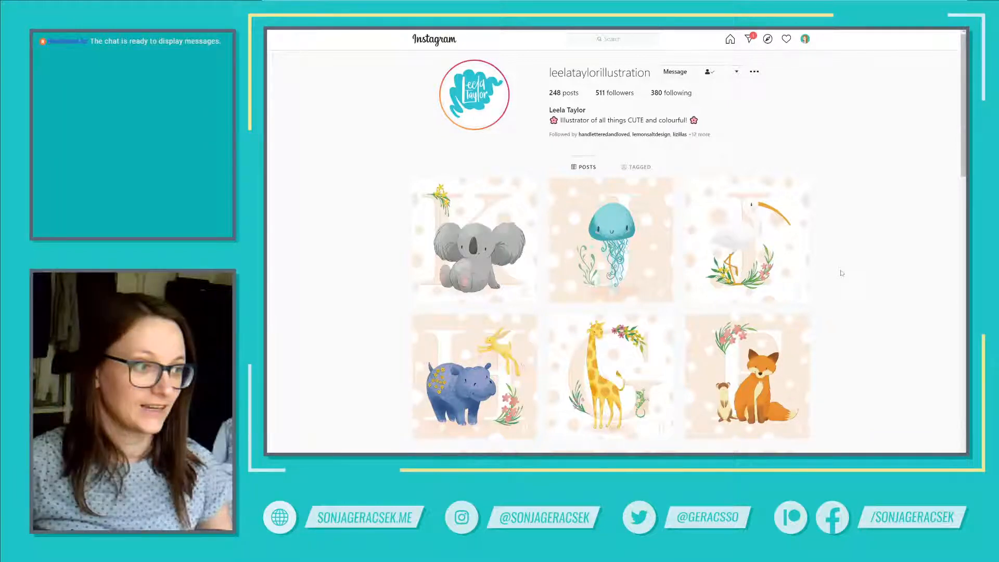
- Browse the illustrator's Instagram profile of alphabet animals and open the antelope post for the letter A
left_click_drag(651, 72, 613, 73)
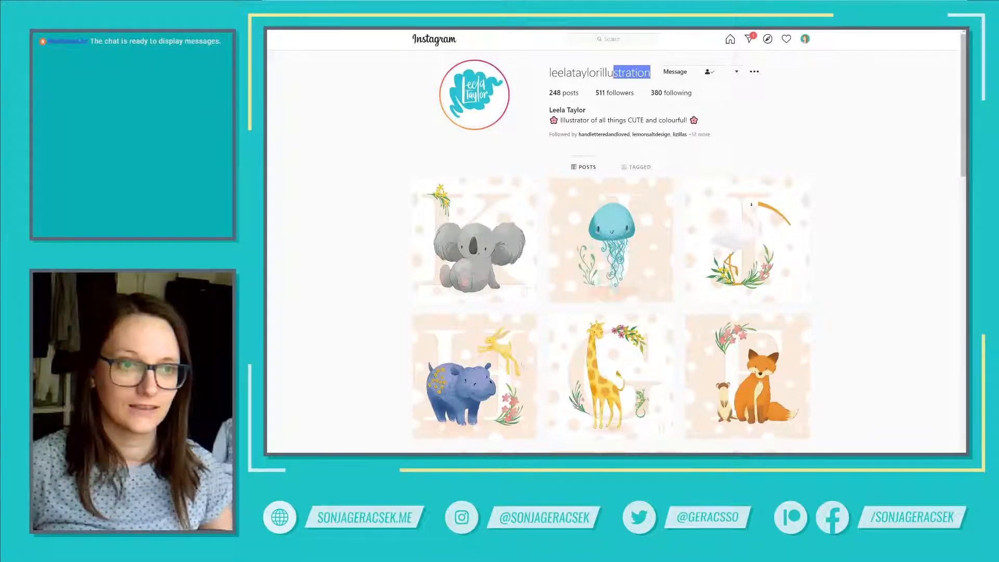
double_click(614, 73)
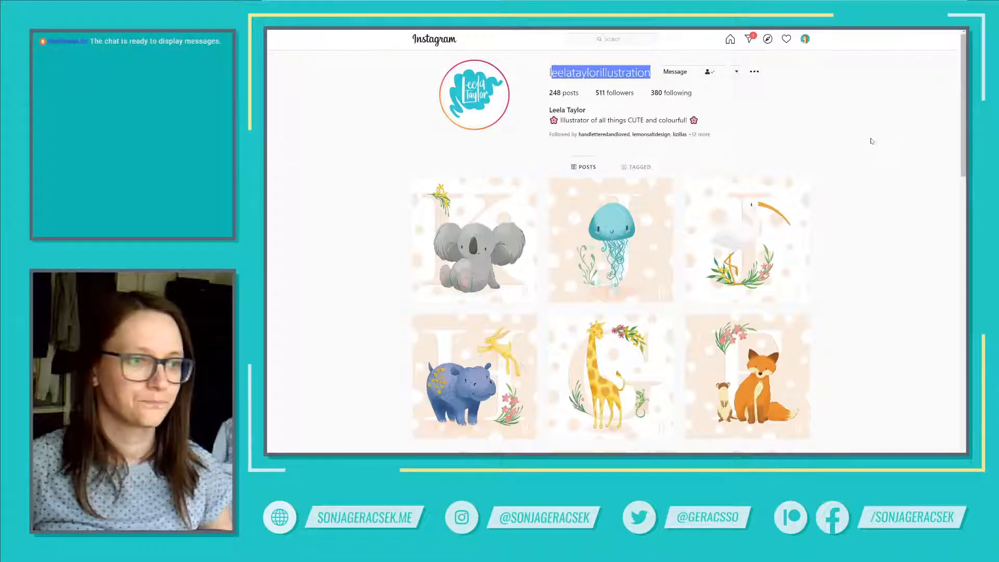
scroll(943, 260, "down", 1)
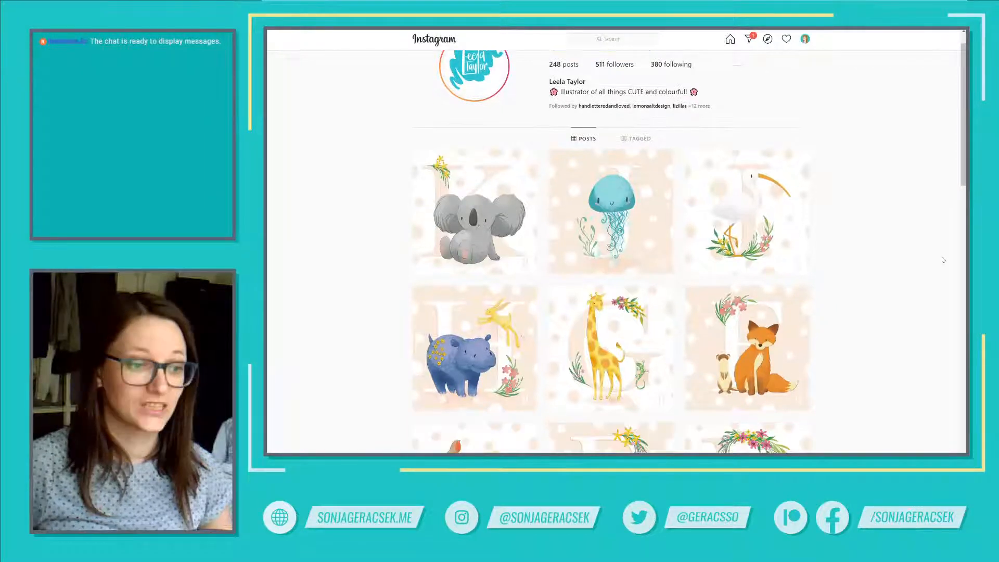
scroll(943, 260, "down", 3)
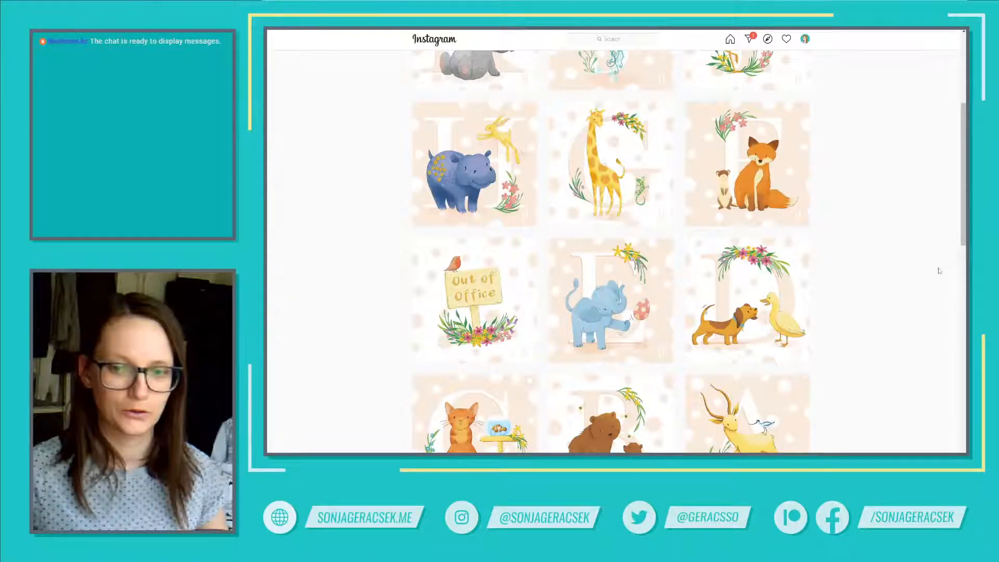
scroll(917, 342, "down", 1)
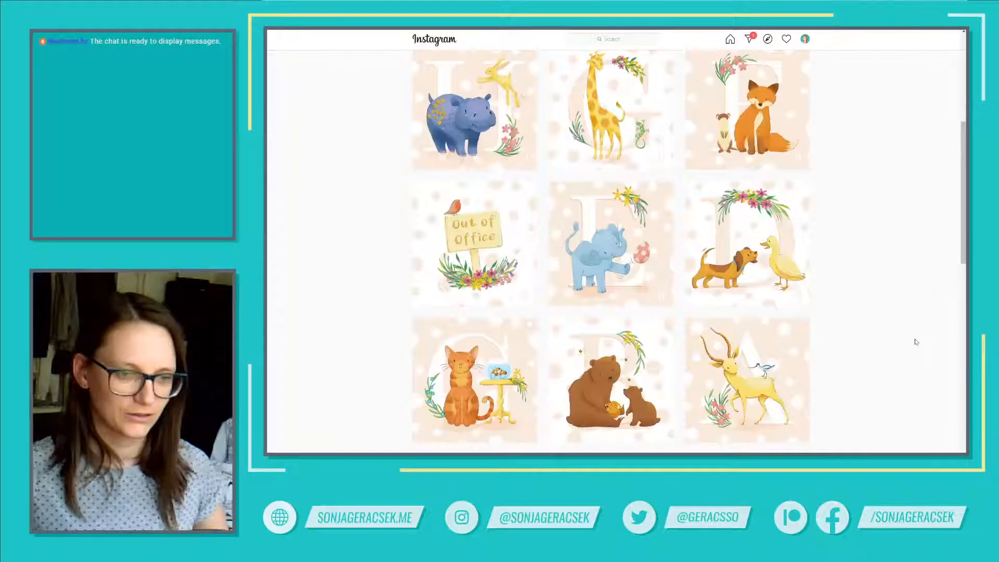
scroll(916, 342, "down", 3)
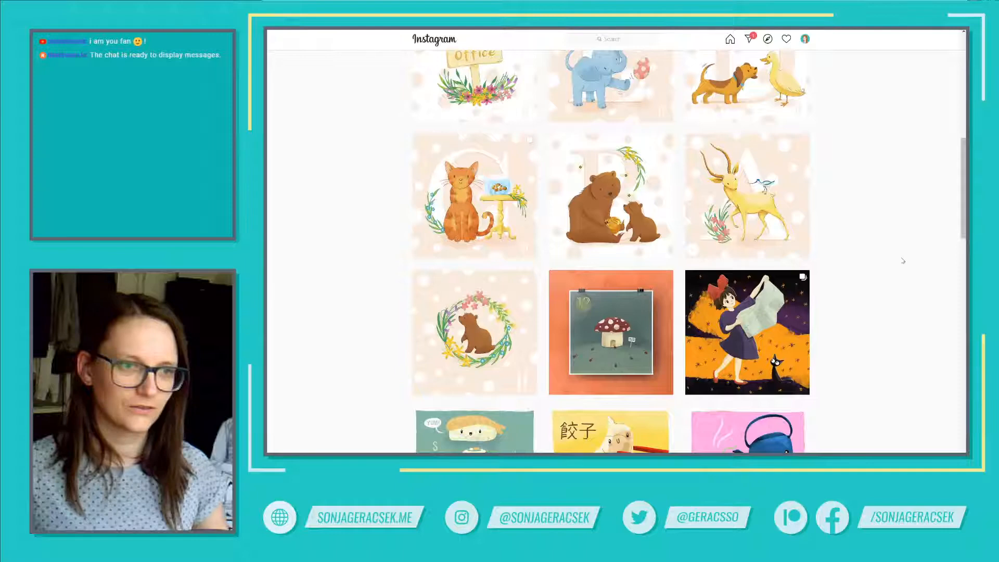
scroll(916, 333, "up", 5)
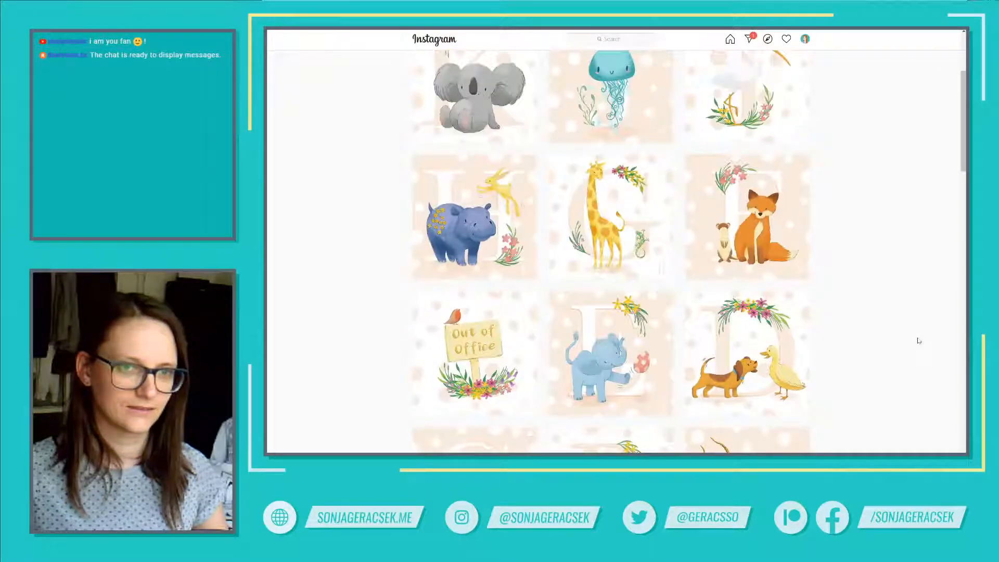
scroll(833, 291, "down", 3)
left_click(742, 252)
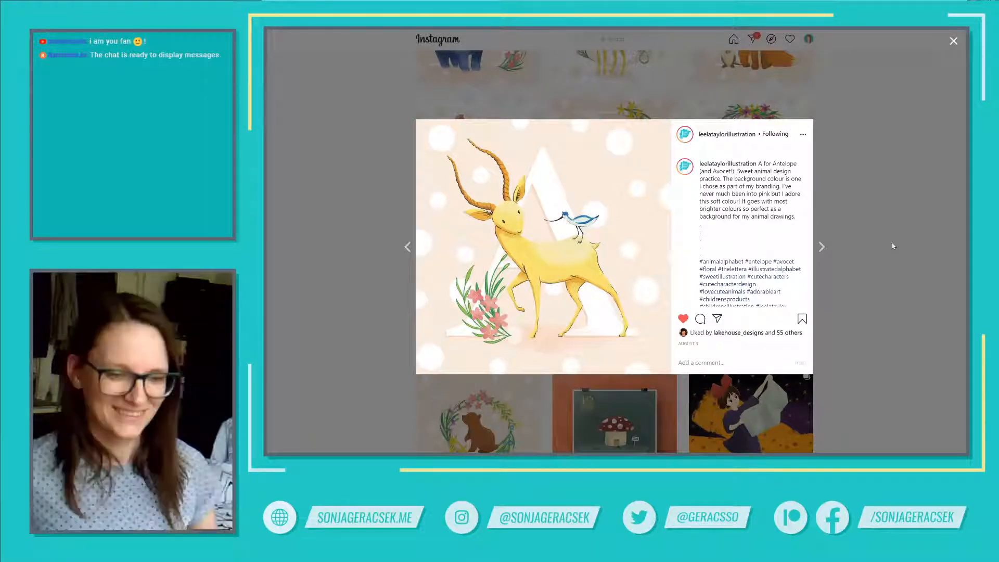
- Switch to After Effects and preview the Animation_MAIN composition from 1:00:00:11
key("alt+Tab")
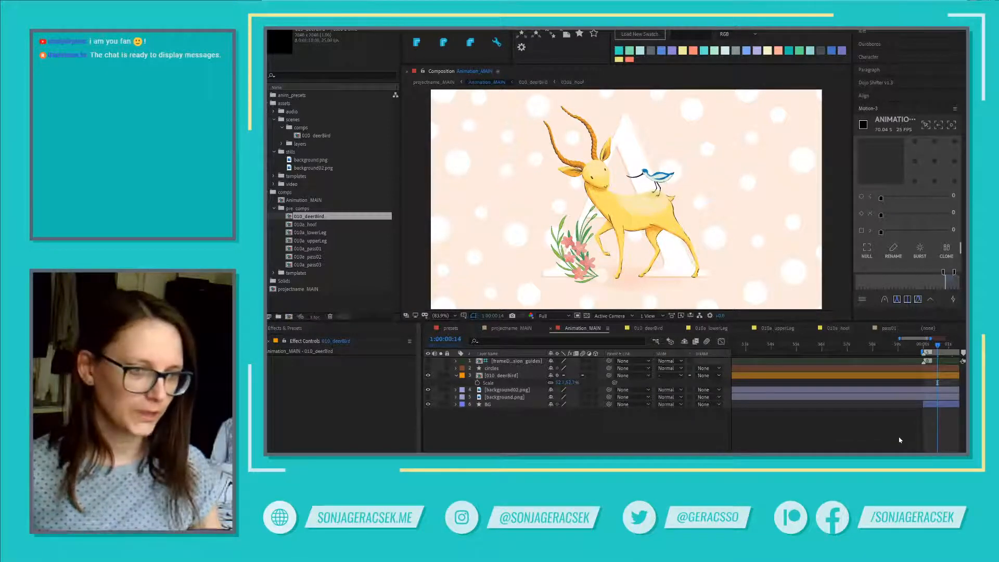
scroll(900, 440, "up", 1)
scroll(901, 440, "down", 2)
scroll(884, 434, "up", 2)
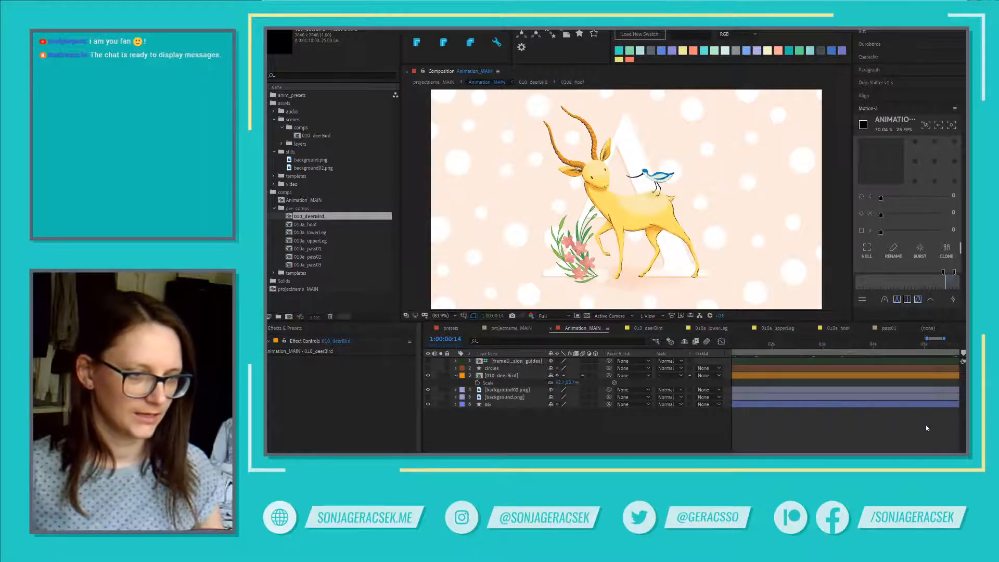
mouse_move(807, 347)
left_mouse_down()
mouse_move(796, 347)
mouse_move(805, 347)
left_mouse_up()
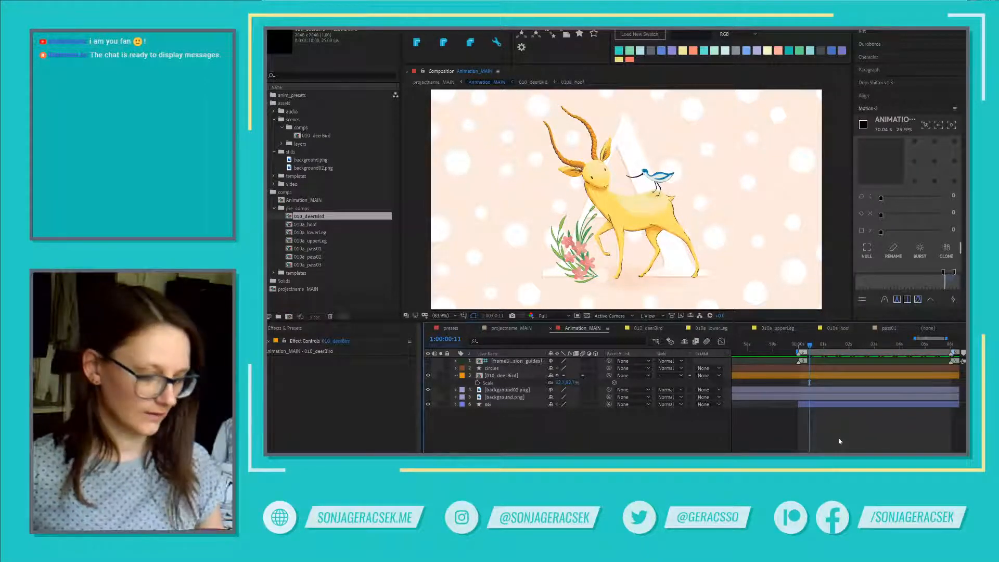
key("space")
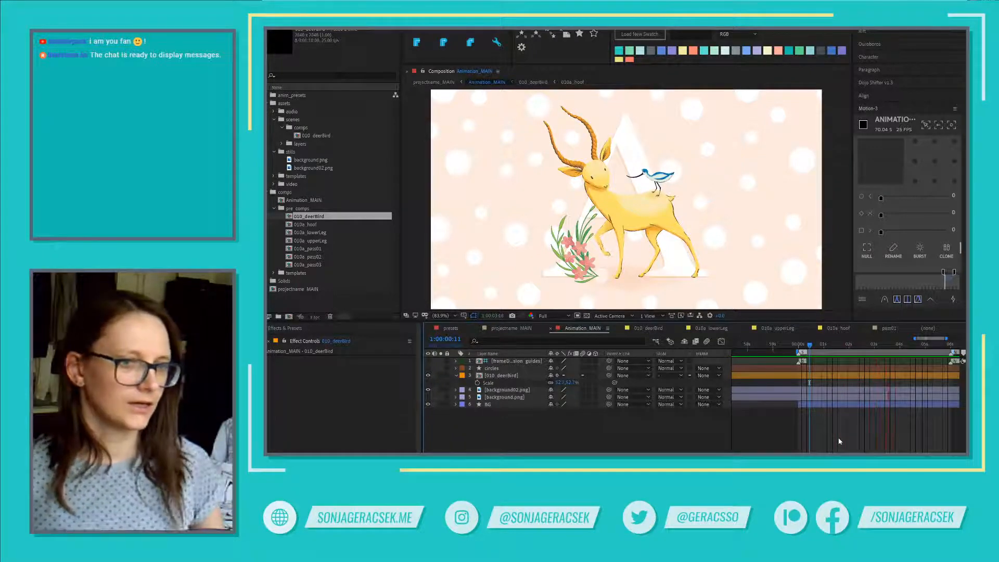
key("space")
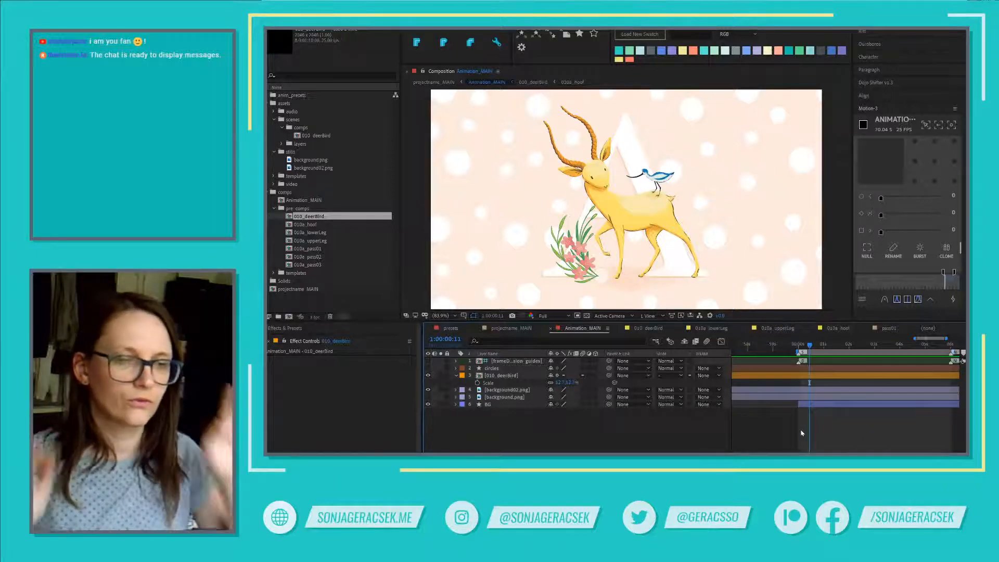
- Open the 010_deerBird precomp and highlight the 010a_hoof and Lower Leg layers on the antelope
double_click(508, 375)
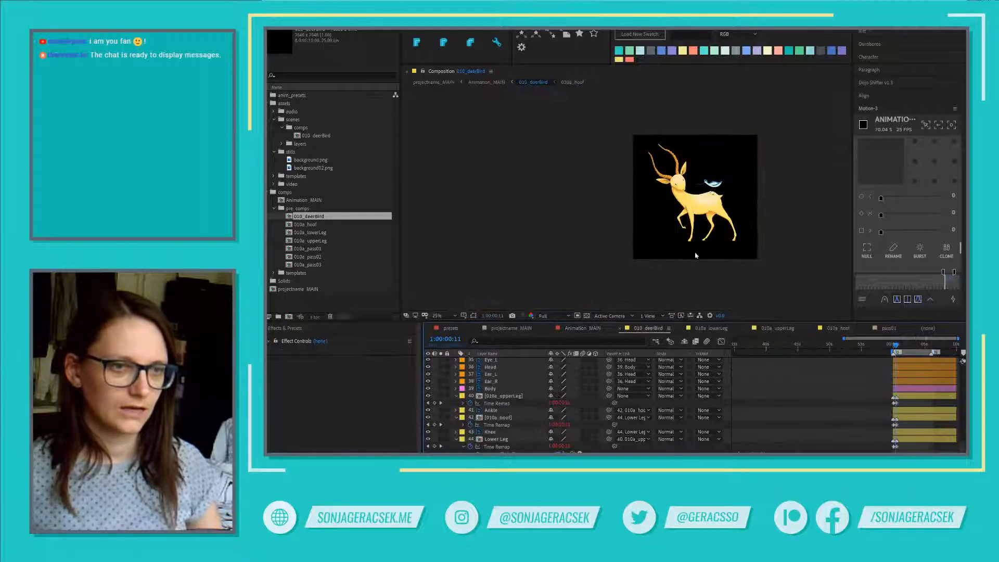
scroll(695, 204, "up", 2)
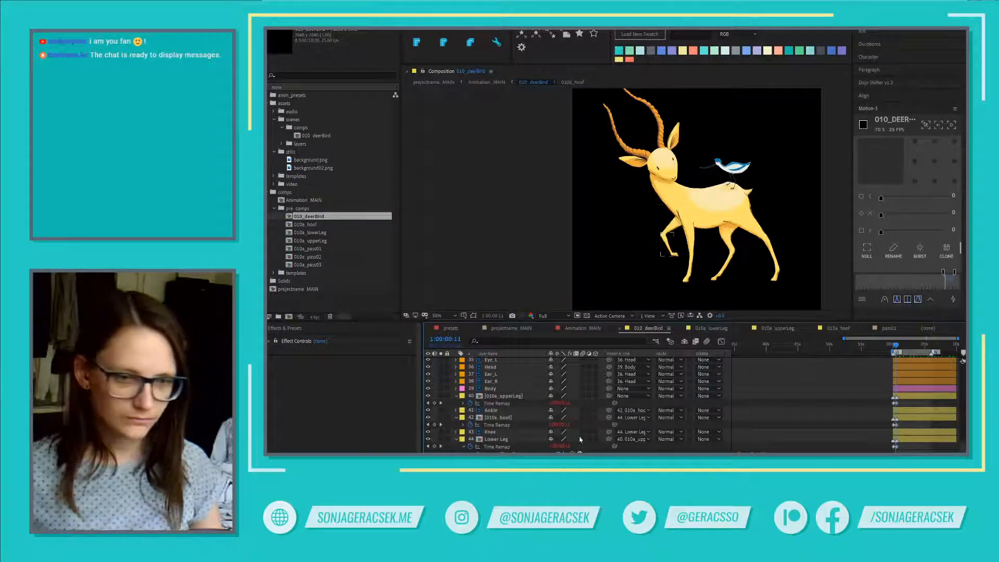
scroll(496, 435, "up", 1)
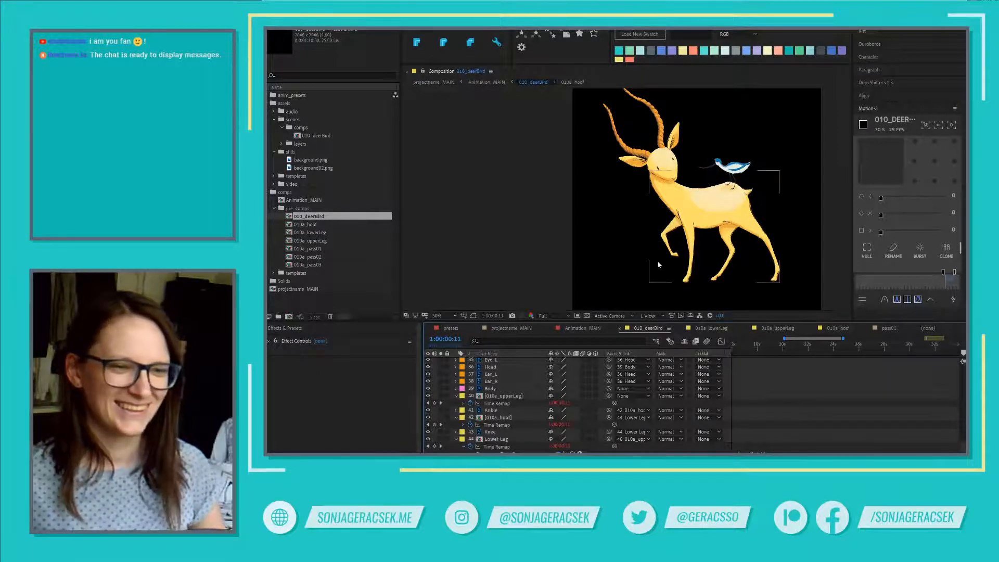
left_click(508, 417)
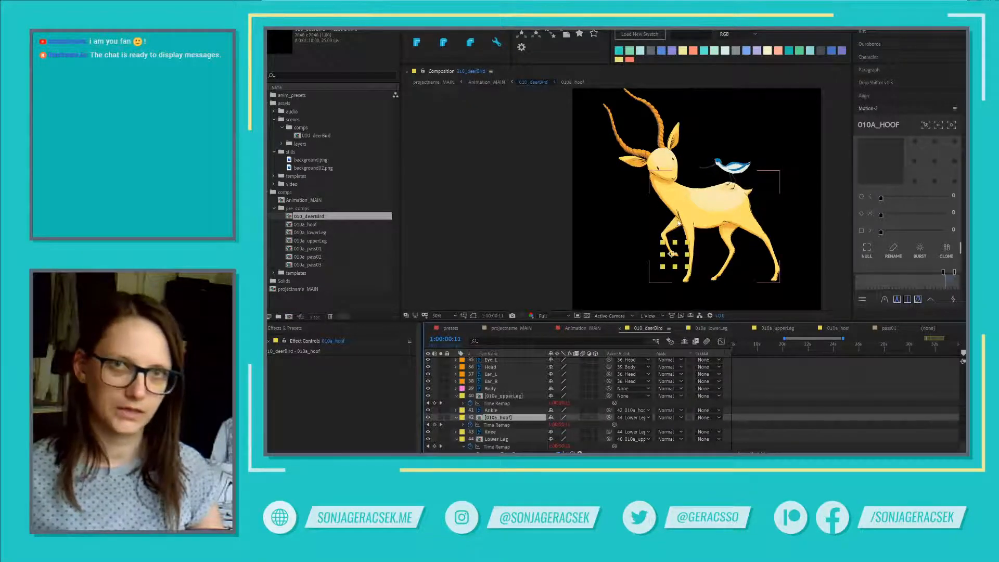
left_click(510, 439)
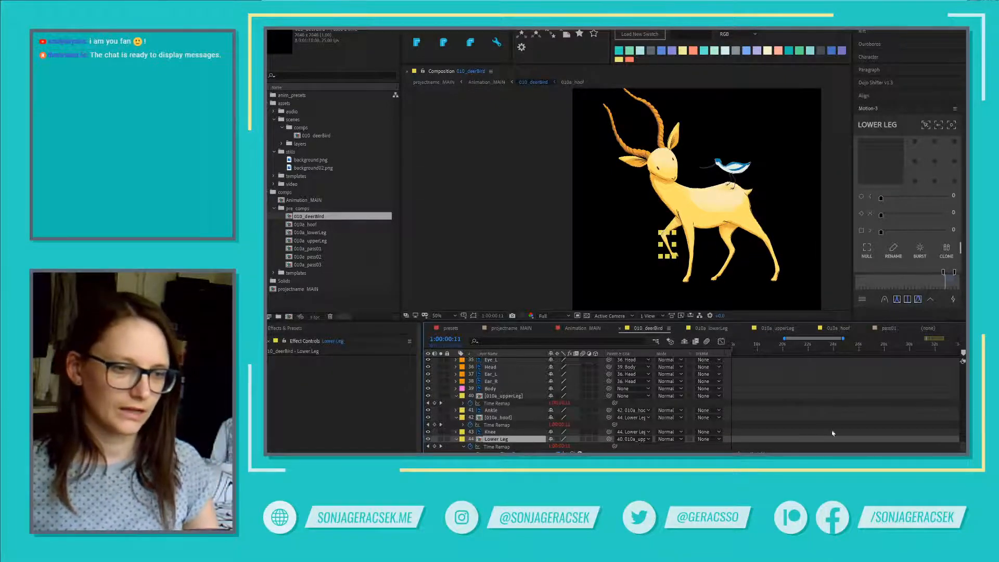
- Examine the Time Remap keyframes of the antelope's leg layers around the current time
key("equal")
key("equal")
key("equal")
key("equal")
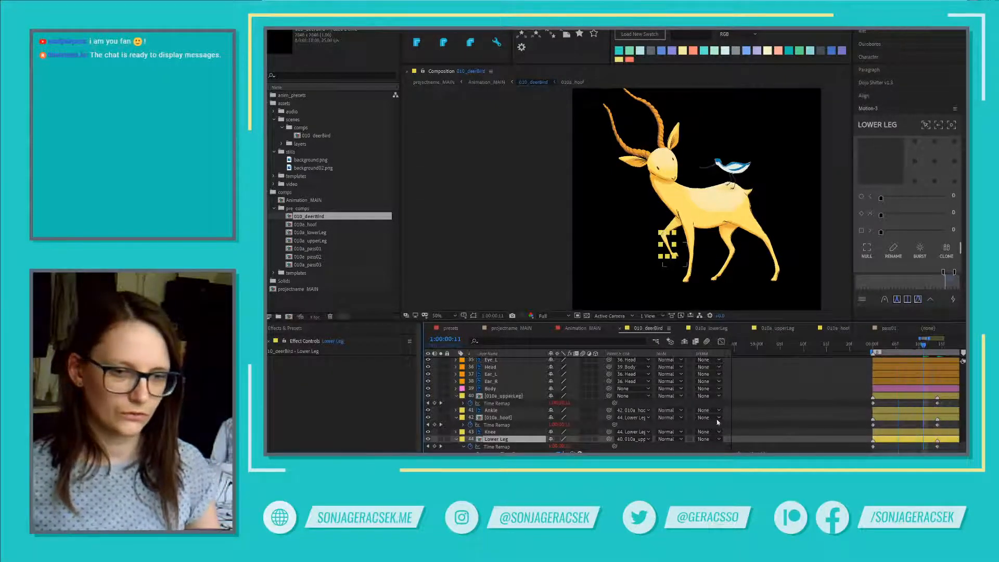
left_click(518, 425)
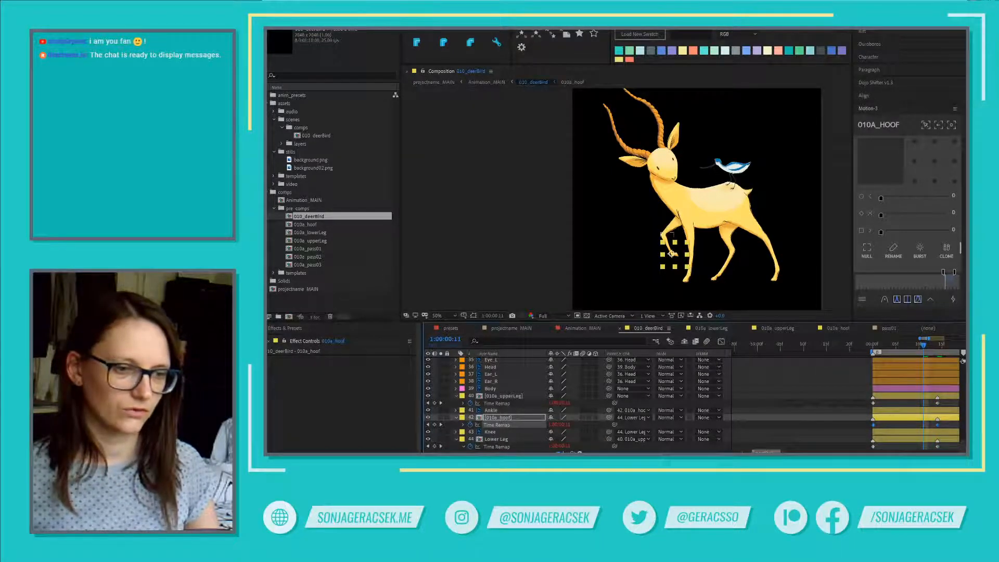
left_click(756, 445)
scroll(948, 422, "right", 5)
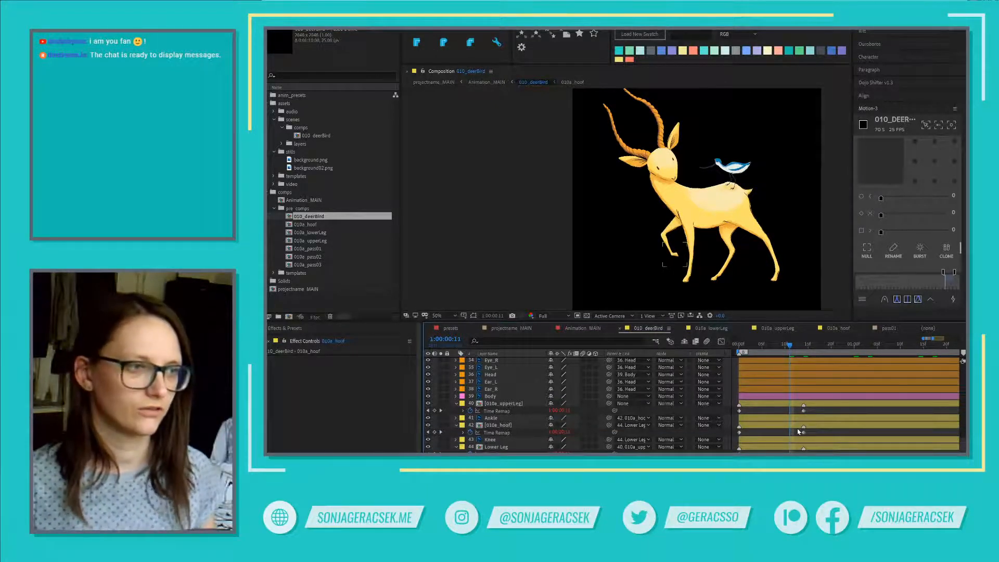
- Highlight the 010a_upperLeg, 010a_hoof and Lower Leg layers together, and clear the selection
left_click(521, 404)
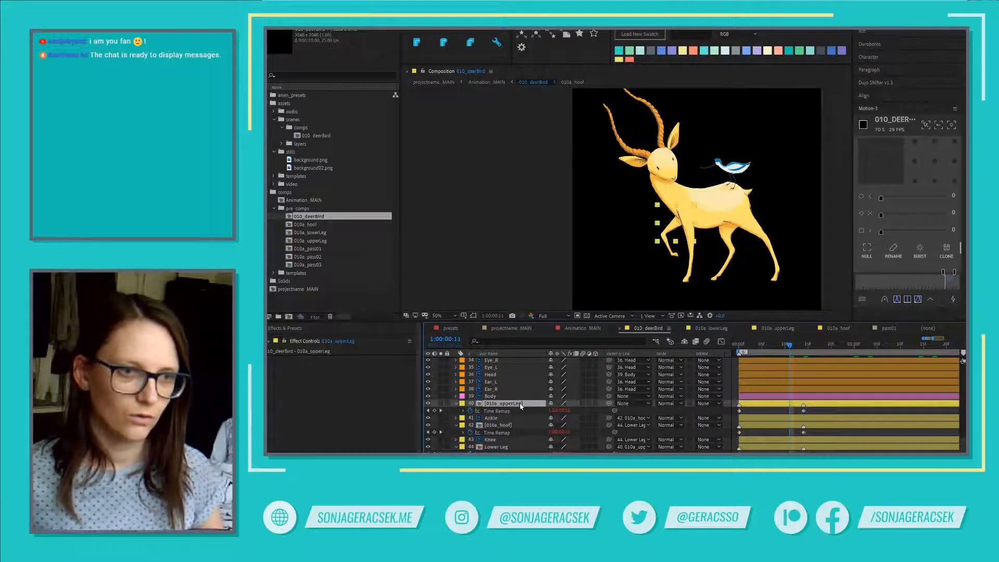
left_click(503, 425, "ctrl")
left_click(507, 447, "ctrl")
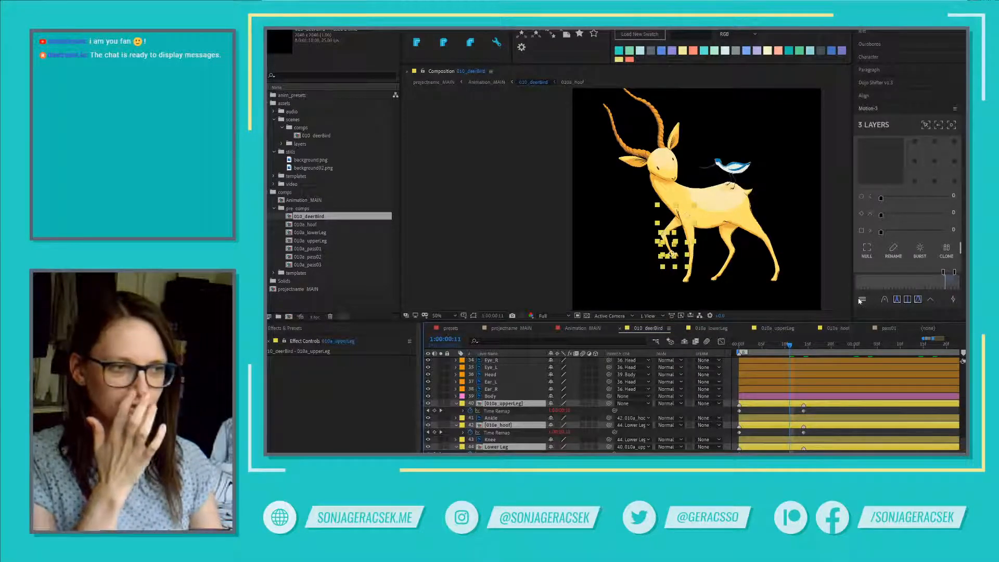
left_click(676, 435)
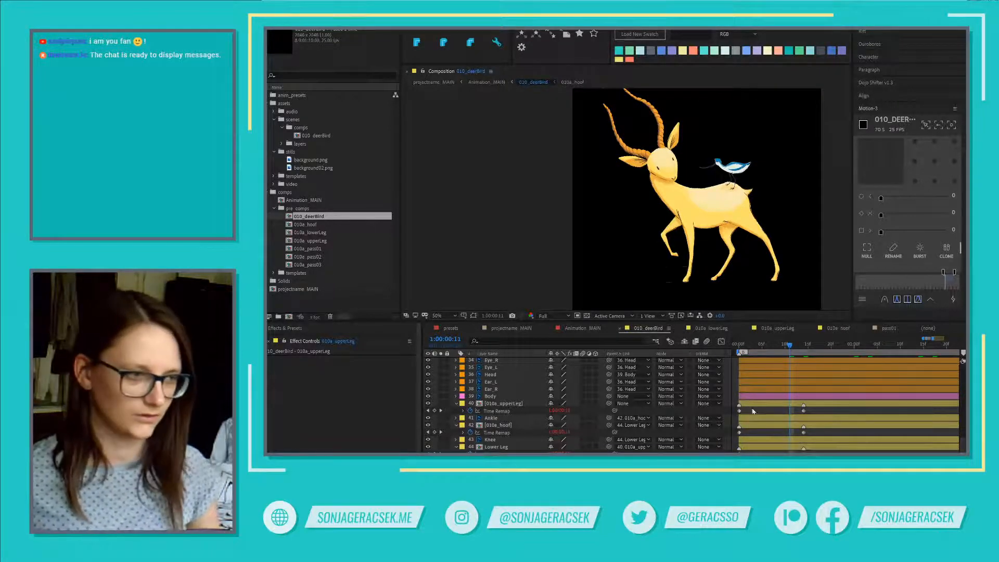
left_click(820, 399)
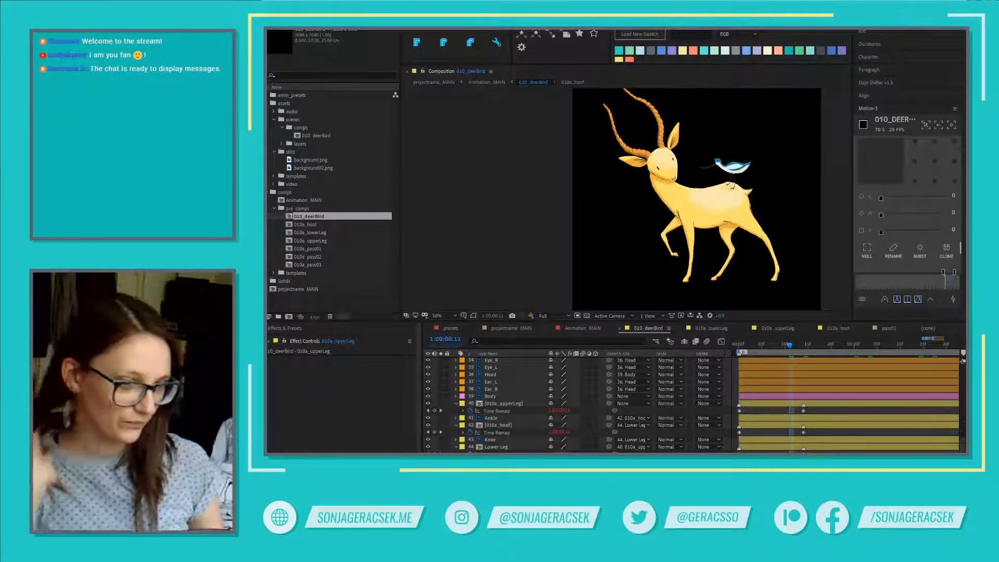
- Find the antelope's body layers in the layer stack and select Body 3, Body 2 and Body together
left_click(492, 396)
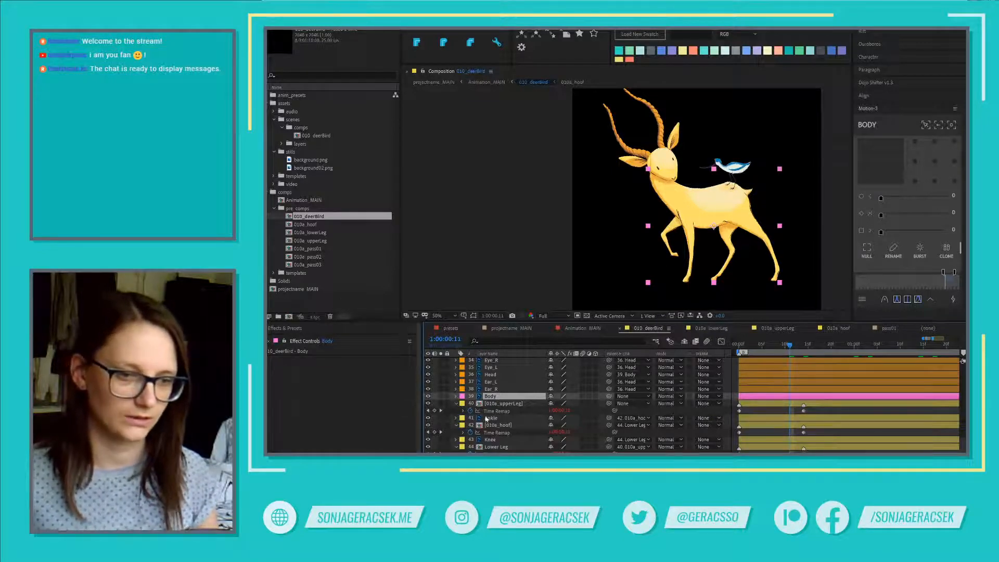
scroll(500, 397, "down", 2)
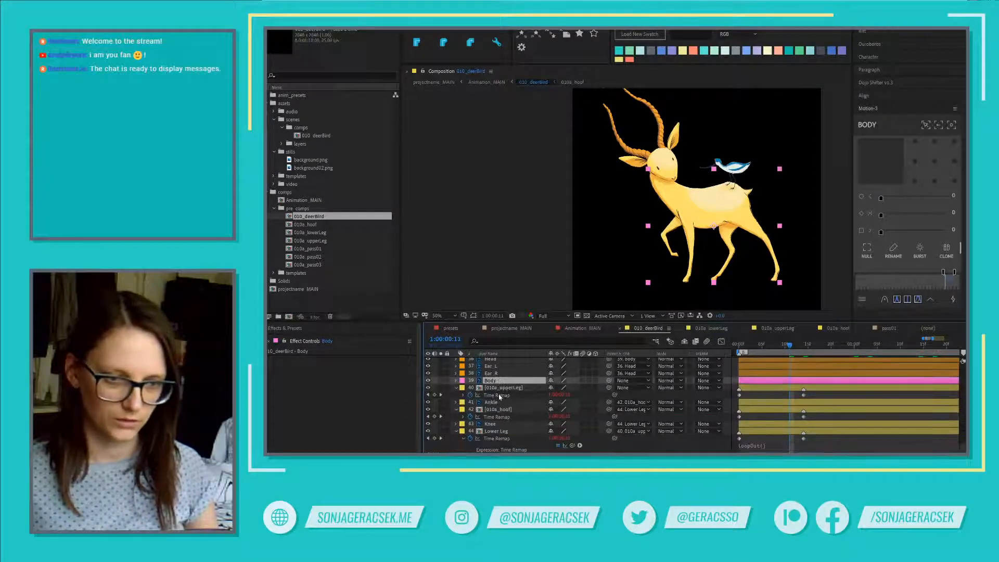
scroll(500, 397, "up", 8)
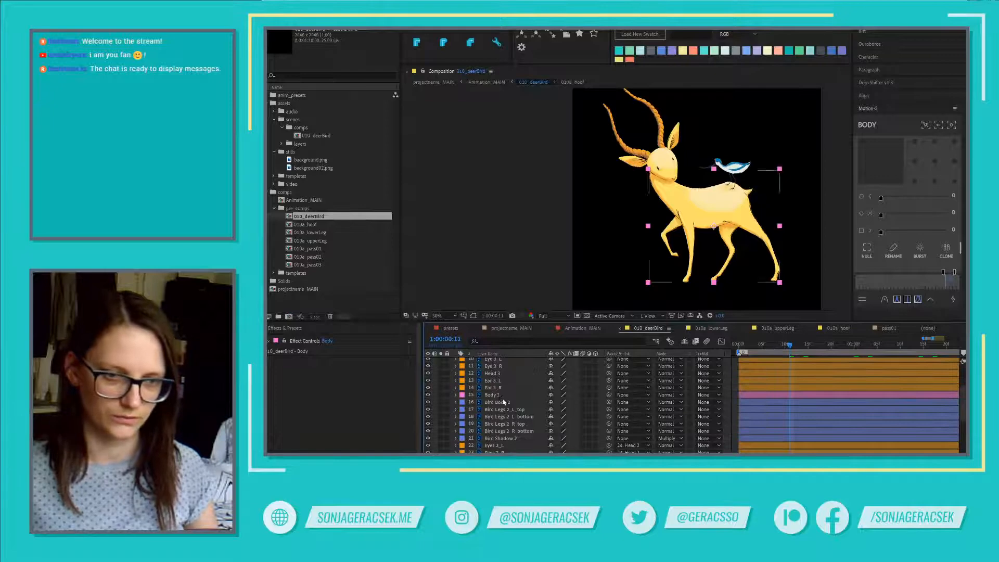
left_click(492, 388)
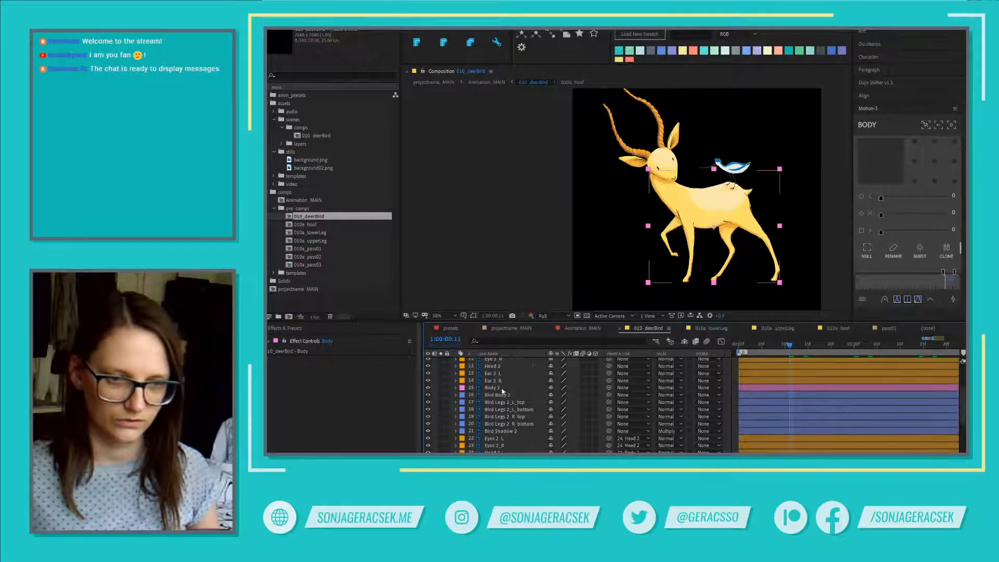
scroll(522, 445, "down", 2)
left_click(523, 438, "ctrl")
scroll(523, 446, "down", 3)
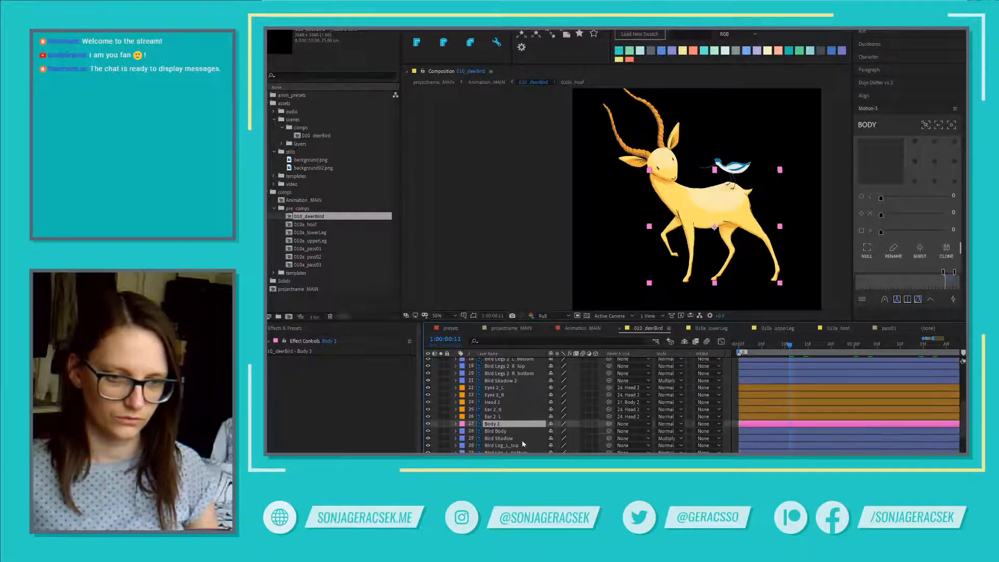
scroll(522, 446, "down", 3)
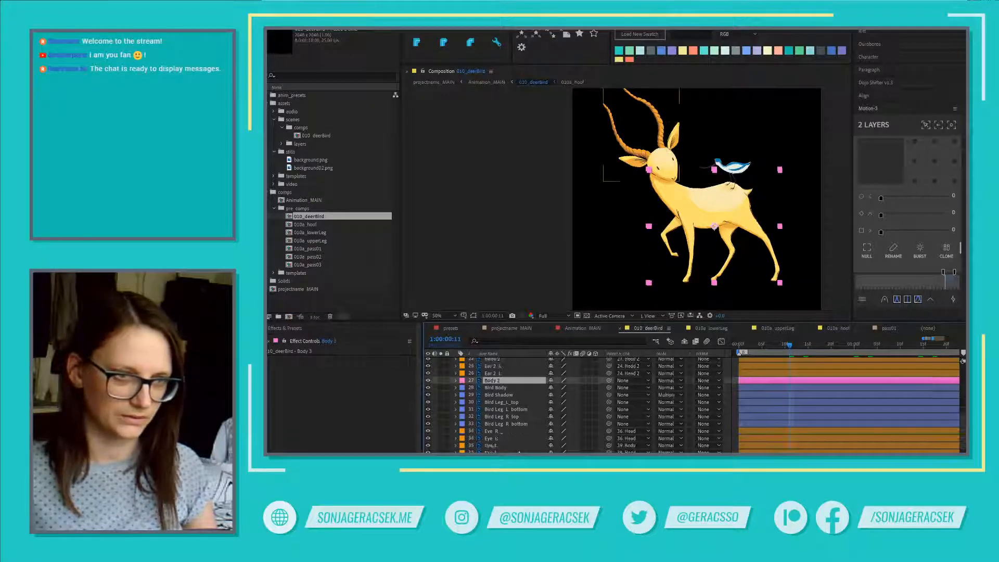
scroll(519, 451, "down", 3)
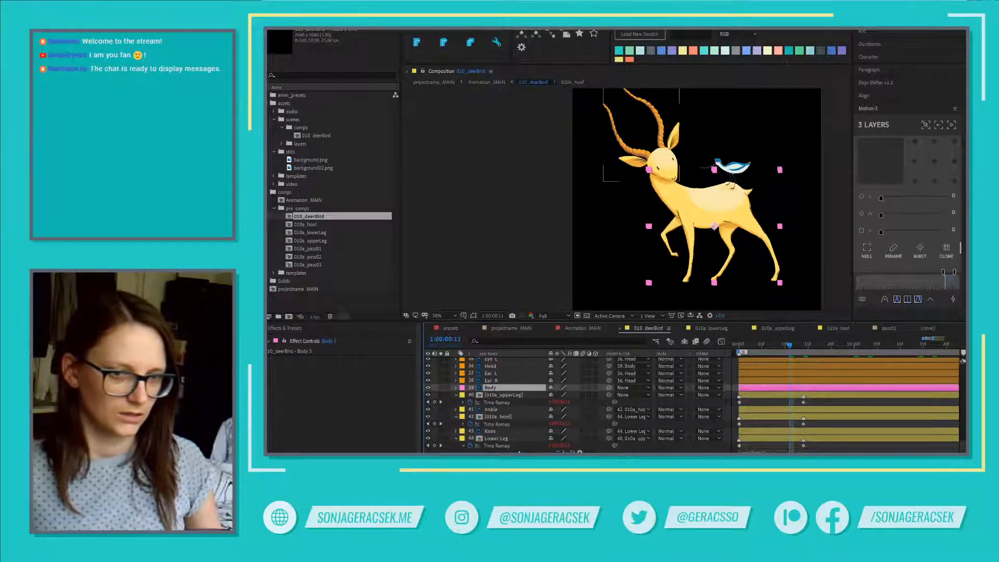
- Duplicate only the original Body layer in the 010_deerBird composition
left_click(497, 389)
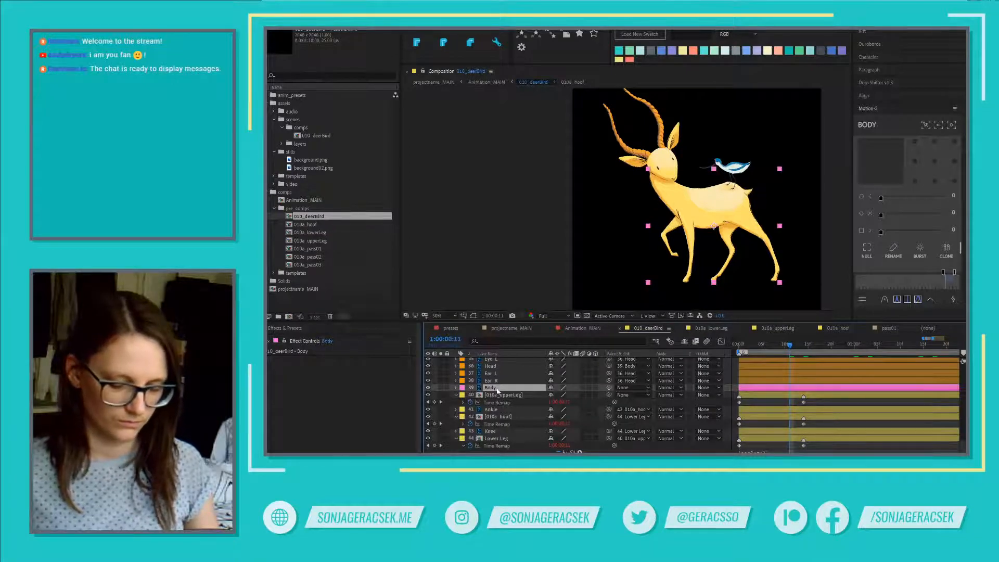
key("ctrl+d")
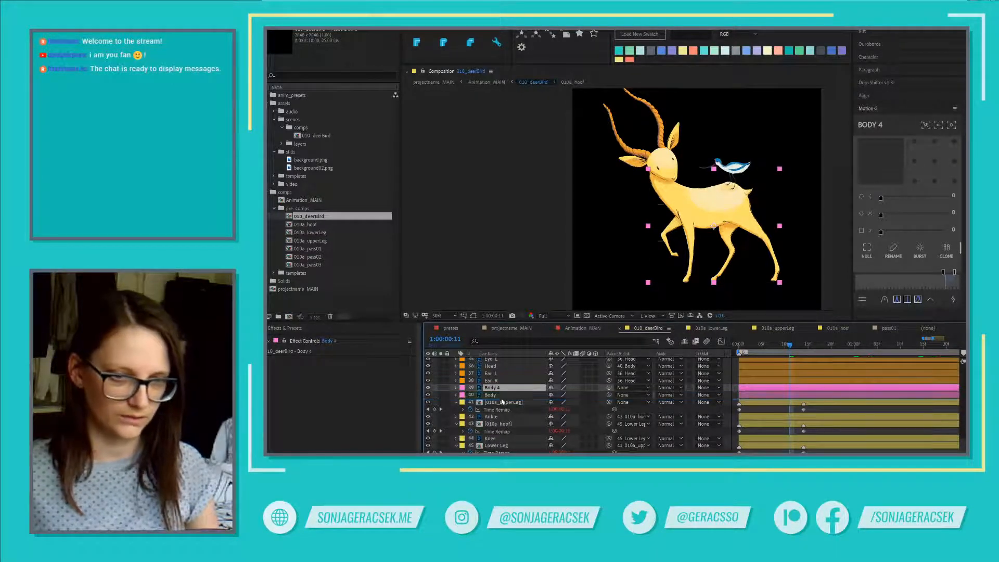
left_click_drag(502, 401, 502, 400)
left_click(500, 389)
scroll(501, 394, "up", 5)
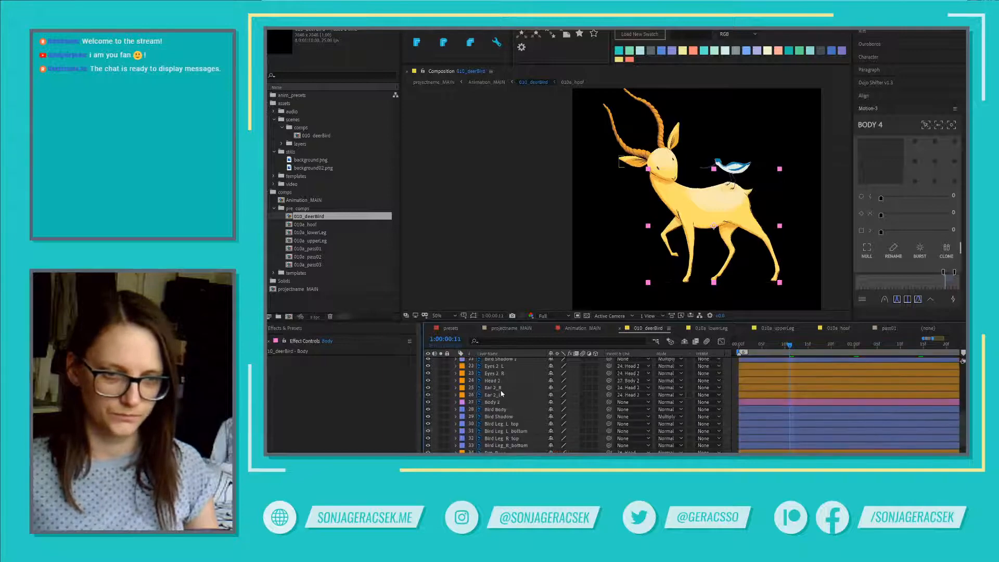
- Pre-compose Body 3, Body 2 and Body with all attributes into a new composition named 010a_body
scroll(502, 394, "up", 3)
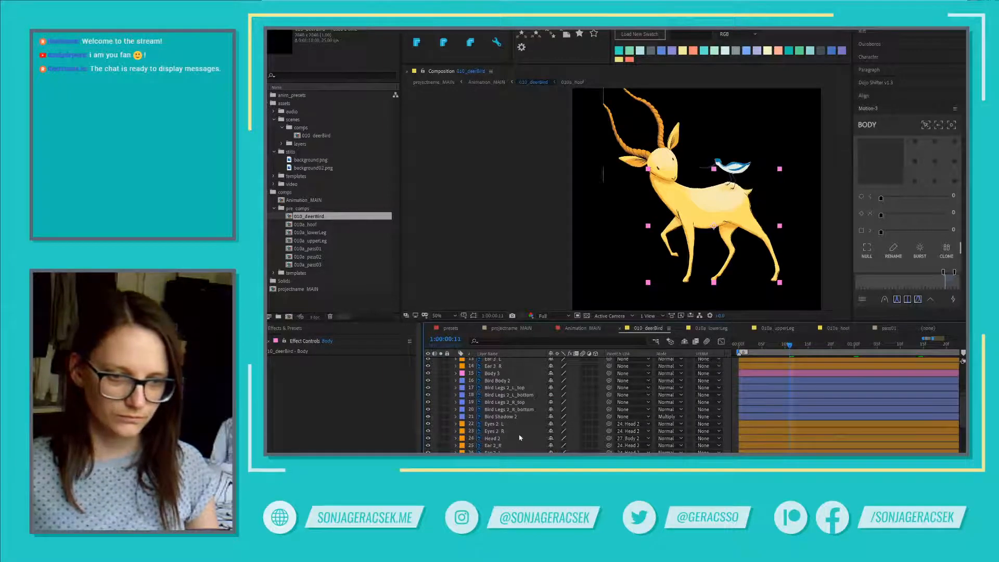
left_click(503, 373, "ctrl")
key("ctrl+shift+c")
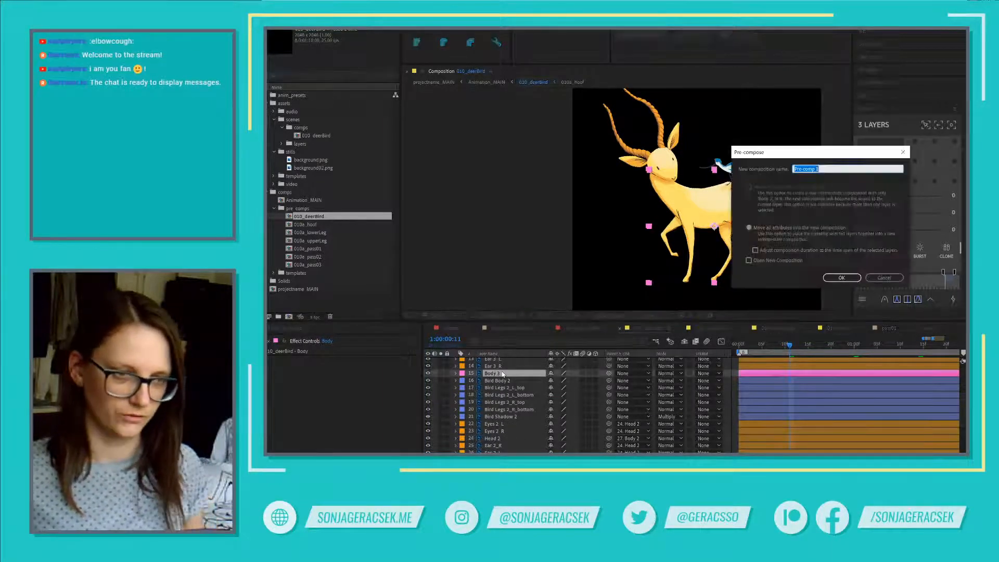
type("01")
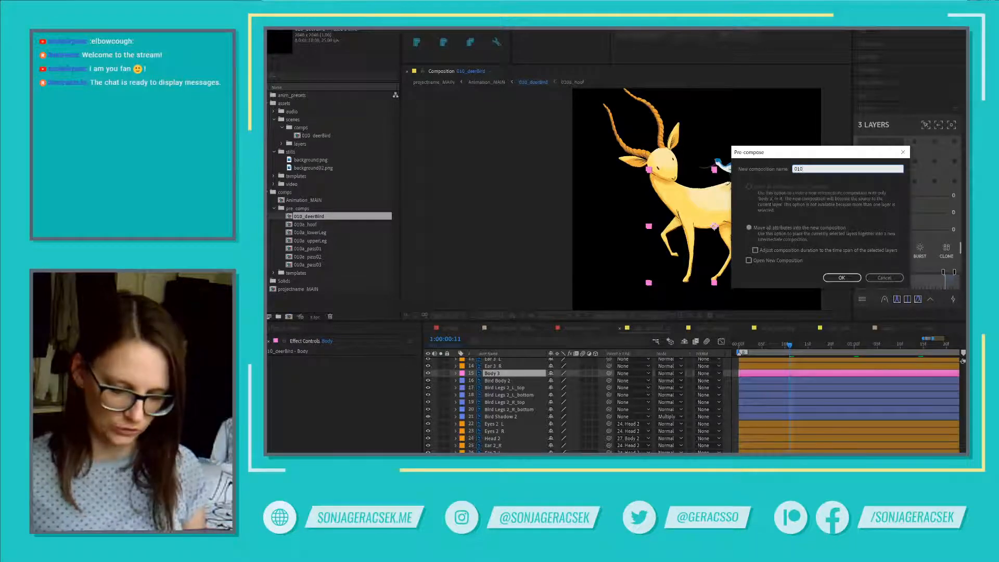
type("0")
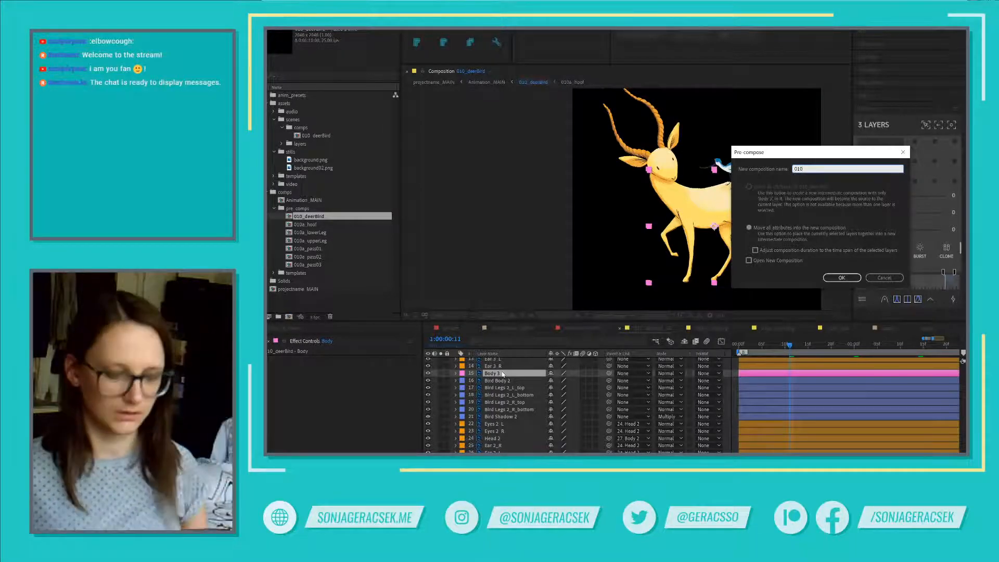
type("a_")
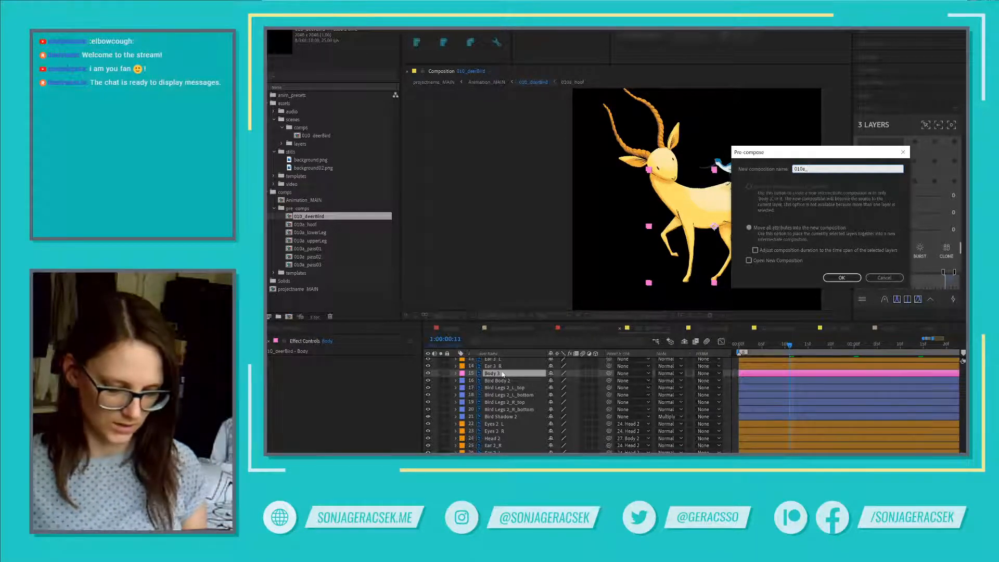
type("body")
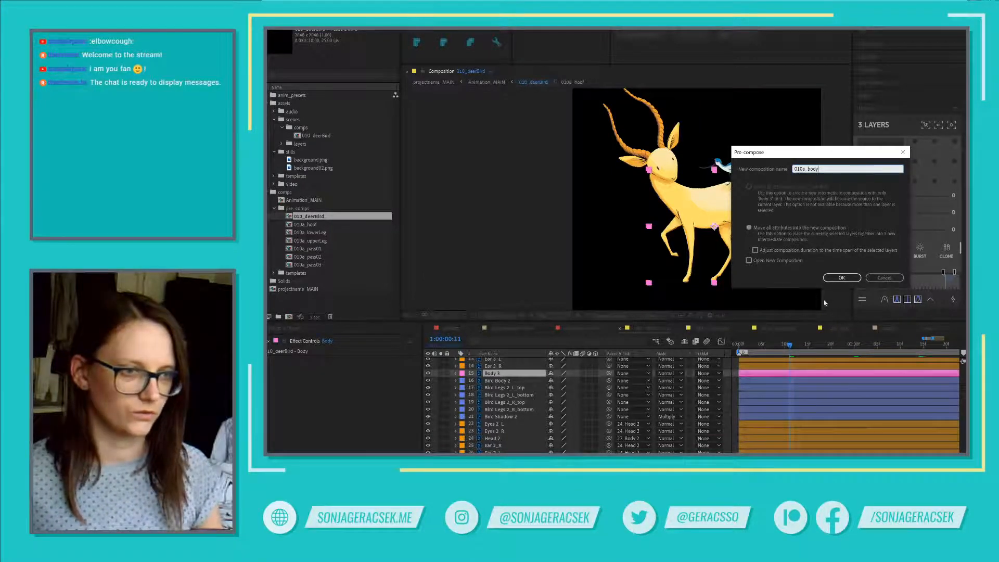
left_click(842, 277)
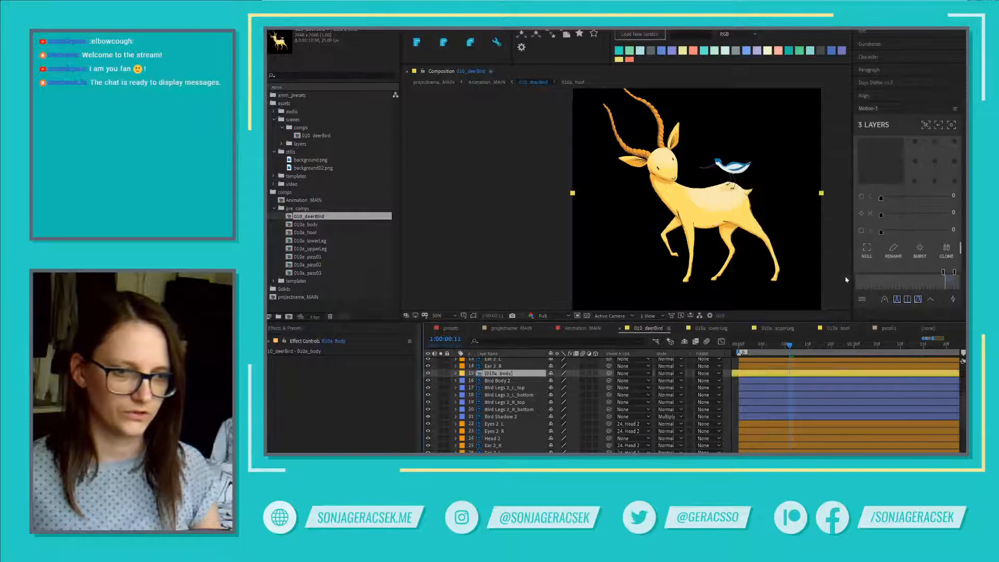
- Go to the start of the 010_deerBird timeline and set the 010a_body layer's label colour to Fuchsia
left_click(739, 346)
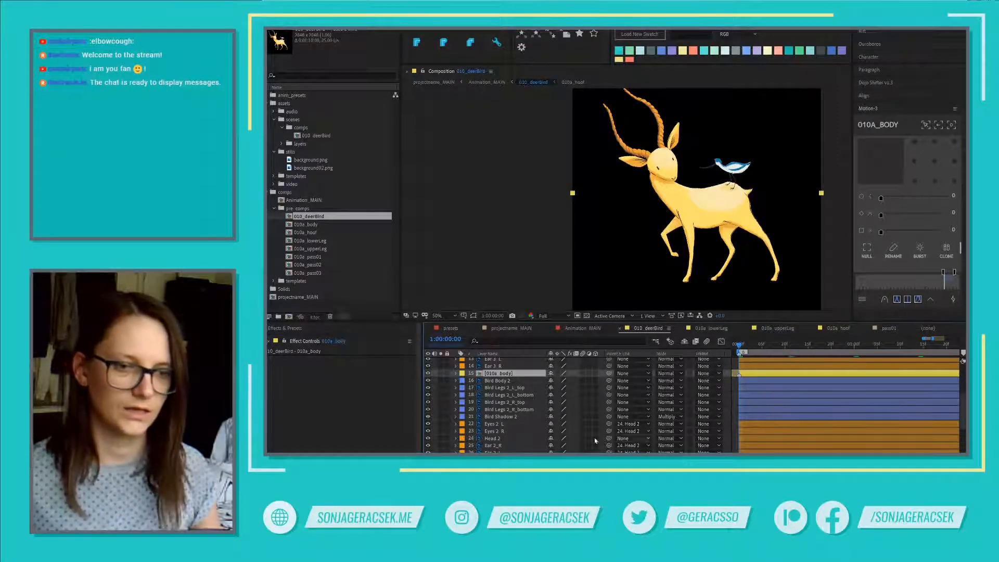
left_click(463, 373)
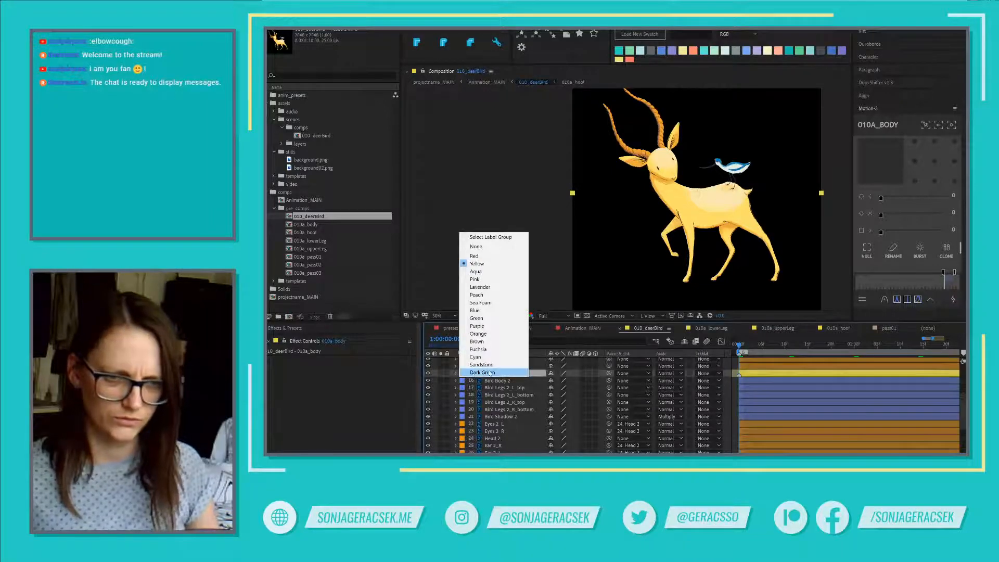
left_click(488, 349)
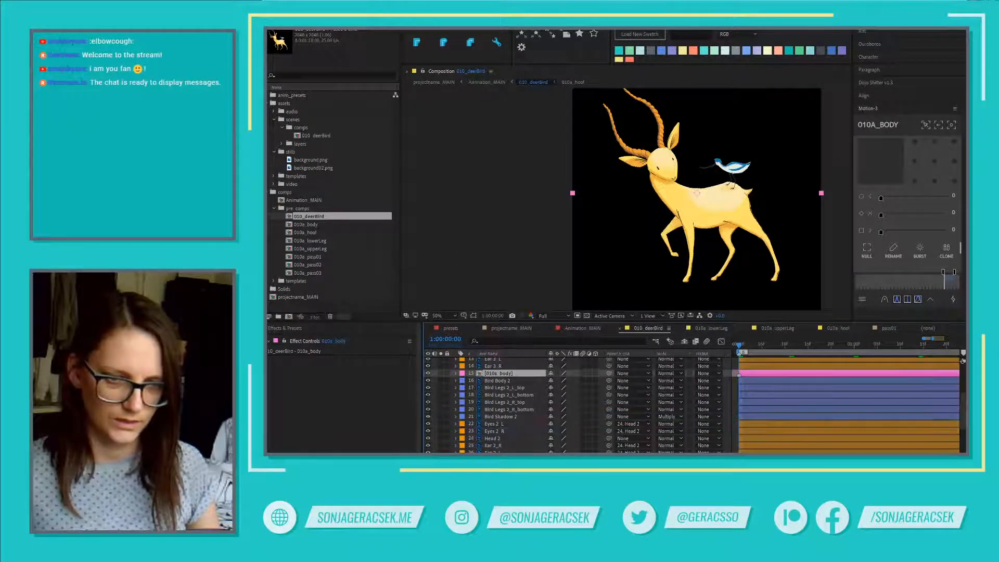
- Move the 010a_body layer down the stack to sit directly above Body 4
scroll(516, 416, "down", 3)
scroll(523, 382, "down", 5)
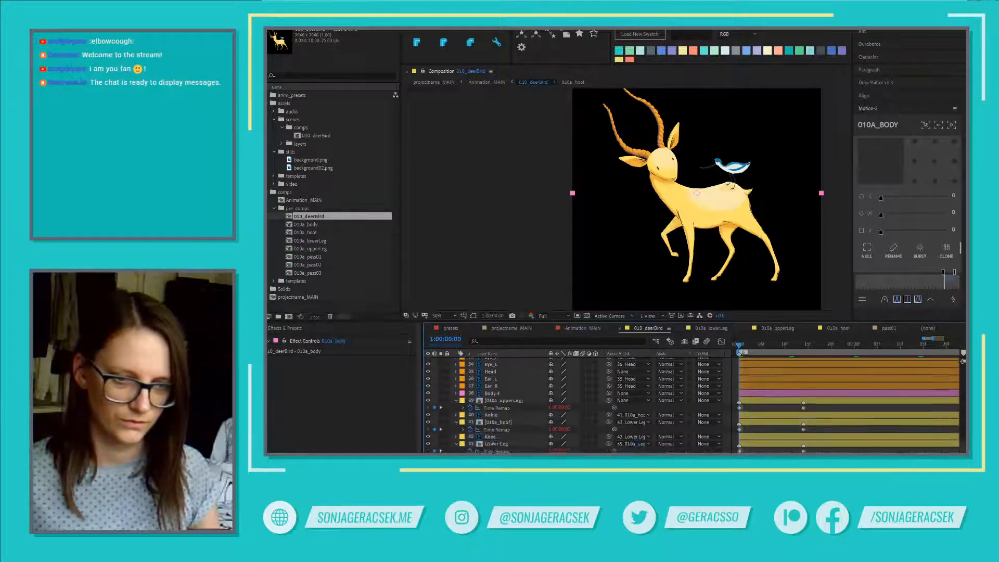
left_click(523, 382)
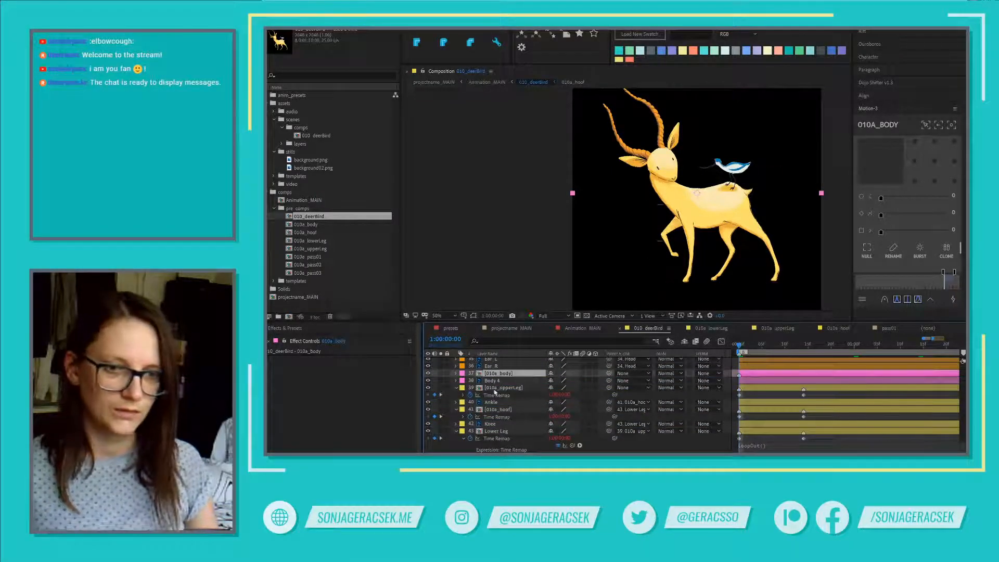
left_click(506, 374)
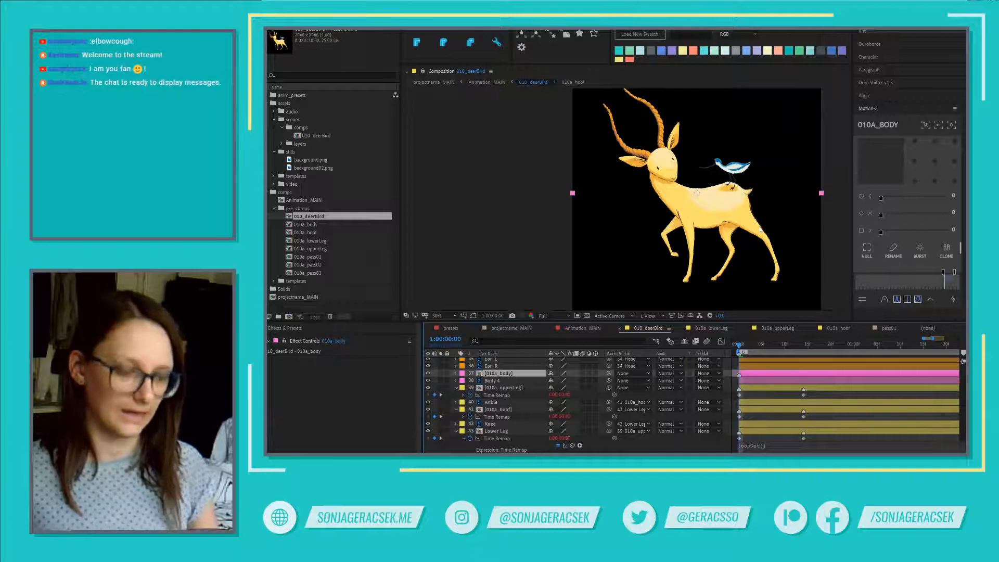
key("shift+slash")
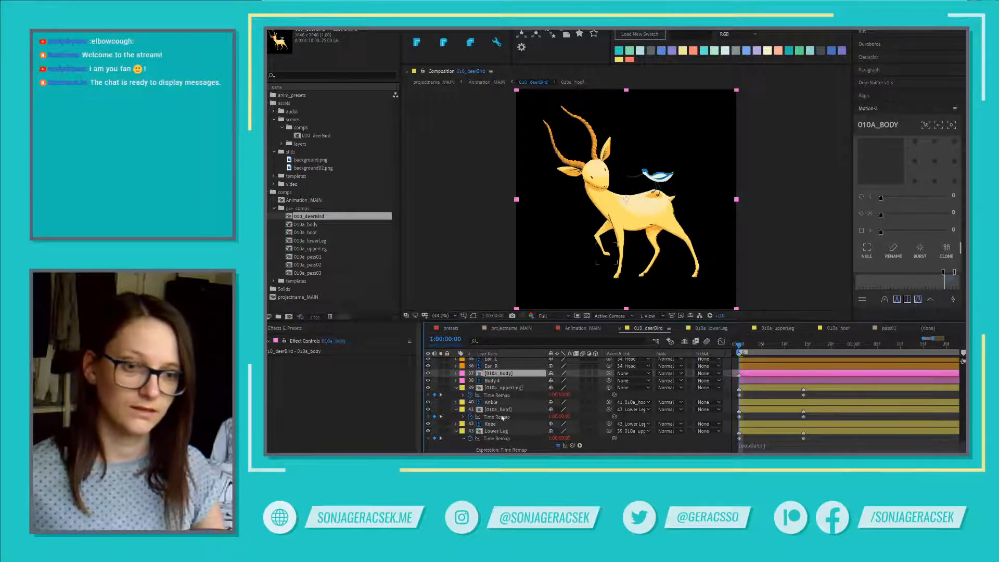
- Examine the contents of the 010a_body pre-comp and return to the 010_deerBird composition
left_click(501, 389)
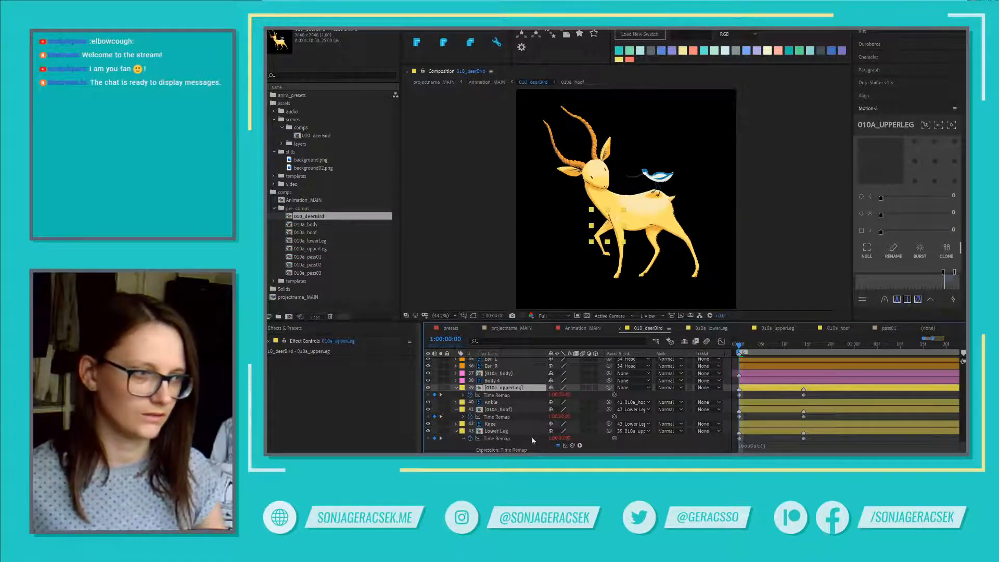
scroll(546, 401, "up", 5)
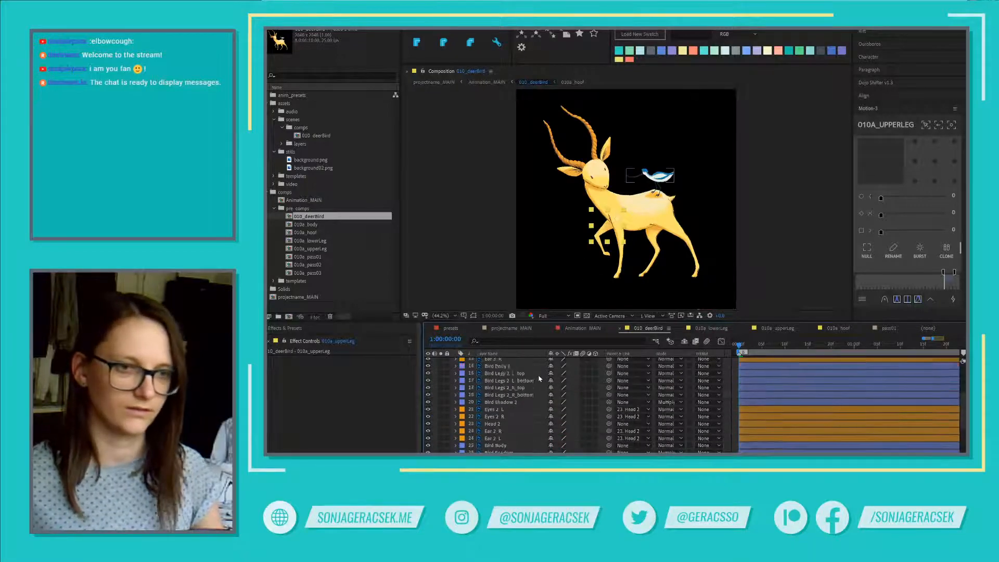
scroll(539, 378, "down", 5)
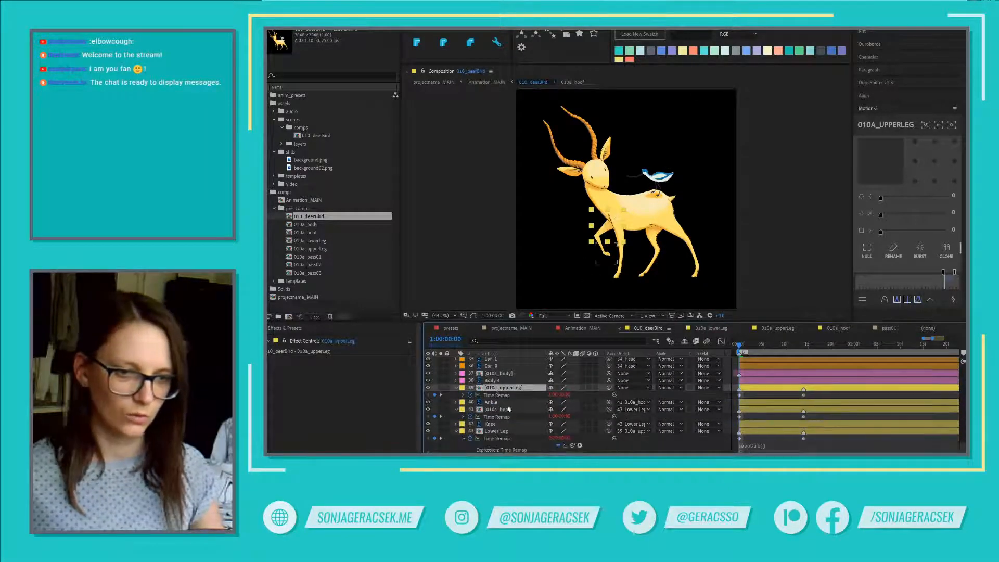
scroll(499, 399, "up", 1)
left_click(509, 390)
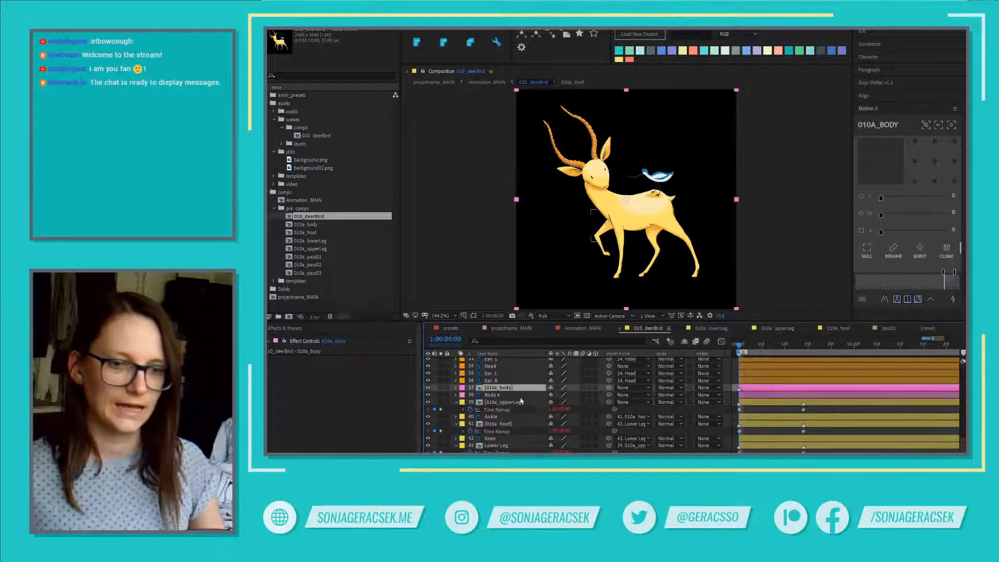
double_click(509, 388)
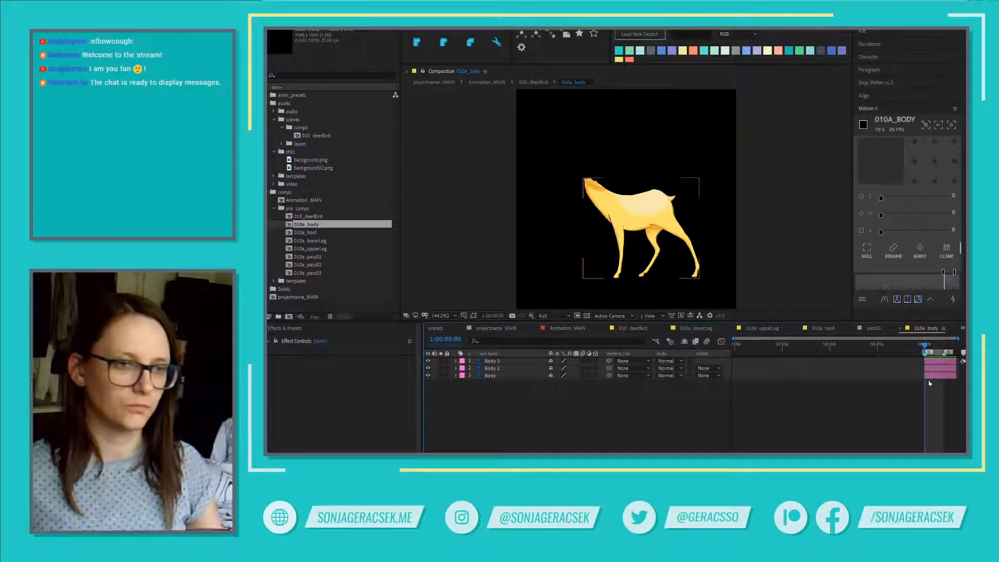
scroll(925, 399, "up", 1)
left_click_drag(929, 402, 775, 404)
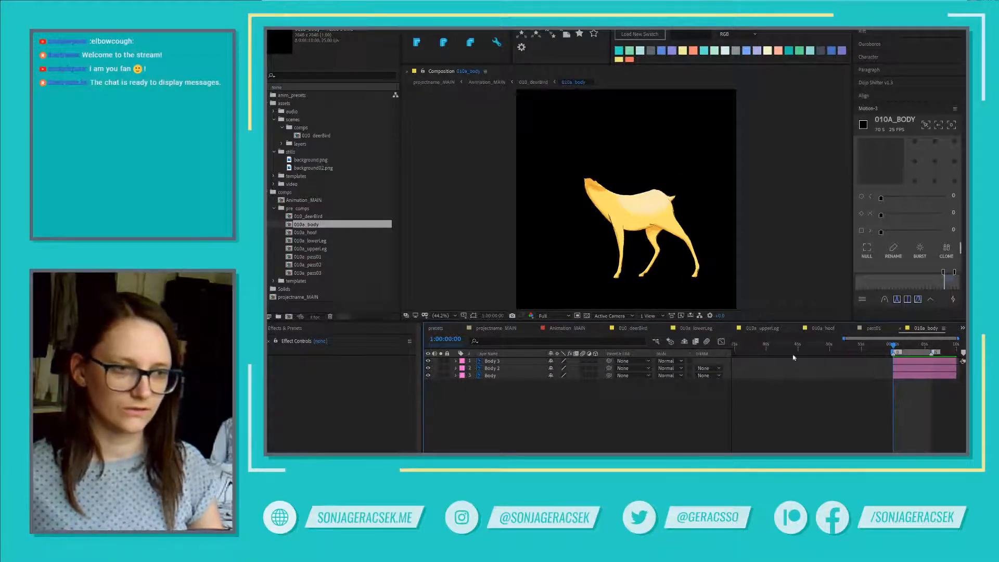
left_click(642, 330)
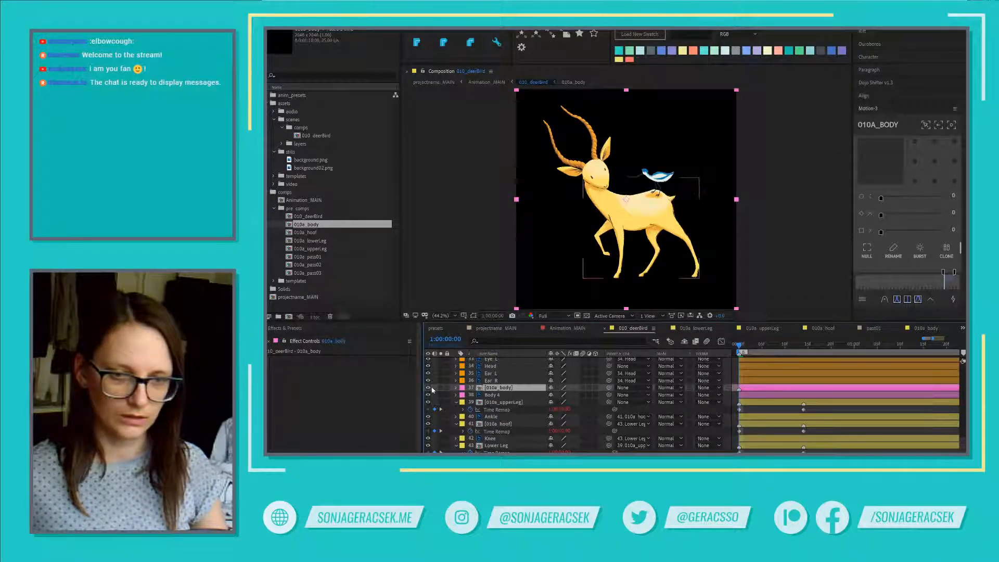
double_click(603, 231)
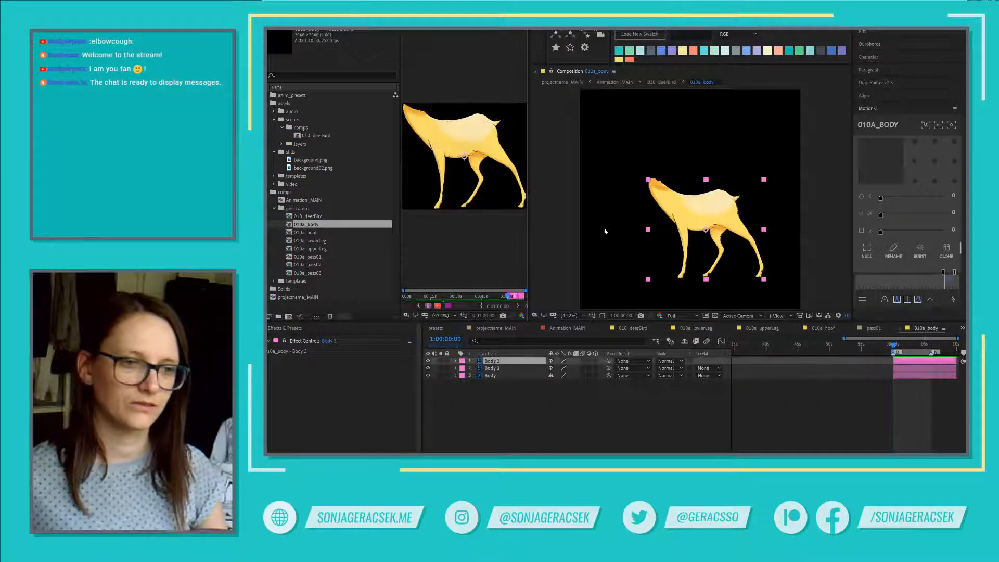
key("ctrl+w")
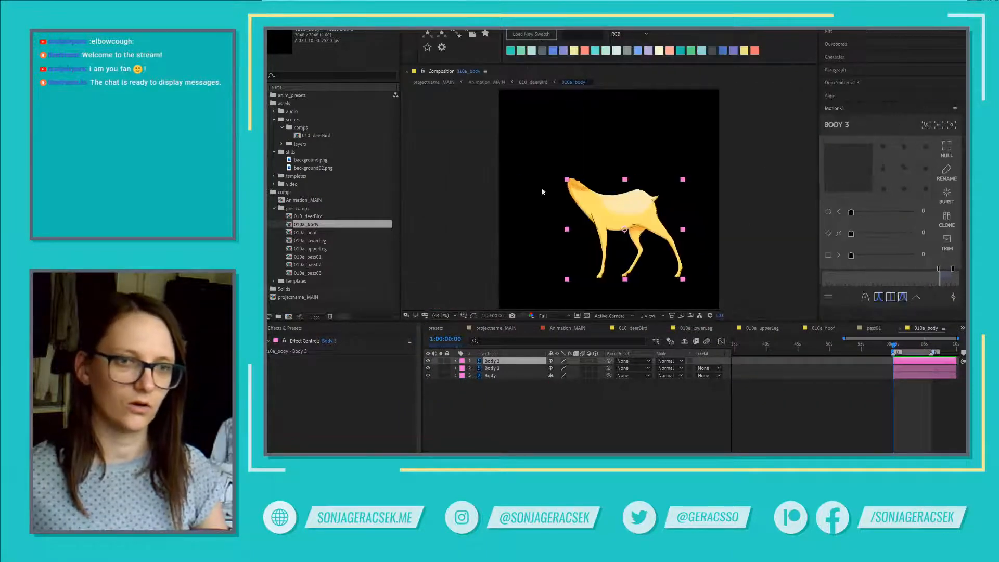
left_click(629, 329)
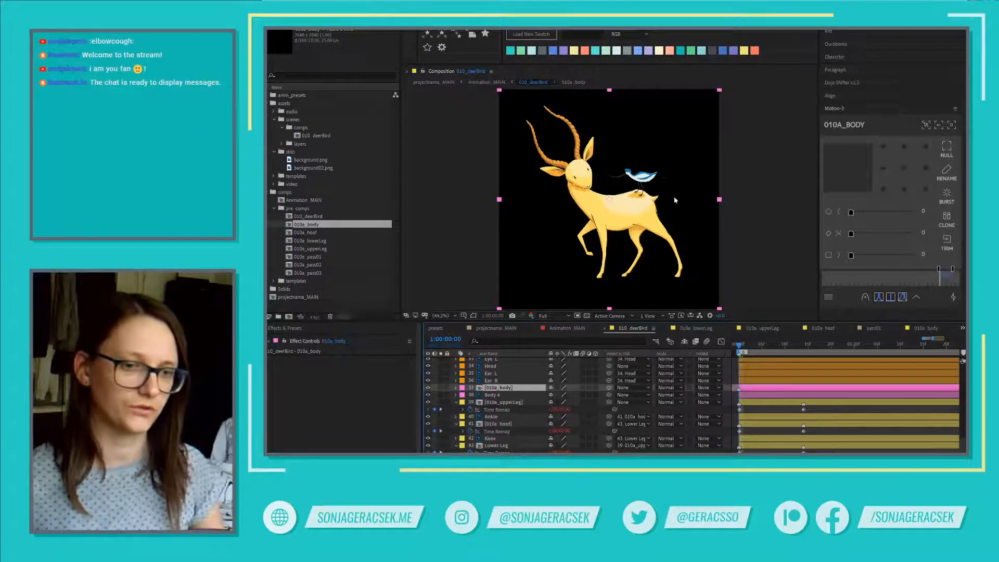
- Look through the 010_deerBird layer stack, check the layers inside 010a_body, and return to 010_deerBird
scroll(506, 405, "up", 10)
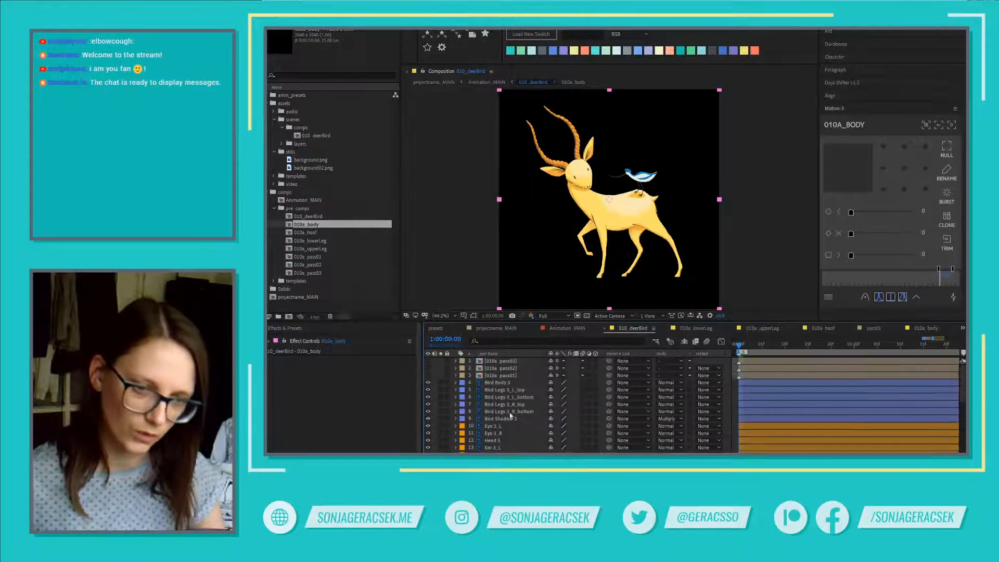
scroll(516, 399, "down", 5)
scroll(518, 399, "down", 6)
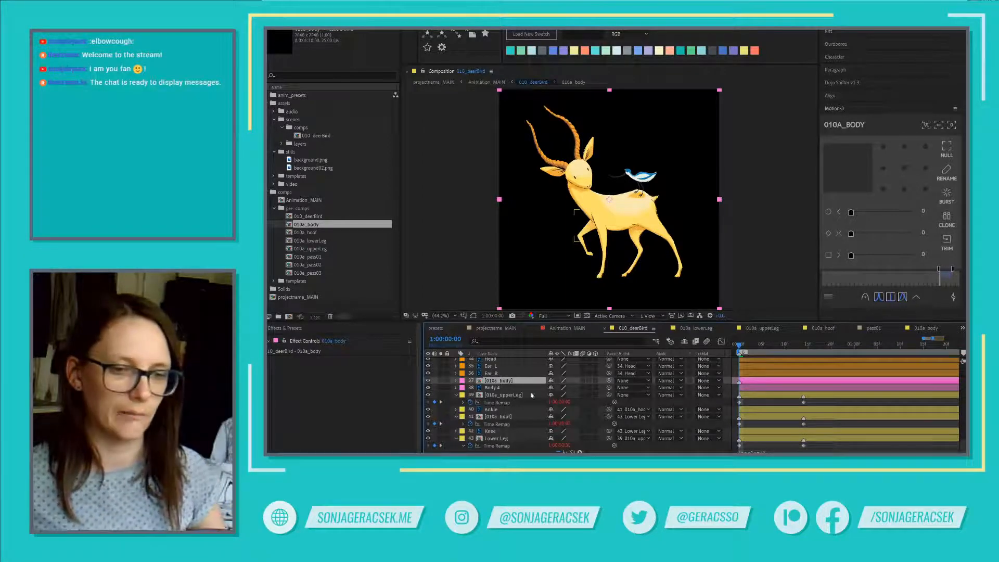
double_click(503, 381)
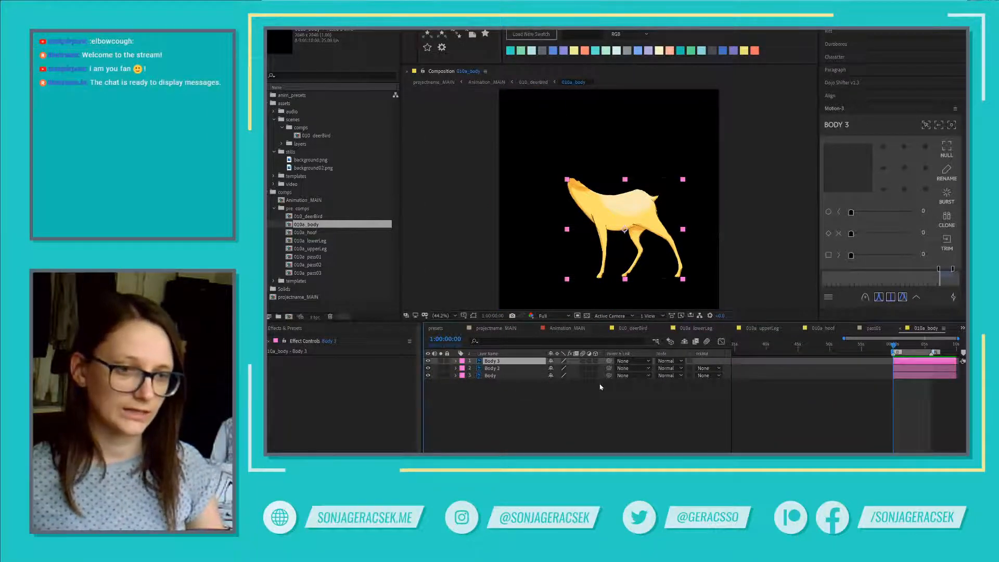
left_click(633, 328)
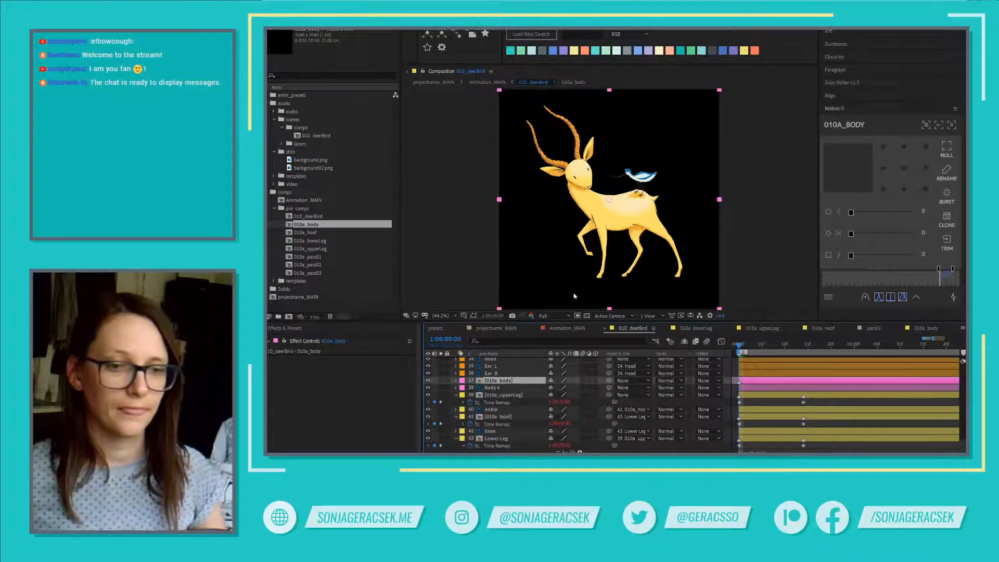
- Reveal Body 4's Position property to compare the layer with 010a_body, and open the 010a_body composition
left_click(502, 388)
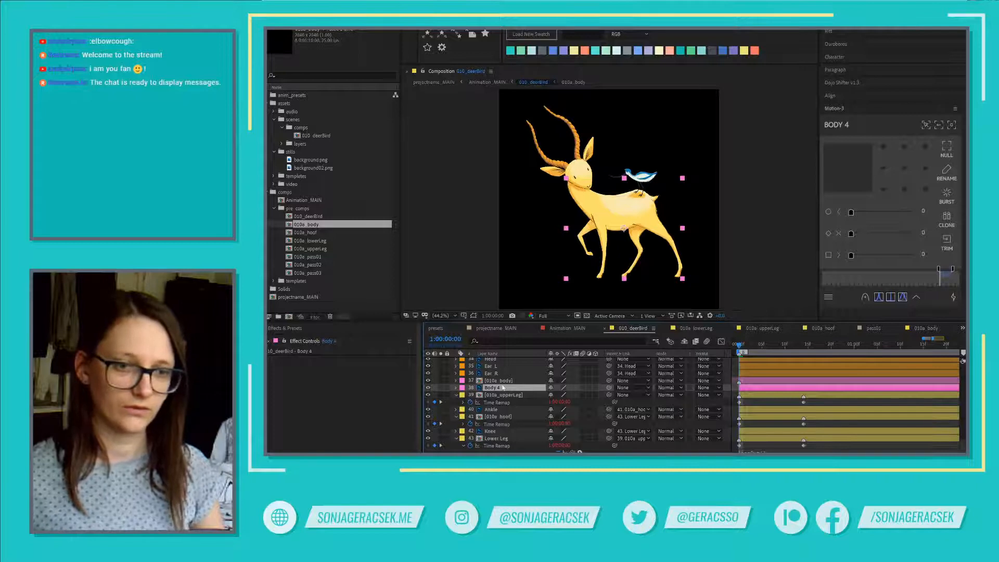
key("p")
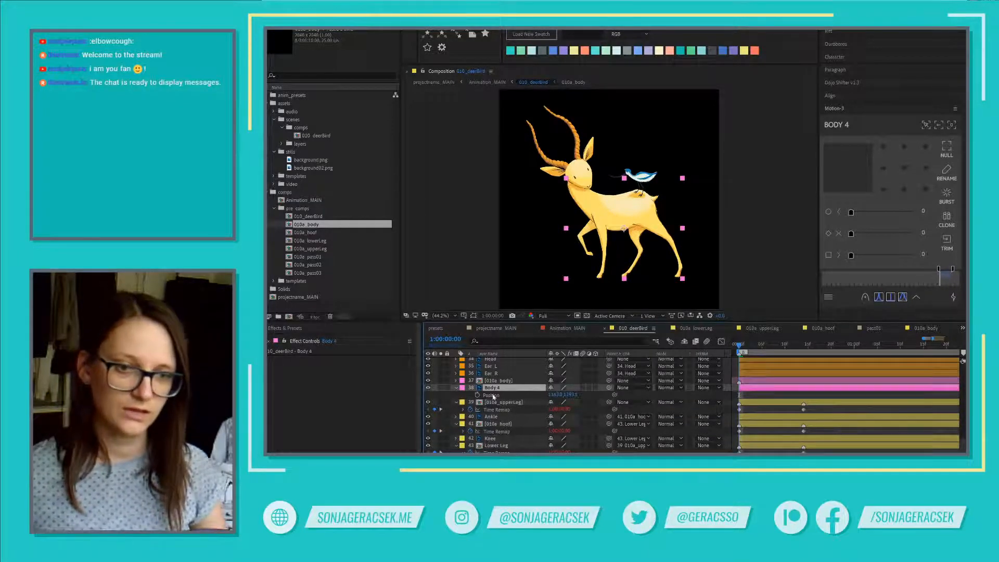
left_click(520, 380)
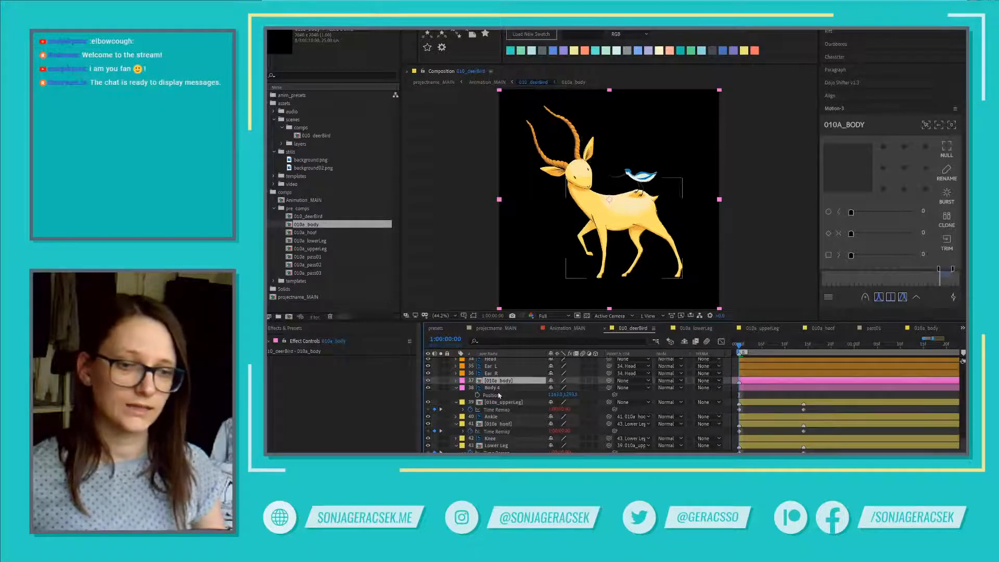
left_click(491, 387)
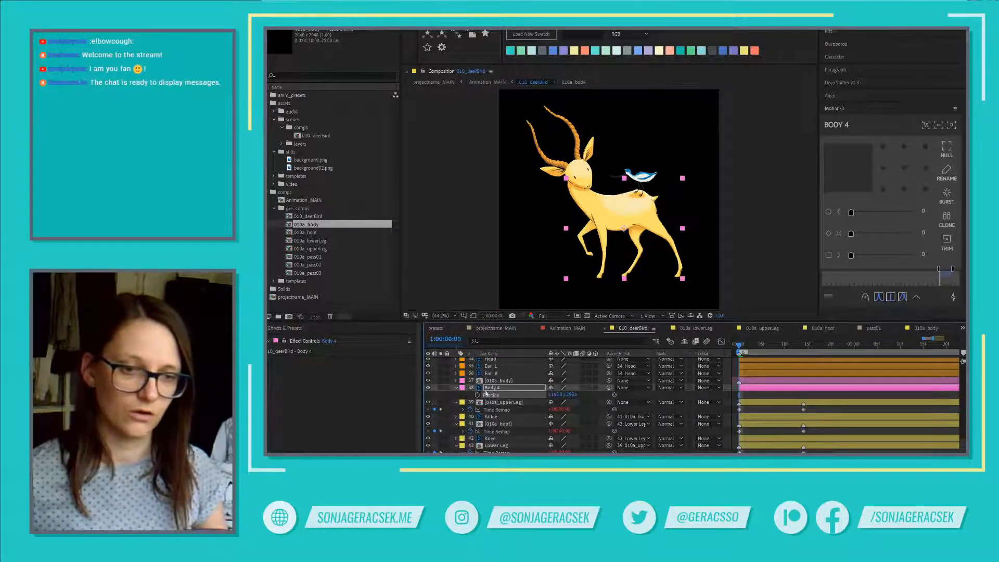
left_click(515, 381)
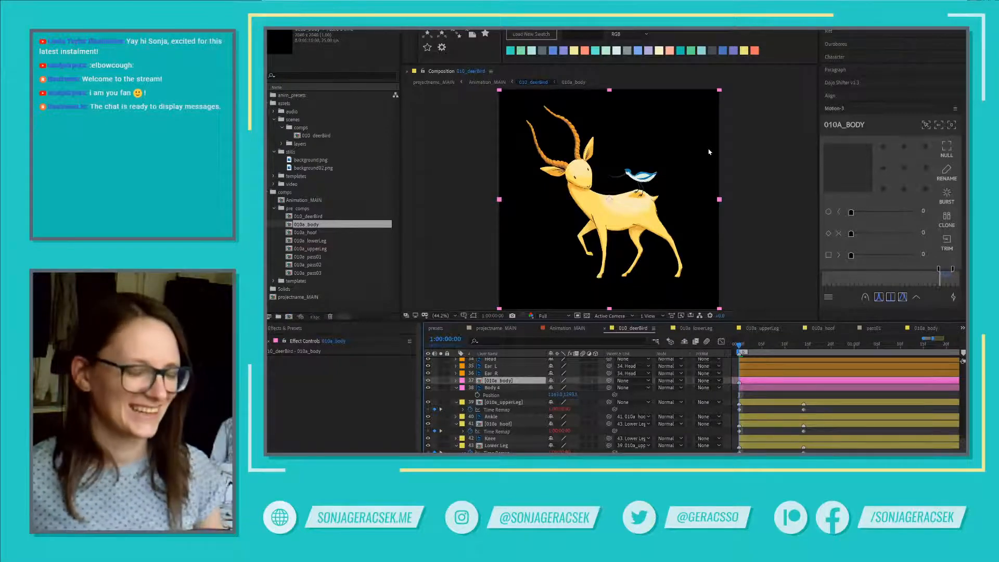
left_click(498, 388)
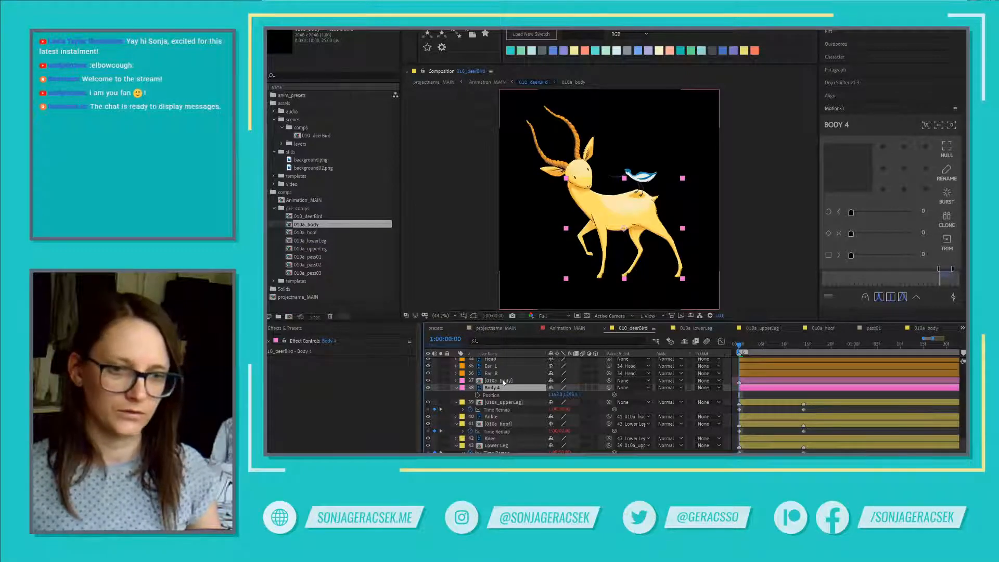
double_click(501, 381)
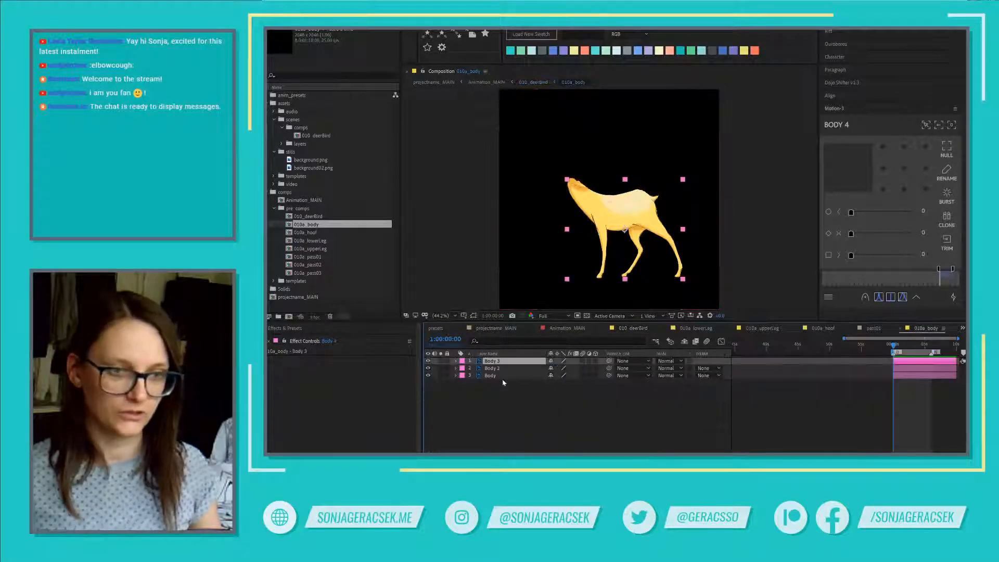
- Reduce the 010a_body composition to 1520 × 1520 px with the aspect ratio locked
right_click(664, 402)
left_click(617, 423)
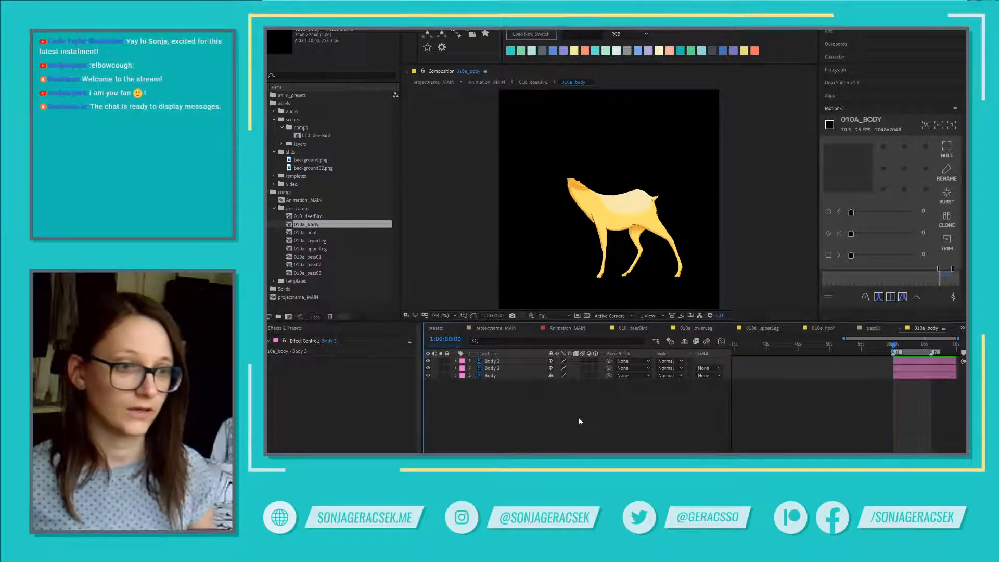
key("ctrl+k")
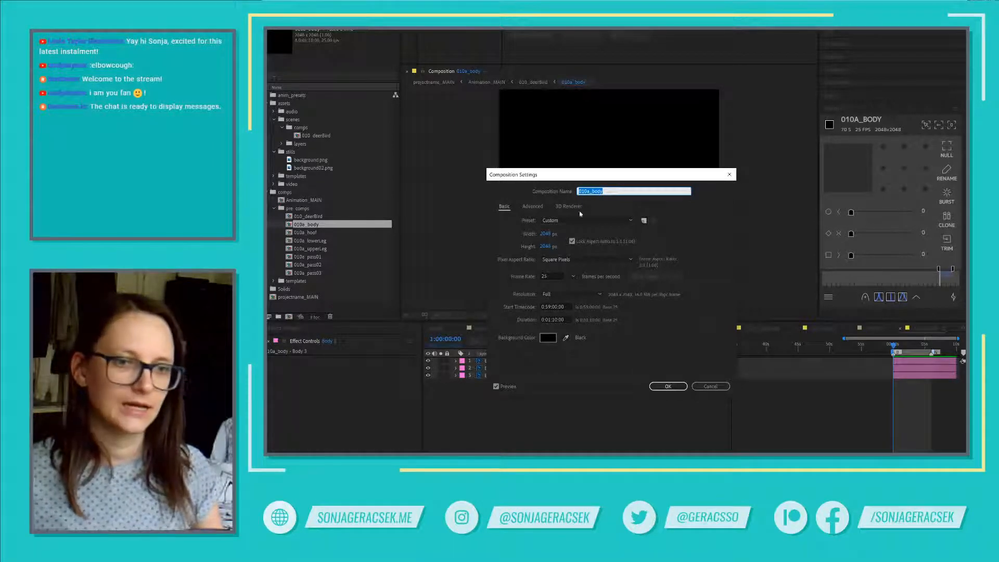
left_click_drag(597, 177, 782, 186)
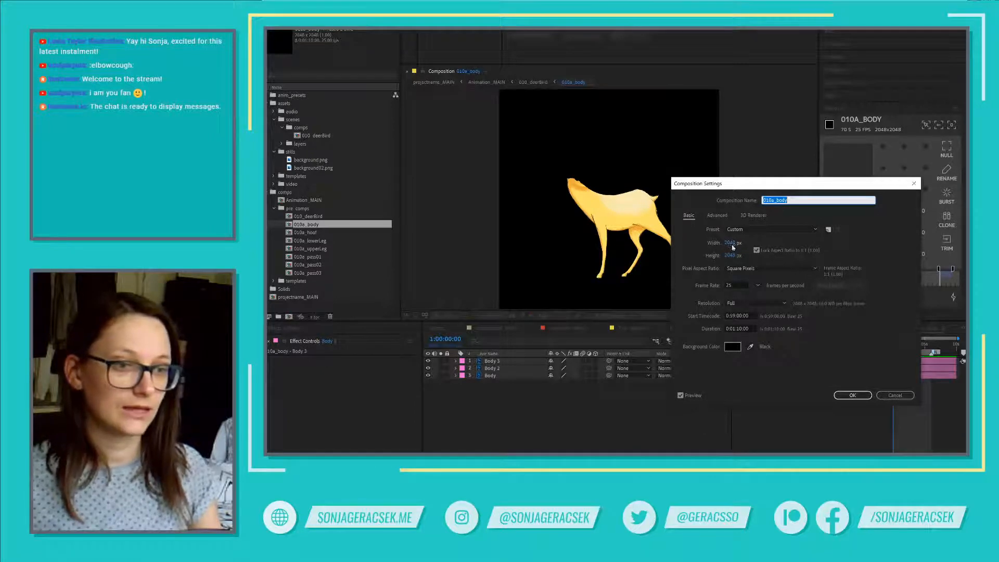
left_click_drag(731, 244, 641, 248)
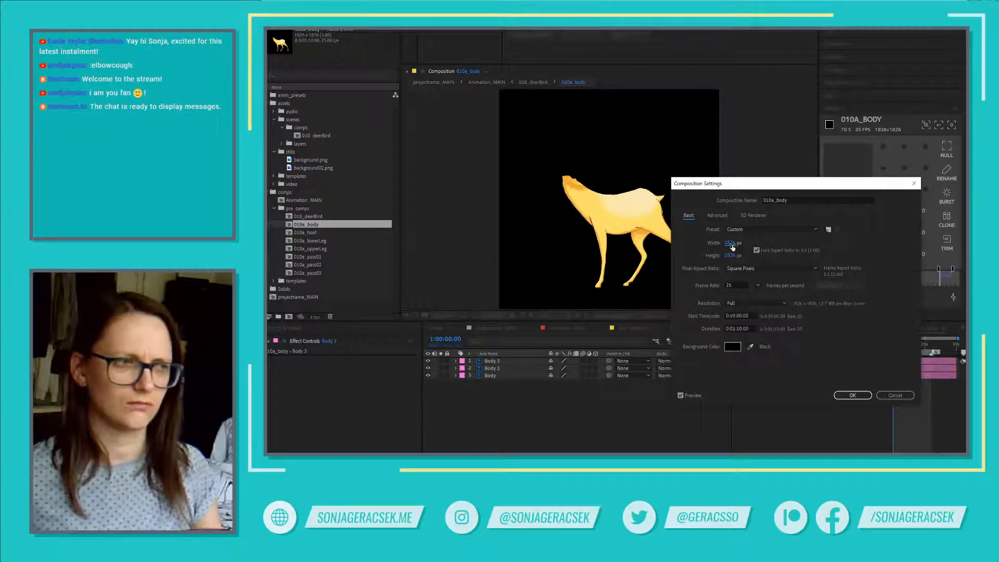
left_click_drag(733, 247, 733, 248)
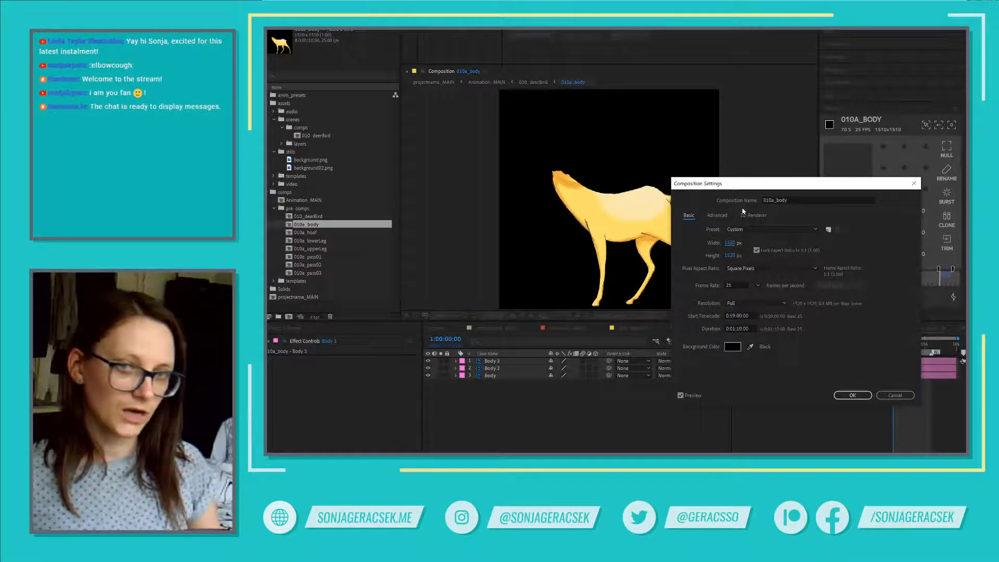
left_click(853, 396)
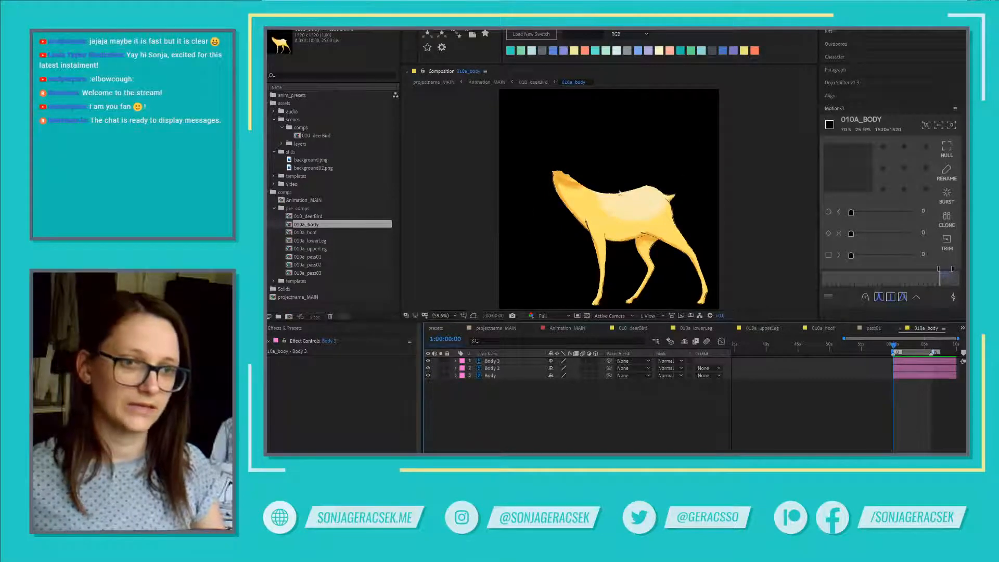
- Anchor the 010a_body composition at its bottom-right corner and reduce its size to 1360 × 1360 px
right_click(681, 379)
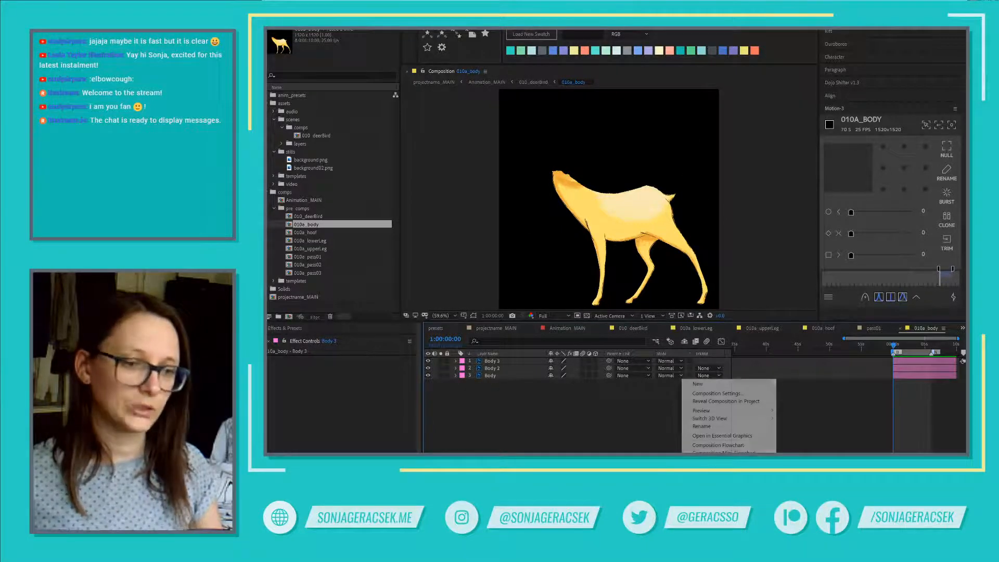
left_click(743, 394)
left_click(717, 215)
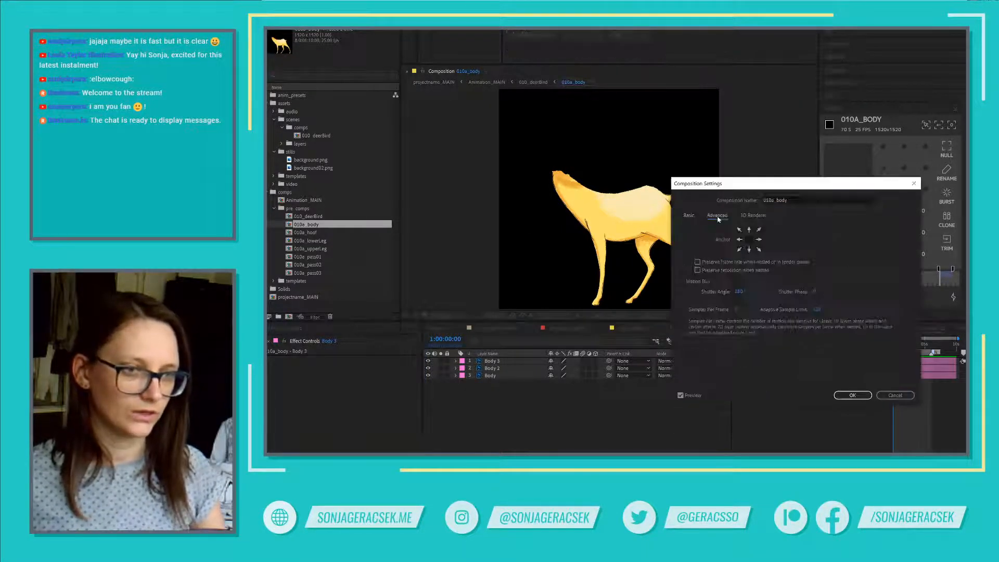
left_click(739, 251)
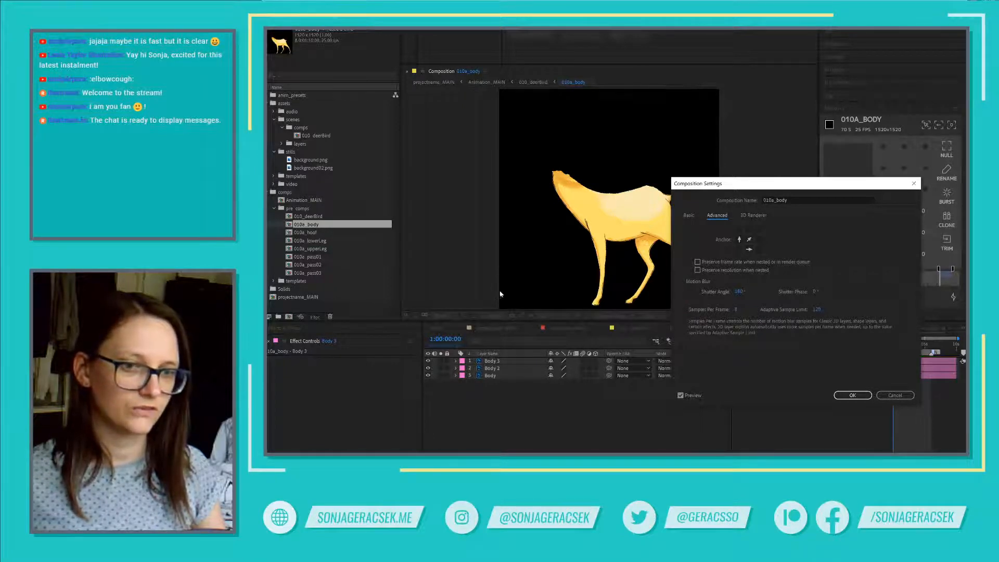
left_click(759, 251)
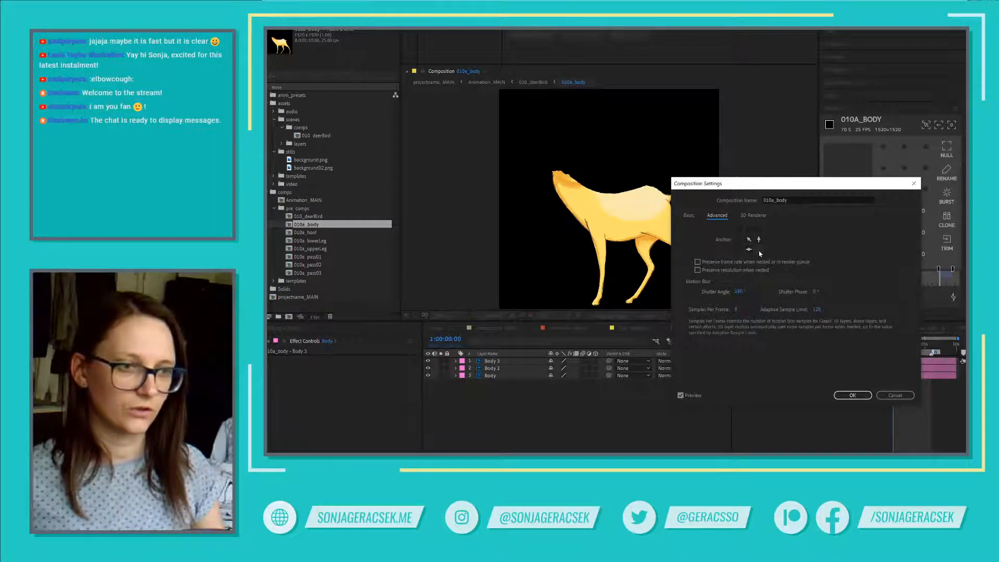
left_click(688, 215)
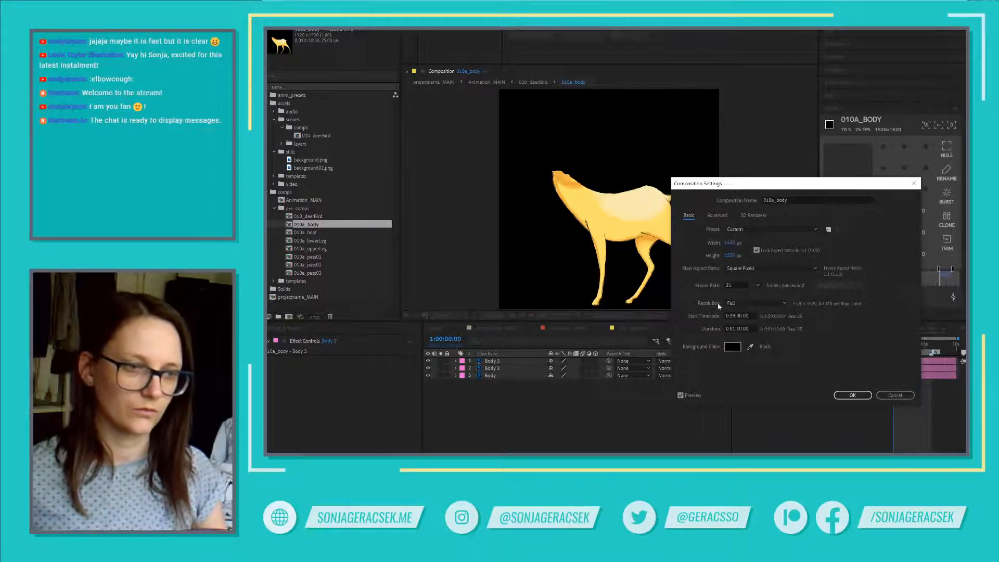
left_click_drag(733, 243, 453, 245)
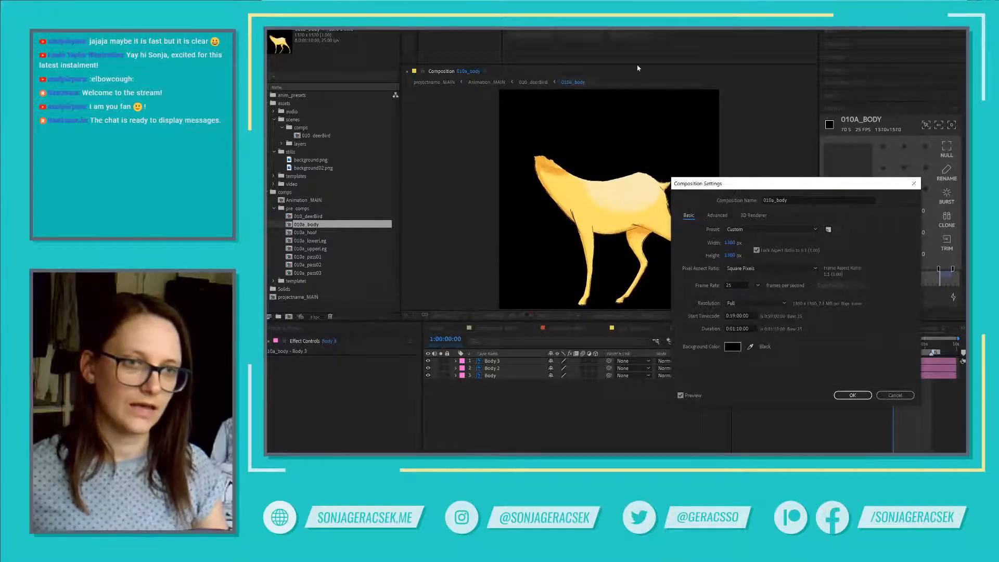
left_click(853, 396)
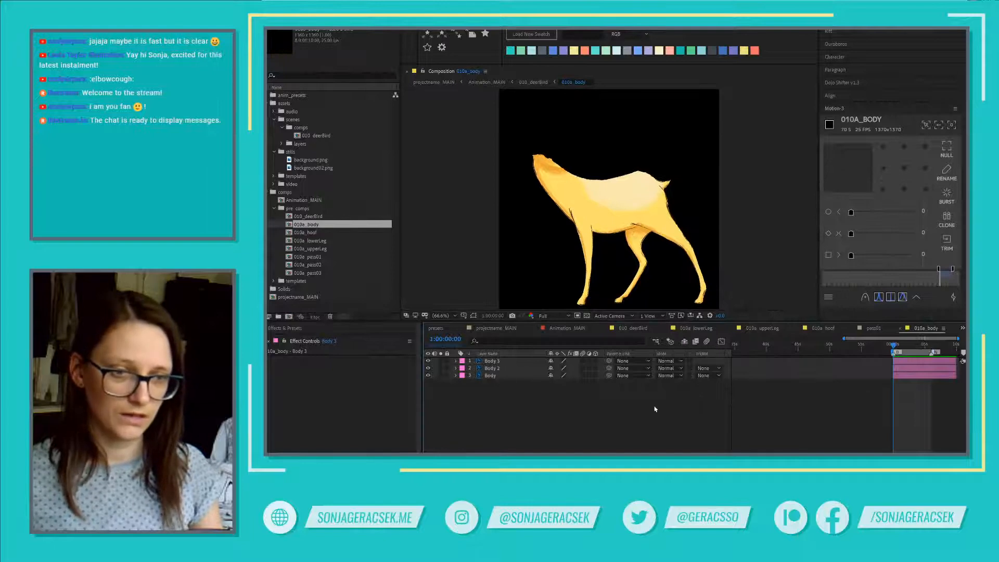
- Define a region of interest tightly around the antelope's body and crop 010a_body to it, about 1121 × 976 px
left_click(577, 316)
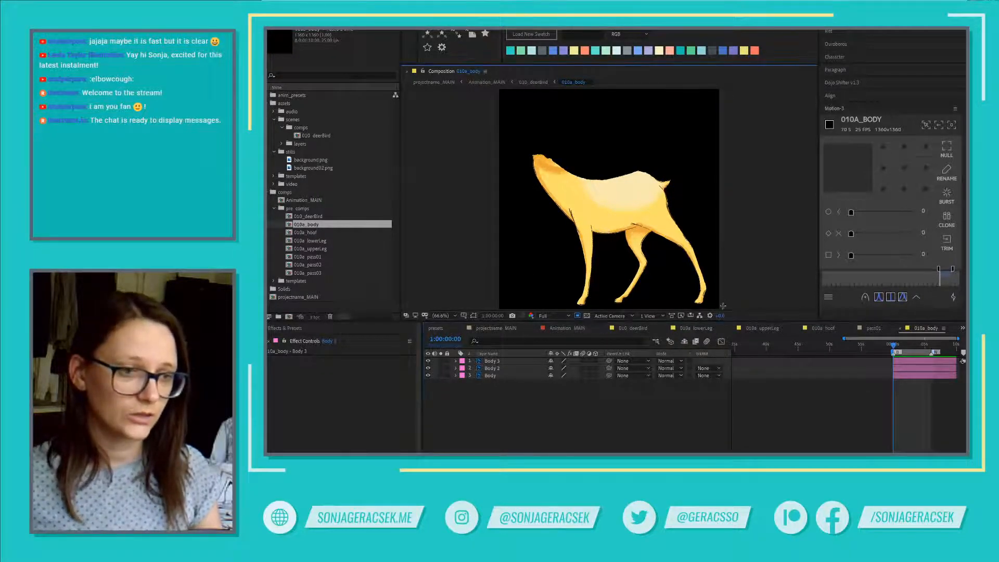
left_click_drag(721, 309, 529, 151)
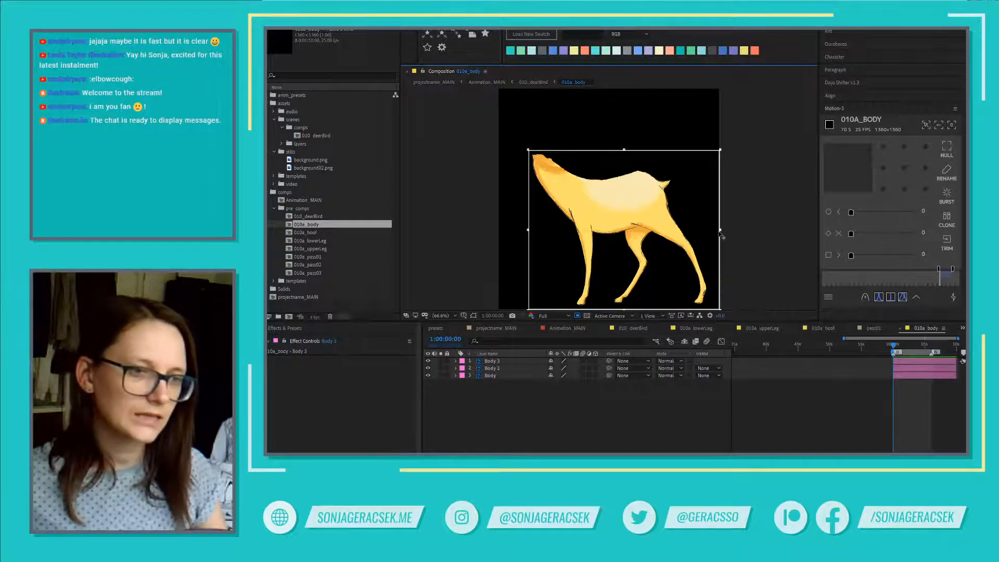
left_click_drag(720, 231, 713, 233)
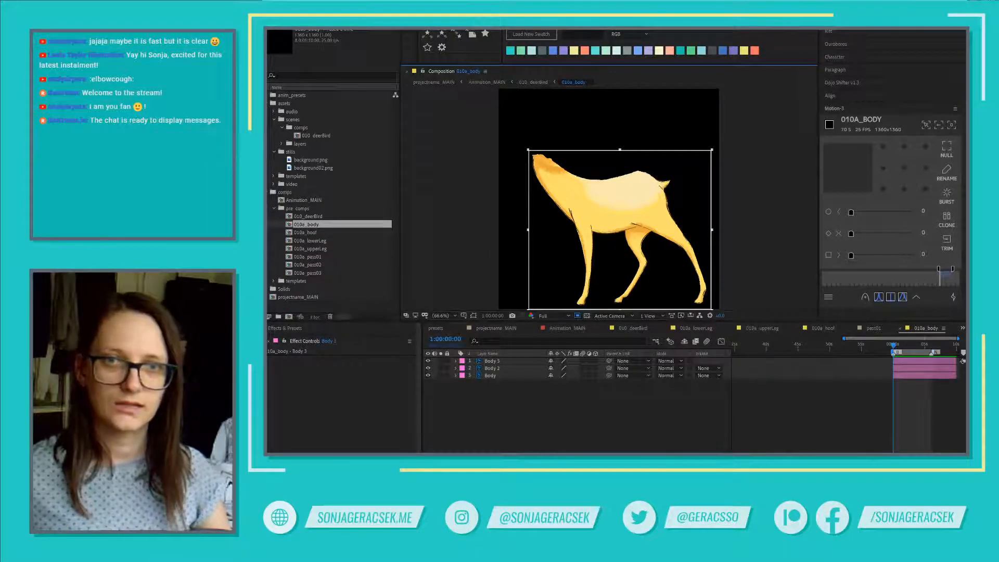
left_click(300, 2)
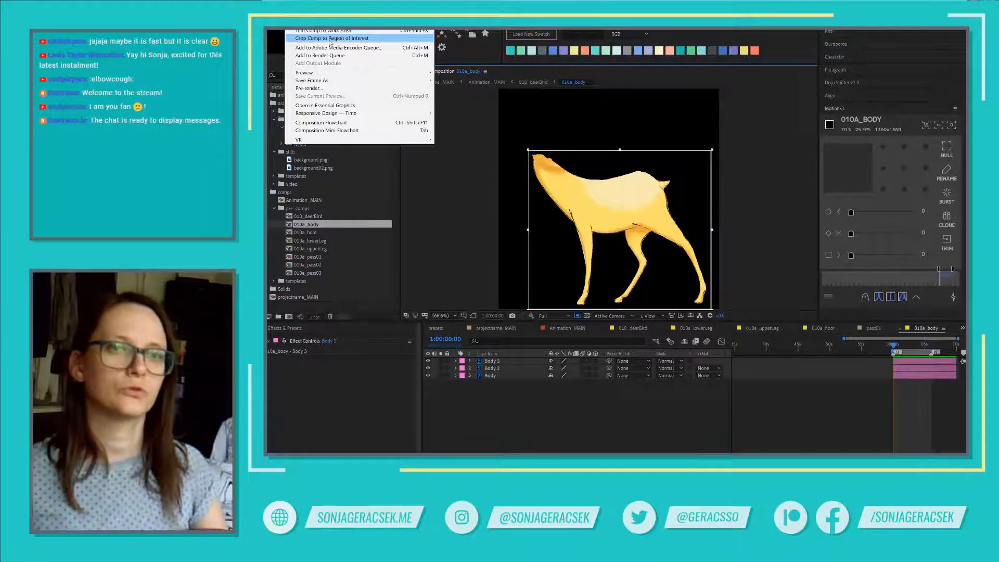
left_click(373, 41)
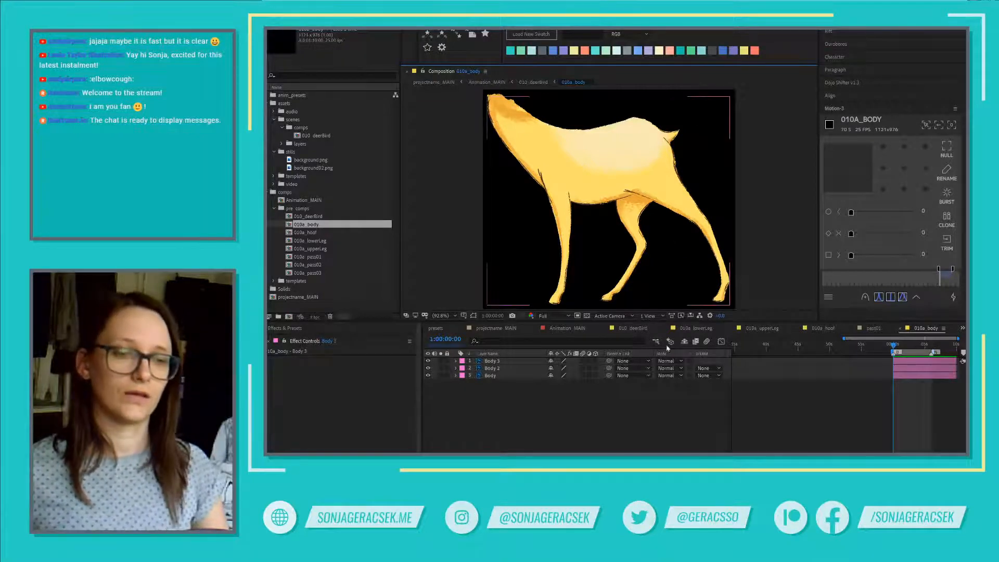
- In 010_deerBird, copy Body 4's Position property and paste it onto the 010a_body layer
left_click(632, 329)
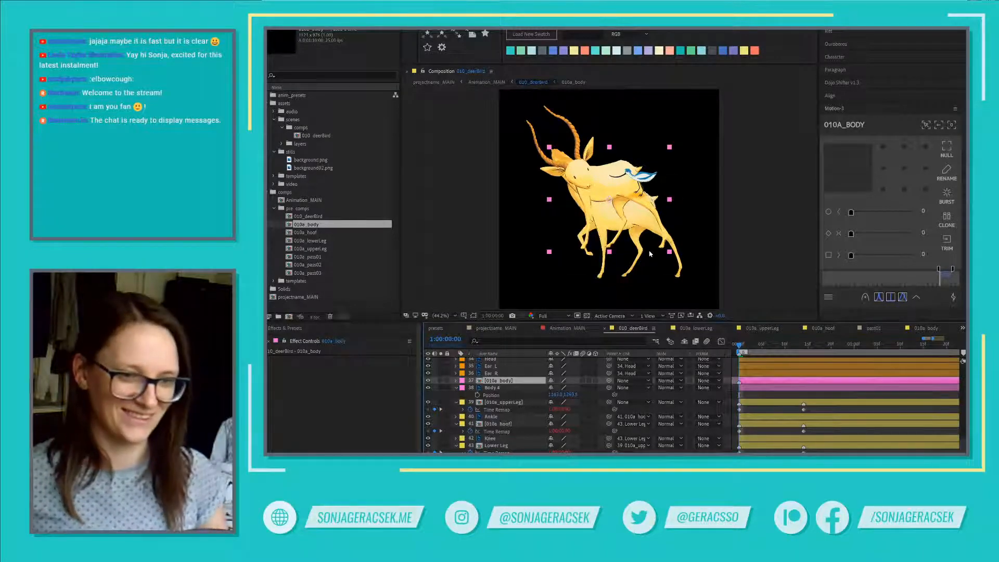
right_click(498, 396)
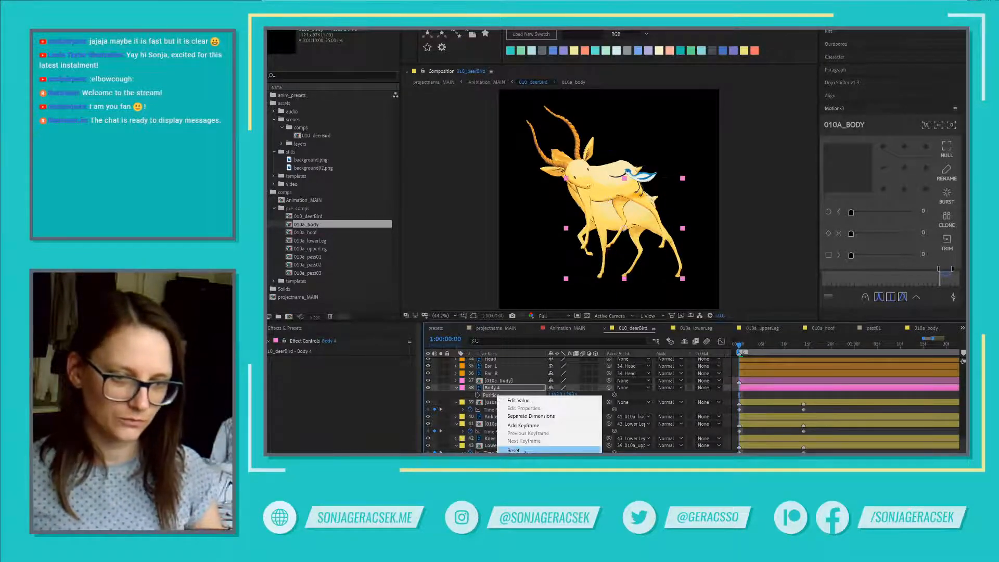
left_click(495, 399)
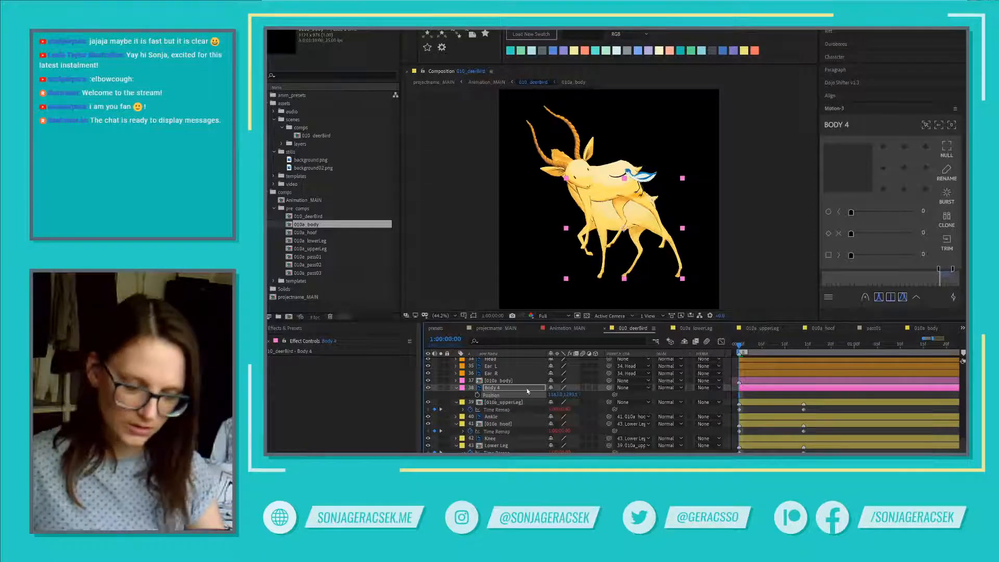
left_click(503, 381)
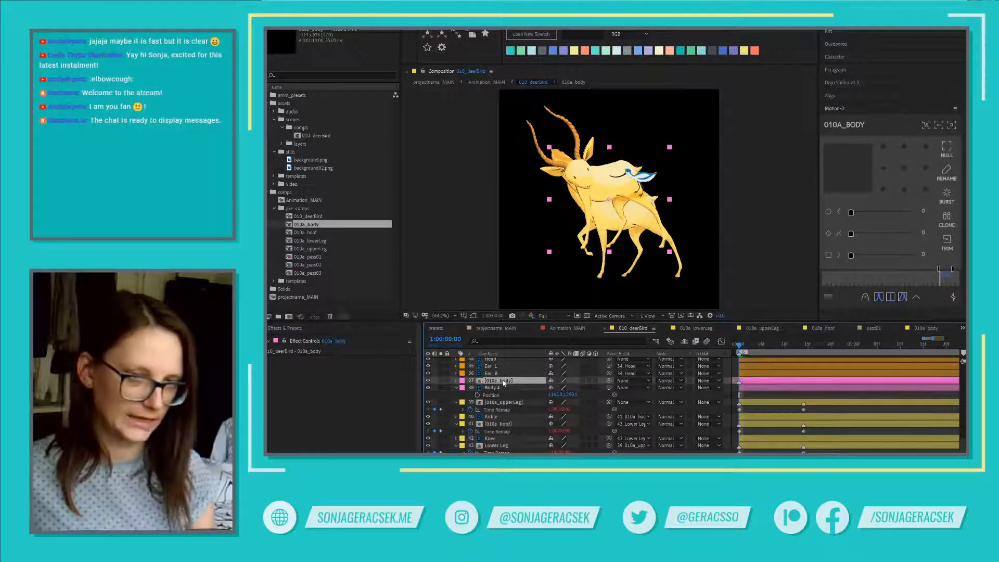
key("Return")
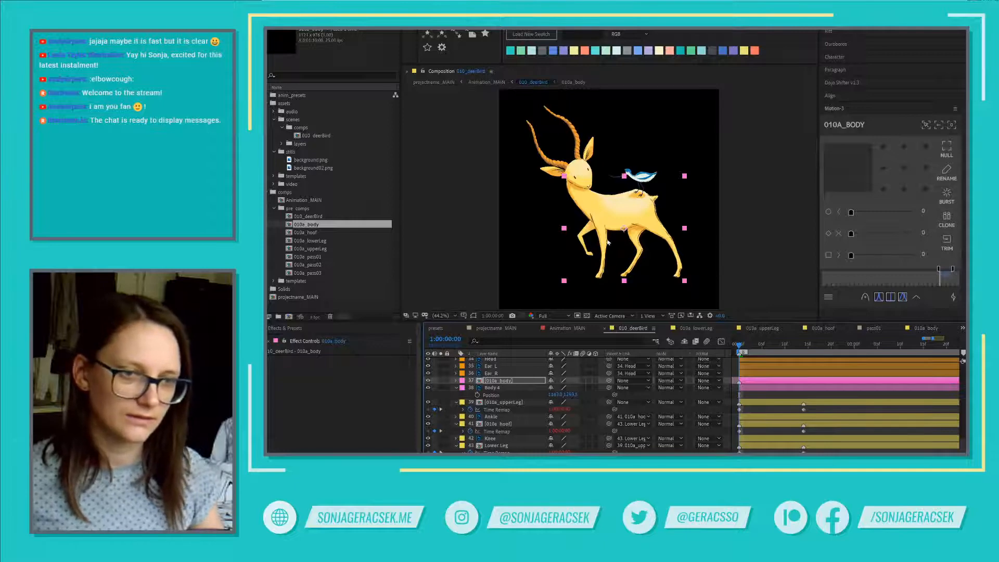
- Check the pre-comp's alignment with the legs and delete the Body 4 layer
scroll(598, 261, "up", 3)
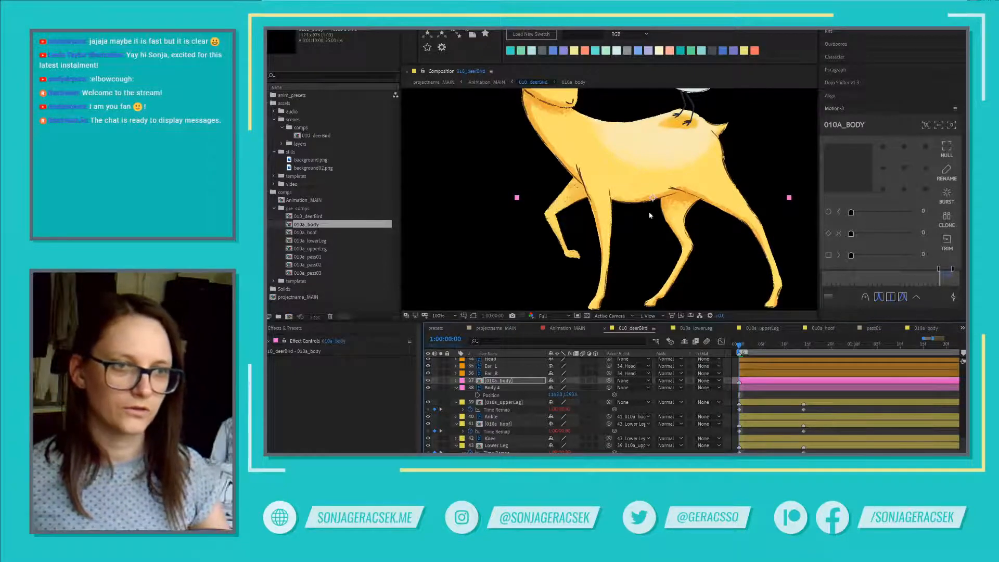
scroll(649, 215, "down", 3)
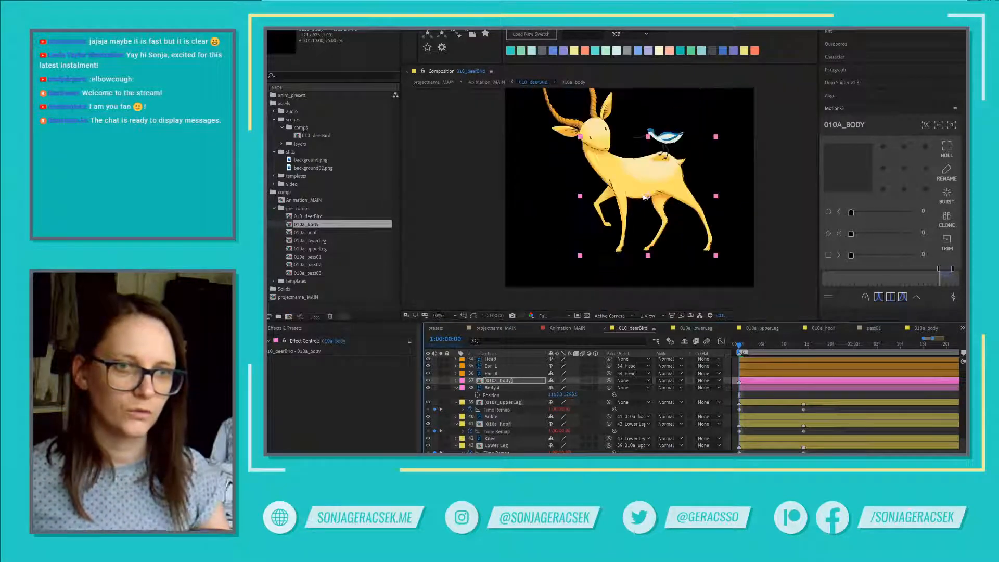
left_click(501, 391)
key("Delete")
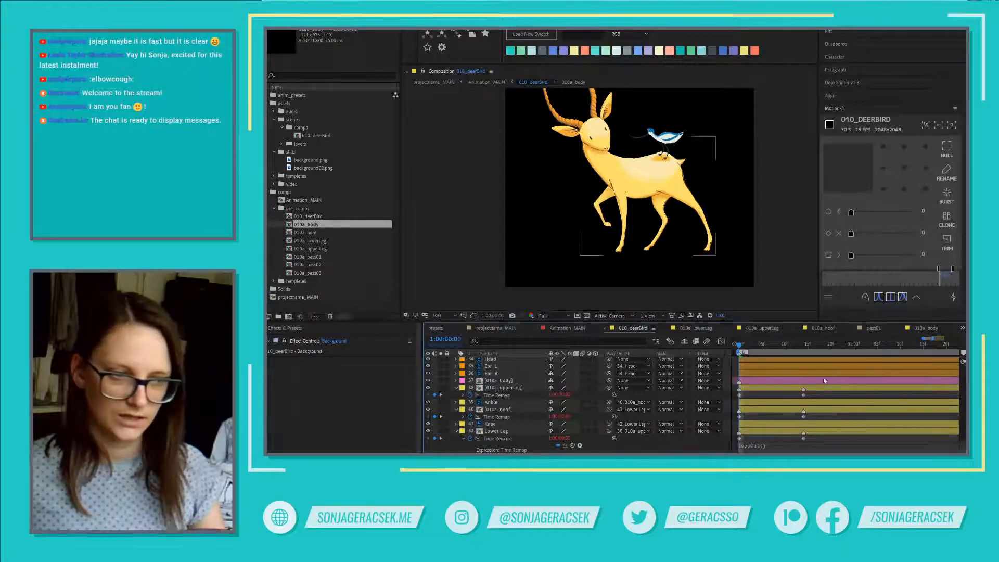
- Copy the Time Remap keyframes of 010a_upperLeg onto the 010a_body layer at 1:00:00:00 and reveal them
left_click(804, 346)
left_click(809, 379)
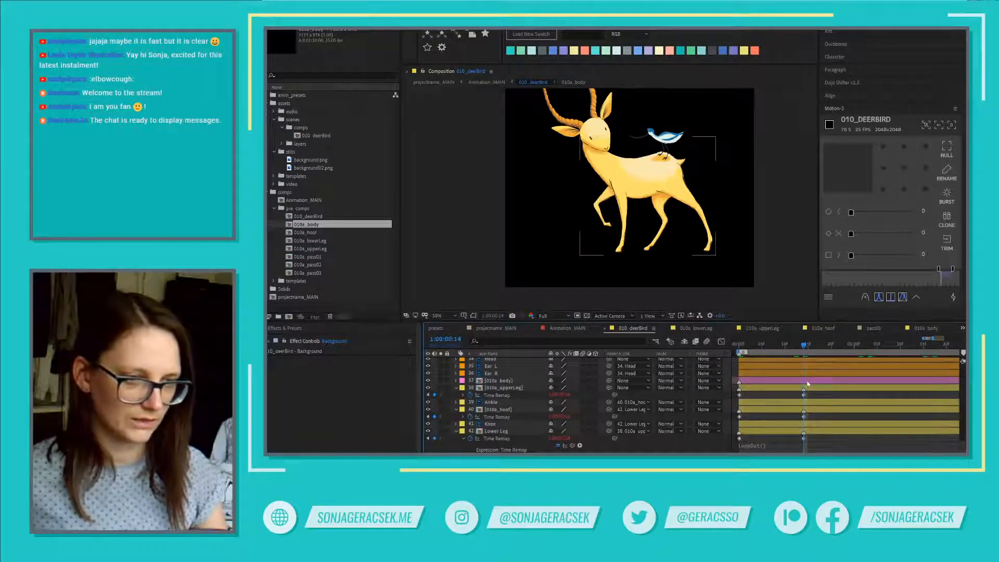
left_click(788, 389)
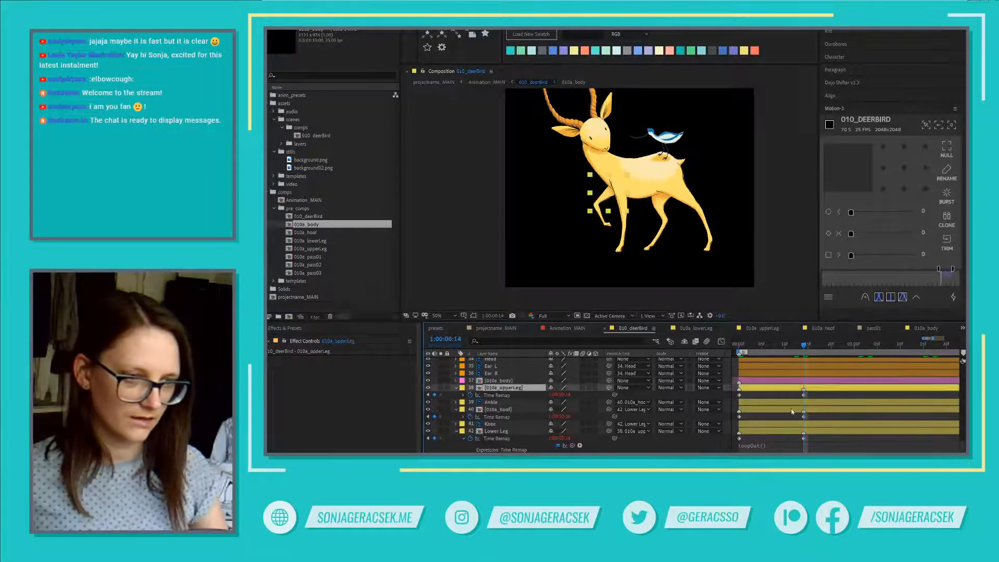
left_click(793, 410)
left_click(797, 432)
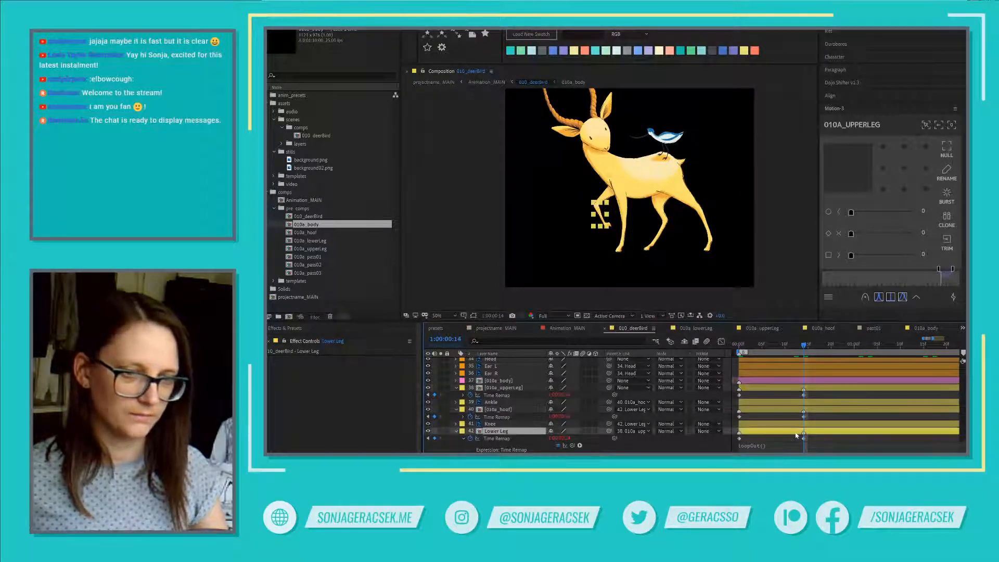
left_click(796, 381)
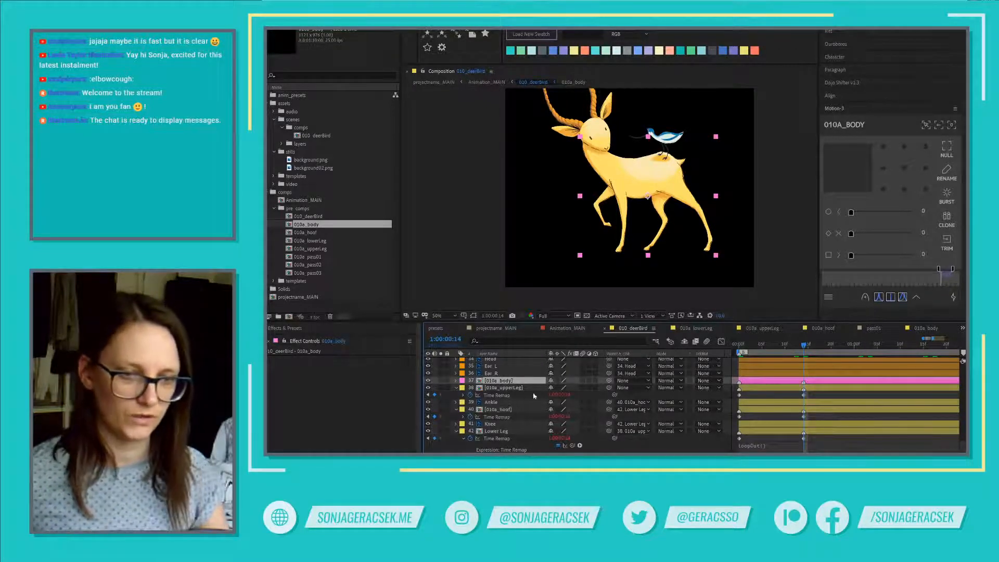
left_click(510, 395)
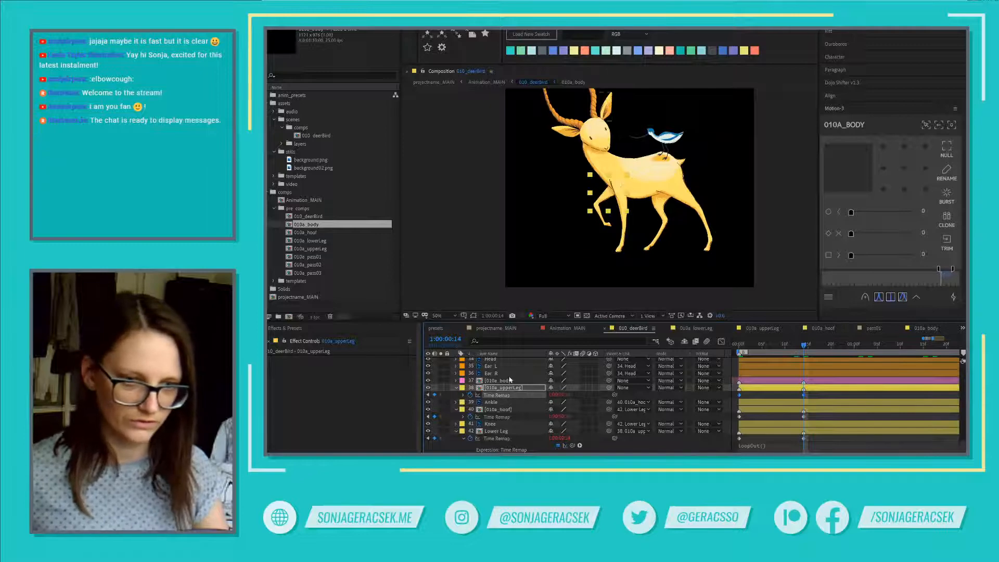
left_click(512, 382)
key("Home")
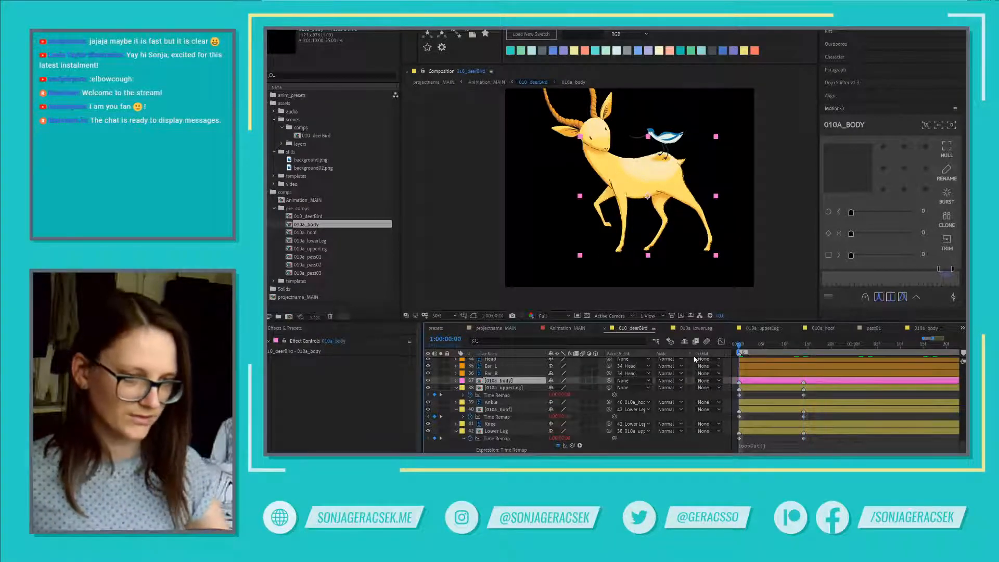
key("u")
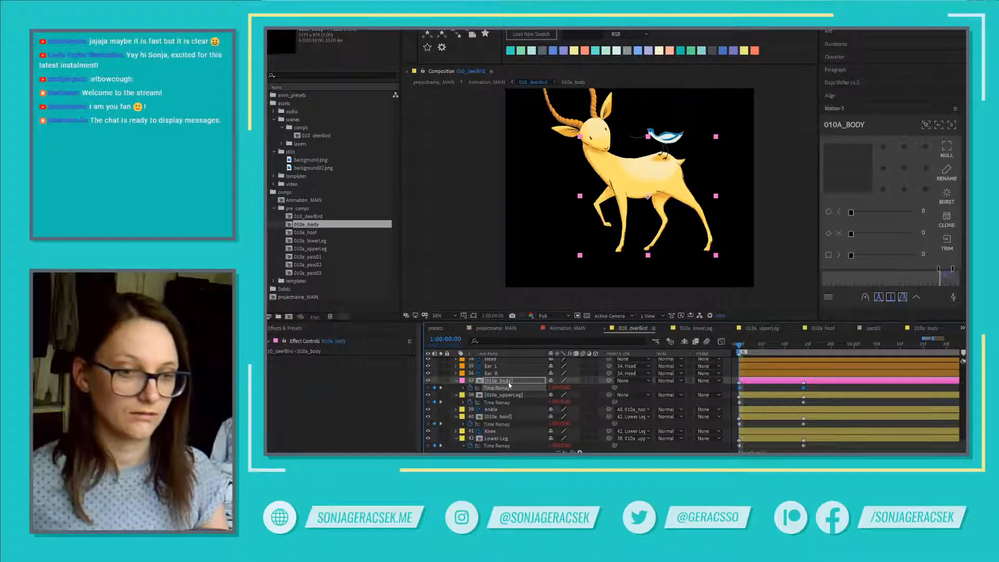
- In the 010a_body pre-comp, end the Body layer at 1:00:00:05 and start the Body 2 layer there
double_click(510, 381)
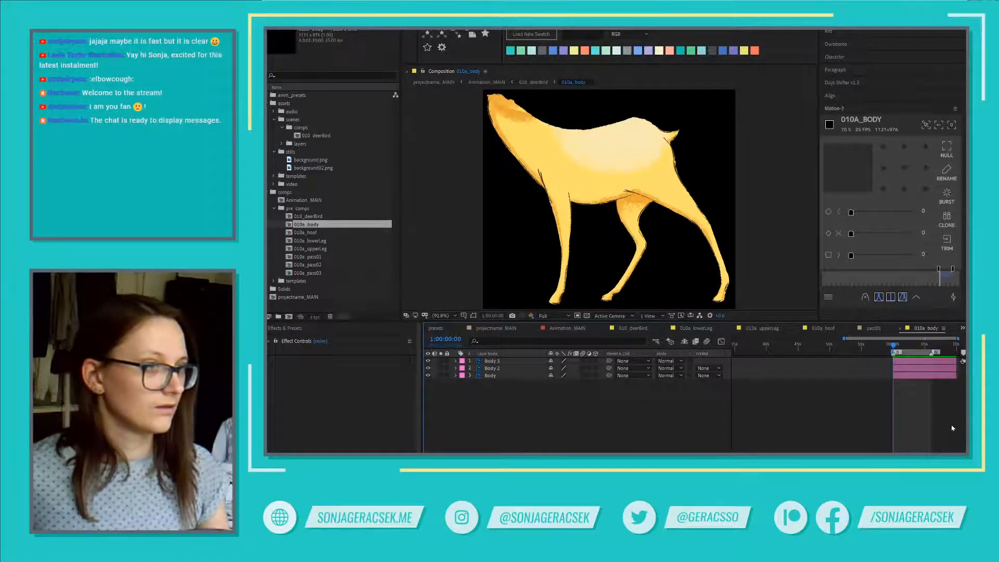
scroll(952, 428, "up", 1)
scroll(914, 422, "up", 1)
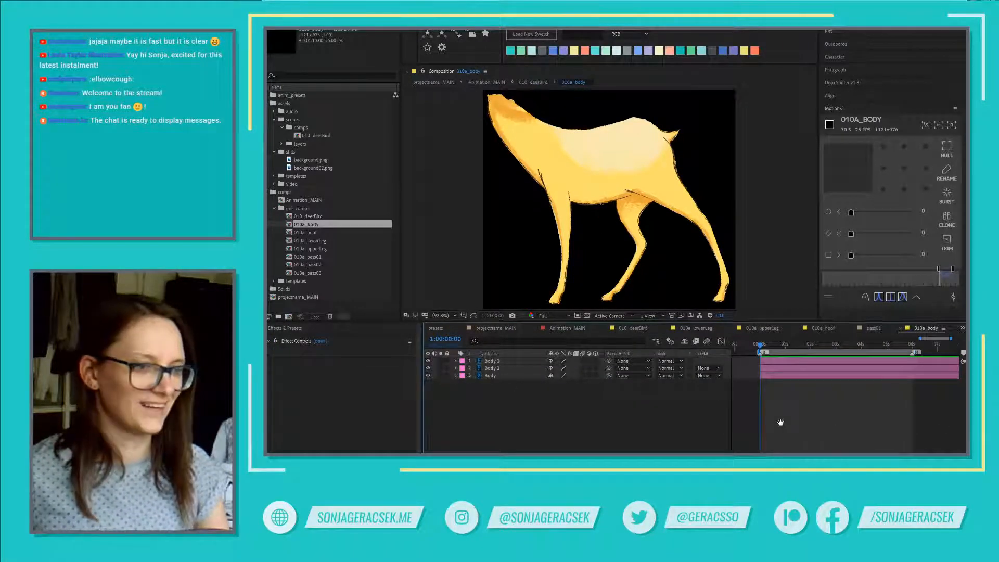
mouse_move(780, 422)
left_mouse_down()
mouse_move(812, 423)
mouse_move(790, 427)
left_mouse_up()
scroll(800, 408, "up", 1)
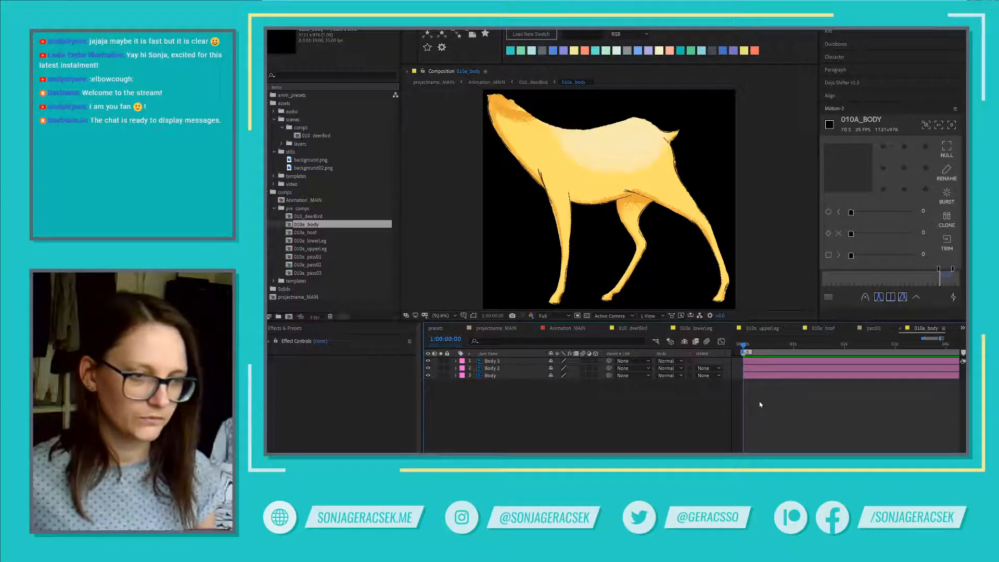
key("space")
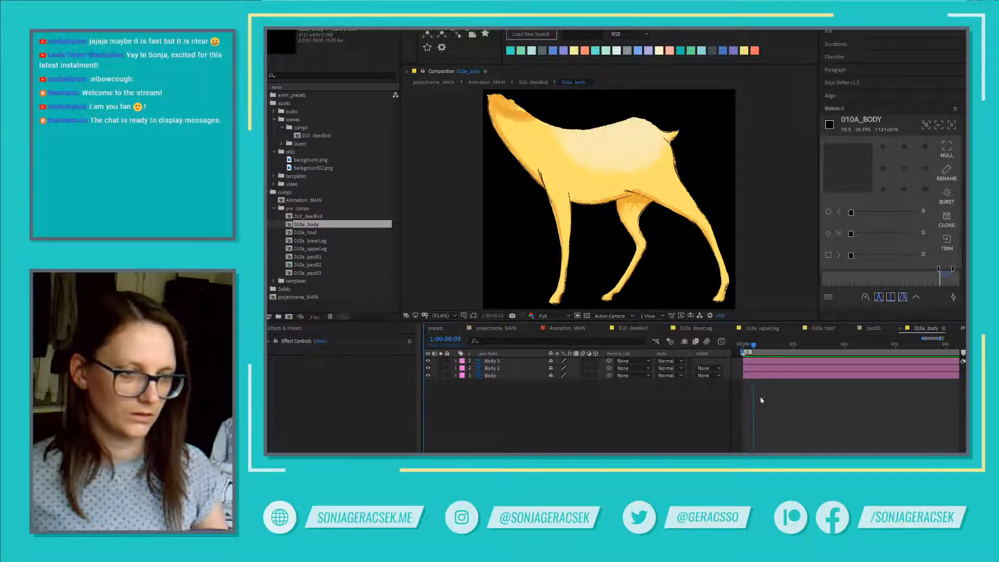
left_click(761, 377)
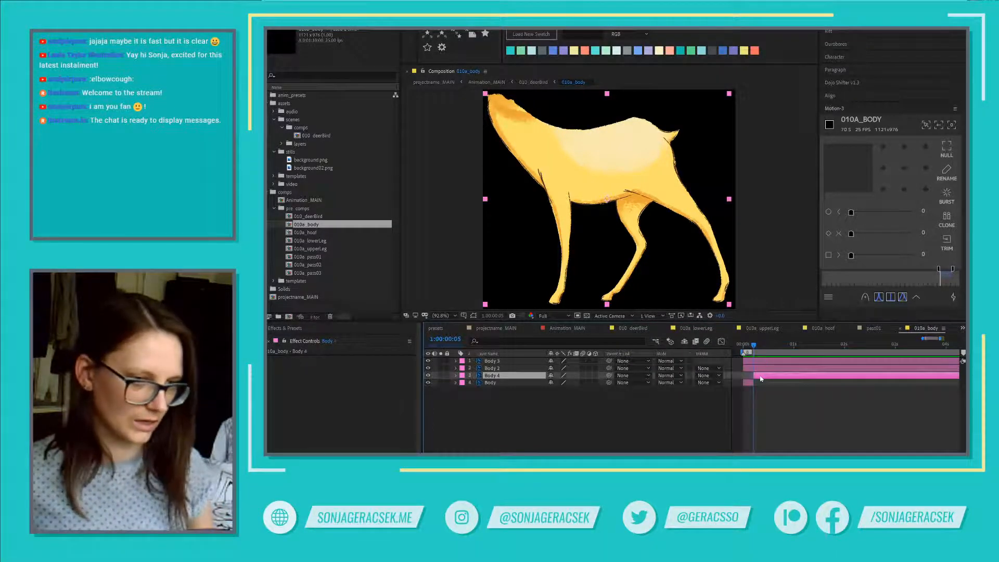
left_click(769, 369)
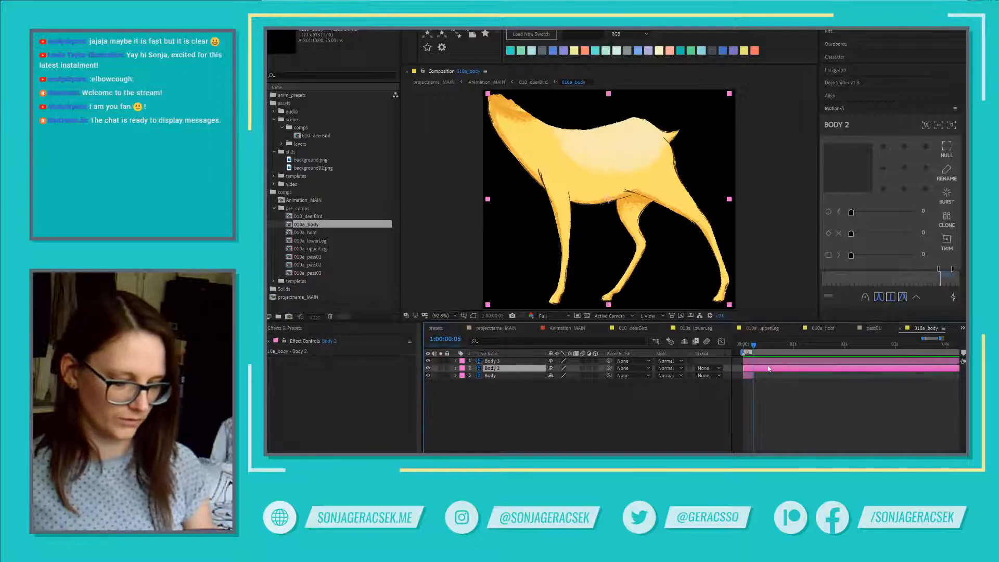
key("alt+bracketleft")
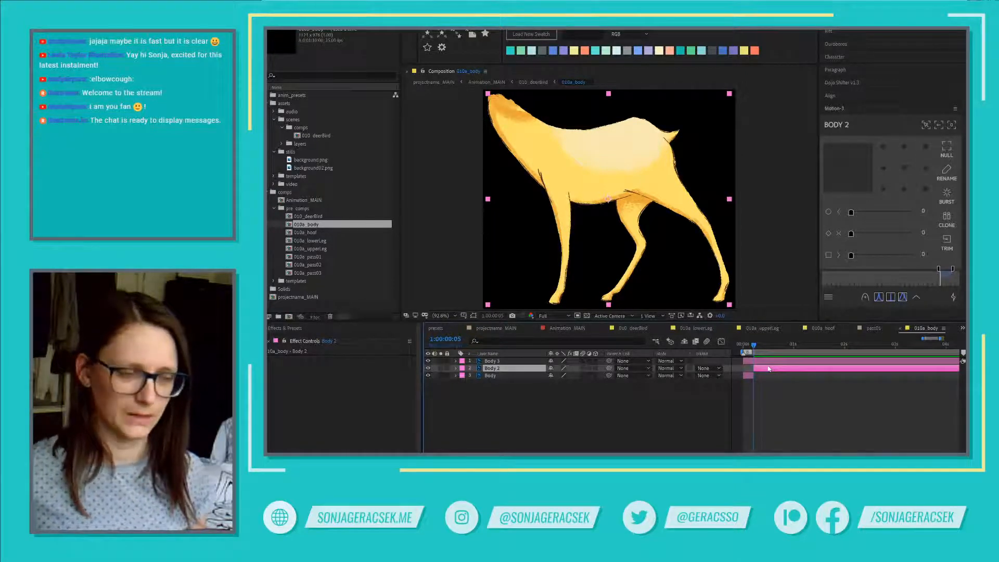
- Try Body above Body 2 and with a one-frame-later end, and restore its layer order and 1:00:00:05 end
scroll(751, 377, "up", 6)
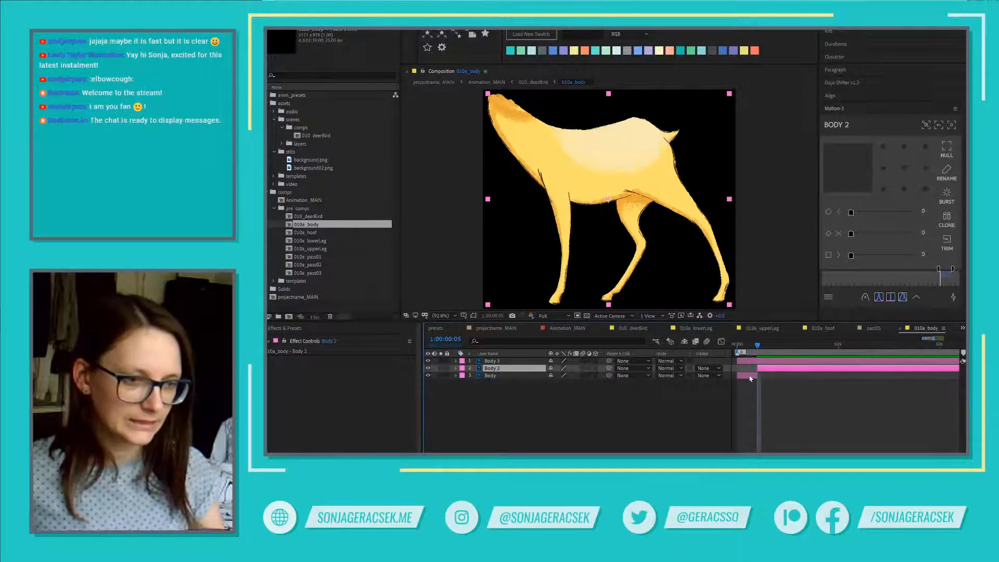
left_click(760, 377)
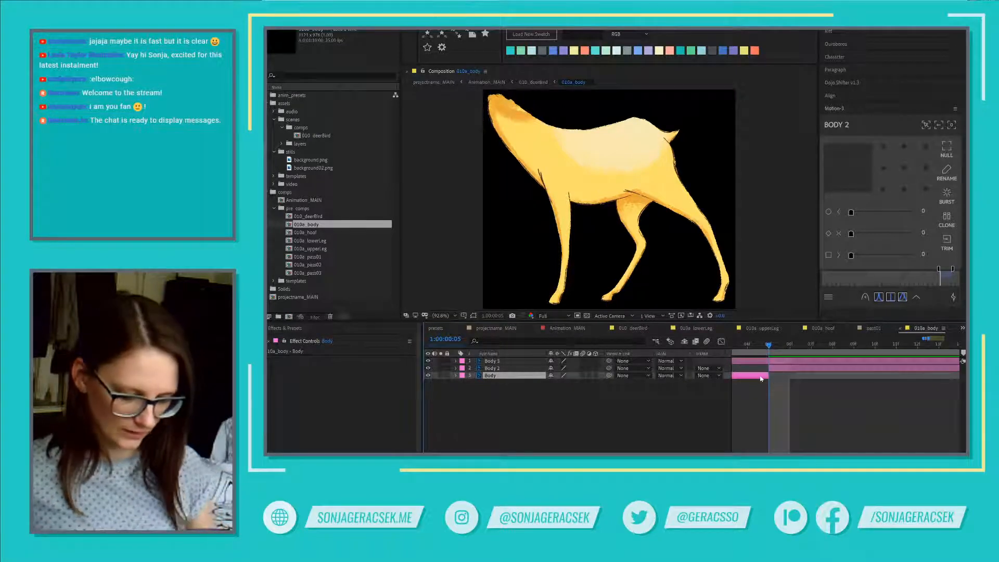
key("ctrl+bracketright")
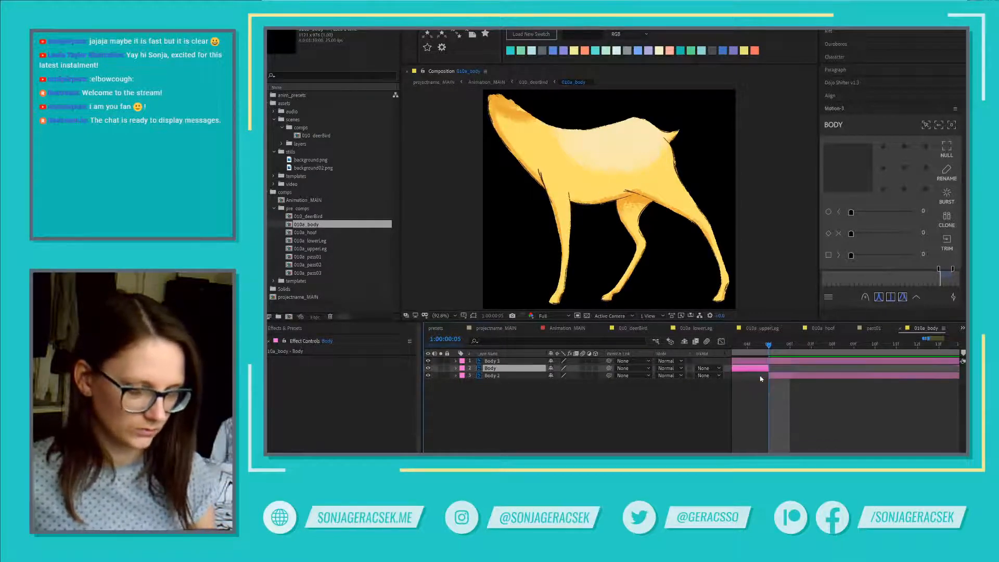
key("ctrl+bracketleft")
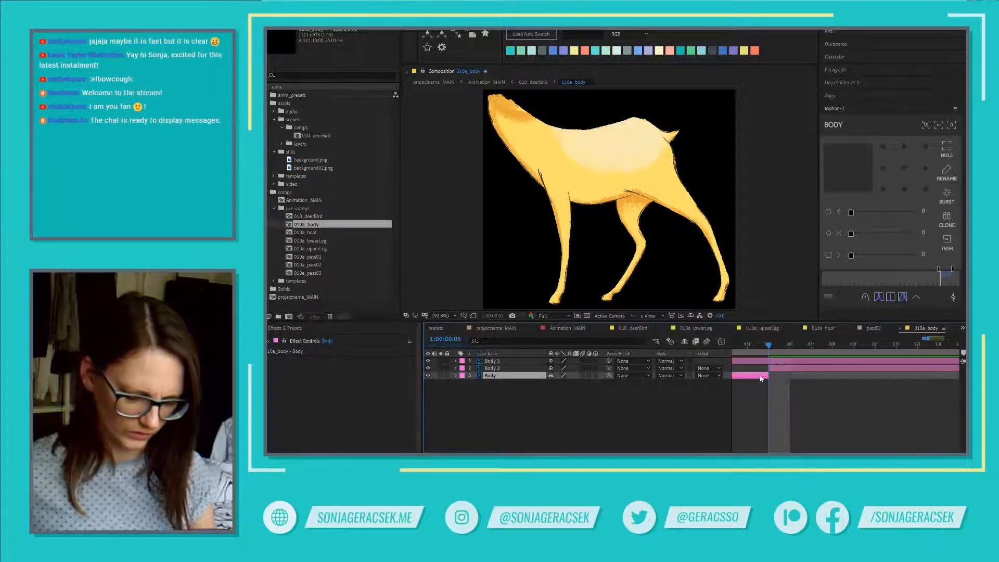
key("alt+bracketright")
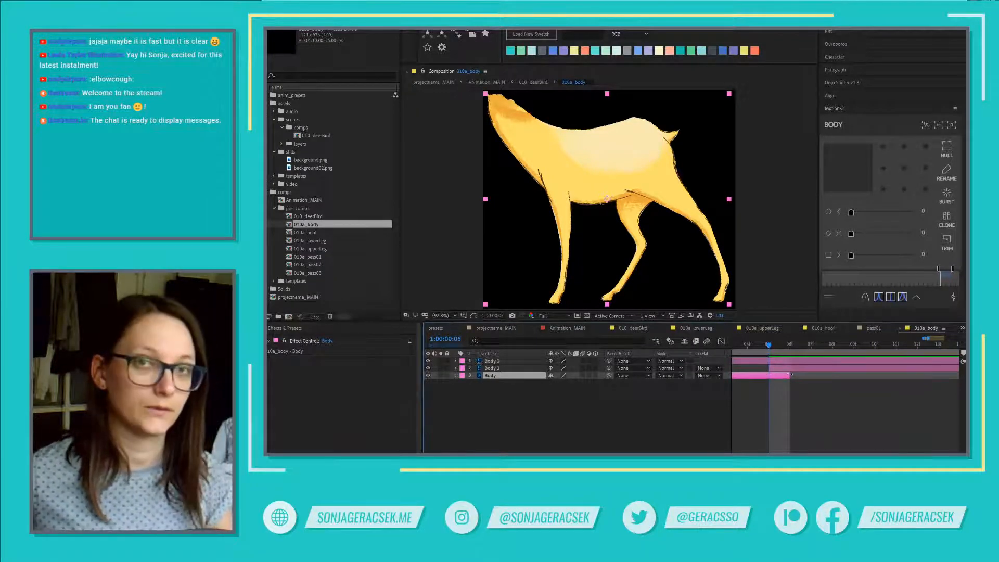
left_click_drag(791, 375, 769, 375)
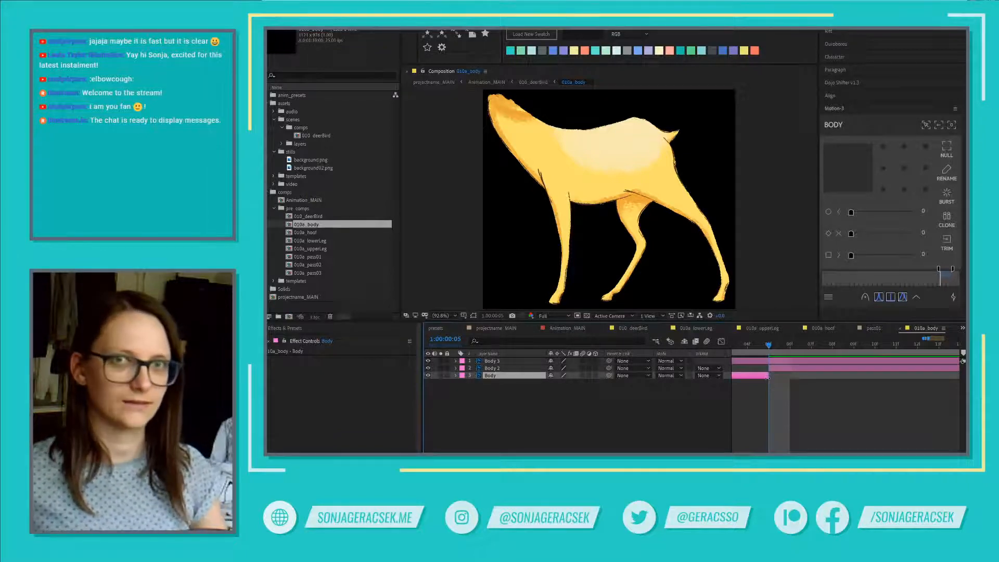
scroll(808, 421, "down", 3)
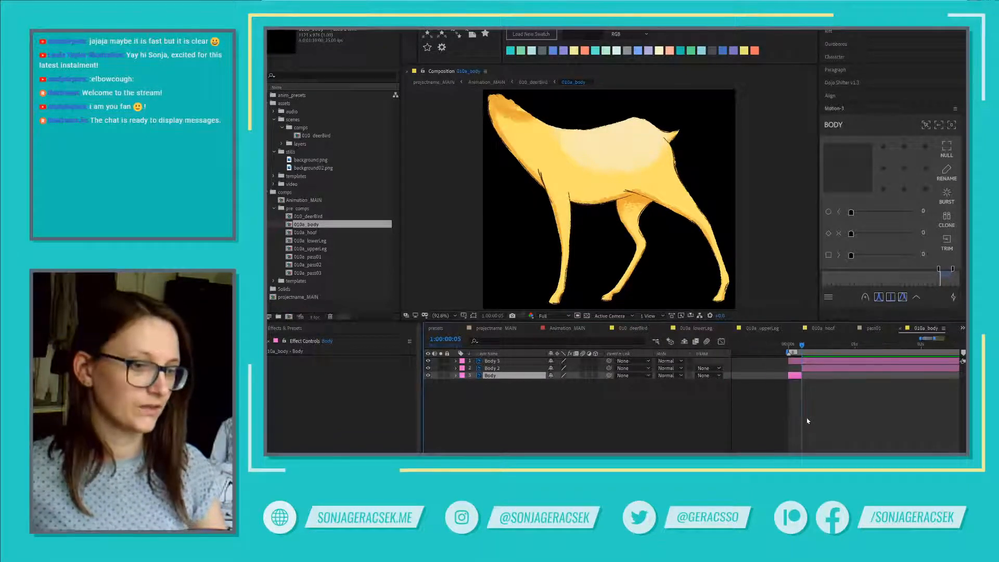
- Jump the current time back five frames with the relative offset +-5, and return to 1:00:00:05
scroll(807, 420, "up", 1)
left_click(802, 369)
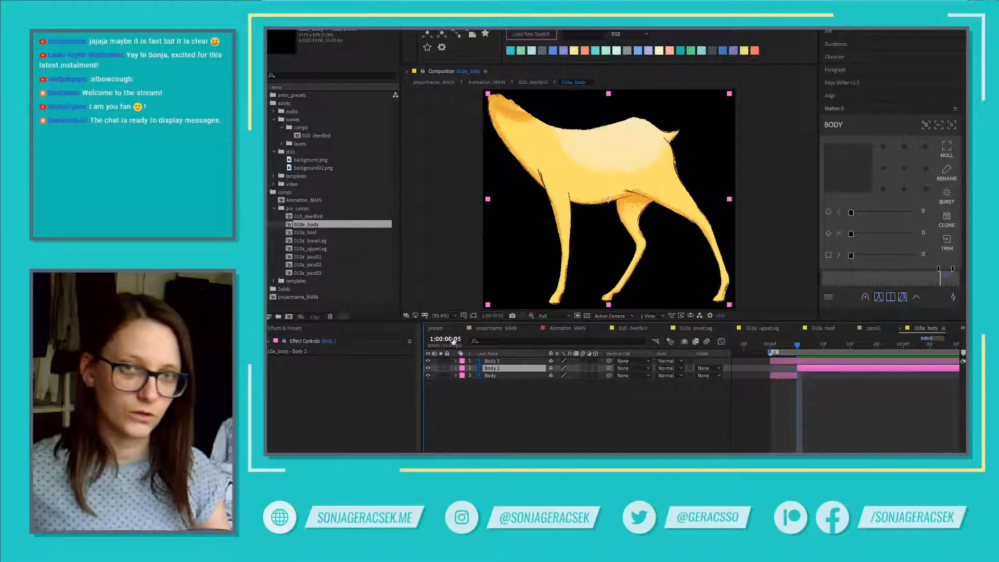
left_click(453, 339)
type("+-5")
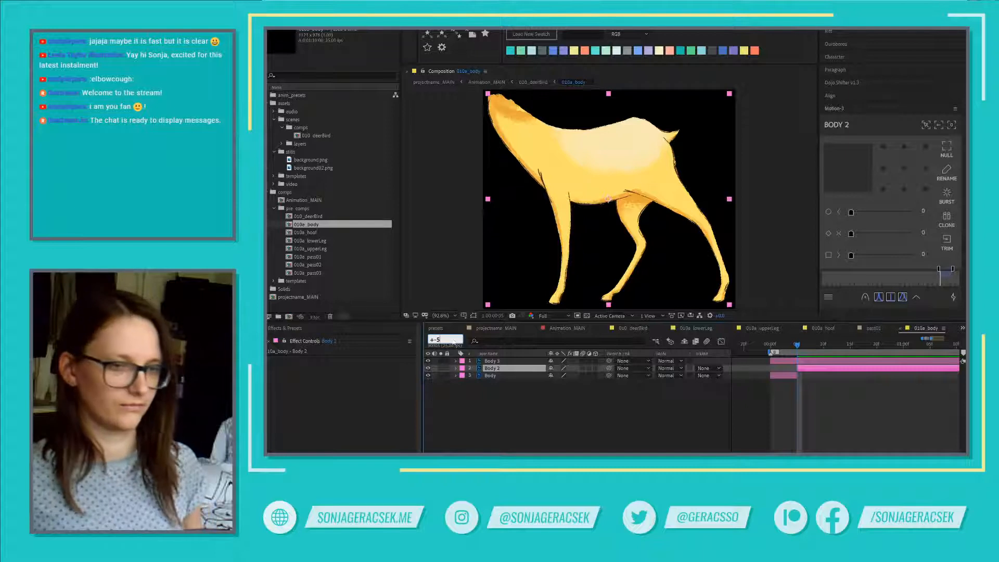
key("Return")
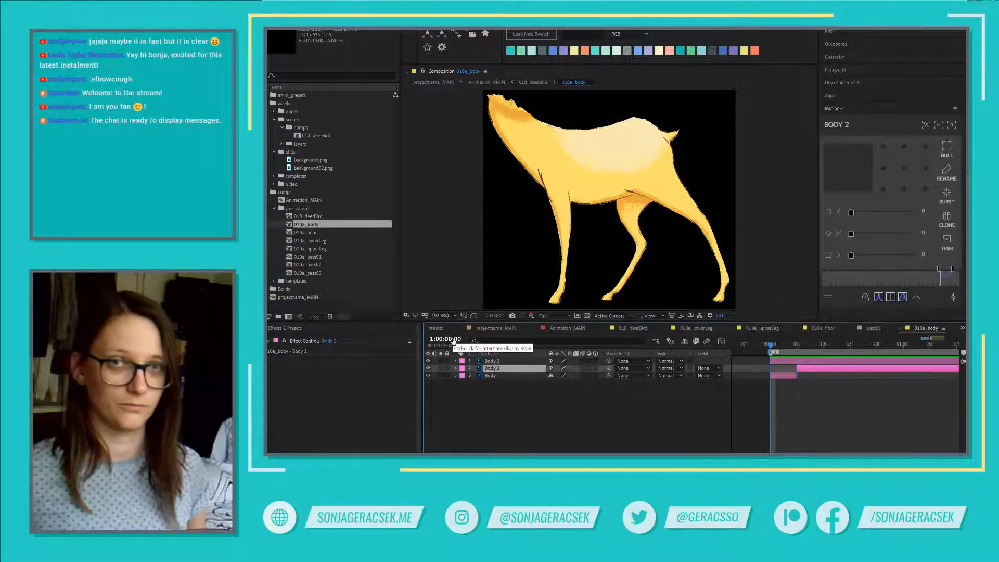
left_click(797, 344)
left_click(810, 397)
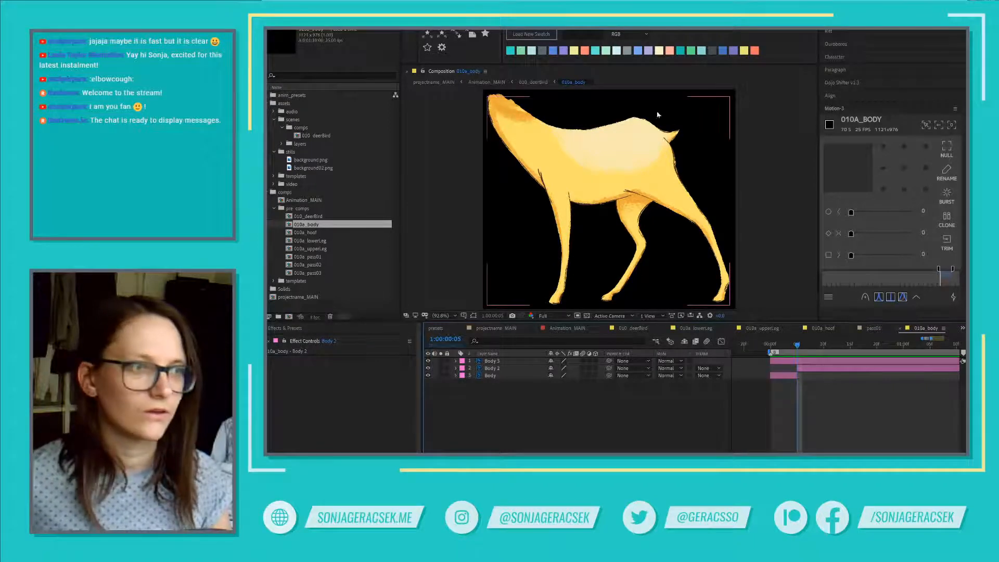
- Widen the two icon toolbars beside the colour swatches
left_click_drag(502, 41, 571, 41)
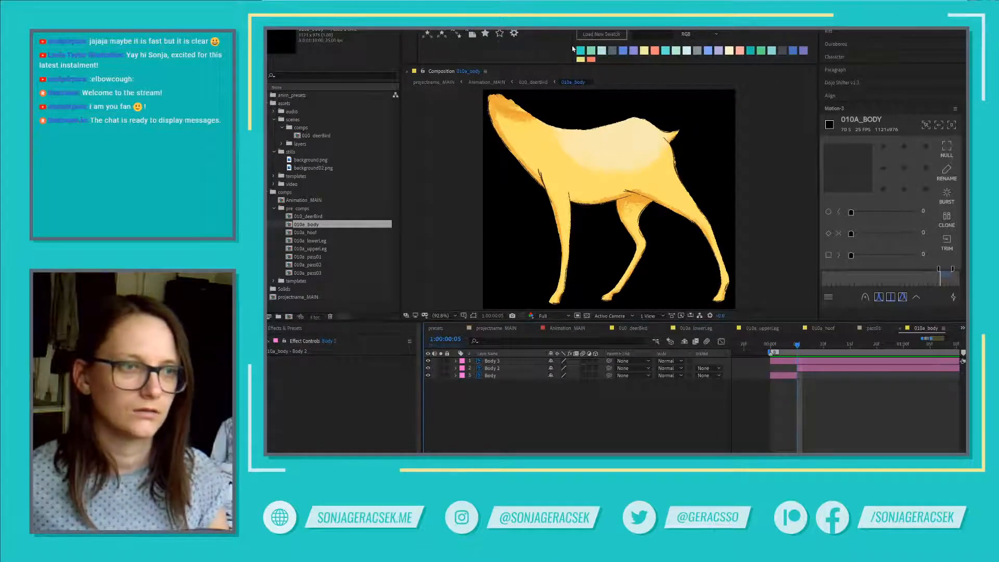
left_click_drag(419, 47, 464, 47)
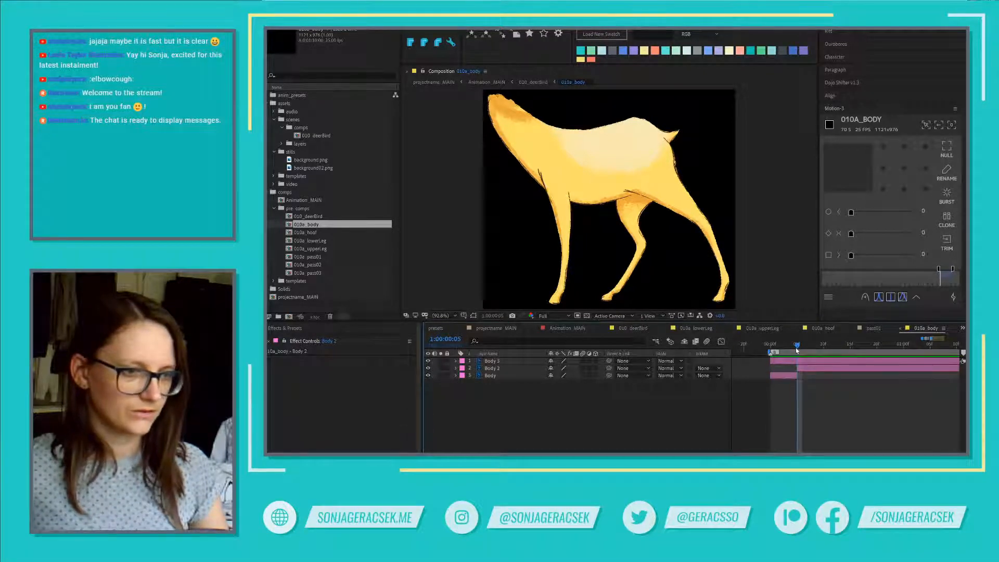
- Advance the current time by 5 frames to 1:00:00:10, split Body 2 there and delete the remainder
left_click(449, 341)
type("+5")
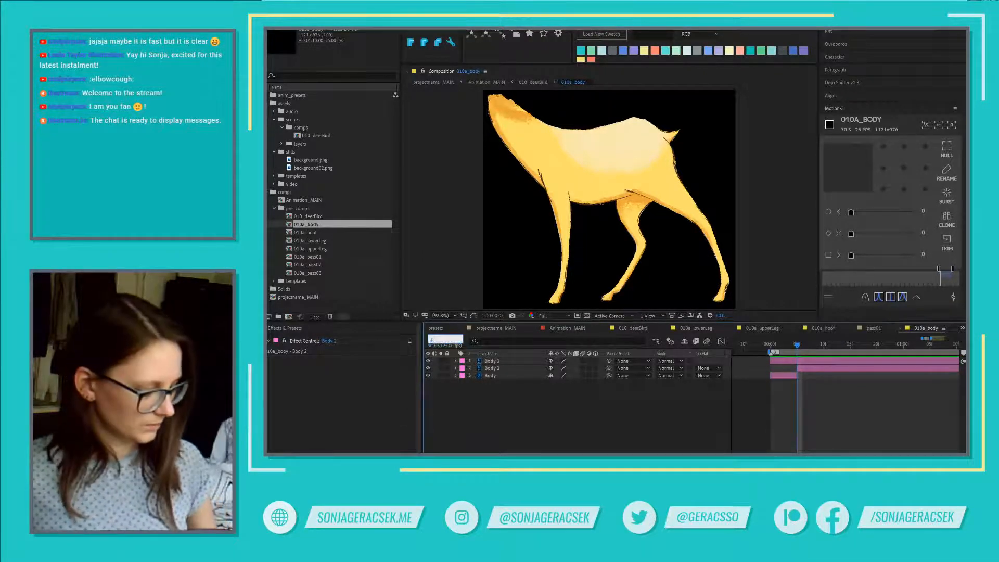
key("Return")
left_click(856, 369)
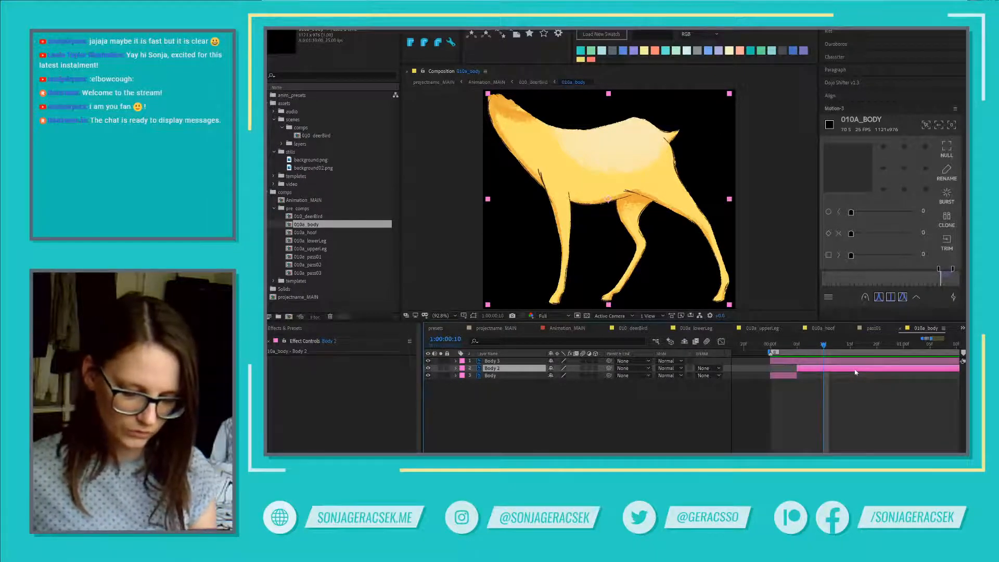
key("ctrl+shift+d")
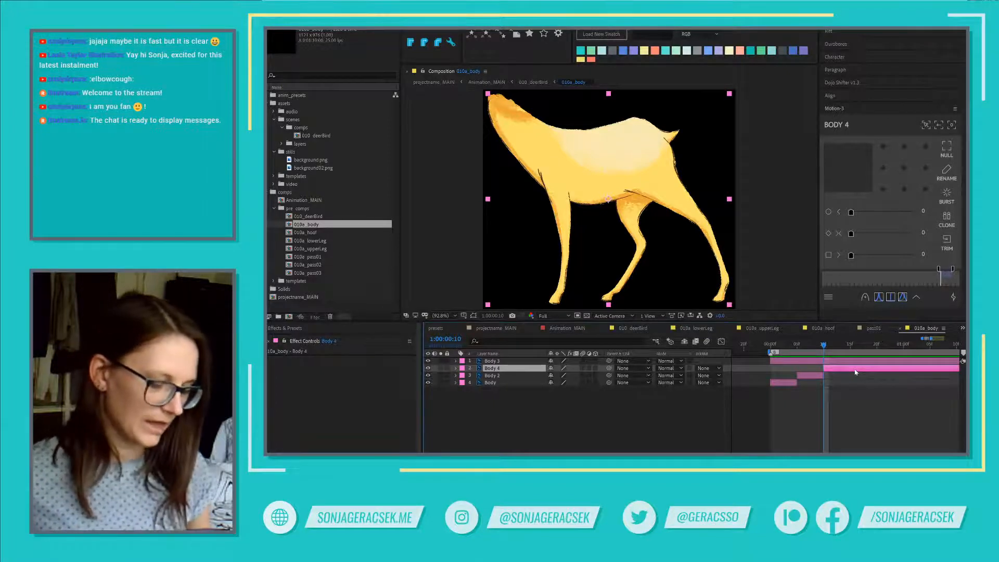
key("Delete")
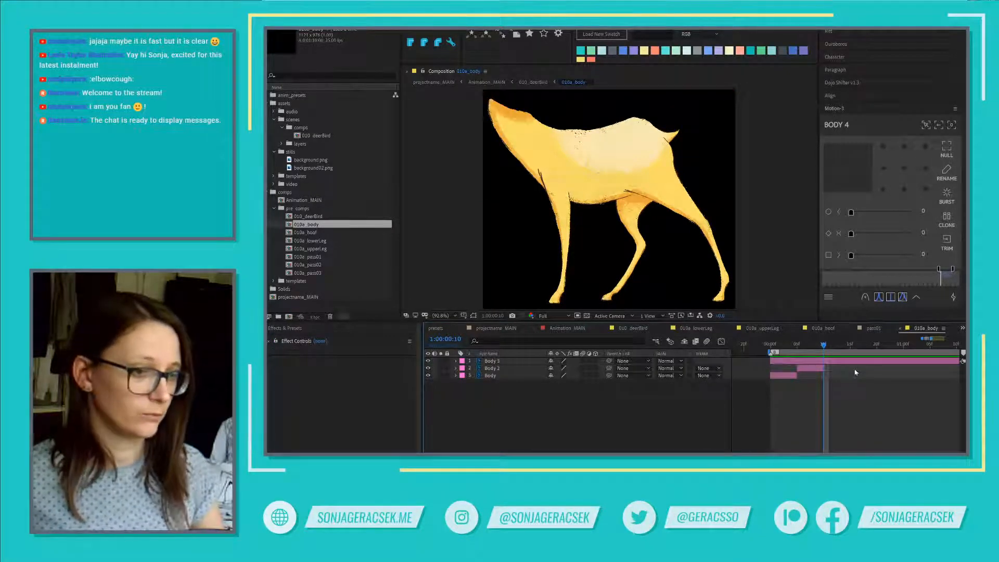
- Trim the Body 3 layer to run from 1:00:00:10 to 1:00:00:15, removing the rest
left_click(854, 364)
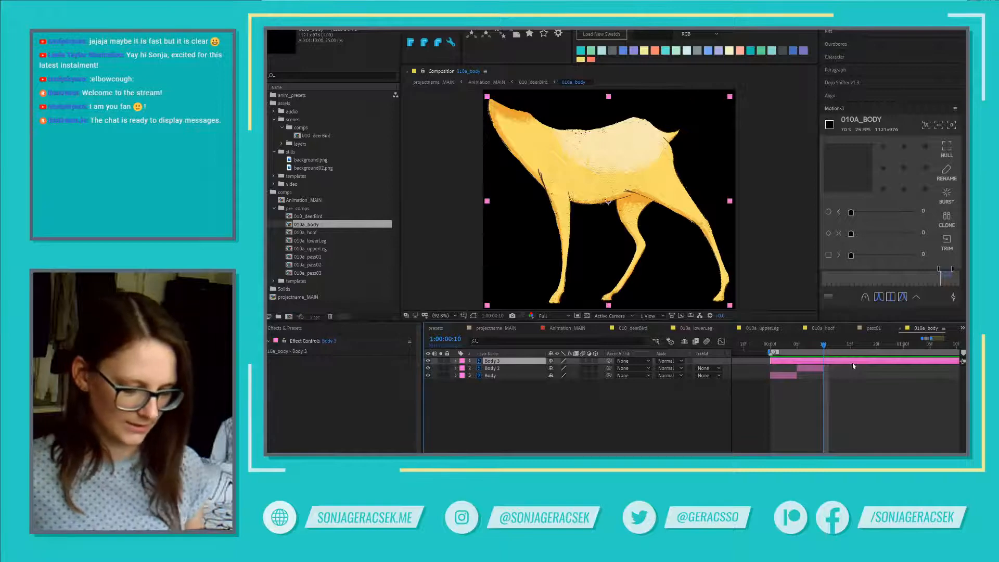
key("alt+bracketleft")
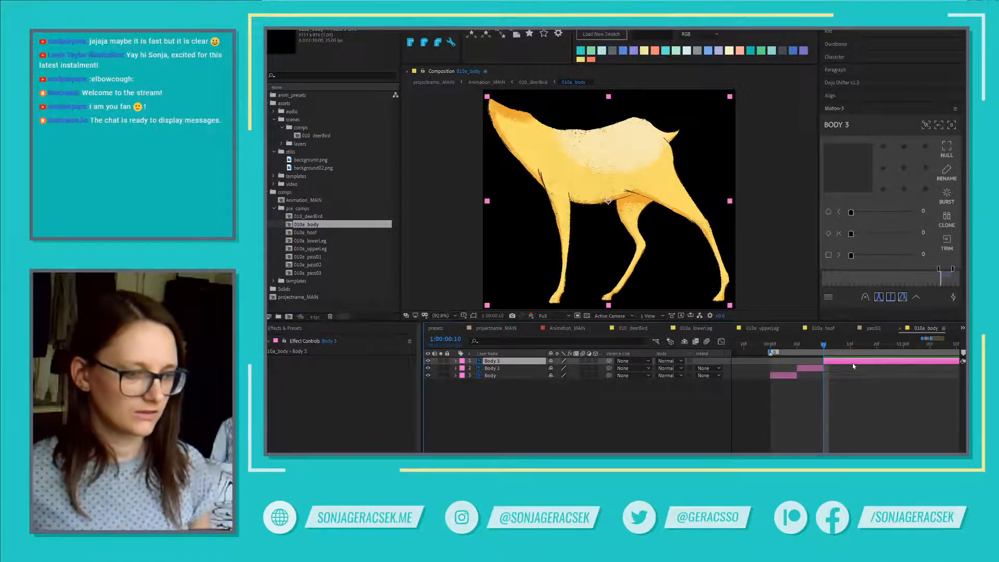
left_click(453, 341)
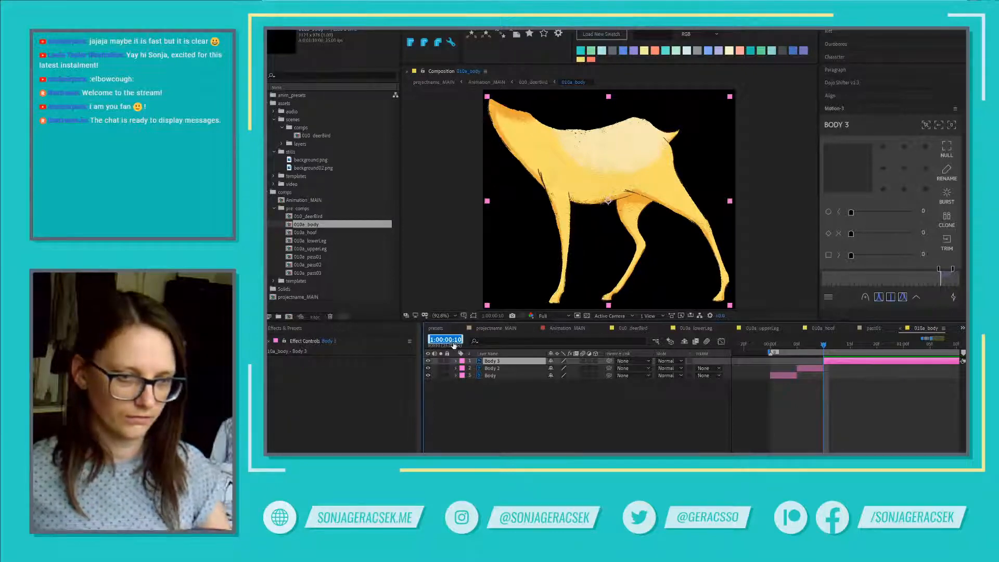
type("15")
key("Return")
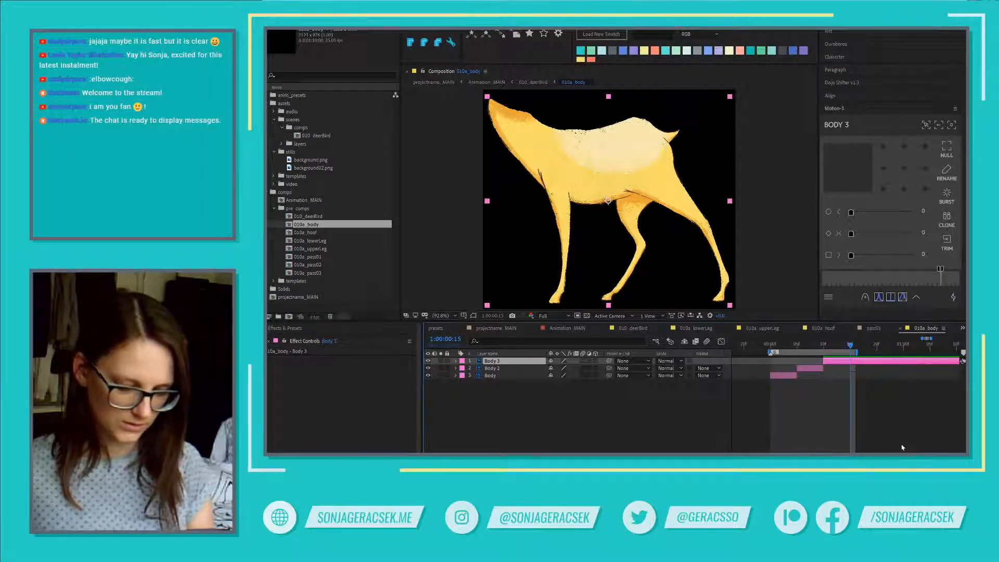
key("ctrl+shift+d")
key("Delete")
- Check the frames at 1:00:00:14 and 1:00:00:15 around the end of Body 3 and the work area
scroll(848, 390, "up", 2)
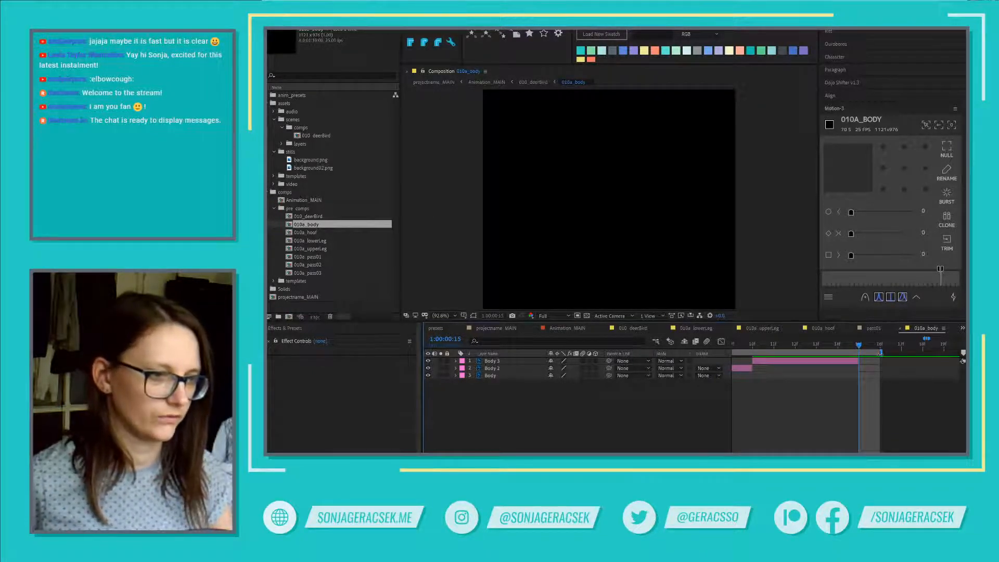
left_click_drag(880, 354, 861, 353)
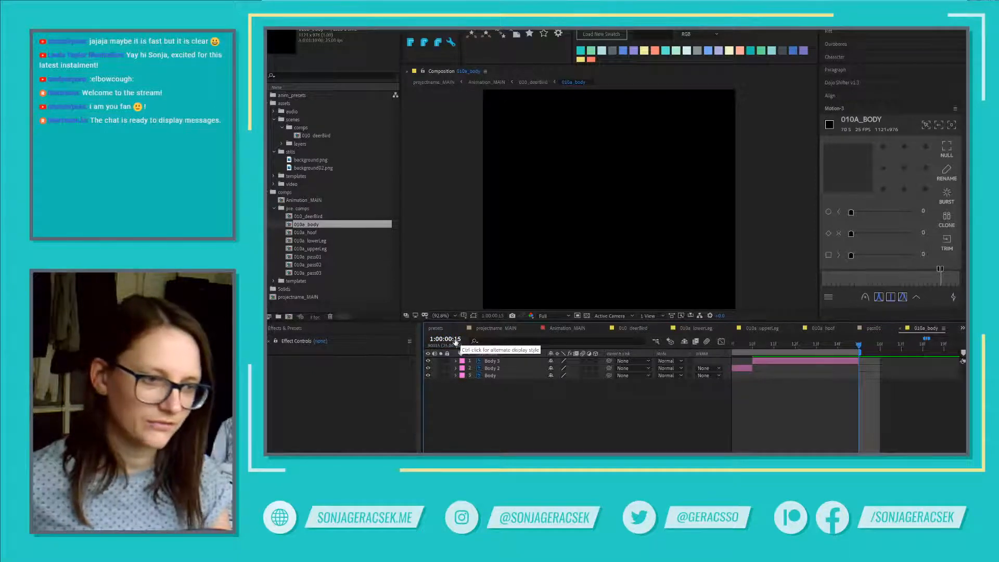
left_click(839, 348)
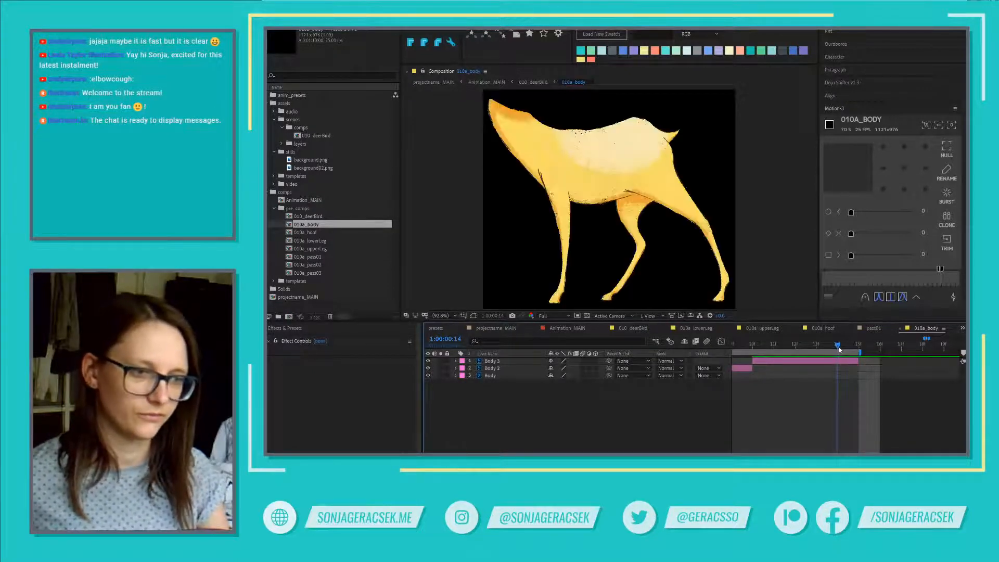
left_click_drag(839, 348, 855, 347)
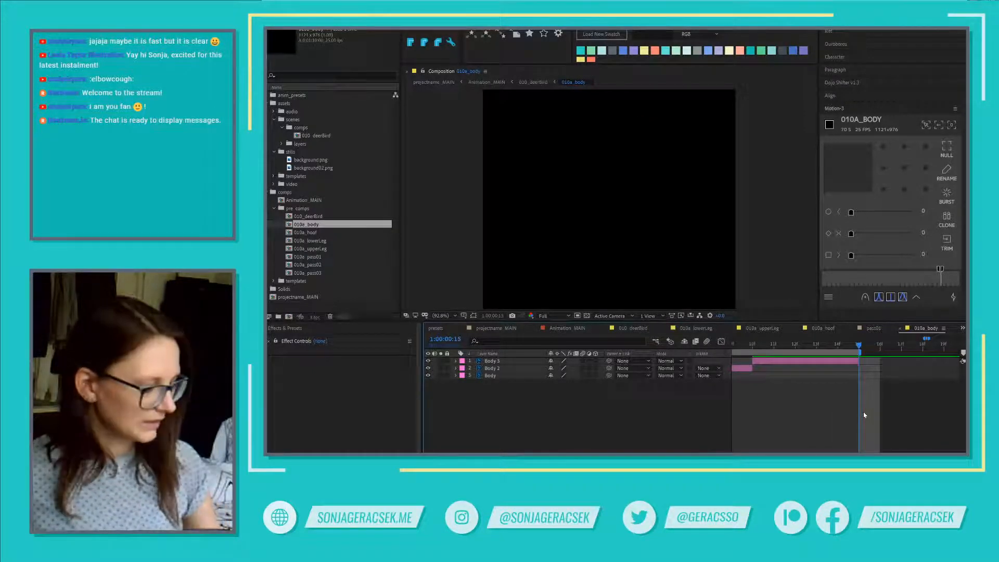
key("ctrl+k")
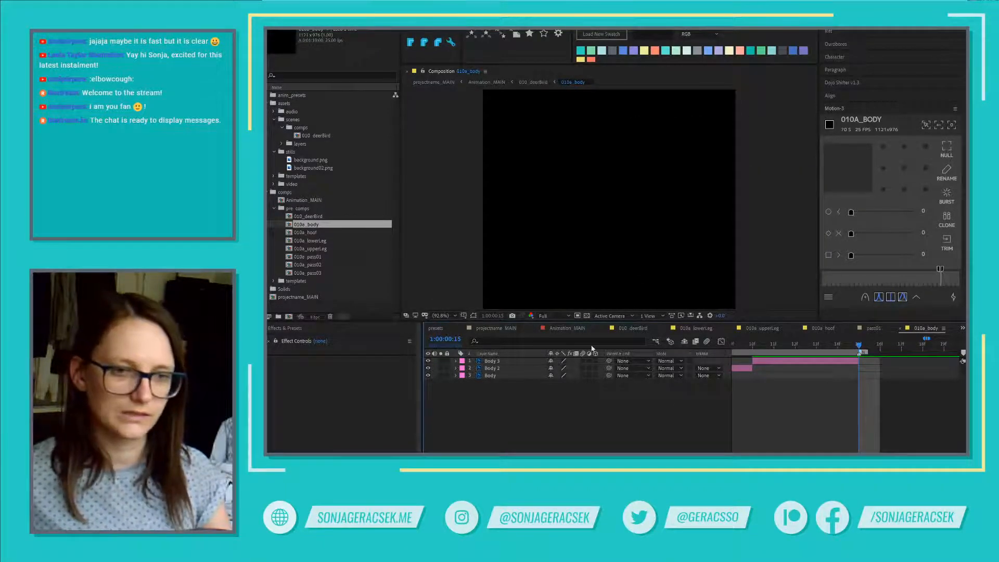
- Preview the antelope's walk in the 010_deerBird composition, playing it from around 1:00:00:06
left_click(642, 328)
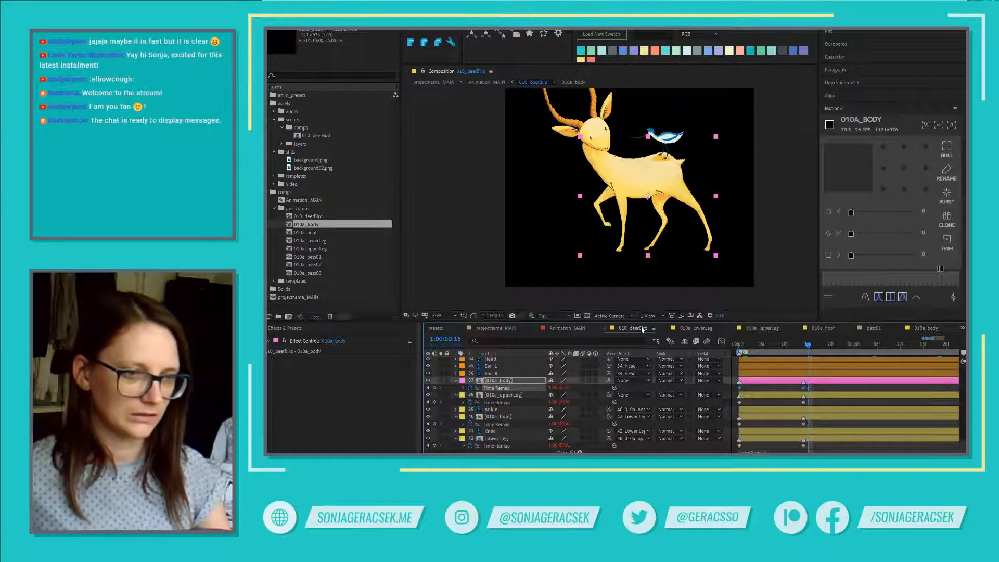
left_click_drag(808, 346, 766, 346)
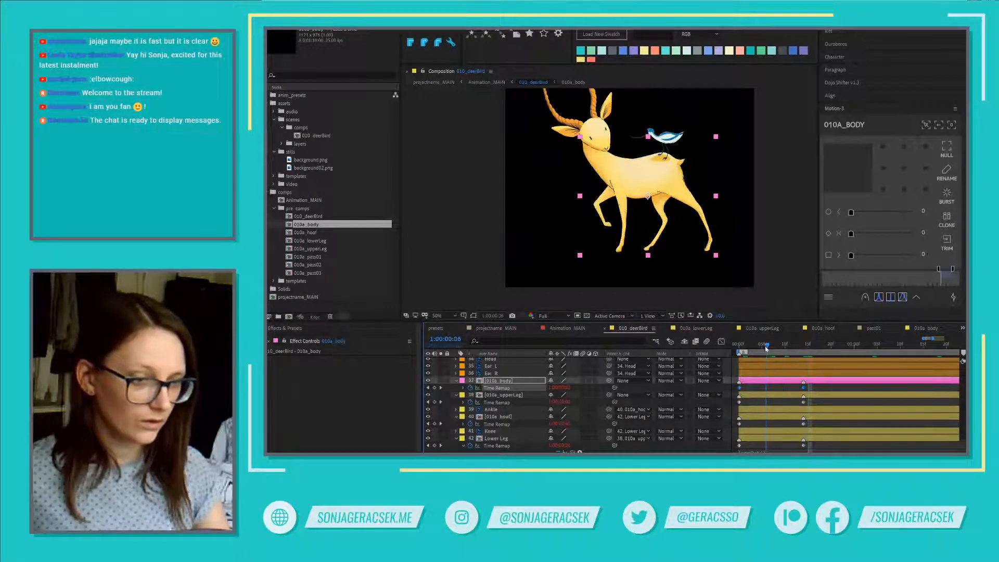
key("space")
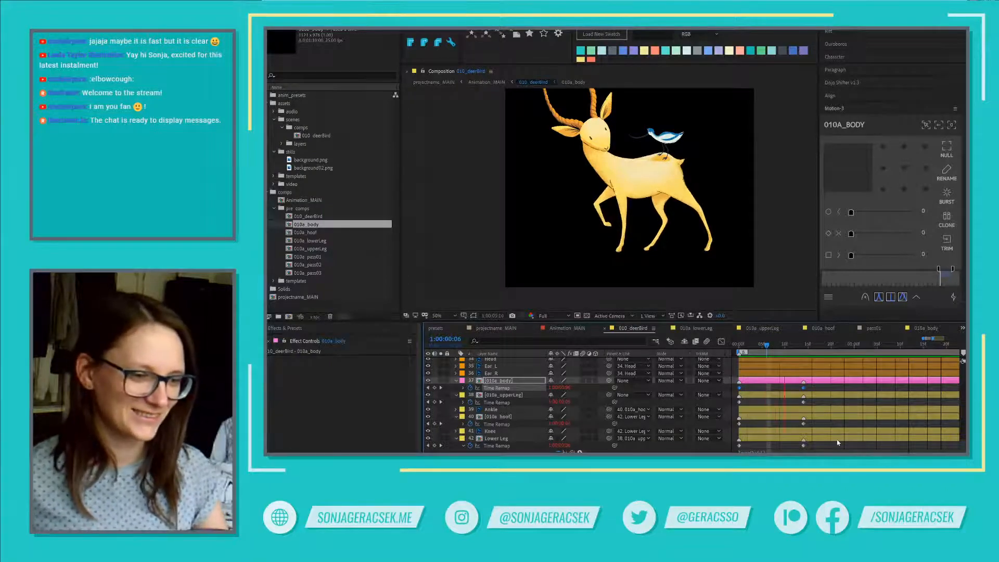
key("space")
left_click(730, 426)
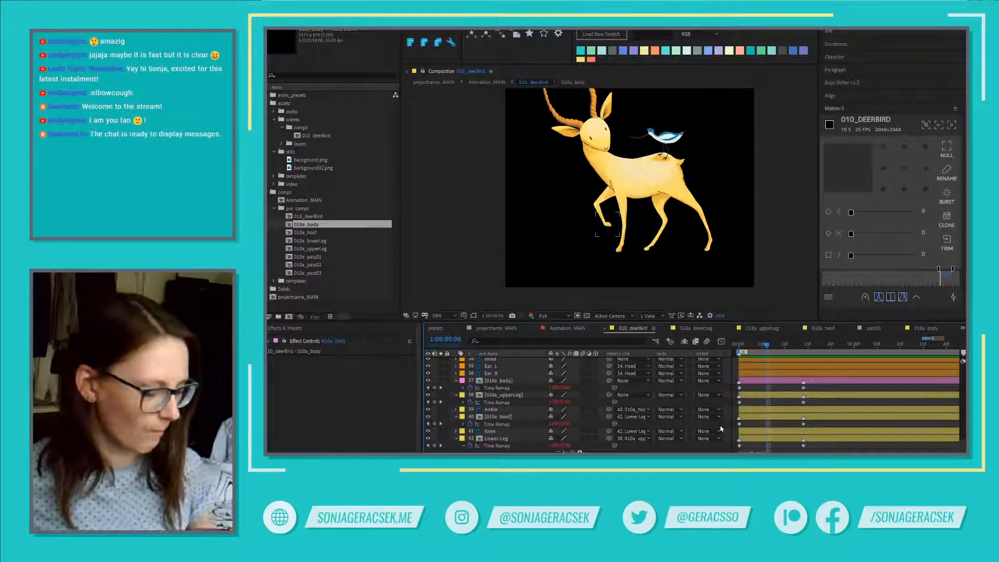
key("space")
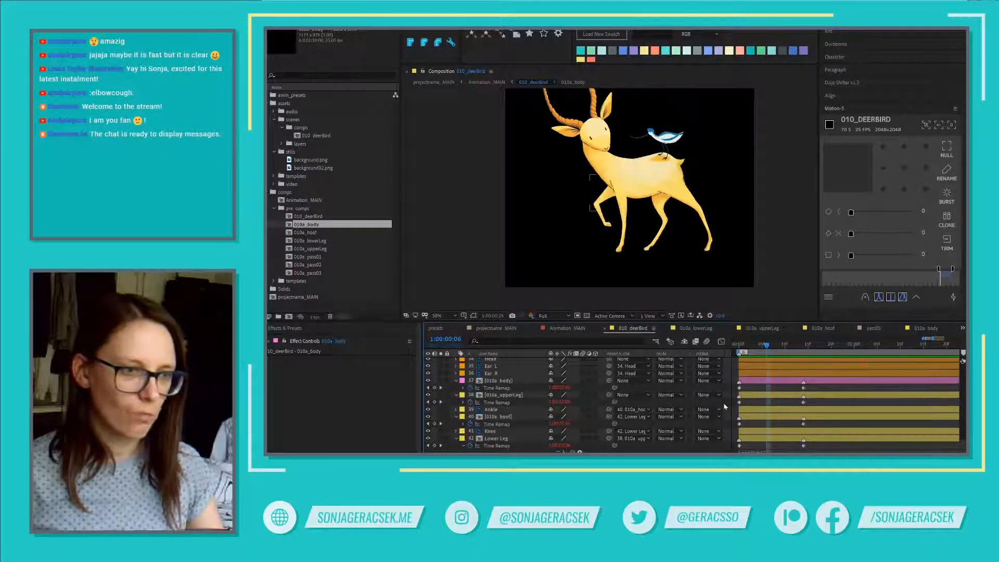
key("space")
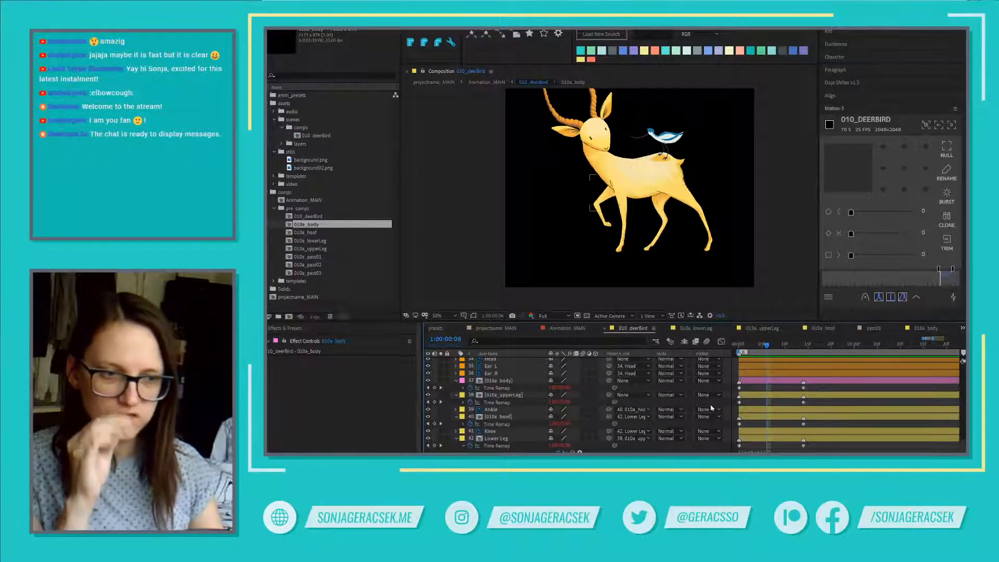
- Parent the front leg's 010a_upperLeg layer to the 010a_body layer in 010_deerBird
left_click(500, 410)
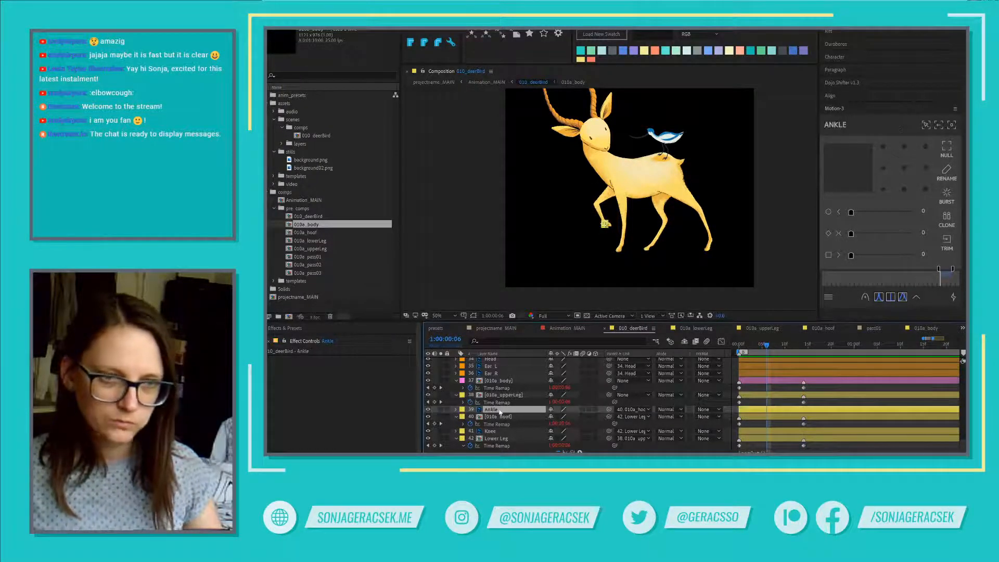
left_click(493, 431)
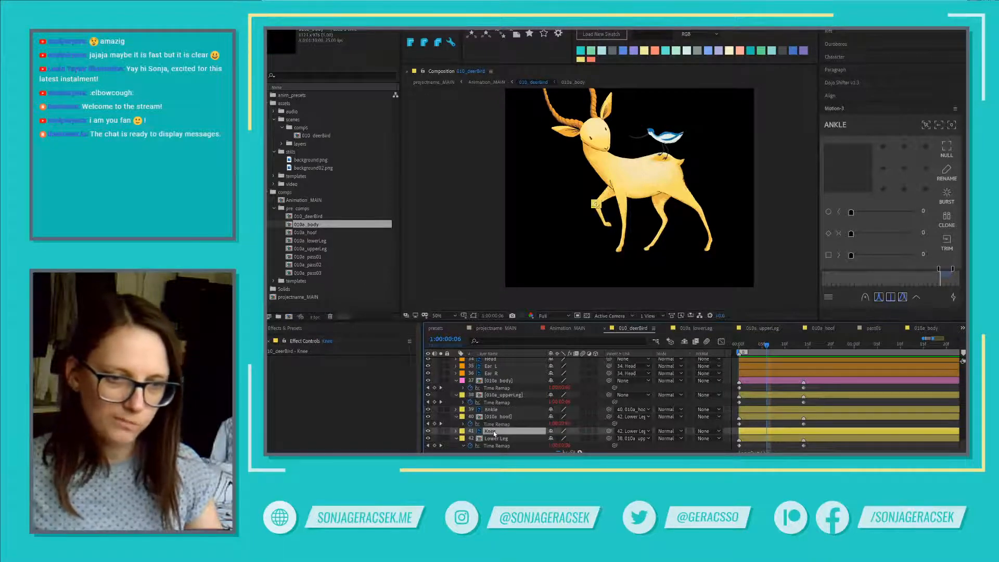
scroll(494, 432, "up", 1)
scroll(498, 428, "up", 1)
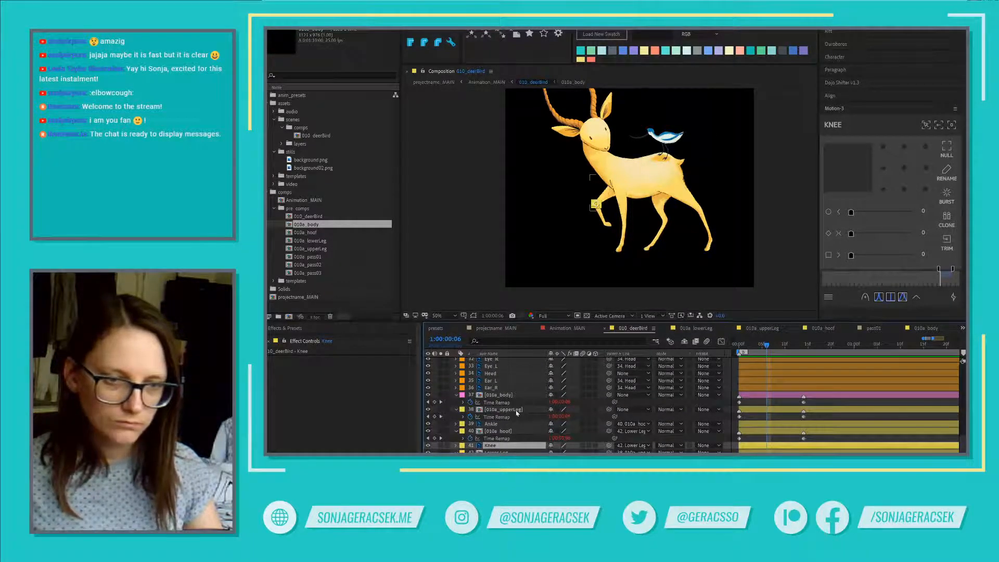
left_click(517, 410)
left_click_drag(610, 410, 499, 394)
left_click(498, 388)
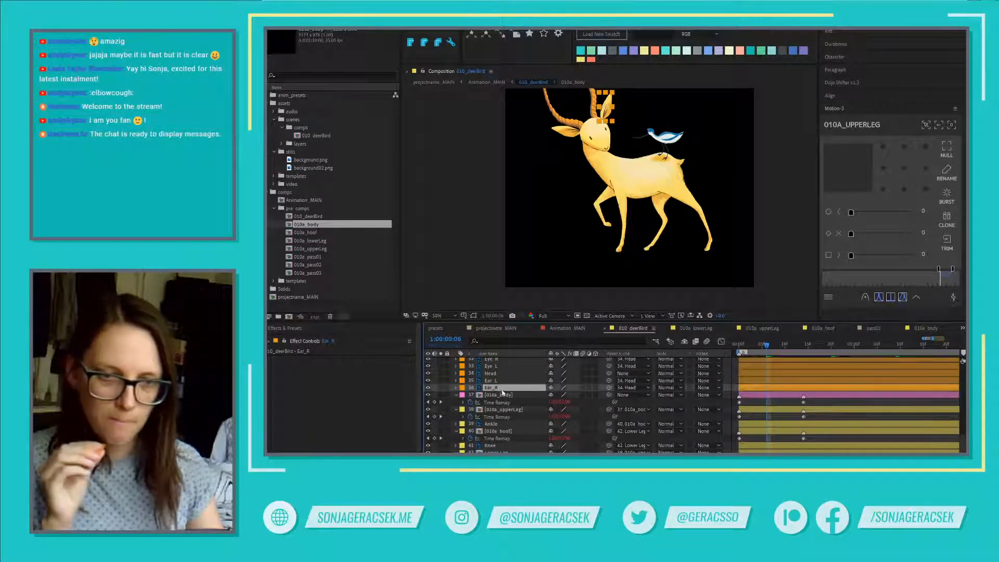
- Select the antelope's Head layer and widen the project panel to show the label colours of its items
scroll(502, 393, "up", 2)
scroll(501, 396, "up", 1)
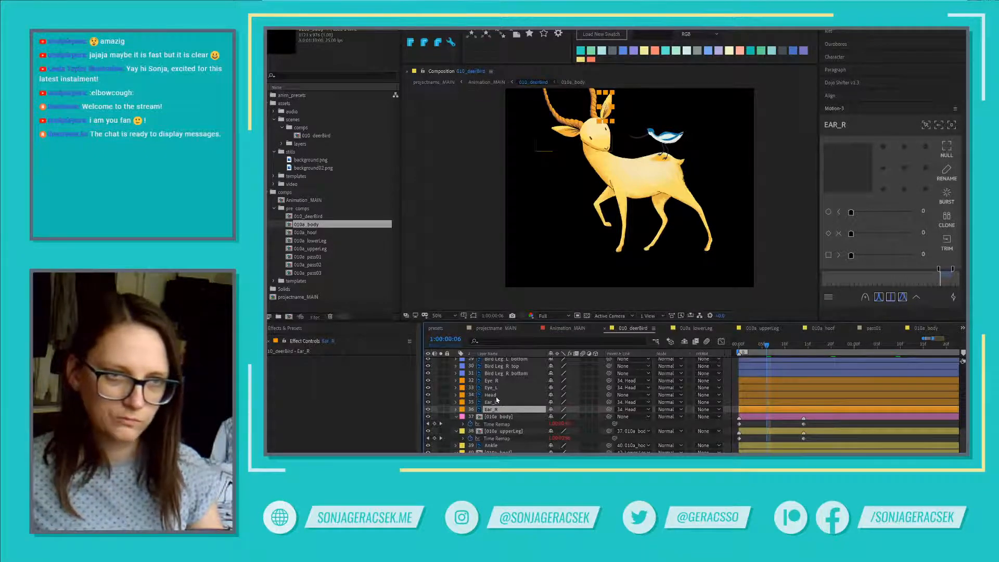
left_click(507, 395)
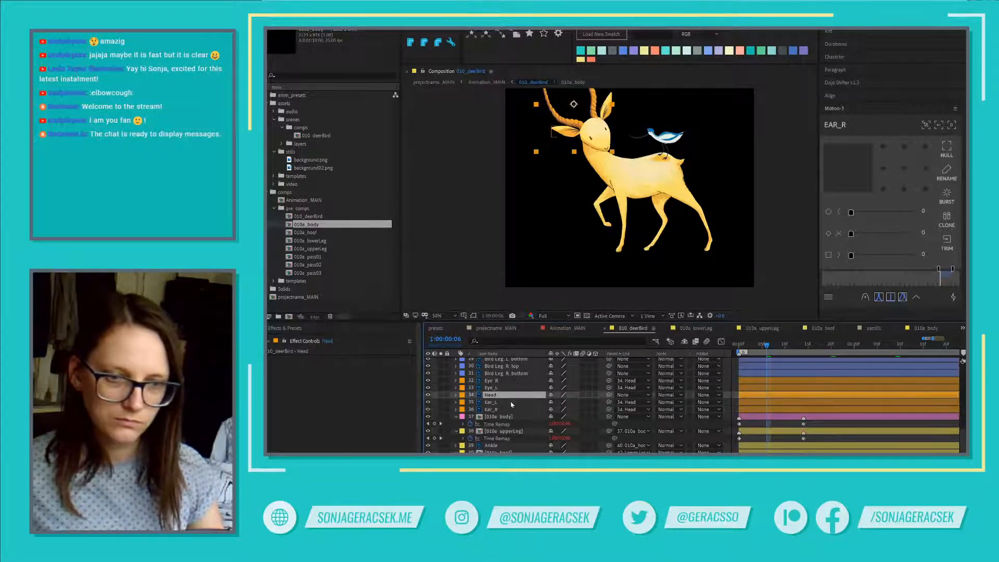
scroll(515, 400, "up", 1)
scroll(517, 403, "up", 5)
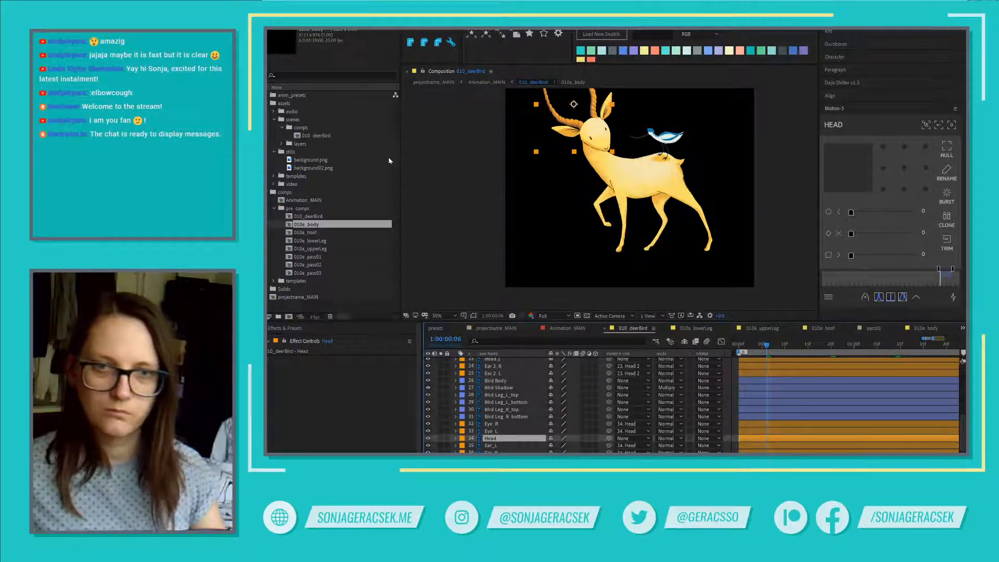
left_click_drag(402, 160, 421, 160)
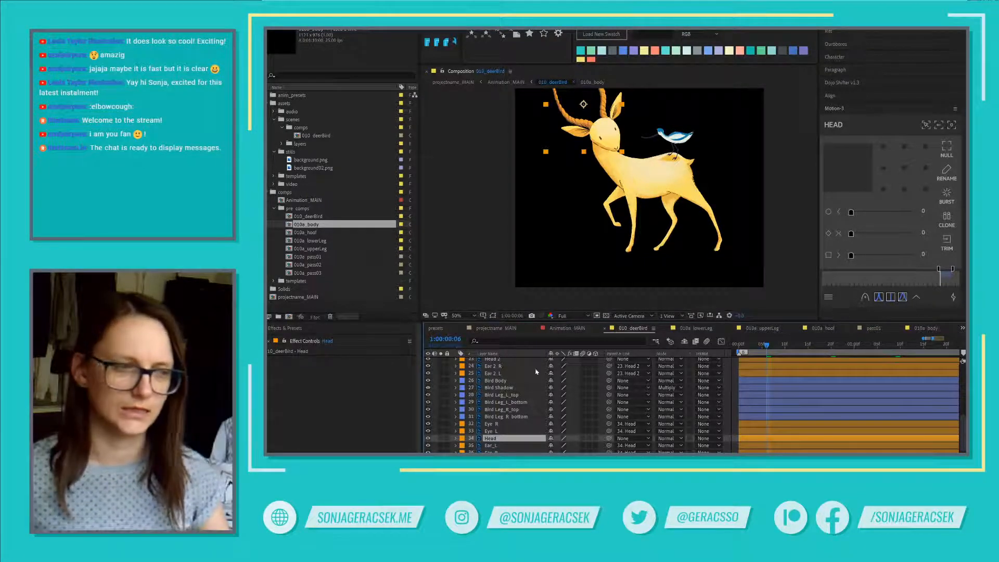
- Set the label colour of the 010_deerBird composition in the project to Orange
left_click(318, 217)
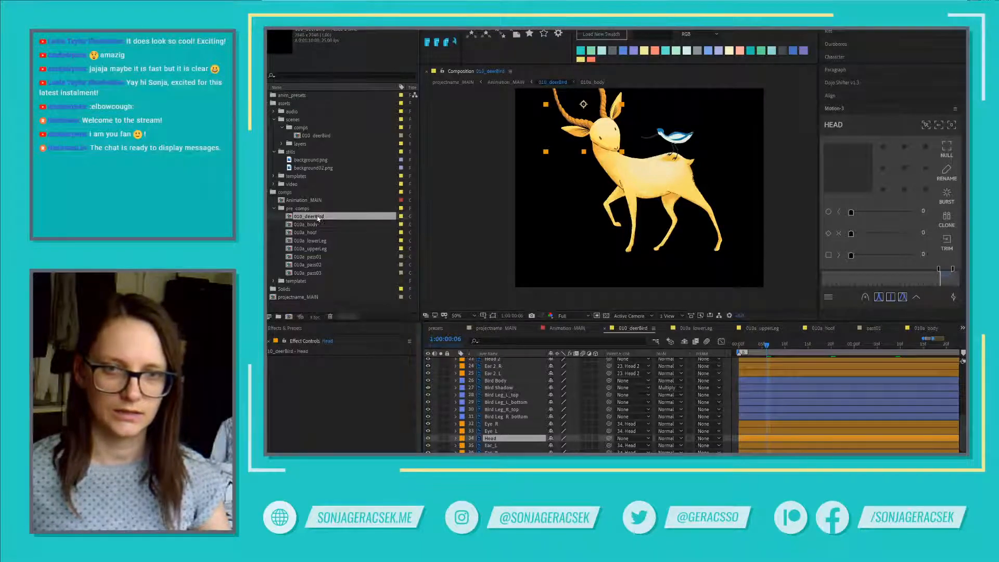
left_click(402, 217)
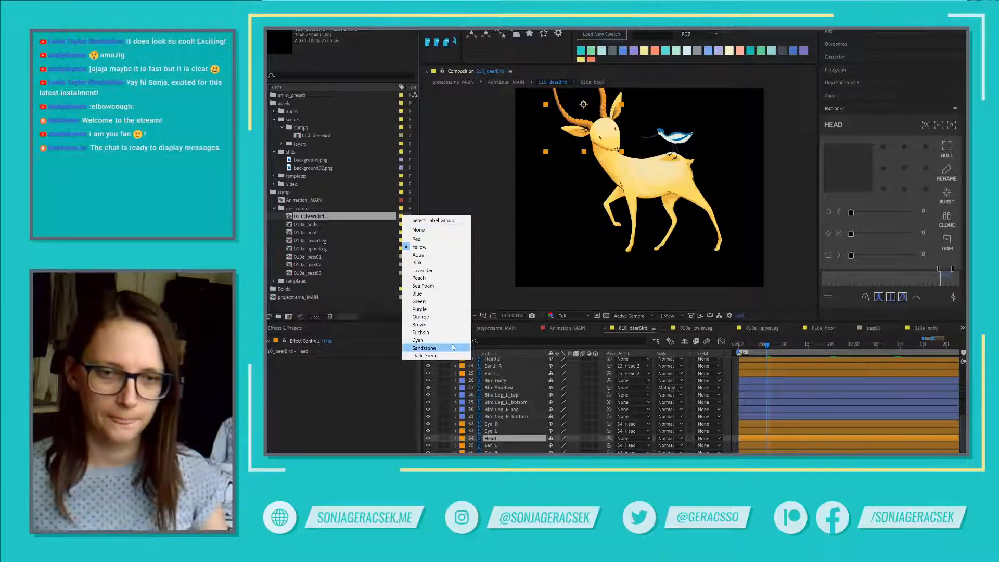
left_click(500, 433)
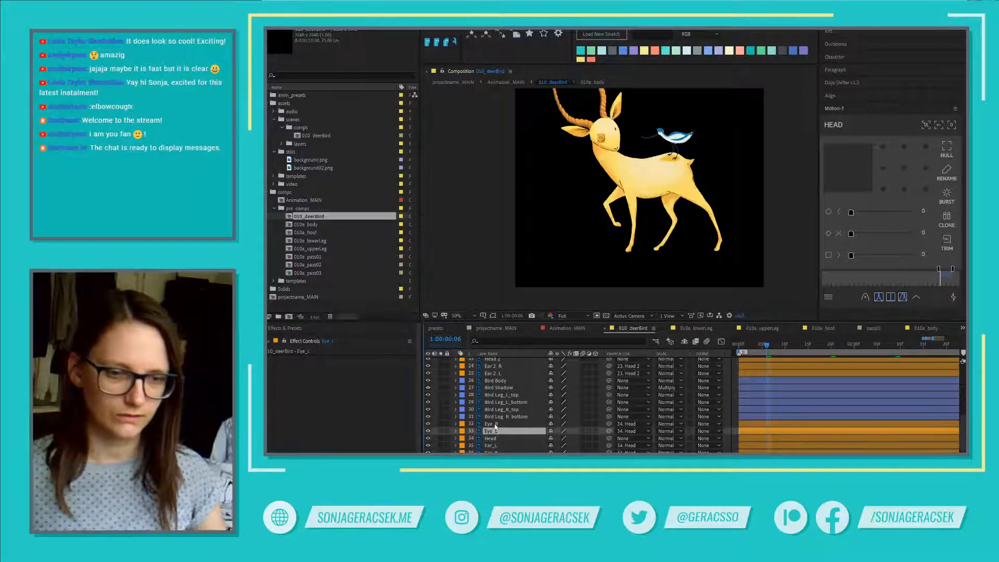
left_click(493, 424)
left_click(491, 445, "shift")
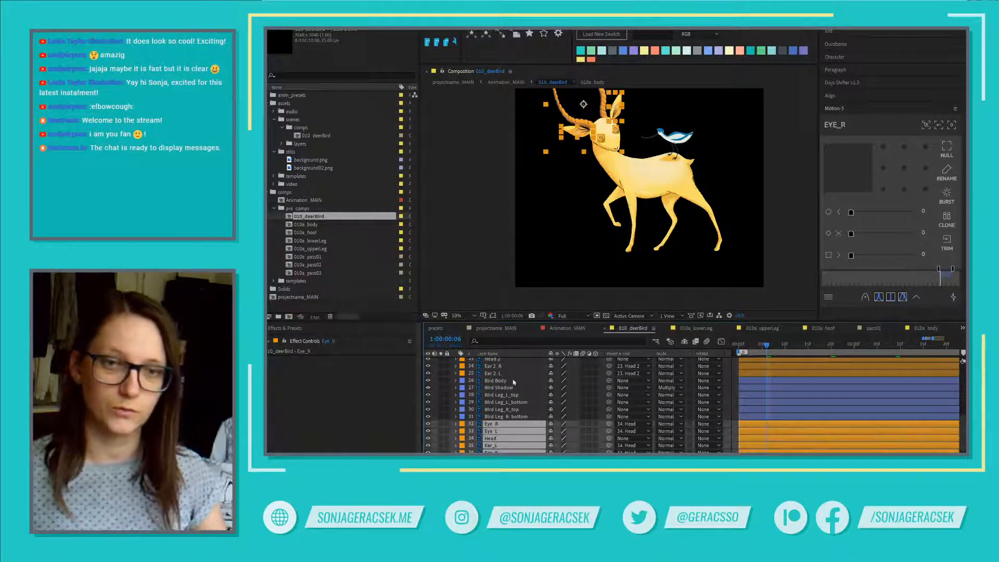
left_click(401, 217)
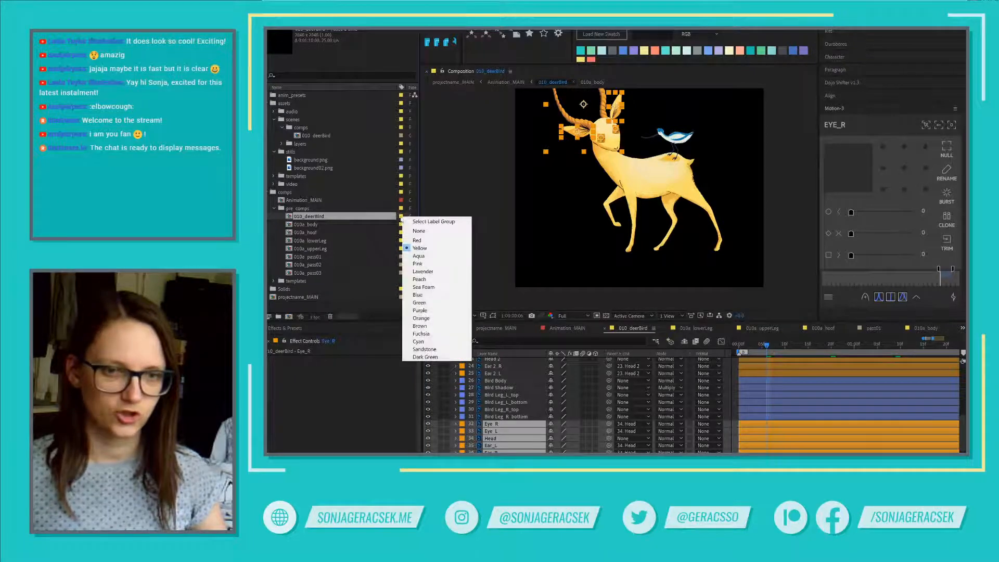
left_click(428, 319)
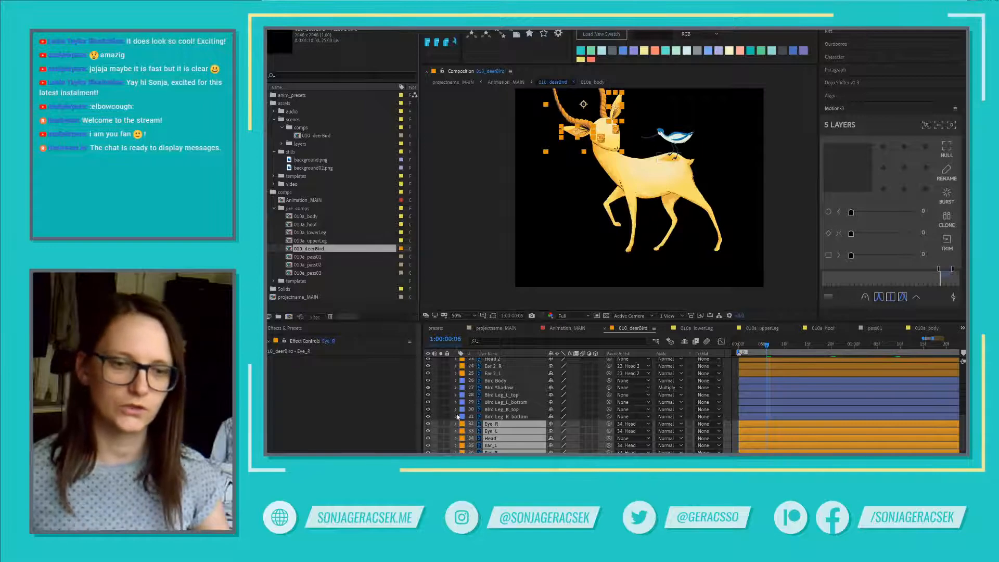
- Select all layers sharing Eye_R's label group, and the project items sharing 010_deerBird's label group
left_click(494, 381)
left_click(503, 417, "shift")
left_click(467, 439)
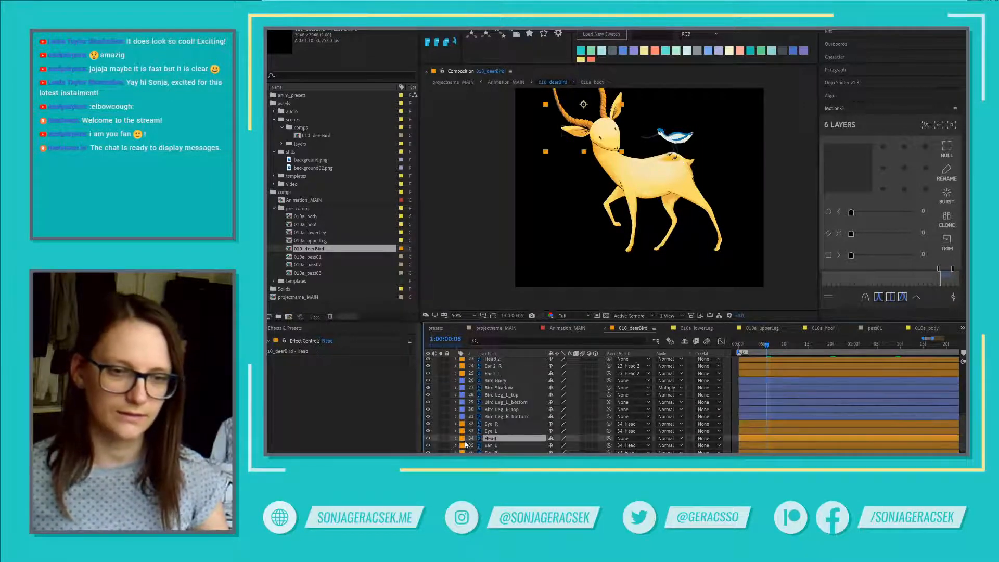
left_click(462, 426)
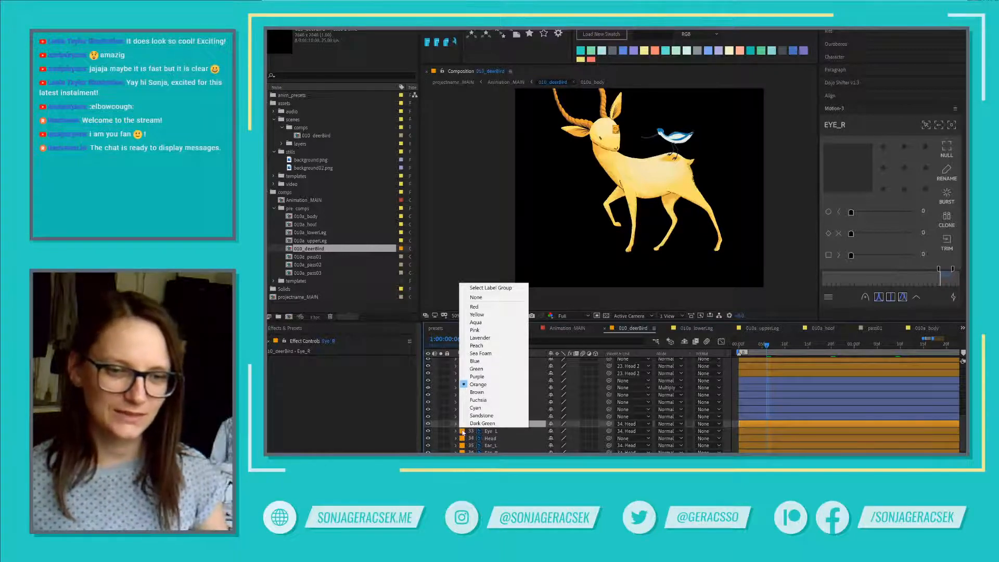
left_click(518, 290)
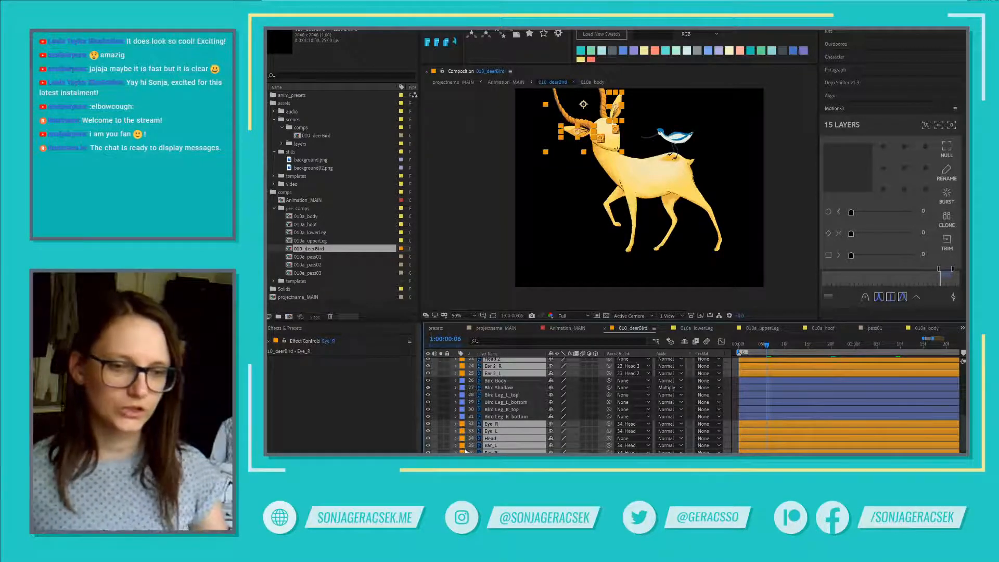
left_click(514, 404)
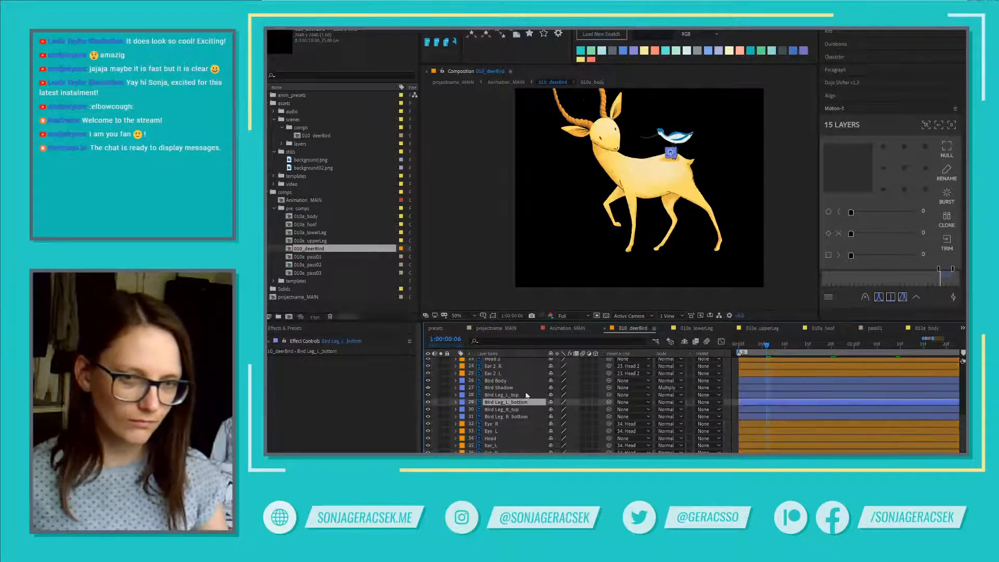
left_click(401, 249)
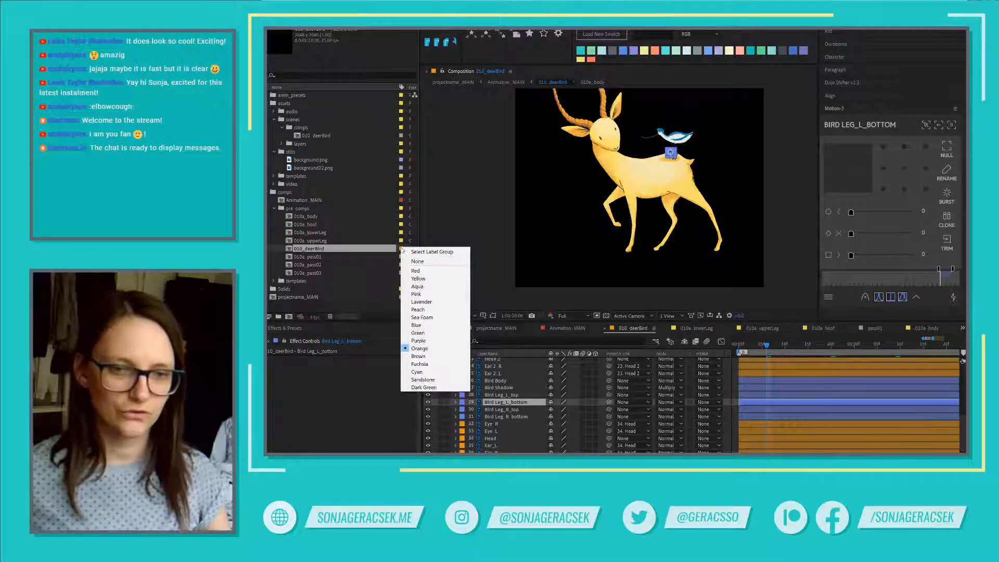
left_click(432, 253)
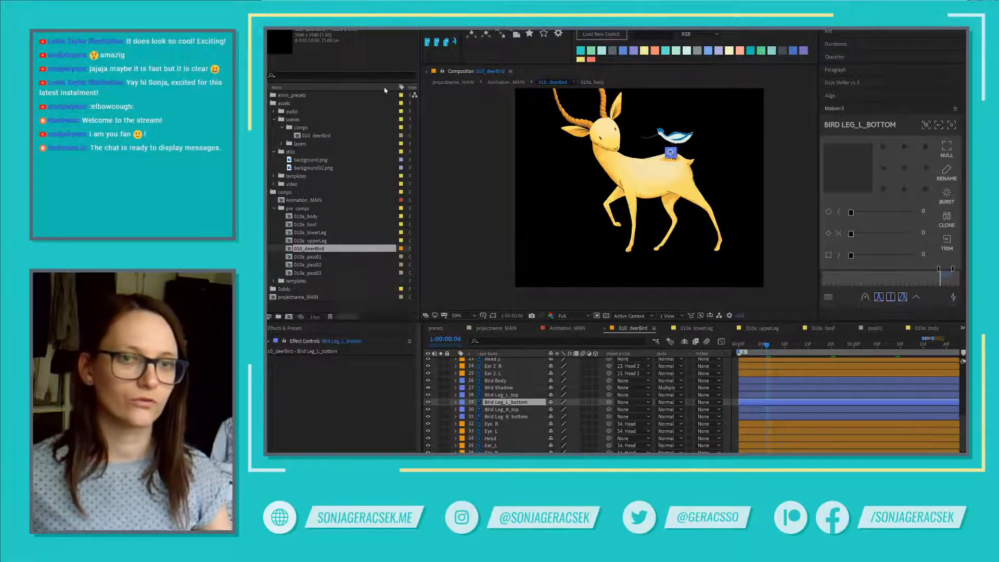
- Sort the project items by name and select the pre-comps from 010a_body through 010a_upperLeg
left_click_drag(420, 94, 426, 126)
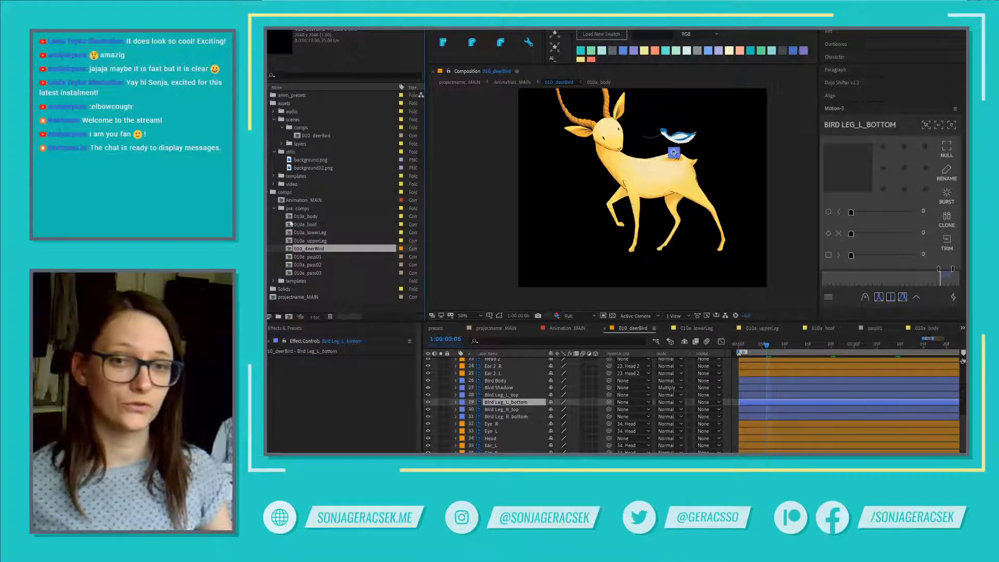
left_click(349, 89)
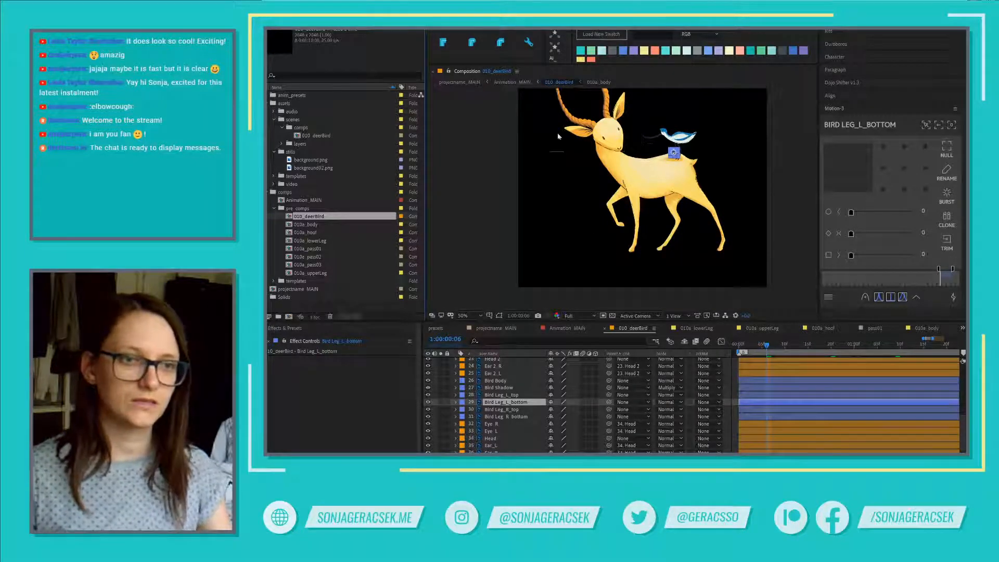
left_click(302, 226)
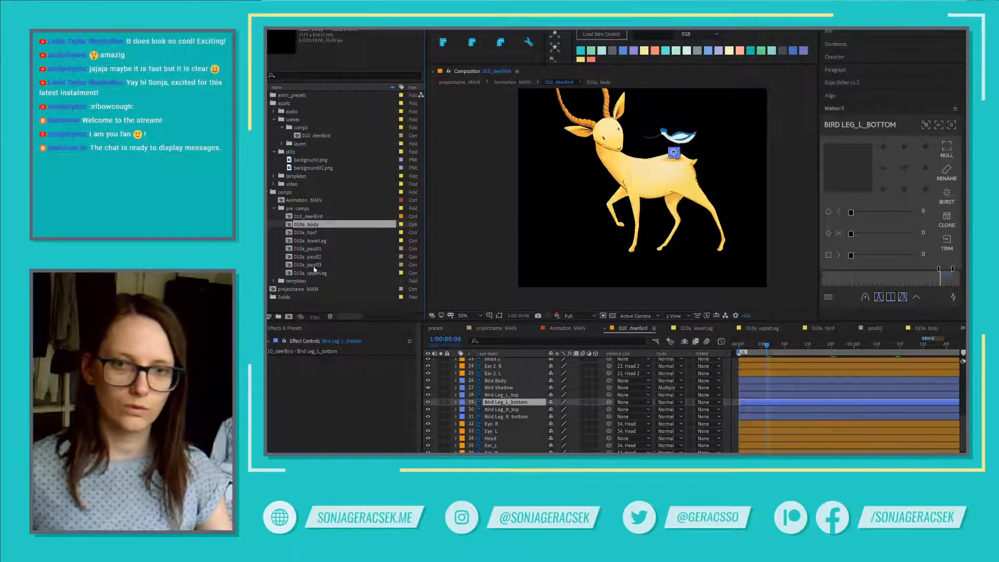
left_click(315, 273, "shift")
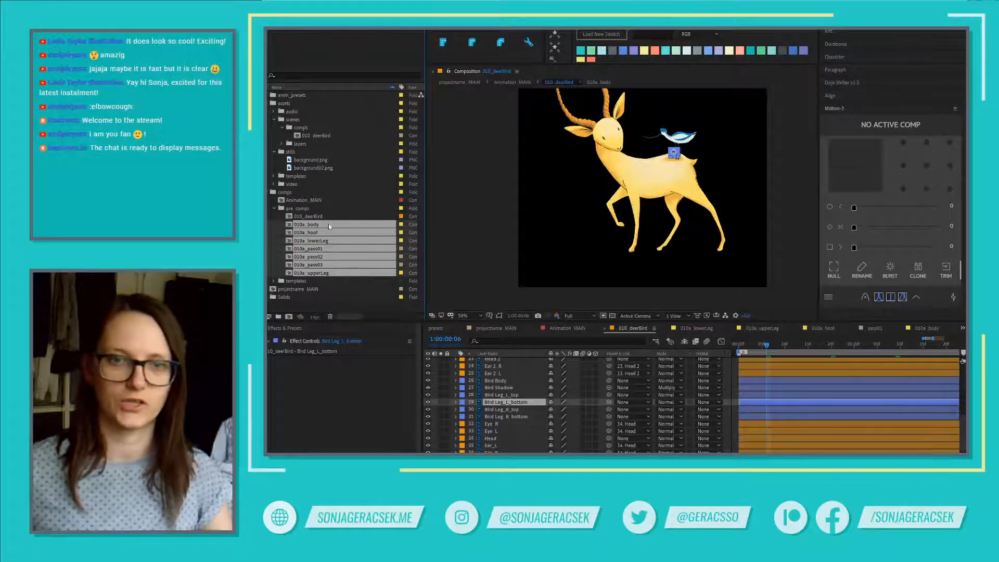
left_click(311, 217)
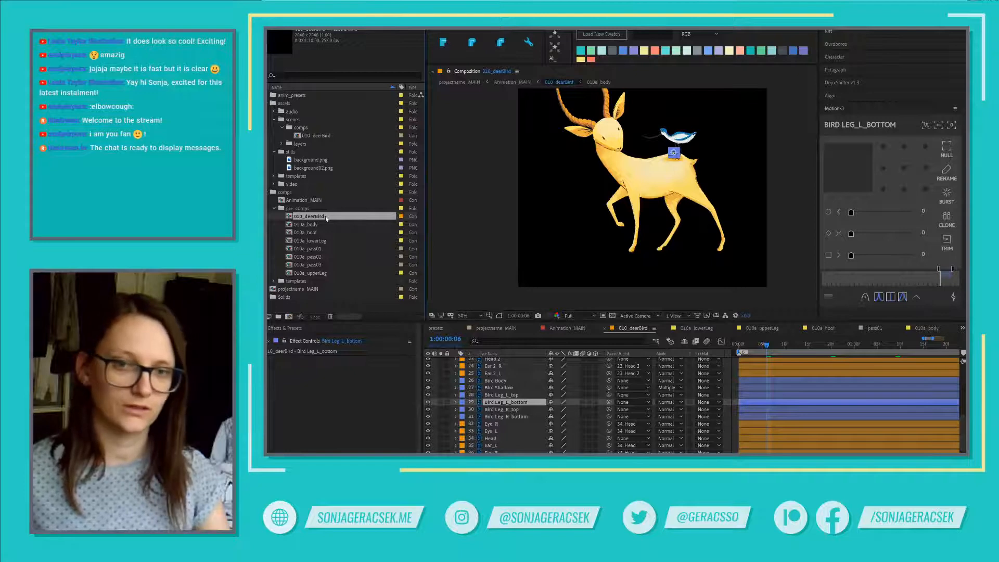
left_click(314, 225)
left_click(322, 273, "shift")
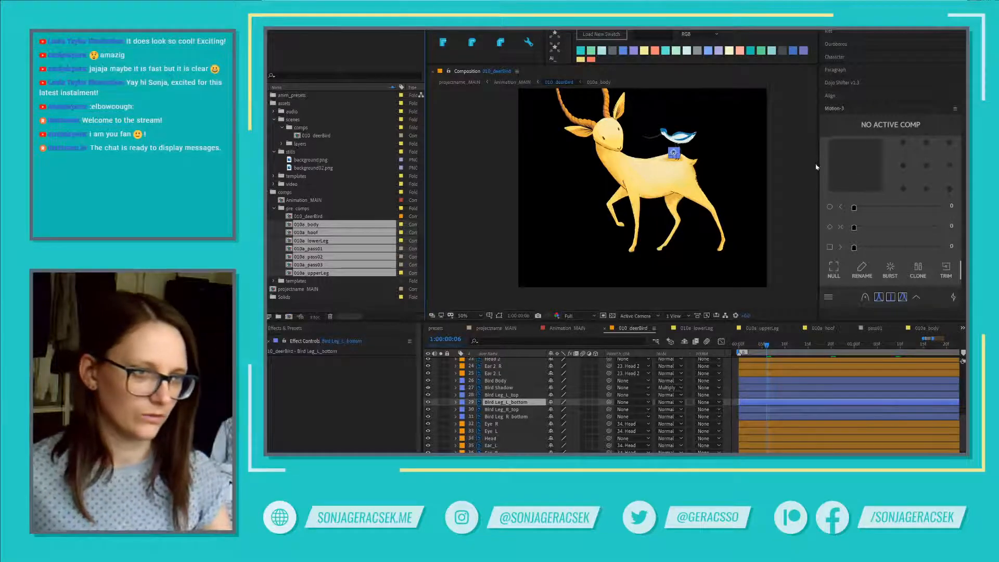
- Enlarge the composition viewer by narrowing the Motion 3 panel, fit the composition to it, and align the timeline panel's edge
left_click_drag(816, 167, 855, 172)
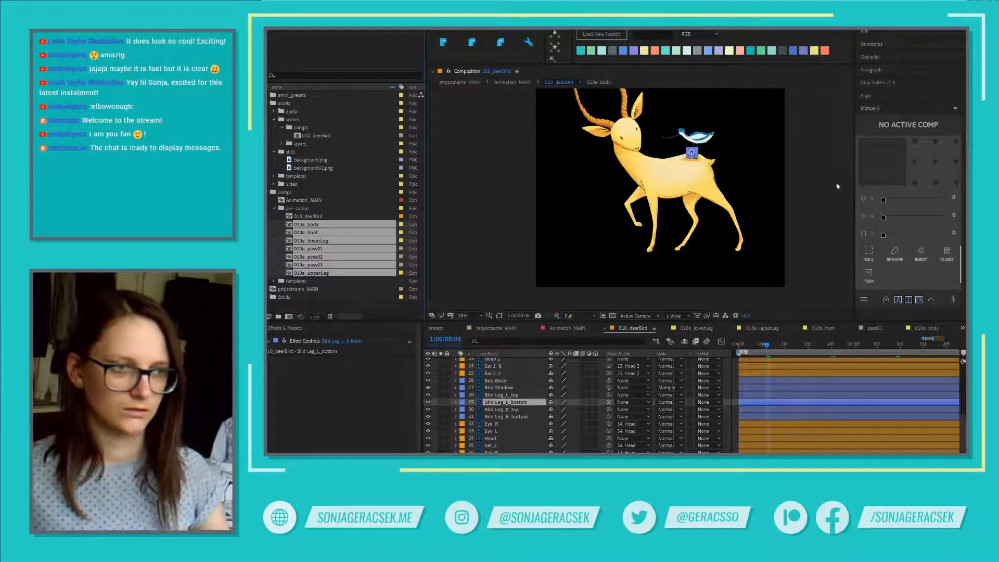
left_click(834, 219)
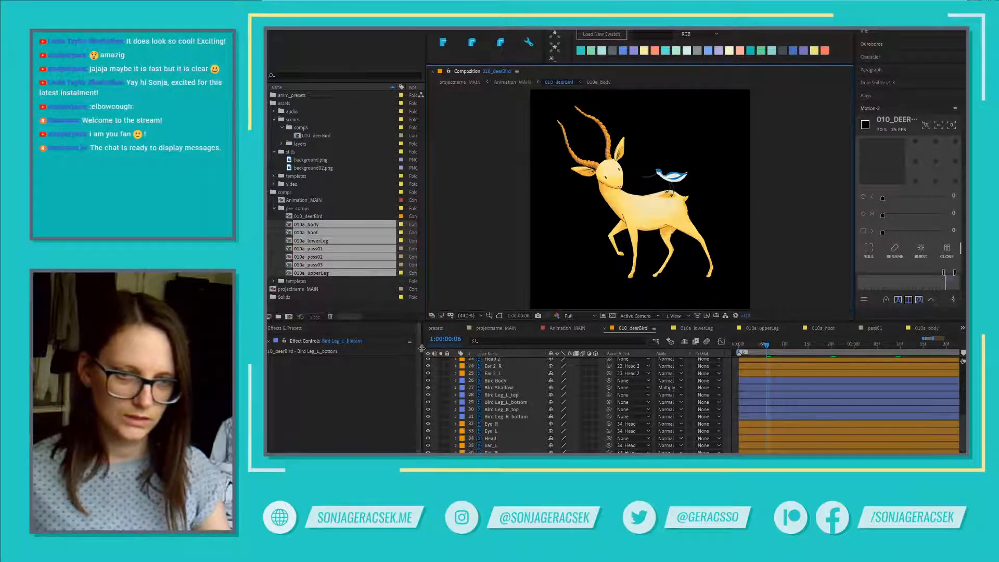
left_click_drag(421, 352, 428, 349)
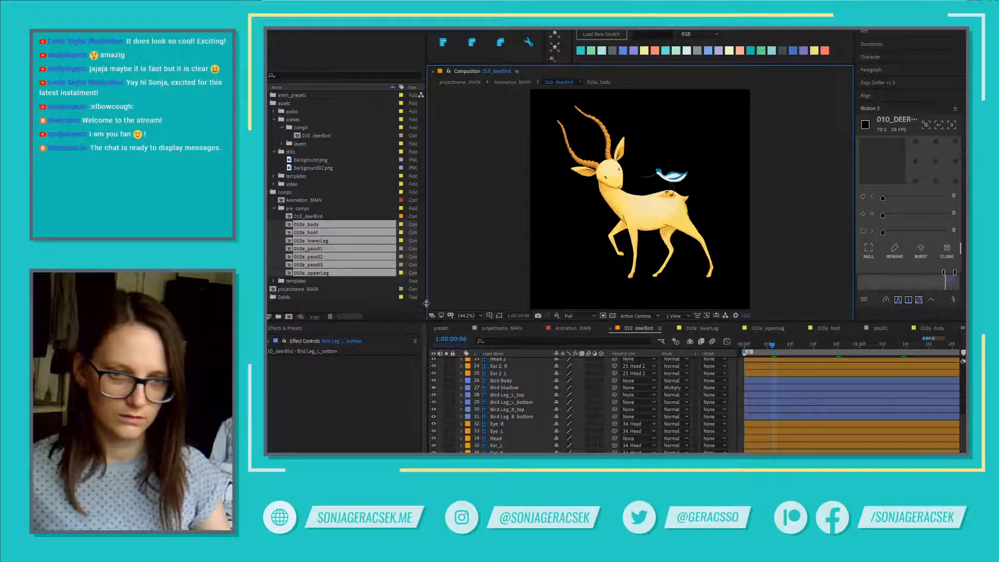
- Widen the composition viewer and the timeline by narrowing the Project and Effect Controls areas beside them
left_click_drag(425, 309, 412, 307)
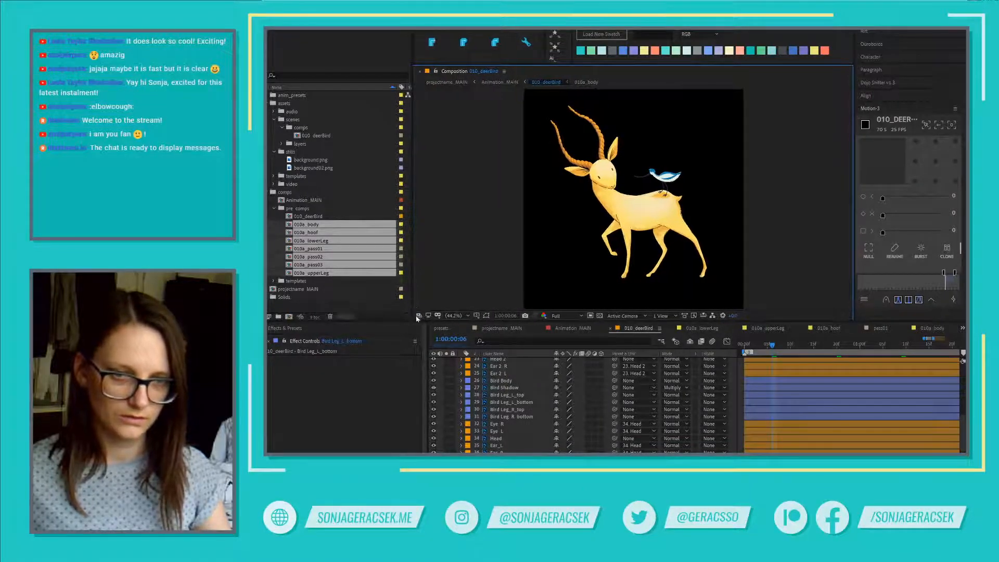
left_click_drag(427, 341, 412, 344)
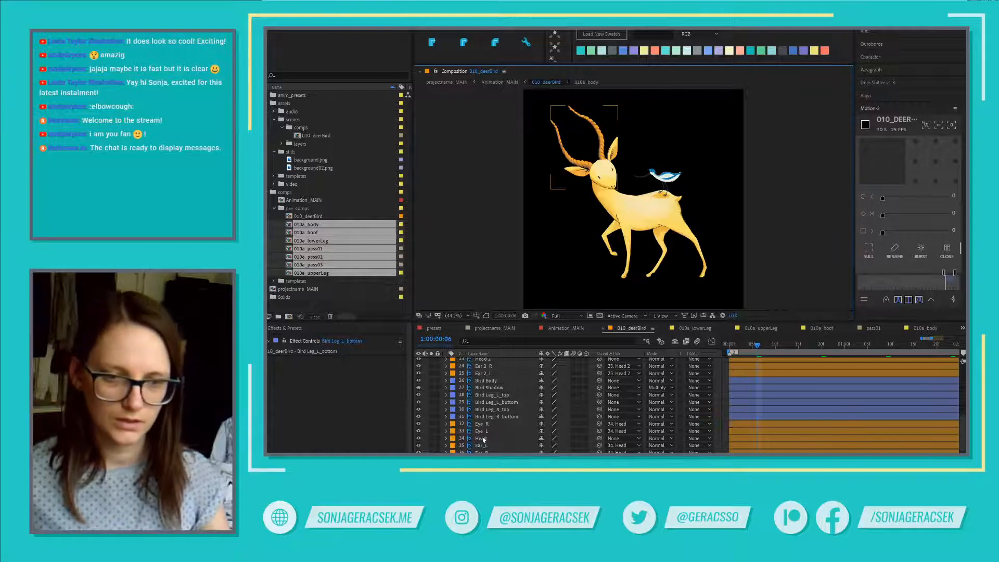
- Duplicate the Head layer in the 010_deerBird composition
left_click(491, 439)
scroll(514, 429, "up", 3)
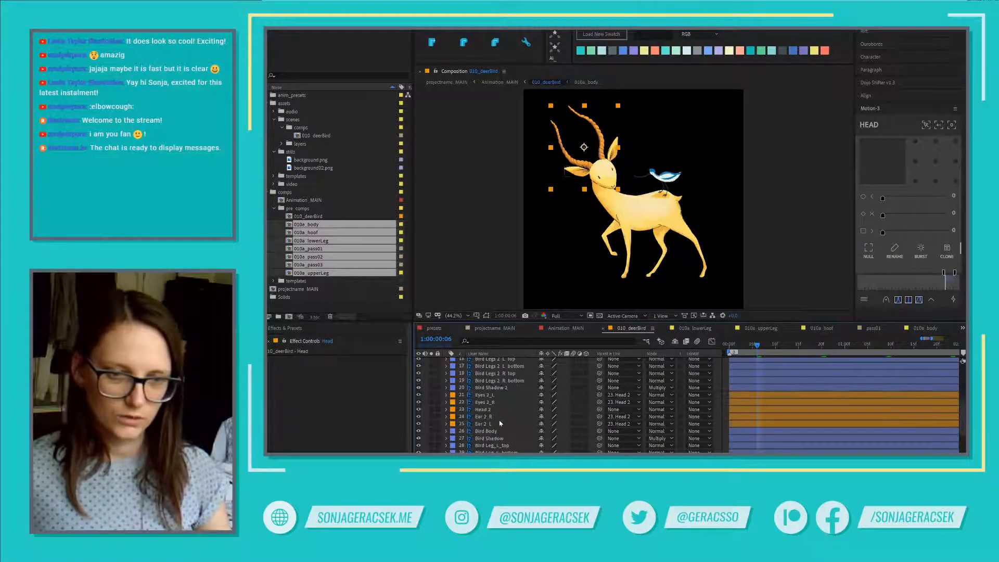
scroll(499, 423, "up", 3)
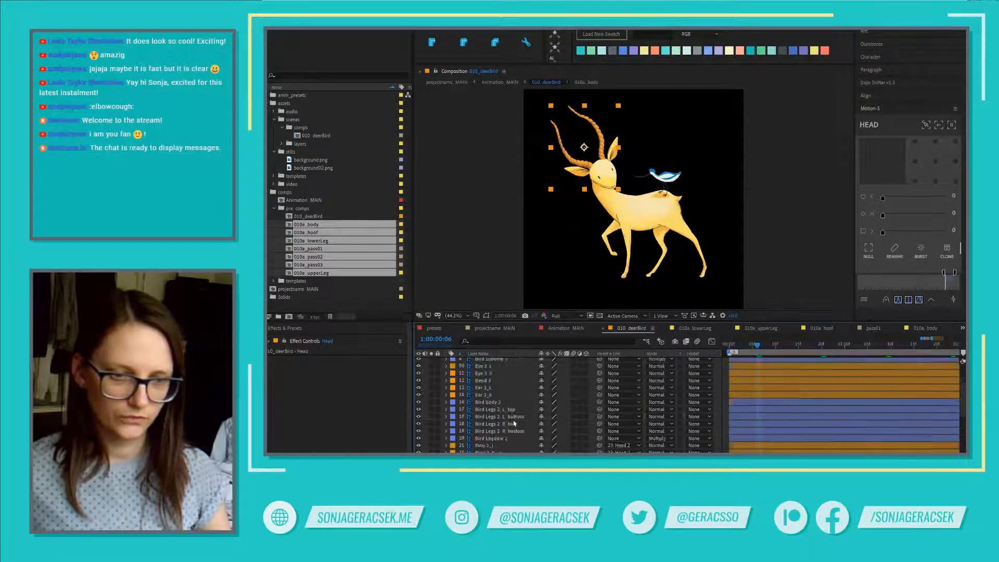
scroll(514, 423, "down", 2)
left_click(514, 424, "ctrl")
scroll(513, 424, "down", 3)
left_click(501, 451)
key("ctrl+d")
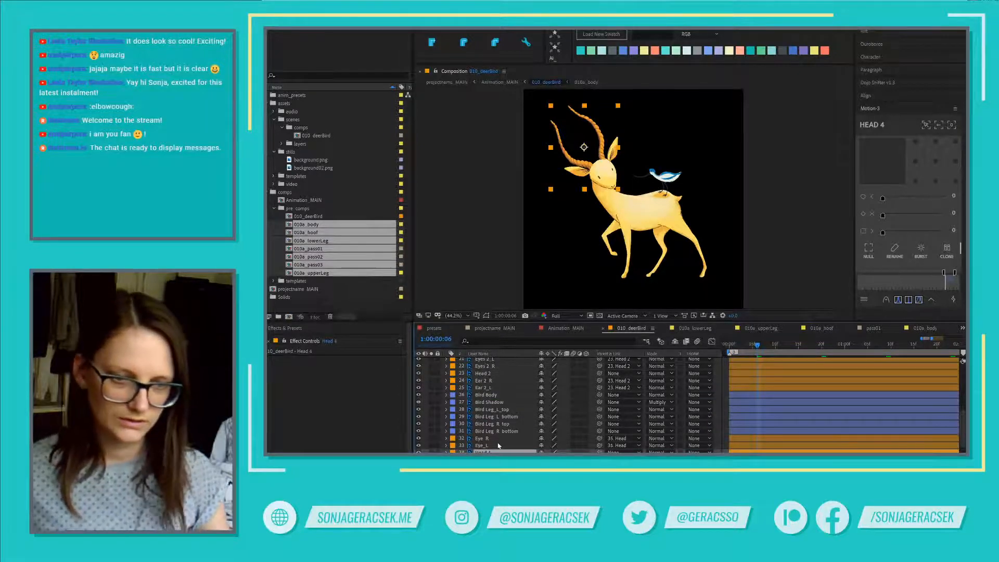
- Pre-compose the Head, Head 2 and Head 3 layers into a new composition named 010a_head
left_click(489, 374)
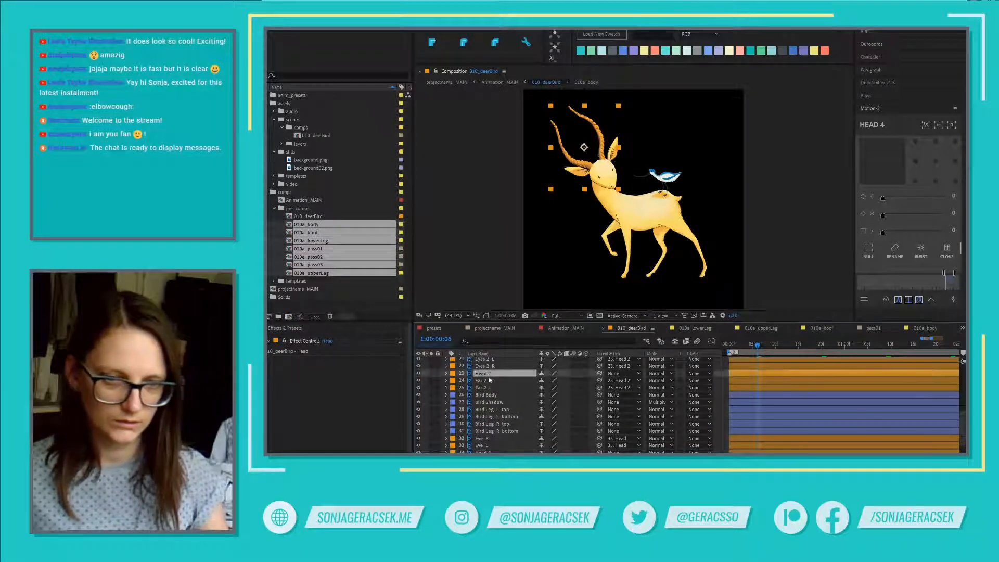
scroll(492, 388, "up", 5)
left_click(496, 395, "ctrl")
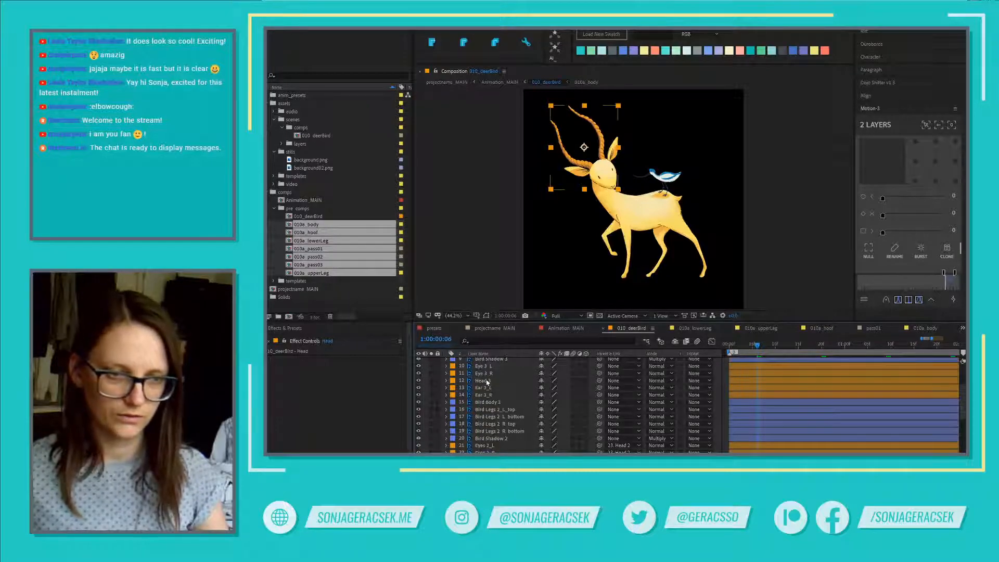
left_click(487, 382)
key("ctrl+shift+c")
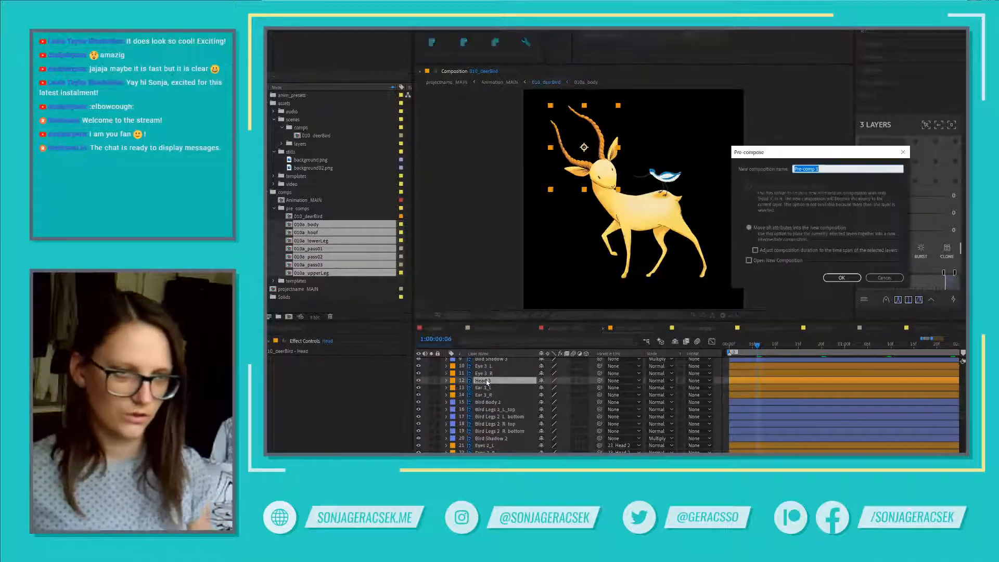
type("010a_")
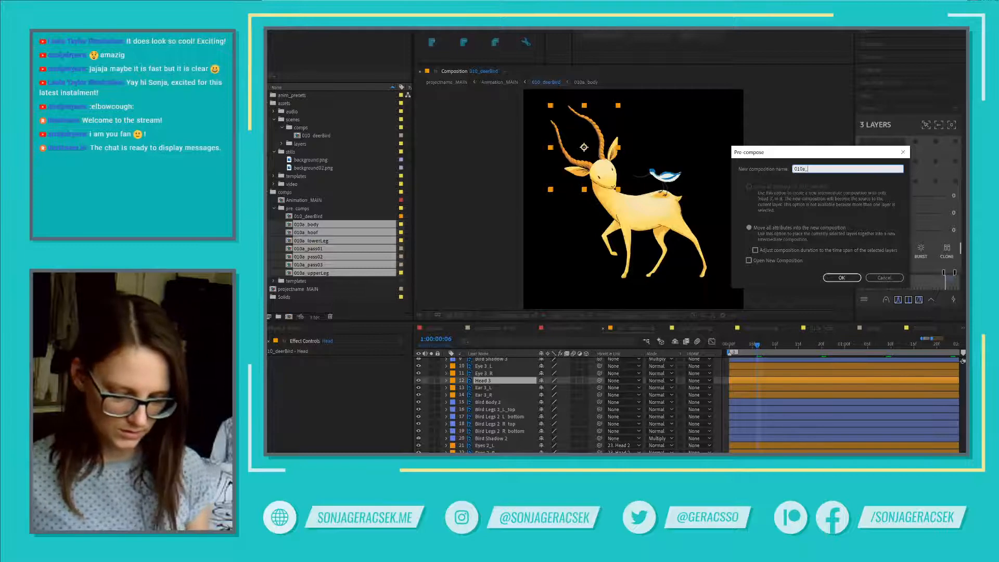
type("head")
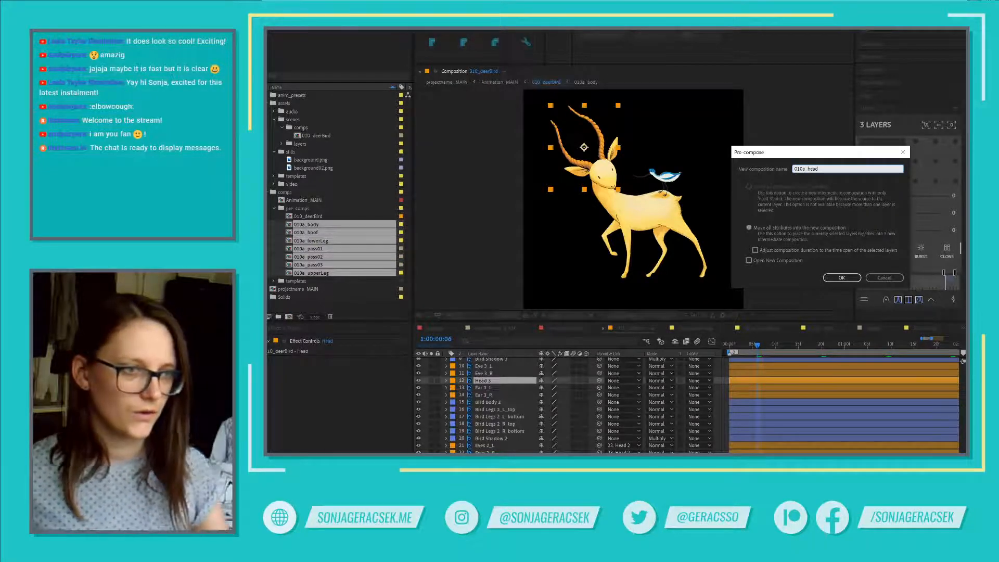
left_click(841, 278)
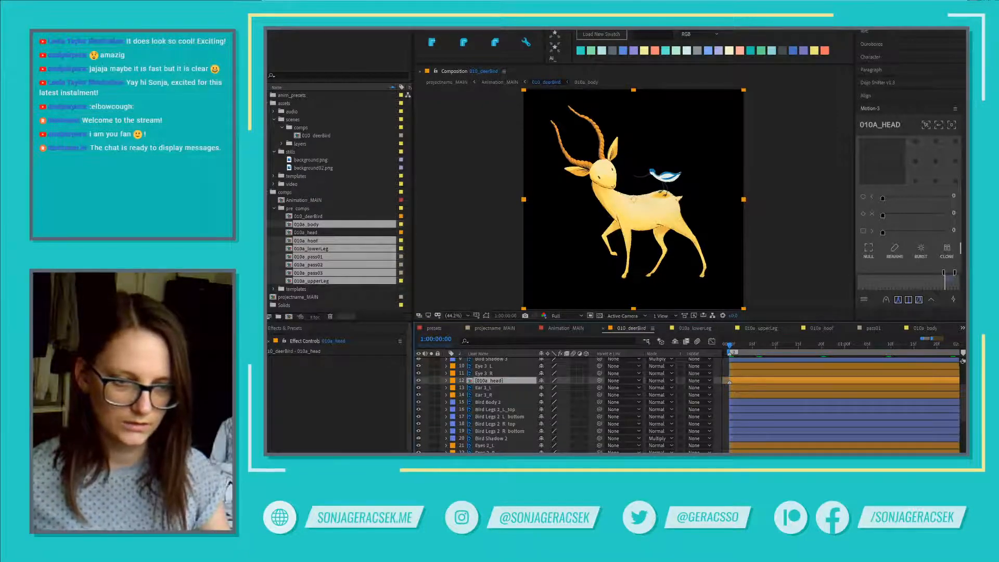
- Move the 010a_head layer down the stack to sit between Eye_L and Head 4
left_click_drag(500, 381, 499, 451)
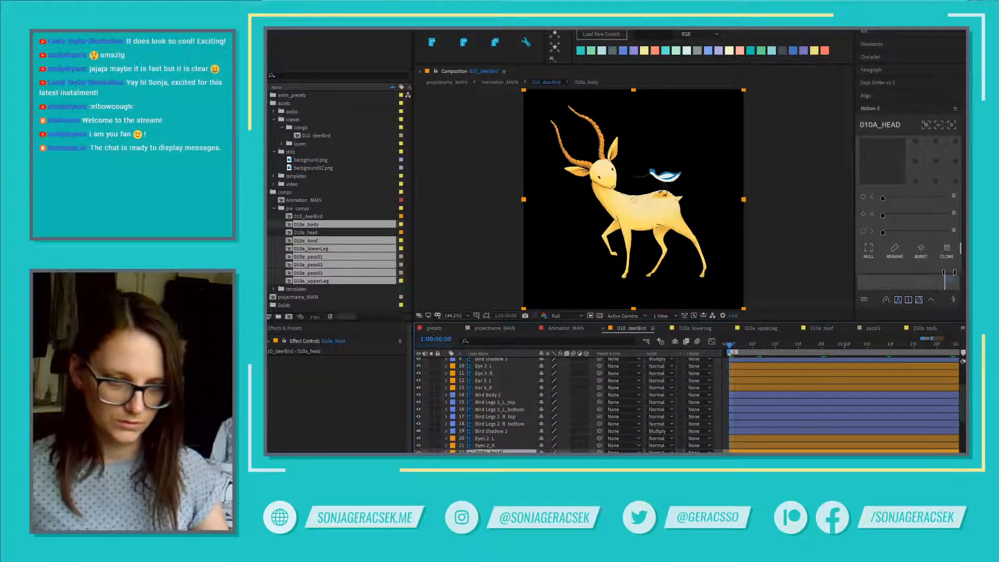
scroll(502, 437, "down", 2)
mouse_move(502, 410)
left_mouse_down()
mouse_move(502, 450)
mouse_move(503, 399)
left_mouse_up()
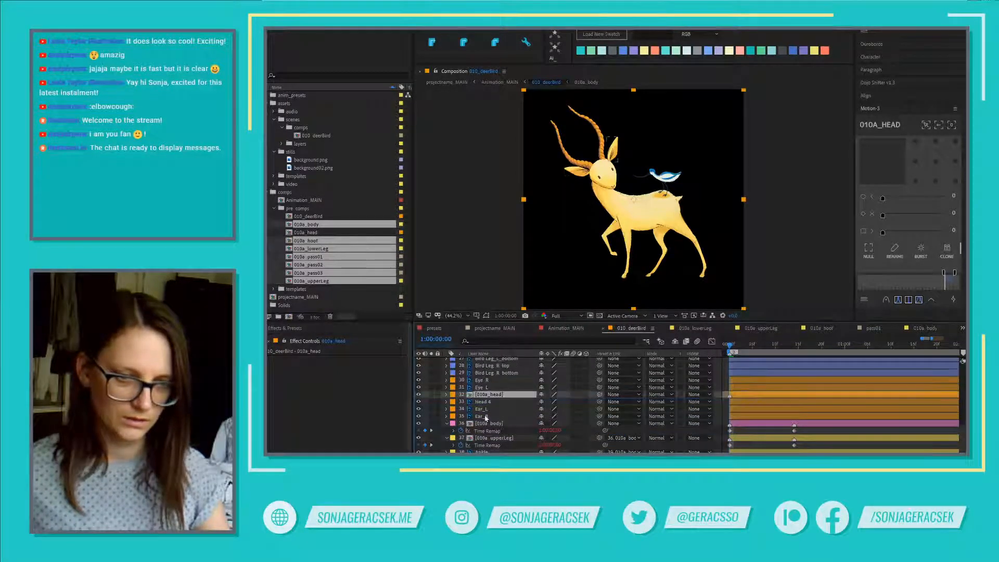
- Open the 010a_head composition and examine the areas around the head where the ears belong
double_click(497, 395)
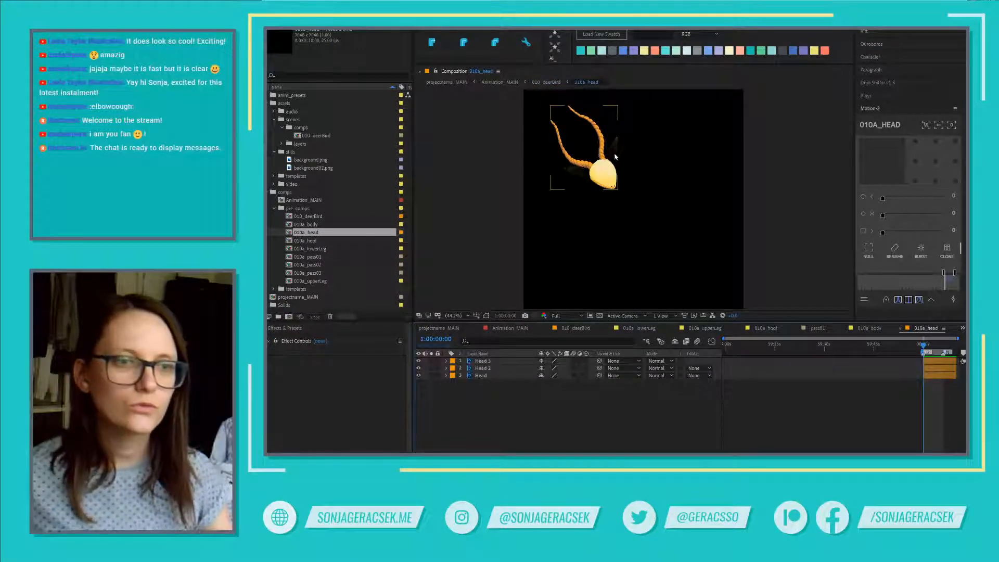
scroll(592, 152, "up", 4)
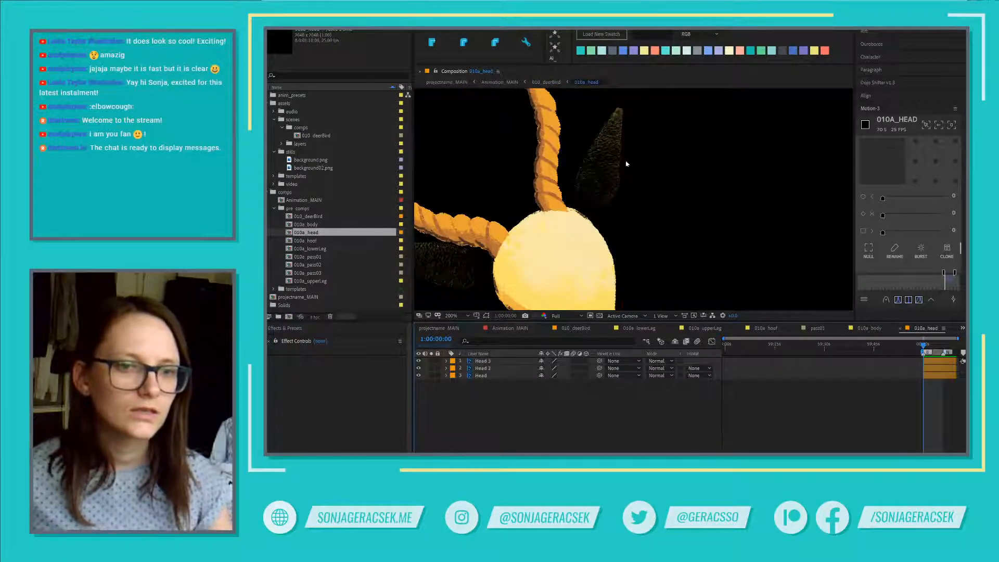
scroll(608, 212, "down", 4)
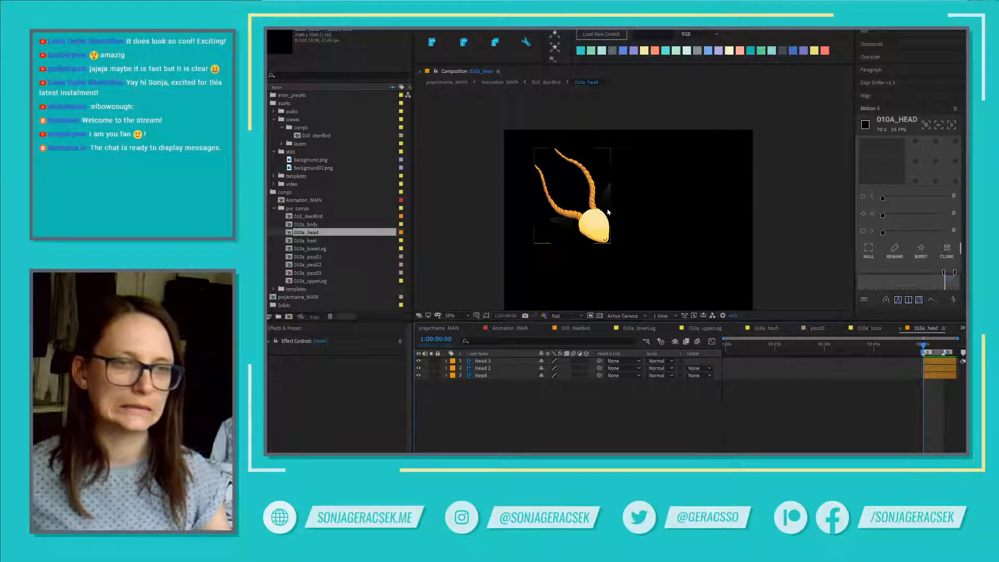
left_click_drag(723, 338, 883, 339)
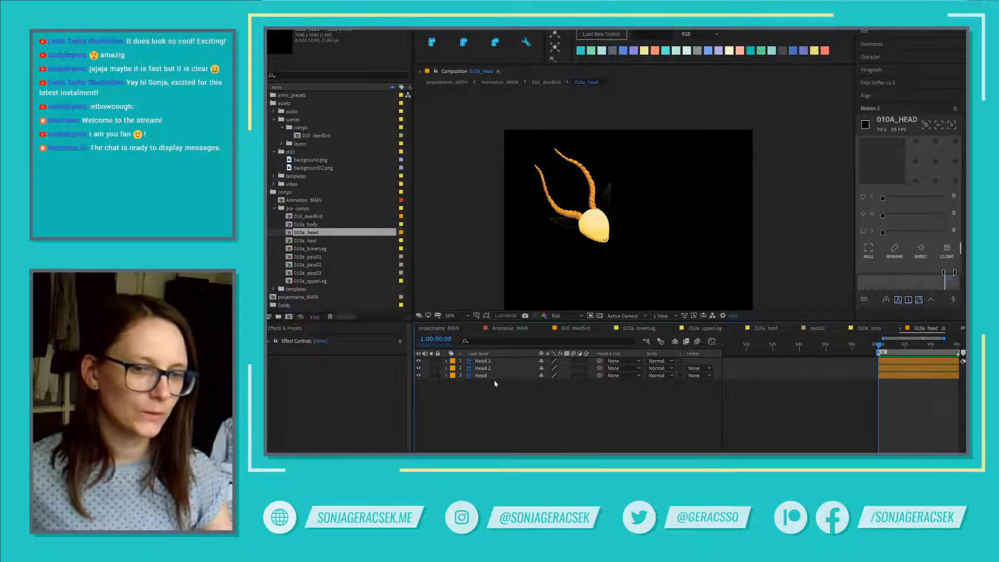
- Reveal the Head layer's source file in Explorer and select 010_deerBird.psd in the scenes folder
left_click(480, 375)
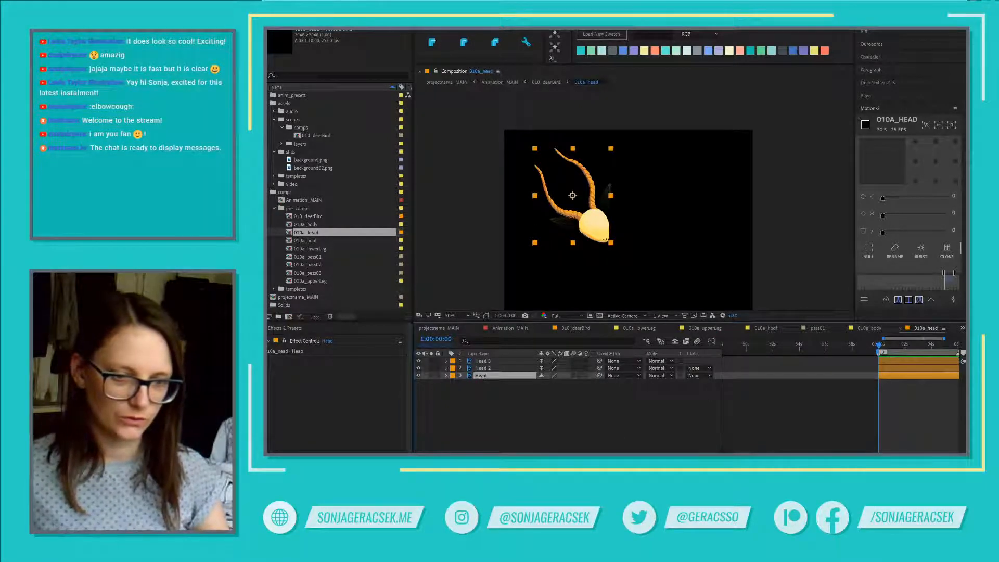
right_click(487, 375)
mouse_move(512, 314)
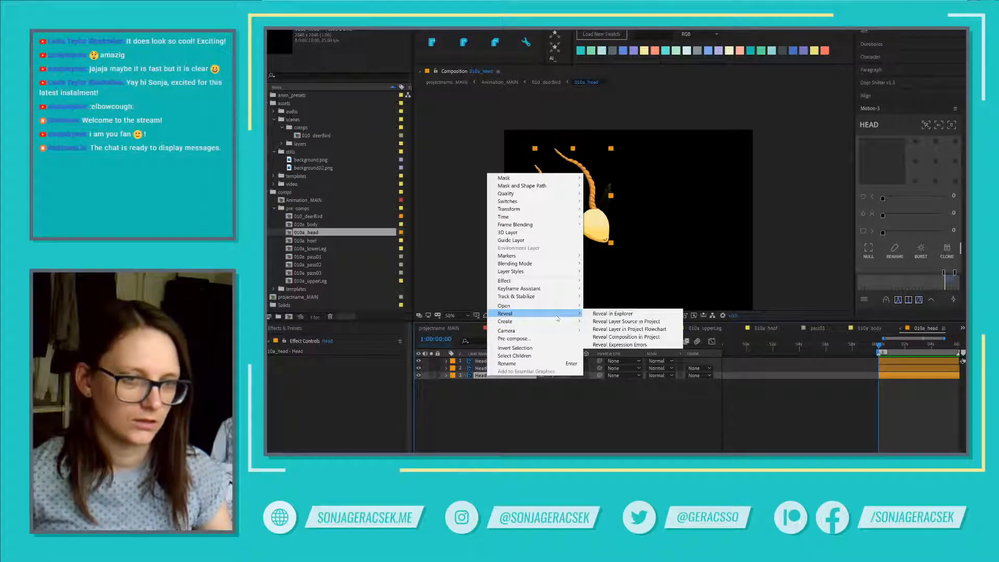
left_click(660, 313)
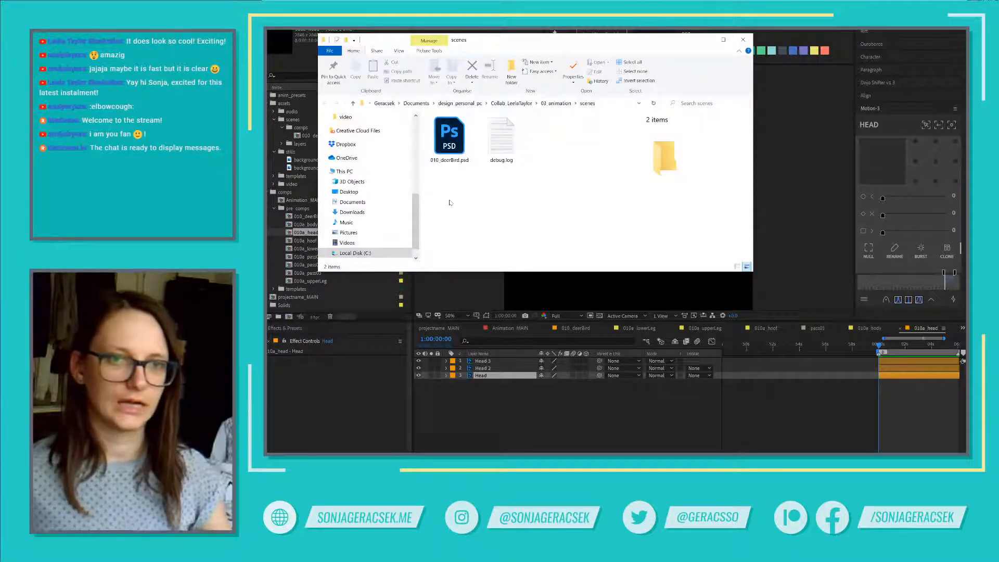
left_click(454, 145)
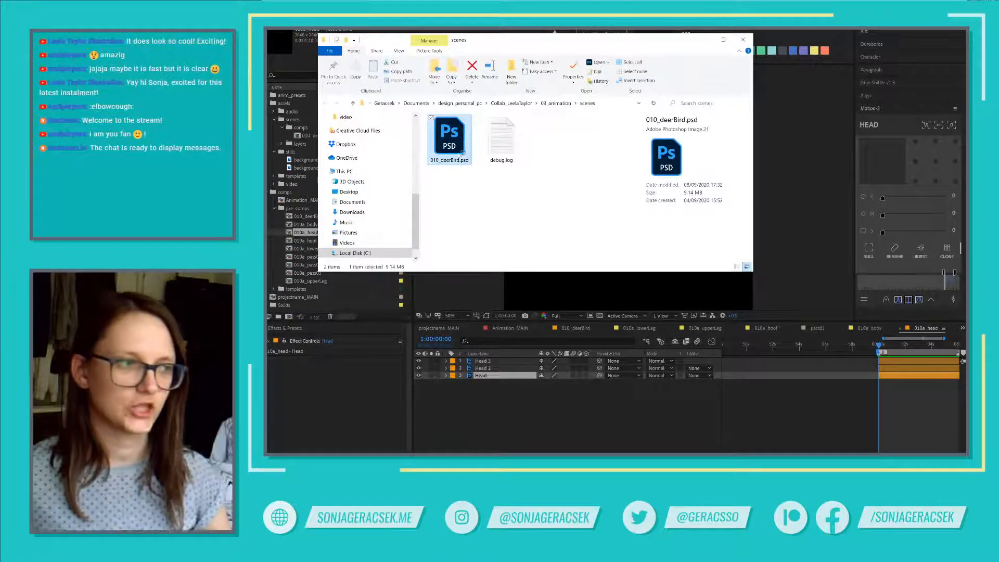
- Switch to the open 010_deerBird.psd document in Photoshop and collapse the Properties panel
left_click(739, 408)
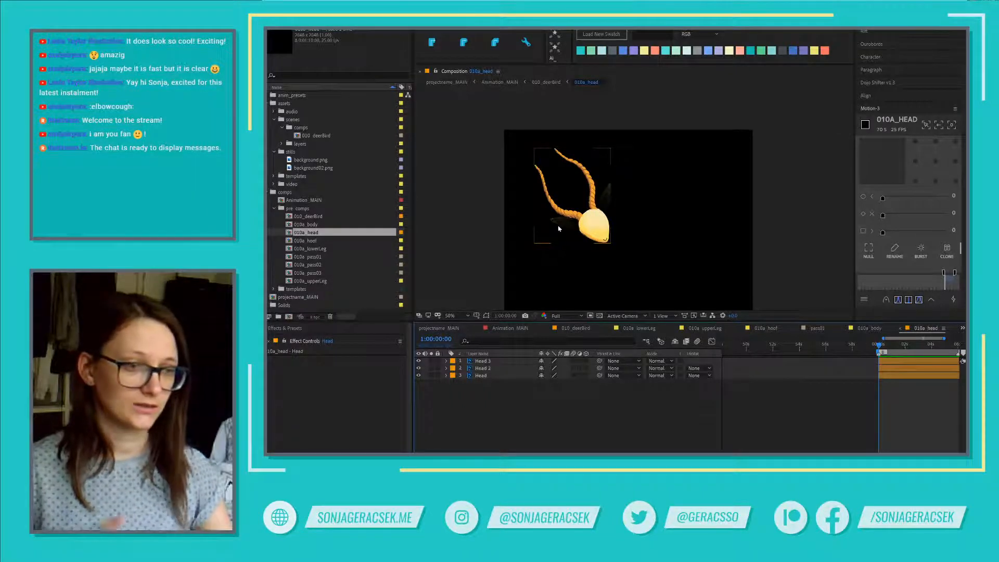
left_click(700, 447)
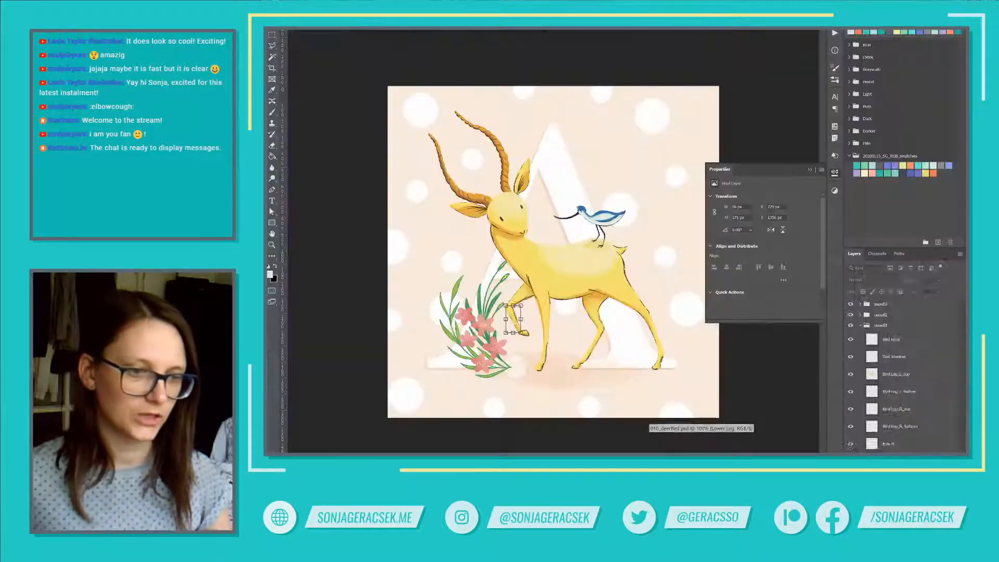
left_click(835, 172)
- Show only the Head layer of the pass01 group, with the Background layer visible behind it
scroll(929, 418, "down", 2)
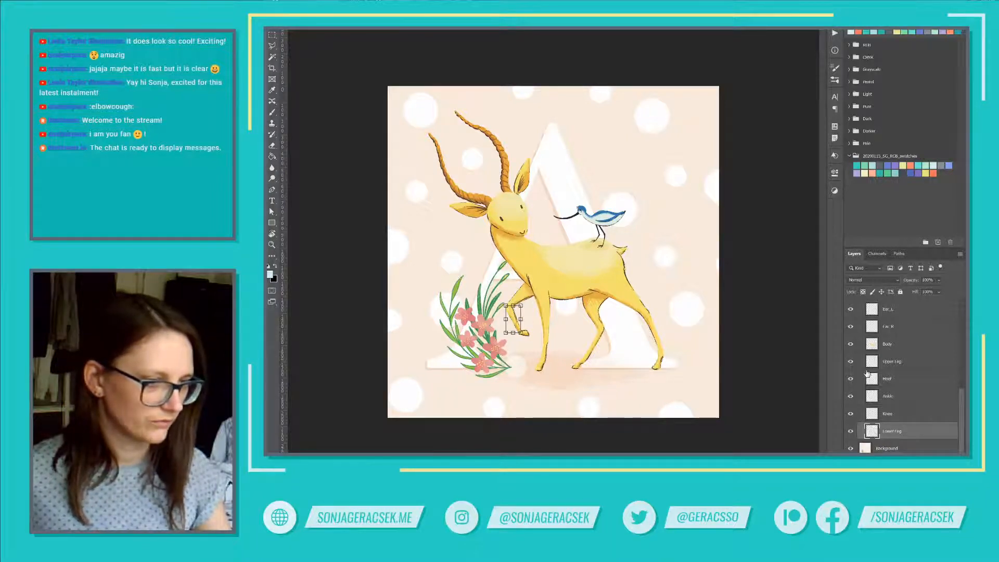
scroll(869, 376, "up", 5)
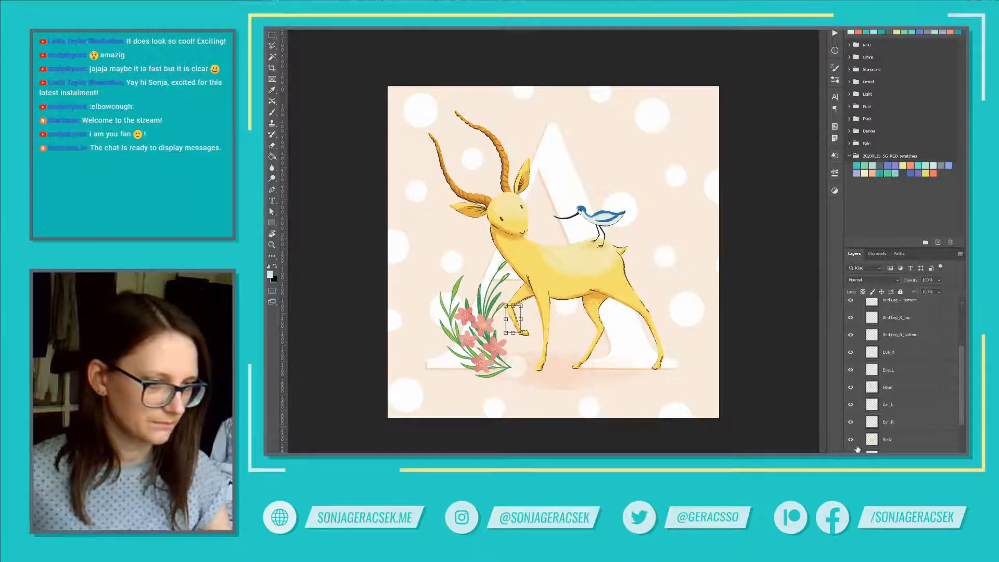
left_click(851, 388, "alt")
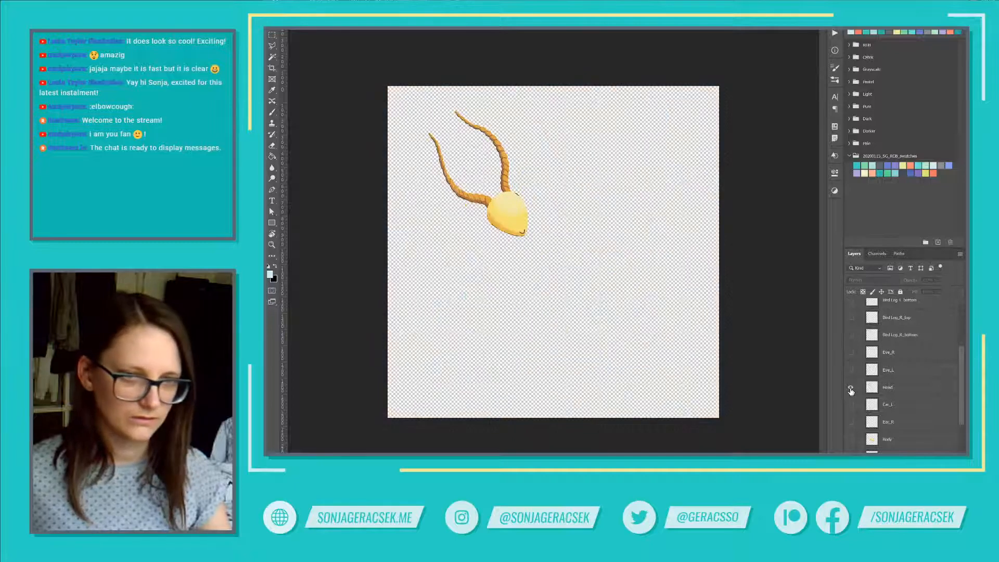
scroll(889, 428, "down", 6)
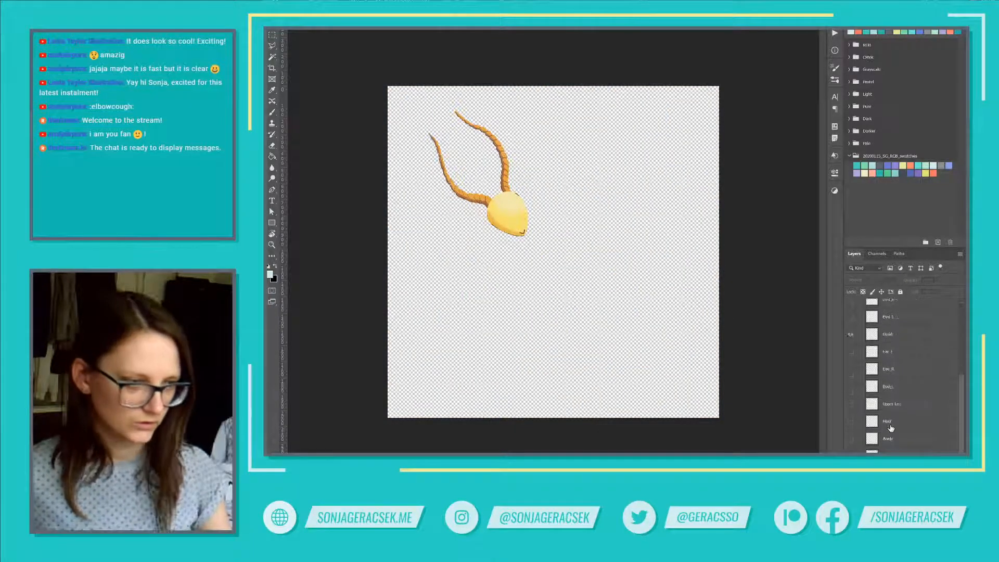
left_click(852, 448)
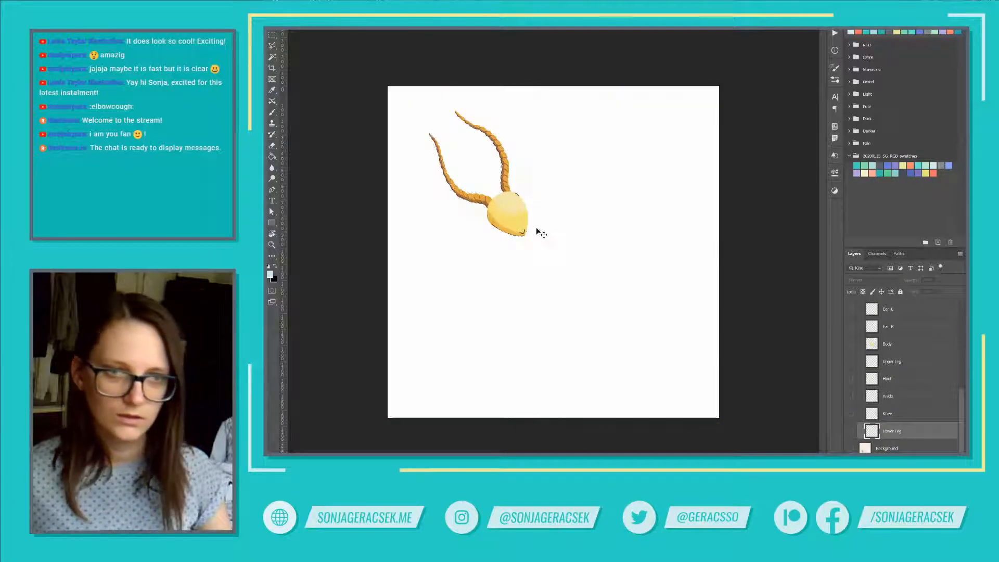
- Erase the faint ear remnants around the head on pass01's Head layer with the Eraser
scroll(524, 192, "up", 3)
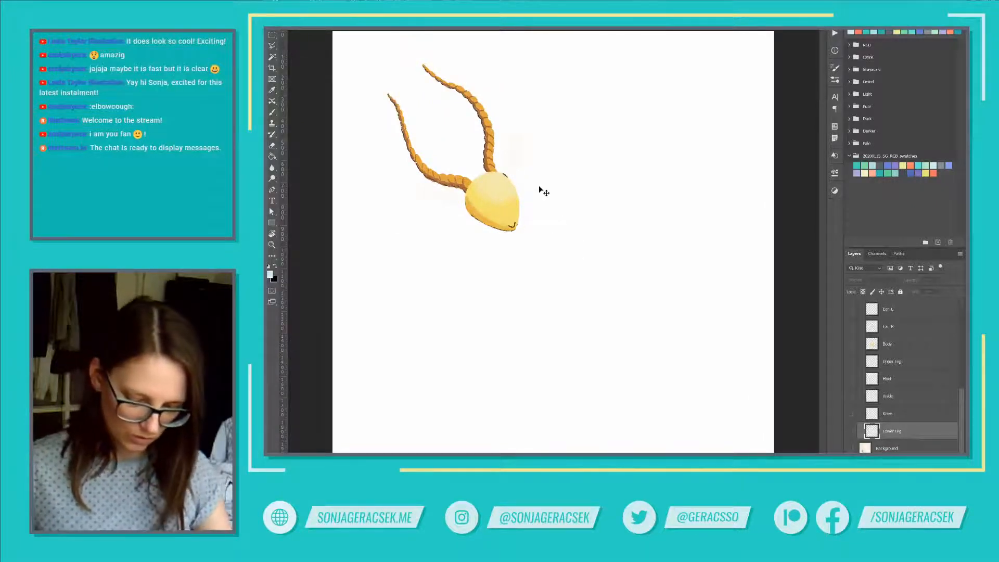
key("e")
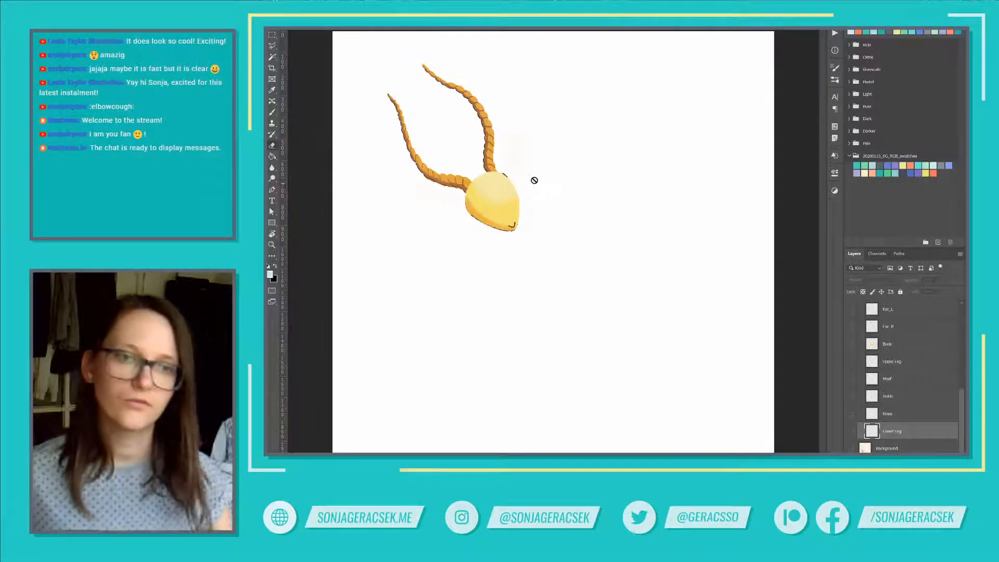
scroll(898, 365, "up", 2)
left_click(909, 357)
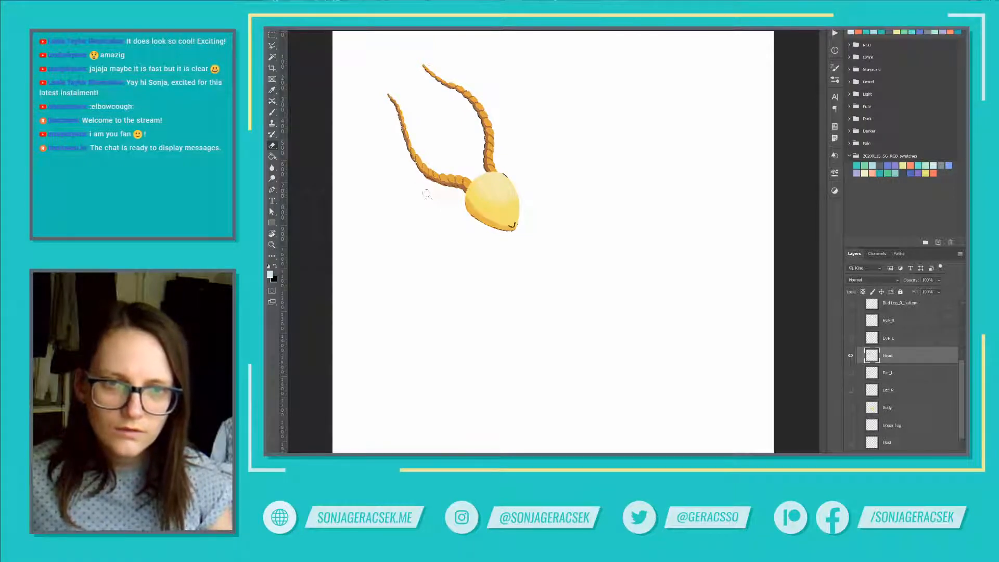
scroll(426, 194, "up", 5)
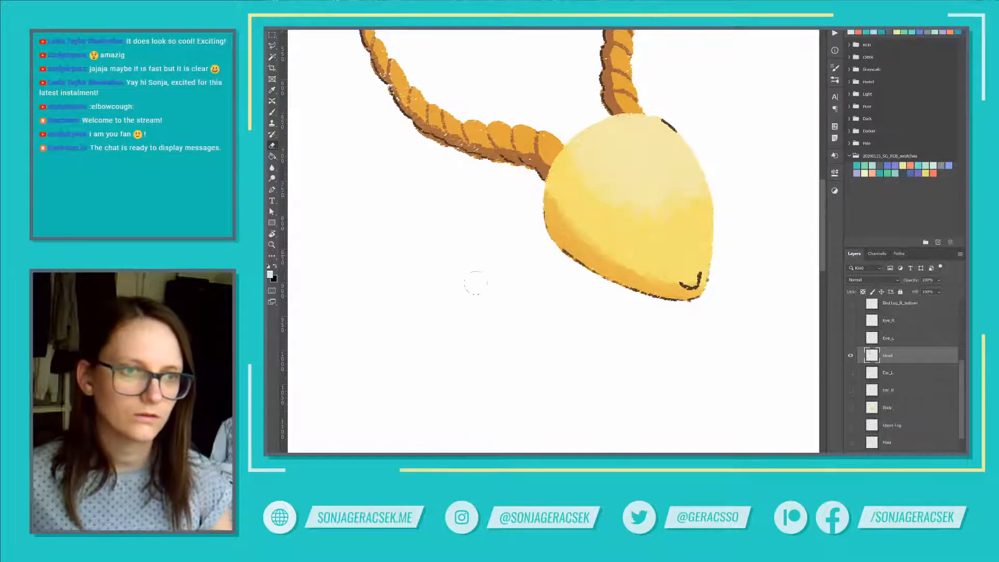
scroll(476, 283, "down", 3)
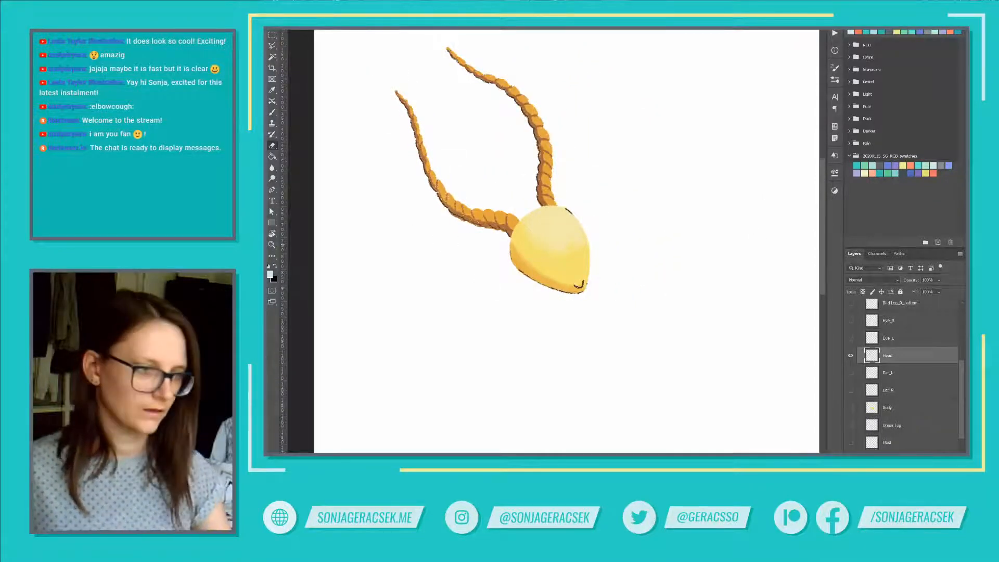
- Hide the Head layer of pass01 and make the pass02 group visible
scroll(899, 381, "up", 3)
left_click(852, 397)
scroll(854, 395, "up", 5)
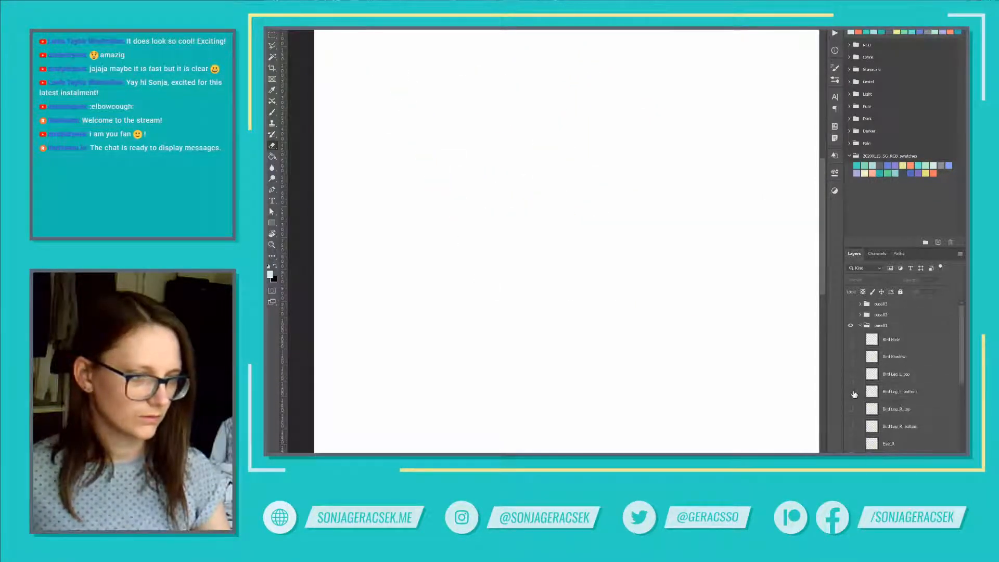
left_click(851, 315)
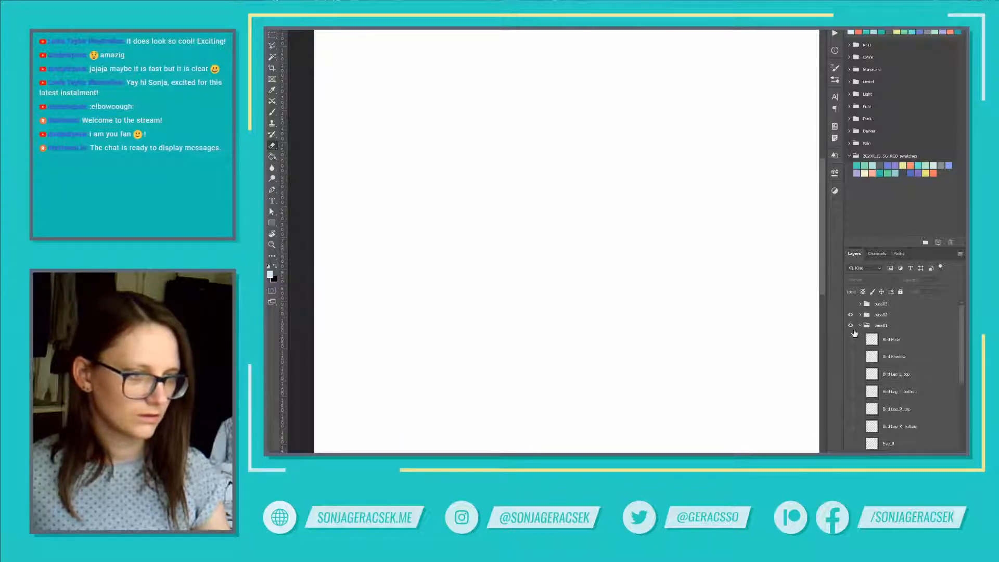
- Collapse the pass01 group, expand the pass02 group and make its Head 2 layer visible
left_click(852, 341, "alt")
left_click(852, 342, "alt")
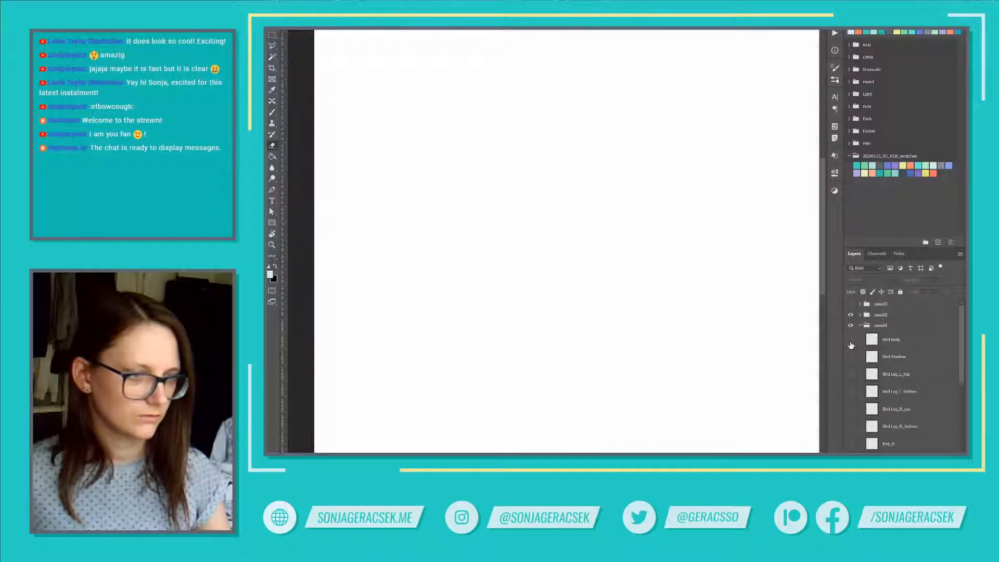
left_click(851, 326, "alt")
left_click(851, 326, "alt")
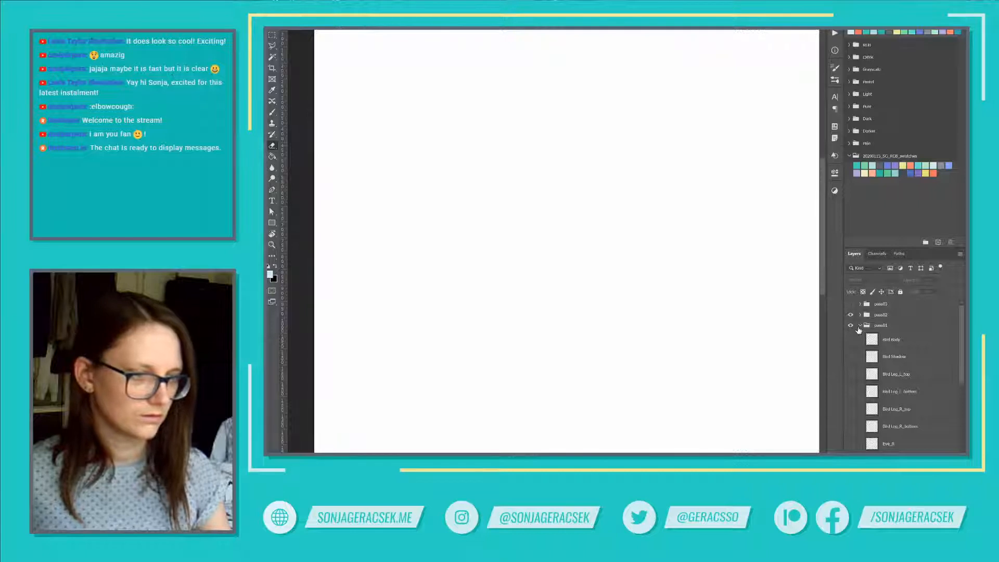
left_click(860, 325)
left_click(861, 314)
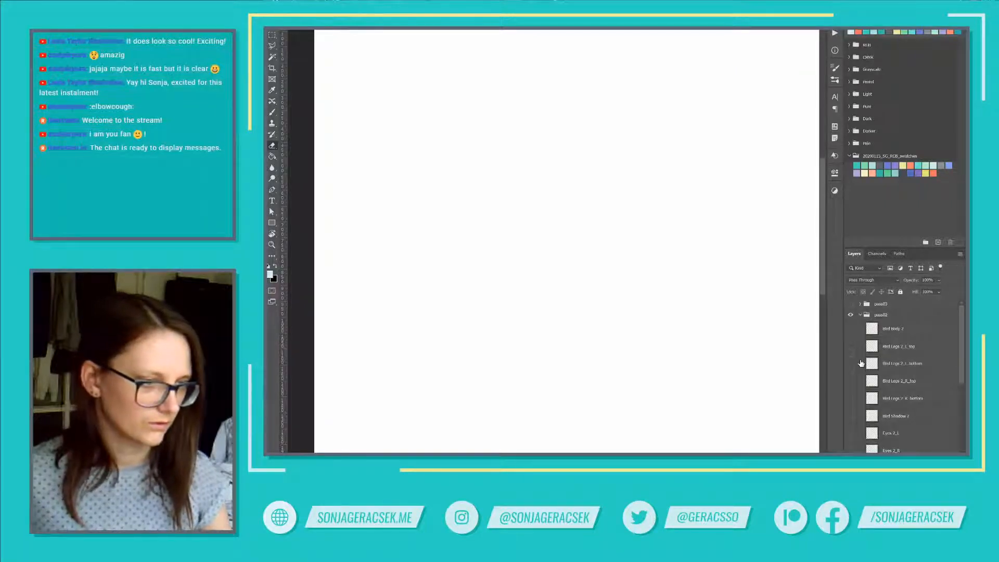
scroll(861, 363, "down", 3)
left_click(851, 405)
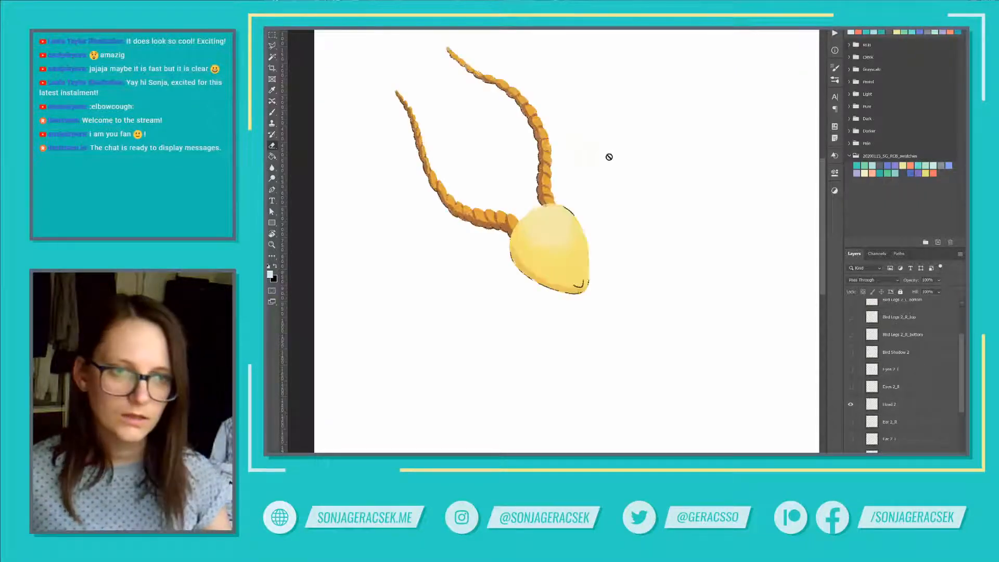
- Erase the faint ear remnants around the head on pass02's Head 2 layer with the Eraser
left_click(593, 130, "ctrl")
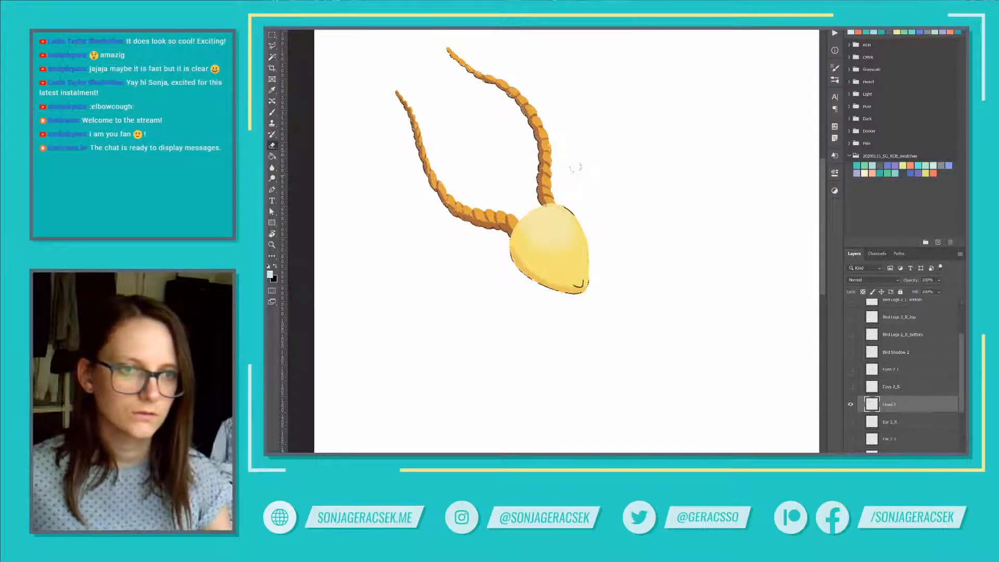
scroll(576, 167, "up", 4)
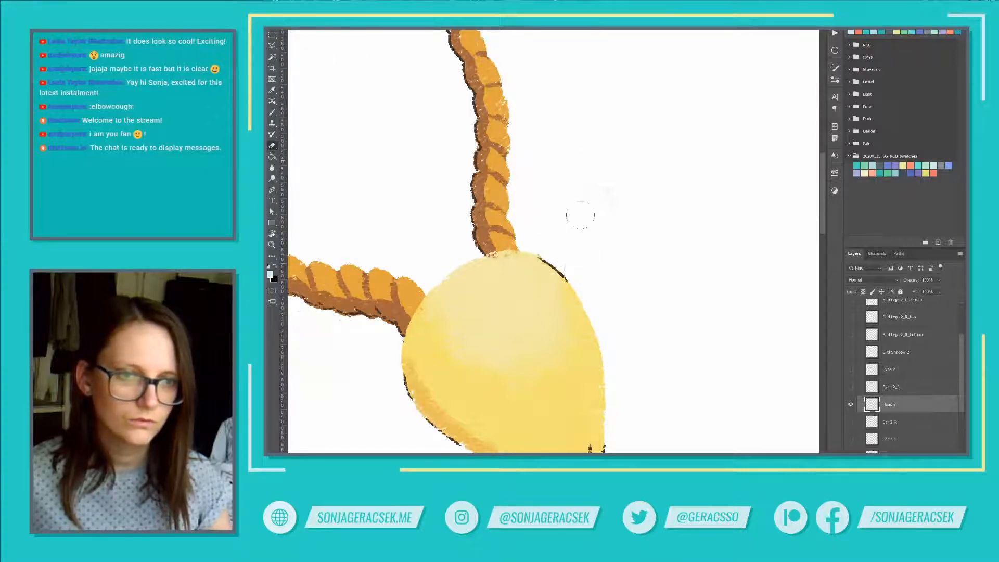
scroll(659, 228, "down", 4)
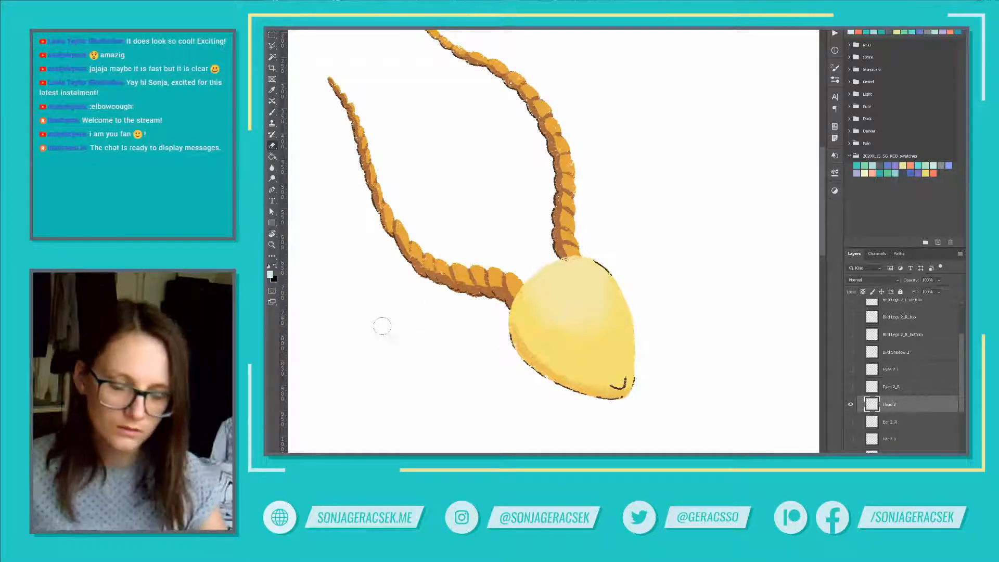
- Expand the pass03 group, show only its Head 3 layer for editing, and collapse the pass02 group
scroll(905, 373, "up", 3)
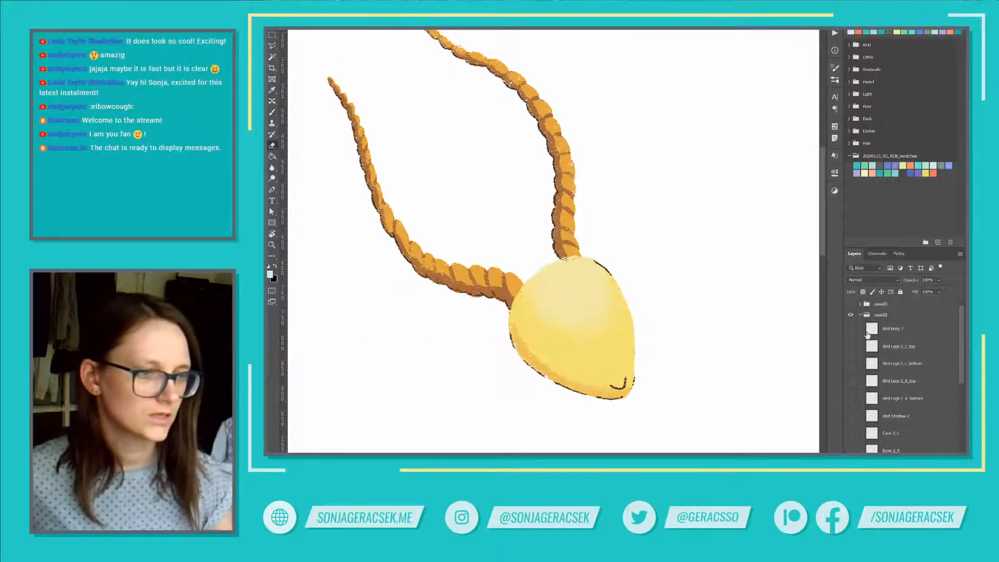
left_click(861, 304)
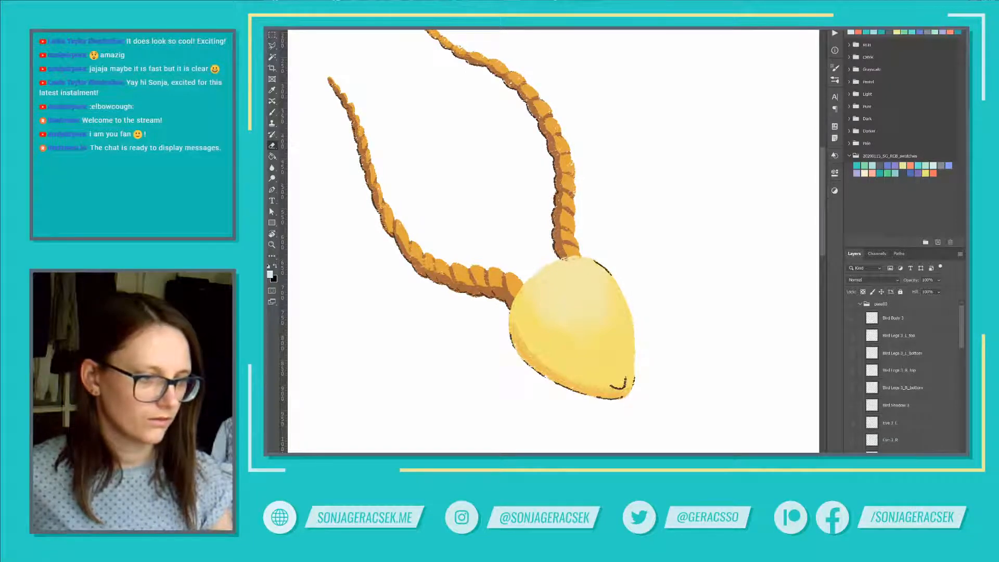
left_click(891, 451)
left_click(851, 451, "alt")
scroll(875, 430, "down", 7)
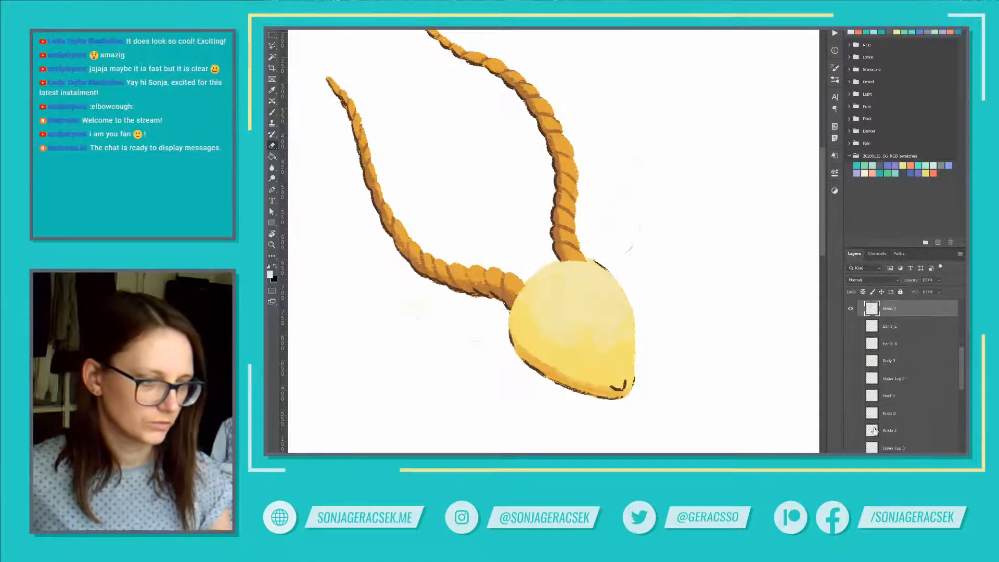
scroll(874, 430, "down", 3)
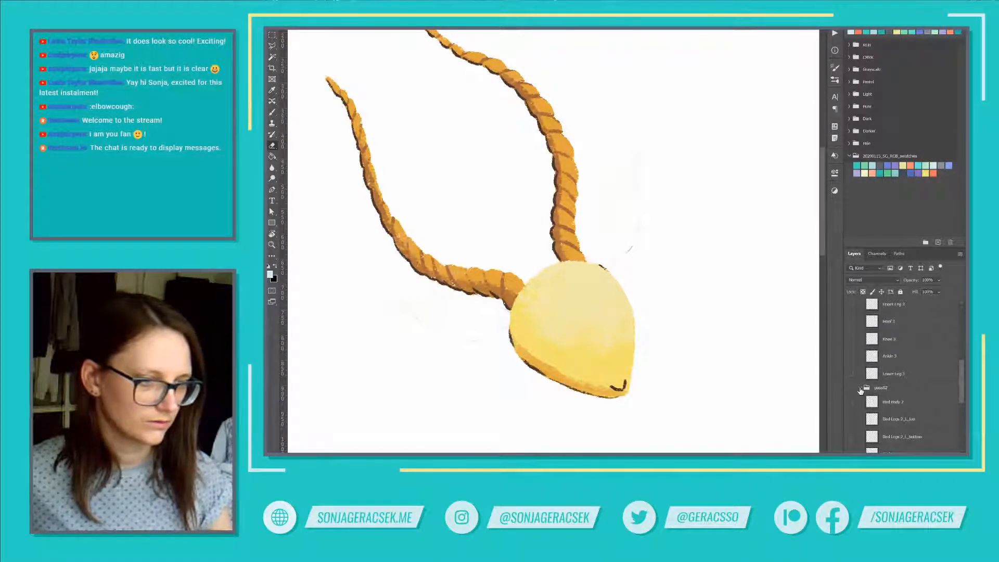
left_click(861, 388)
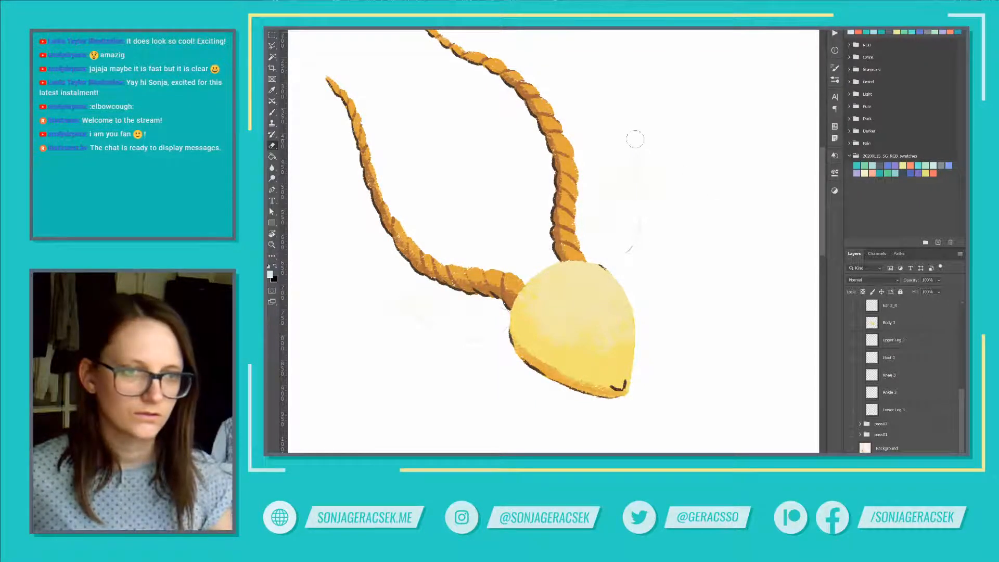
- Erase the faint ear remnants around the head and horns on pass03's Head 3 layer with the Eraser
scroll(909, 394, "up", 5)
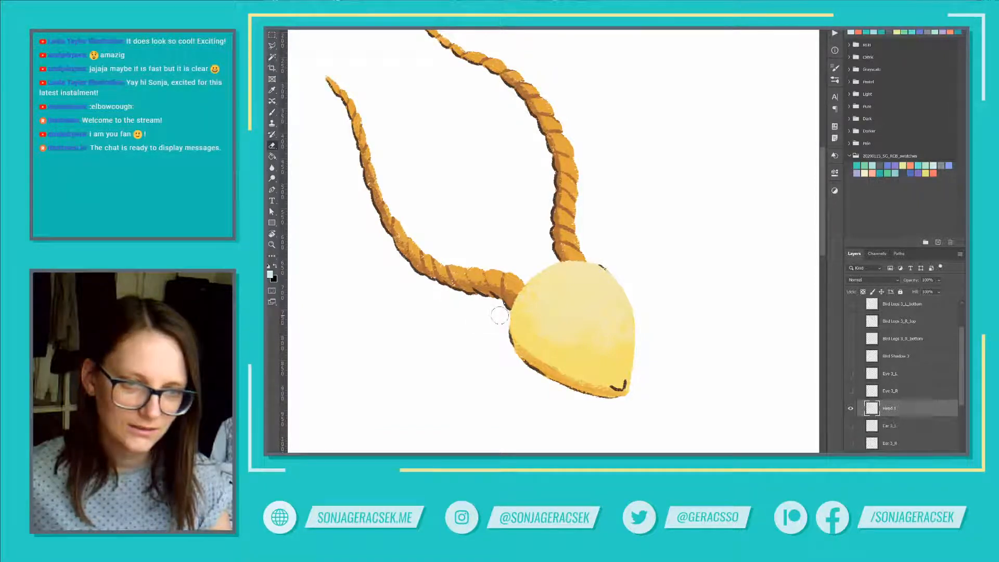
scroll(497, 338, "up", 2)
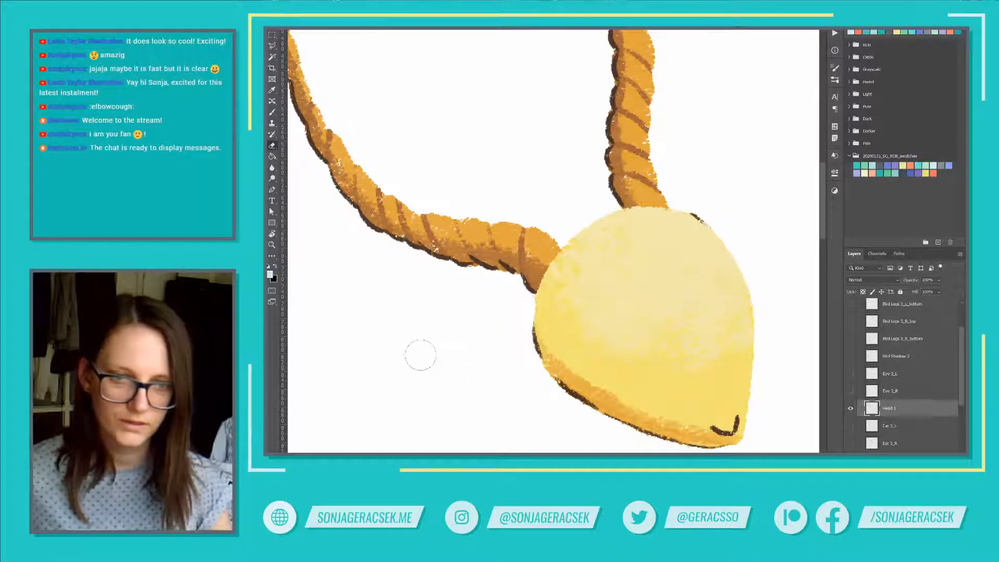
scroll(420, 351, "down", 2)
scroll(471, 397, "down", 2)
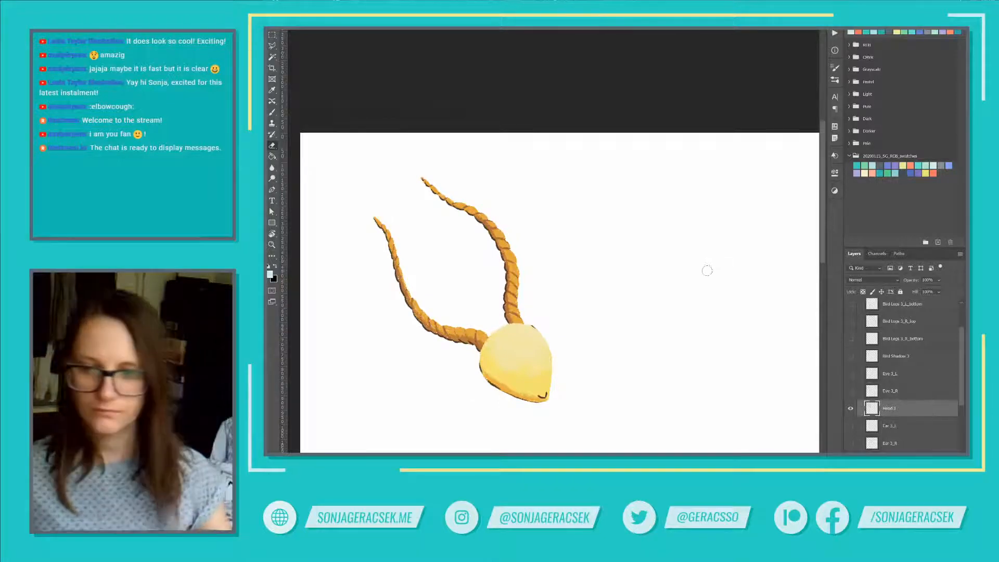
scroll(697, 270, "left", 3)
scroll(697, 270, "down", 2)
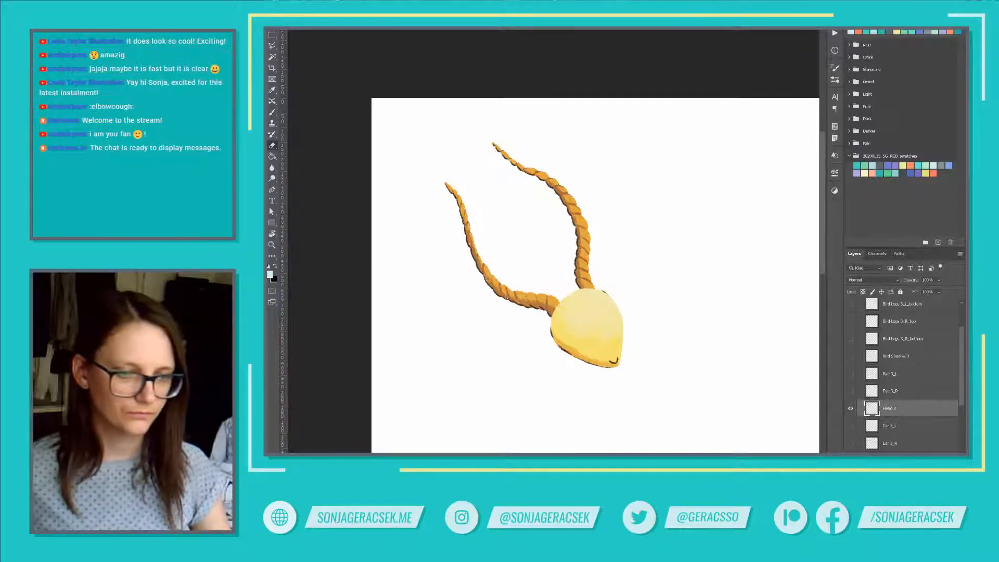
- Switch to After Effects and inspect the cleaned-up head drawings in the 010a_head composition
key("alt+Tab")
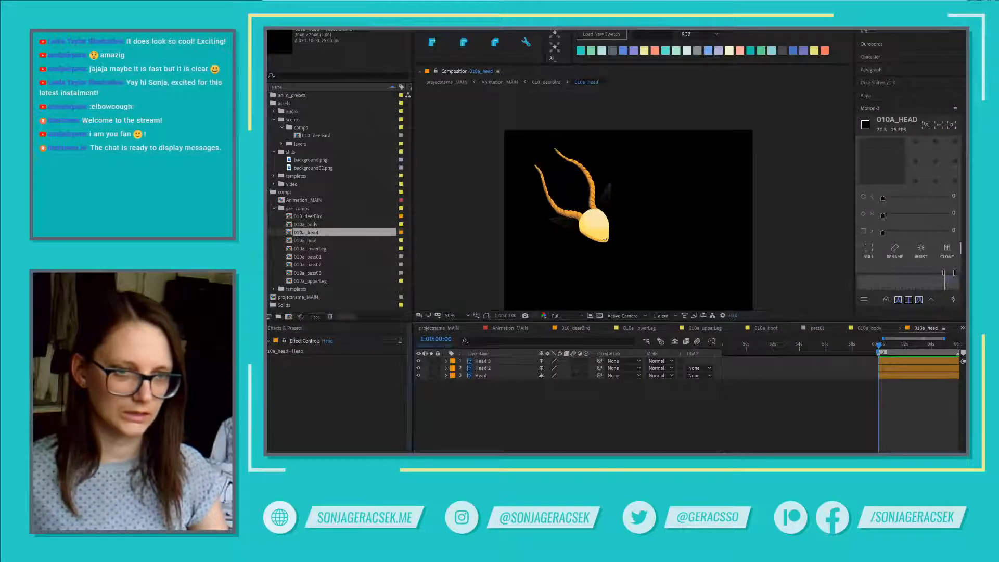
left_click(702, 379)
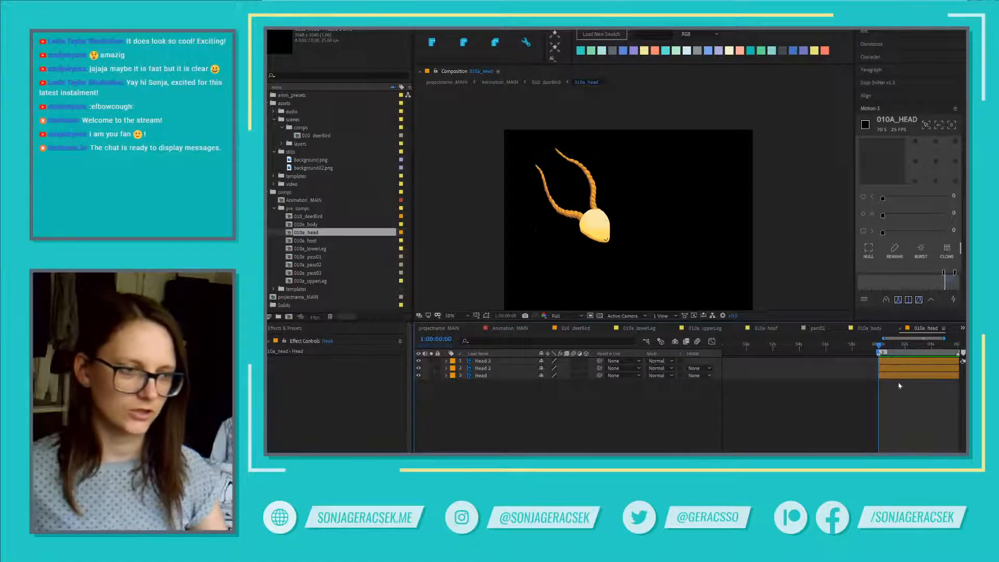
scroll(921, 399, "up", 3)
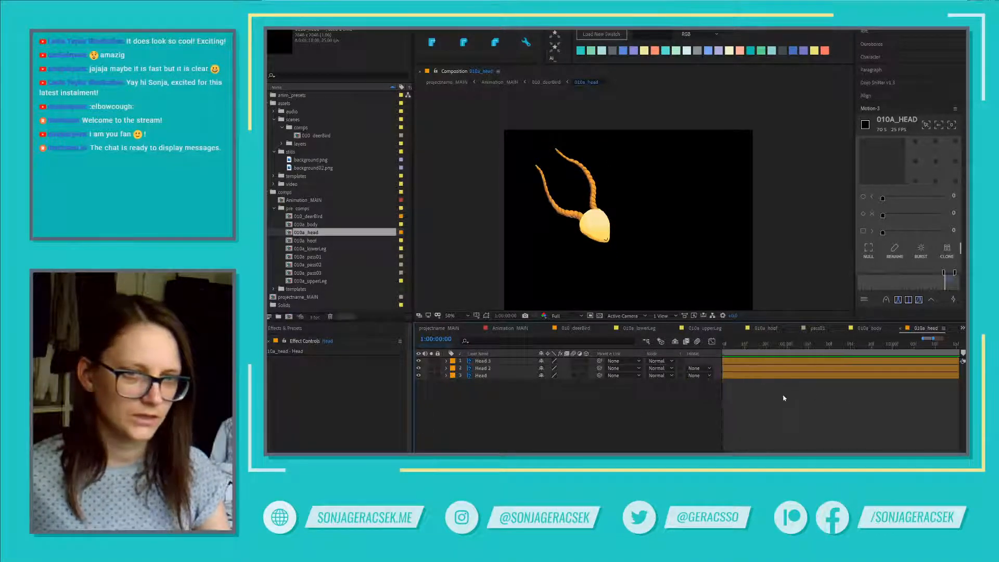
scroll(780, 401, "down", 3)
scroll(564, 197, "up", 2)
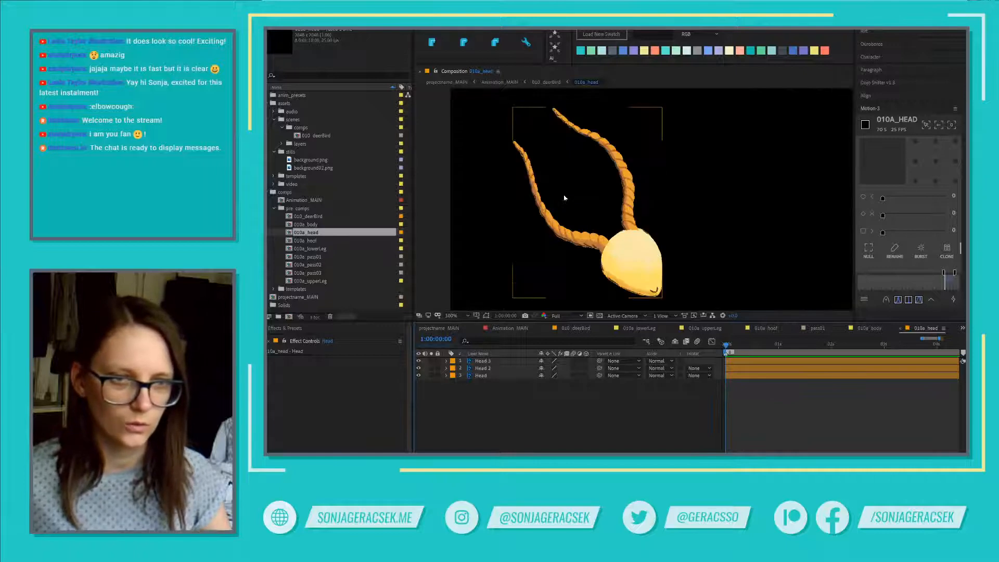
scroll(797, 425, "down", 1)
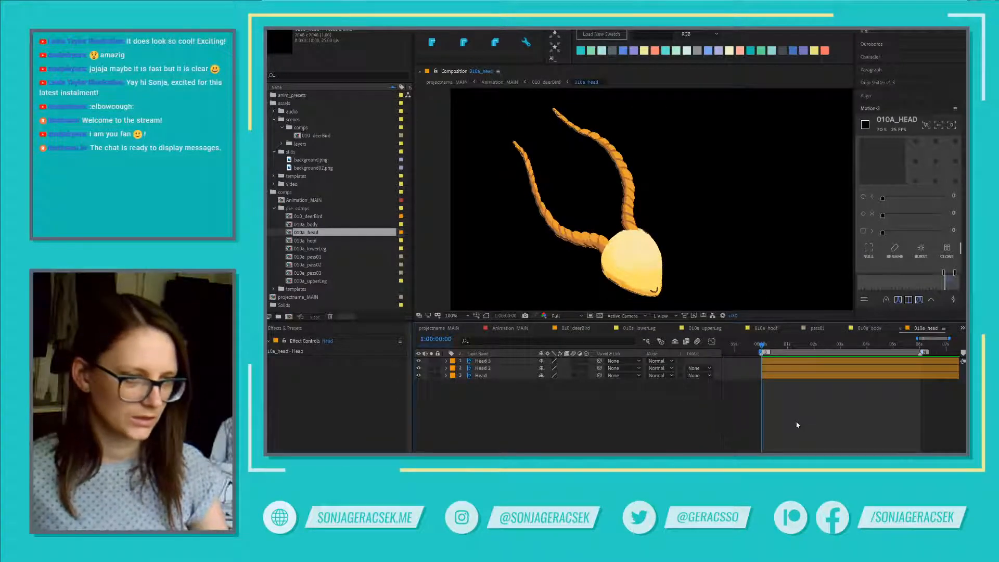
- Split the Head layer at 1:00:00:05 and delete the part after it
left_click(482, 368)
key("Return")
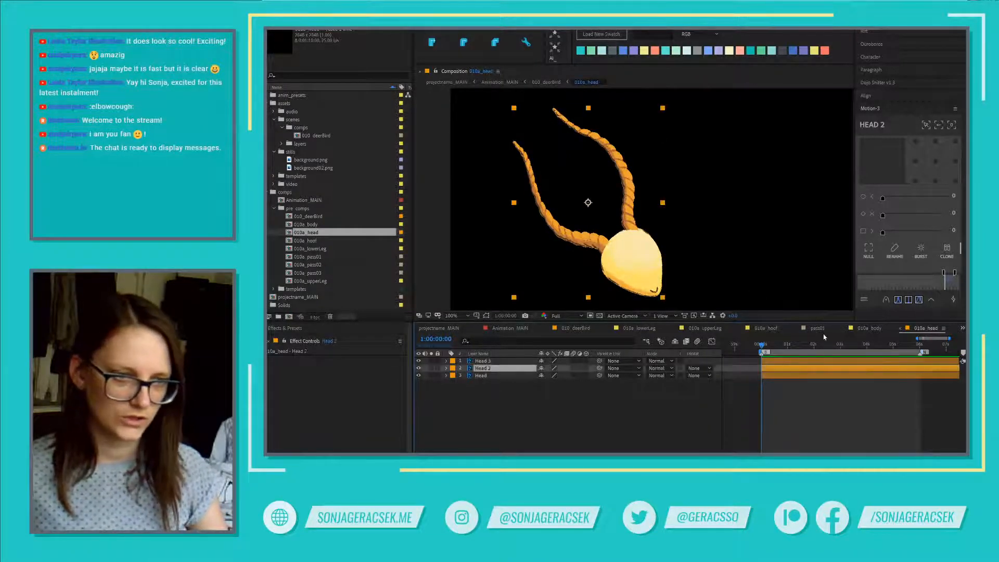
left_click(437, 340)
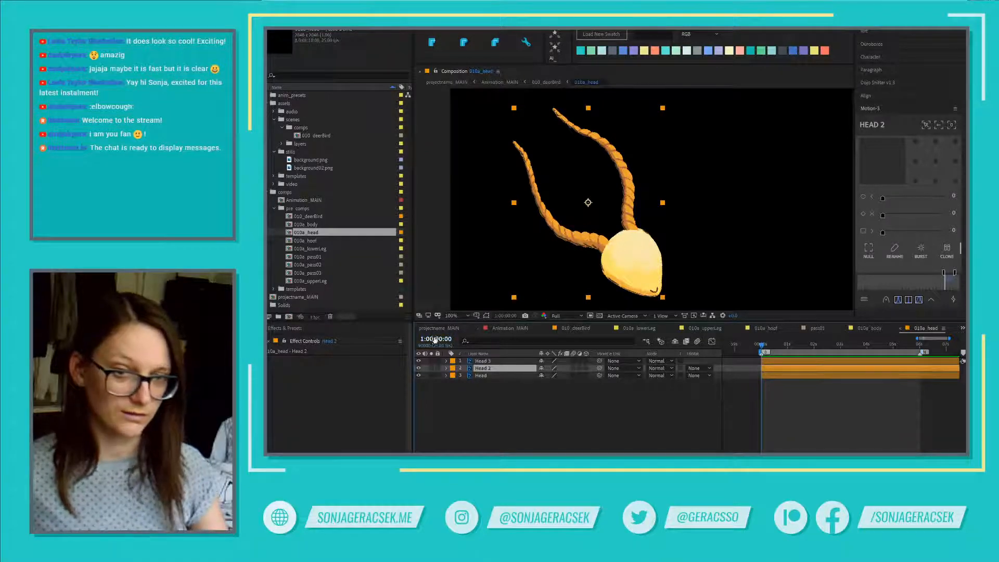
type("5")
key("Return")
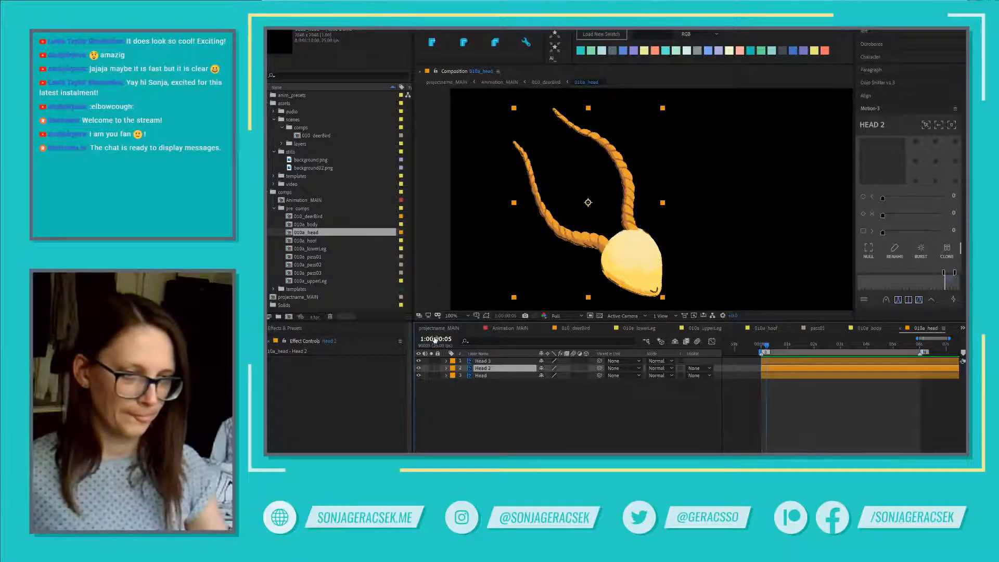
left_click(776, 376)
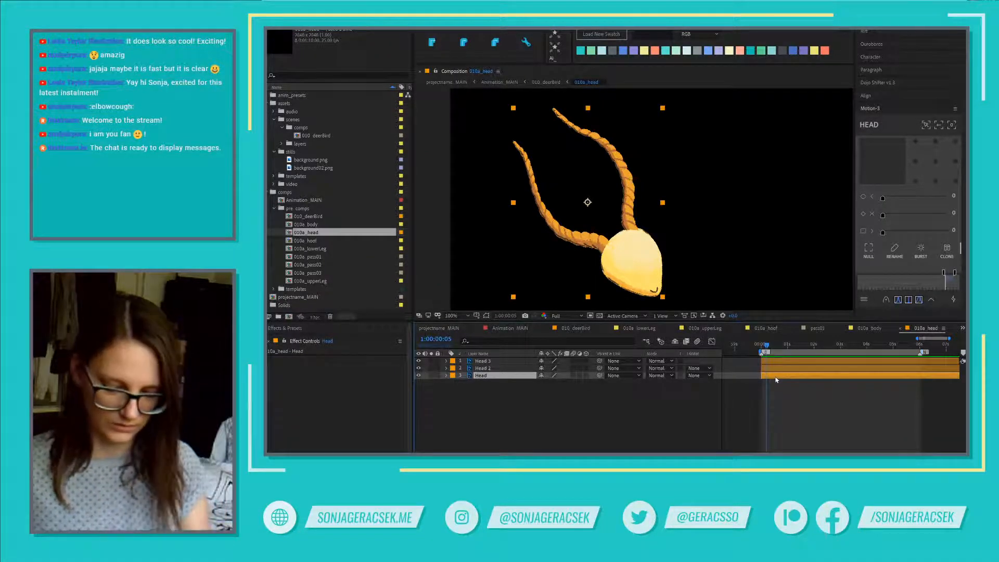
key("ctrl+shift+d")
scroll(765, 384, "up", 3)
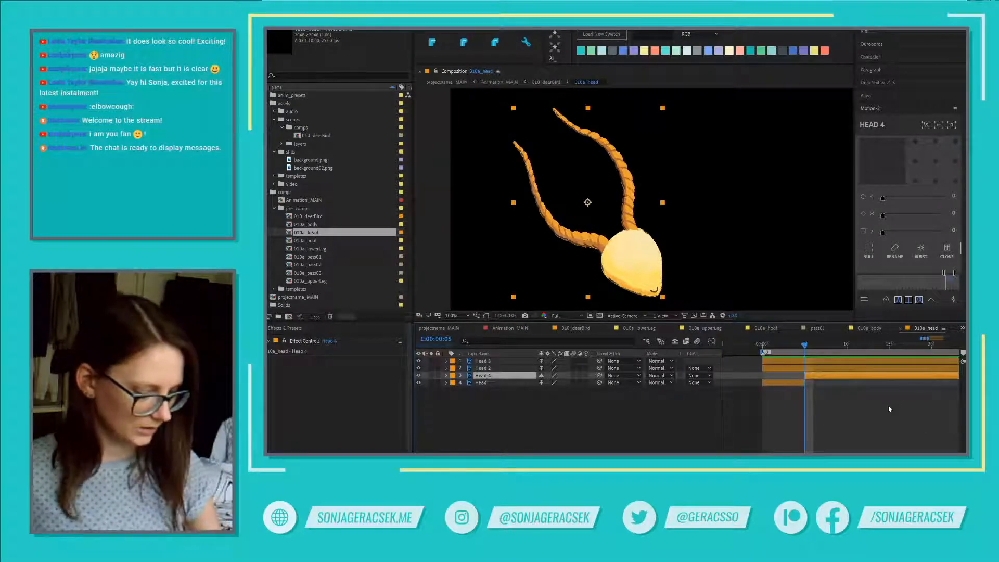
key("Delete")
- Trim the Head 2 layer's start to 1:00:00:05 and split it at 1:00:00:10
left_click(864, 369)
key("alt+bracketleft")
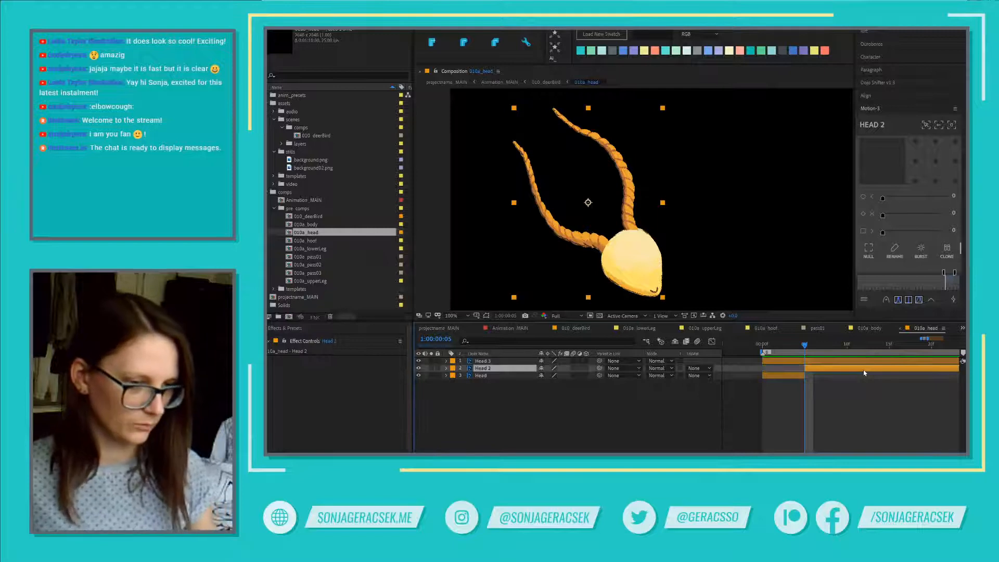
key("Page_Down")
key("Page_Down")
key("Page_Down")
key("Page_Down")
key("Page_Down")
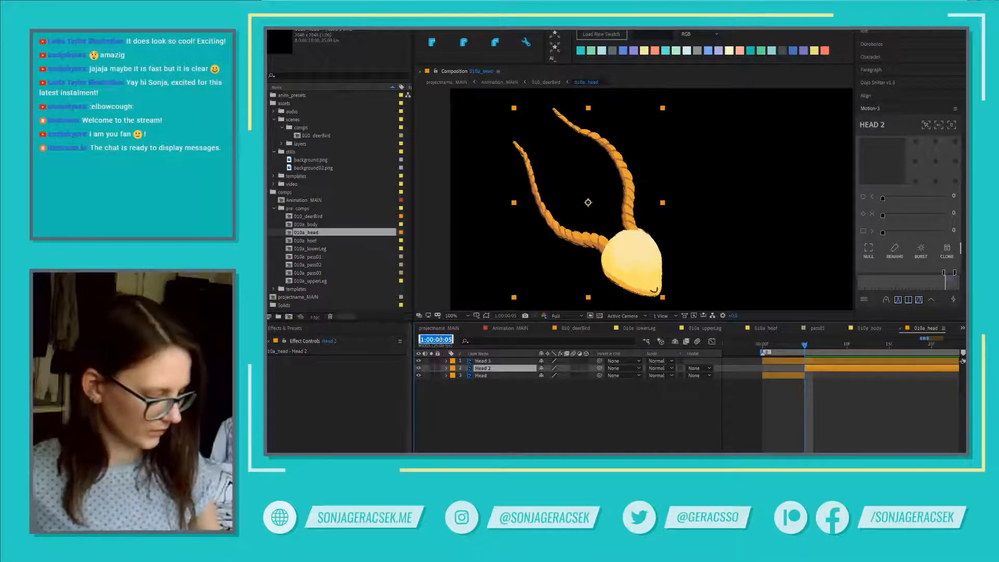
key("ctrl+shift+d")
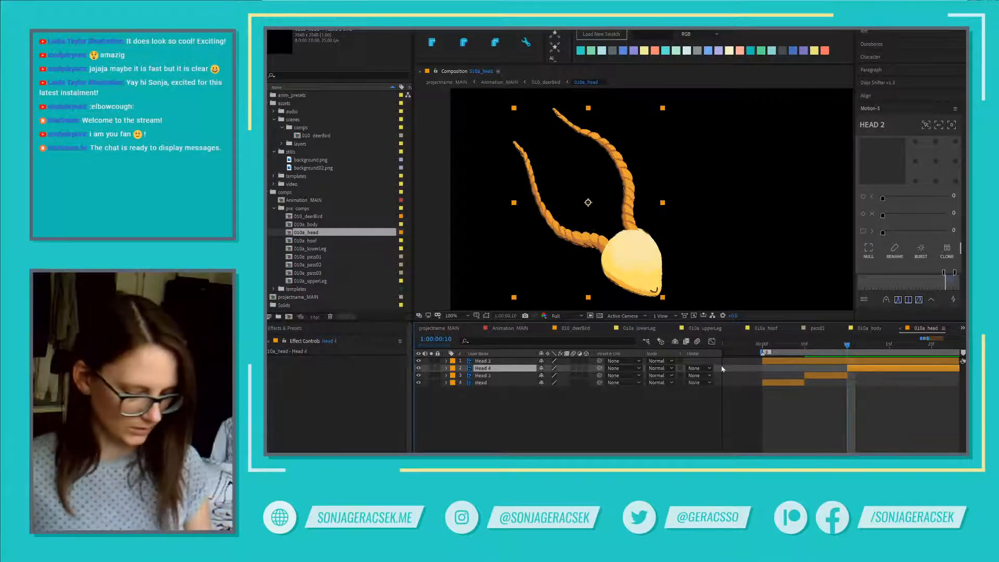
- Trim the Head 3 layer to run from 1:00:00:10 to 1:00:00:15, removing the remainder
left_click(892, 362)
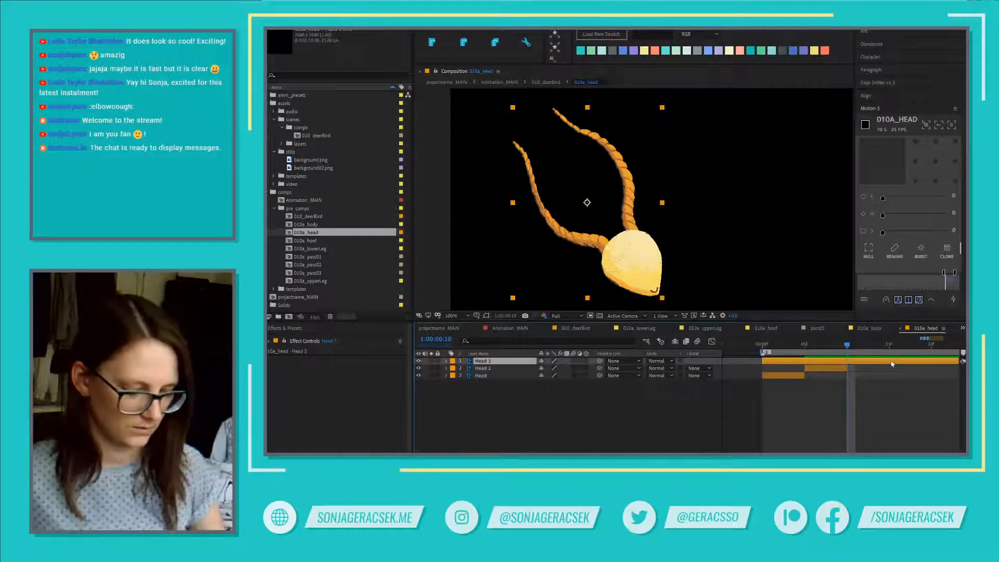
key("alt+bracketleft")
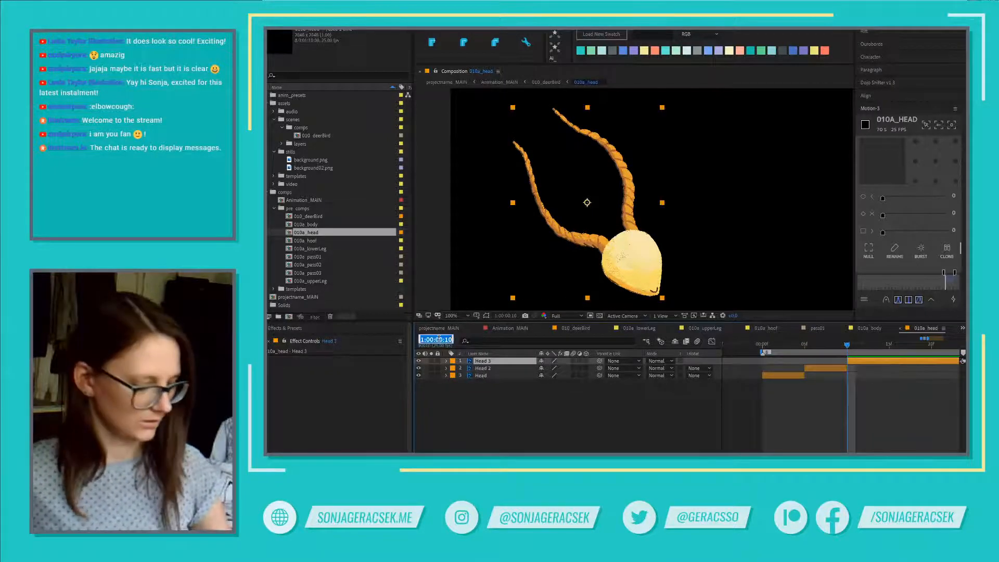
key("Page_Down")
key("Page_Down")
key("Page_Down")
key("Page_Down")
key("Page_Down")
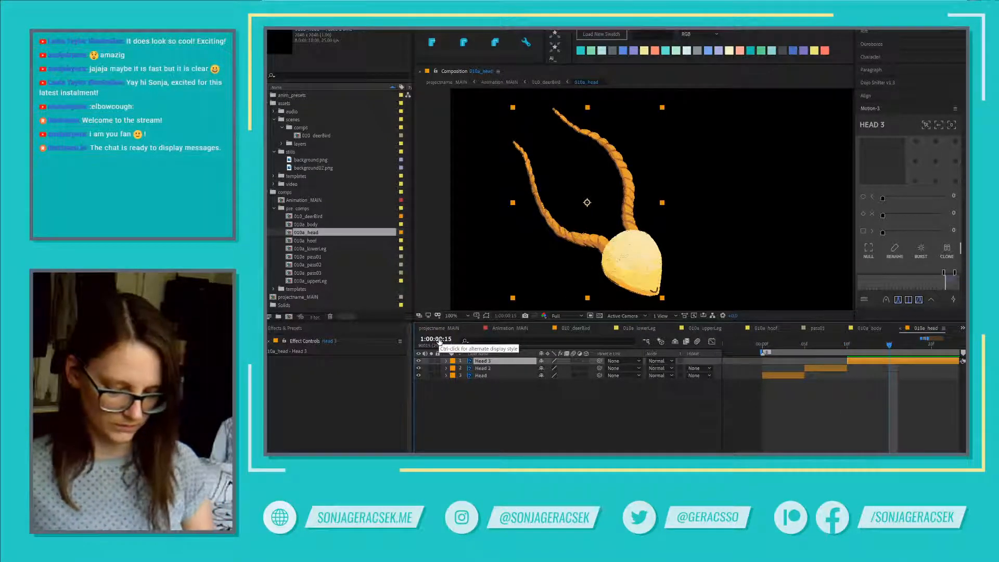
key("ctrl+shift+d")
key("Delete")
- End the 010a_head composition's work area at 1:00:00:15 and save the project
key("n")
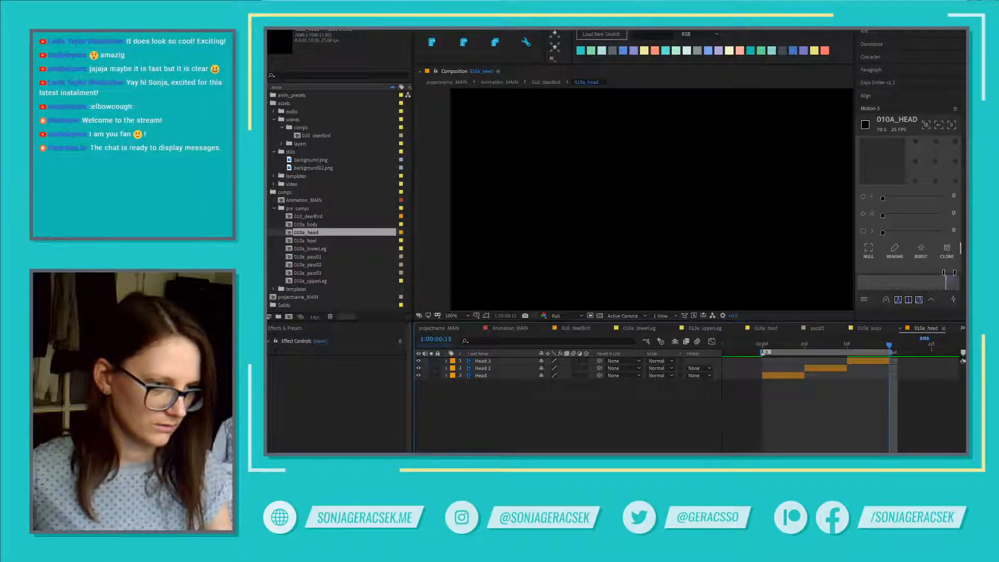
key("alt+KP_Multiply")
type("N")
key("Return")
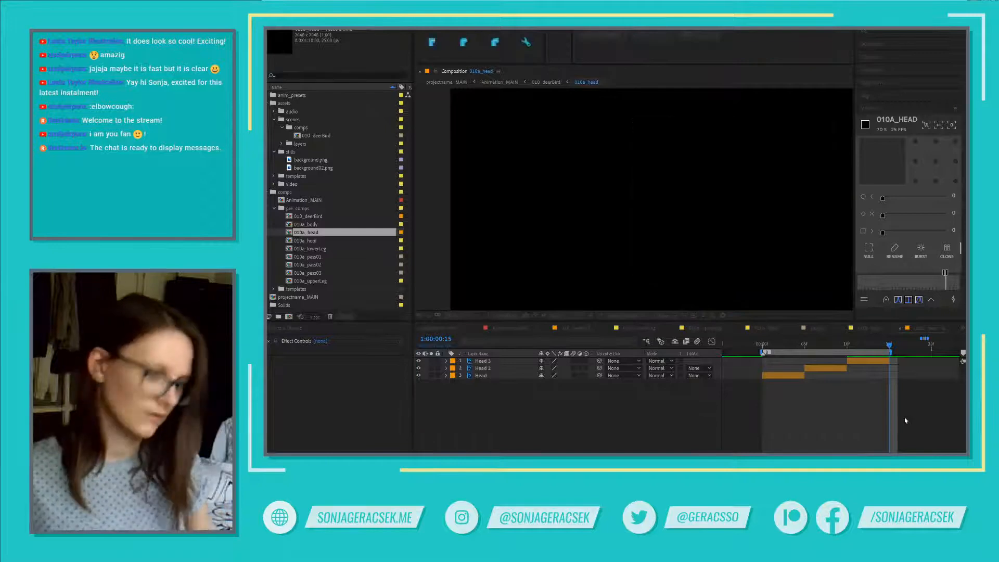
key("ctrl+s")
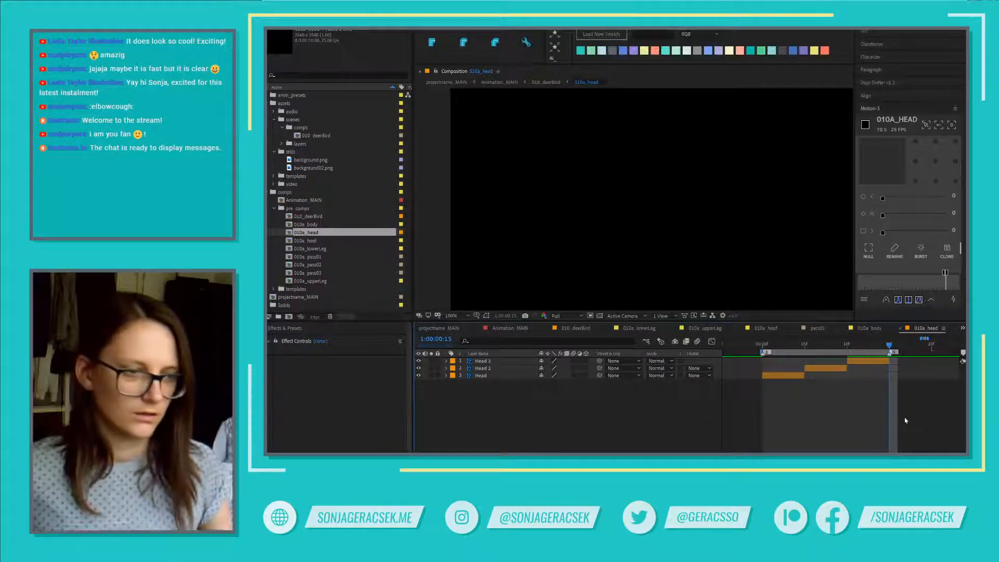
- Play back the head sequence in 010a_head and check the frame at 1:00:00:10 where Head 3 starts
key("space")
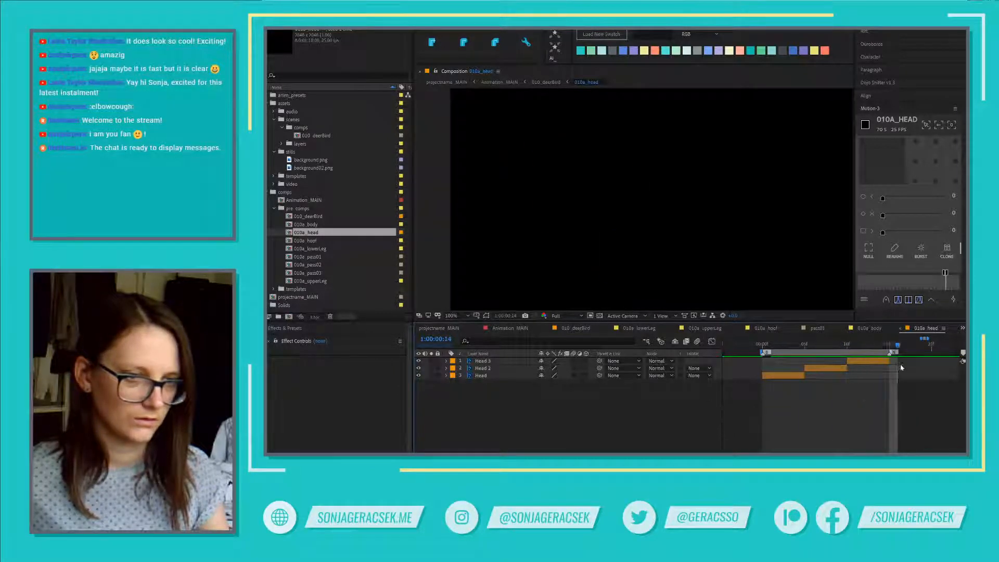
left_click(849, 360)
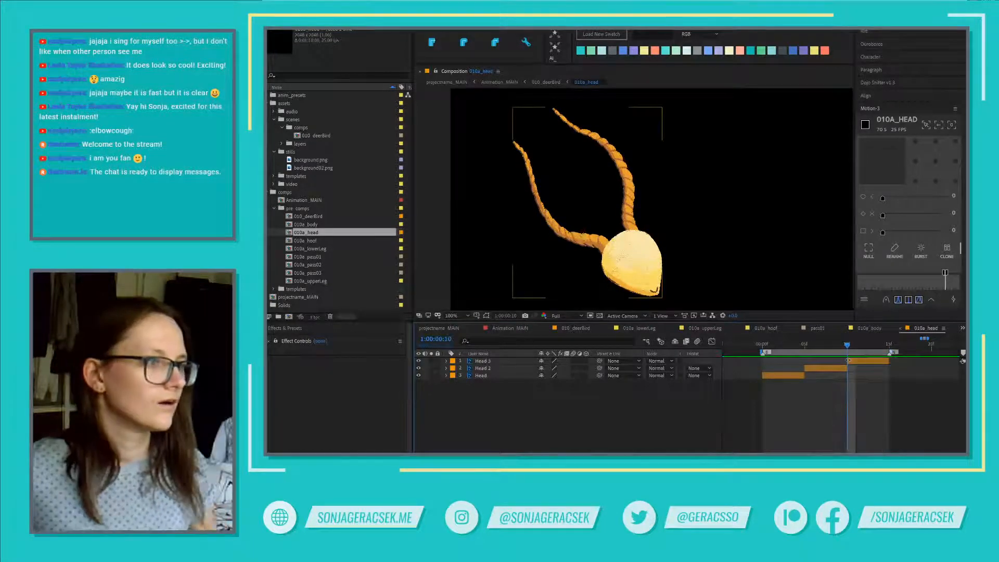
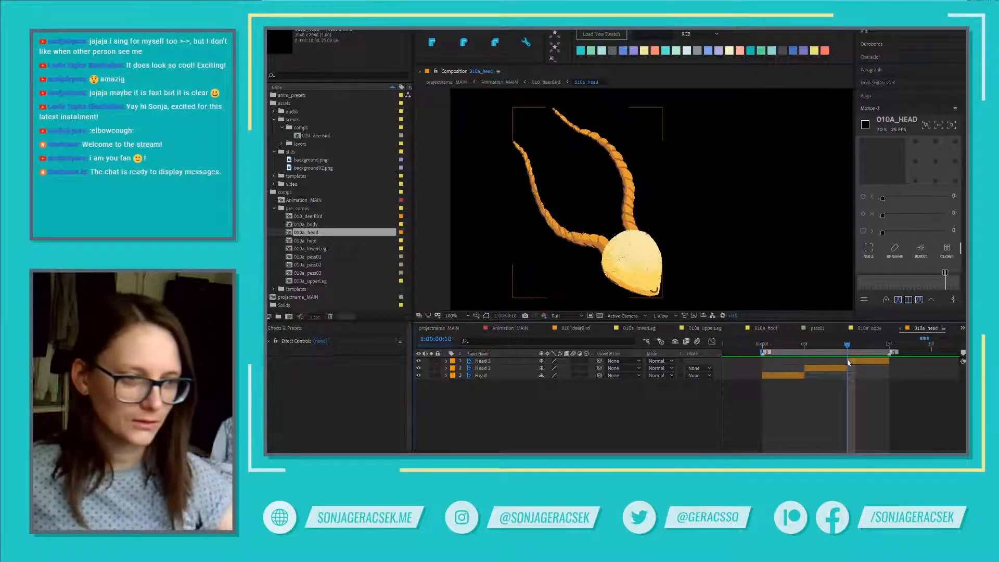
- In the 010_deerBird composition, copy the Time Remap keyframes from 010a_body to the 010a_head layer at 1:00:00:00
left_click(588, 329)
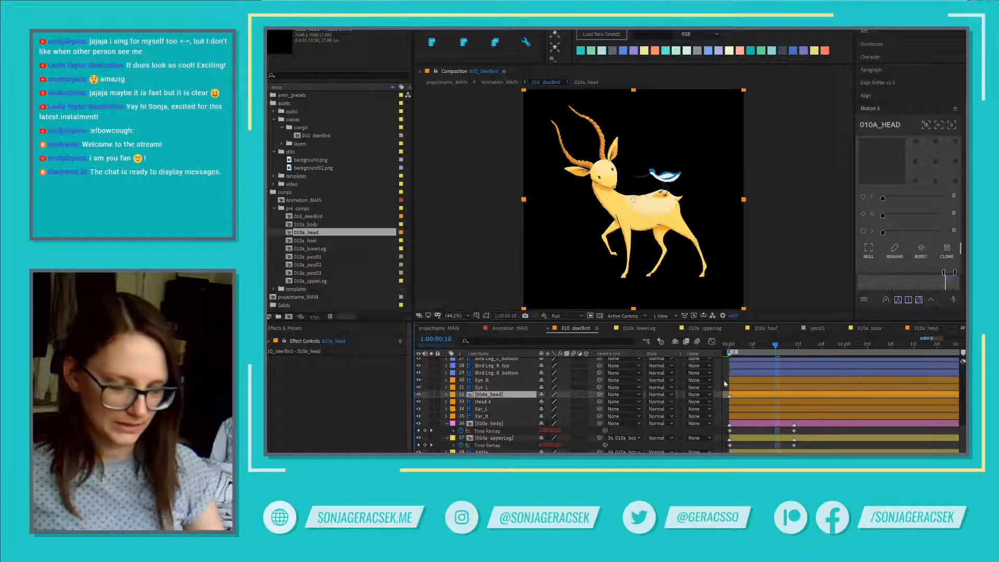
key("Home")
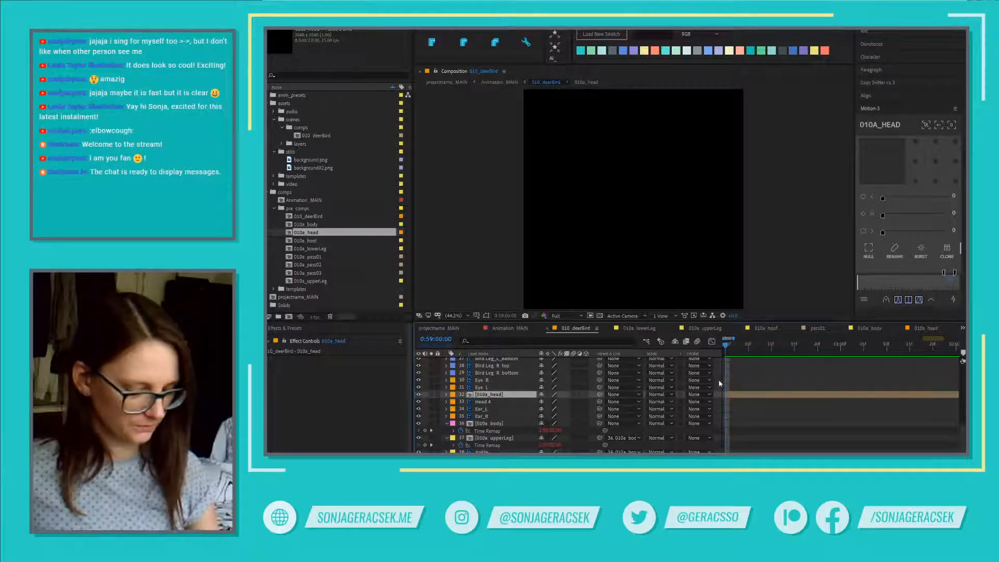
key("k")
left_click(489, 432)
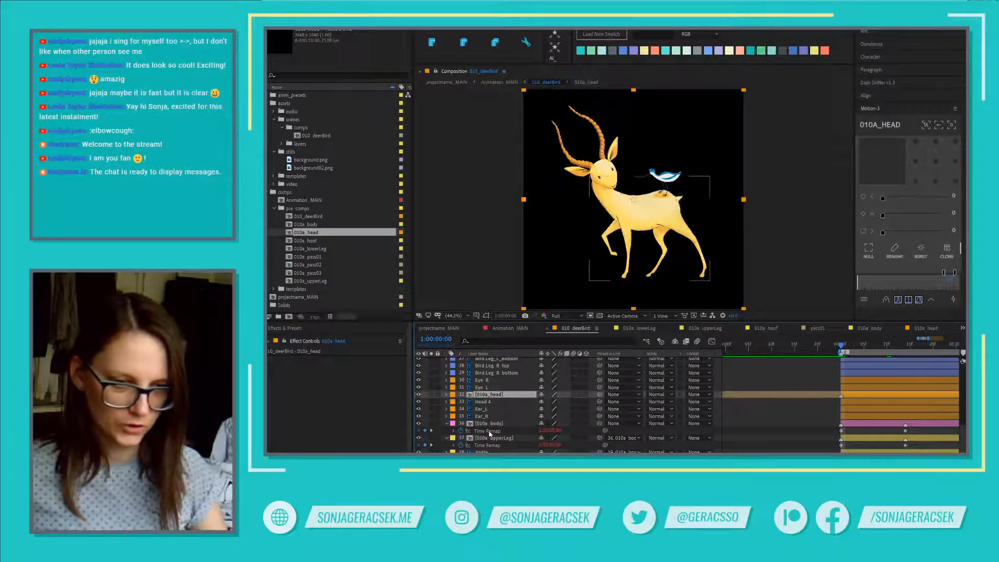
left_click(498, 396)
key("ctrl+v")
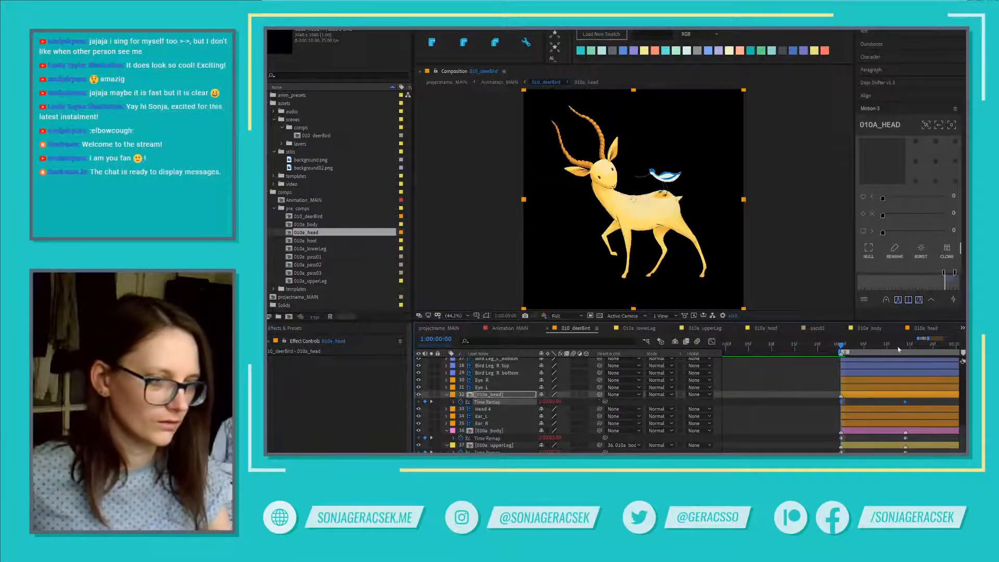
- Check the head's time remapping at 1:00:00:14 against the 010a_body layer and examine the antelope up close
left_click(906, 347)
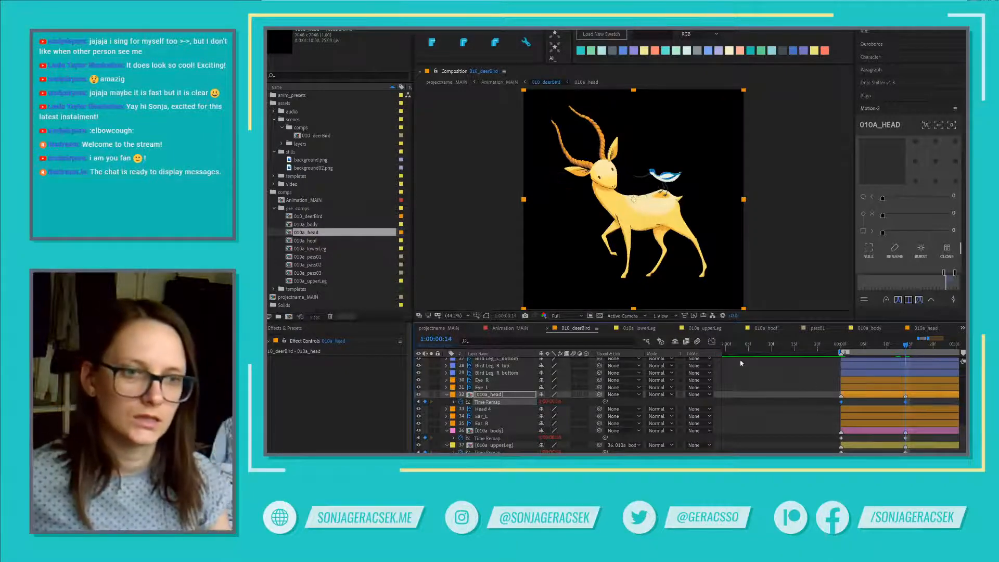
scroll(765, 385, "down", 4)
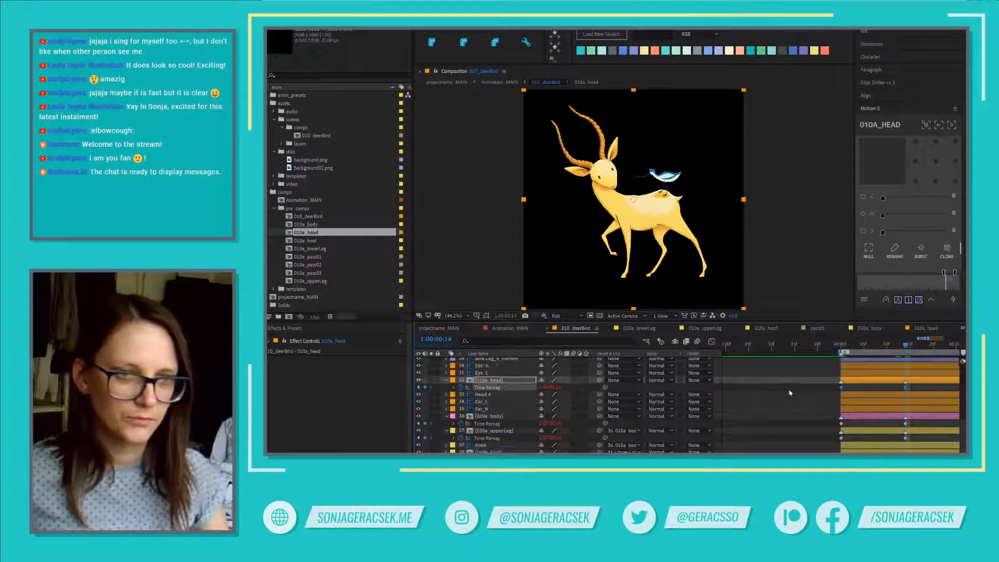
scroll(592, 173, "up", 3)
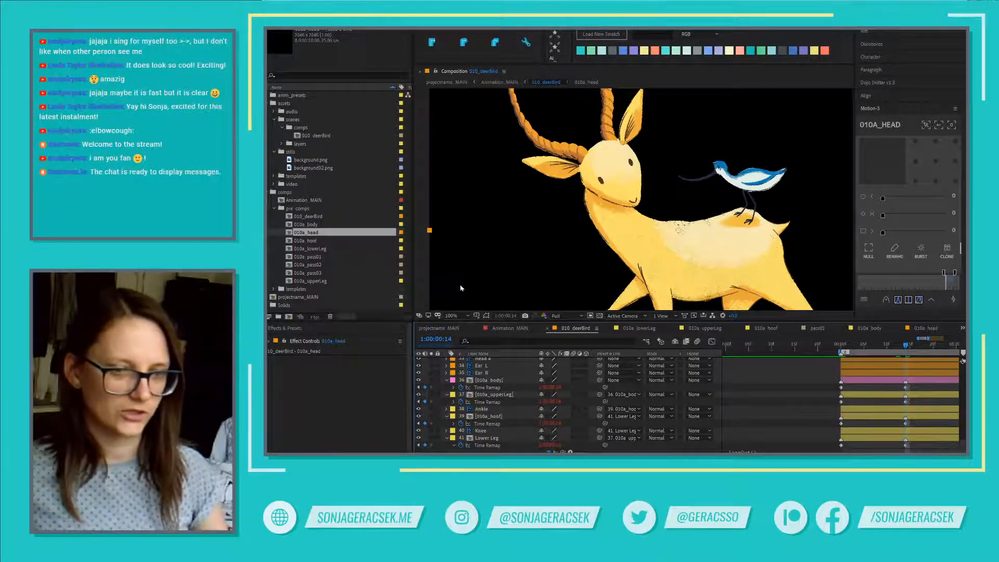
left_click(497, 382)
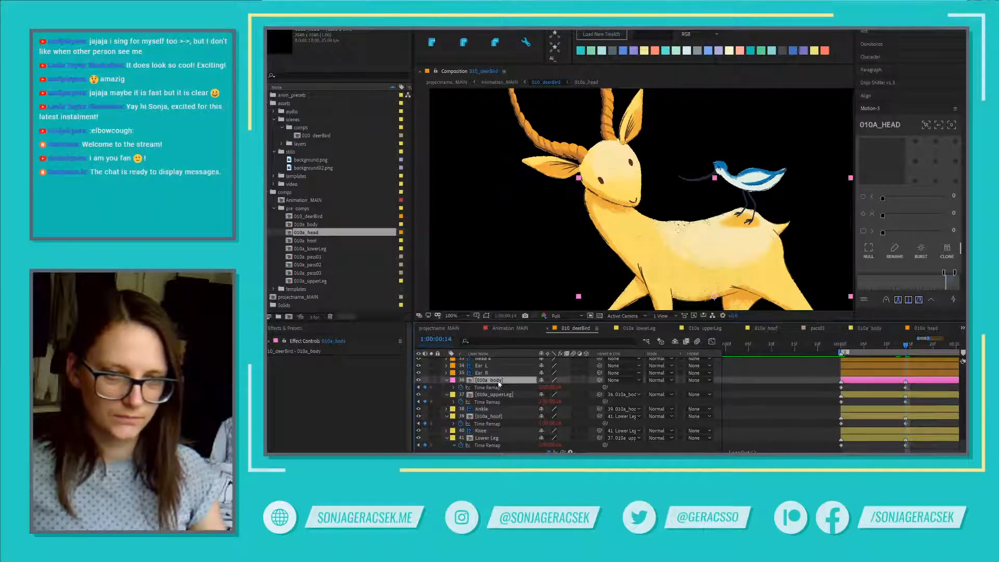
scroll(499, 384, "up", 2)
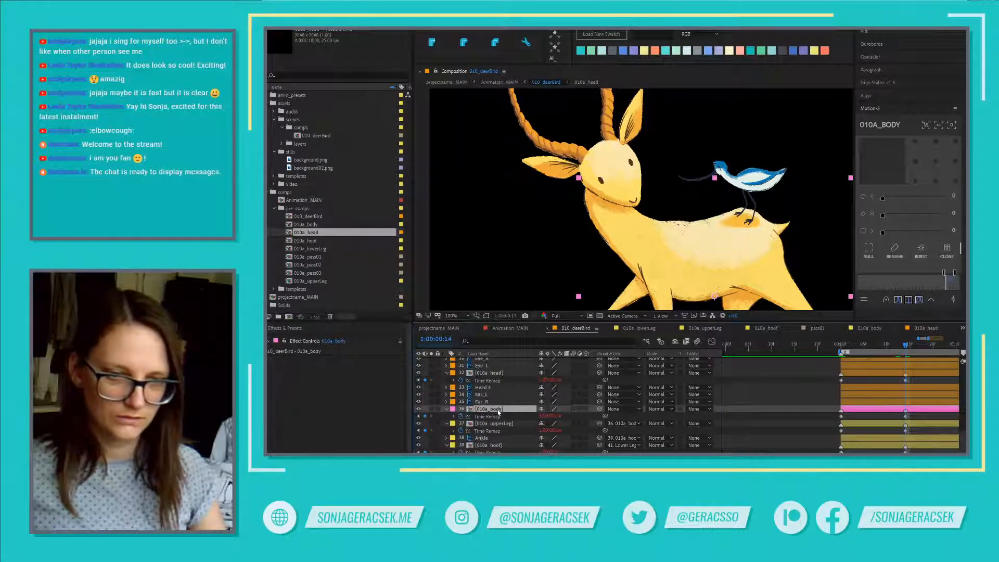
left_click(495, 373)
scroll(498, 388, "up", 1)
scroll(498, 387, "up", 1)
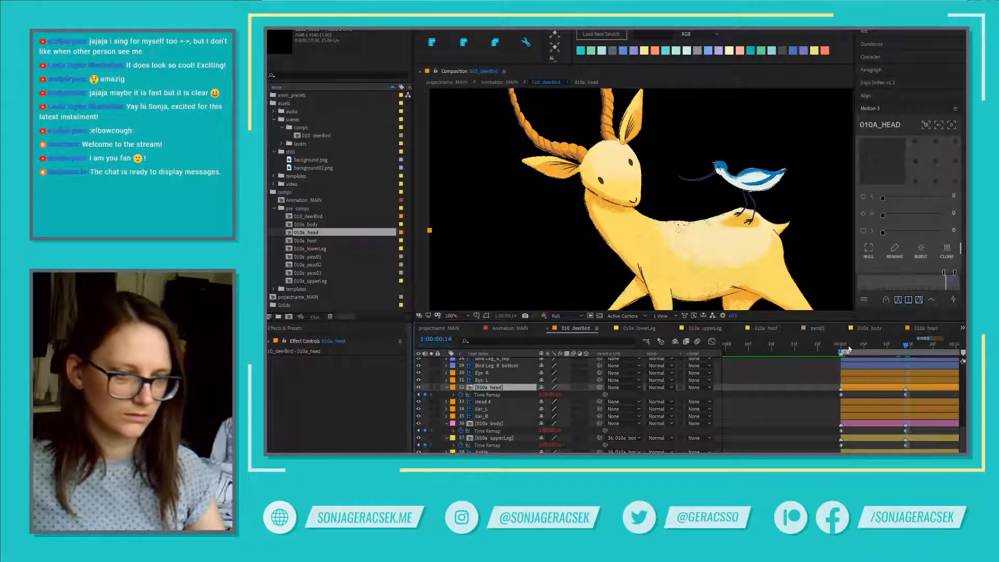
- Switch to Photoshop and make the hidden layers of the illustration visible again
left_click(700, 452)
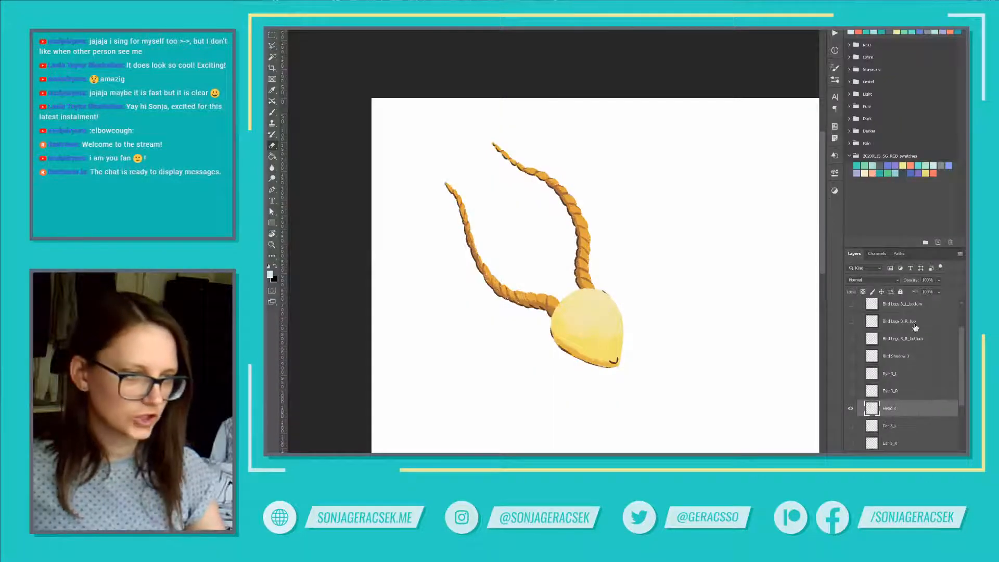
scroll(873, 375, "up", 2)
left_click_drag(850, 318, 841, 412)
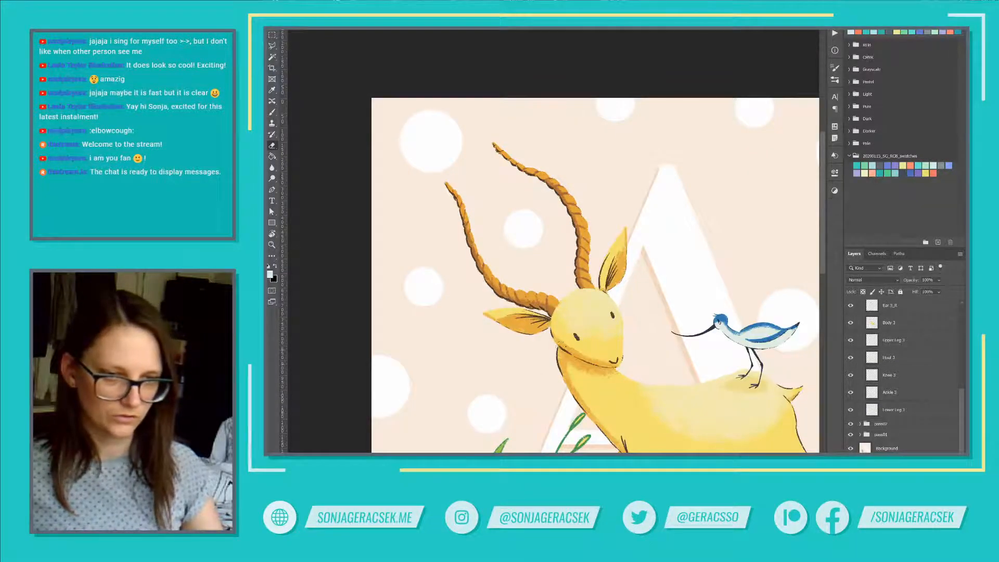
- Compare the antelope's head and ears between the Photoshop illustration and the After Effects composition
key("alt+Tab")
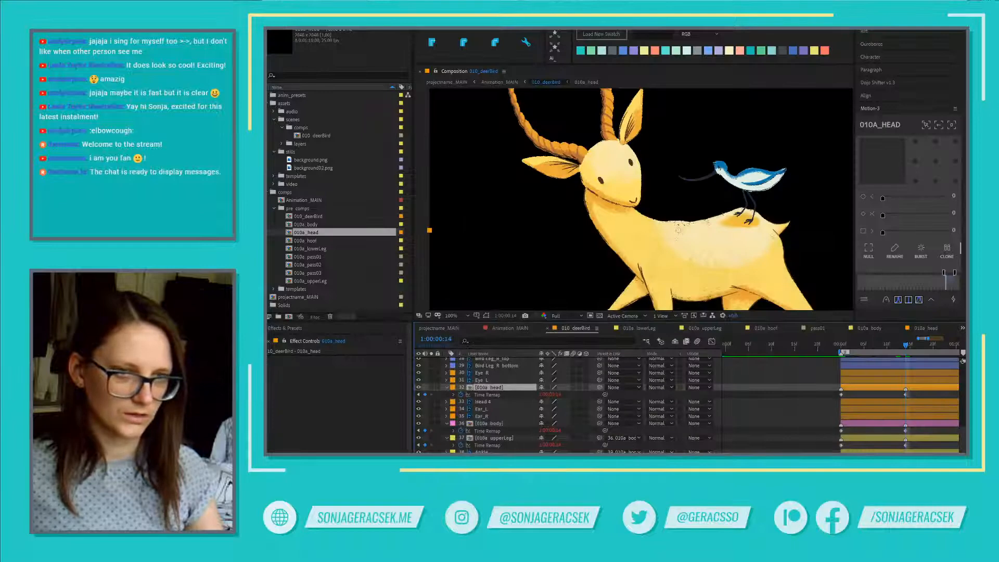
key("alt+Tab")
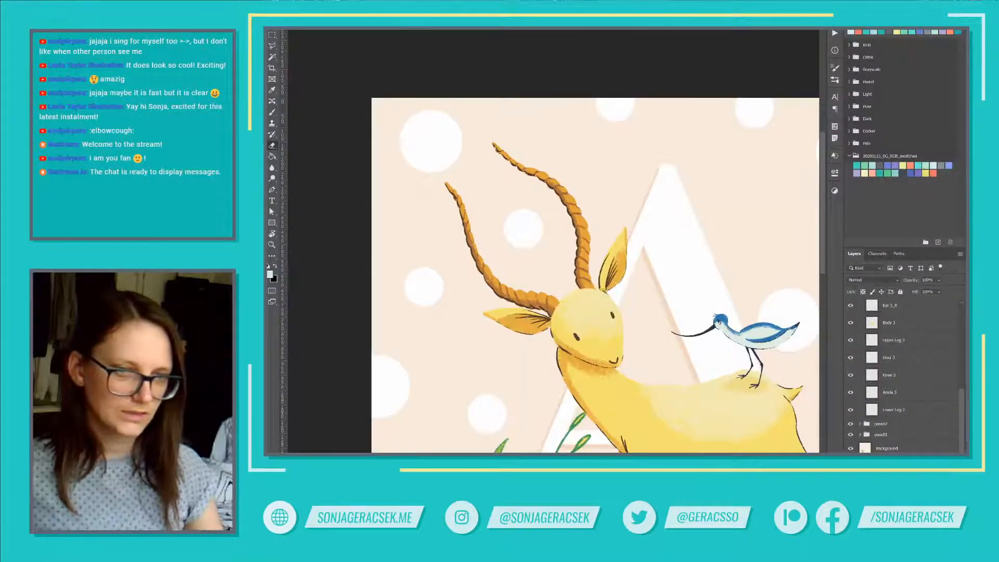
key("alt+Tab")
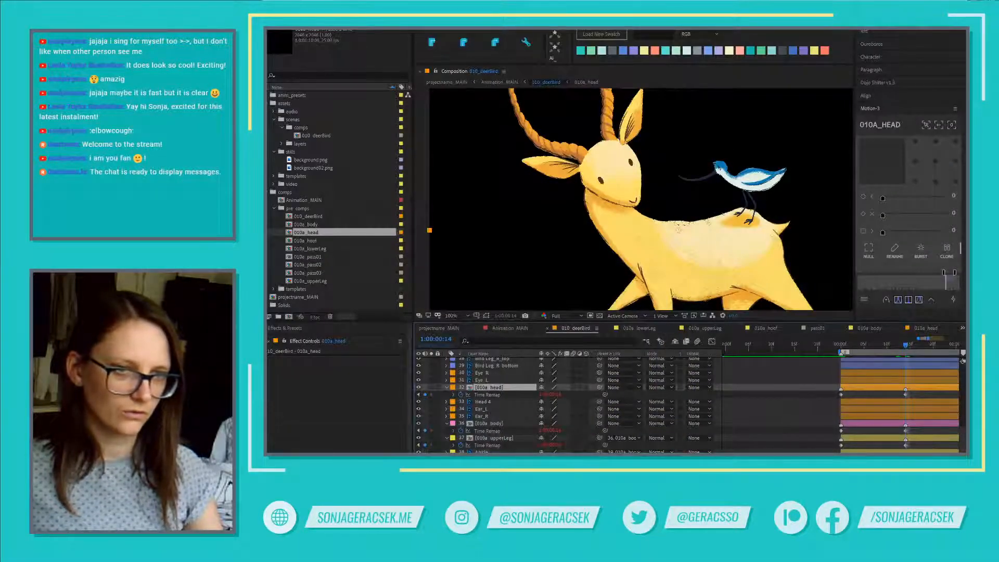
key("alt+Tab")
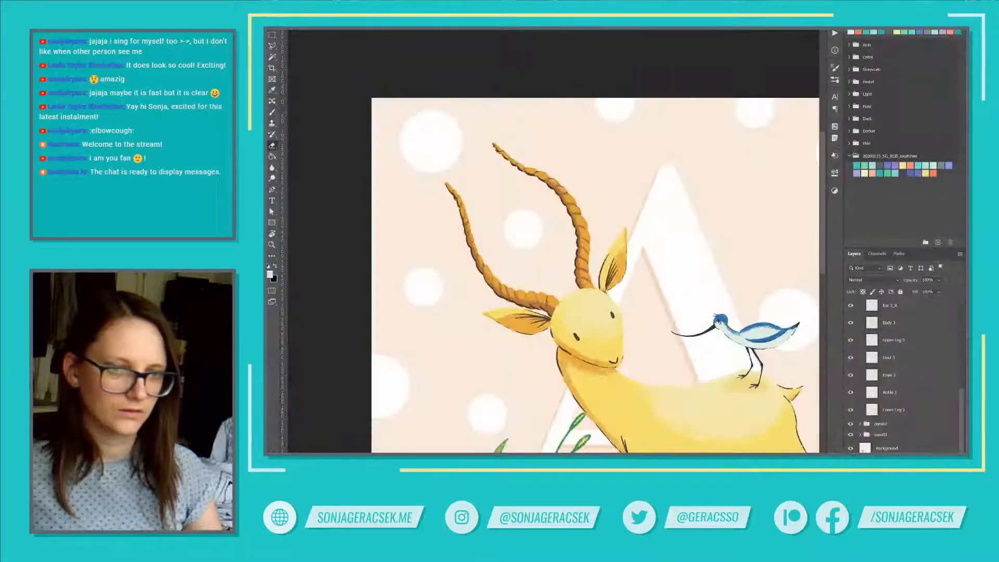
key("alt+Tab")
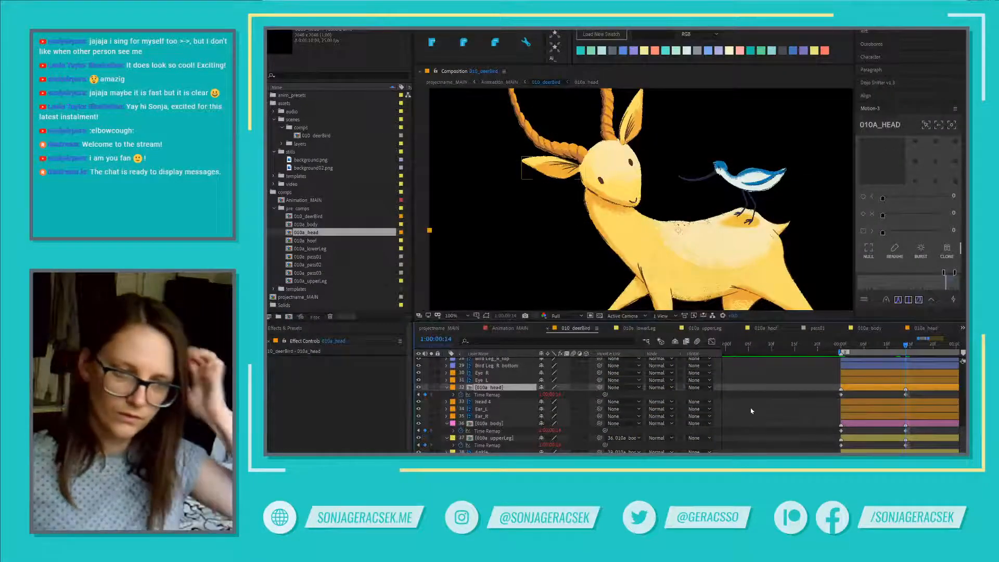
- Preview the 010_deerBird animation to check the head loop
left_click(784, 411)
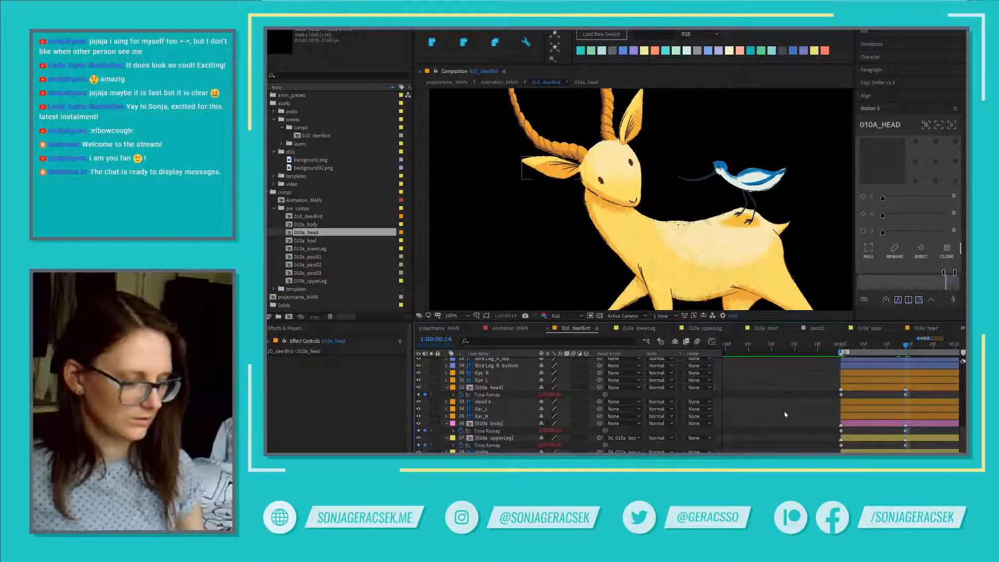
key("space")
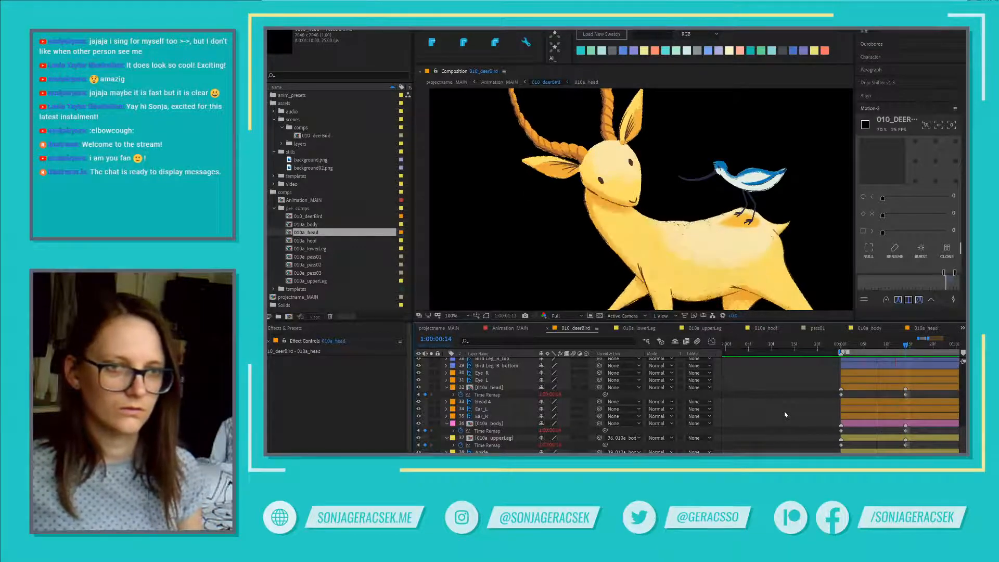
key("space")
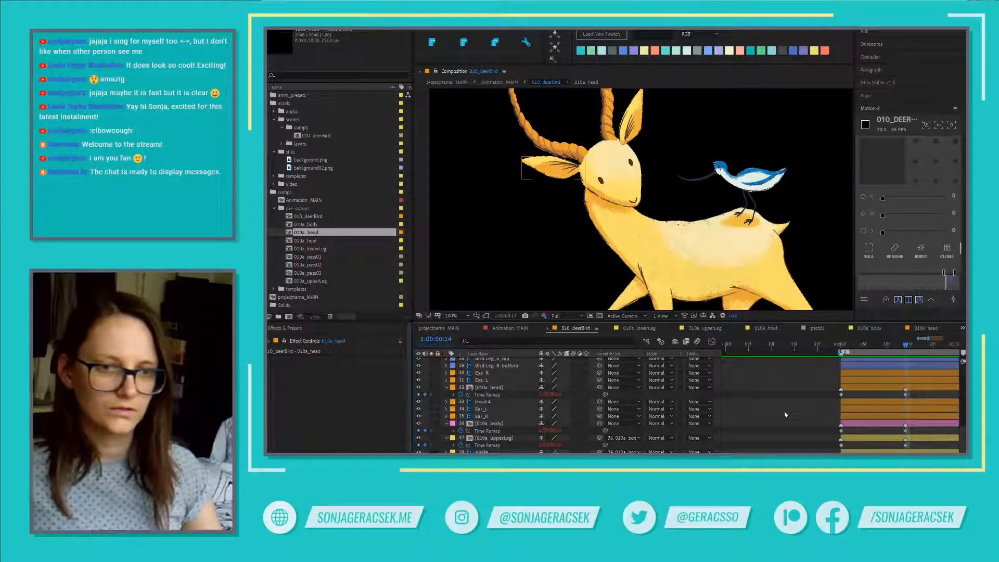
- Delete the Head 4 layer from 010_deerBird and preview the animation without it
left_click(484, 402)
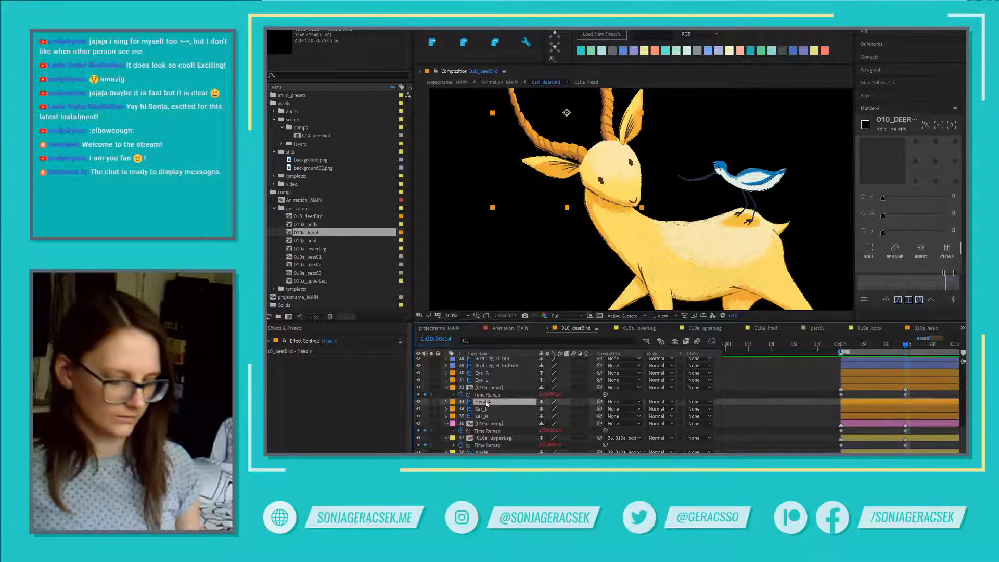
key("Delete")
key("space")
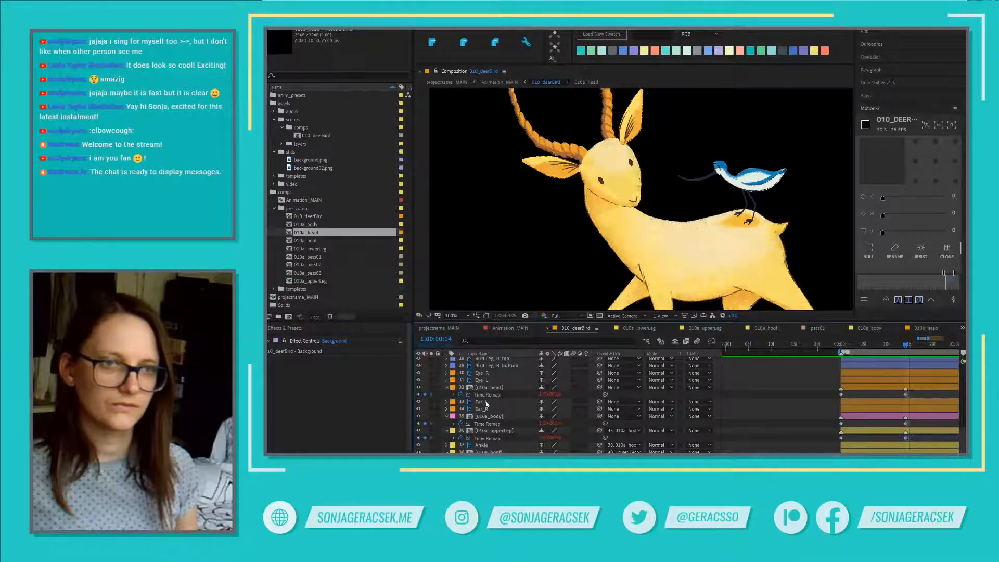
key("space")
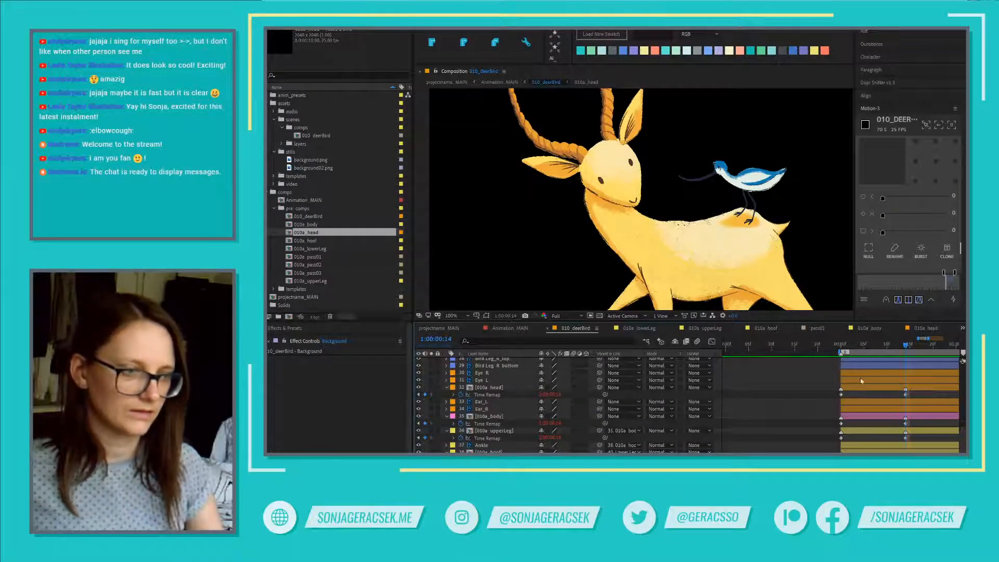
- Scrub between 1:00:00:00 and 1:00:00:14 to examine the antelope's body and leg texture changes
left_click_drag(844, 348, 906, 352)
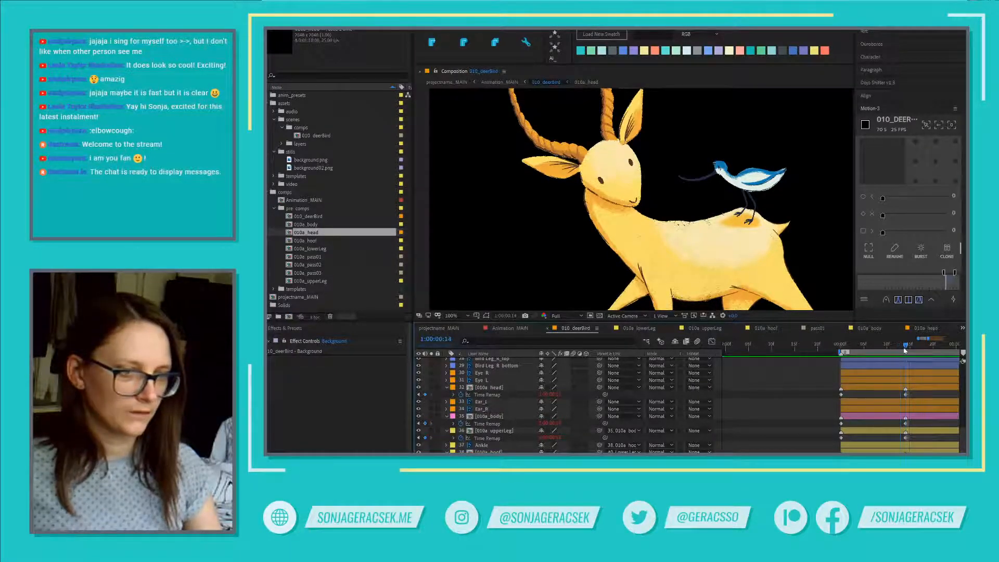
left_click_drag(797, 295, 767, 215)
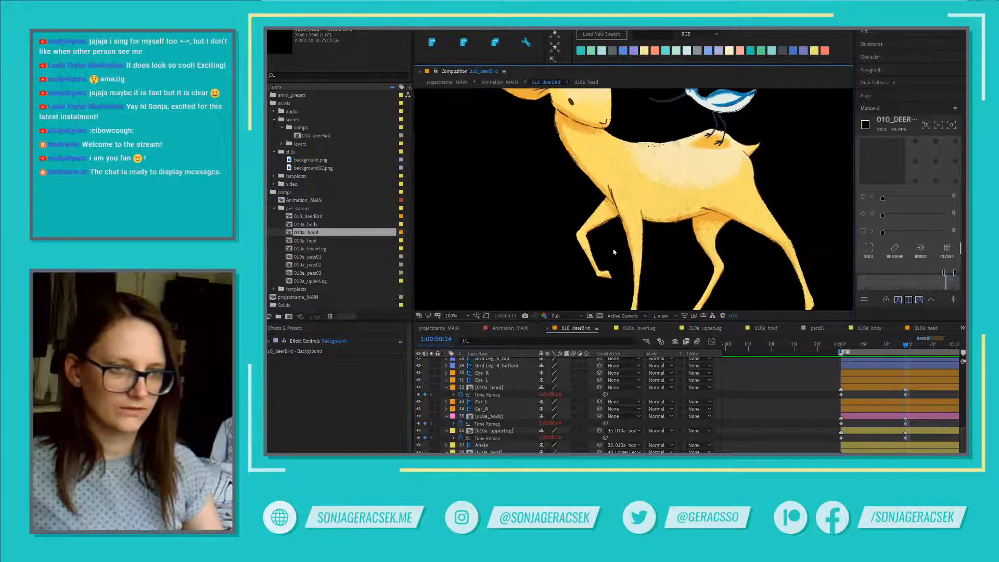
left_click(915, 418)
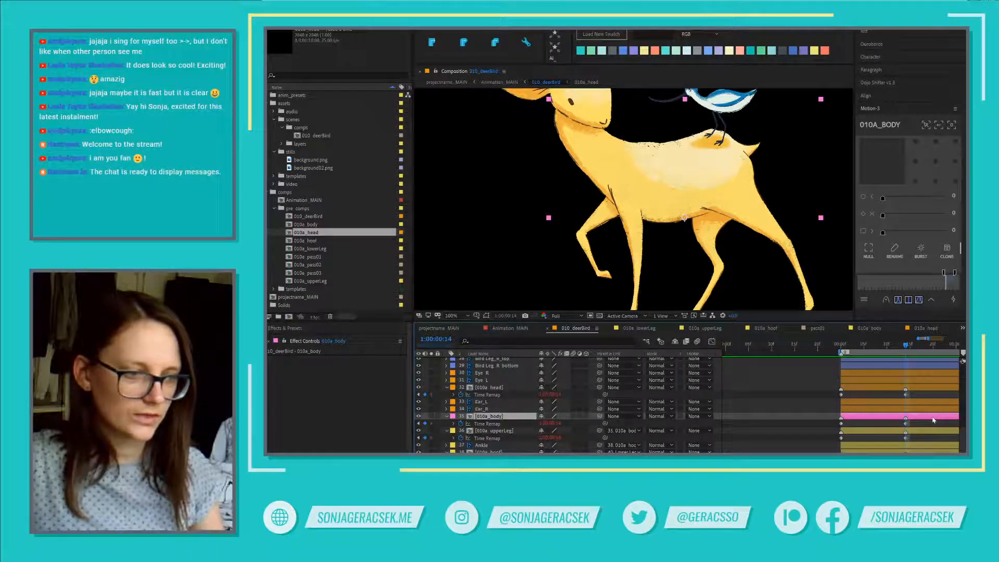
mouse_move(907, 348)
left_mouse_down()
mouse_move(820, 353)
mouse_move(906, 349)
left_mouse_up()
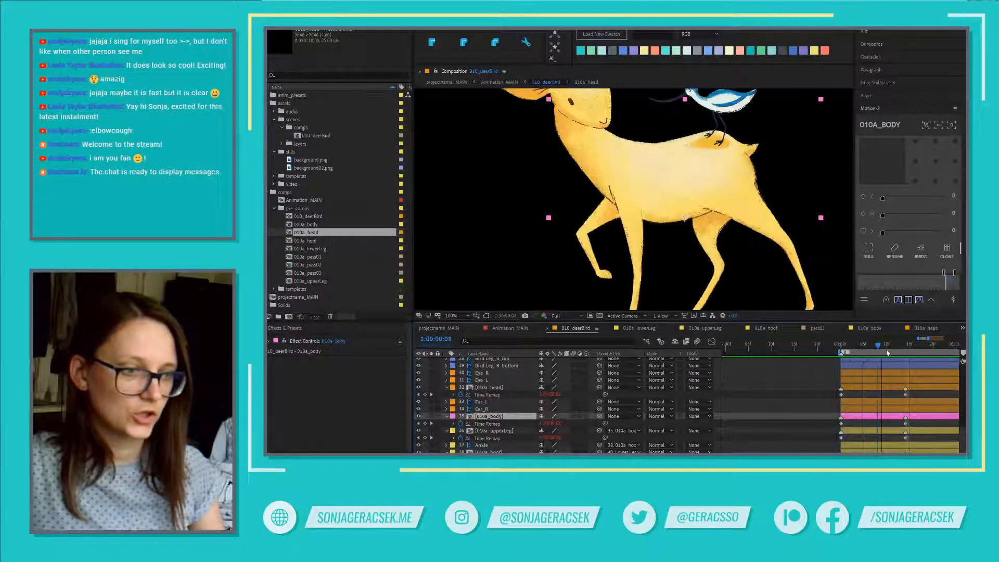
left_click(764, 445)
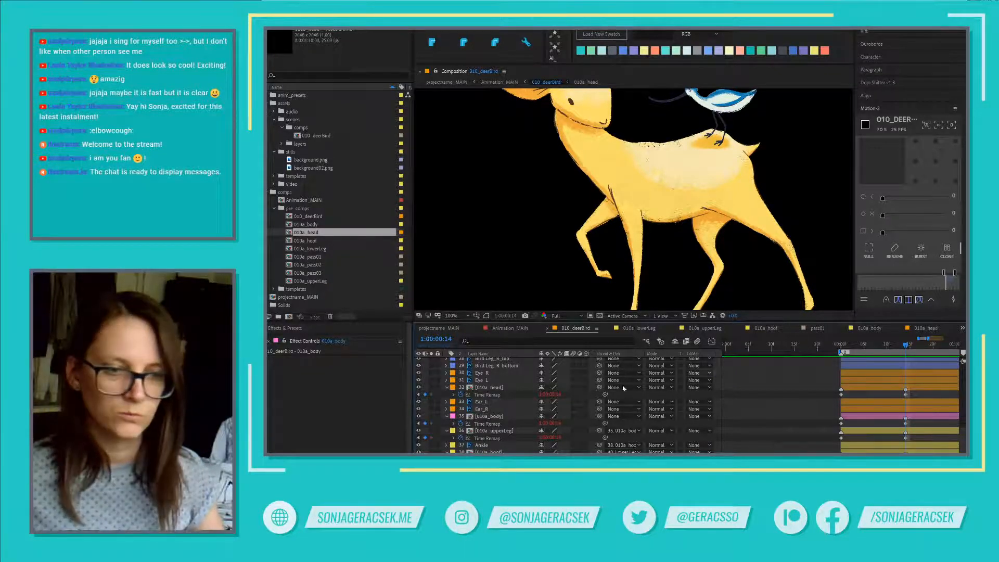
- Select the Ear_L, Ear_R, Ear 2_L and Ear 3_L layers at the timeline start to check which ear each one covers
key("Home")
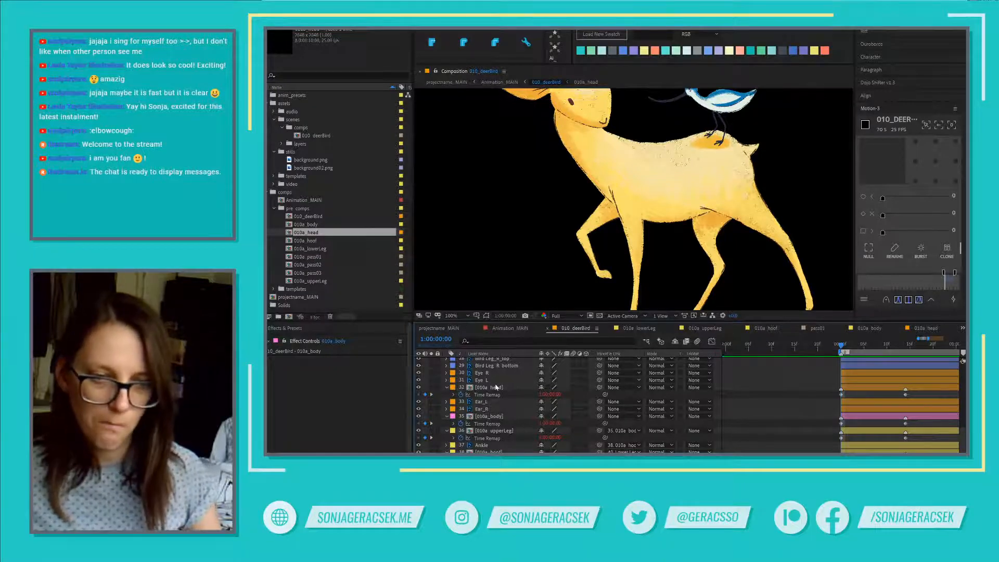
scroll(496, 408, "up", 1)
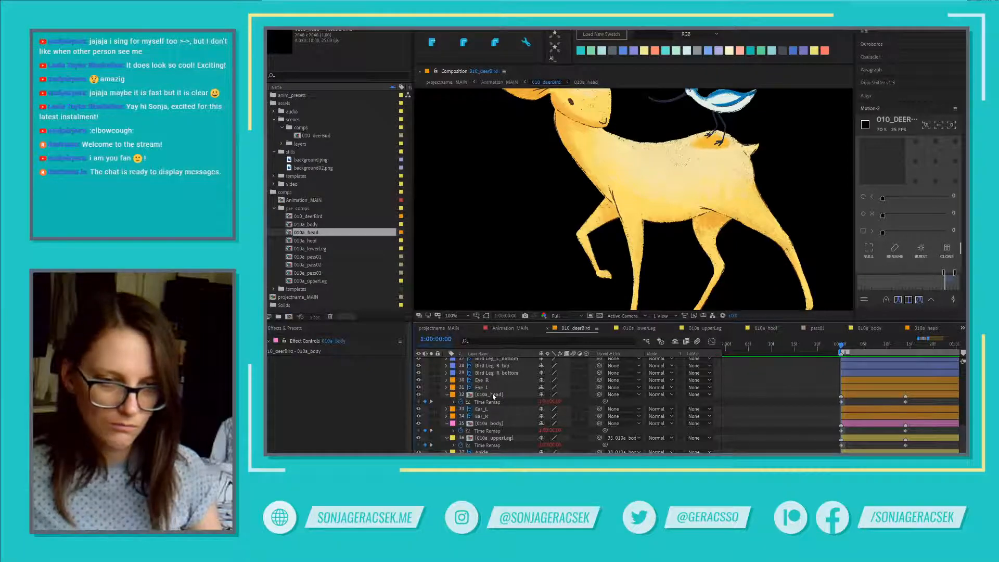
left_click(484, 409)
left_click(497, 416, "shift")
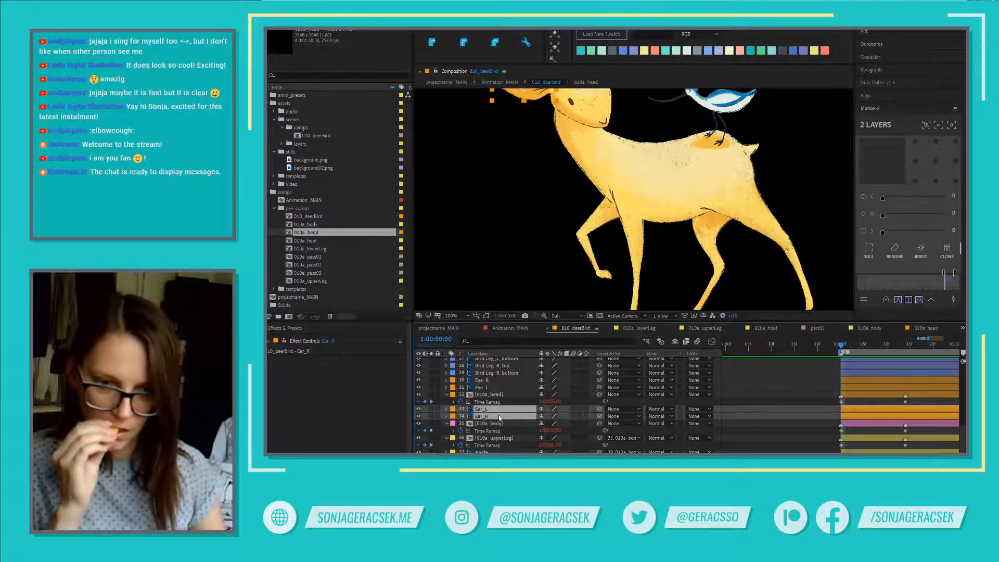
left_click(499, 416)
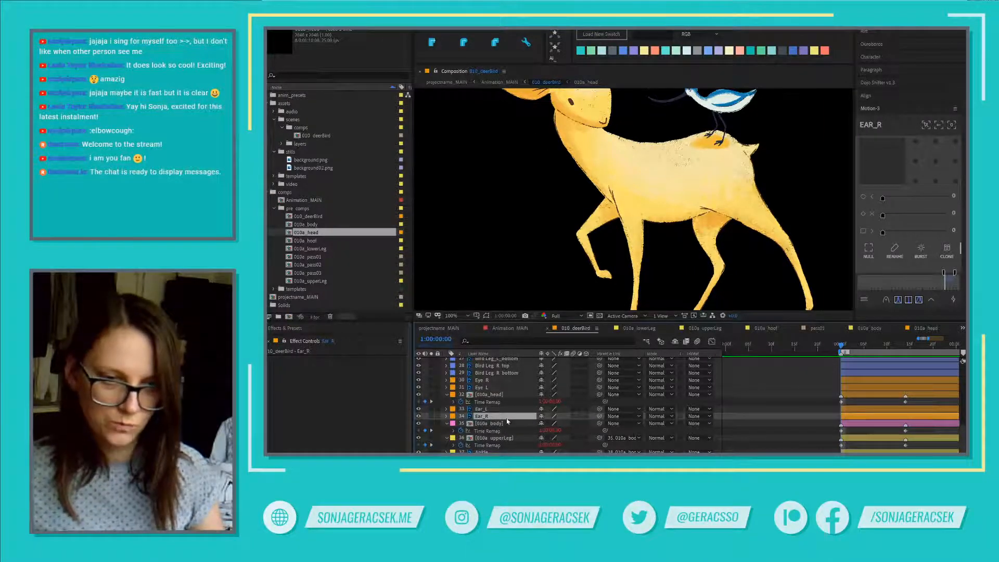
scroll(507, 421, "up", 4)
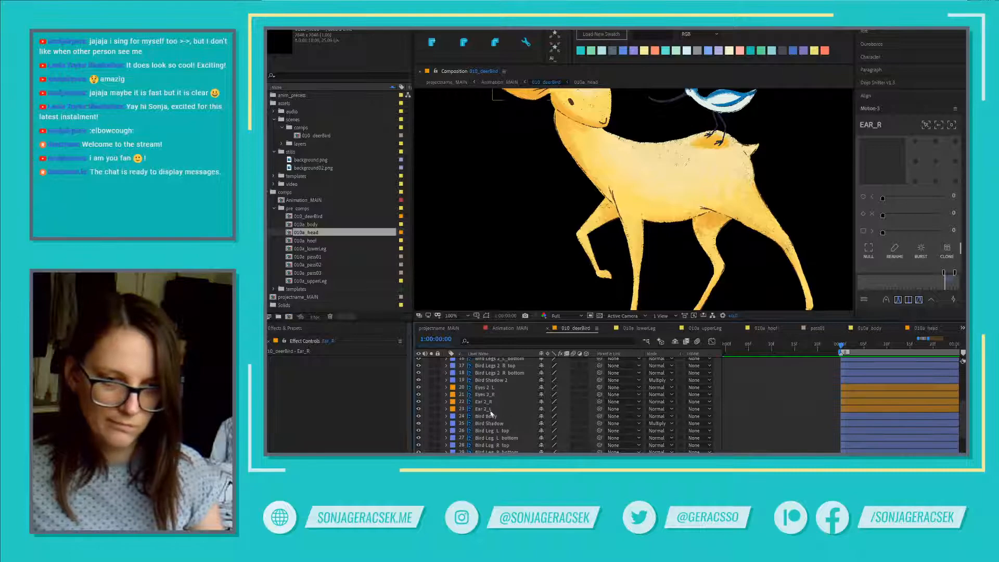
left_click(494, 409, "ctrl")
scroll(504, 407, "up", 4)
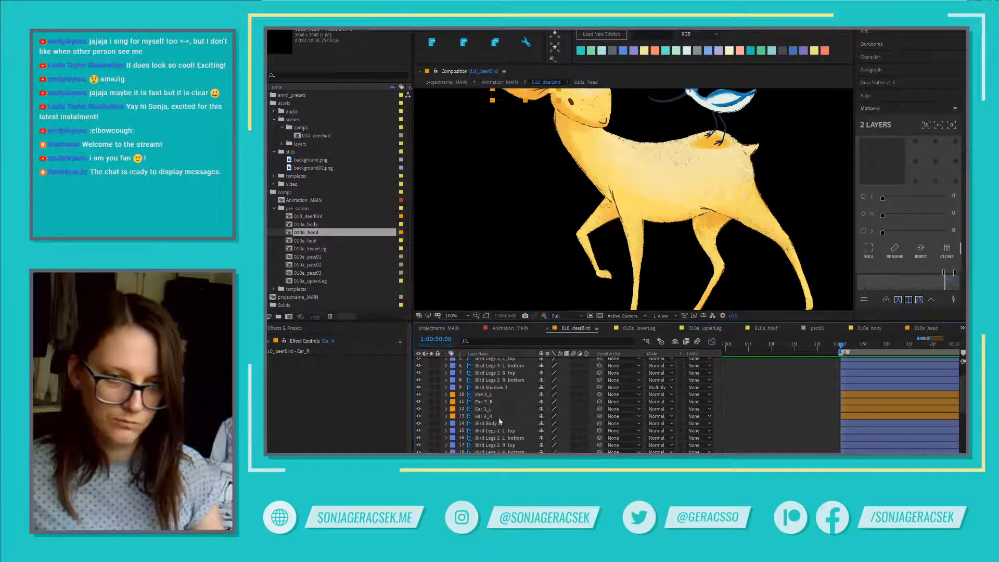
left_click(491, 411, "ctrl")
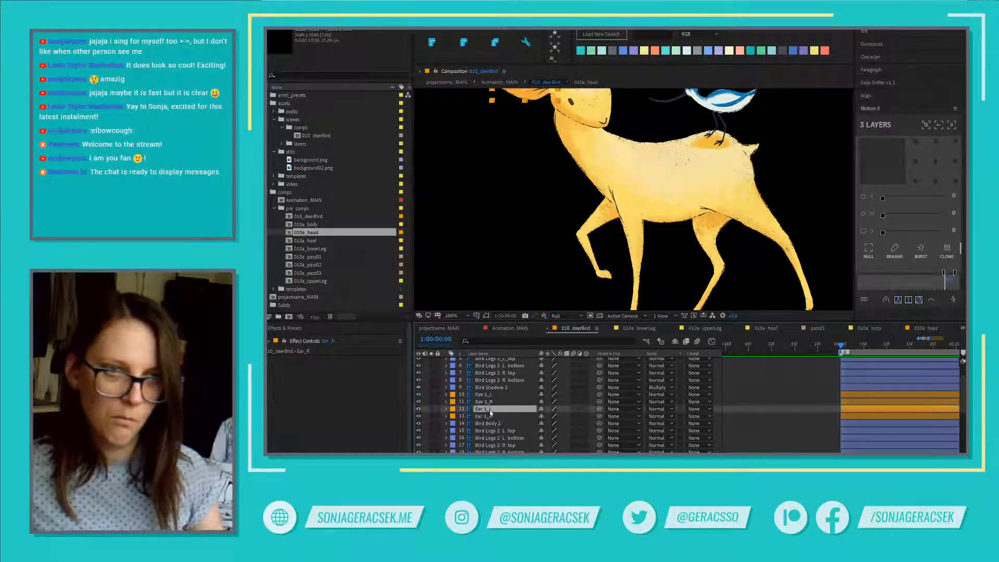
scroll(629, 217, "down", 2)
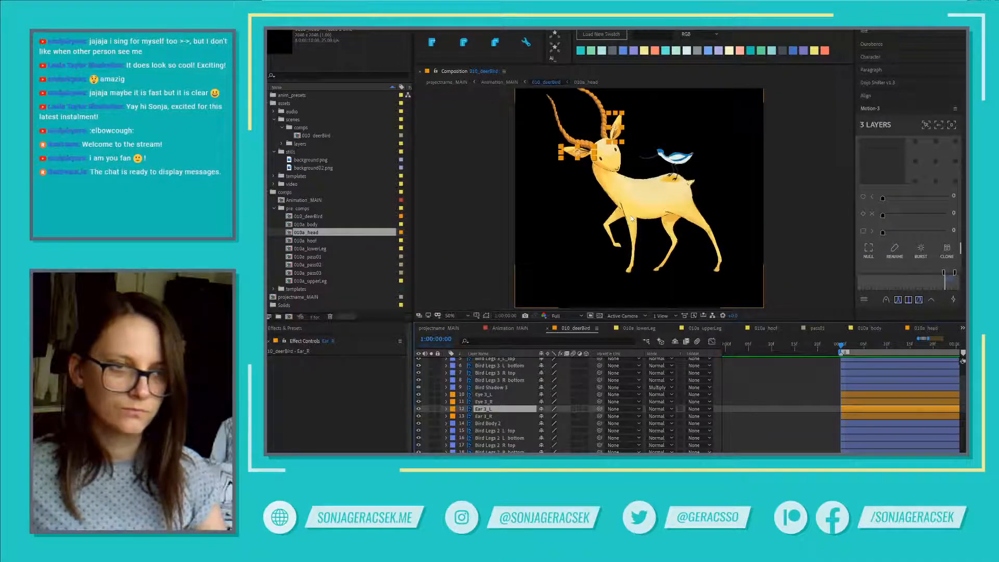
- Move the Ear 3_L layer below Ear 3_R in the layer stack
left_click(490, 410)
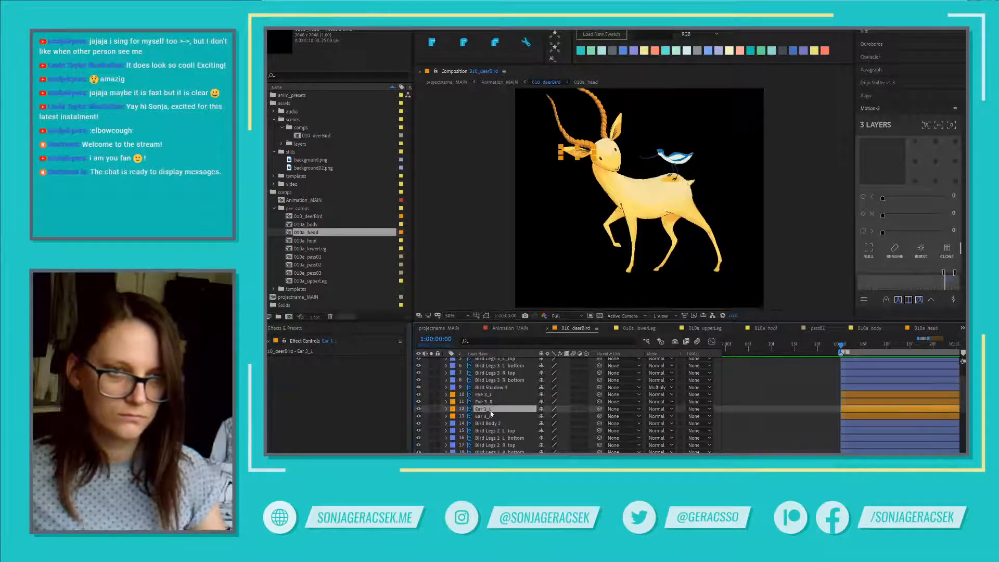
left_click(489, 417)
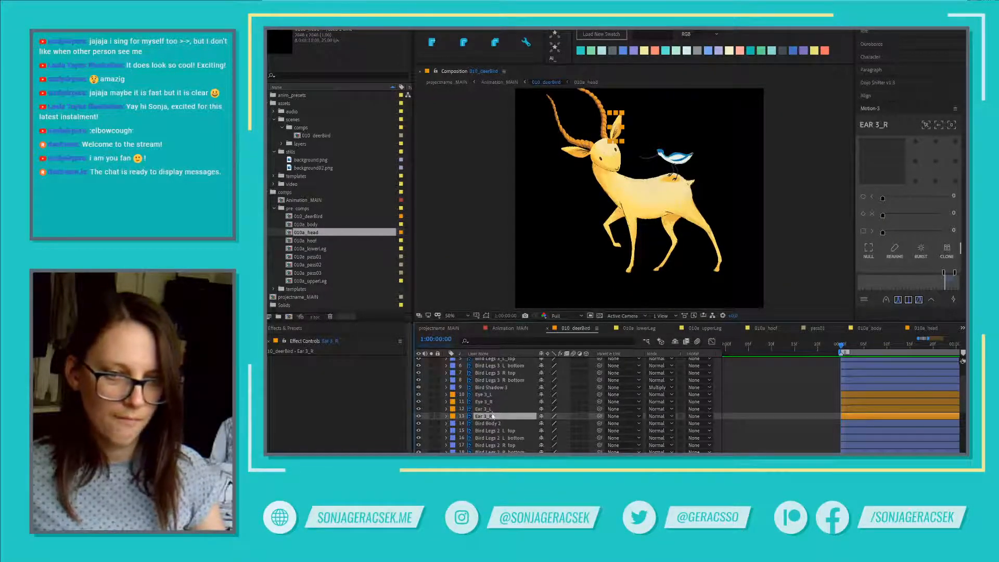
left_click_drag(491, 409, 492, 422)
- Check the Ear 2_L layer against its ear and move the Ear_L layer below Ear_R
scroll(493, 422, "down", 4)
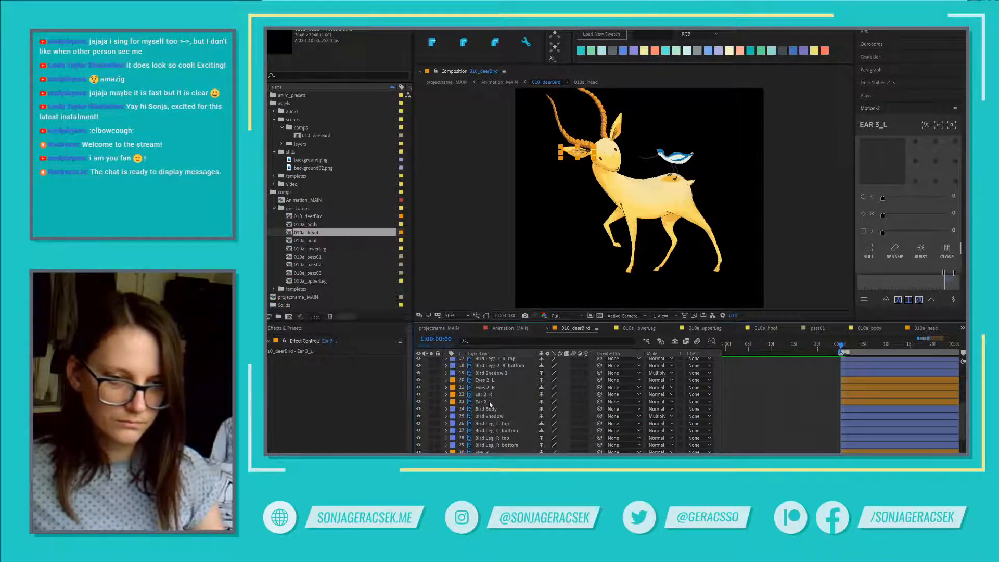
left_click(489, 402)
scroll(485, 416, "down", 2)
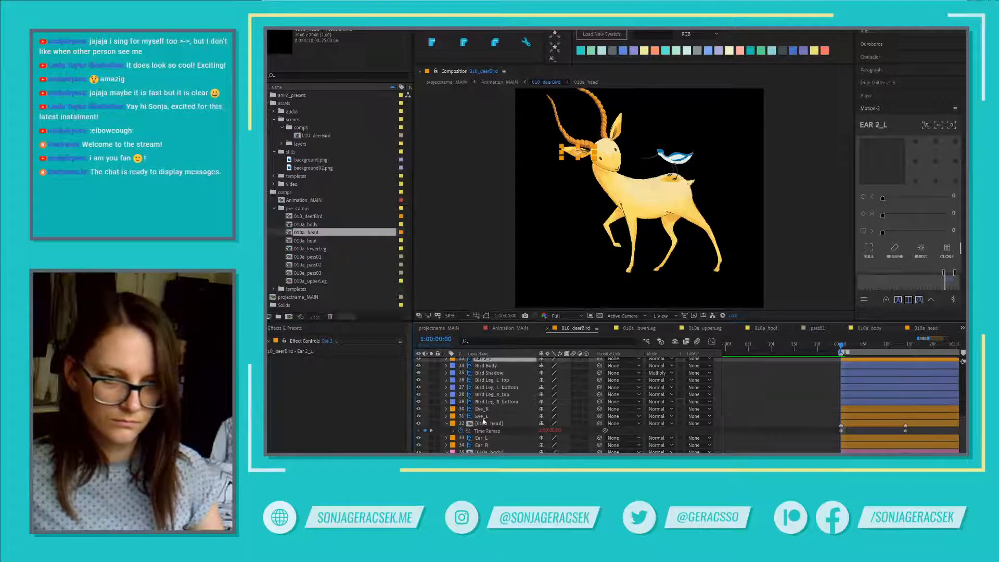
left_click(489, 439)
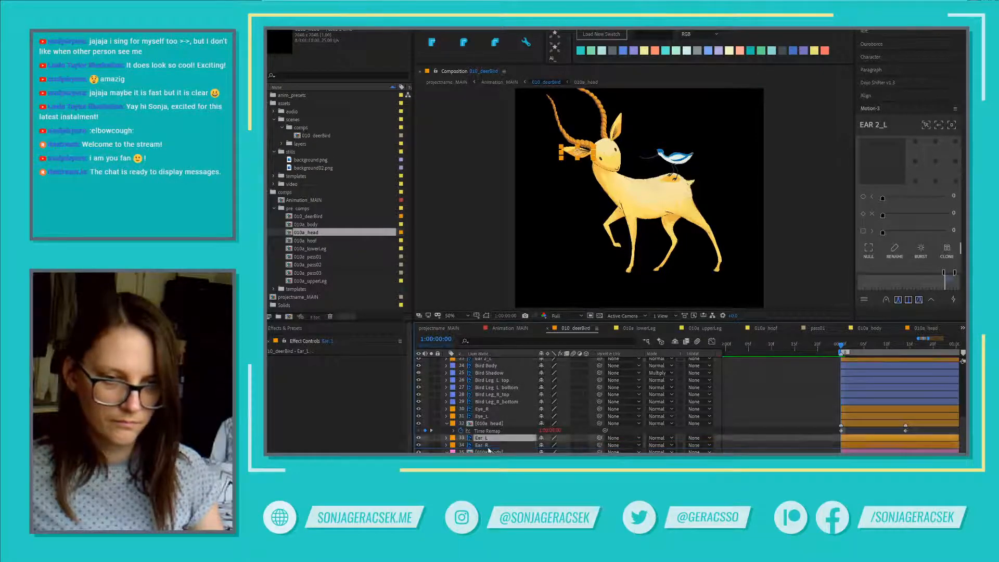
scroll(498, 416, "up", 2)
scroll(498, 416, "up", 3)
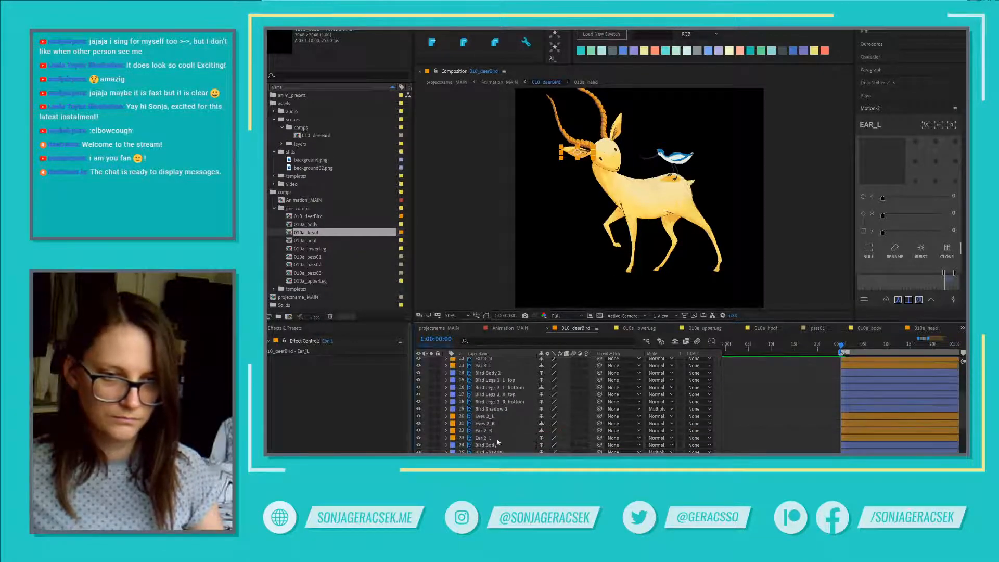
left_click(492, 388, "ctrl")
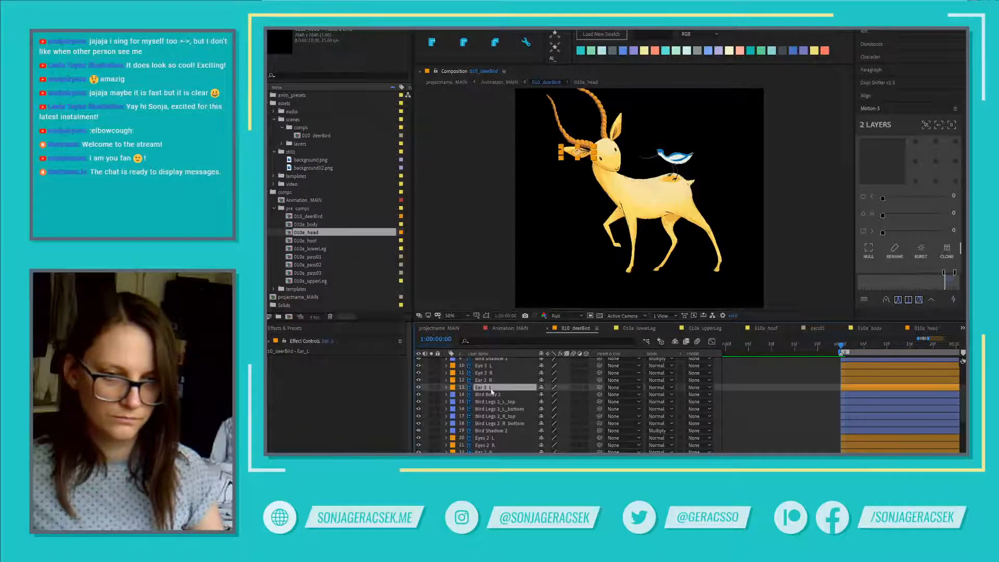
scroll(512, 423, "down", 1)
scroll(508, 424, "down", 2)
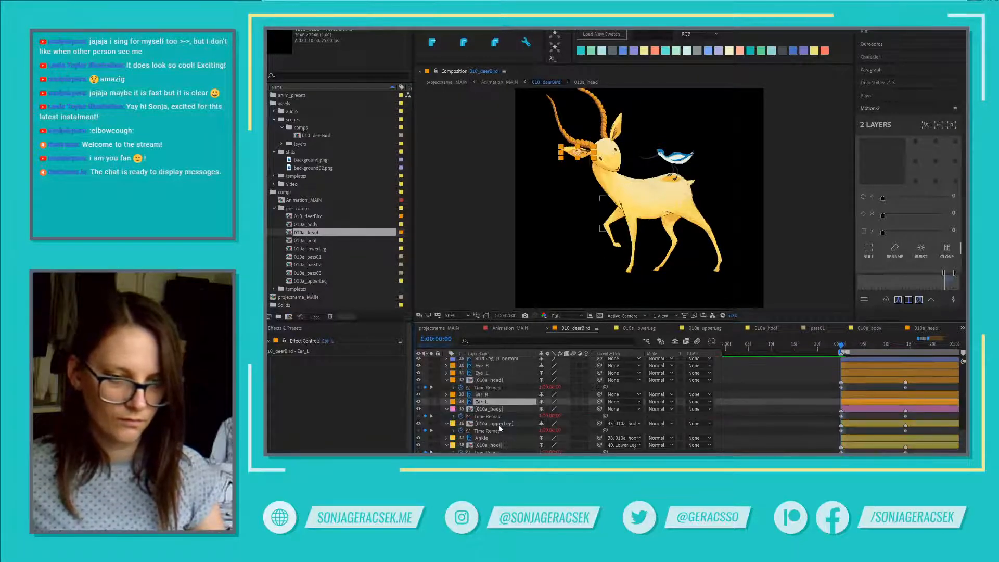
- Duplicate the antelope's Ear_L layer in 010_deerBird
left_click(496, 410)
left_click(487, 404)
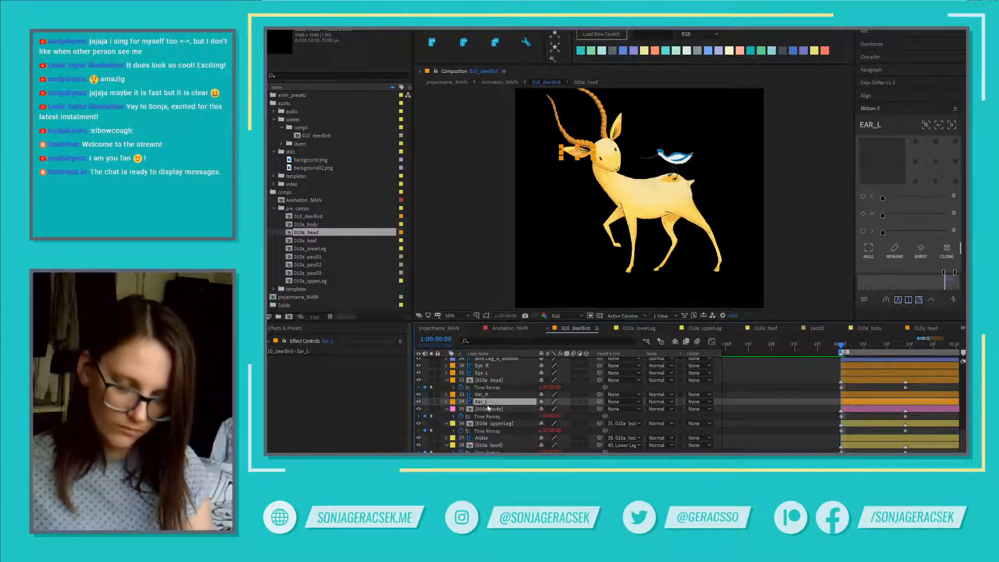
key("ctrl+d")
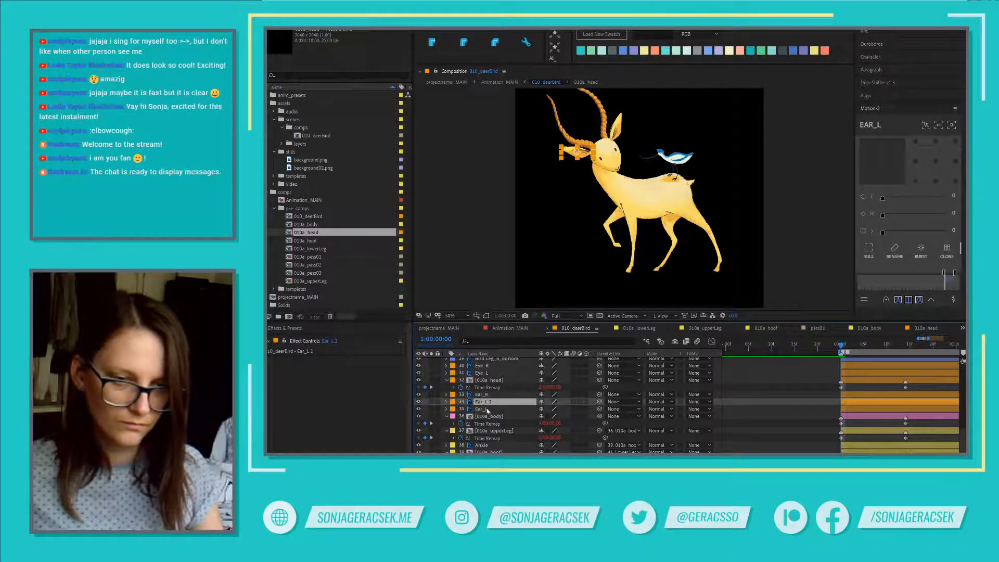
- Pre-compose the Ear_L, Ear 2_L and Ear 3_L layers into a new composition named 010a_ear_L
left_click(487, 409)
scroll(485, 404, "up", 3)
scroll(486, 404, "up", 6)
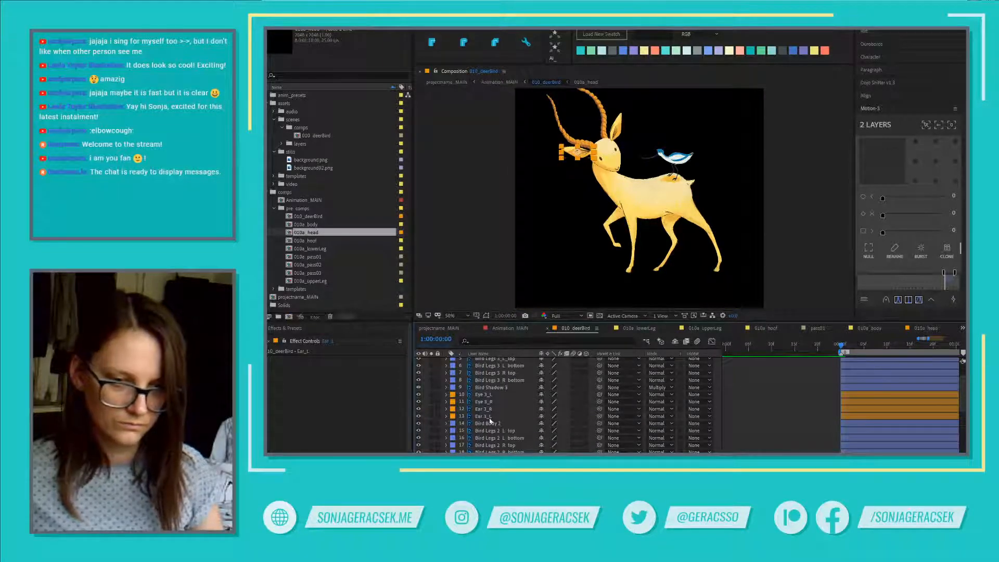
left_click(491, 416, "ctrl")
key("ctrl+shift+c")
type("010")
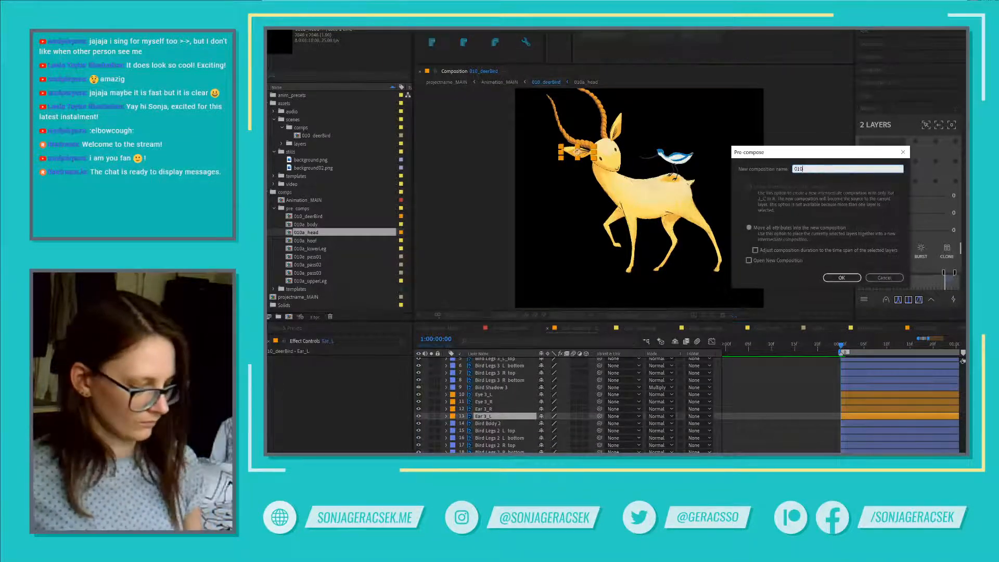
type("a_ear")
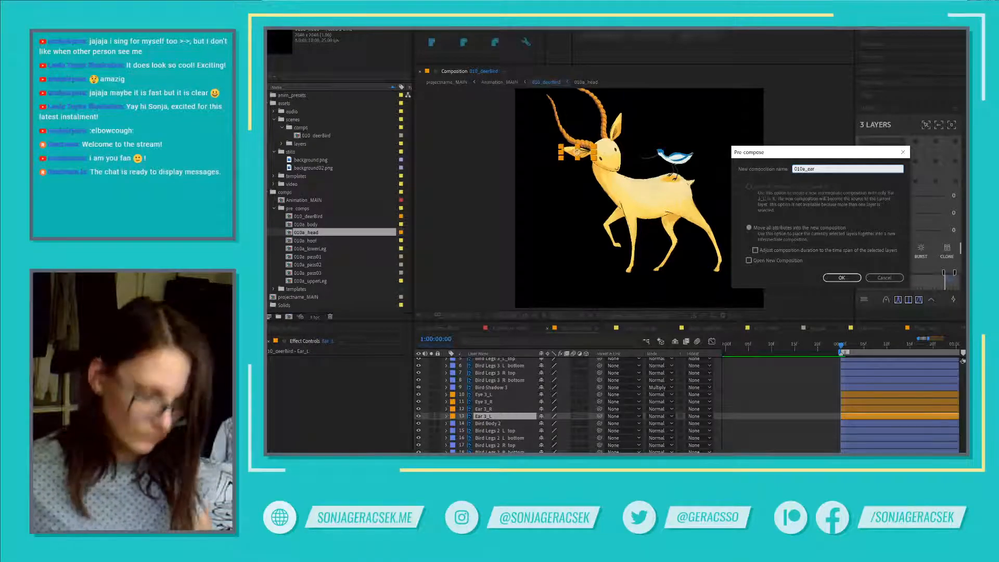
type("L")
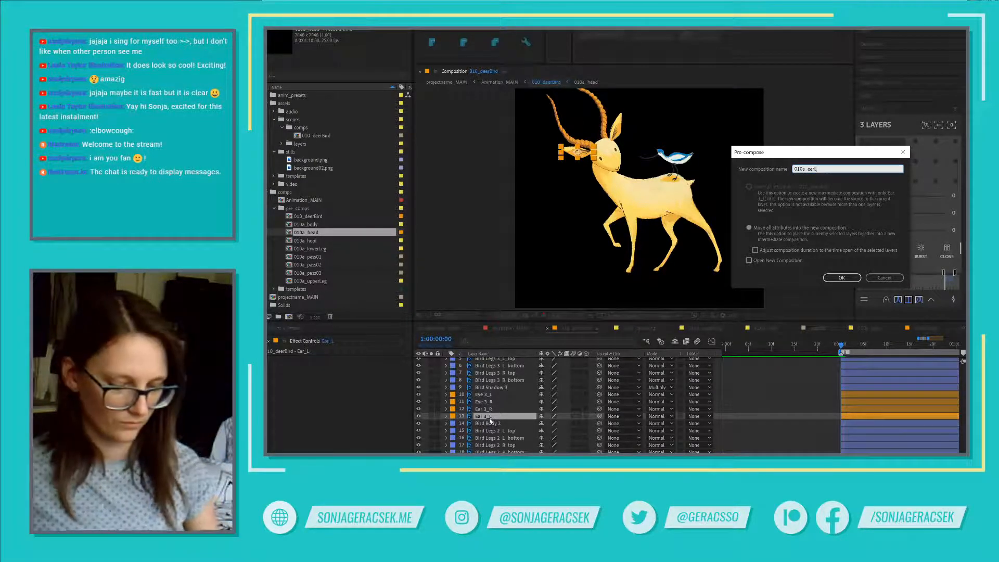
key("BackSpace")
type("_L")
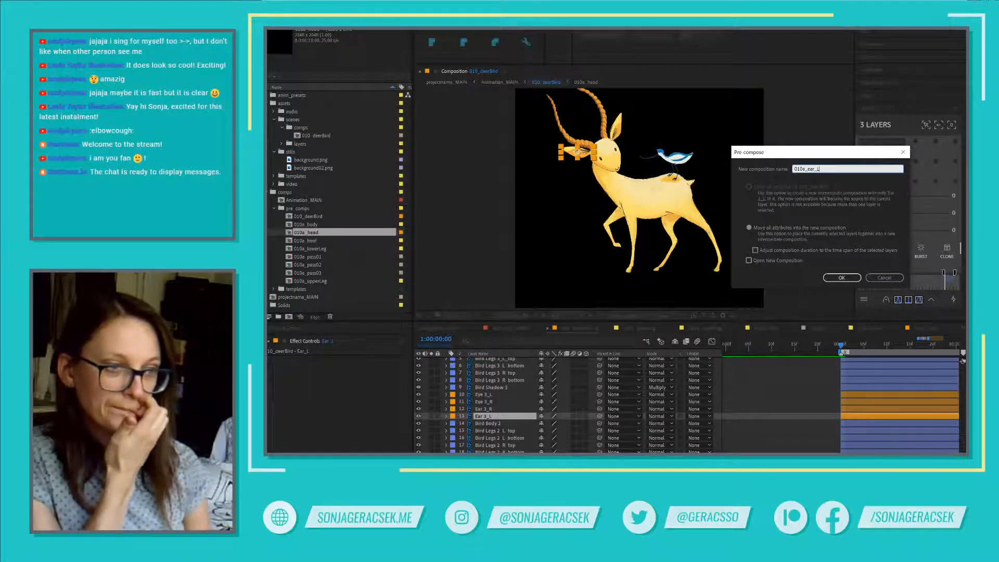
key("Return")
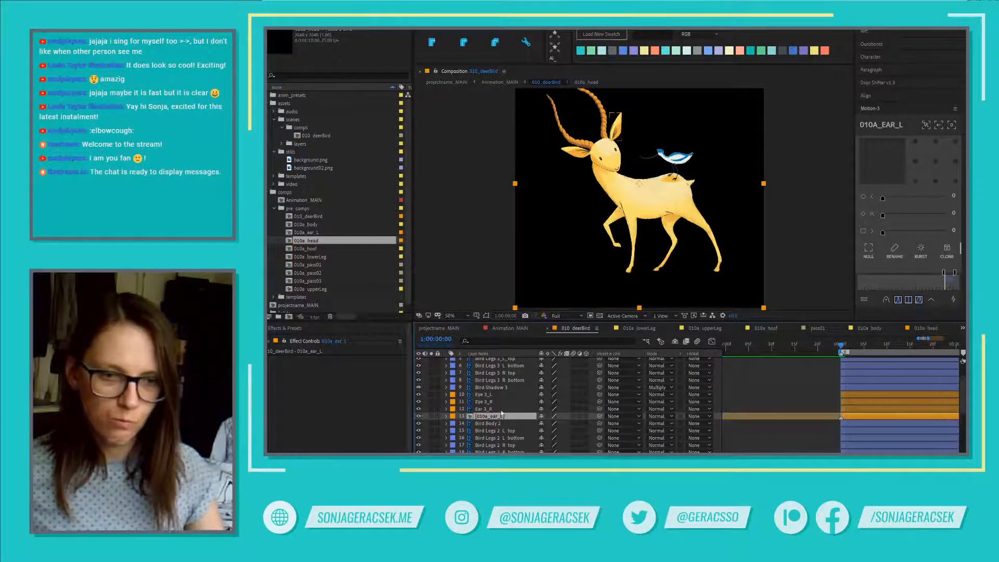
- Move the 010a_ear_L layer further down the layer stack and open its composition
scroll(502, 414, "down", 2)
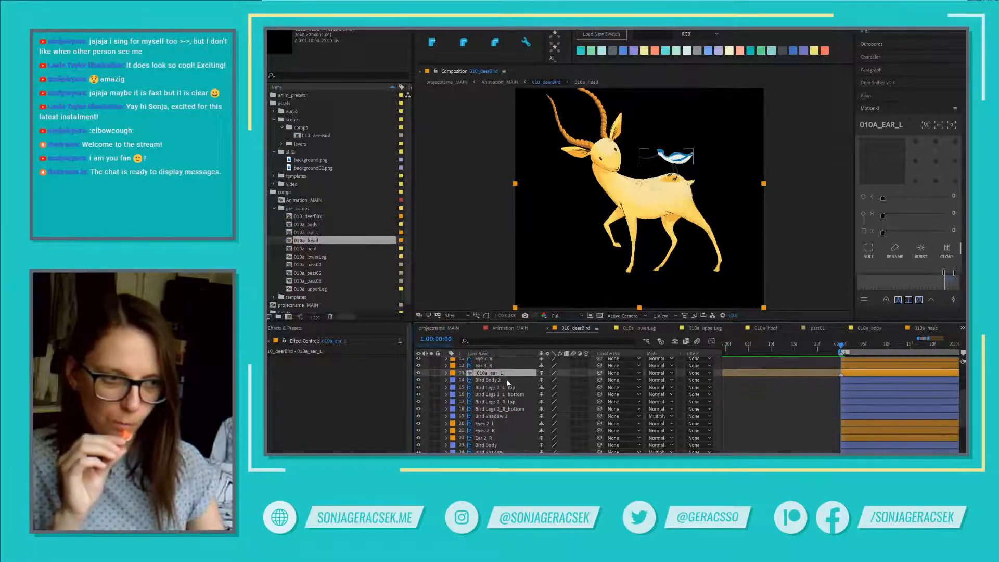
left_click_drag(501, 373, 505, 415)
double_click(505, 413)
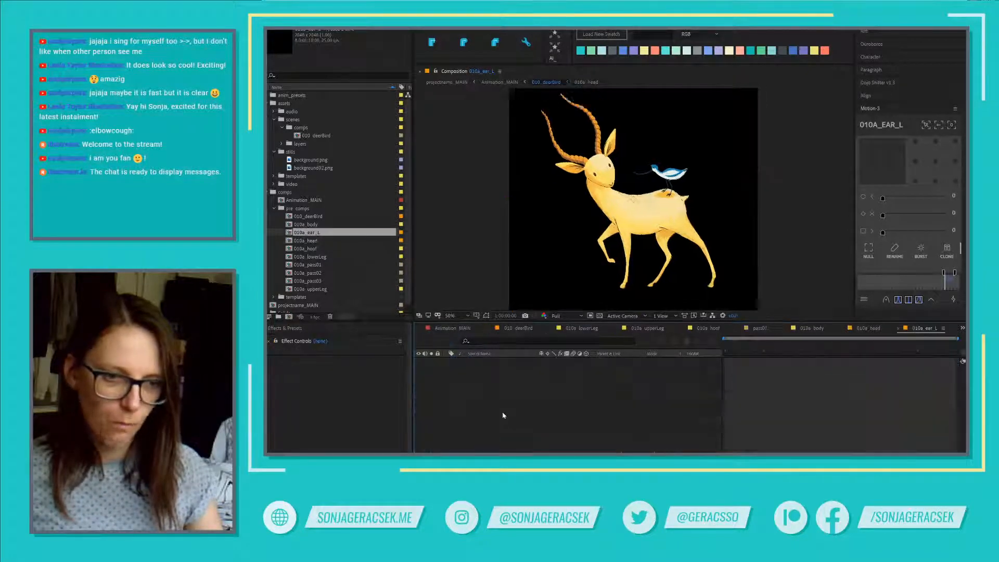
scroll(927, 377, "up", 1)
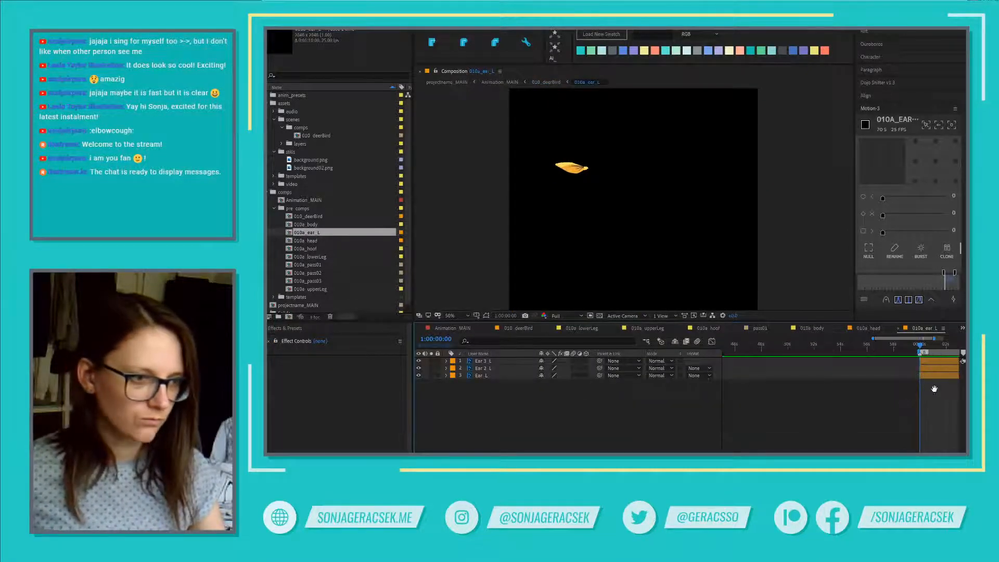
left_click_drag(935, 388, 805, 411)
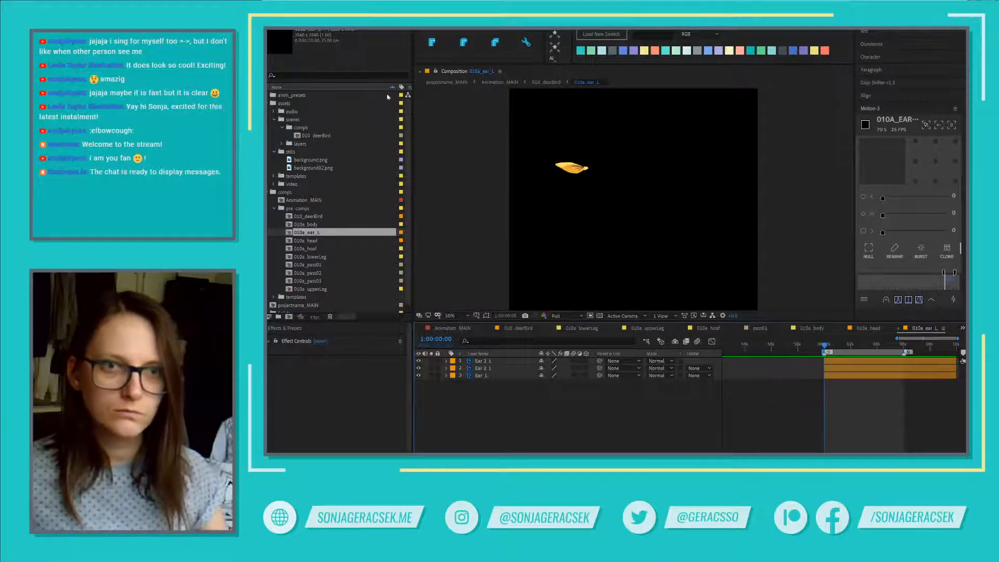
- Crop the 010a_ear_L composition to a region of interest drawn closely around the ear
left_click(590, 316)
left_click_drag(550, 156, 595, 182)
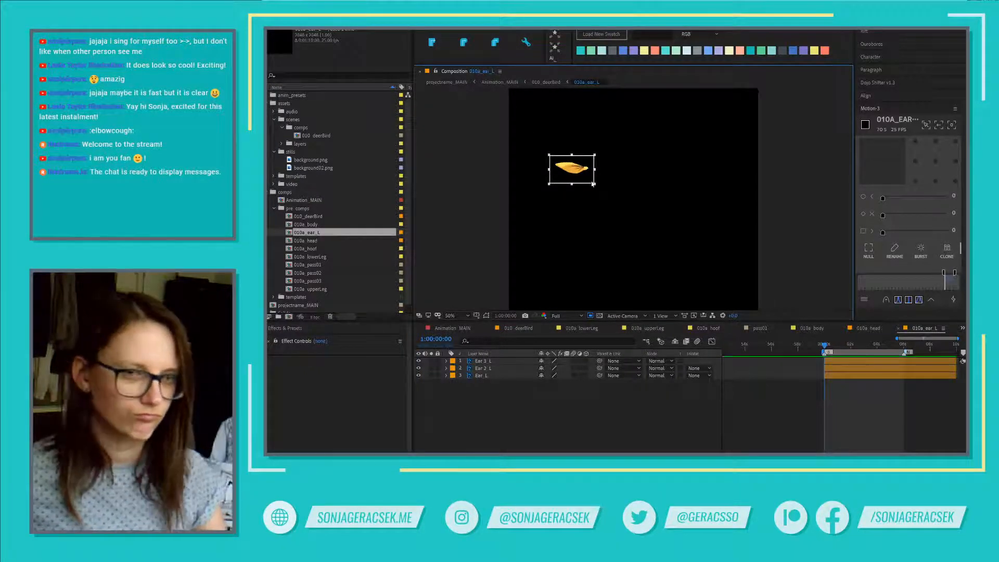
left_click(307, 30)
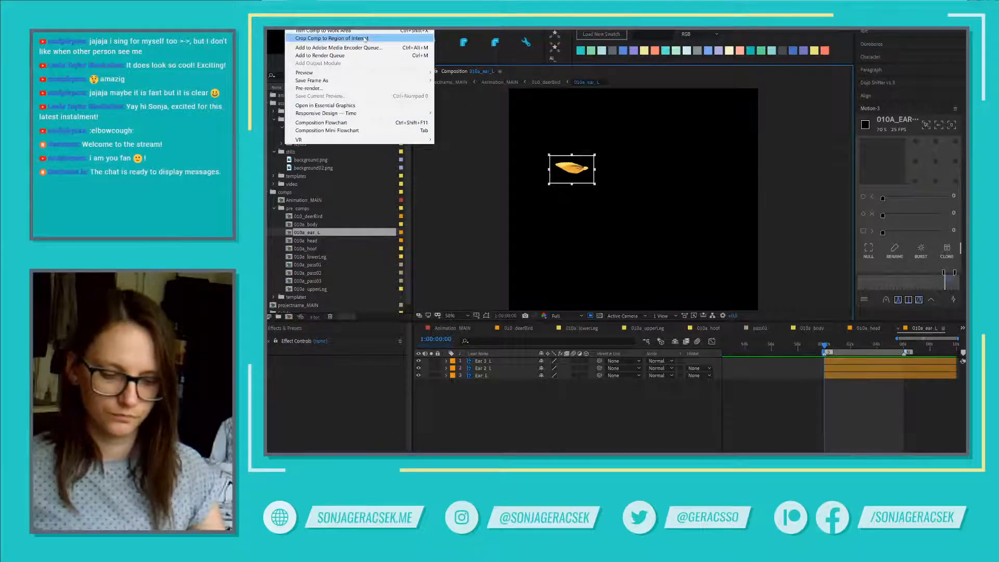
left_click(363, 39)
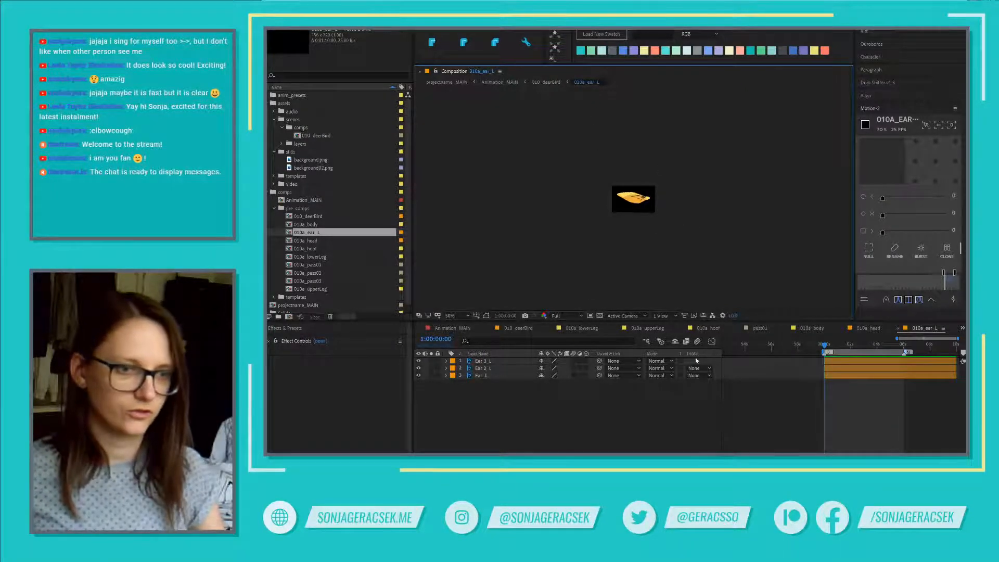
- Set the height of the 010a_ear_L composition to 200 px
right_click(632, 357)
left_click(669, 370)
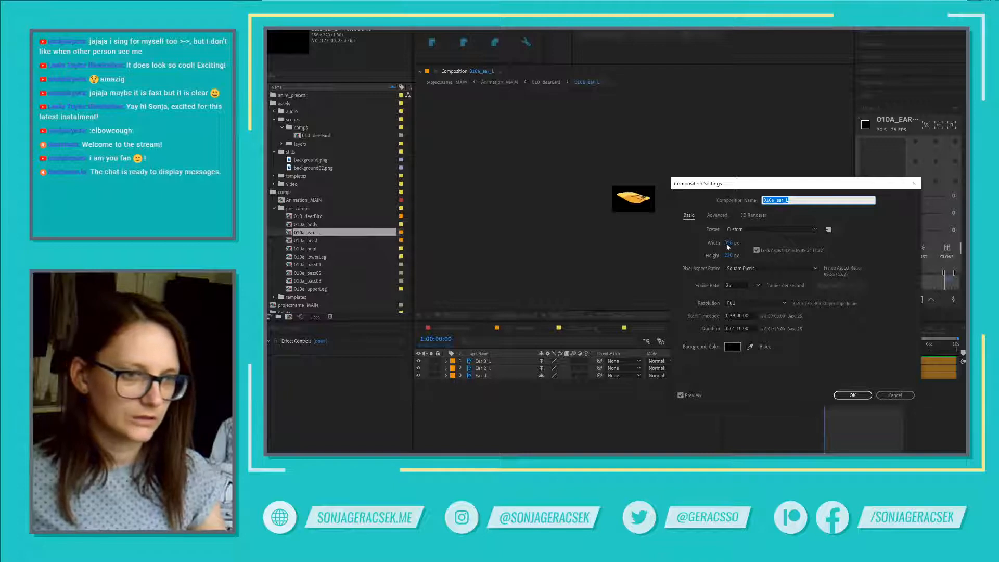
left_click(729, 255)
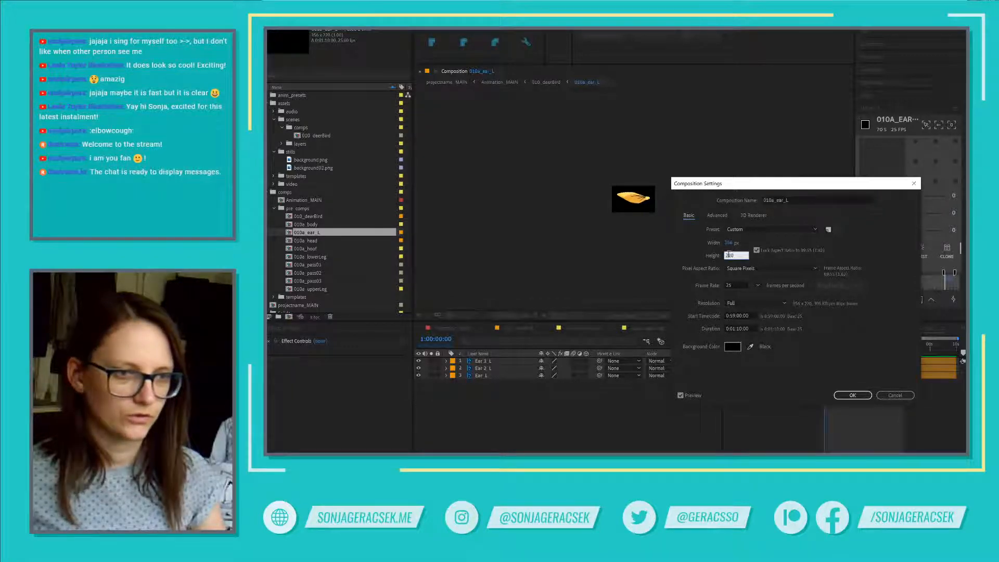
type("200")
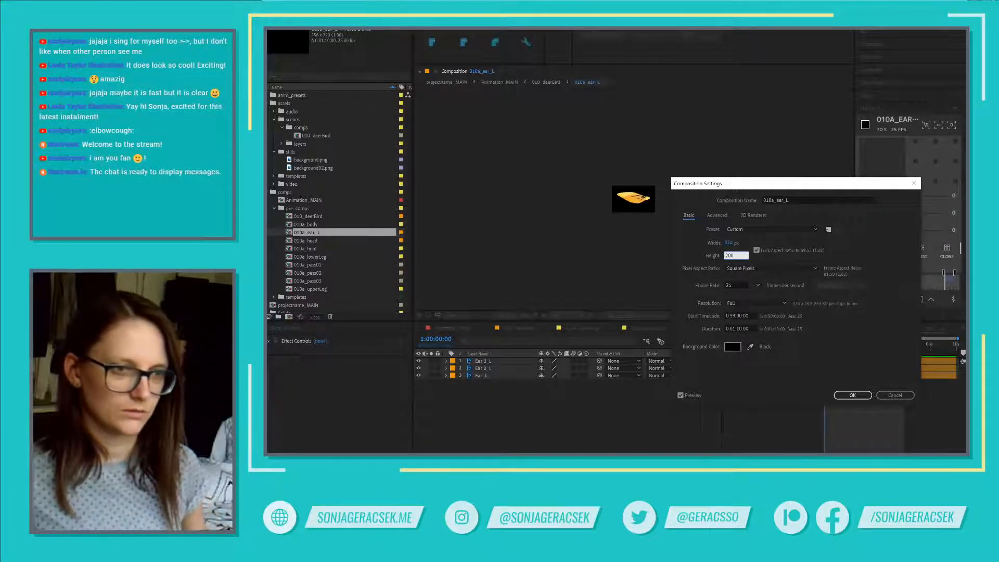
key("Return")
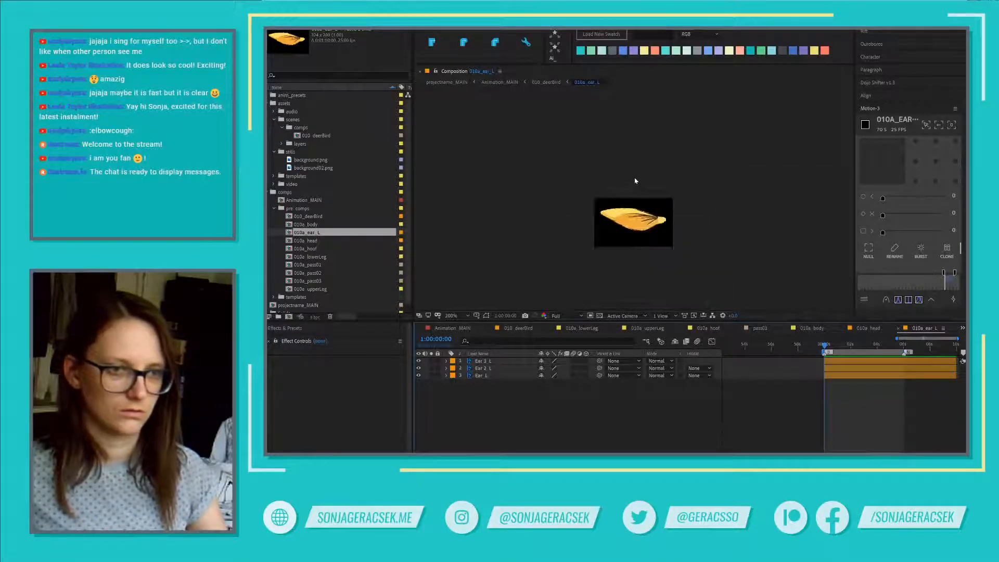
- Unlock the aspect ratio of the 010a_ear_L composition and set its height to 150 px
right_click(708, 411)
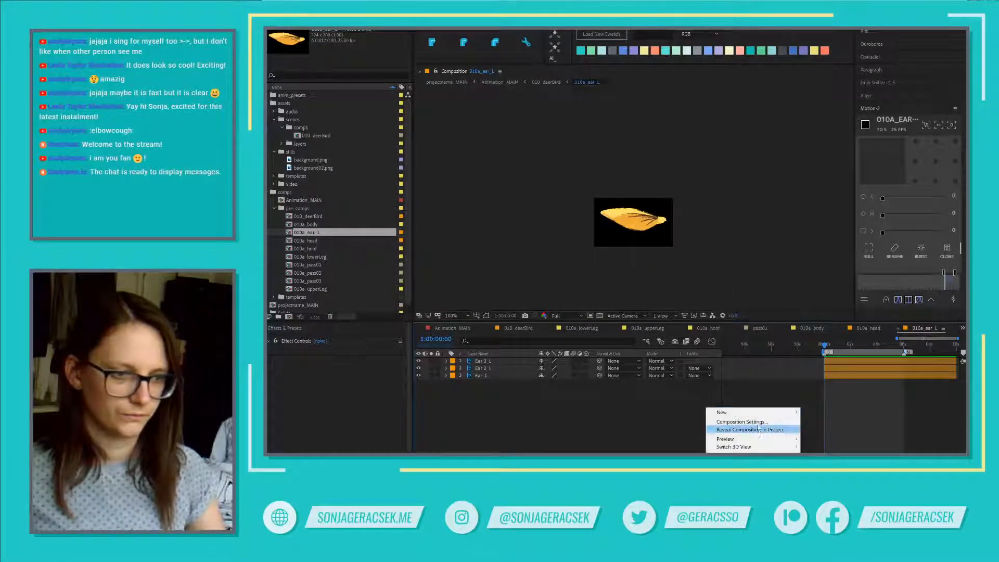
left_click(739, 421)
left_click(717, 215)
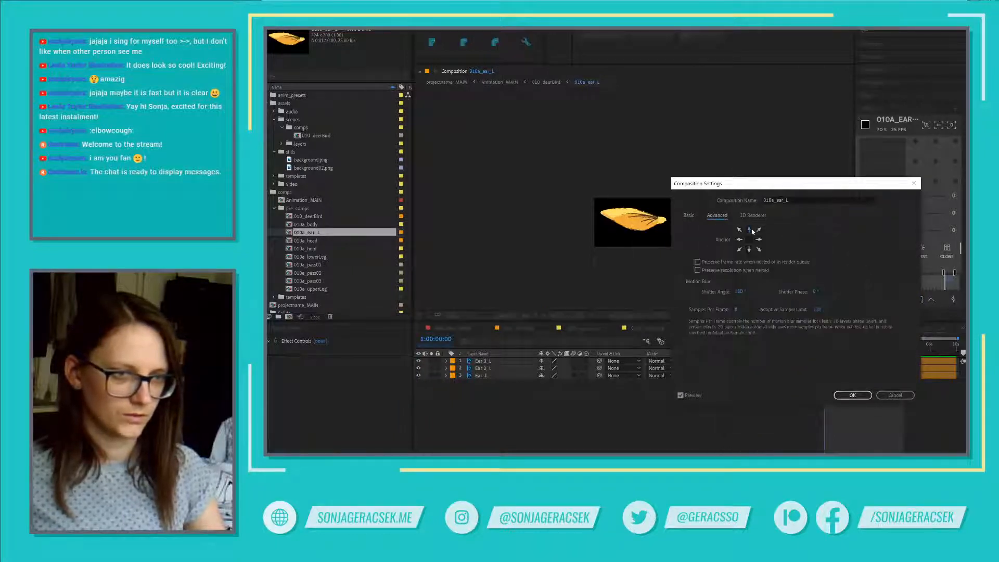
left_click(689, 216)
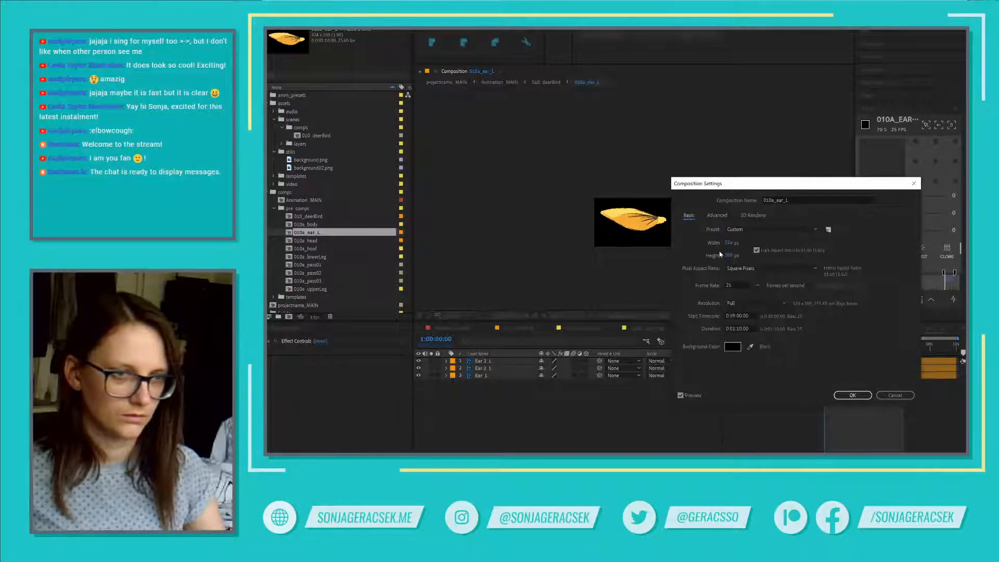
left_click(757, 250)
left_click_drag(730, 255, 732, 257)
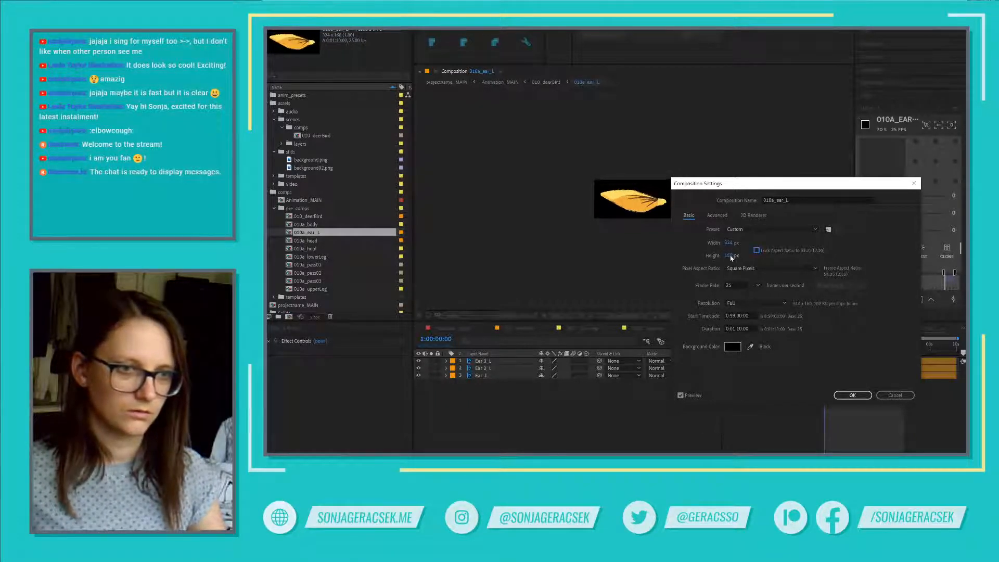
left_click(866, 396)
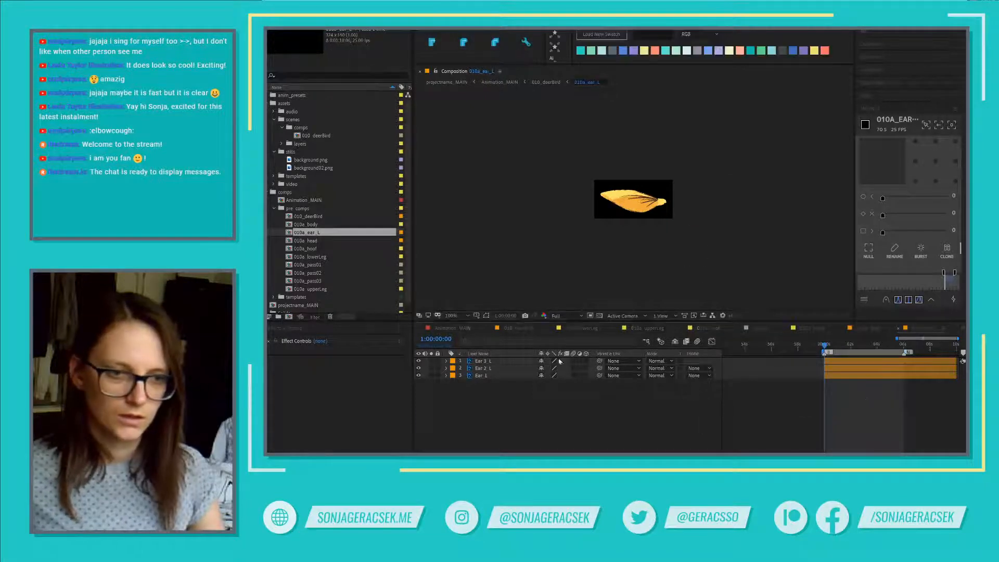
- Close the open lower leg, upper leg, hoof, pass01, body and head compositions
left_click(551, 328)
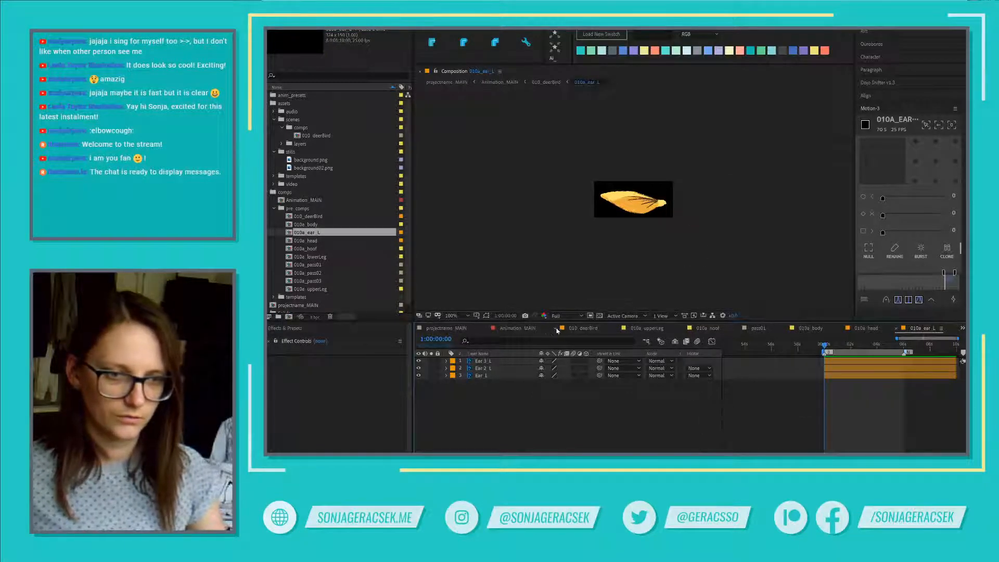
left_click(649, 328)
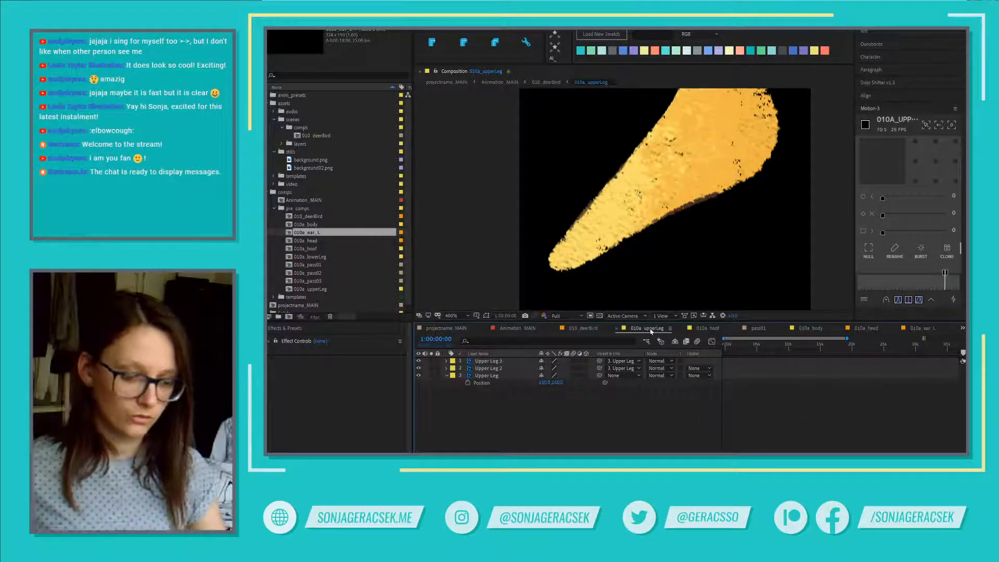
key("ctrl+w")
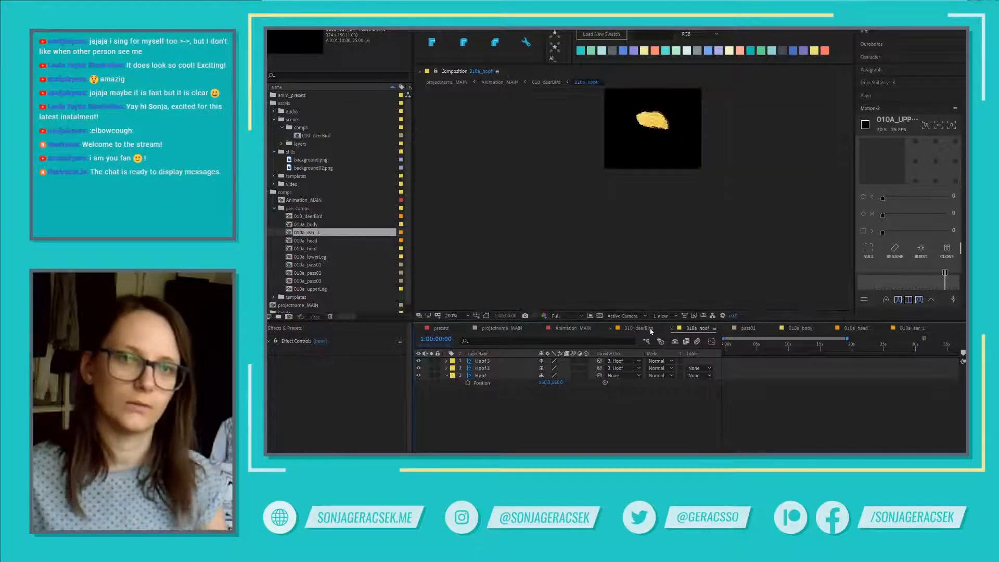
key("ctrl+w")
key("ctrl+w")
key("ctrl+w")
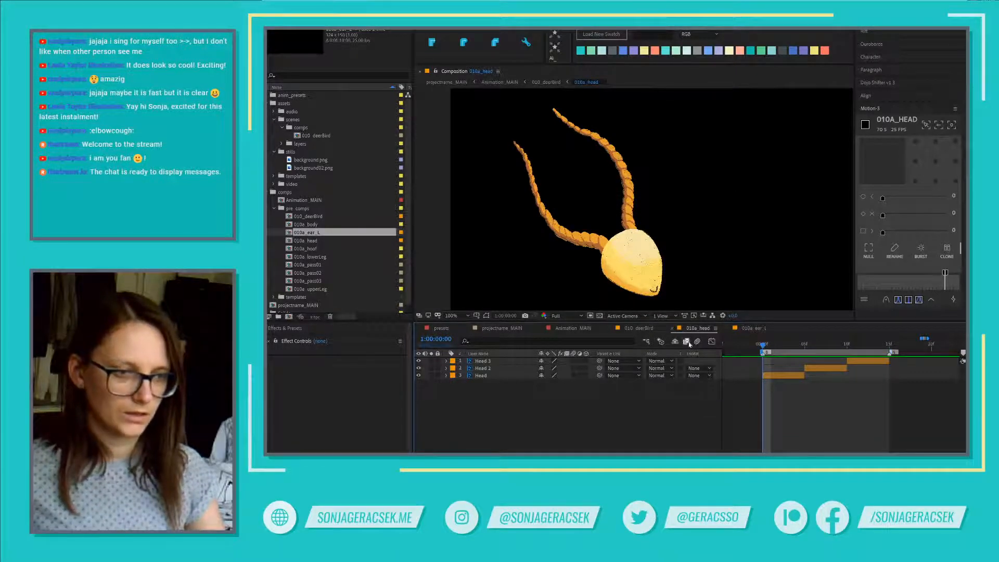
left_click(672, 329)
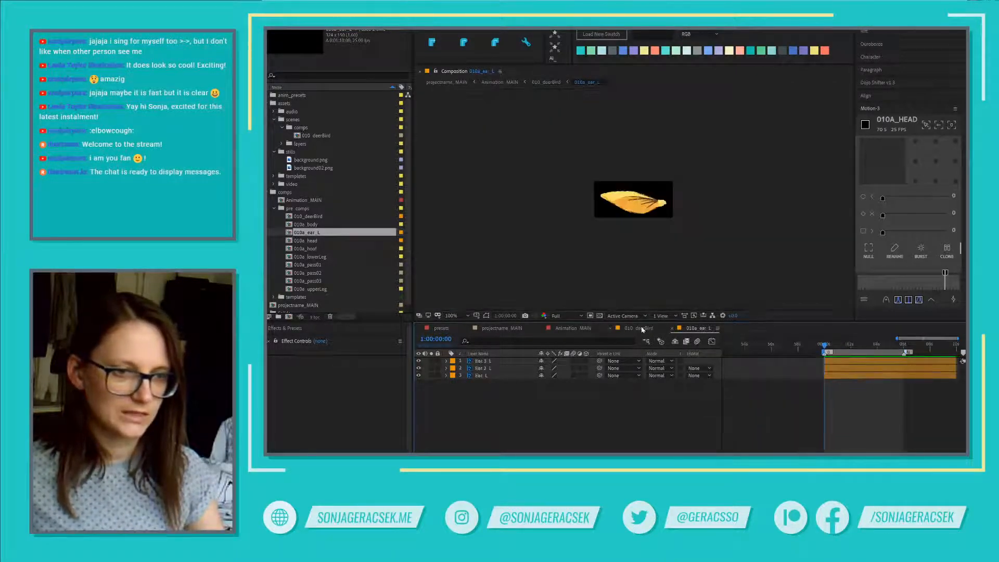
- In the 010_deerBird composition, copy the position of the Ear_L 2 layer onto the 010a_ear_L layer
left_click(643, 329)
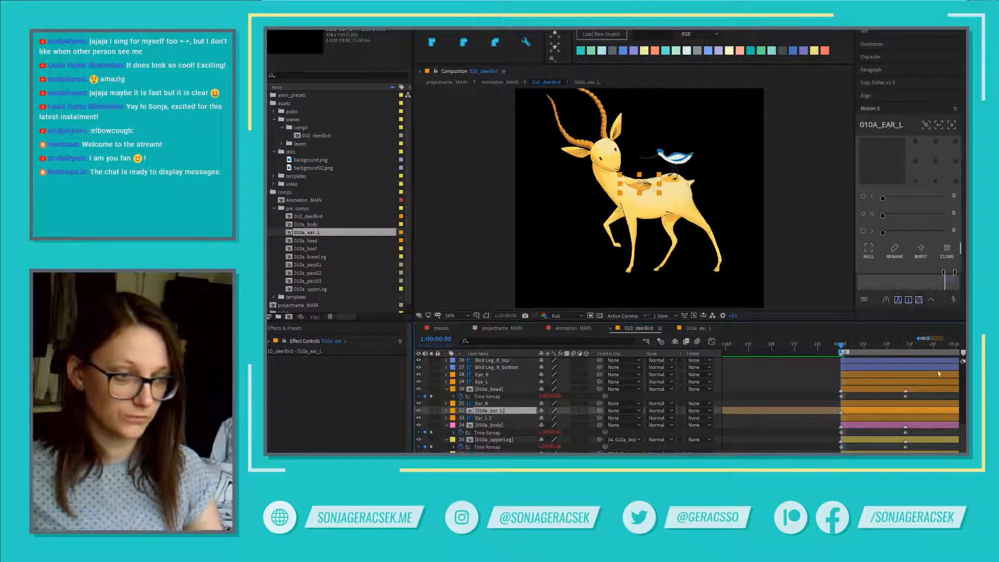
left_click(908, 344)
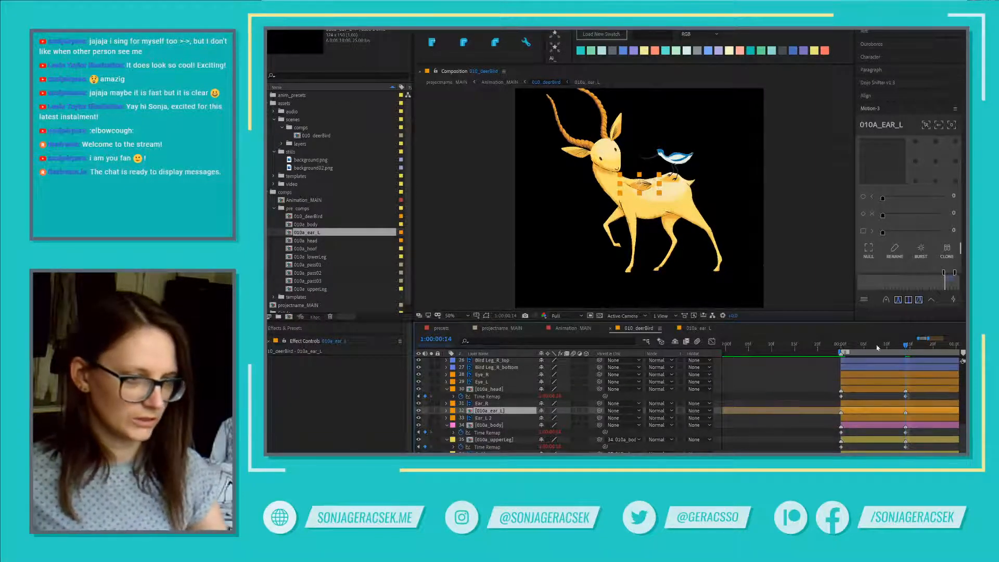
left_click(491, 419)
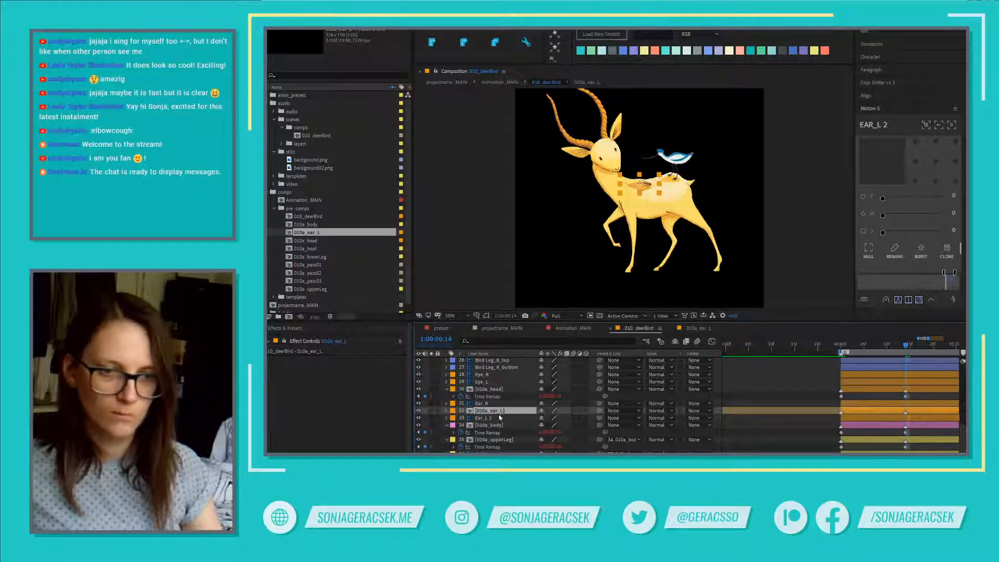
key("p")
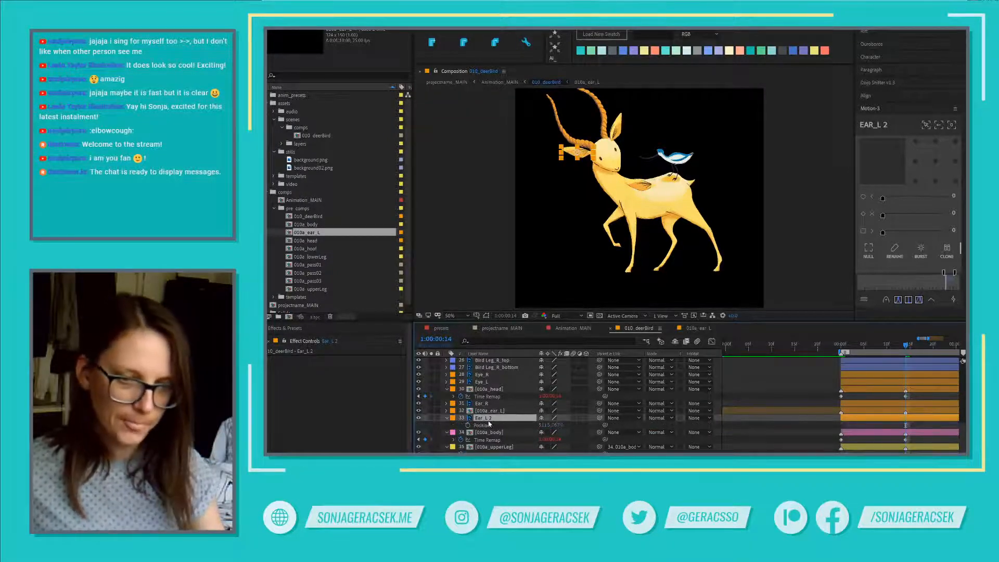
key("Return")
left_click(492, 411)
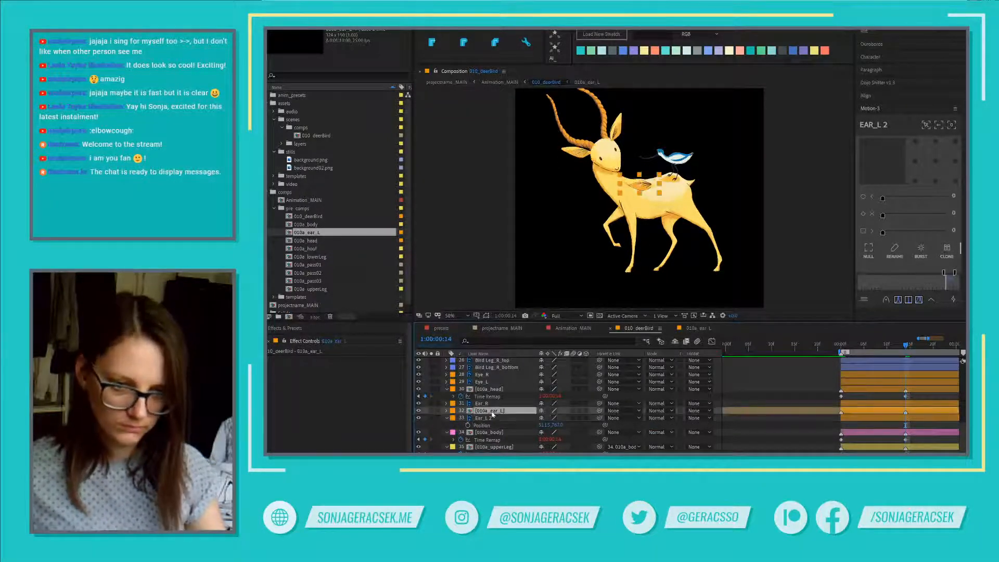
scroll(661, 172, "up", 4)
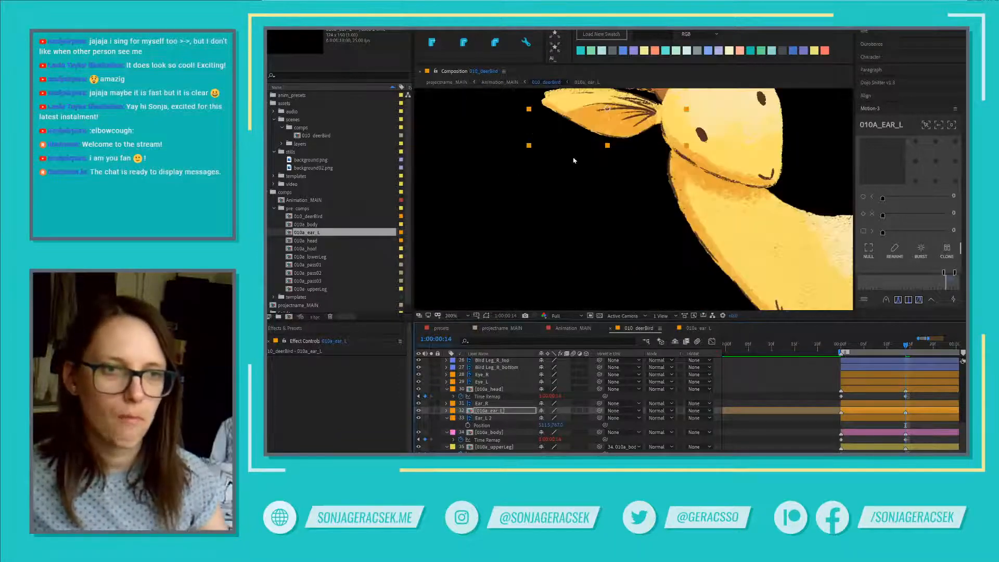
left_click_drag(665, 163, 636, 224)
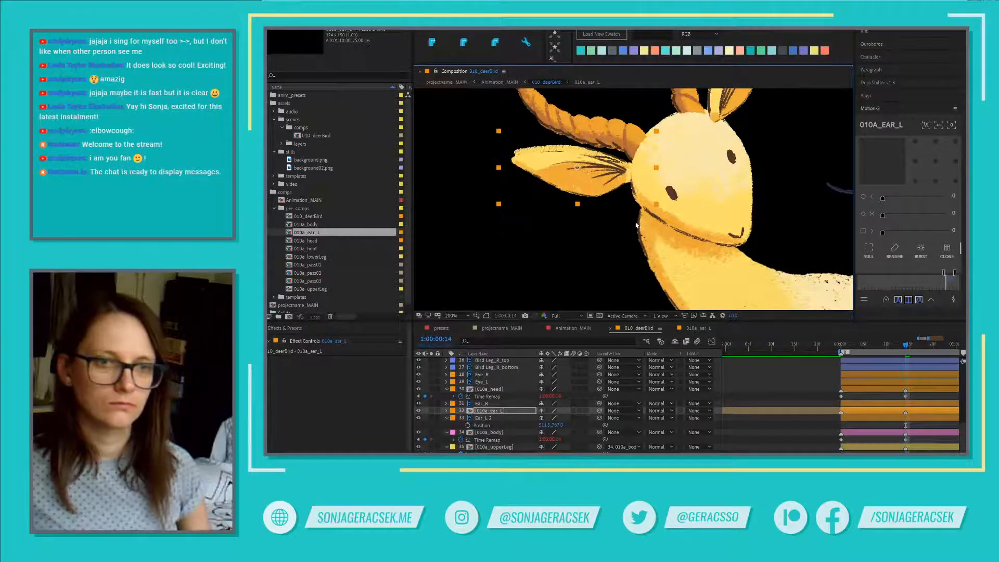
- Nudge the 010a_ear_L layer slightly up and to the right until it lines up with the original ear beside the head
key("Up")
key("Up")
key("Up")
key("Up")
key("Up")
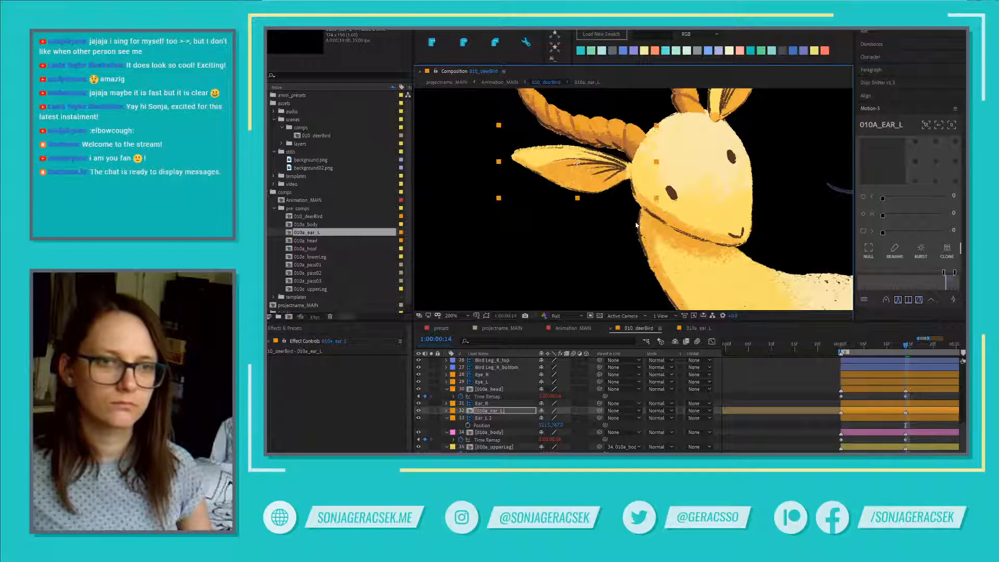
key("Up")
key("Up")
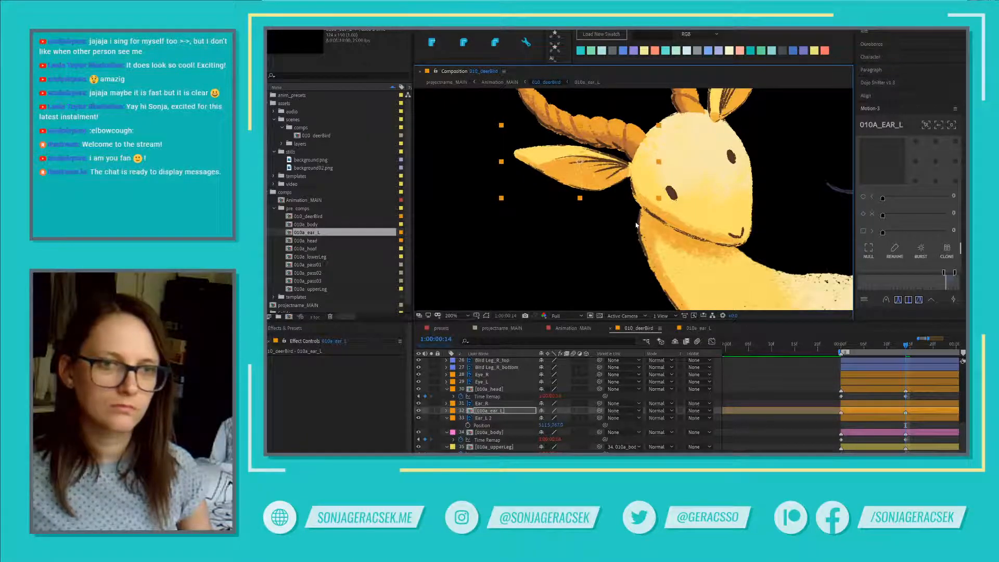
key("Right")
key("Right")
key("Down")
key("Down")
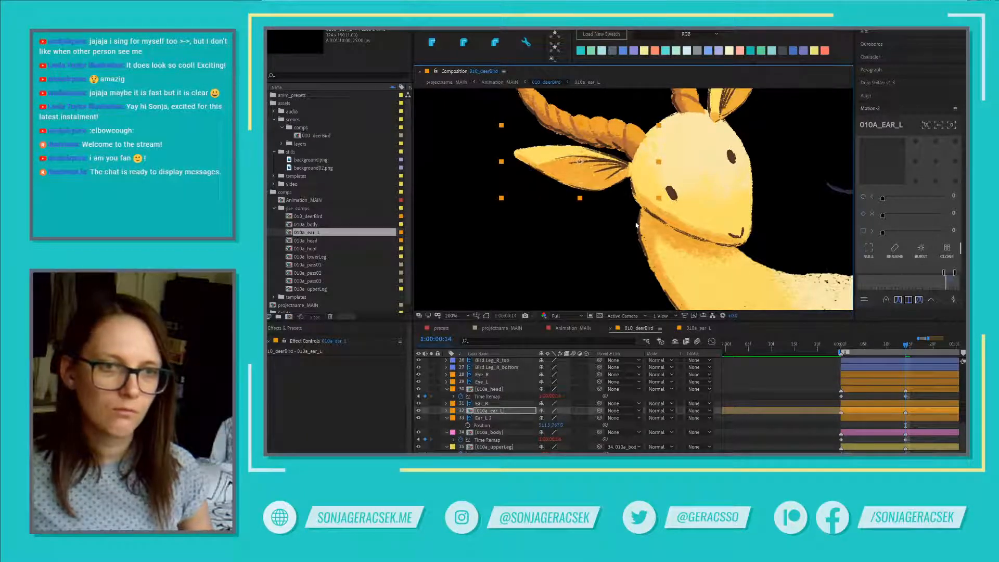
key("Up")
key("Down")
key("Down")
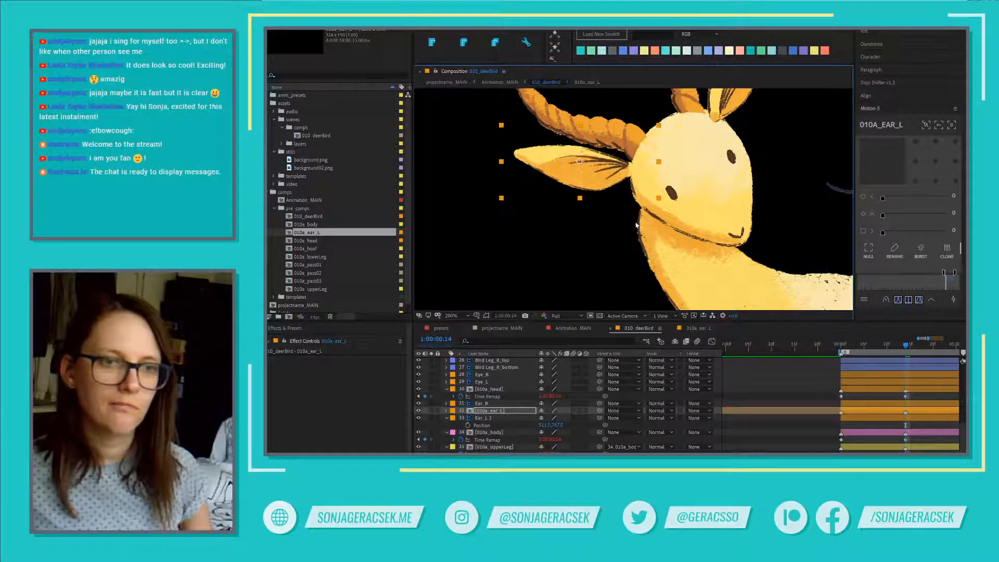
key("Up")
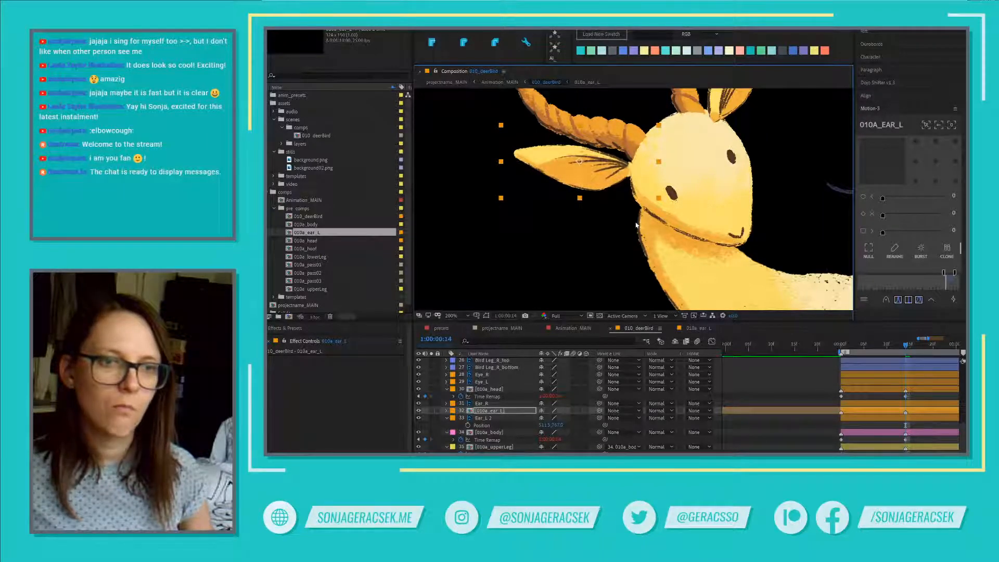
key("Down")
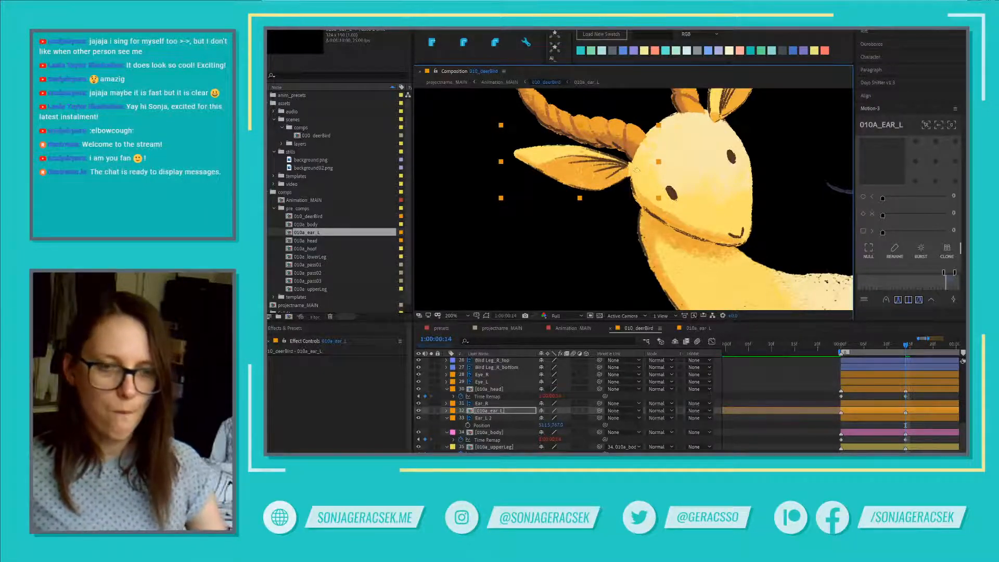
- Delete the leftover Ear_L 2 layer and parent the 010a_ear_L layer to 010a_head
left_click(491, 420)
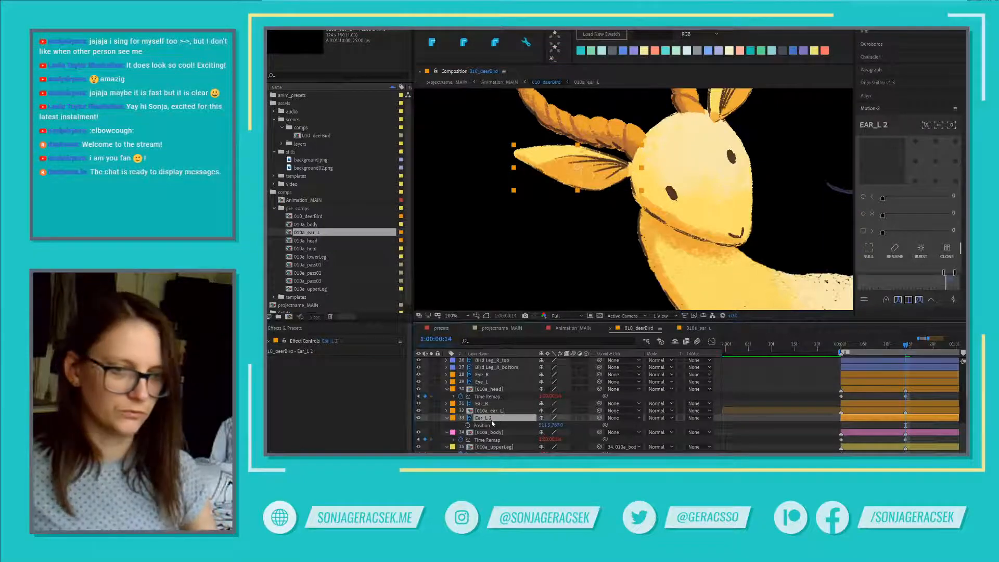
key("Delete")
left_click(489, 410)
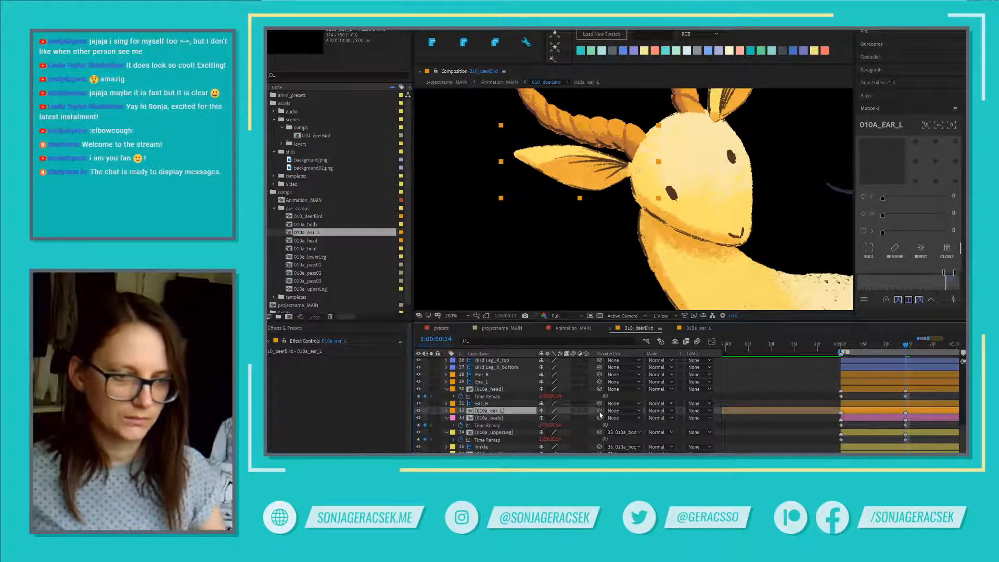
left_click_drag(599, 410, 502, 394)
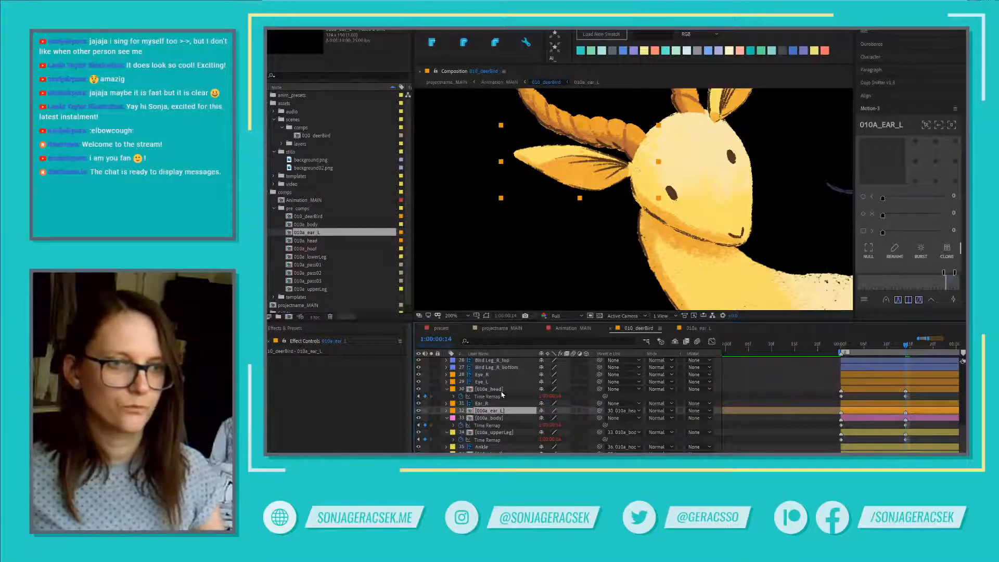
- In the 010a_ear_L composition, split the Ear_L layer at 1:00:00:05 and delete the part after it
double_click(497, 412)
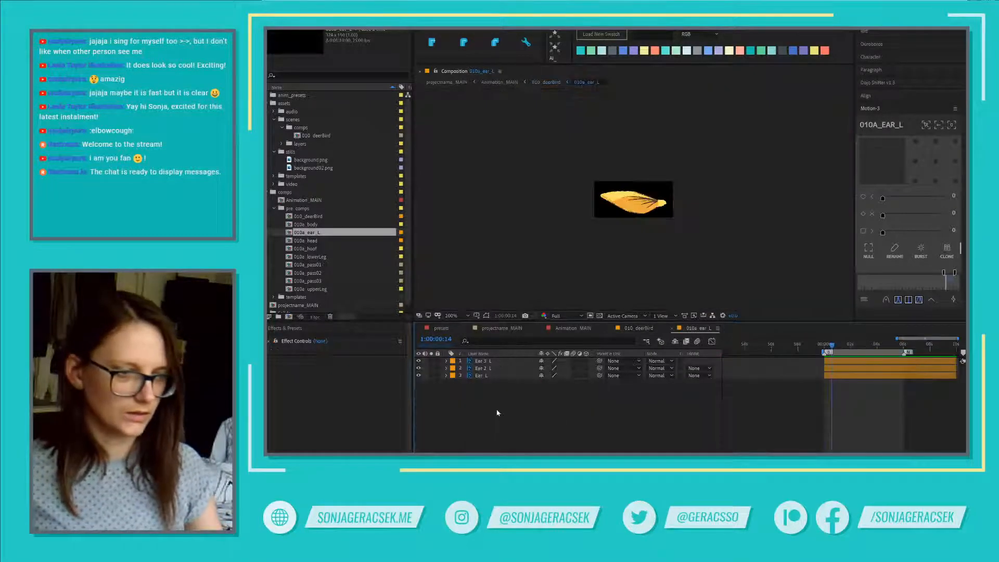
scroll(849, 390, "up", 1)
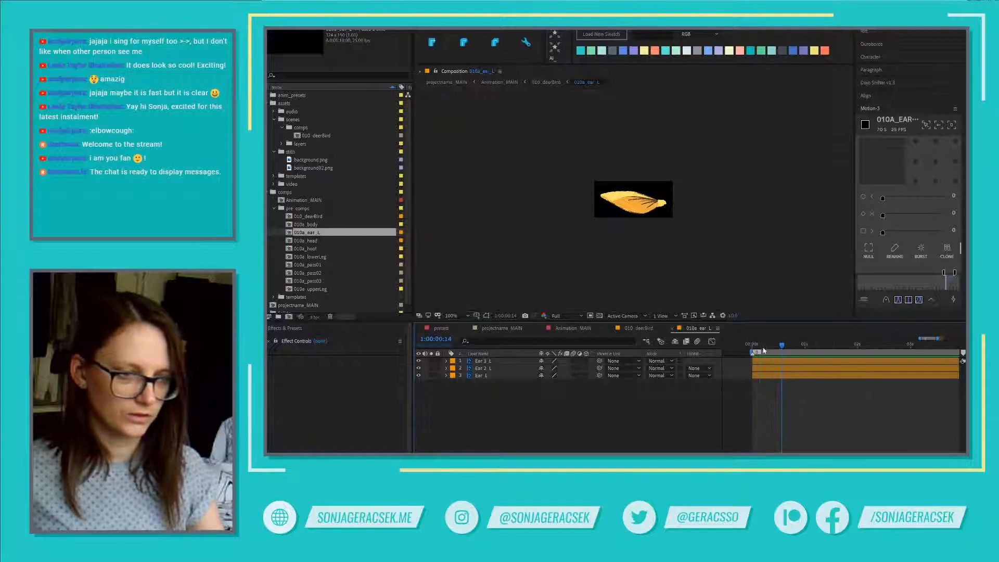
left_click(754, 350)
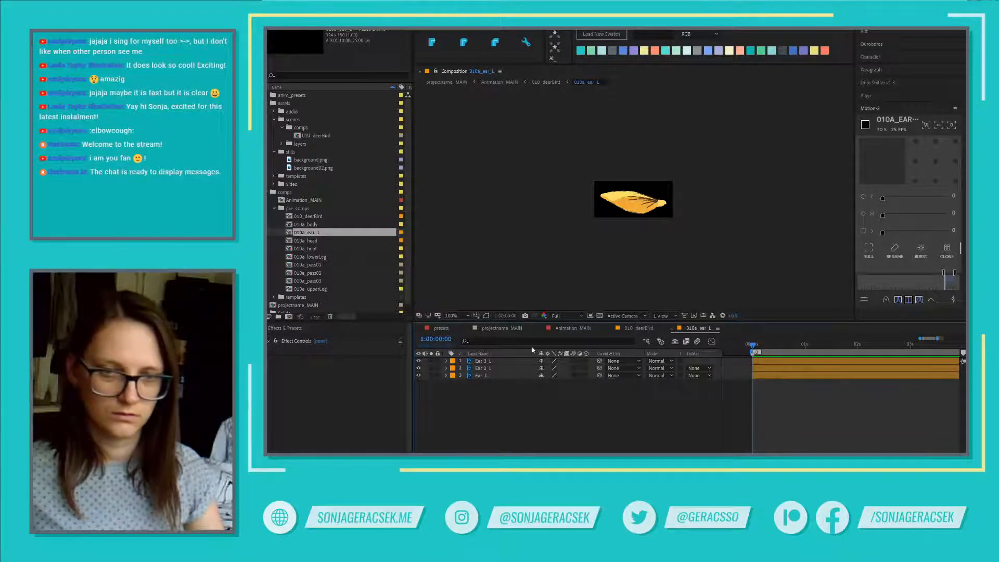
left_click(449, 339)
type("+5")
key("Return")
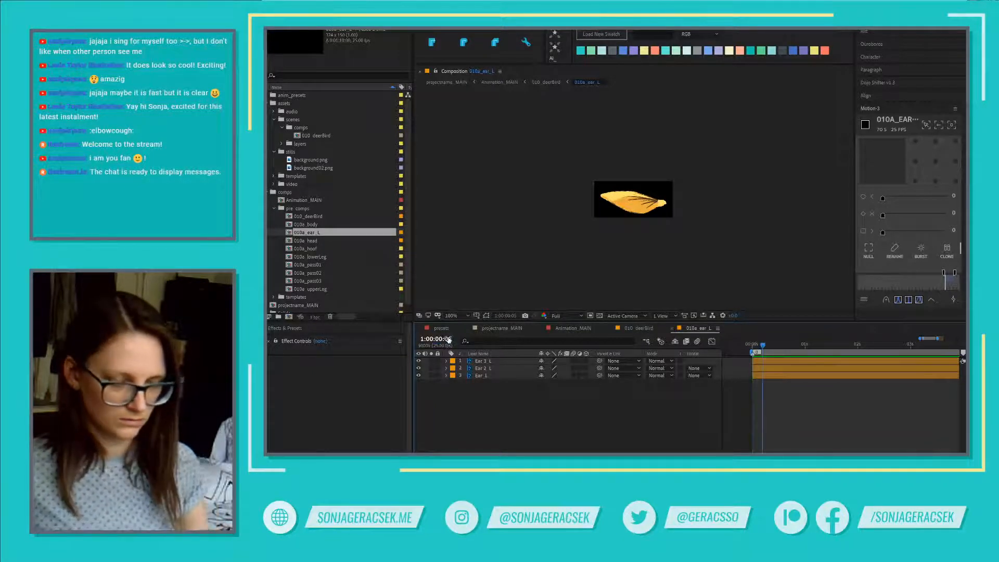
left_click(779, 376)
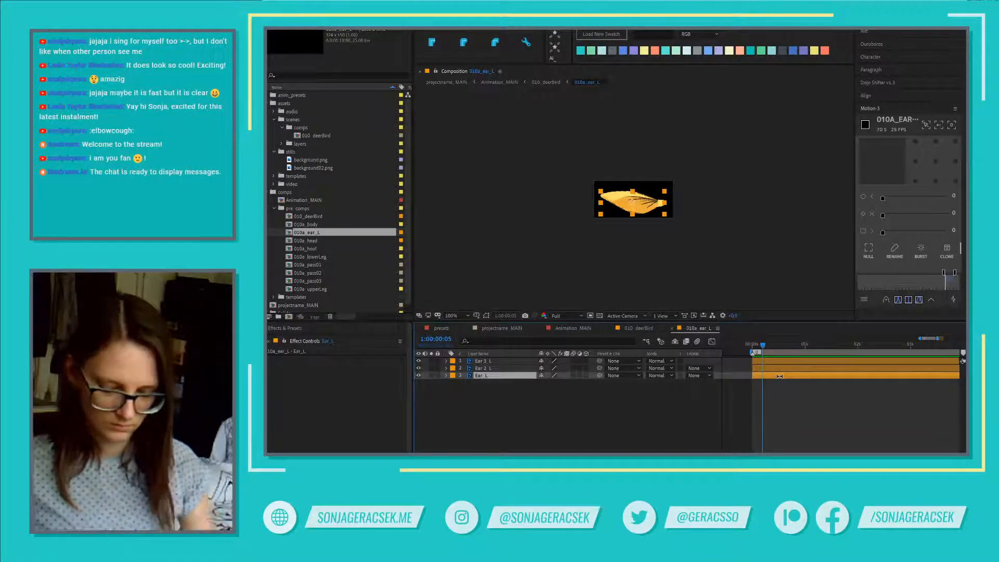
key("ctrl+shift+d")
key("Delete")
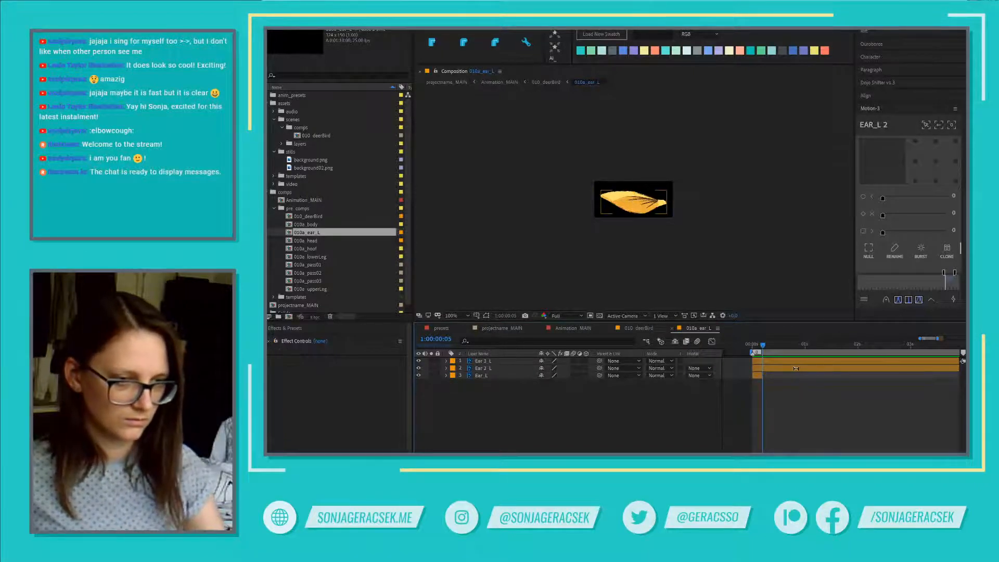
- Trim the Ear 2_L layer to start at 1:00:00:05, split it at 1:00:00:10 and delete the part after it
left_click(796, 368)
key("alt+bracketleft")
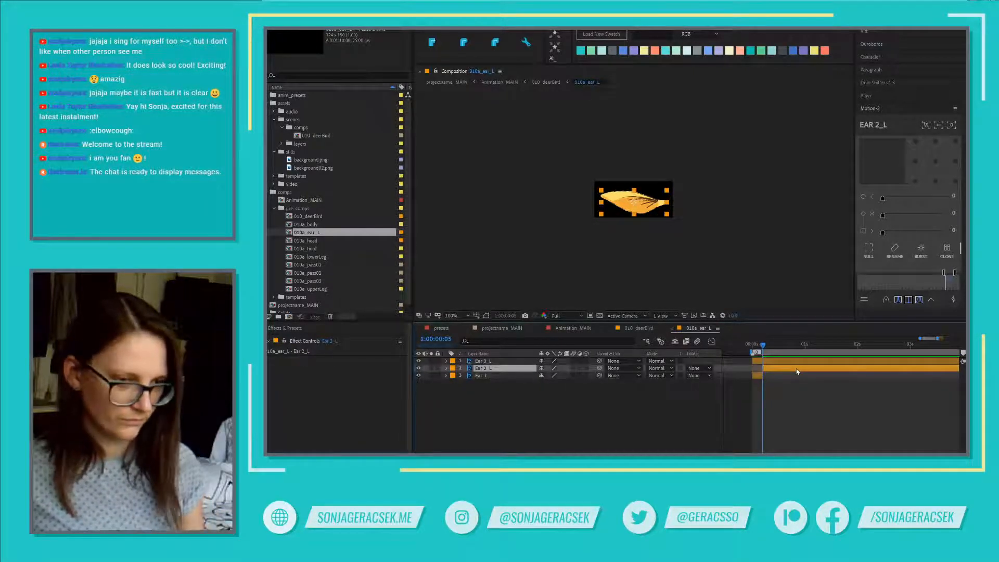
left_click(442, 339)
type("+5")
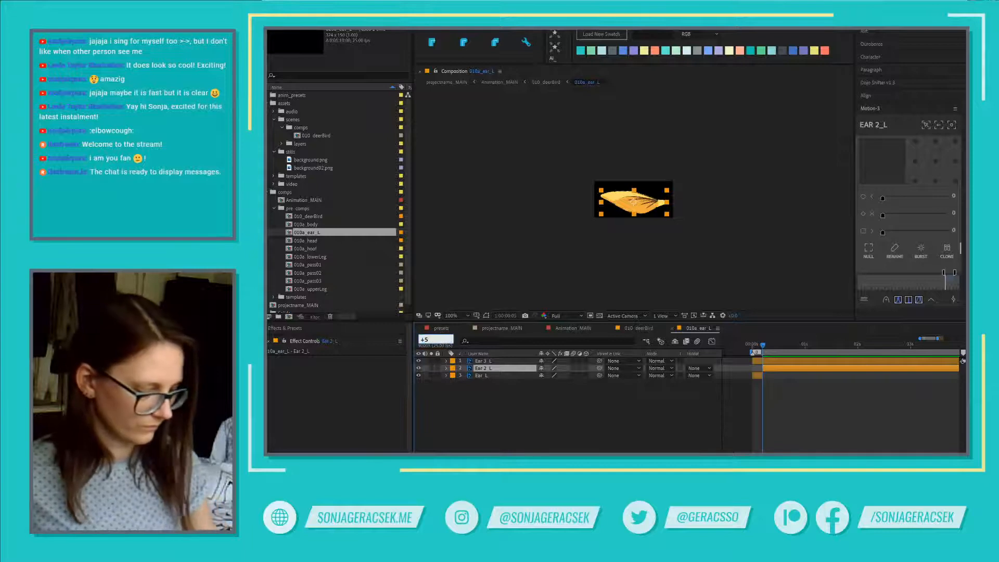
key("Return")
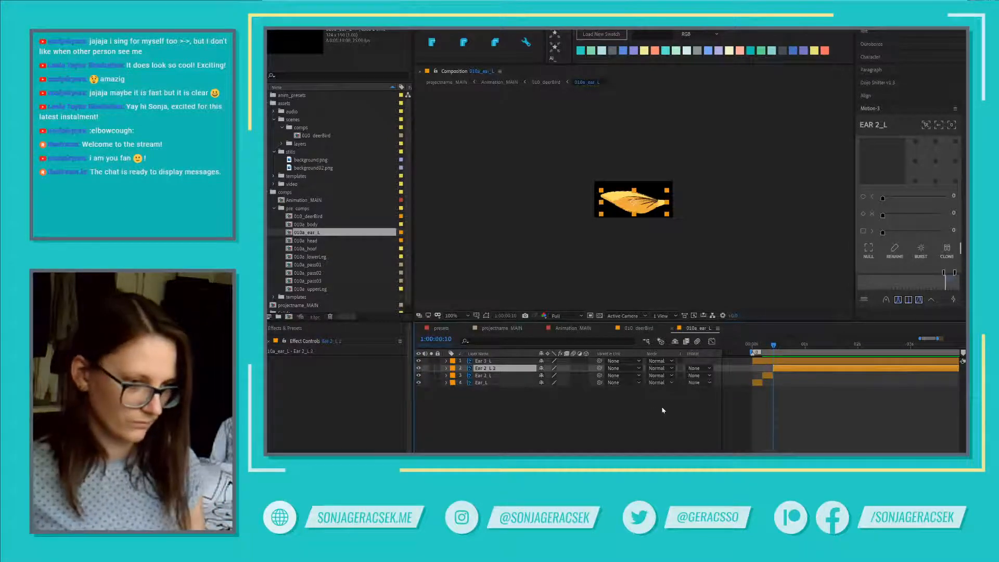
key("alt+bracketright")
left_click(663, 411)
- Trim the Ear 3_L layer to start at 1:00:00:10, split it at 1:00:00:15 and delete the part after it
left_click(822, 363)
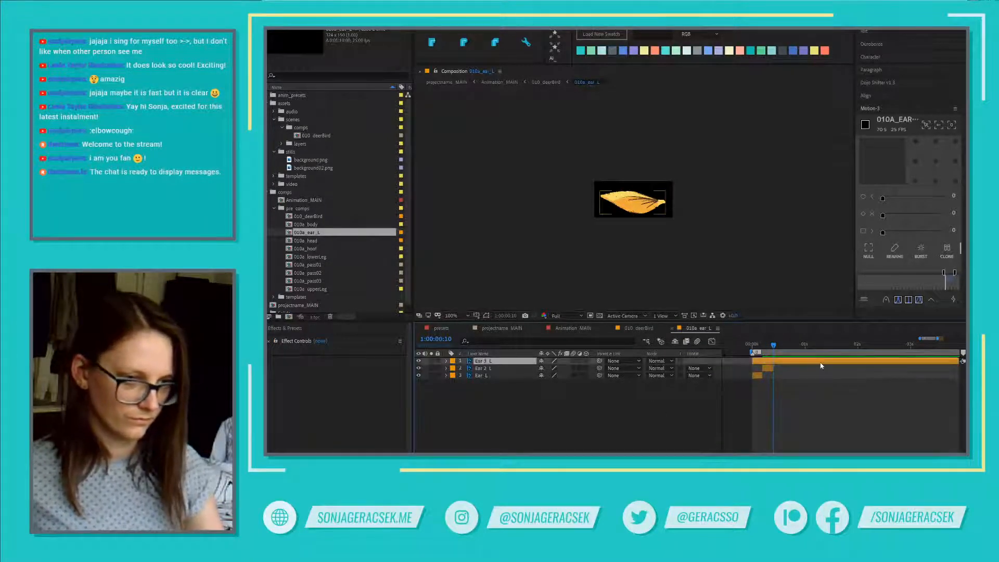
key("alt+bracketleft")
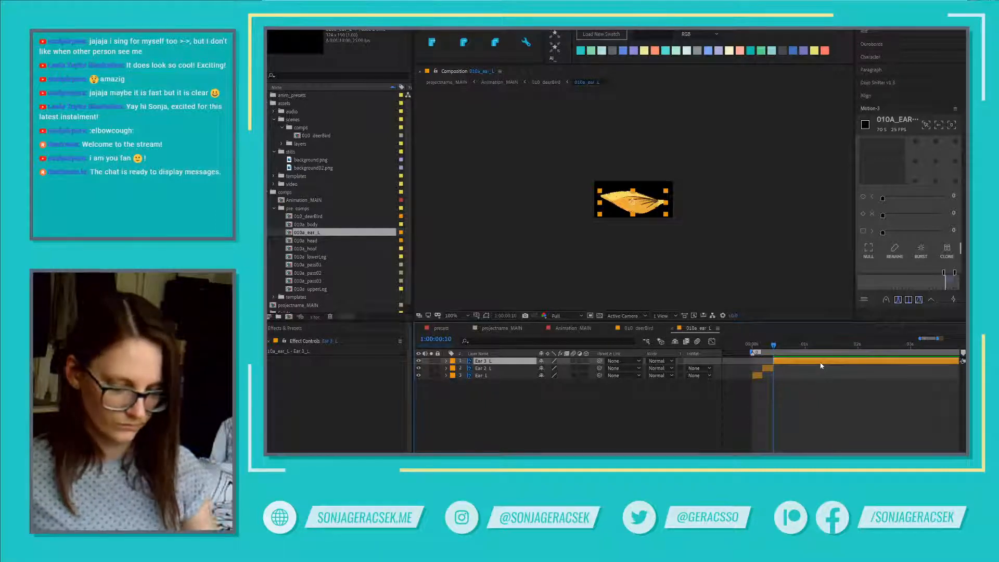
left_click(444, 338)
type("+5")
key("Return")
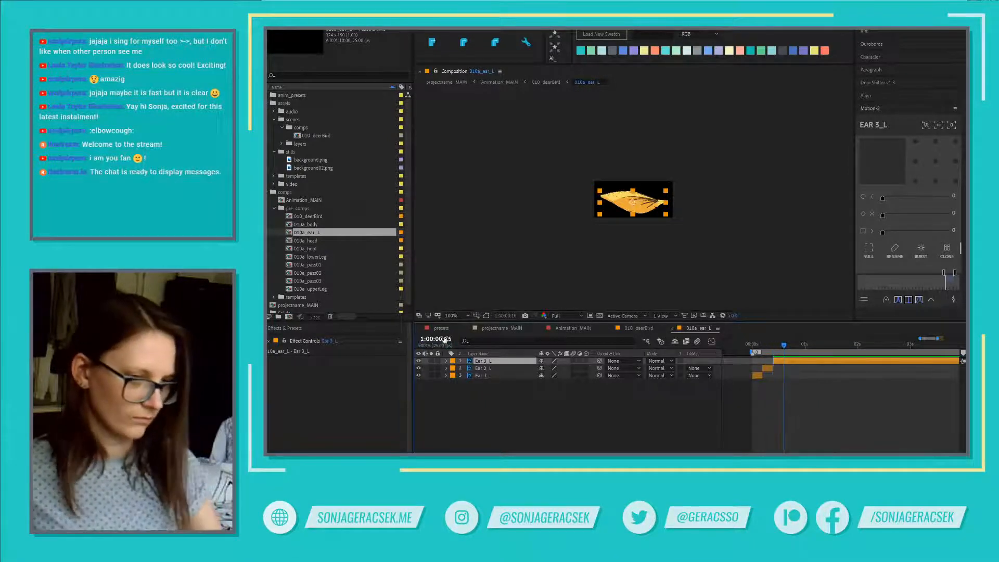
key("ctrl+shift+d")
key("Delete")
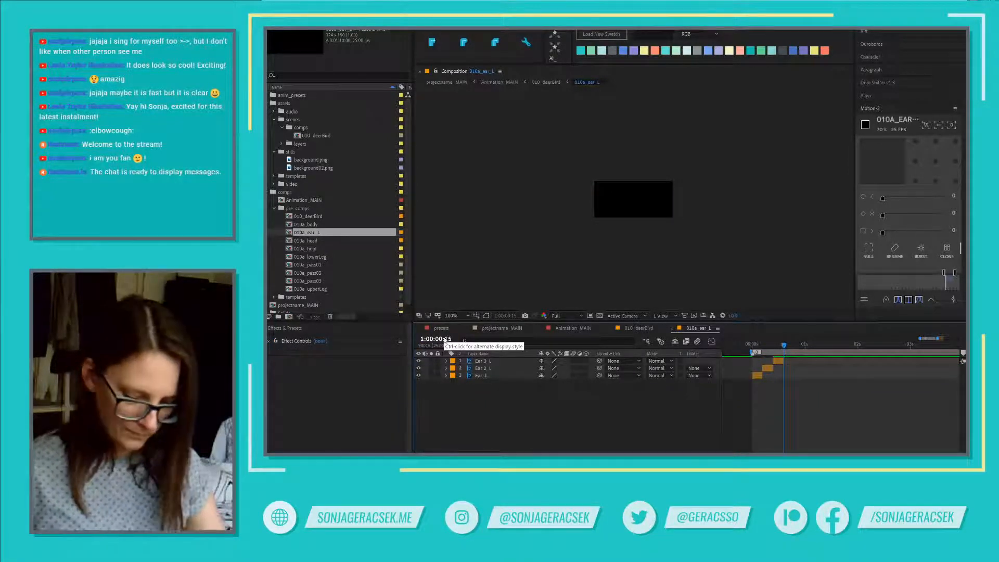
- Set the end of the work area to 1:00:00:15 in the 010a_ear_L composition
key("n")
scroll(750, 381, "up", 3)
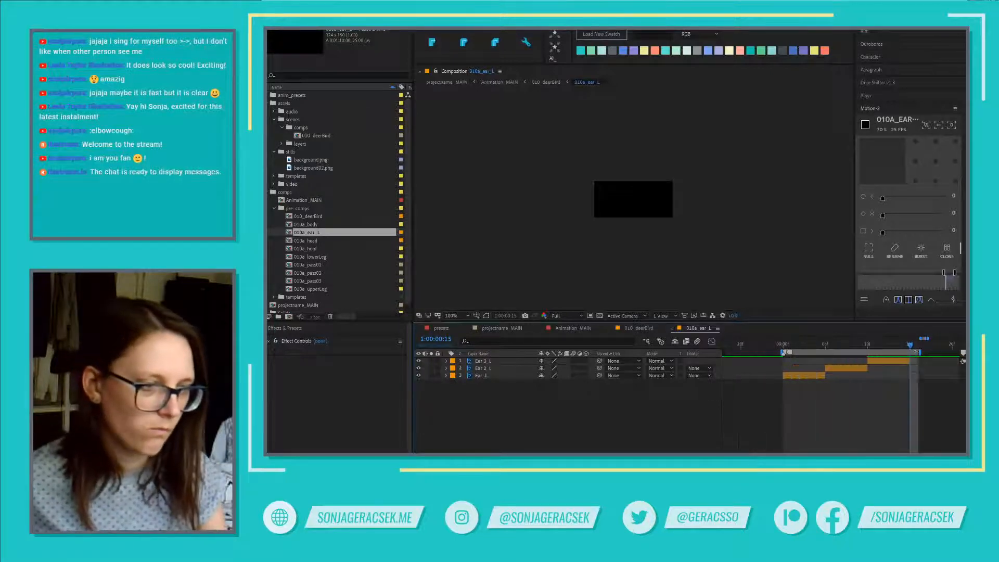
left_click_drag(917, 352, 910, 352)
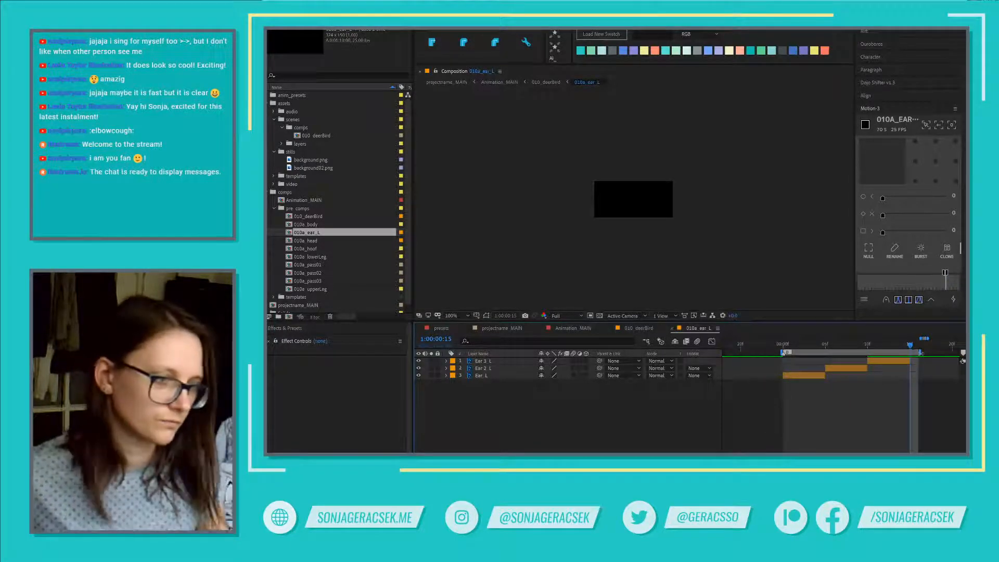
scroll(930, 400, "down", 5)
scroll(929, 398, "down", 1)
left_click_drag(928, 390, 734, 418)
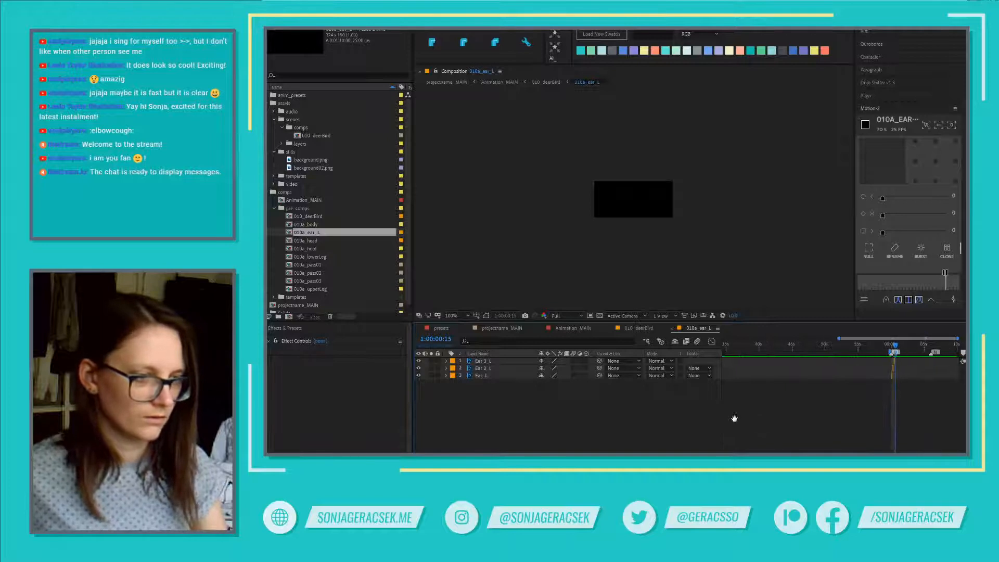
scroll(918, 381, "up", 1)
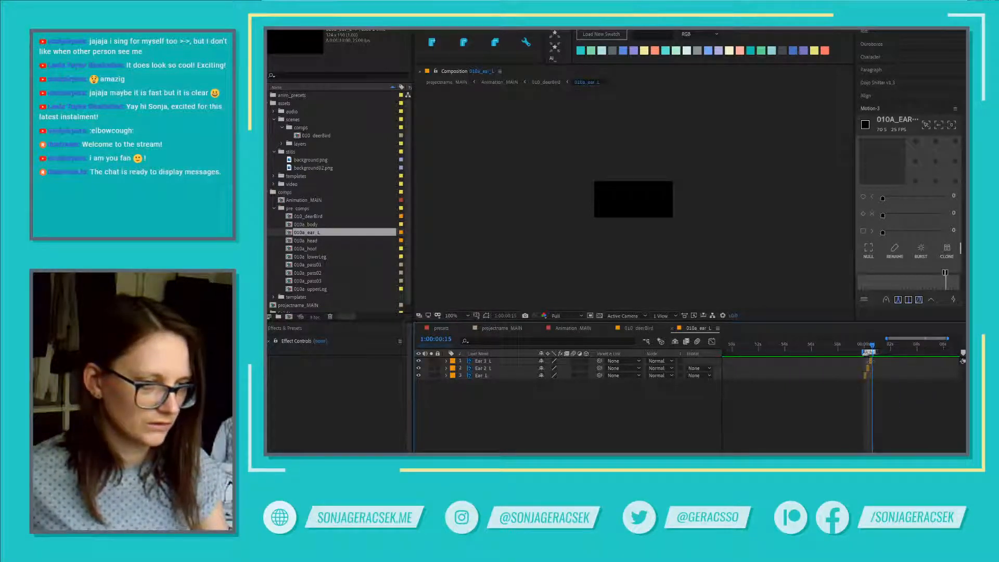
scroll(842, 369, "up", 3)
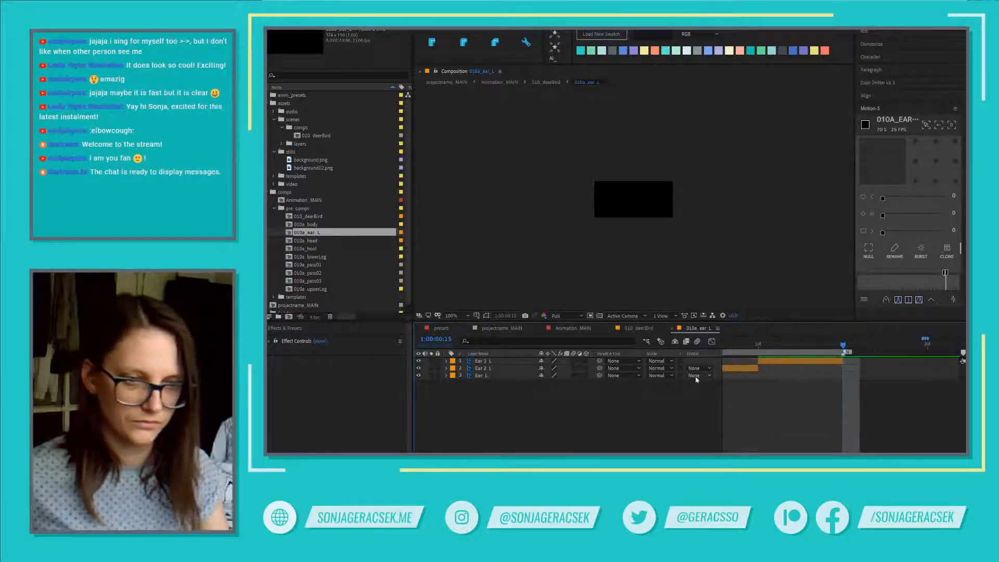
- In 010_deerBird, move the current time to the ending time-remap keyframes at 1:00:00:14 and reopen the 010a_ear_L composition
left_click(642, 336)
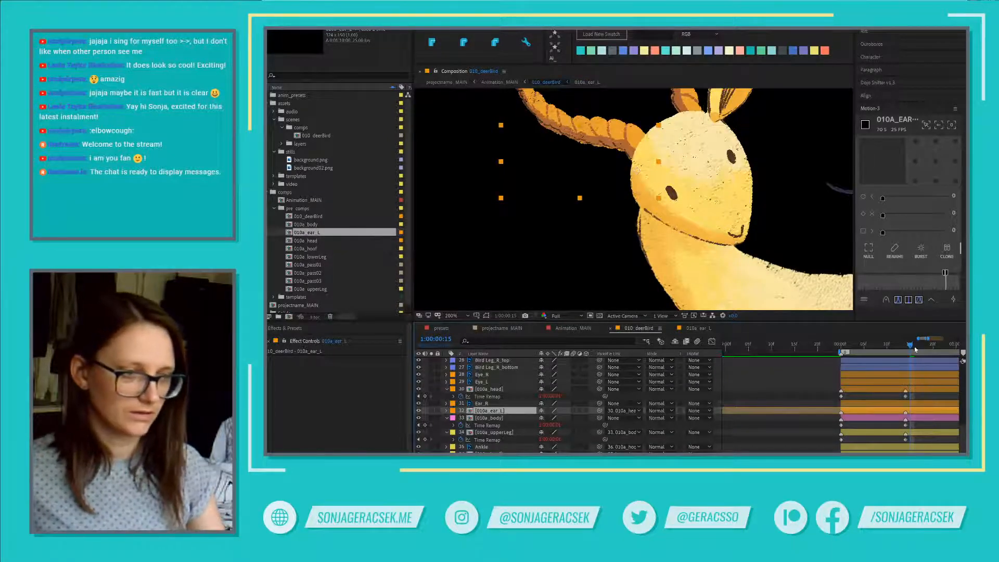
left_click_drag(915, 349, 906, 350)
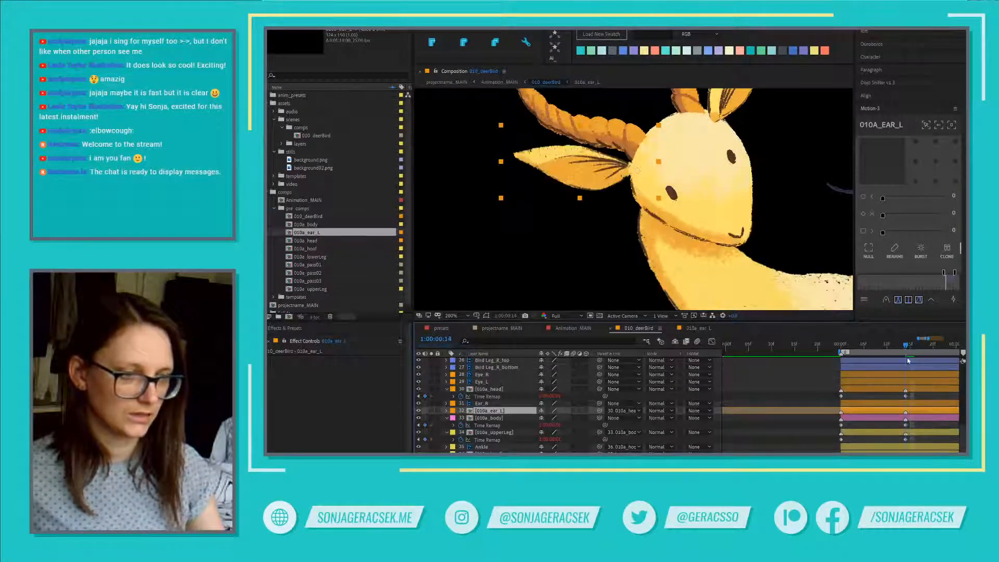
double_click(924, 412)
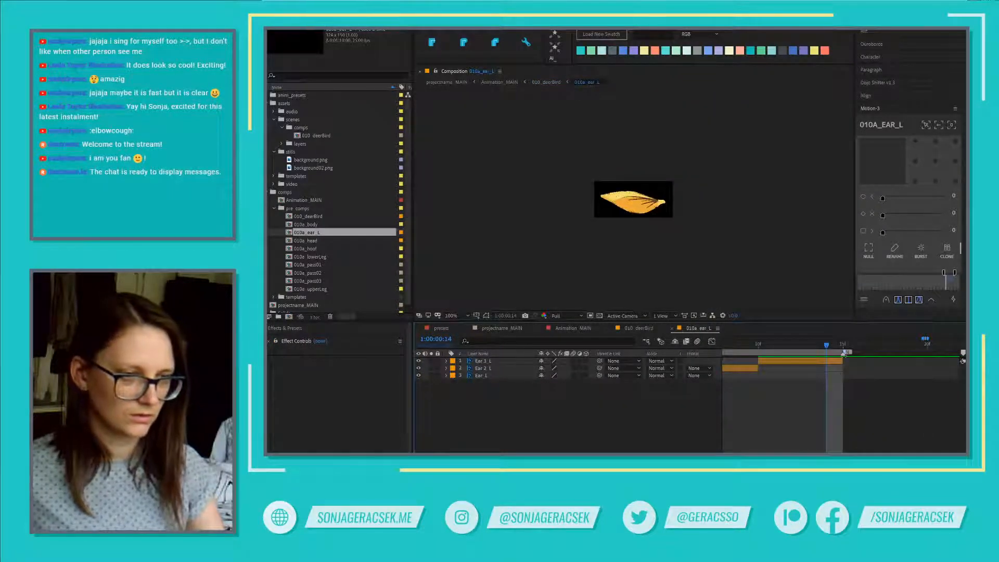
- Shorten the work area and the end of the Ear 3_L layer to 1:00:00:14
left_click_drag(845, 353, 829, 354)
left_click(832, 361)
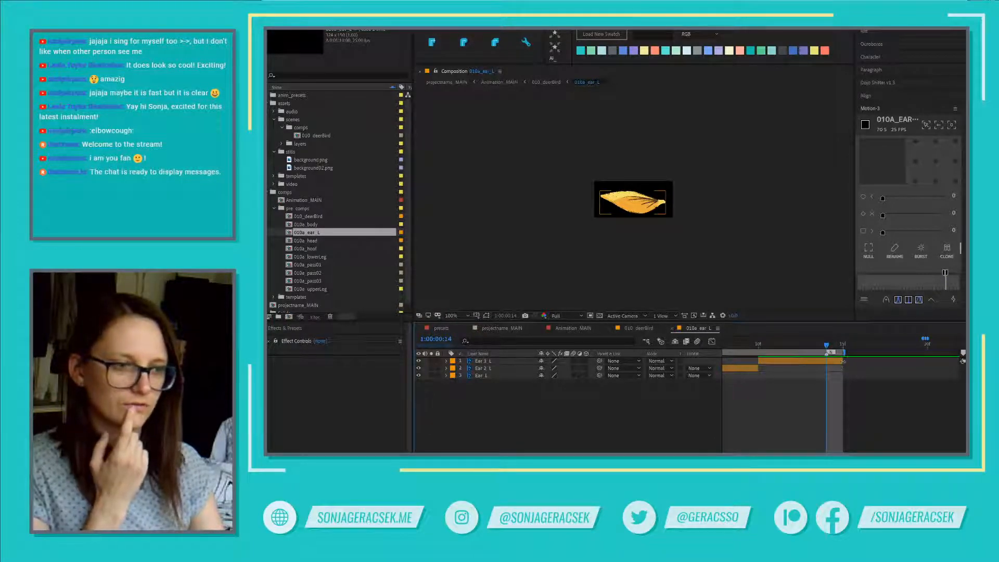
left_click_drag(844, 364, 830, 362)
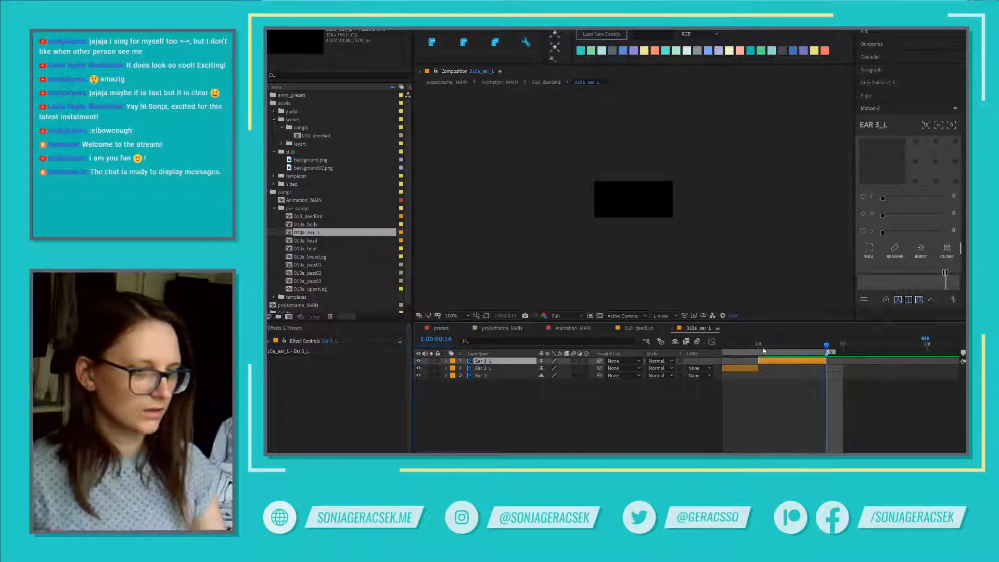
left_click(843, 345)
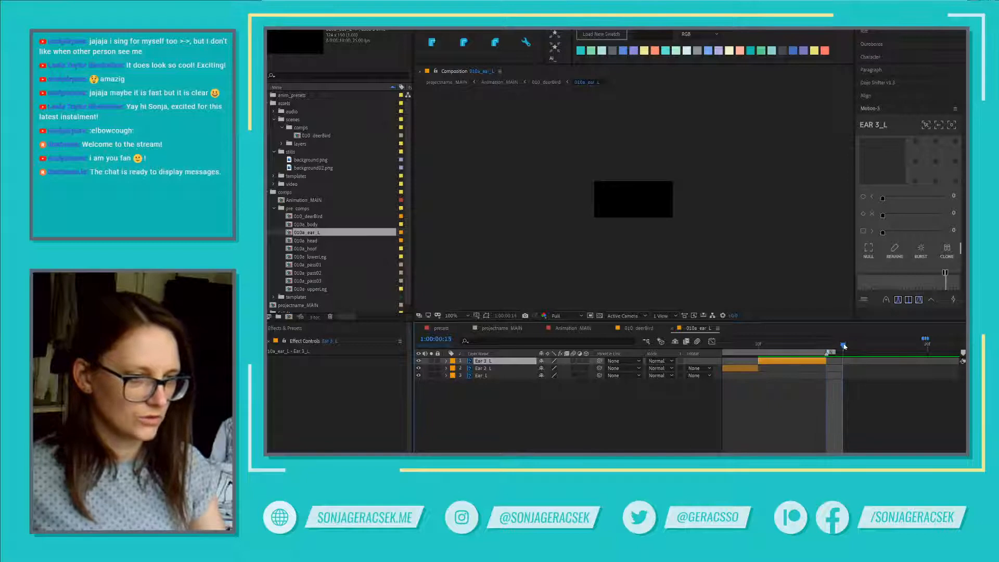
- In the 010_deerBird composition, copy the 010a_body layer's Time Remap keyframes onto the 010a_ear_L layer at 1:00:00:14
left_click_drag(844, 345, 759, 345)
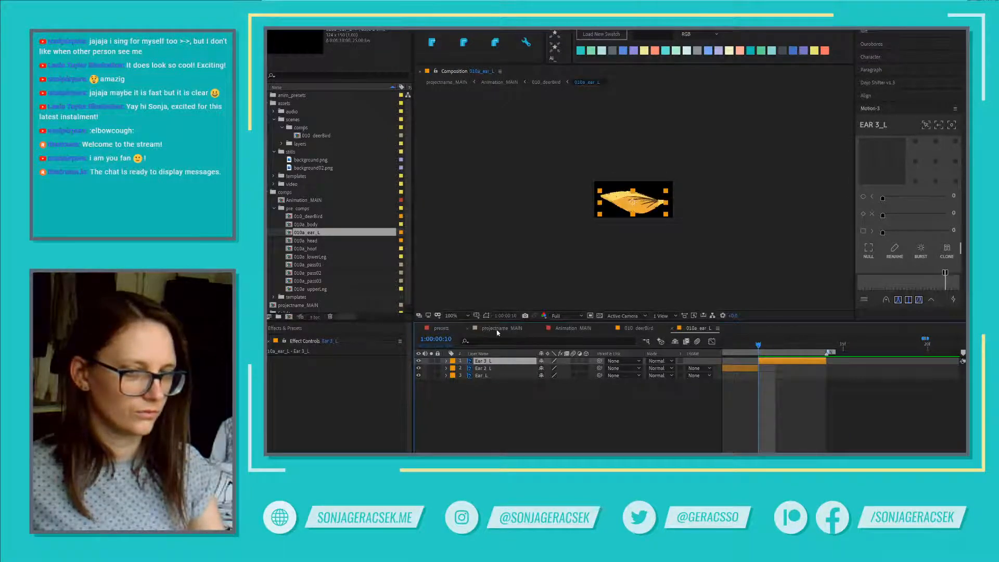
left_click(638, 328)
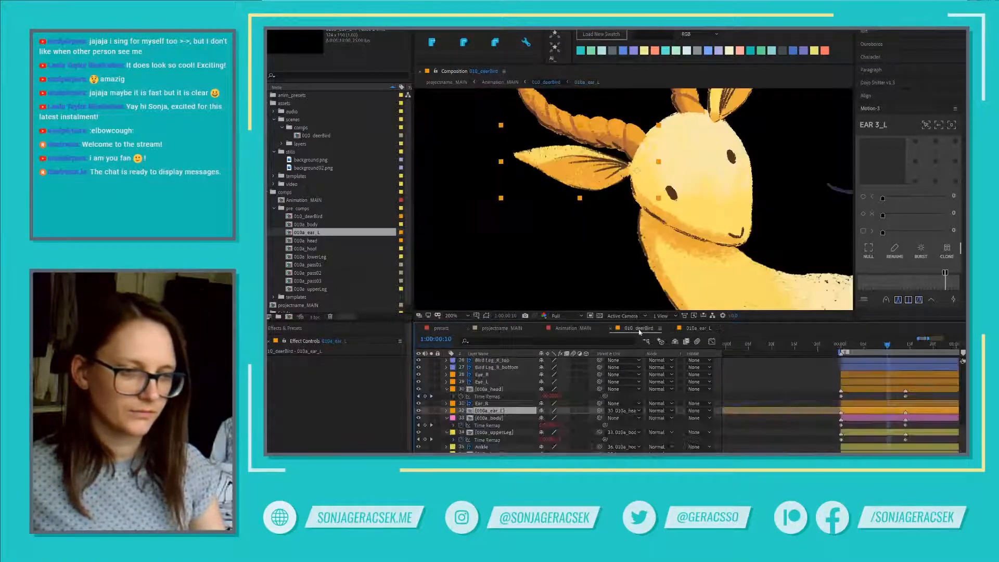
left_click(906, 345)
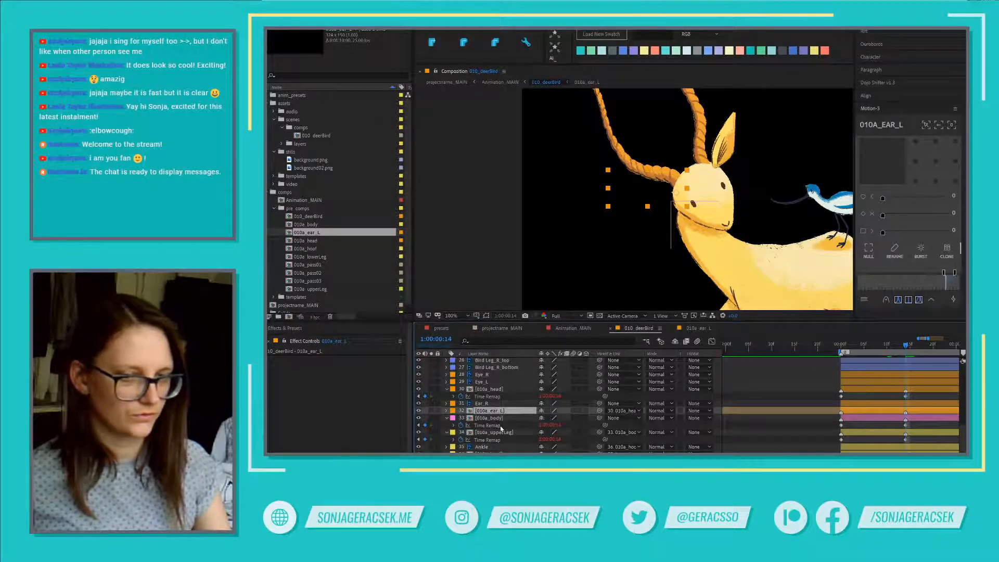
left_click(500, 425)
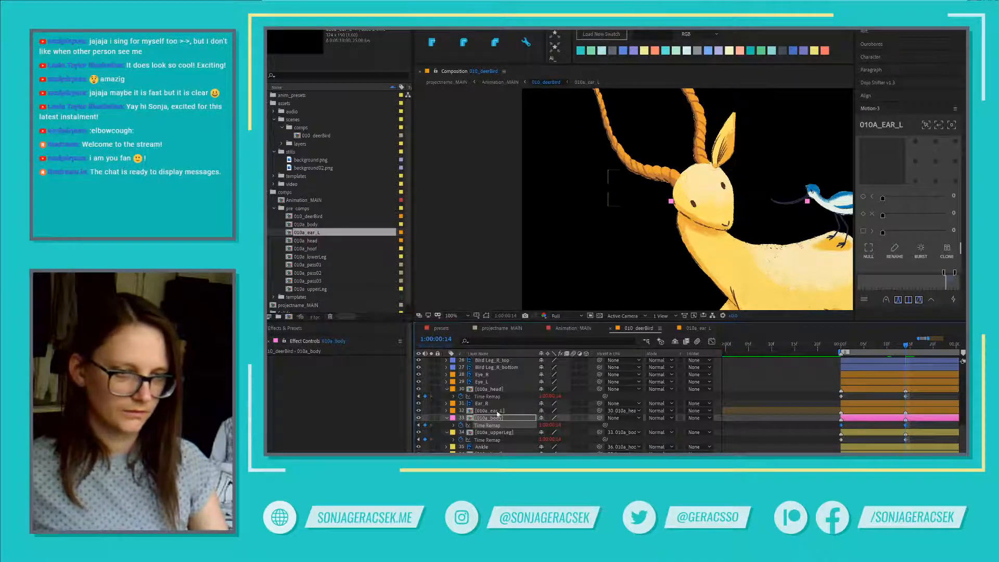
left_click(495, 411)
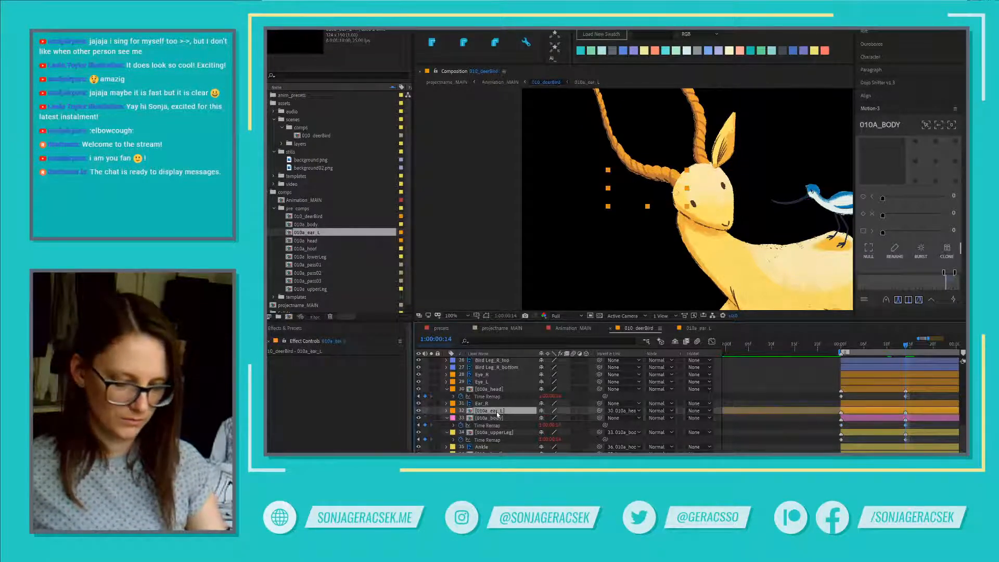
key("u")
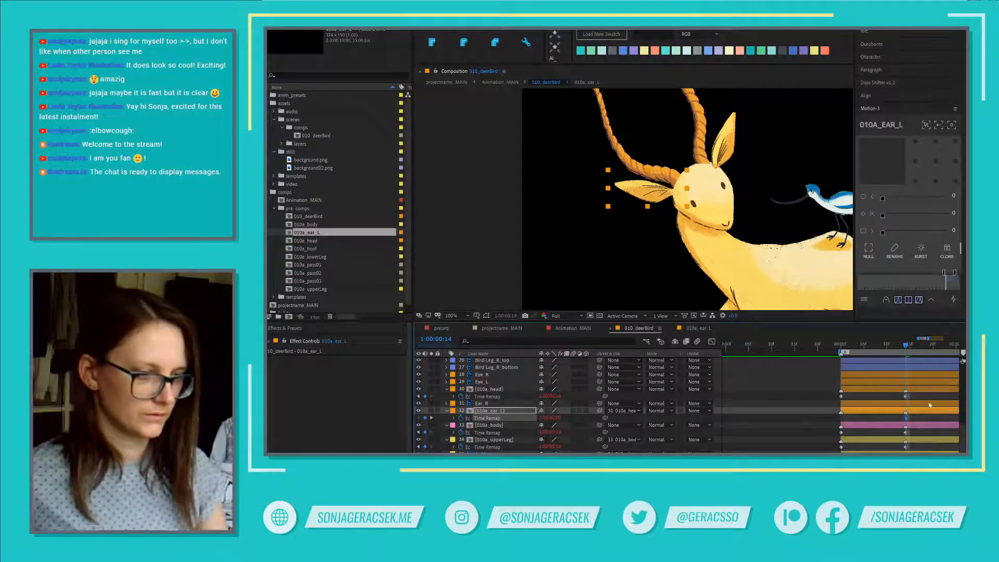
- In the 010a_head precomp, trim the end of Head 3 and the work area to 1:00:00:14, and return to 010_deerBird
double_click(503, 389)
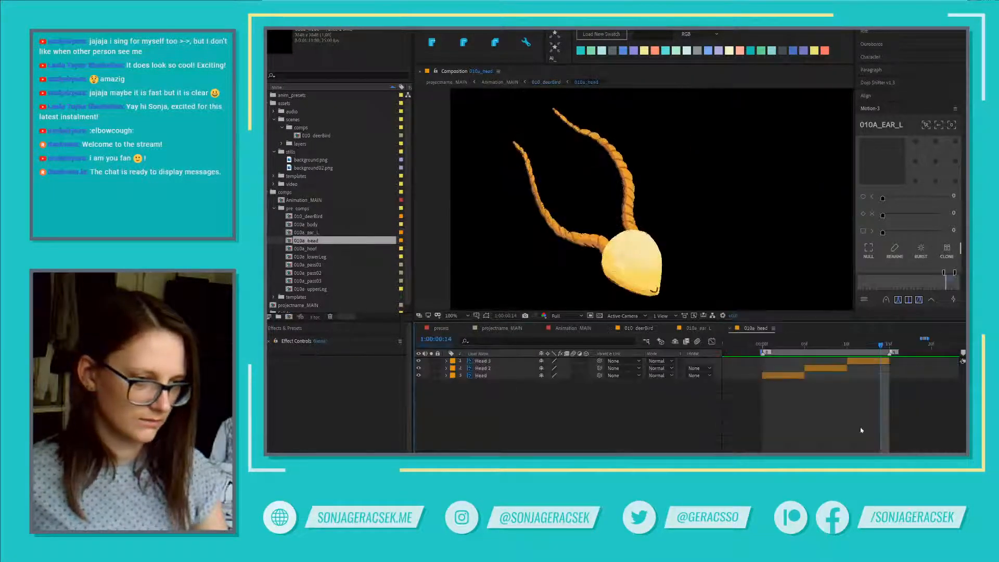
left_click(885, 361)
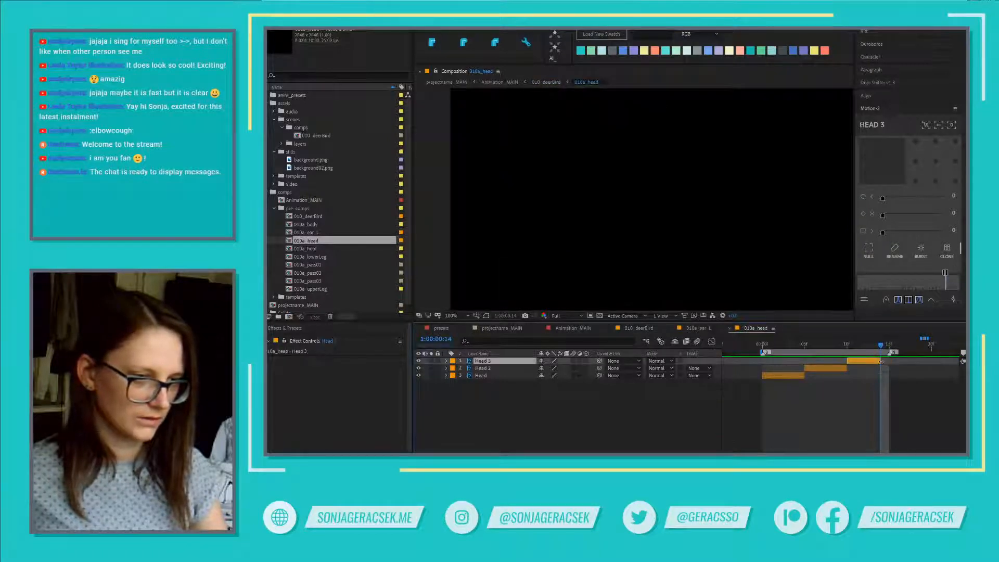
left_click_drag(889, 353, 880, 353)
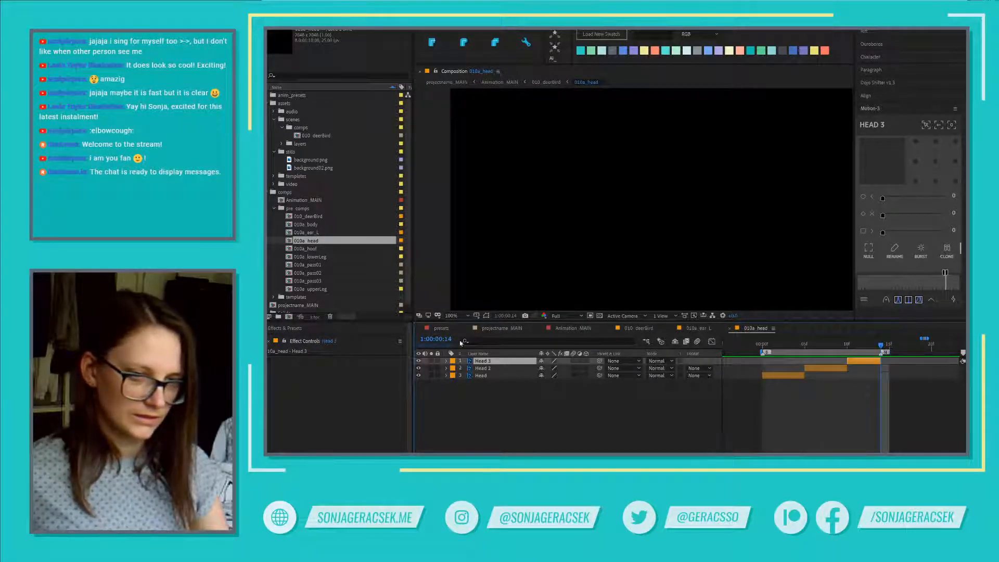
left_click(639, 331)
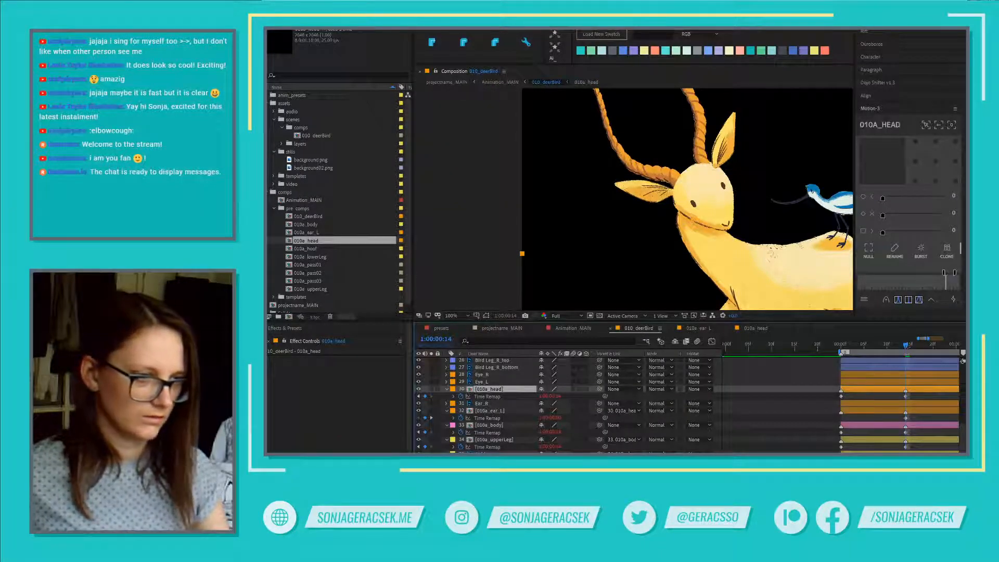
- Move the 010a_ear_L layer's Time Remap keyframes back so the first one sits at 1:00:00:00
mouse_move(907, 345)
left_mouse_down()
mouse_move(839, 353)
mouse_move(907, 354)
left_mouse_up()
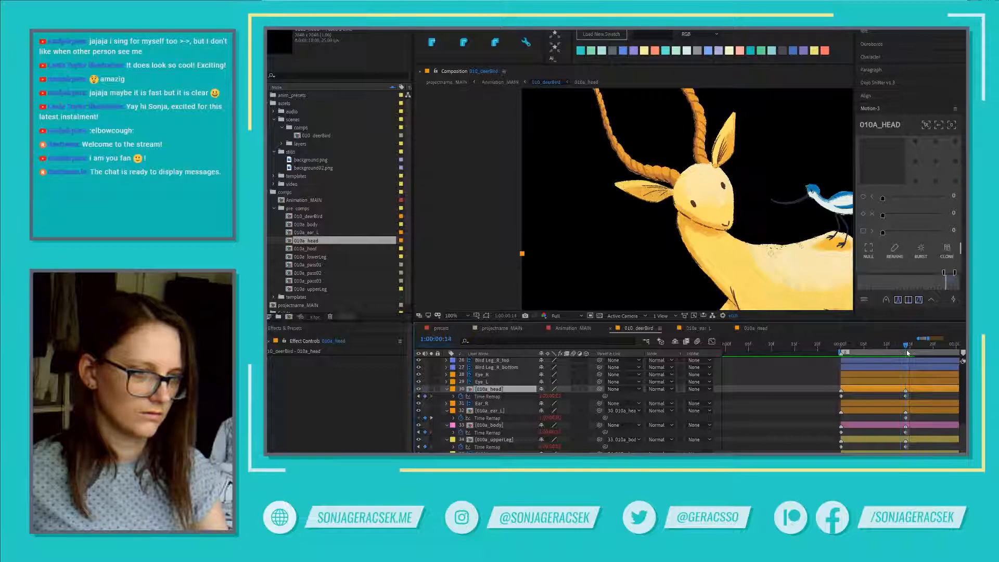
left_click_drag(907, 353, 907, 353)
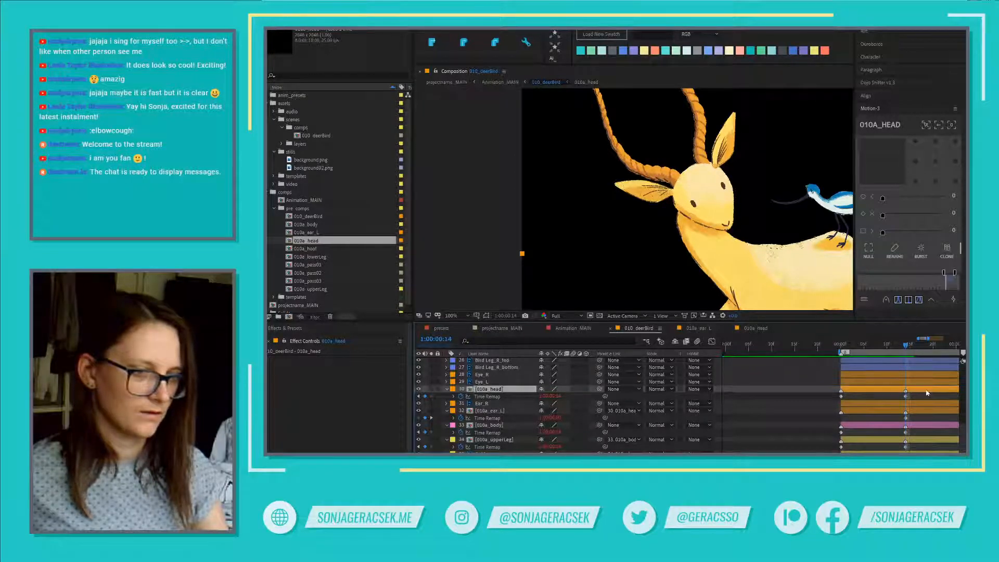
left_click_drag(932, 398, 847, 383)
left_click(883, 401)
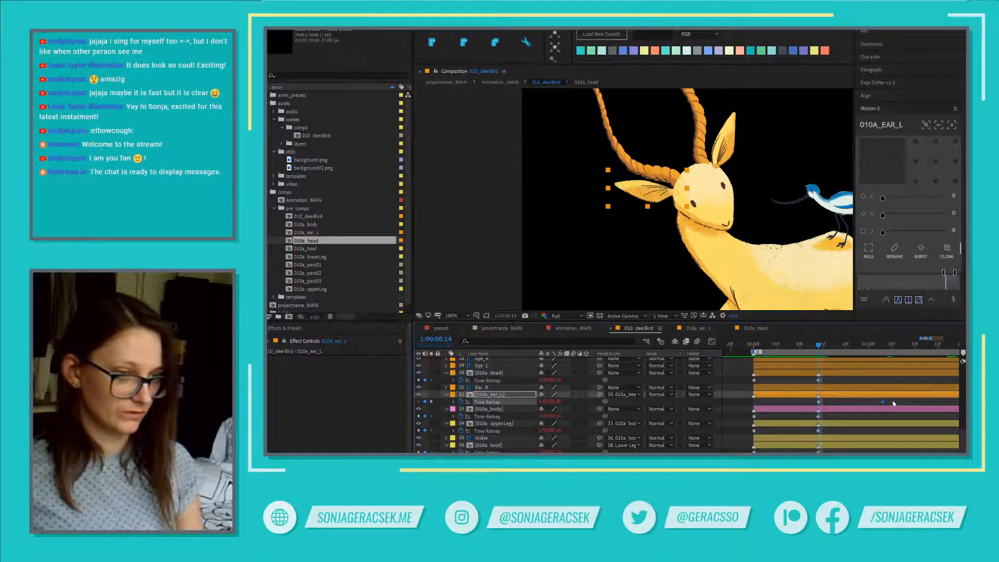
left_click_drag(892, 407, 751, 404)
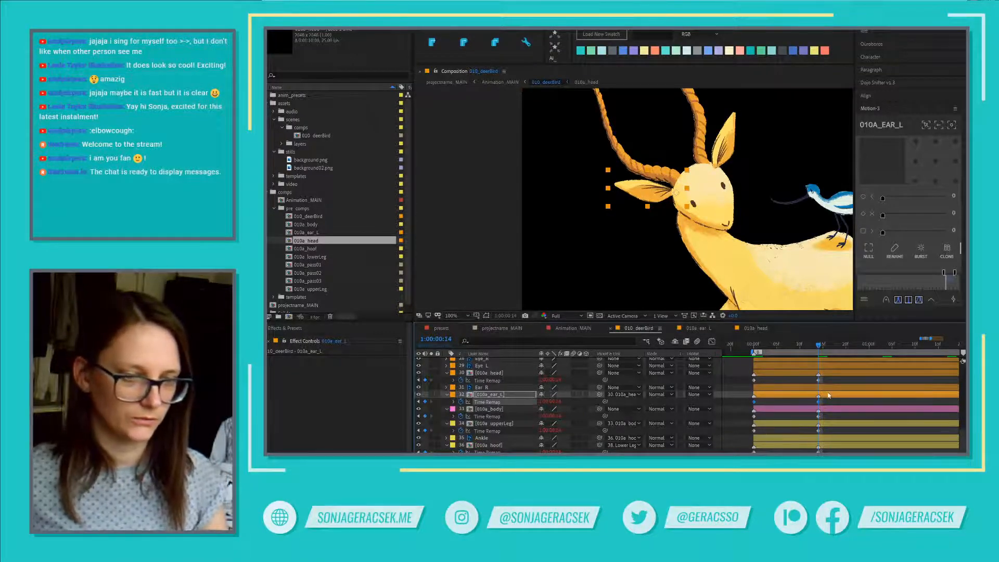
- Return to 1:00:00:00 and purge all memory and the disk cache, confirming the deletion
scroll(828, 392, "down", 2)
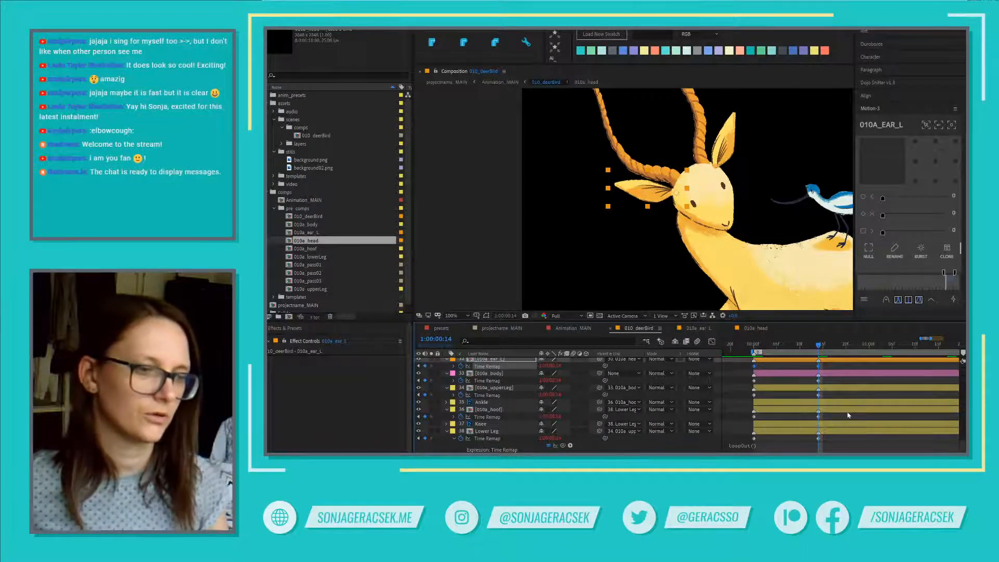
scroll(914, 385, "down", 2)
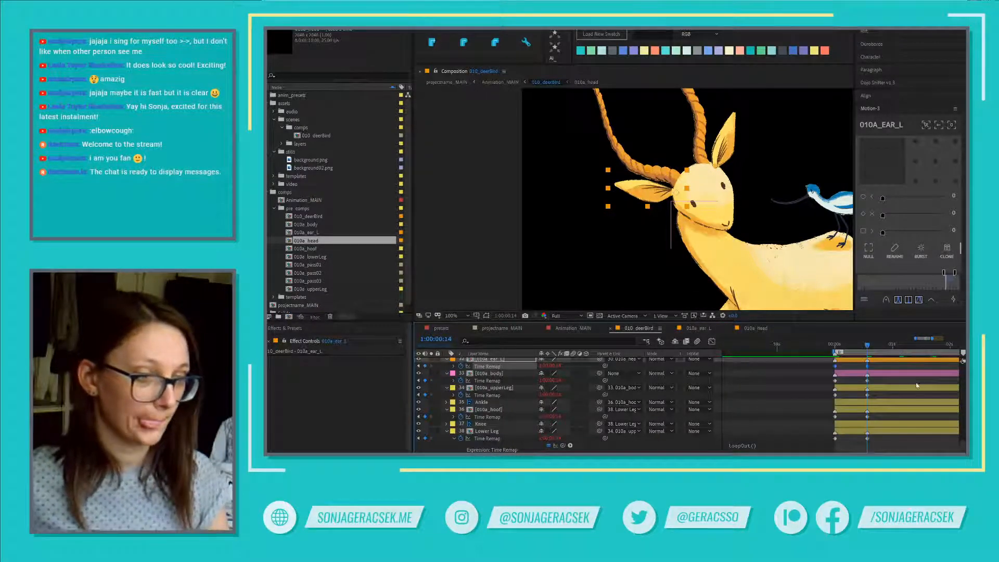
scroll(916, 382, "right", 3)
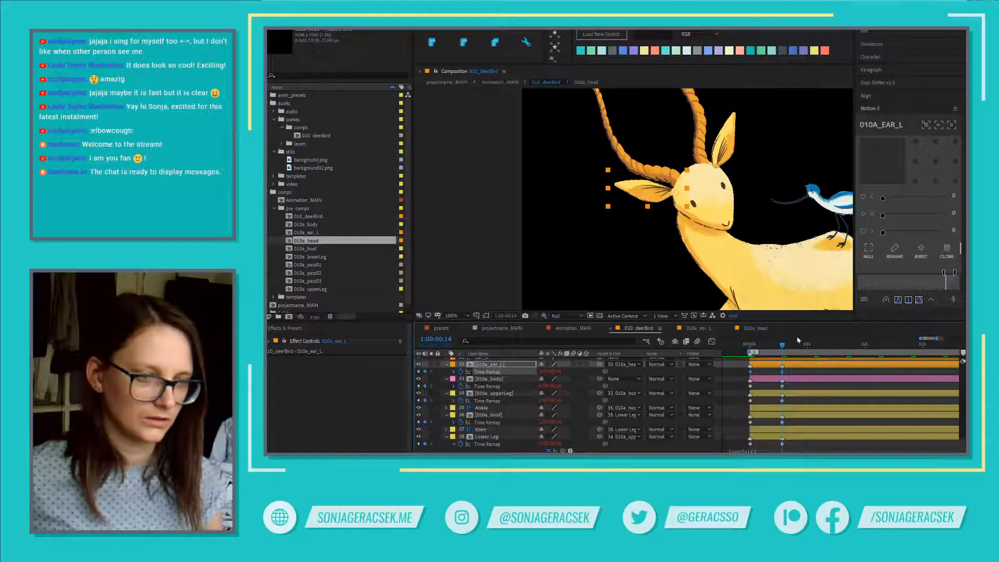
key("Page_Down")
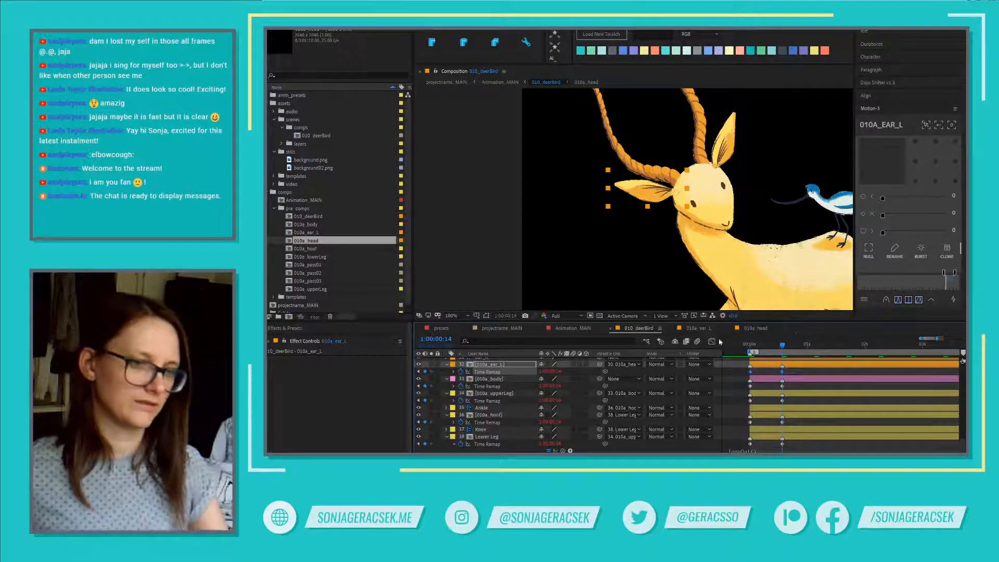
left_click(752, 345)
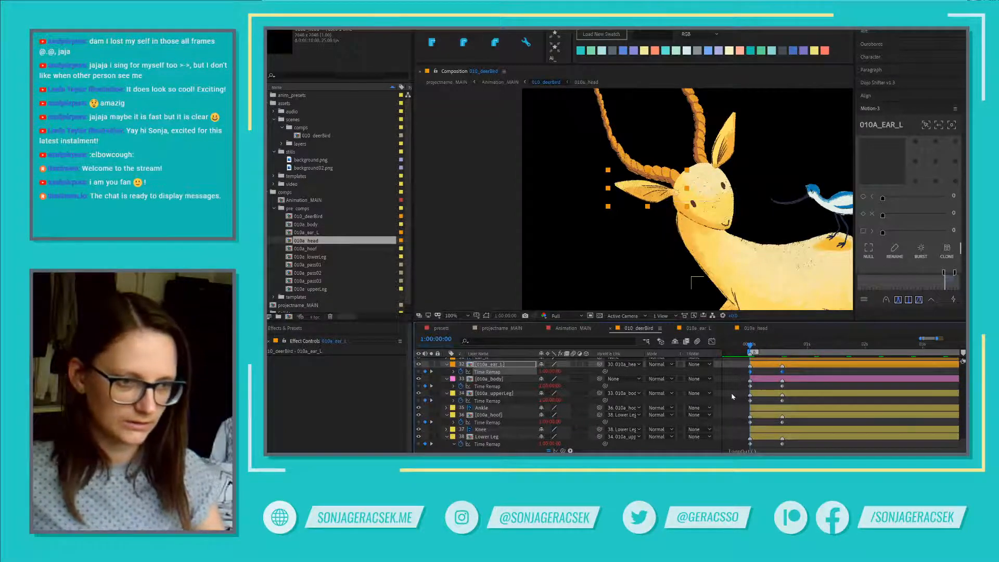
key("alt+e")
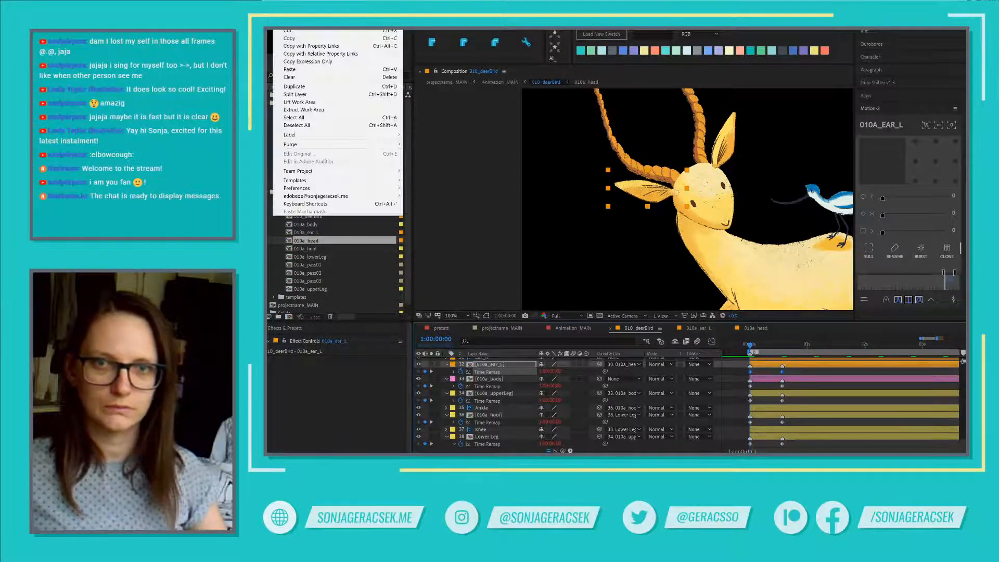
mouse_move(343, 149)
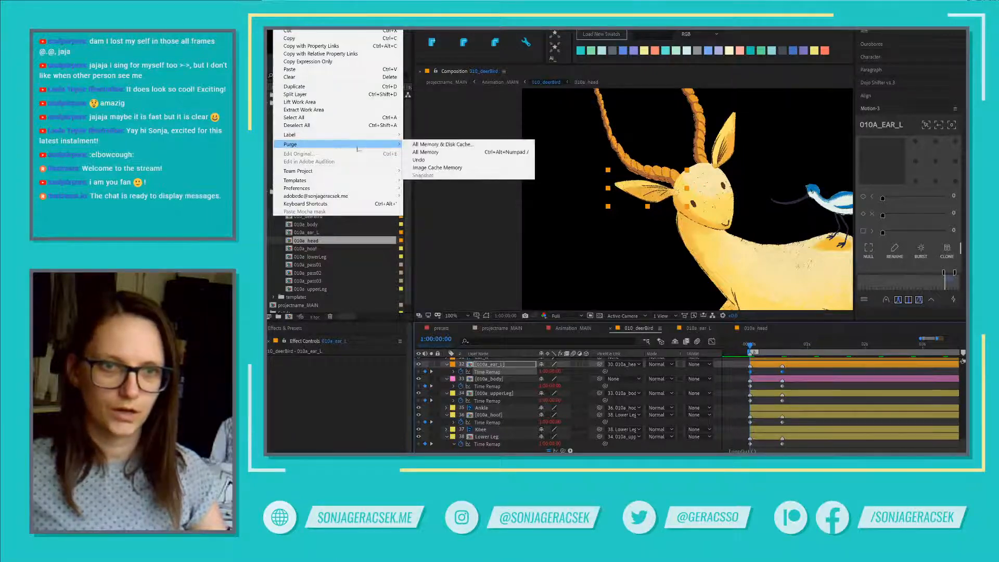
left_click(437, 145)
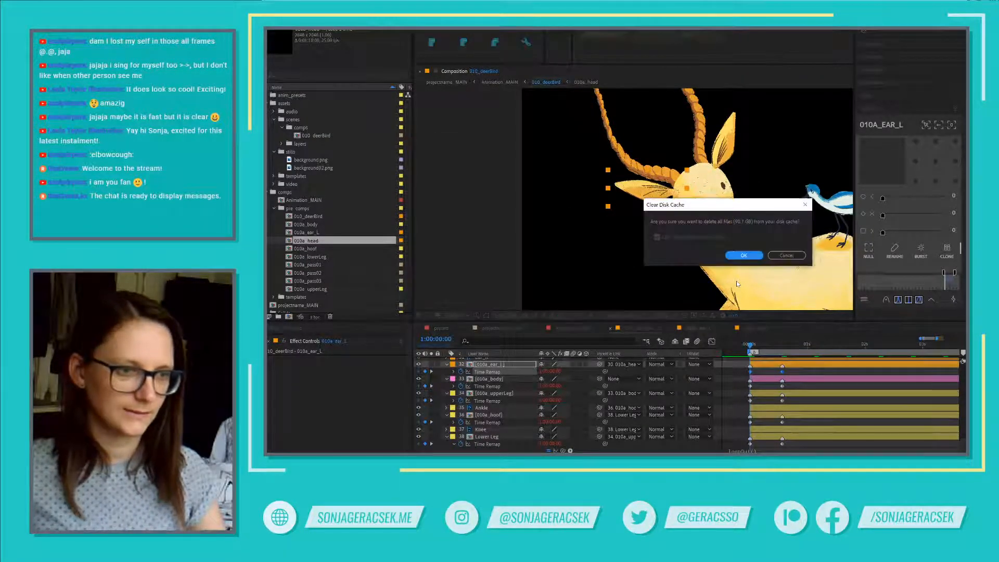
left_click(743, 253)
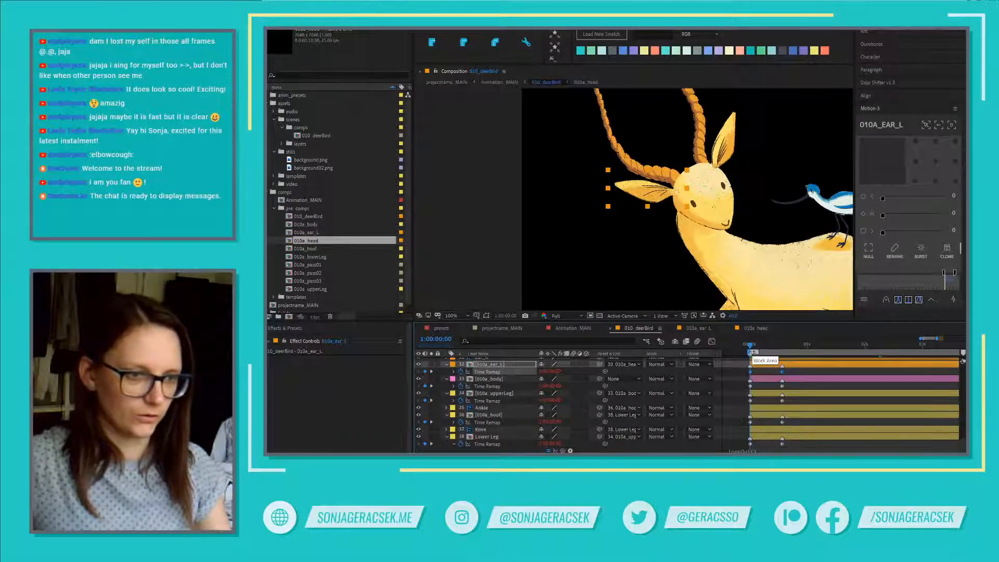
- Compare the deer's head and ears in 010_deerBird at the loop's first frames and at 1:00:00:14 and 1:00:00:15
left_click_drag(752, 346, 784, 348)
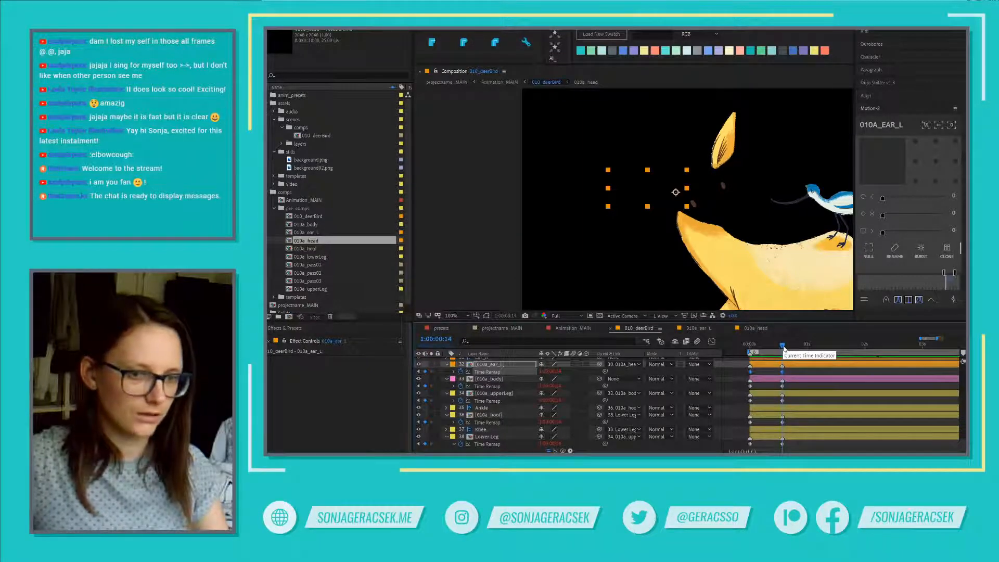
left_click_drag(784, 349, 785, 348)
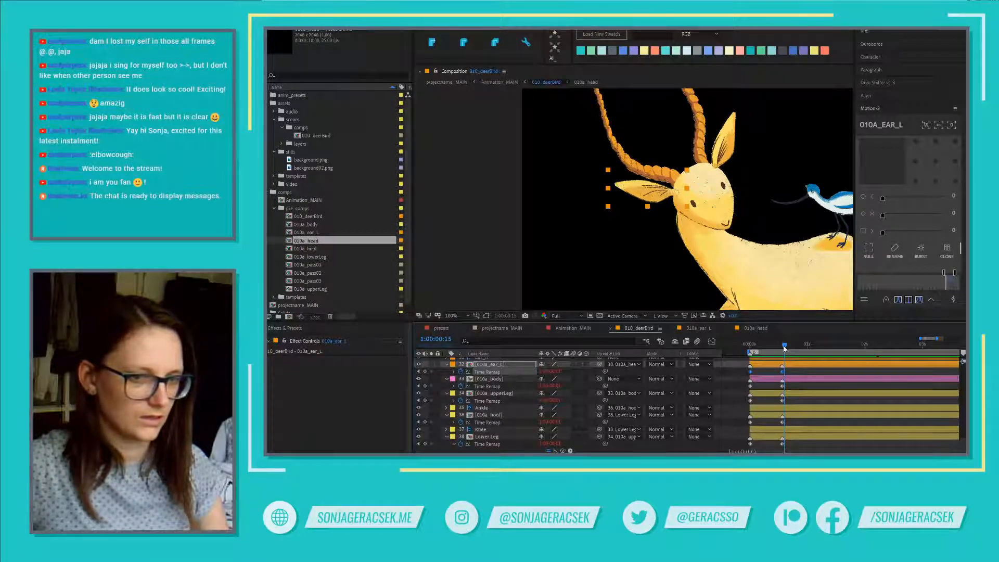
mouse_move(785, 349)
left_mouse_down()
mouse_move(749, 349)
mouse_move(783, 349)
left_mouse_up()
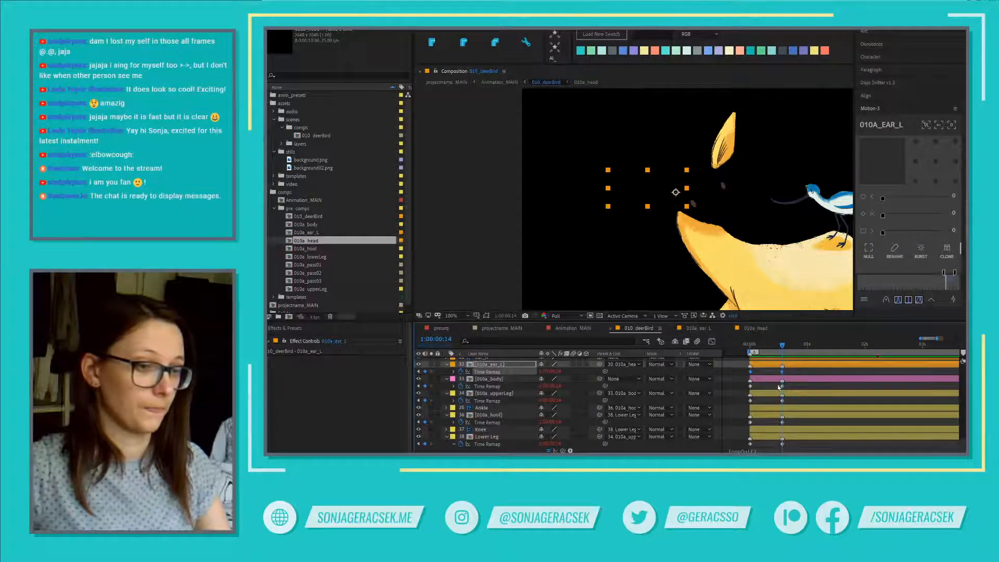
left_click_drag(783, 345, 786, 345)
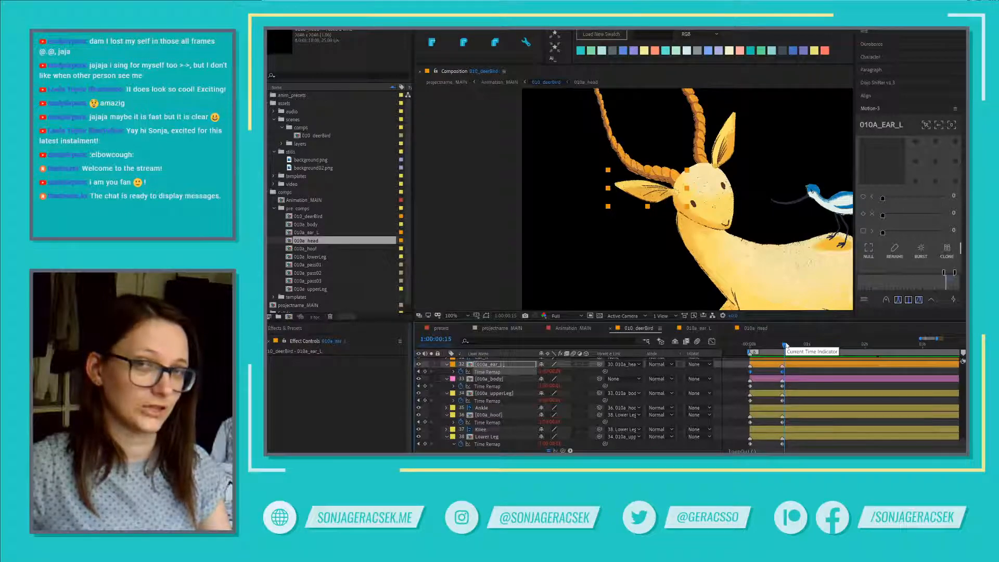
left_click_drag(786, 345, 750, 345)
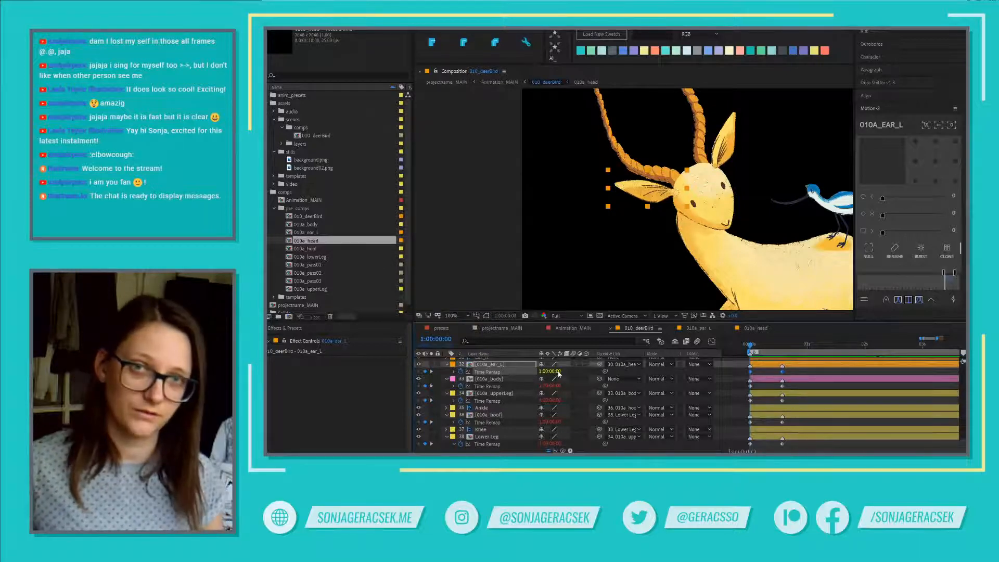
key("Page_Down")
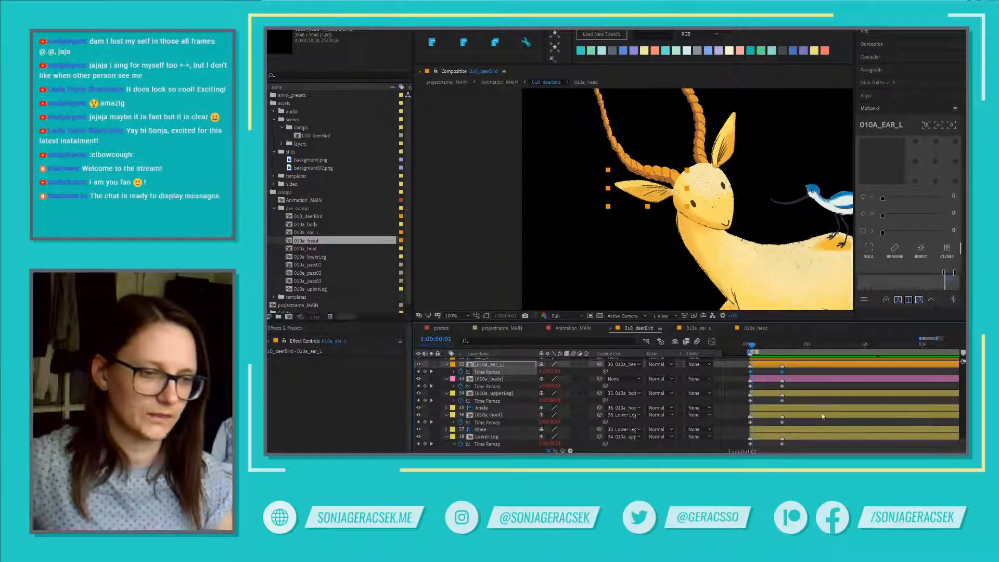
left_click(781, 351)
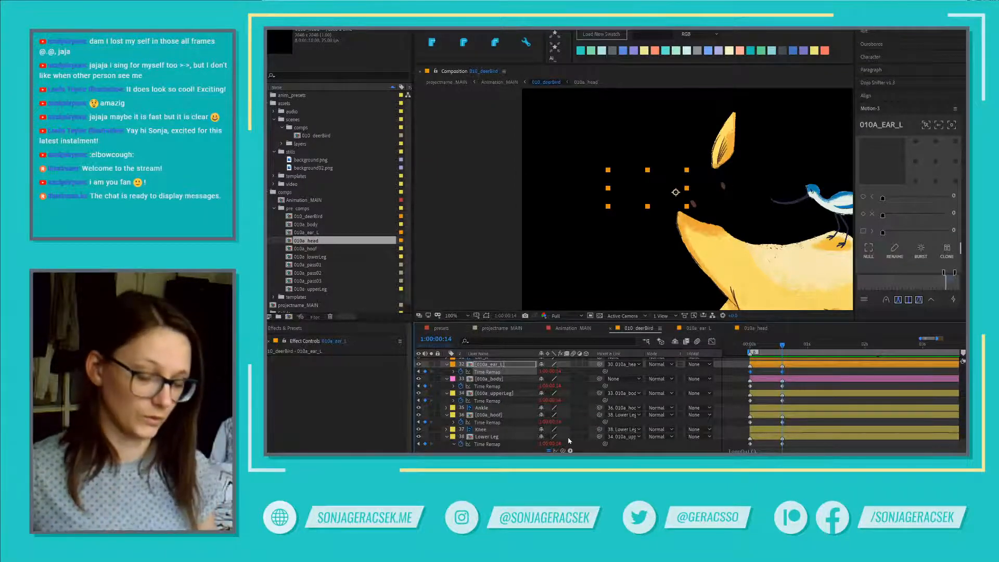
key("Page_Down")
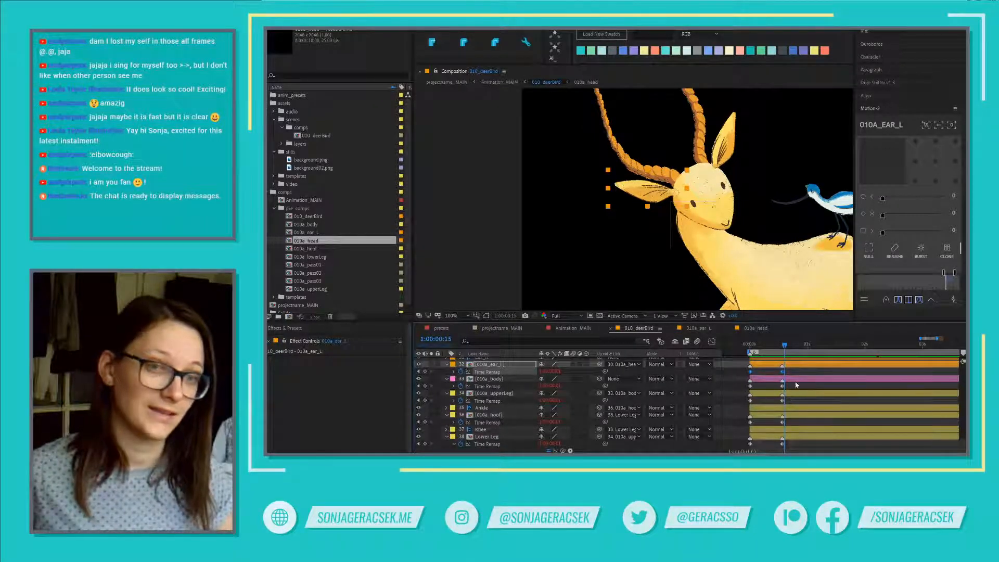
left_click(783, 345)
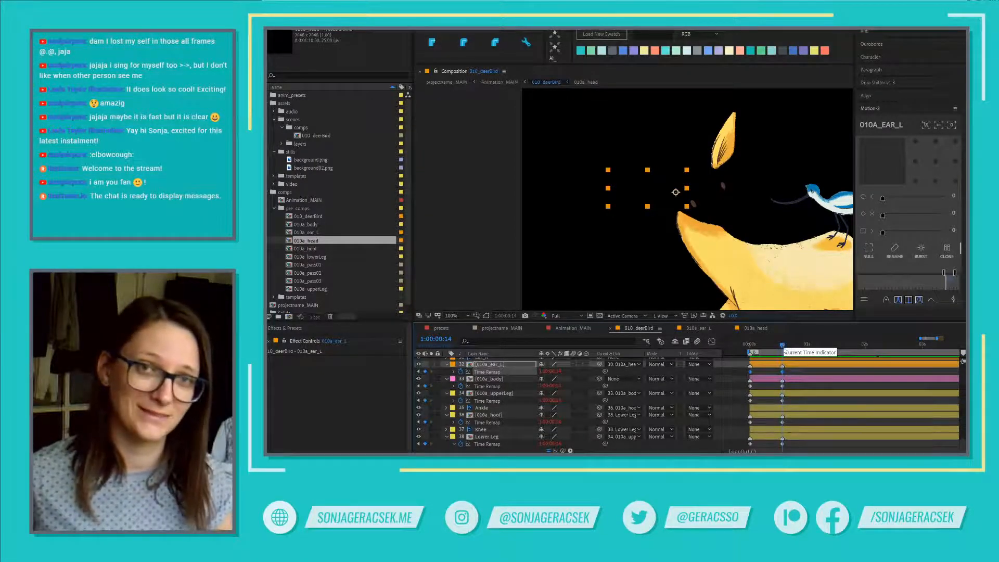
- Open the 010a_lowerLeg precomp and examine where its Lower Leg layers start and end
double_click(794, 437)
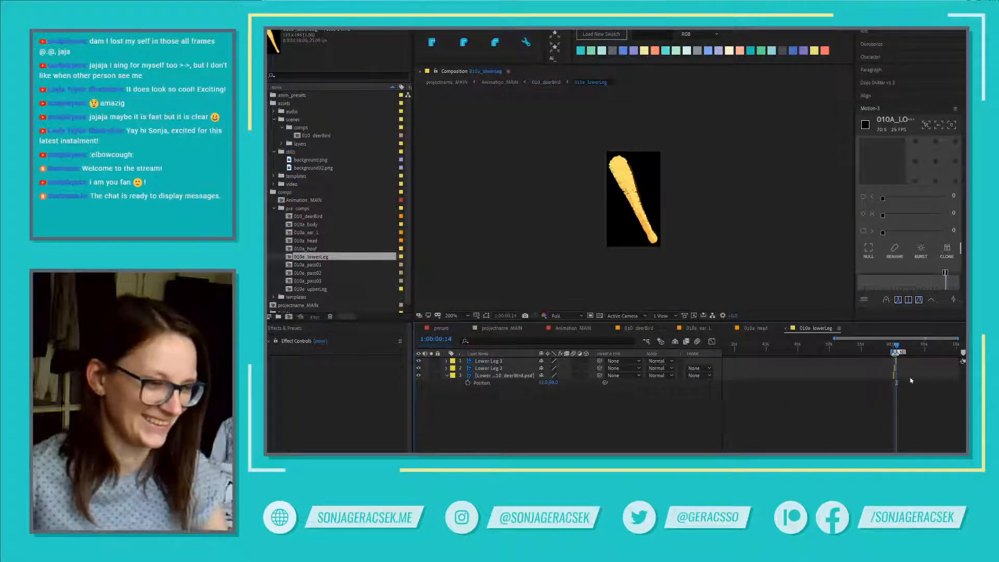
scroll(946, 440, "left", 5)
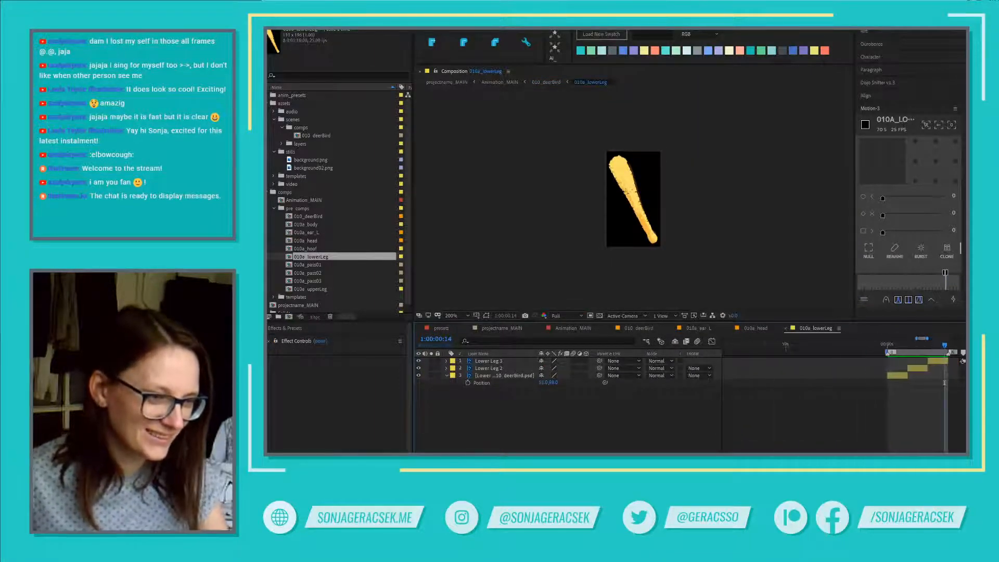
scroll(958, 395, "up", 1)
scroll(941, 398, "right", 3)
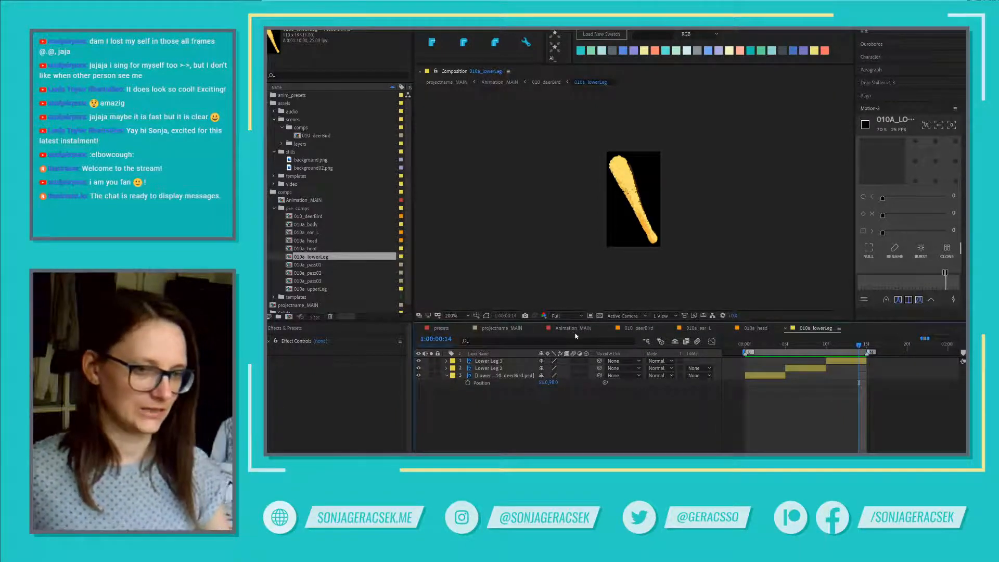
- Open the 010a_hoof and 010a_upperLeg precomps from 010_deerBird and examine where their drawing layers start and end
left_click(639, 328)
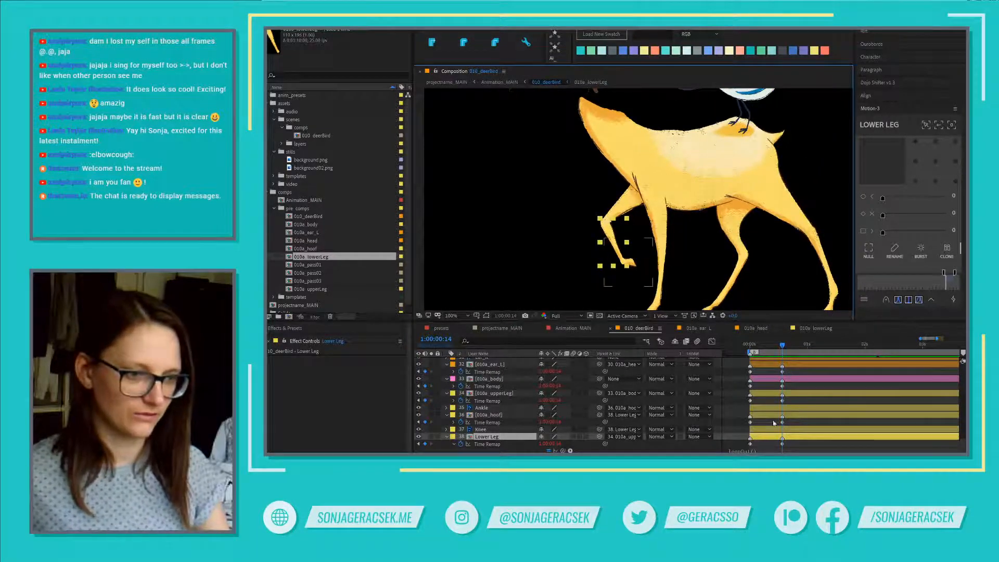
double_click(796, 417)
scroll(904, 369, "up", 1)
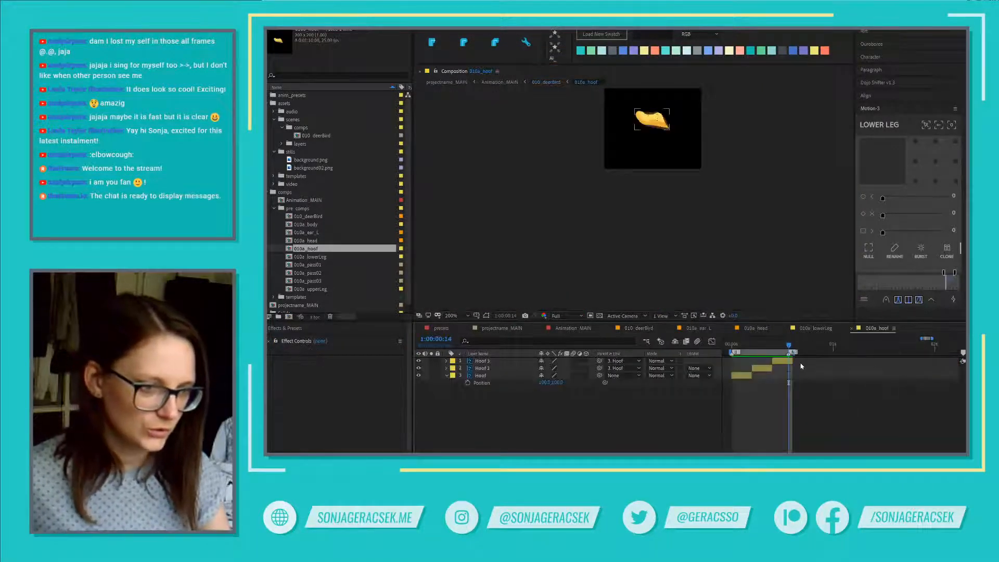
scroll(802, 365, "up", 2)
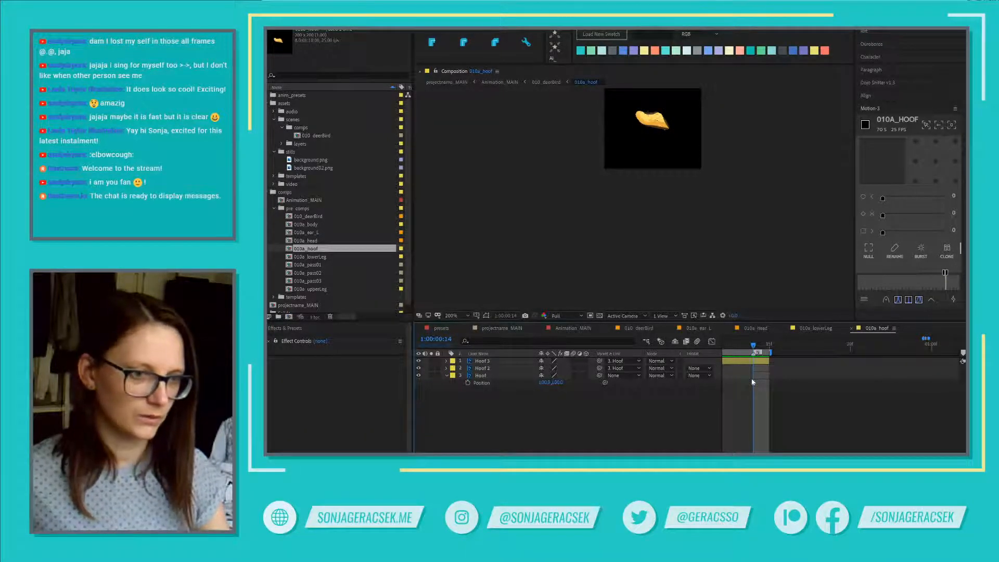
left_click(639, 328)
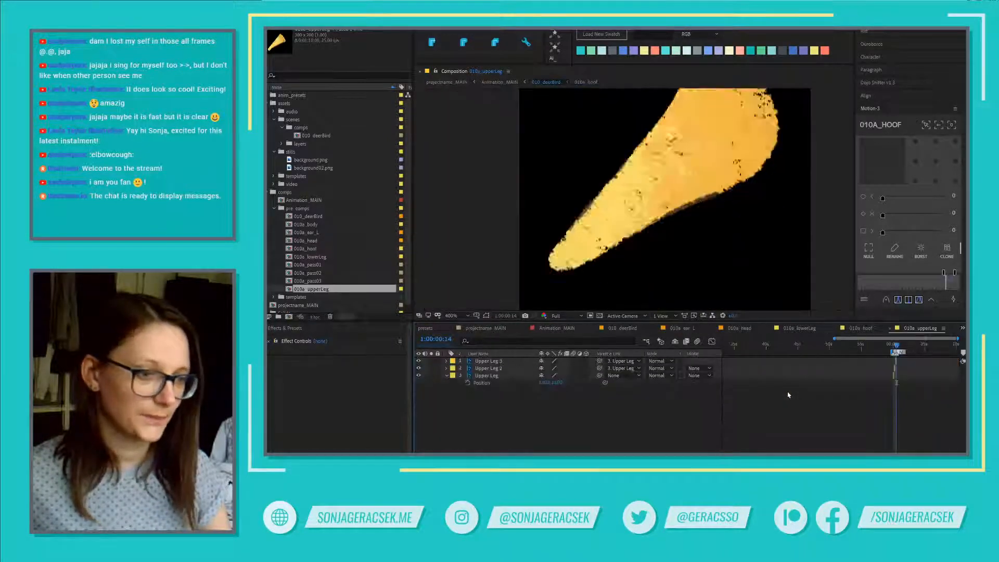
double_click(788, 394)
scroll(898, 372, "up", 3)
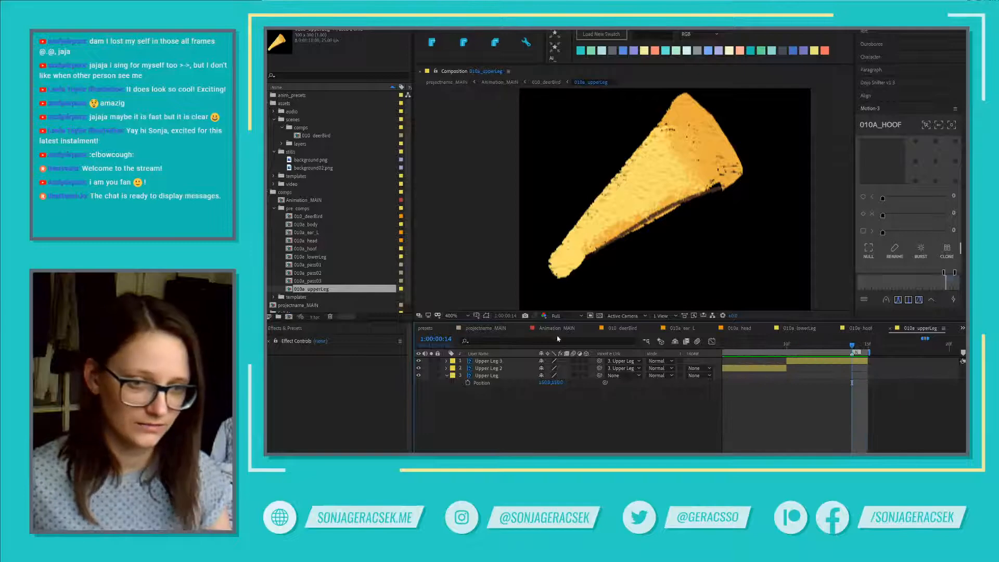
- Open the 010a_body precomp from 010_deerBird and examine where its Body layers start and end
left_click(623, 328)
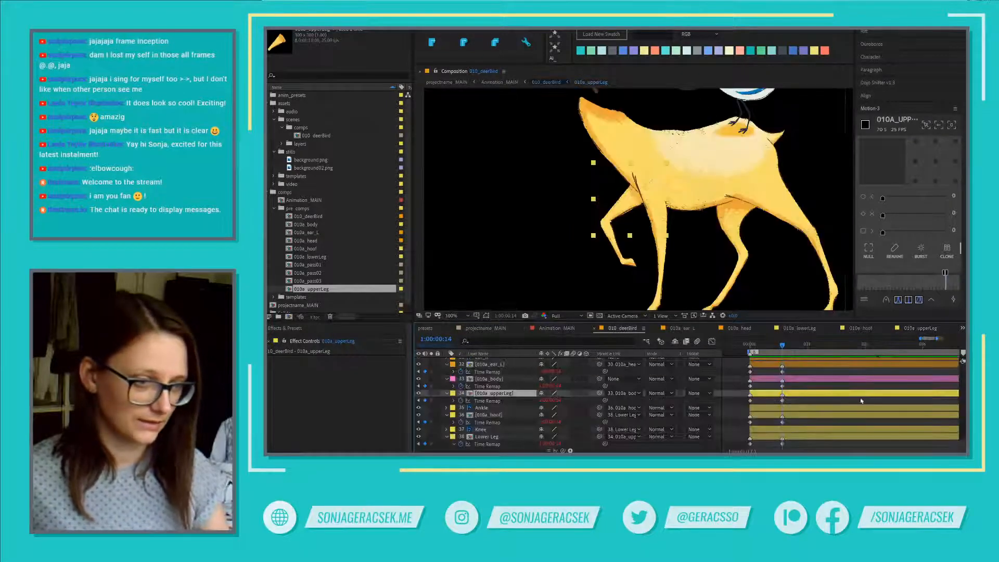
double_click(795, 382)
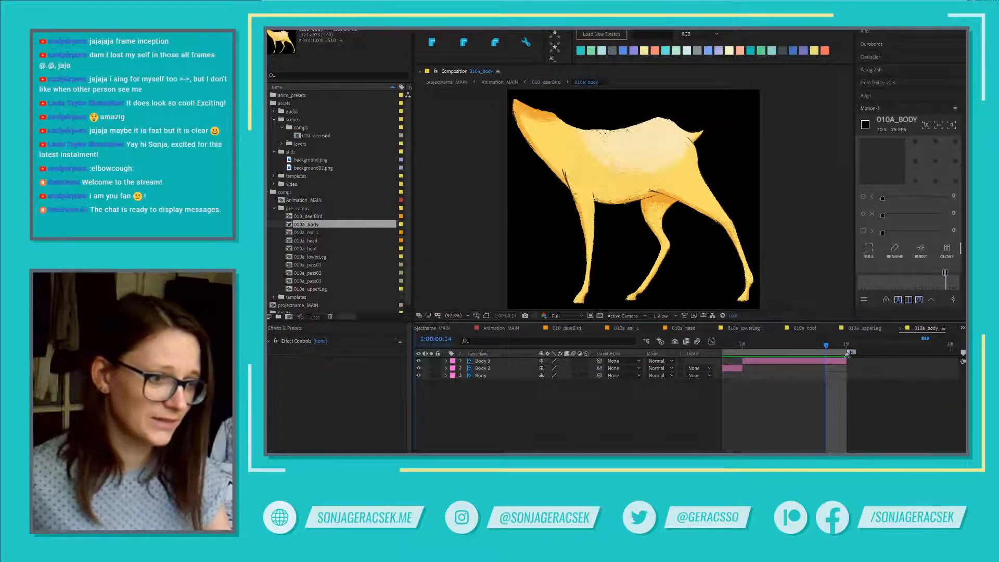
left_click(825, 360)
left_click(819, 368)
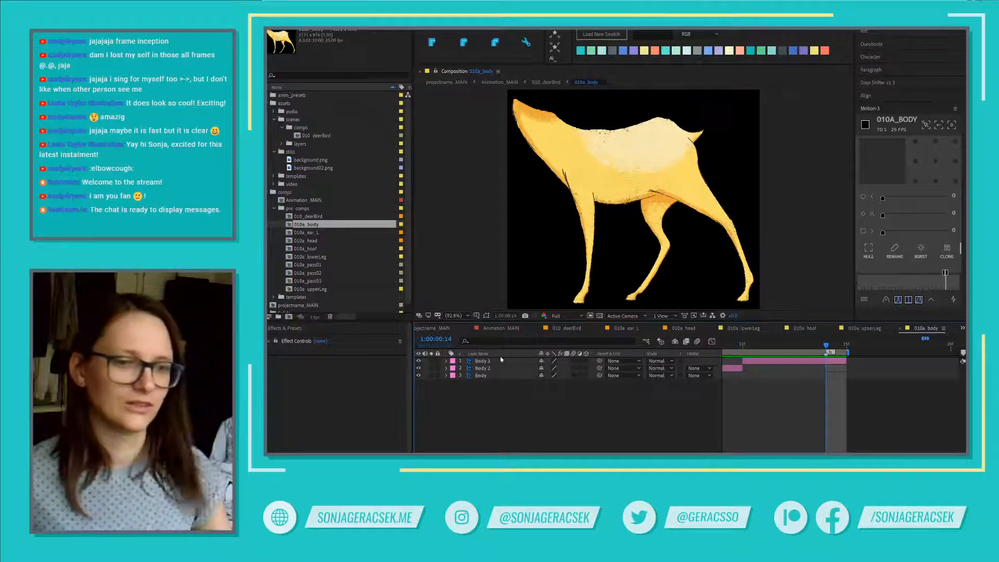
- Open the 010a_ear_L precomp and extend the Ear 3_L layer's out point to the end of the work area
left_click(572, 328)
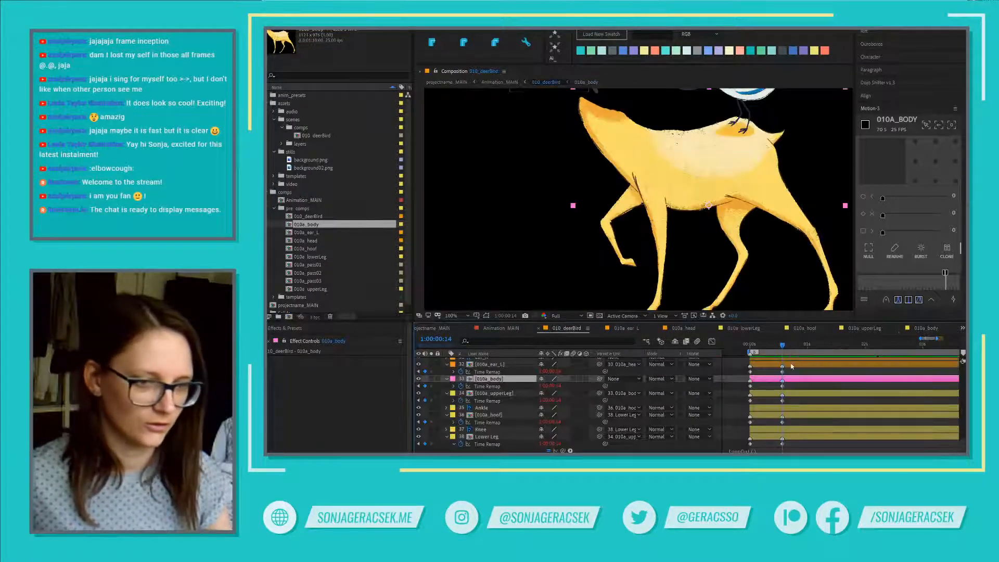
double_click(791, 363)
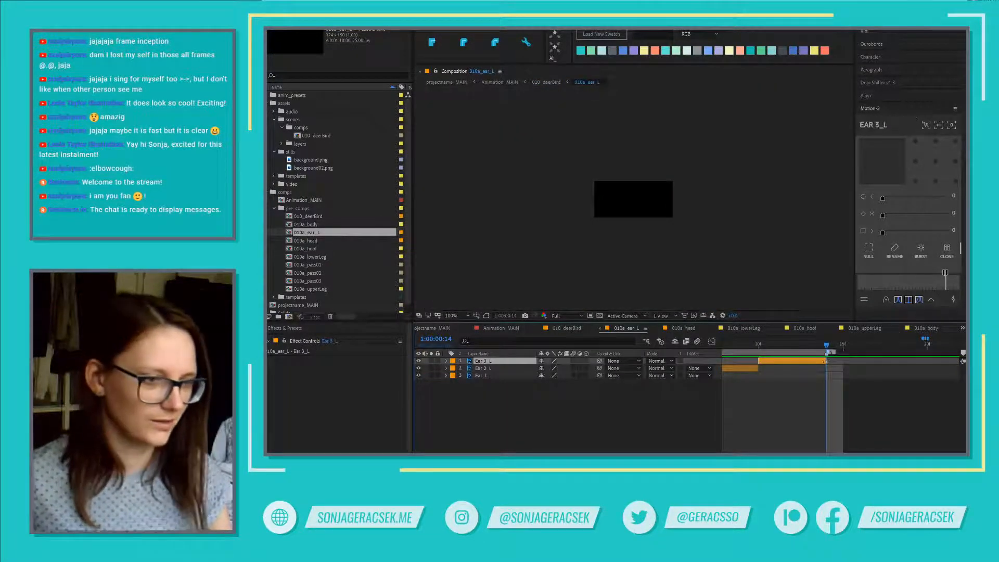
left_click_drag(827, 360, 842, 361)
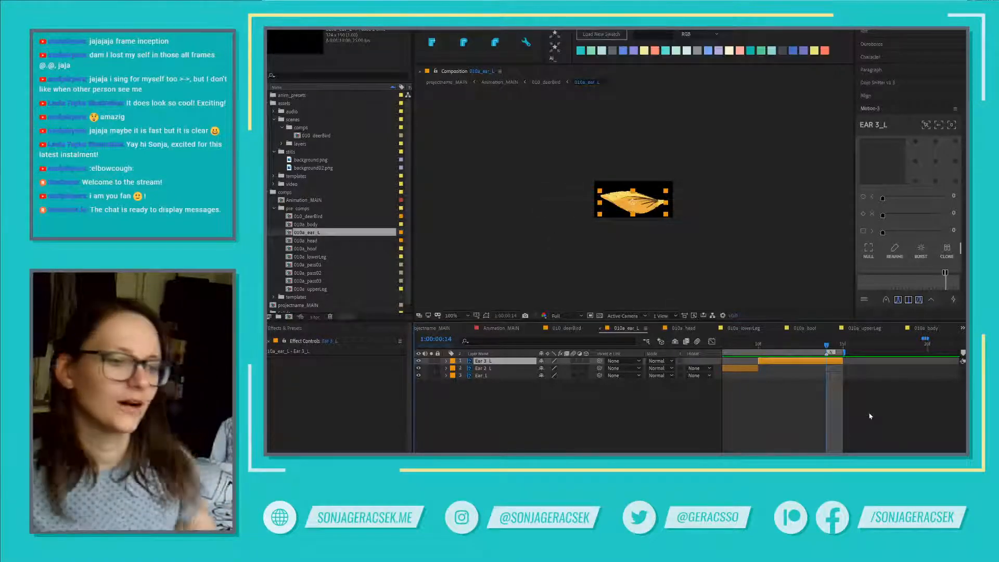
- Open the 010a_head precomp from 010_deerBird and check where the Head 3 layer ends
left_click(568, 329)
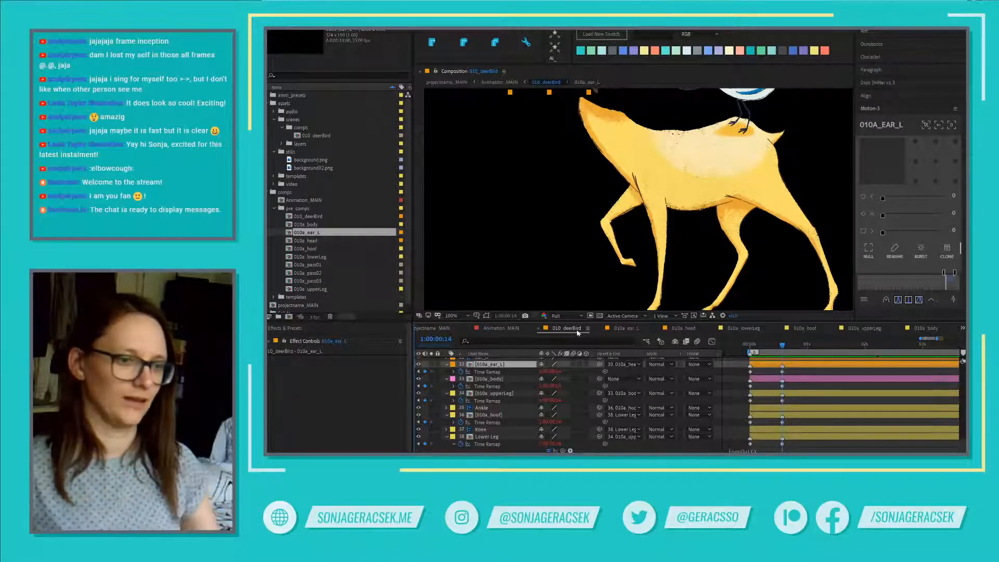
scroll(792, 401, "up", 3)
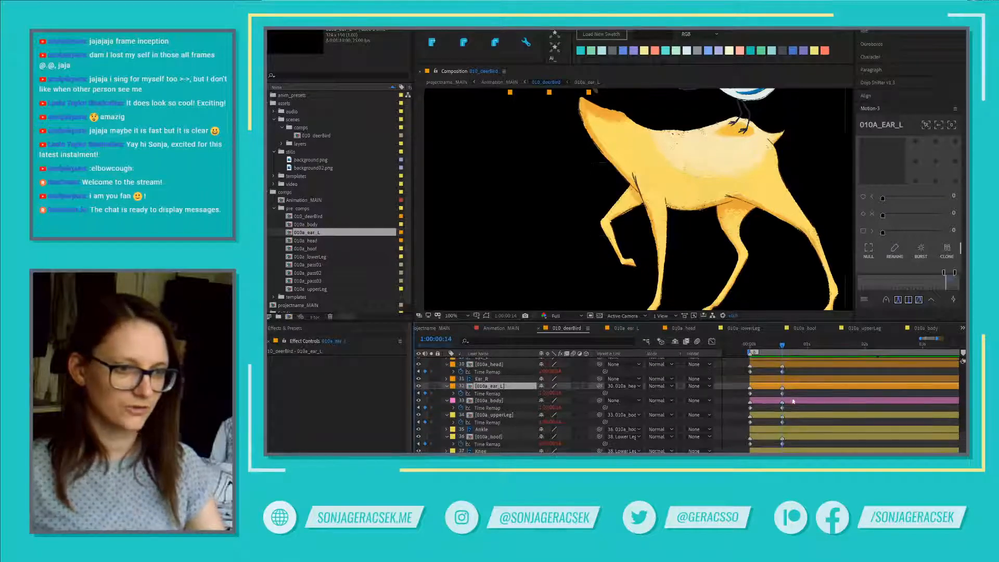
scroll(793, 402, "up", 2)
double_click(802, 388)
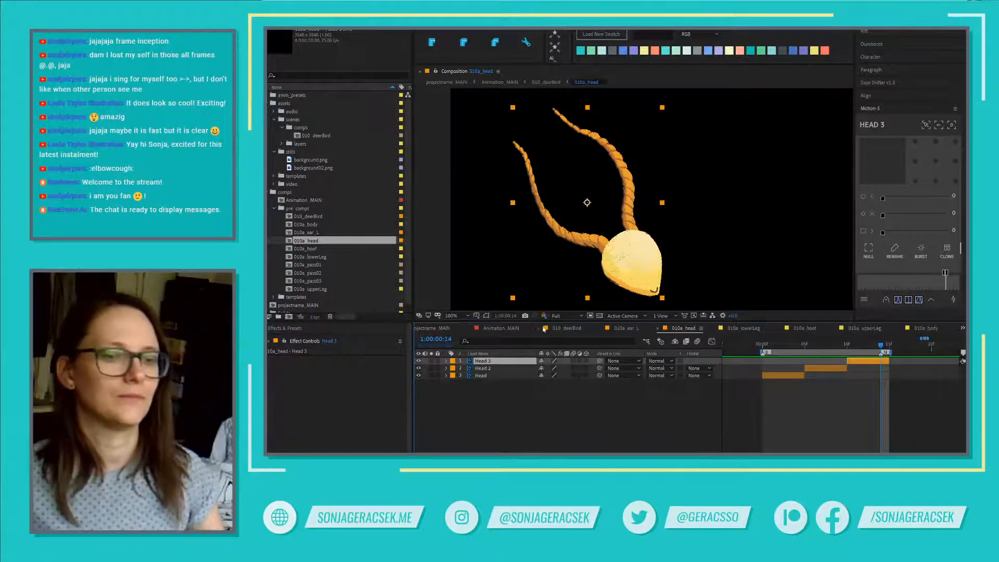
- Return to 010_deerBird with the whole deer in view and purge all memory and the disk cache, confirming the deletion
left_click(572, 329)
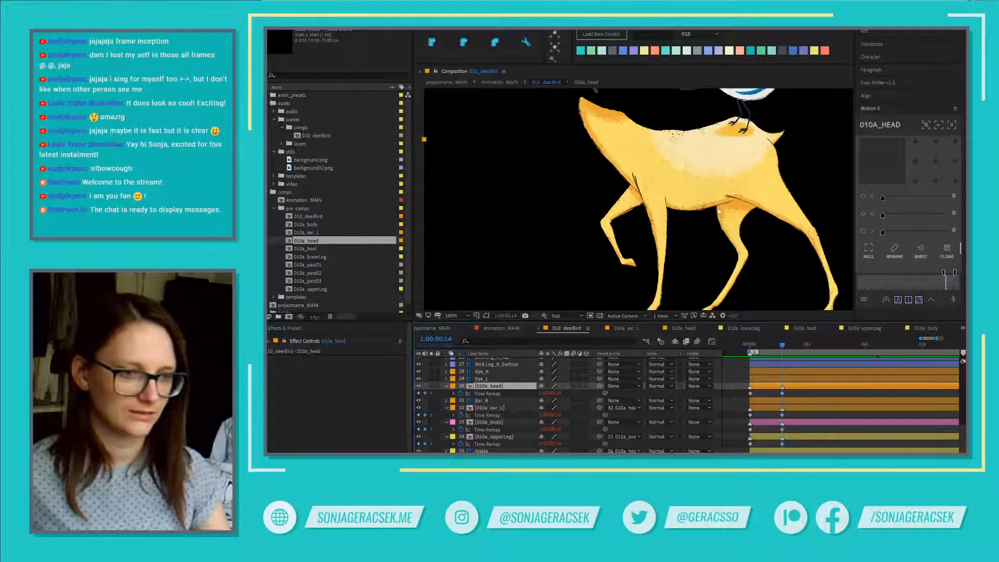
scroll(721, 220, "up", 4)
scroll(718, 211, "down", 6)
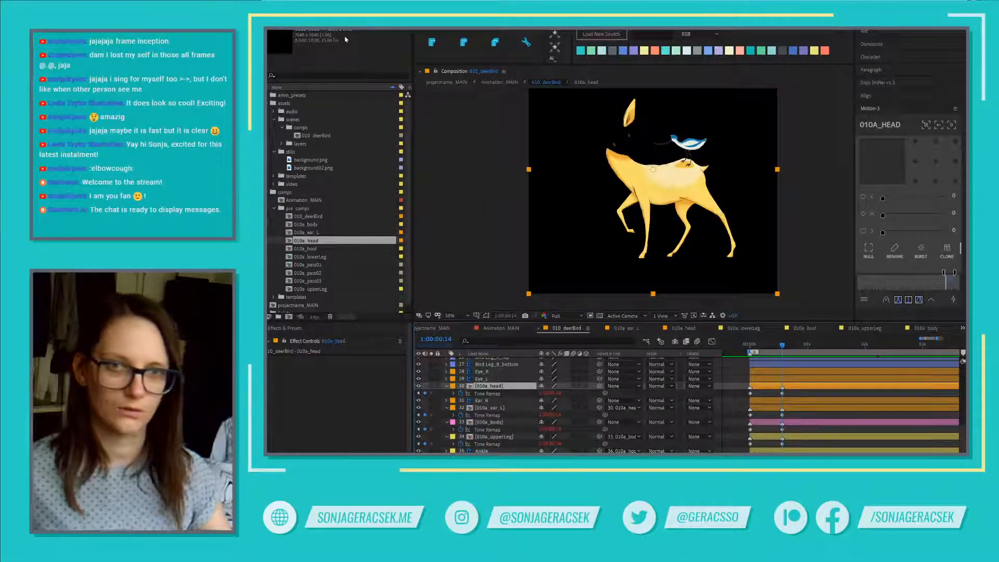
left_click(279, 1)
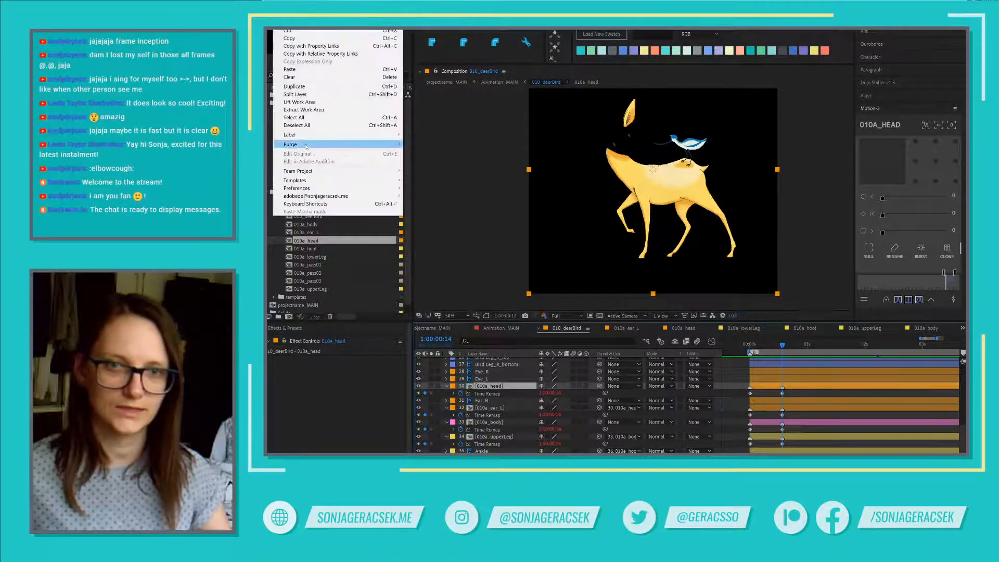
mouse_move(307, 146)
left_click(441, 147)
left_click(753, 260)
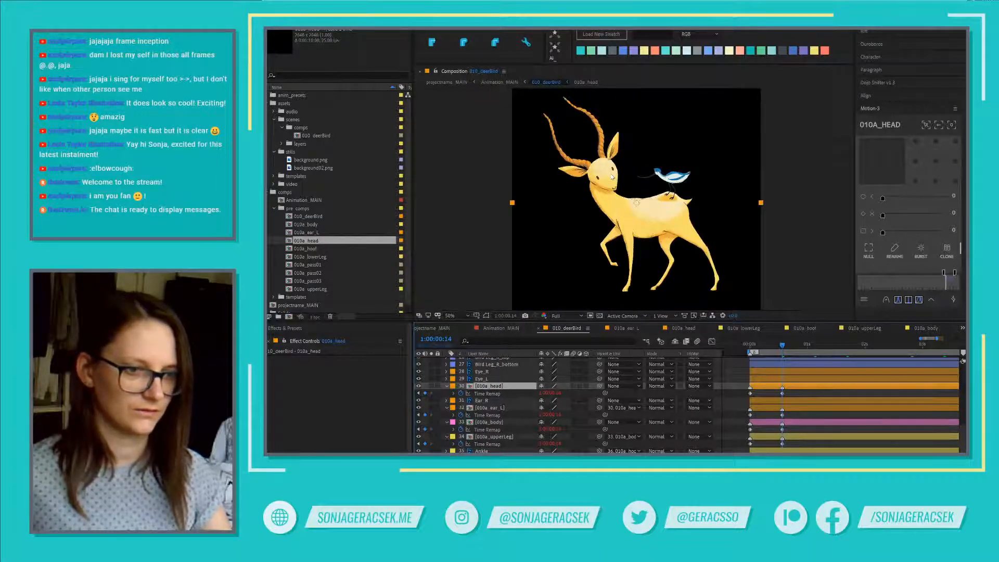
scroll(606, 181, "down", 2)
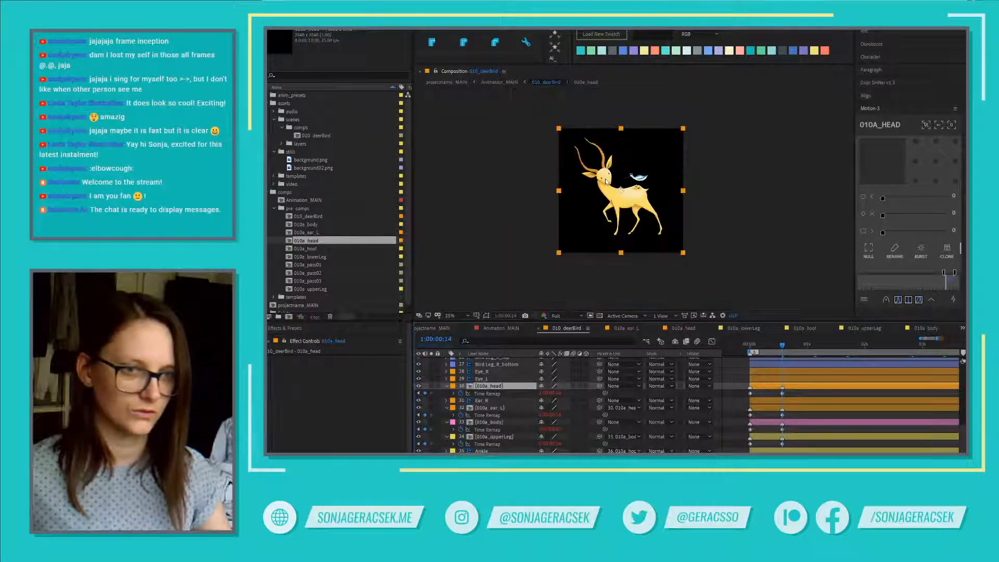
scroll(602, 202, "up", 2)
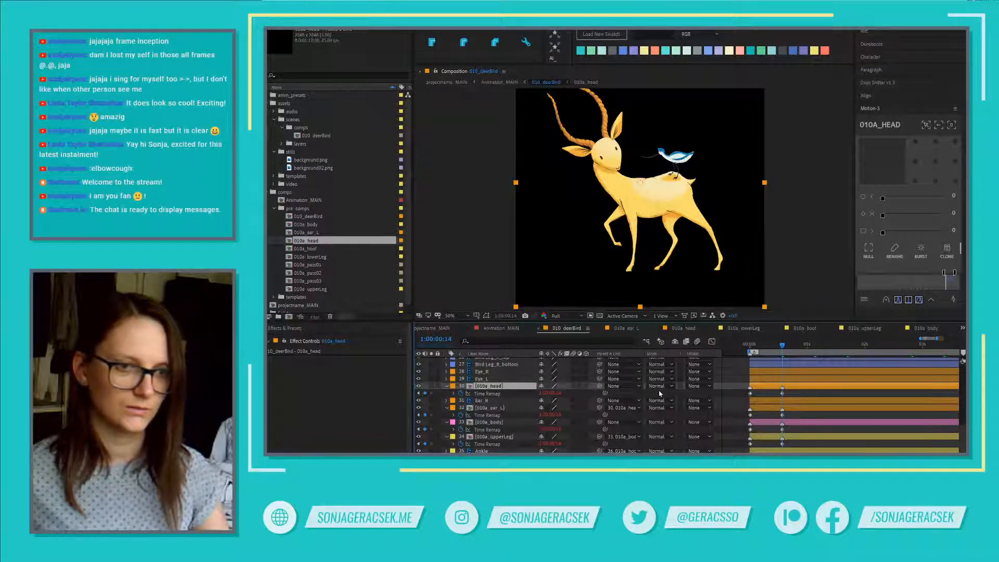
- Recheck the Head 3 layer in 010a_head and the Ear 3_L layer in 010a_ear_L at 1:00:00:14
double_click(504, 386)
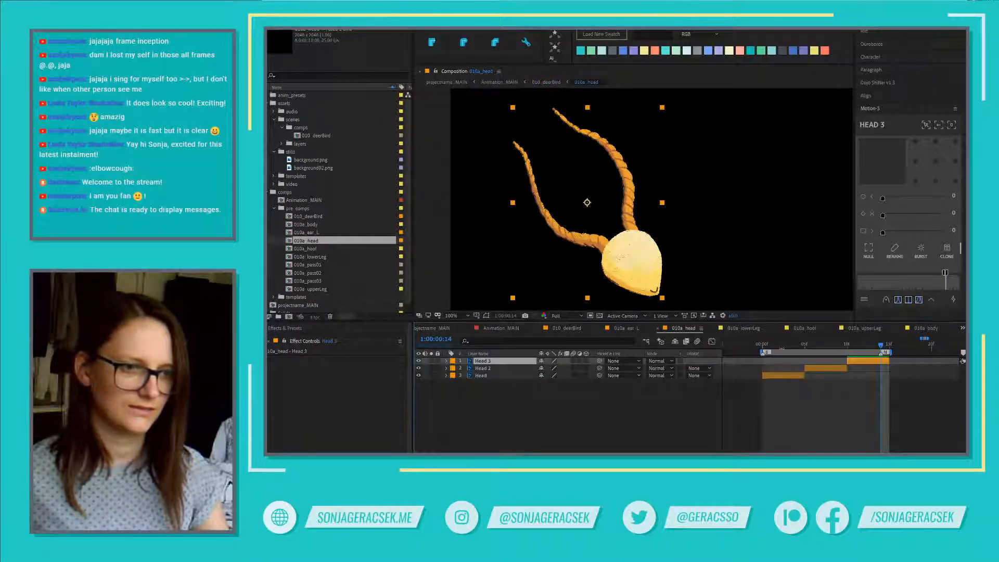
scroll(749, 189, "down", 4)
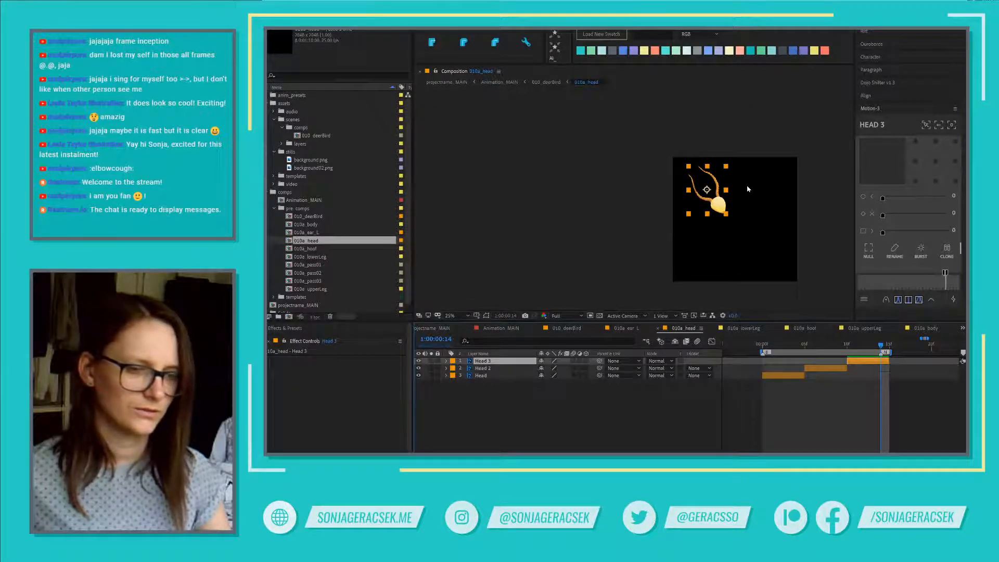
left_click(631, 330)
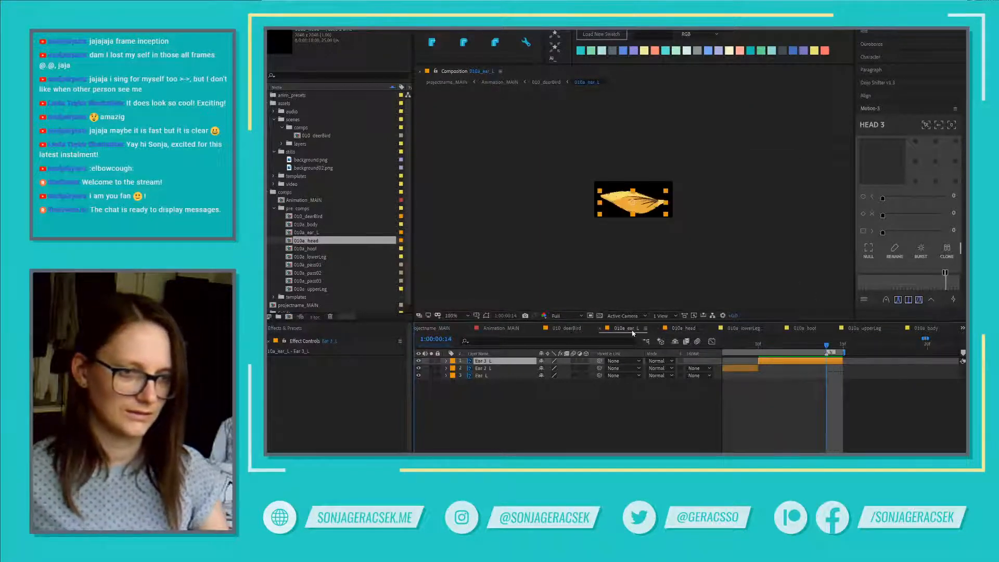
left_click(565, 329)
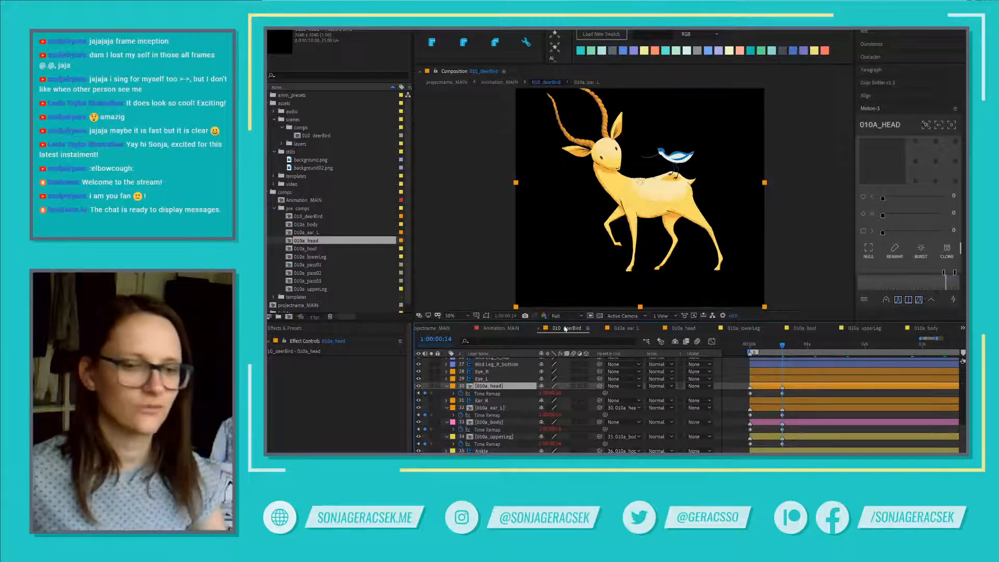
- Scrub 010_deerBird between 1:00:00:04 and 1:00:00:15 to check the deer's head and ears through the loop
left_click(496, 401)
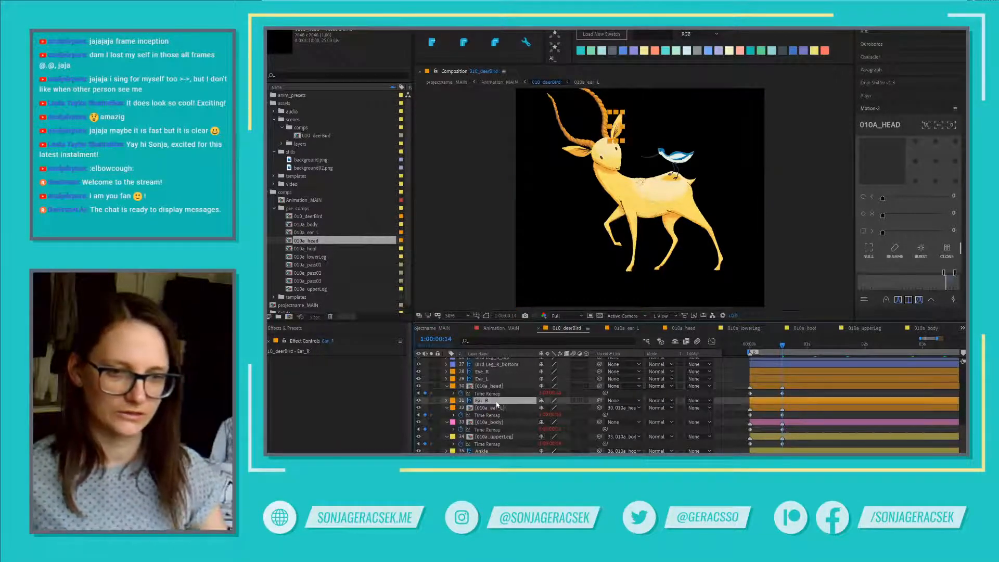
left_click(800, 387)
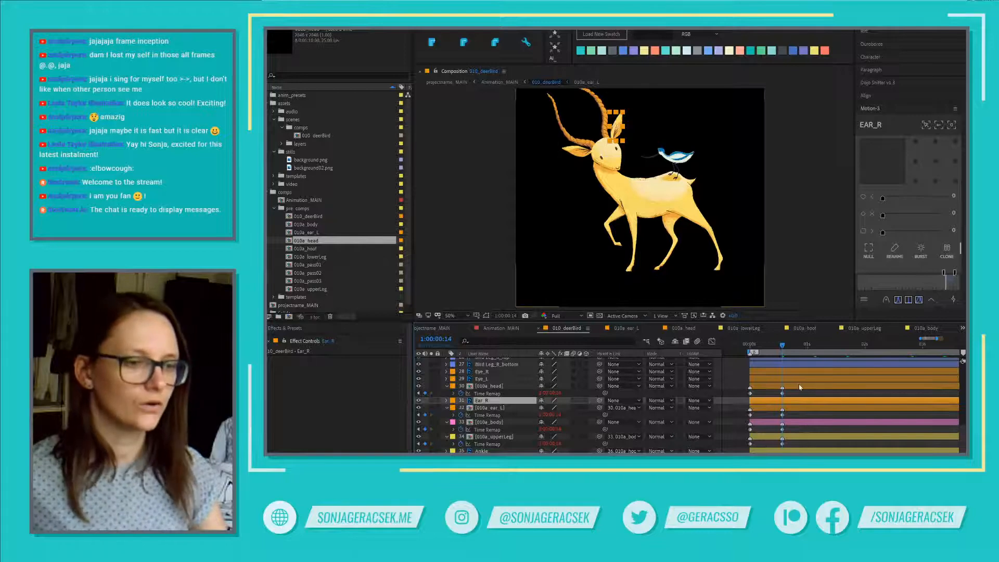
scroll(660, 215, "up", 2)
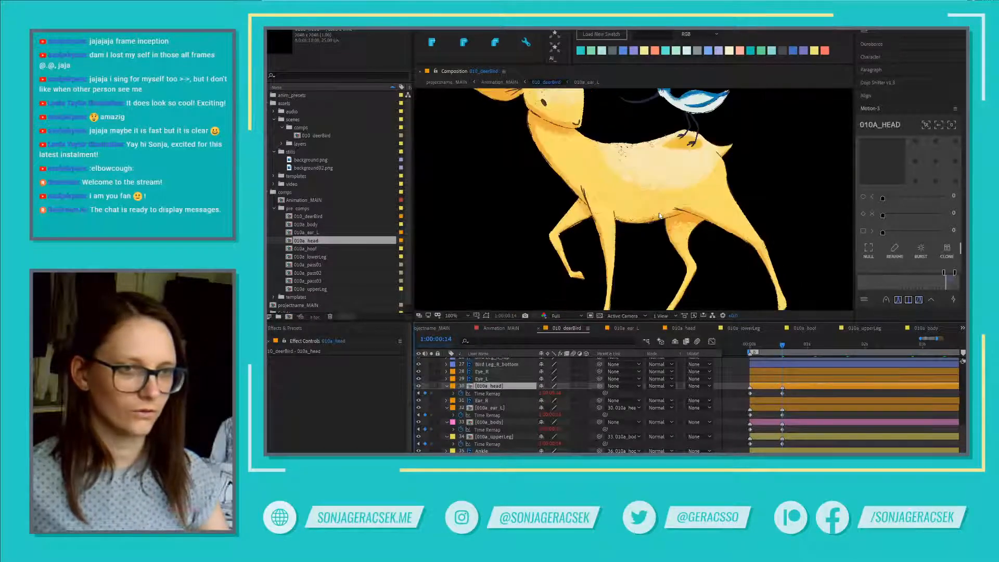
left_click_drag(650, 199, 700, 293)
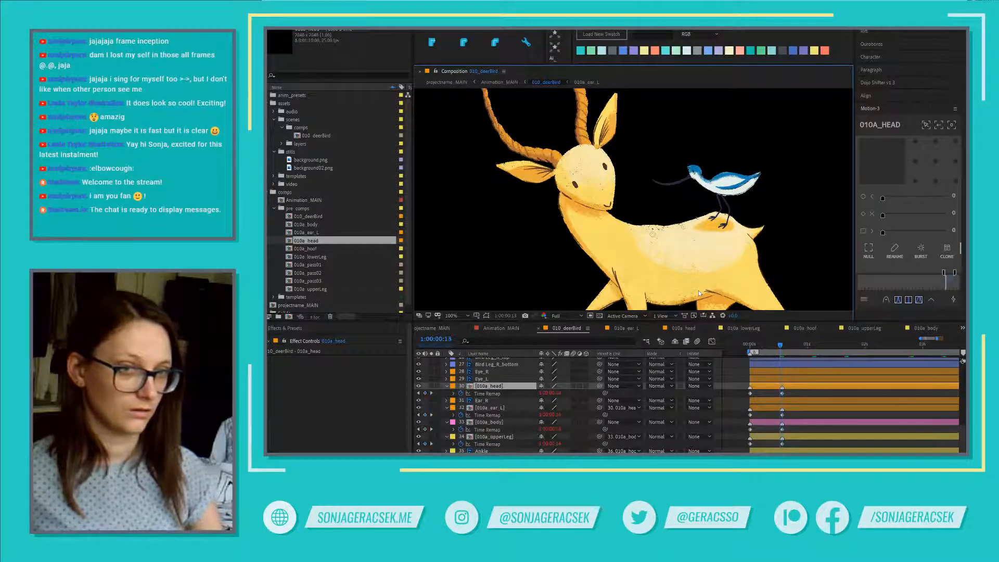
left_click(787, 347)
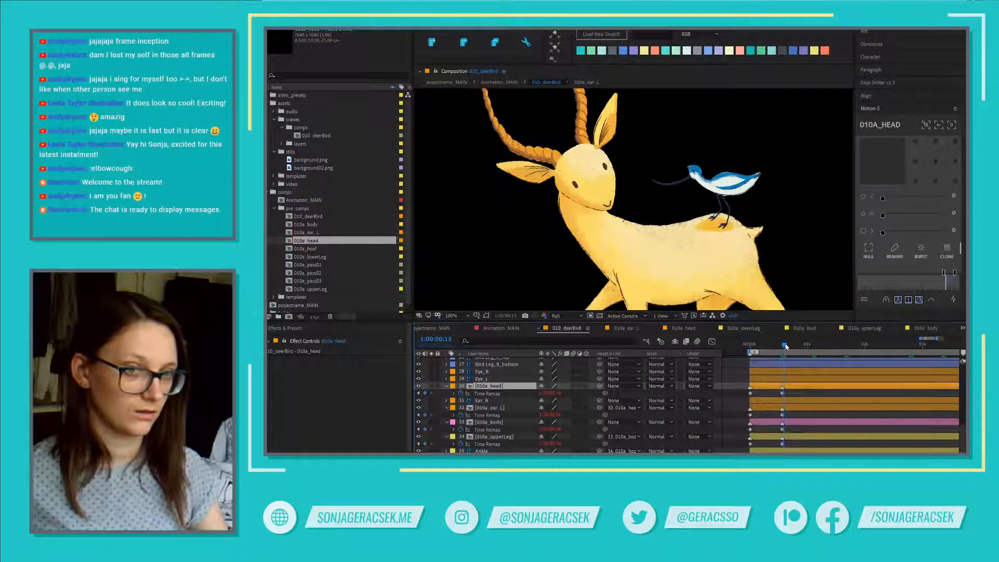
left_click_drag(786, 346, 763, 346)
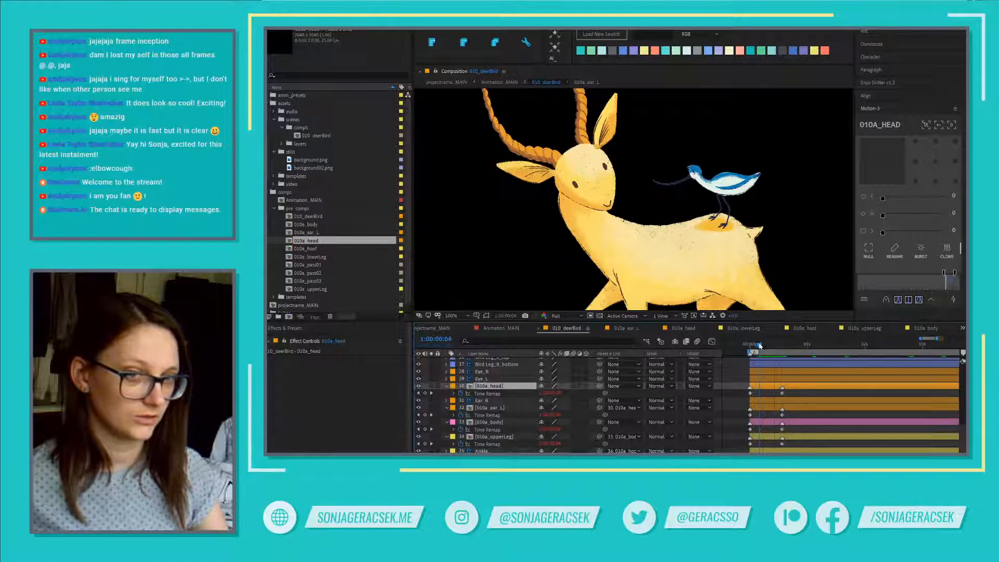
left_click_drag(759, 346, 785, 349)
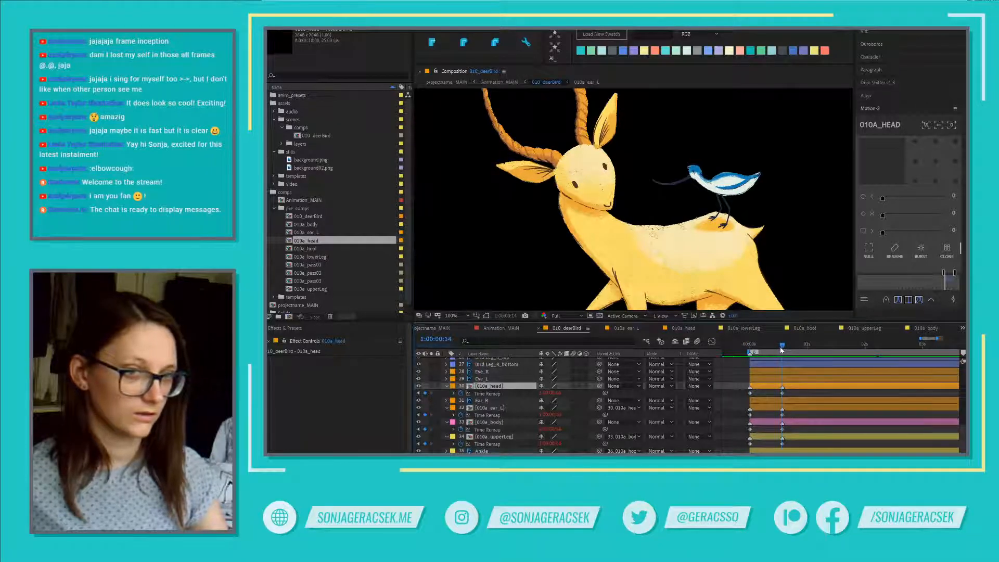
- Compare the deer at the loop's first frame, 1:00:00:00, with the frame at 1:00:00:15
key("Home")
key("shift+End")
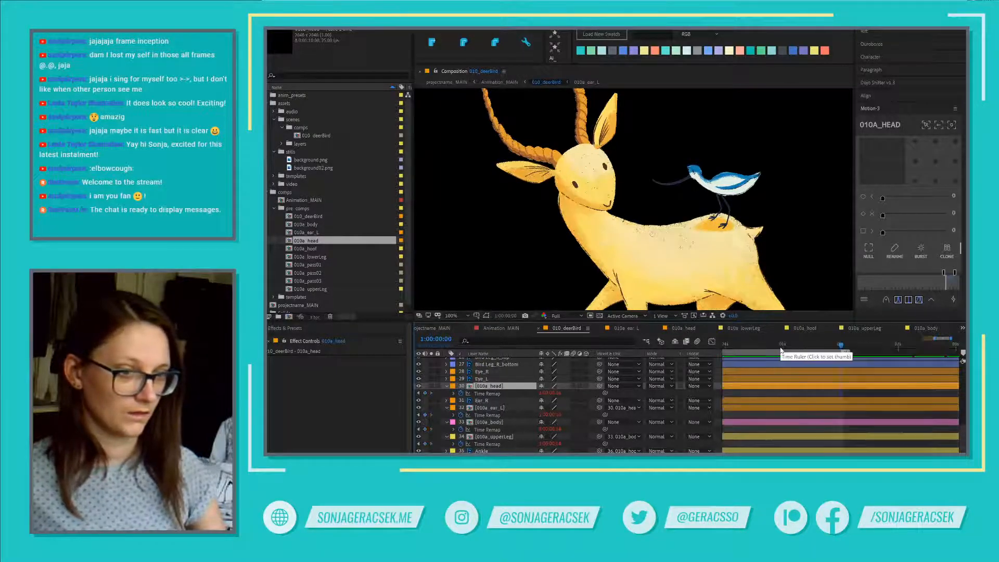
key("Home")
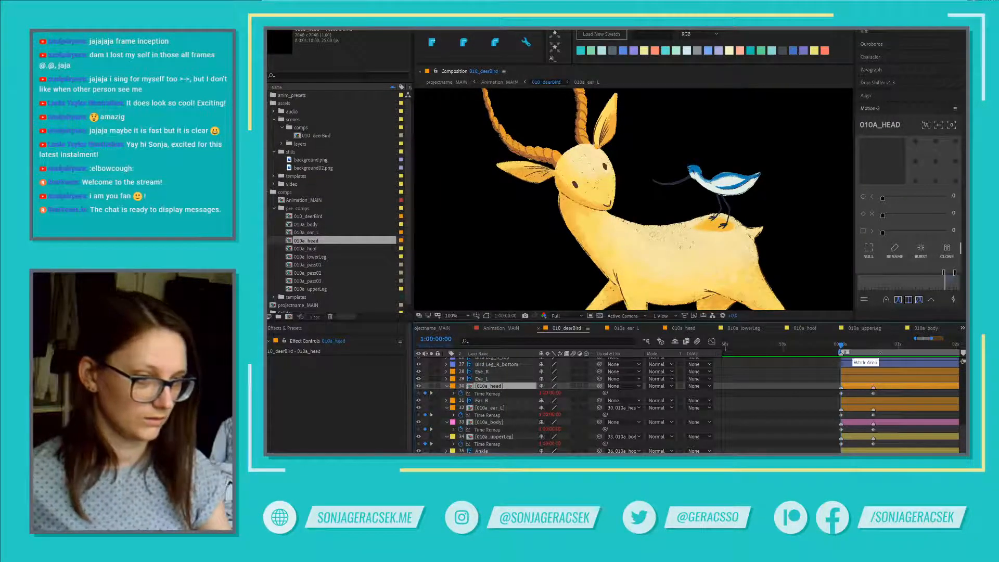
left_click(874, 348)
key("Page_Down")
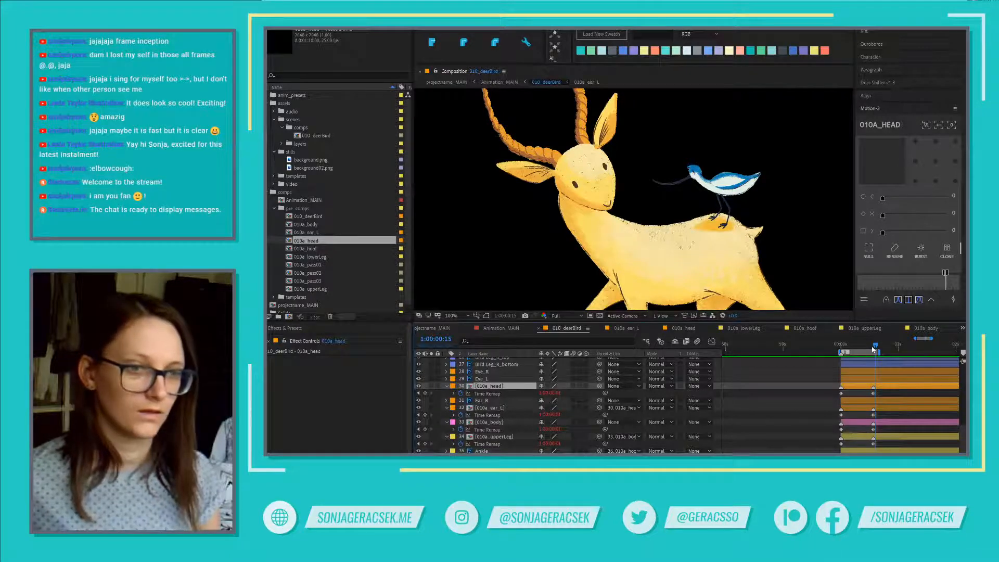
key("Home")
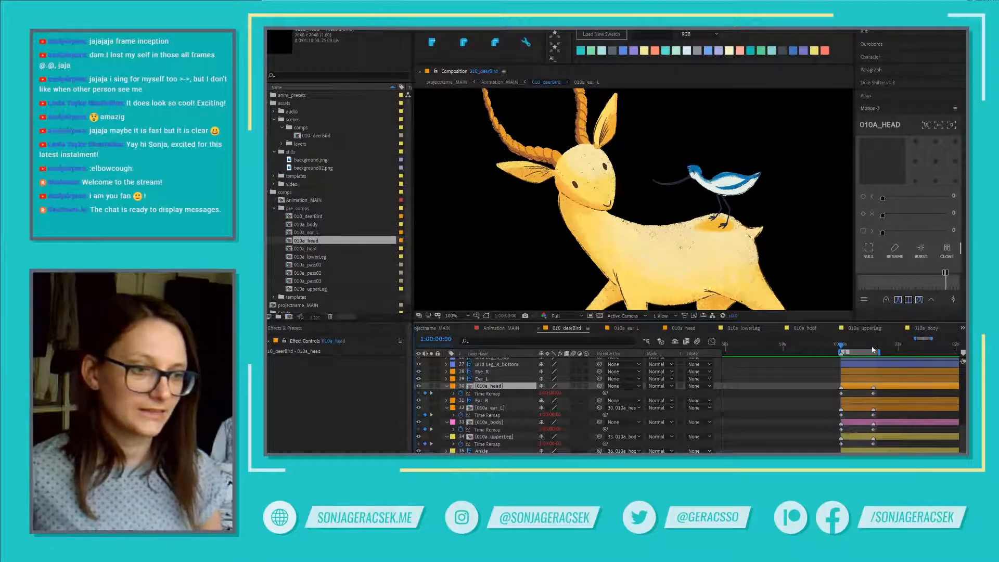
- Copy the original Head layer from 010a_head into 010_deerBird at 1:00:00:00, directly above the 010a_head layer
left_click(873, 348)
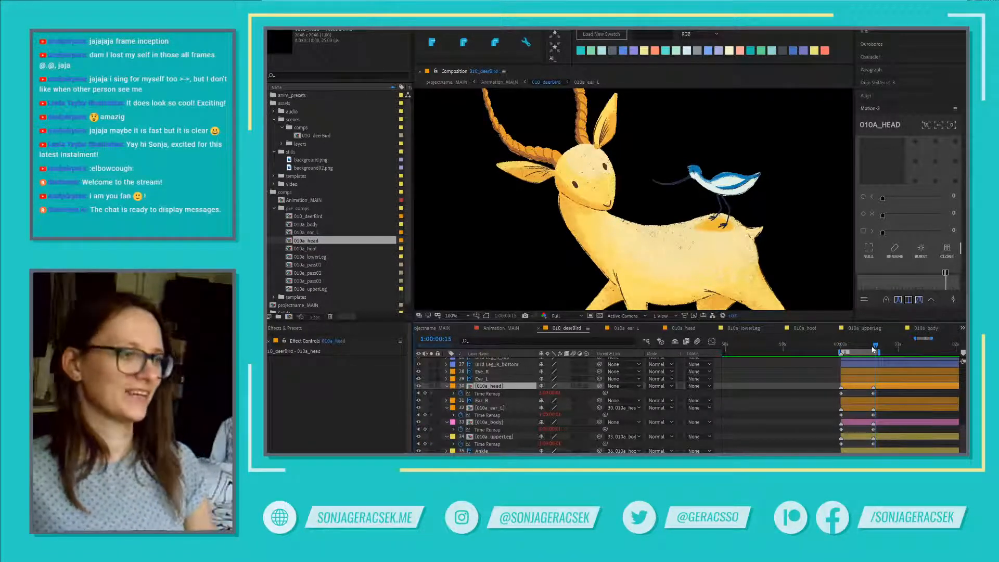
key("Home")
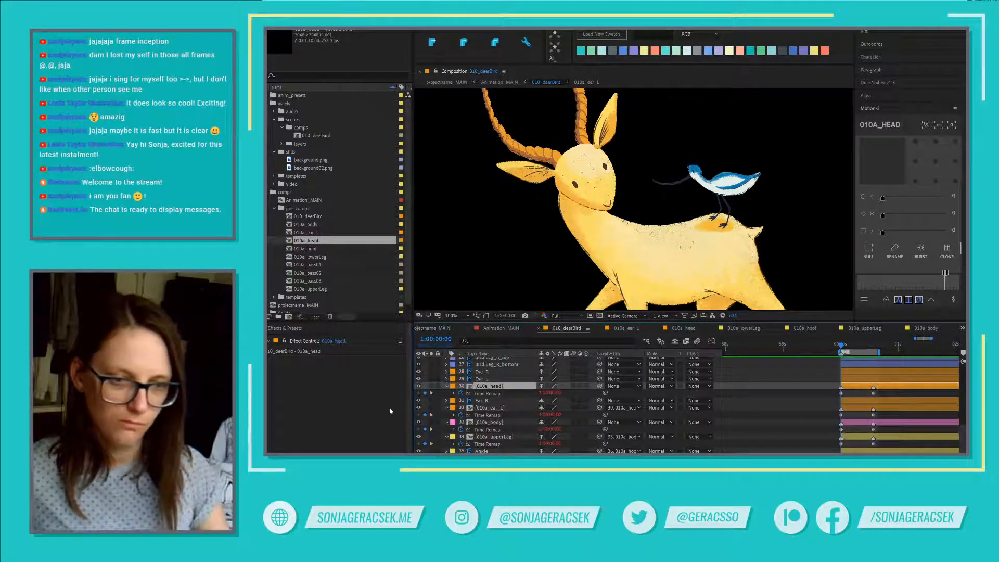
scroll(520, 385, "up", 2)
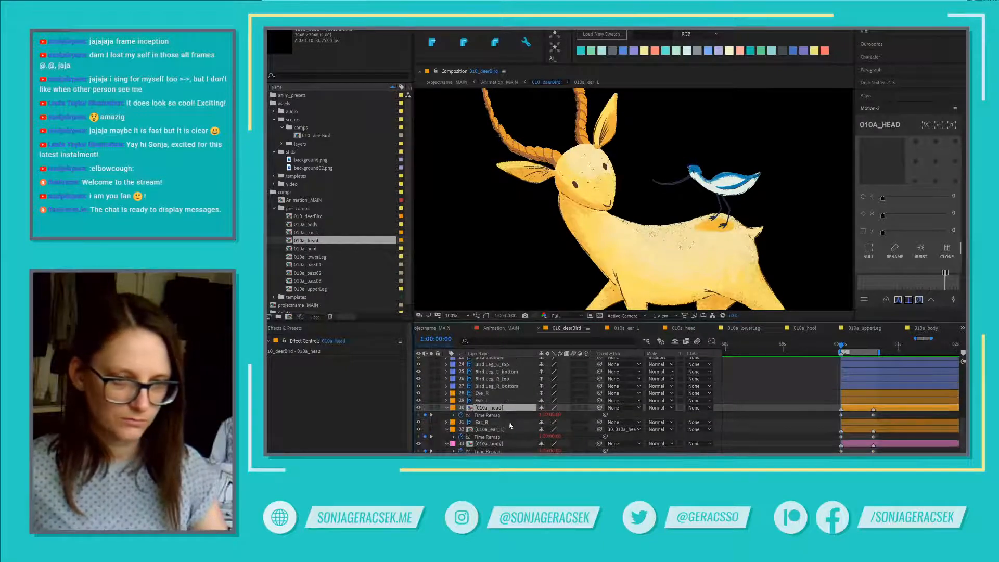
left_click(480, 423)
double_click(497, 408)
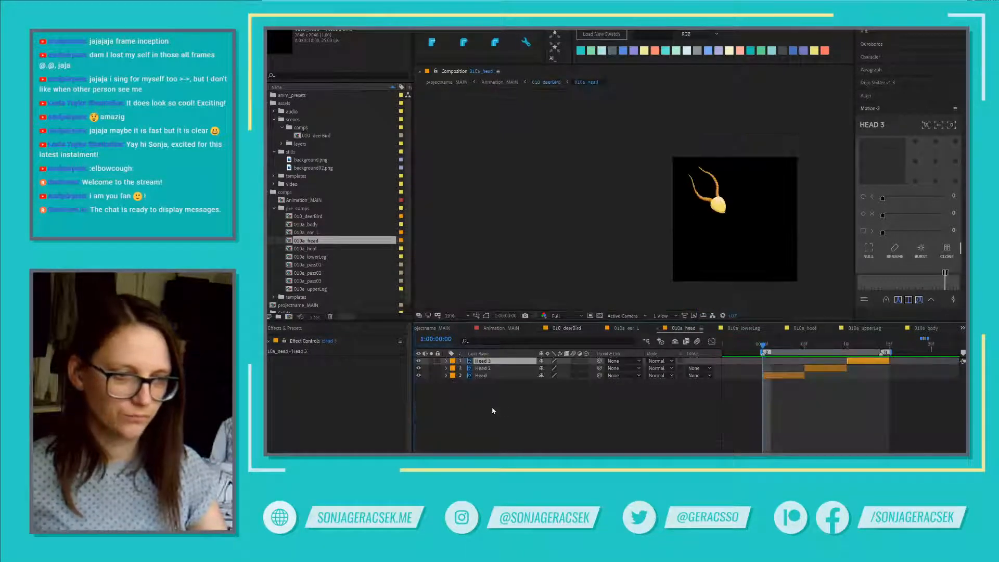
left_click(484, 376)
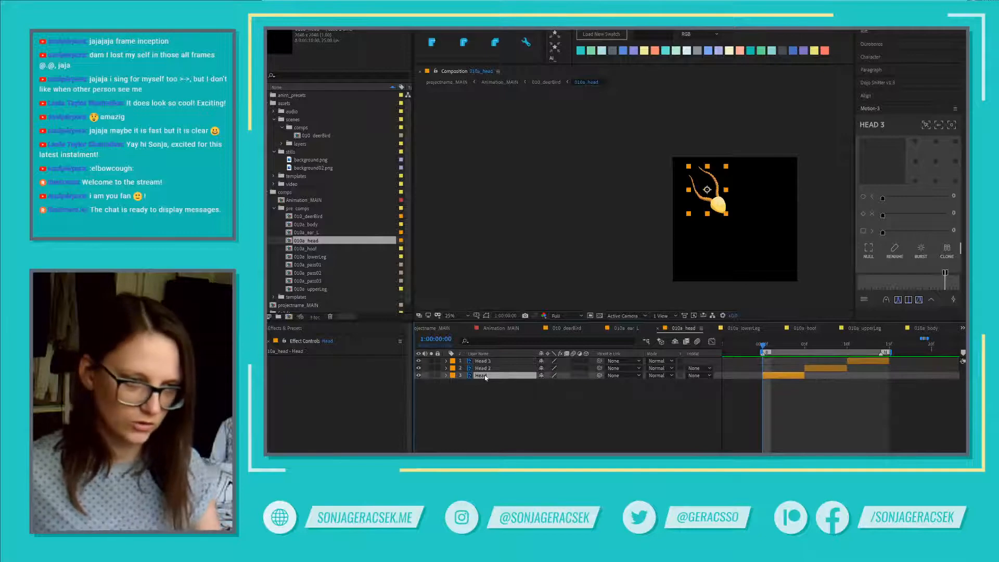
left_click(570, 329)
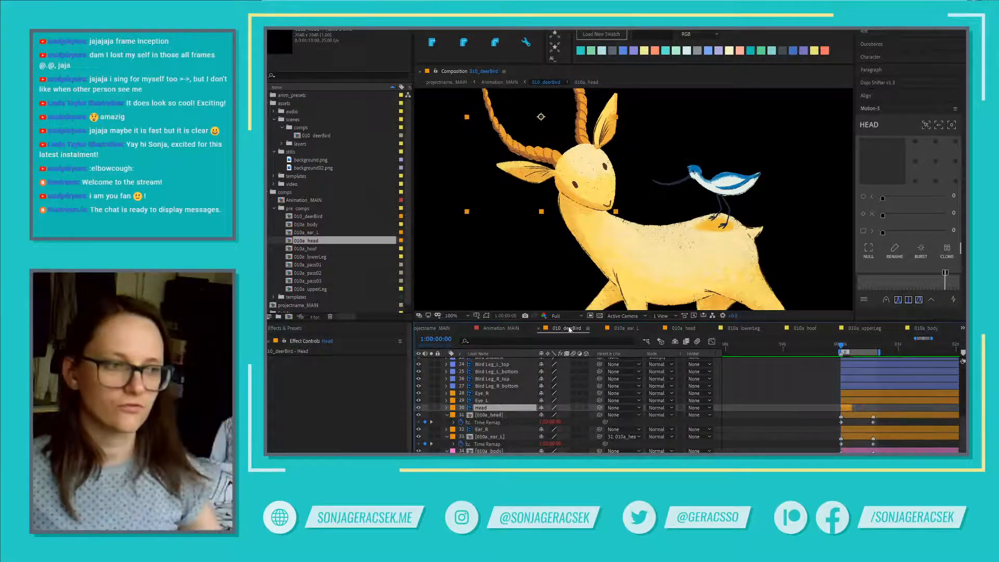
- Crop the 010a_head composition to a region of interest drawn closely around the head and antlers
double_click(489, 415)
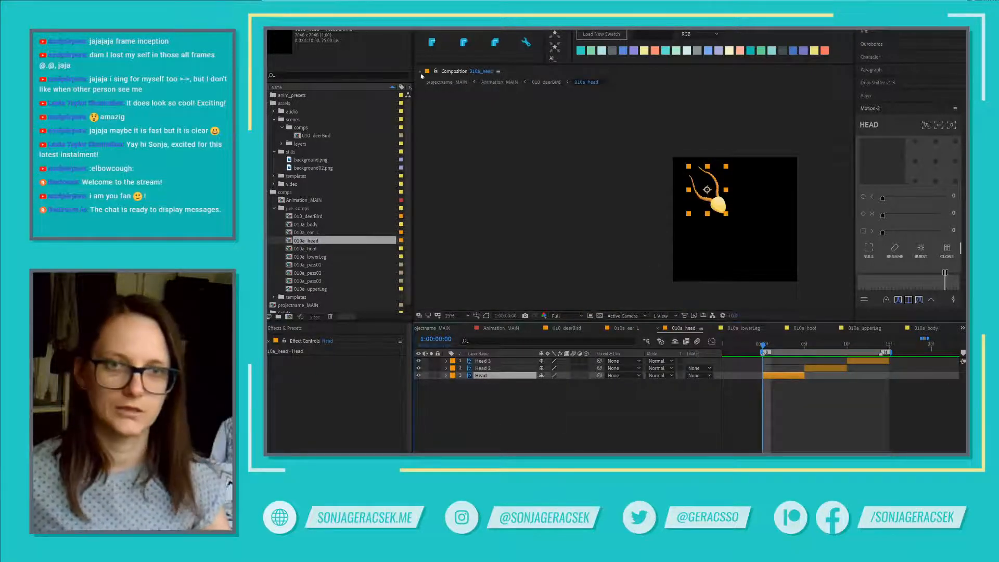
left_click(590, 316)
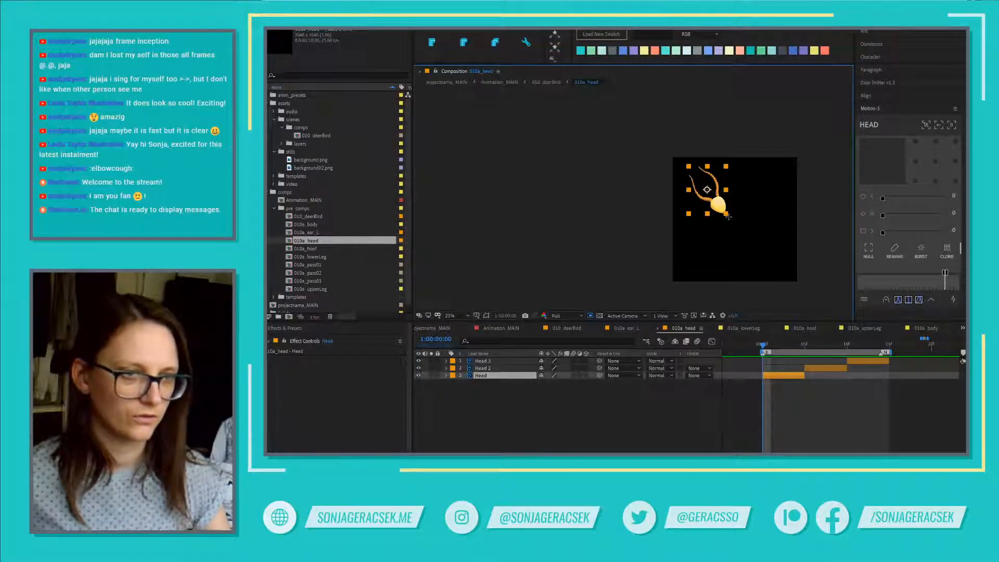
left_click_drag(730, 218, 686, 162)
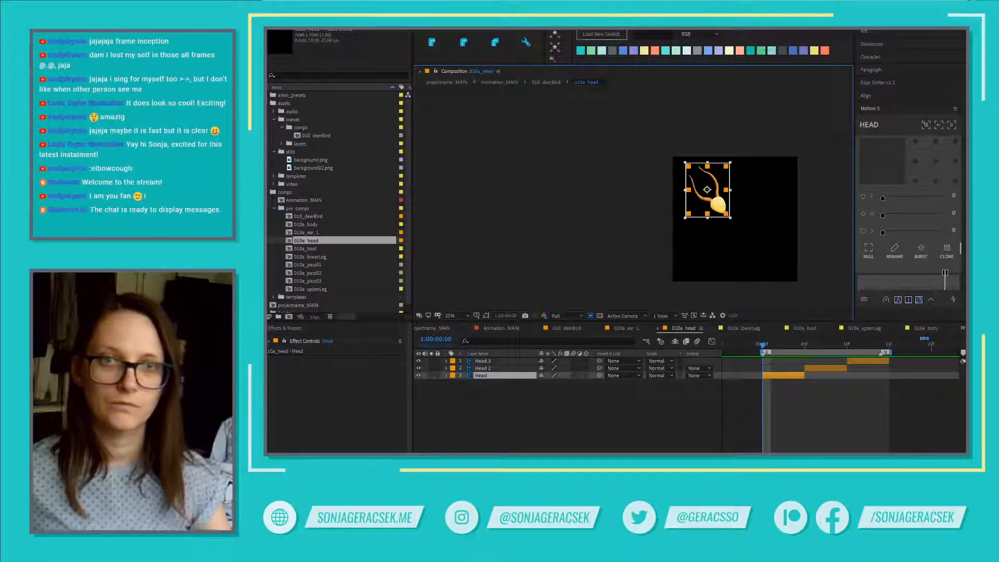
left_click(299, 1)
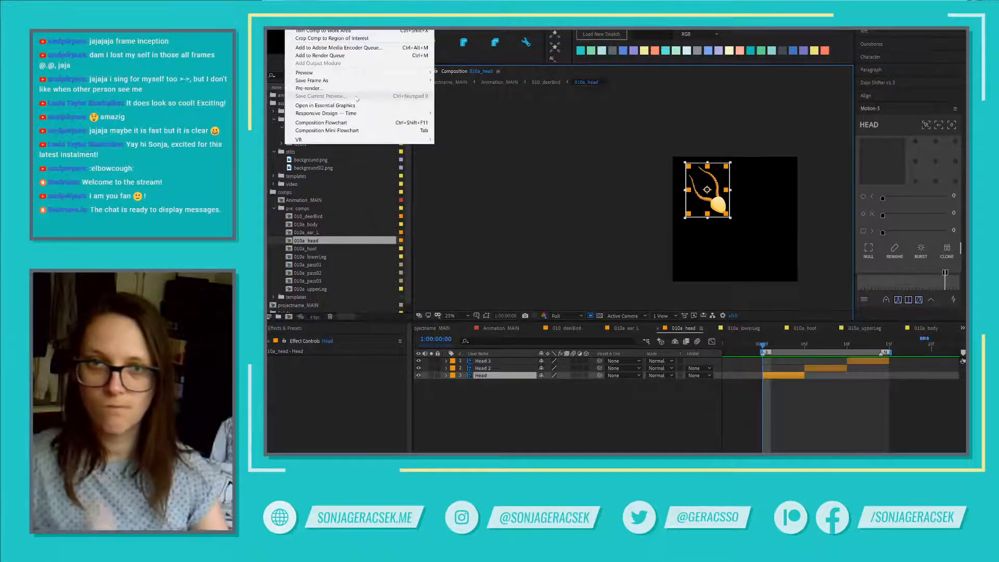
left_click(359, 39)
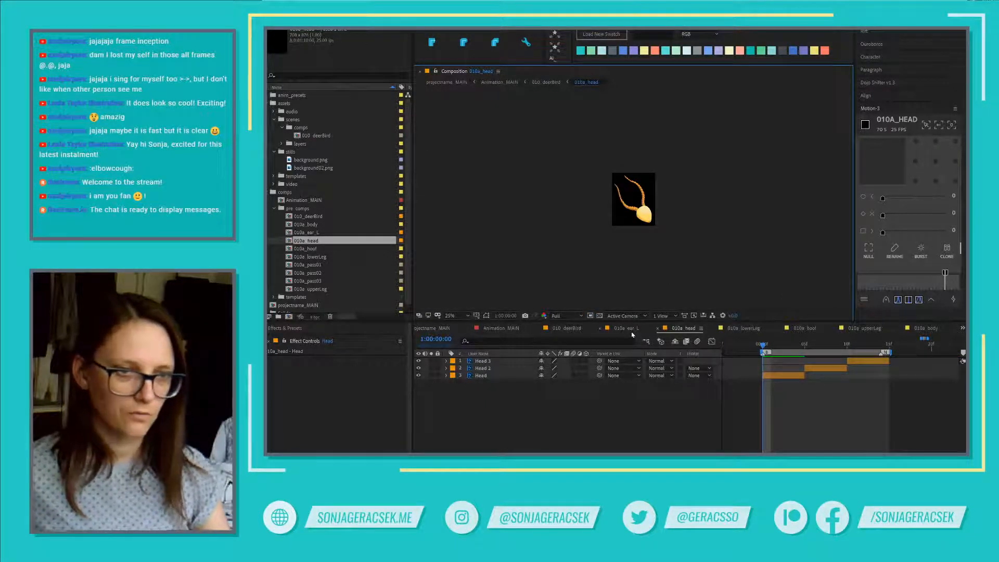
- Copy the Head layer's Position in 010_deerBird and paste it onto the 010a_head layer
left_click(567, 329)
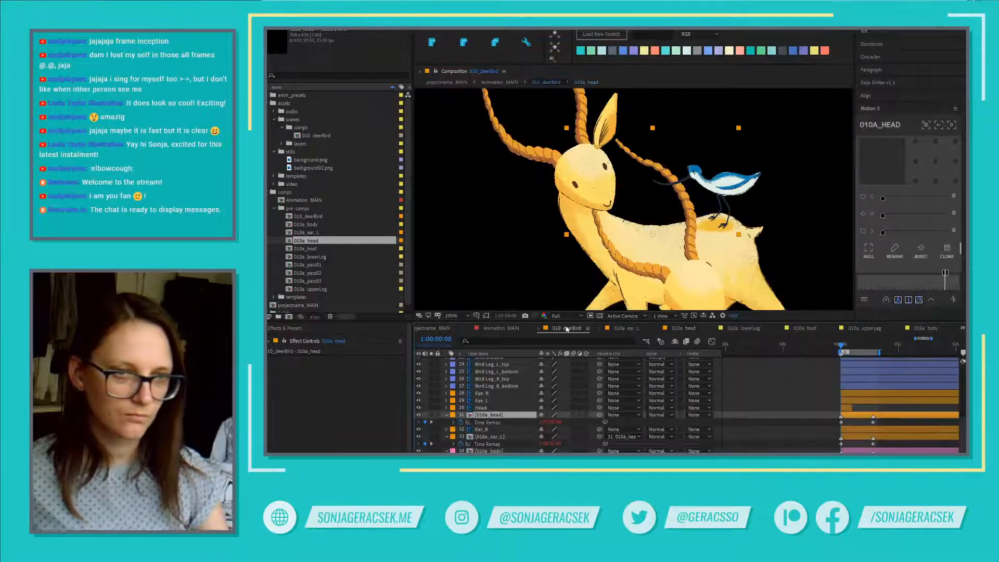
key("comma")
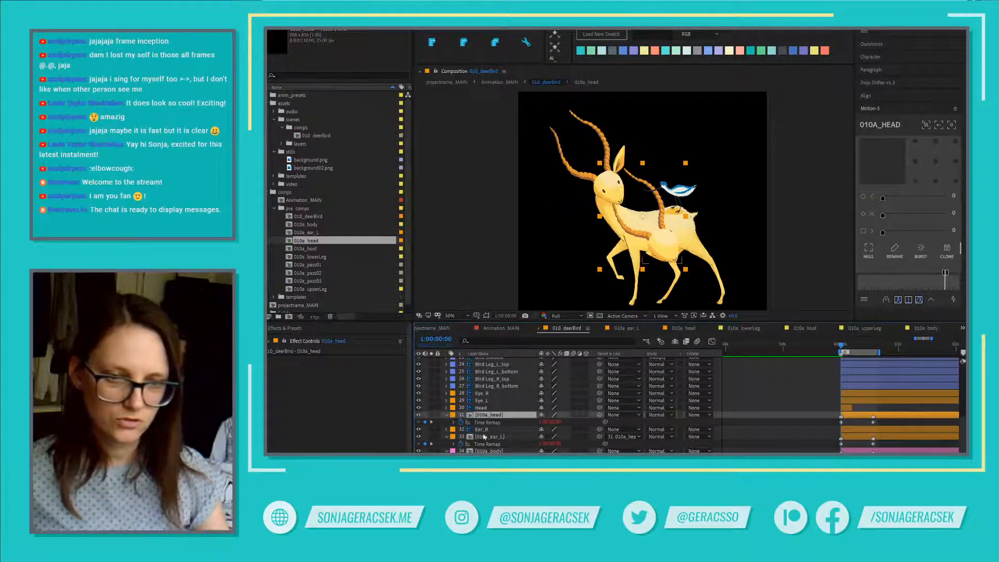
left_click(492, 408)
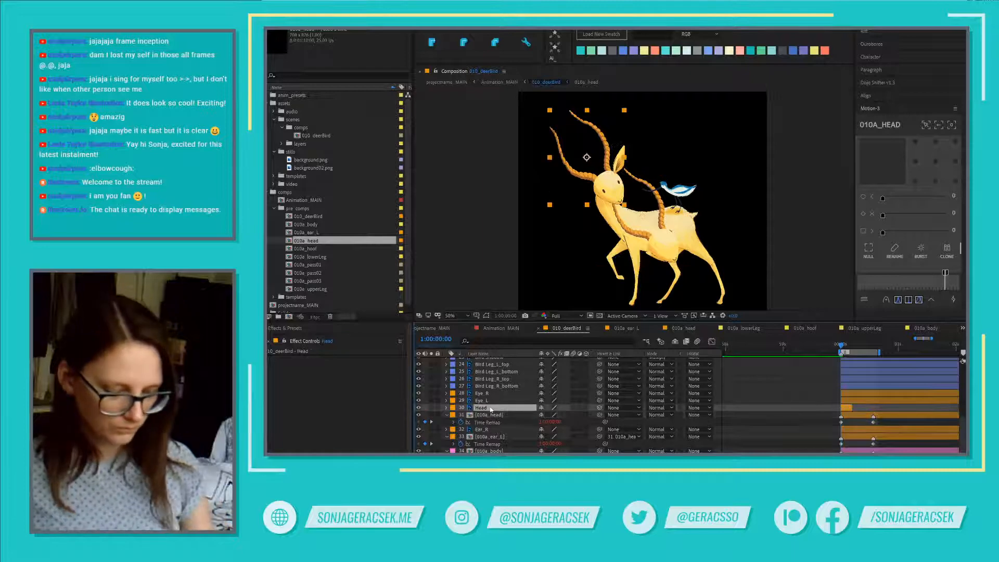
key("p")
right_click(491, 410)
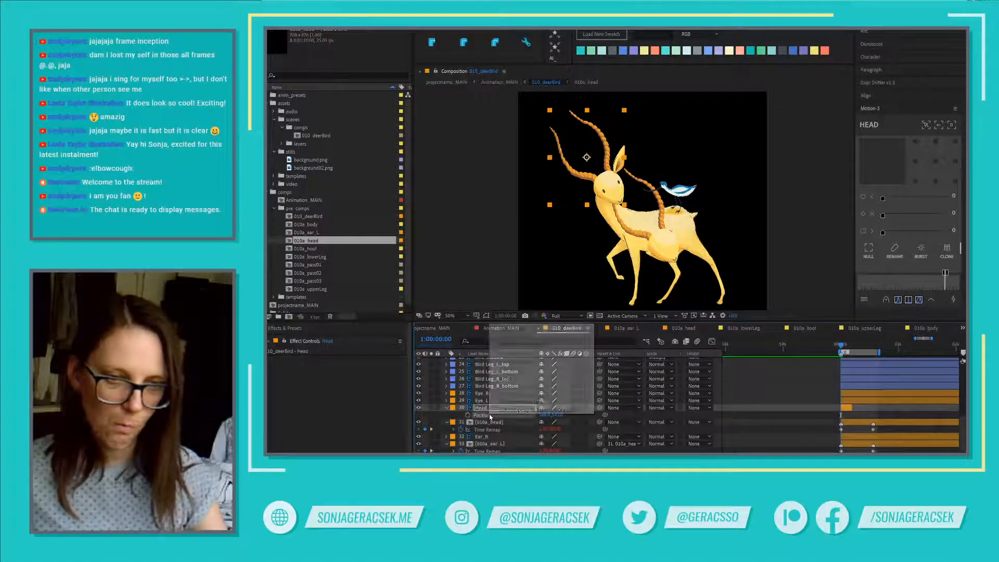
left_click(484, 417)
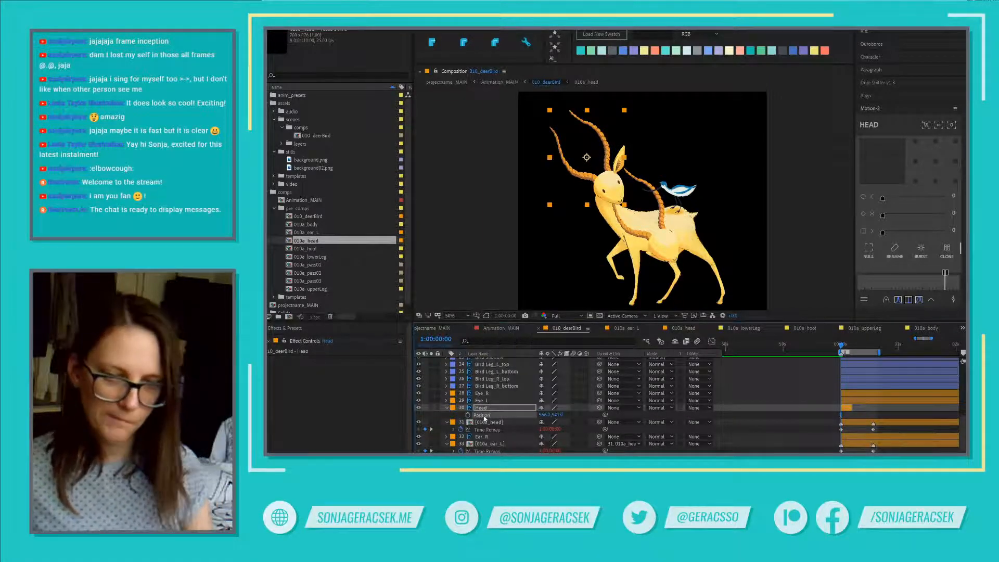
left_click(492, 422)
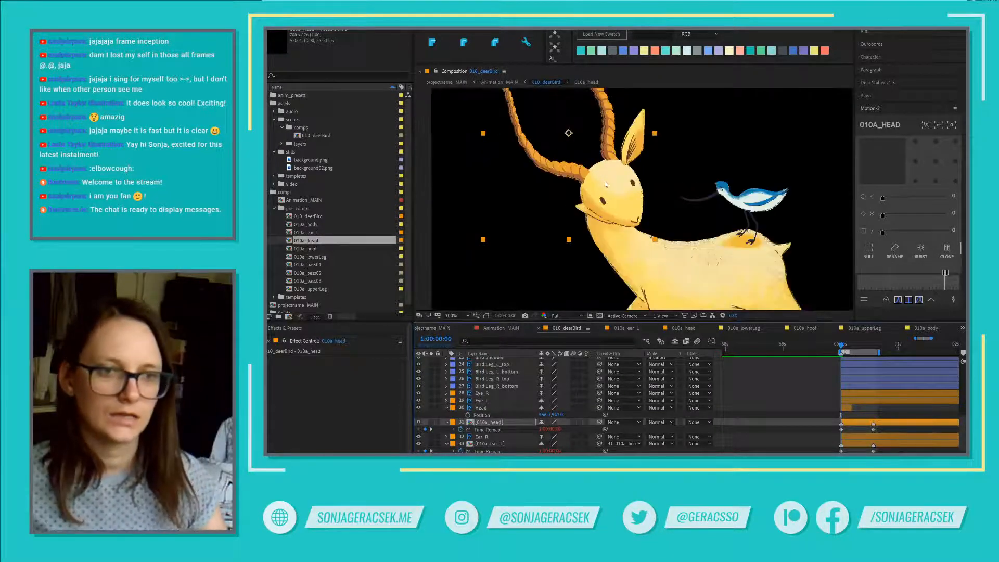
- Undo the pasted position on the 010a_head layer and the crop of the 010a_head composition
scroll(605, 181, "up", 2)
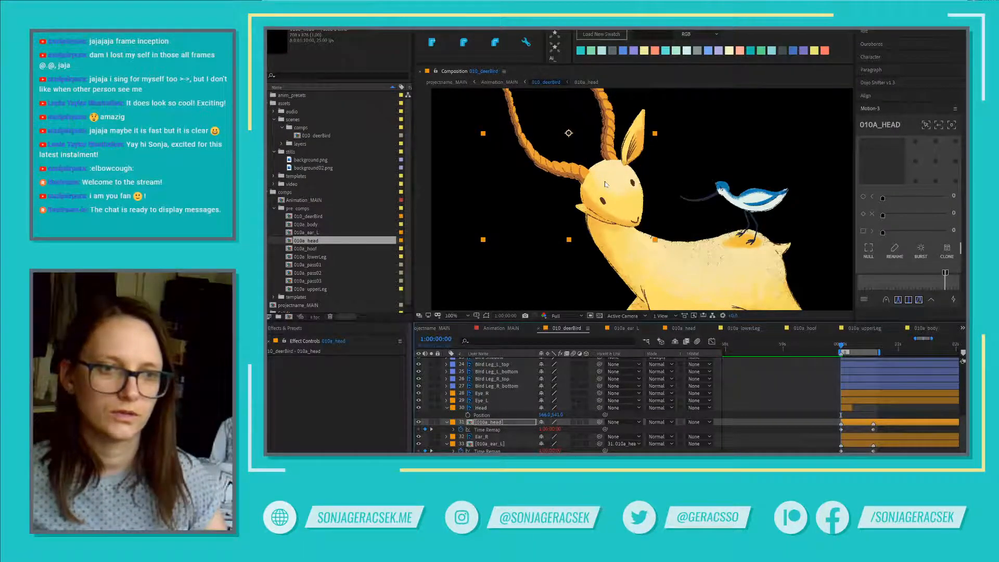
key("ctrl+z")
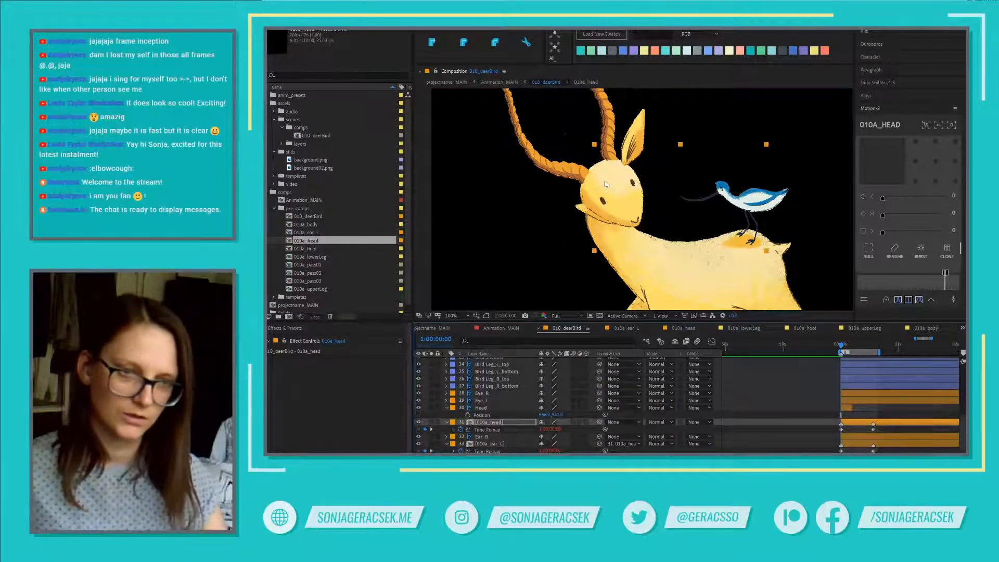
scroll(713, 192, "down", 2)
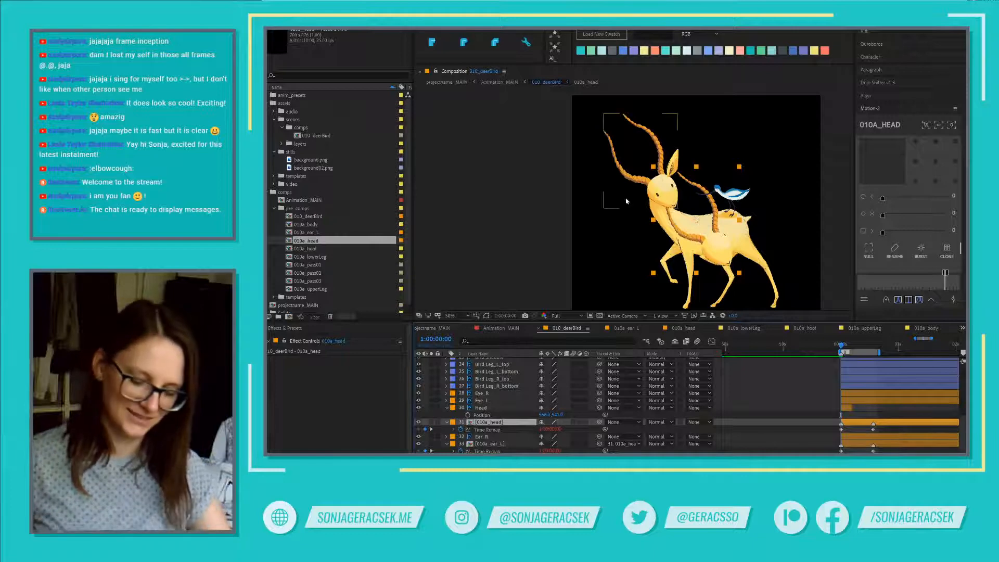
key("ctrl+z")
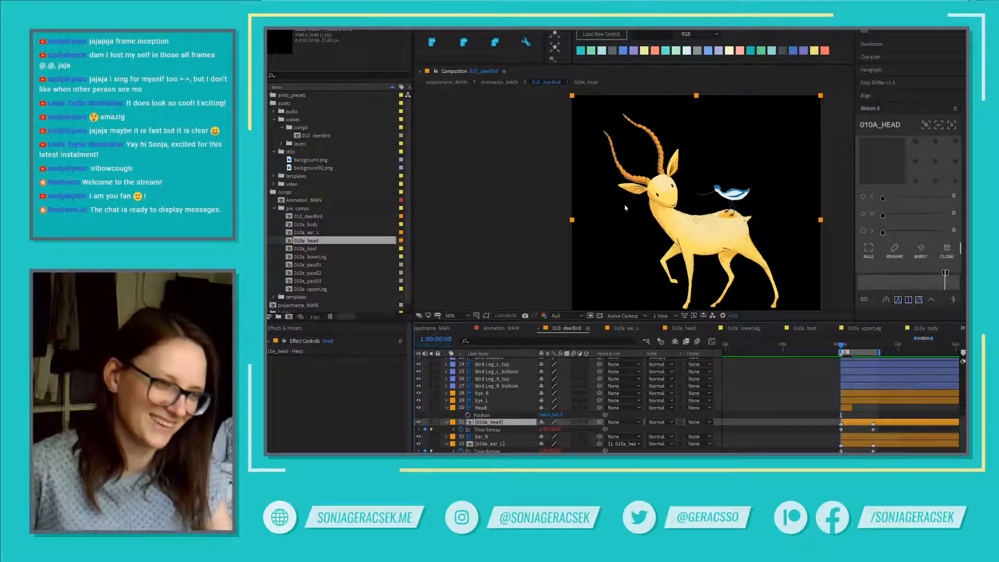
- Remove the parent link of the 010a_ear_L layer in 010_deerBird by setting its parent to None
left_click(497, 438)
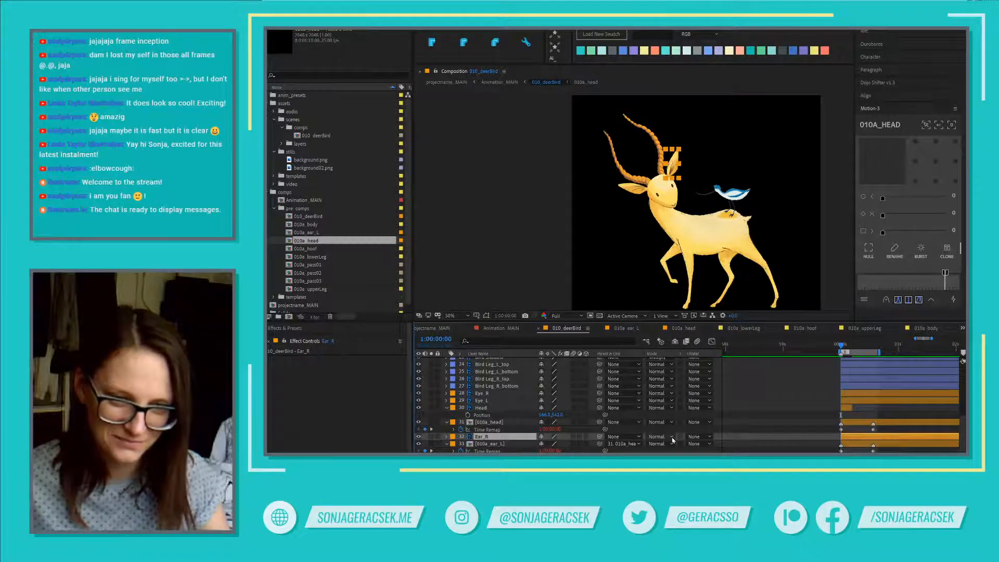
left_click(492, 444)
left_click(625, 444)
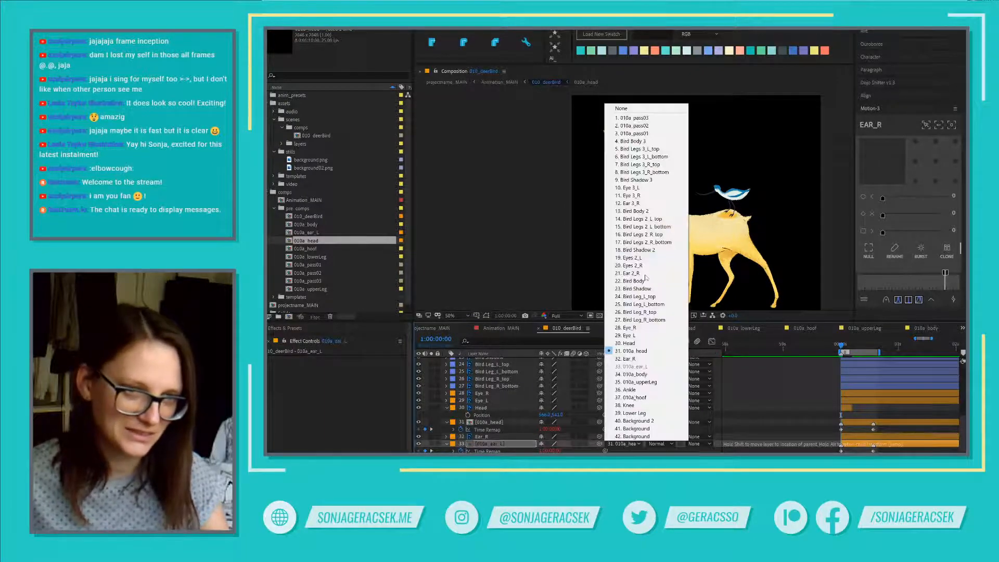
left_click(628, 109)
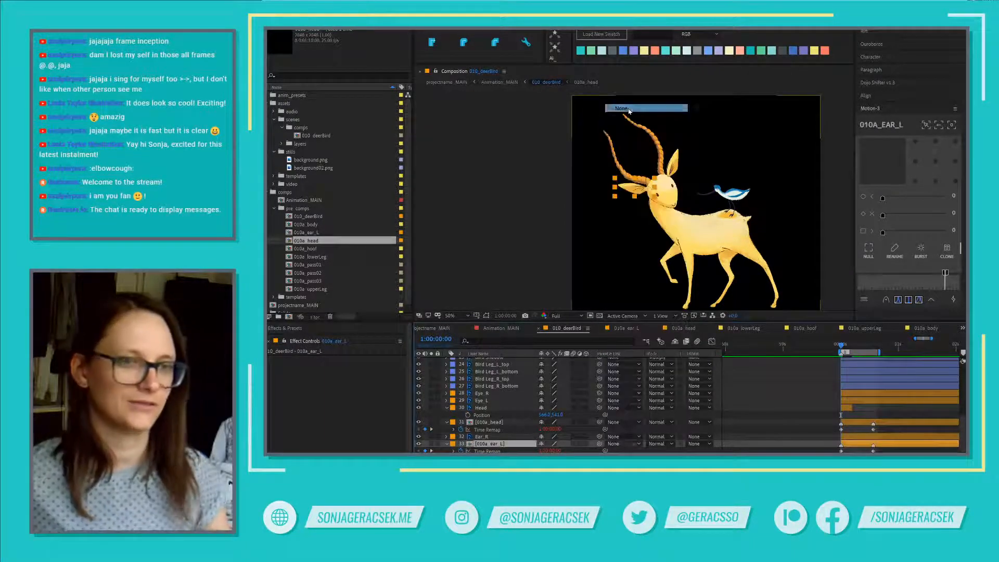
- Crop 010a_head again to a slightly tighter region of interest around the head and antlers
double_click(492, 423)
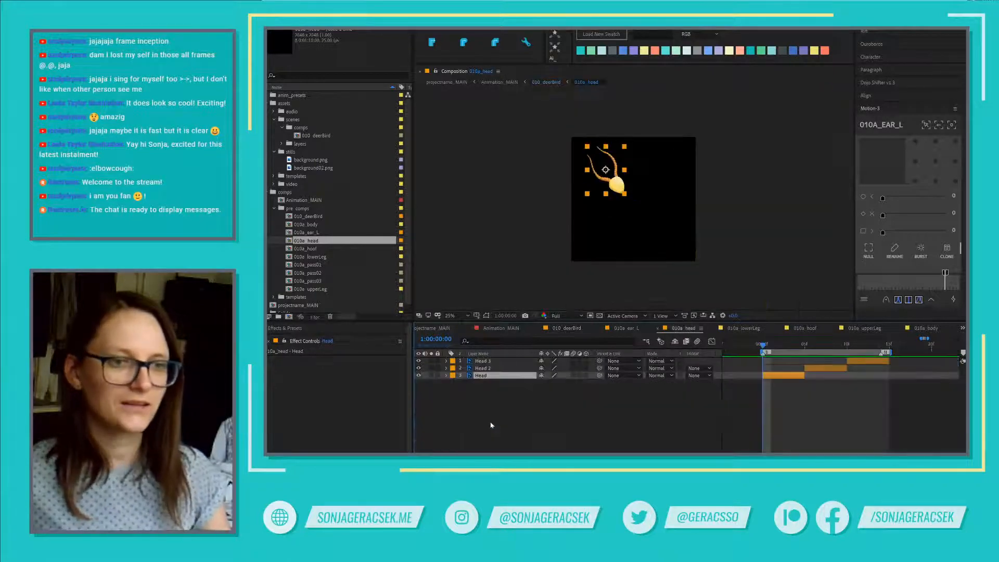
left_click(591, 316)
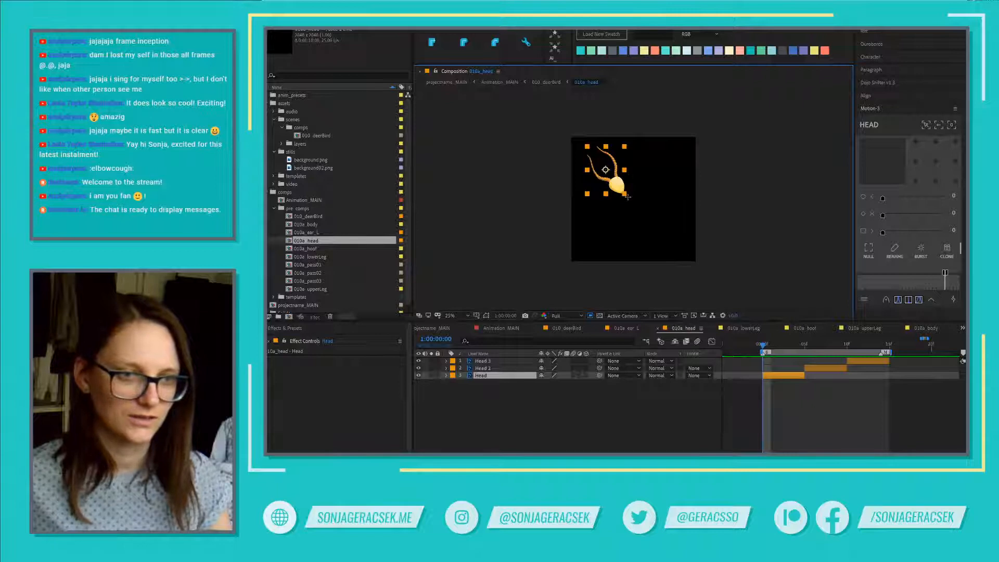
left_click_drag(628, 196, 583, 143)
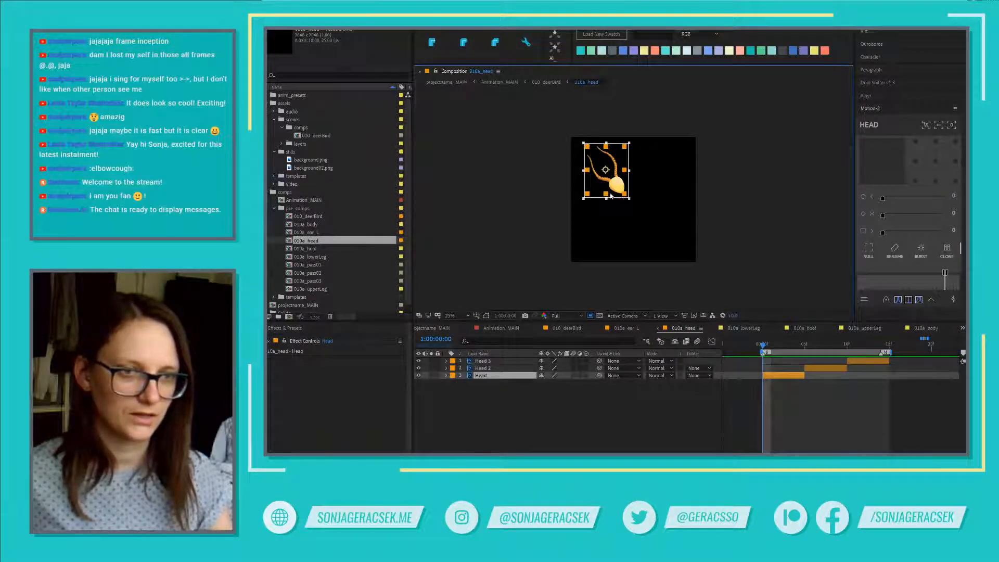
left_click_drag(630, 198, 628, 197)
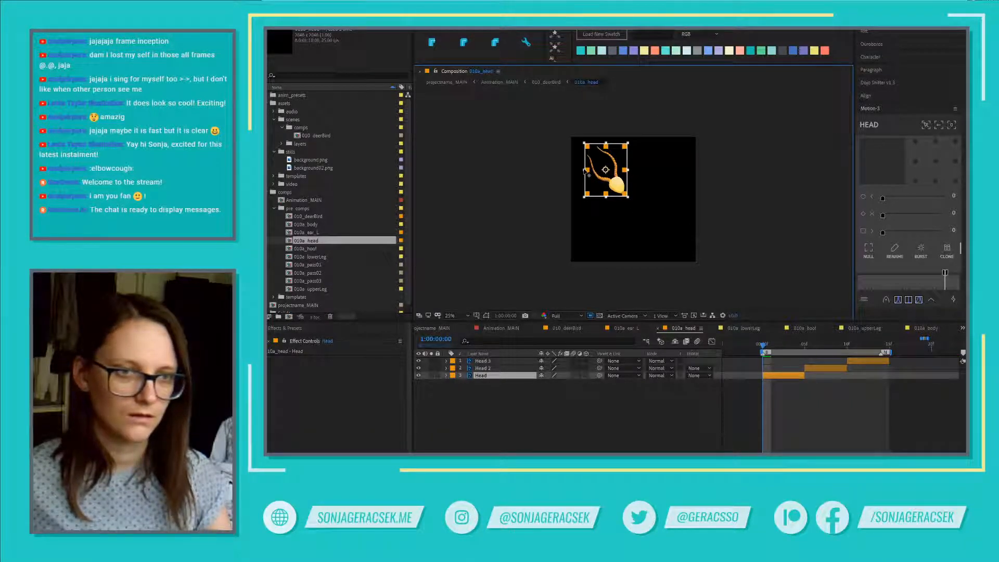
left_click(301, 1)
mouse_move(353, 84)
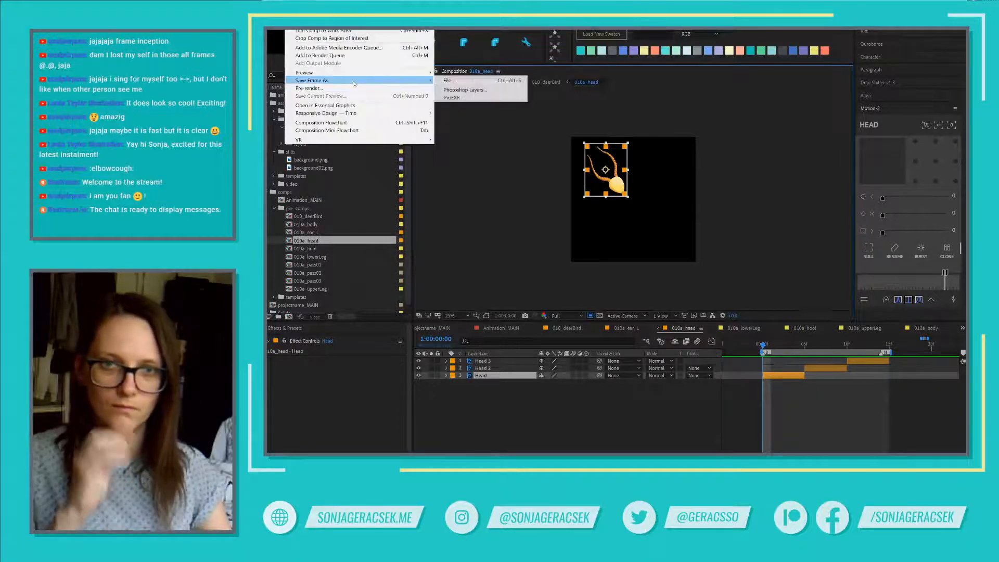
left_click(356, 39)
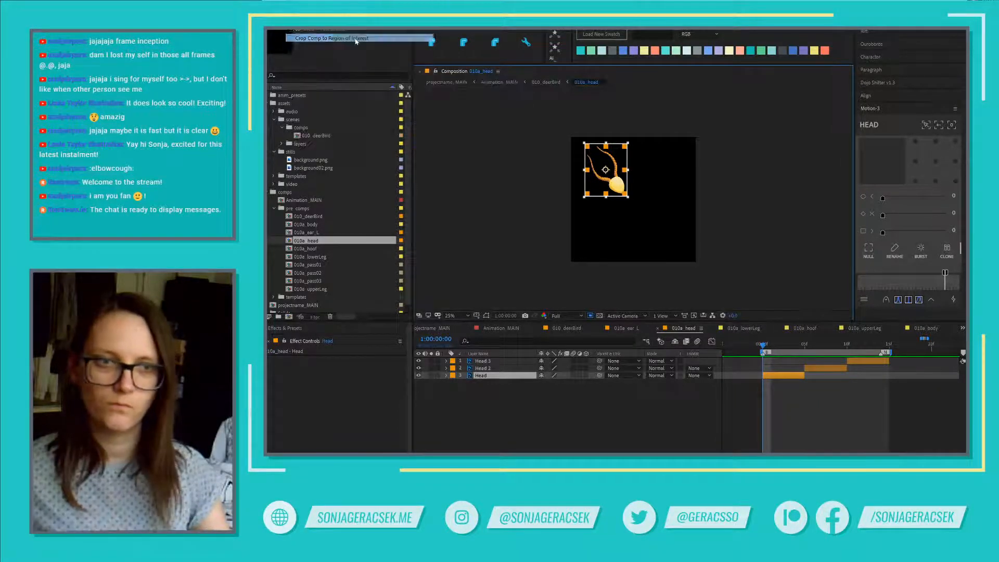
- Apply the Head layer's Position to the cropped 010a_head layer in 010_deerBird and delete the extra Head layer
left_click(567, 329)
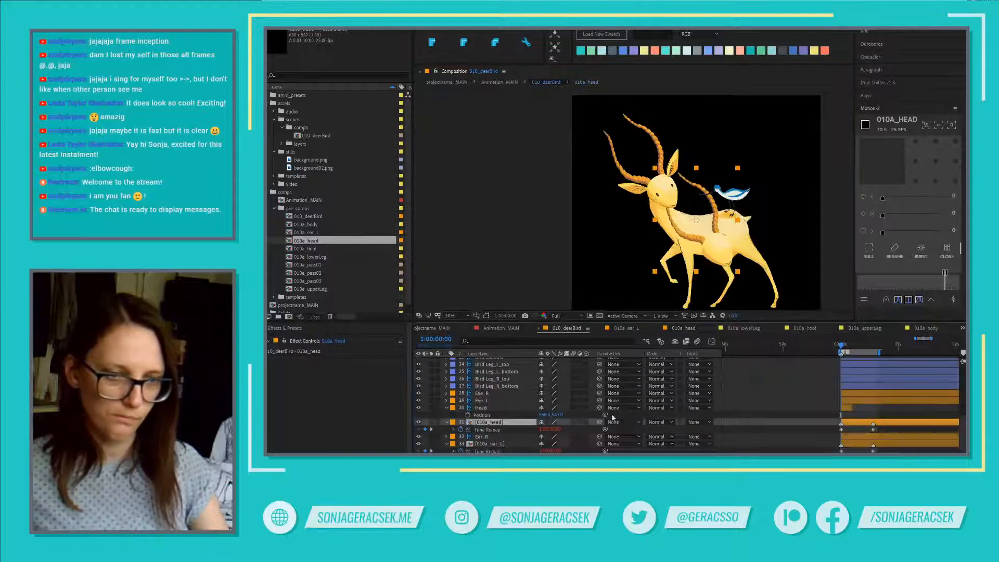
left_click(489, 423)
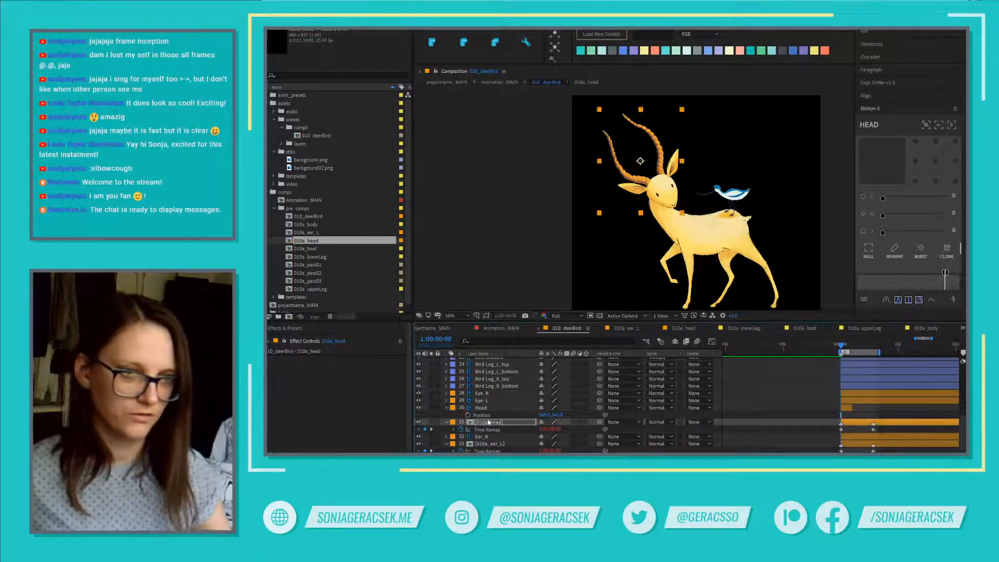
scroll(657, 167, "up", 4)
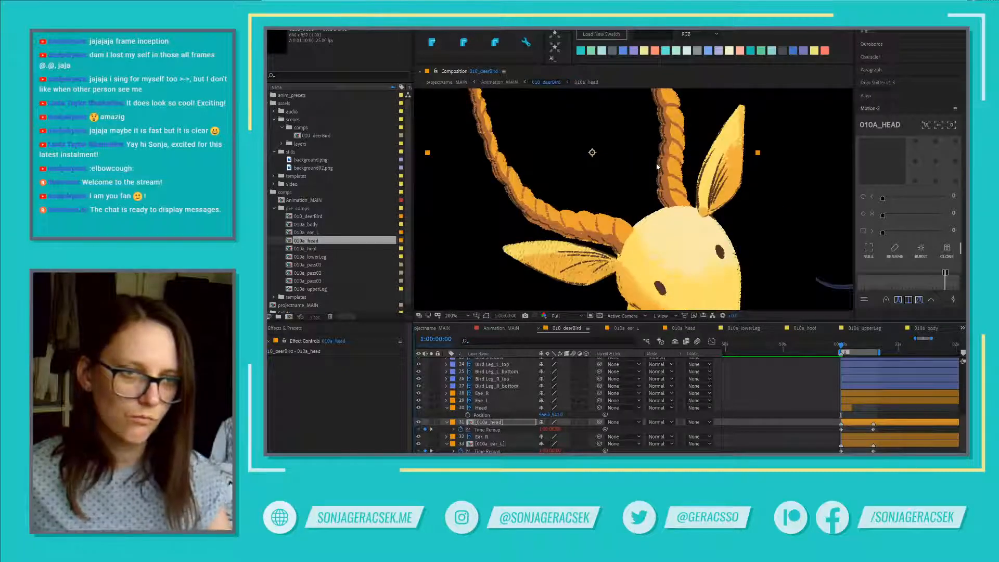
scroll(657, 167, "down", 2)
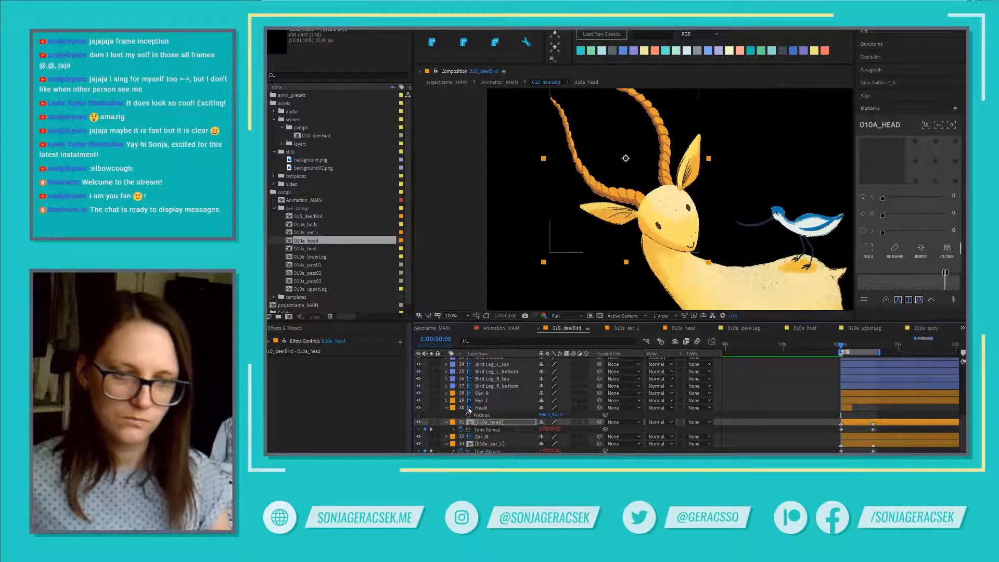
left_click(495, 408)
key("Delete")
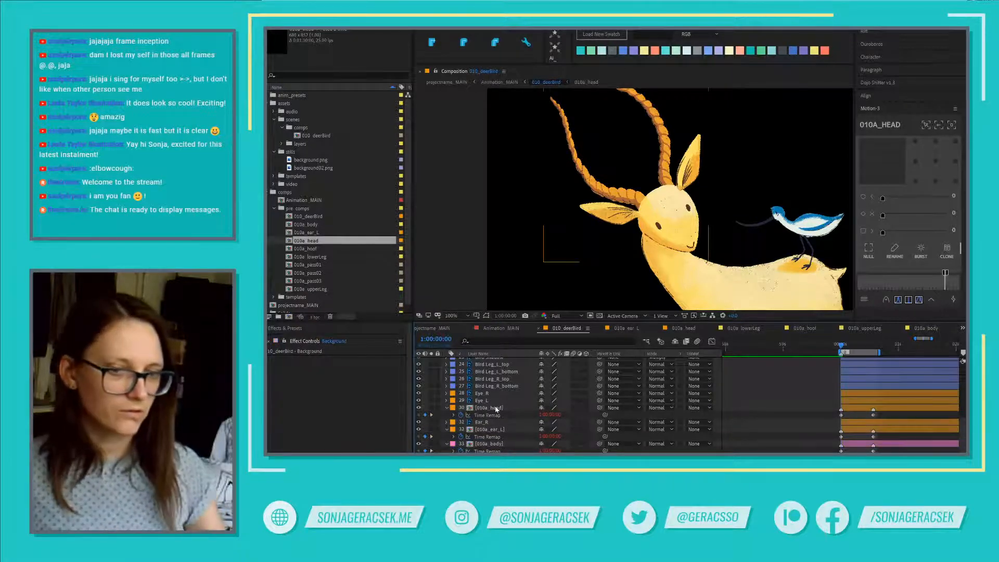
- Parent the 010a_ear_L layer to 010a_head in 010_deerBird
left_click(508, 429)
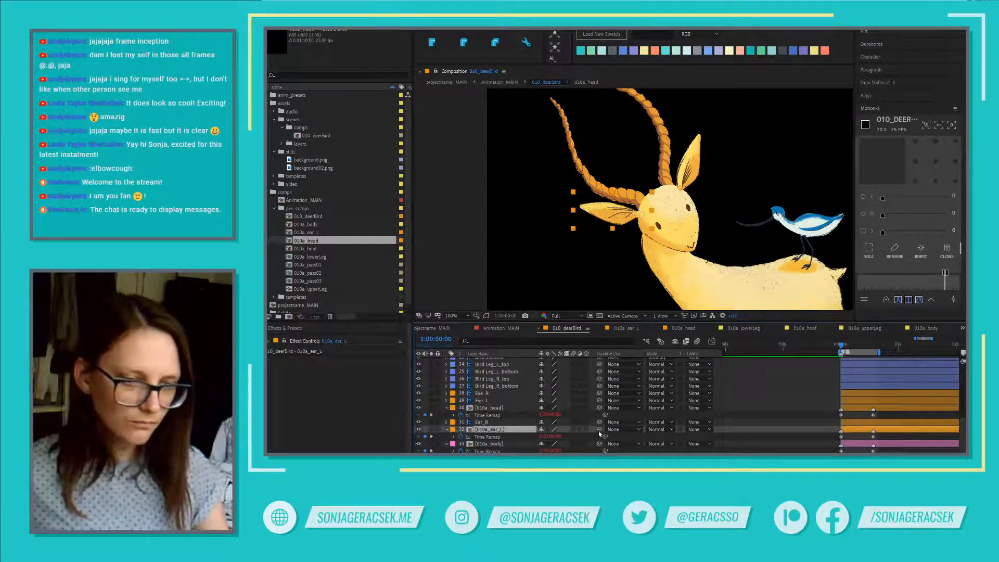
left_click_drag(599, 430, 500, 410)
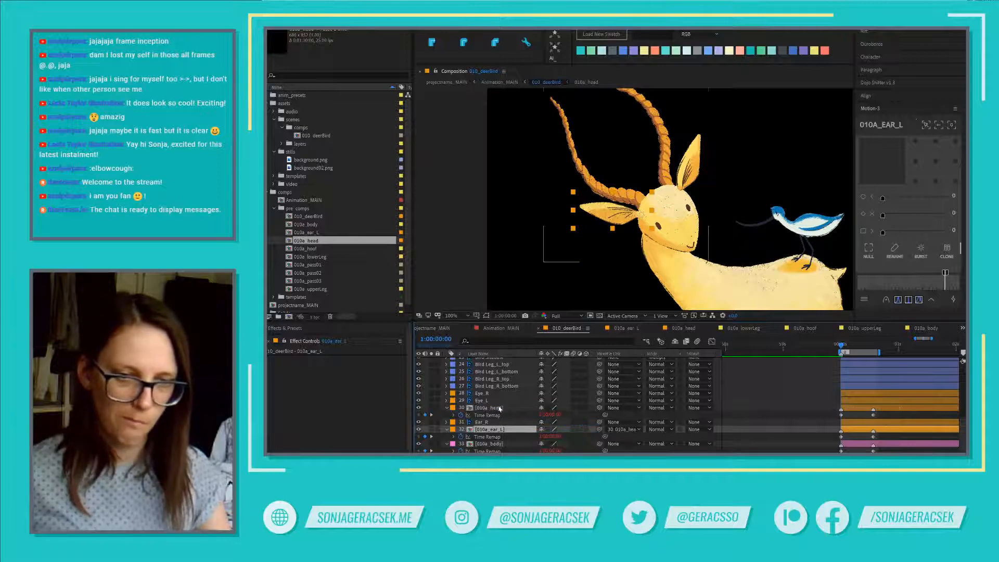
left_click(492, 423)
- Move the 010a_head layer's anchor point down onto the deer's face, leaving the artwork in place
left_click(498, 408)
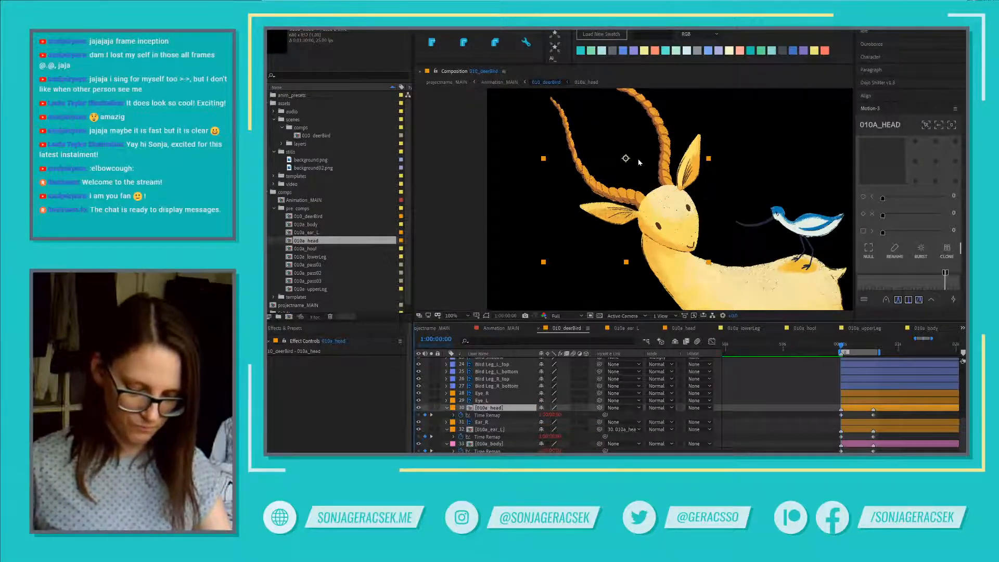
key("y")
left_click_drag(626, 159, 677, 246)
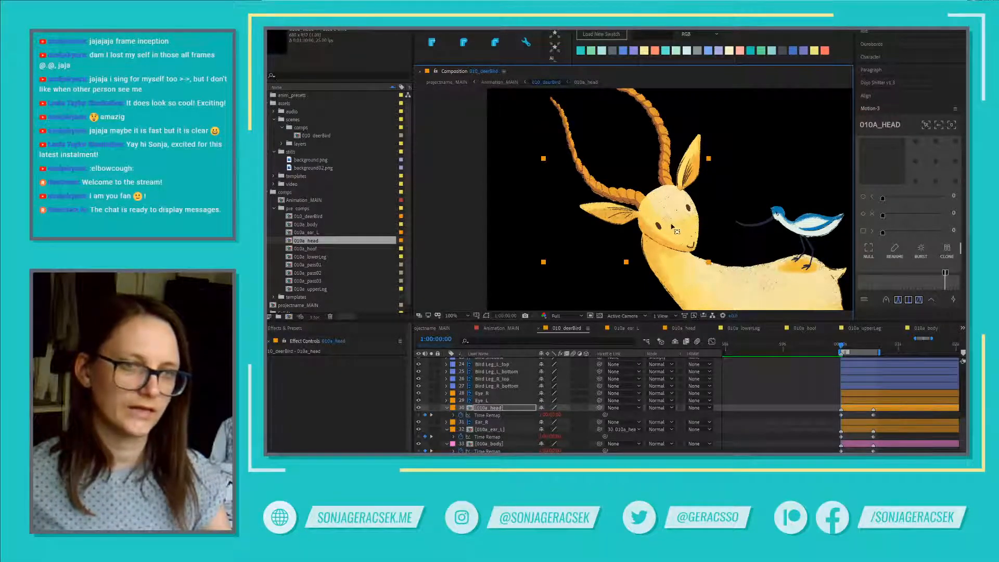
left_click(669, 219)
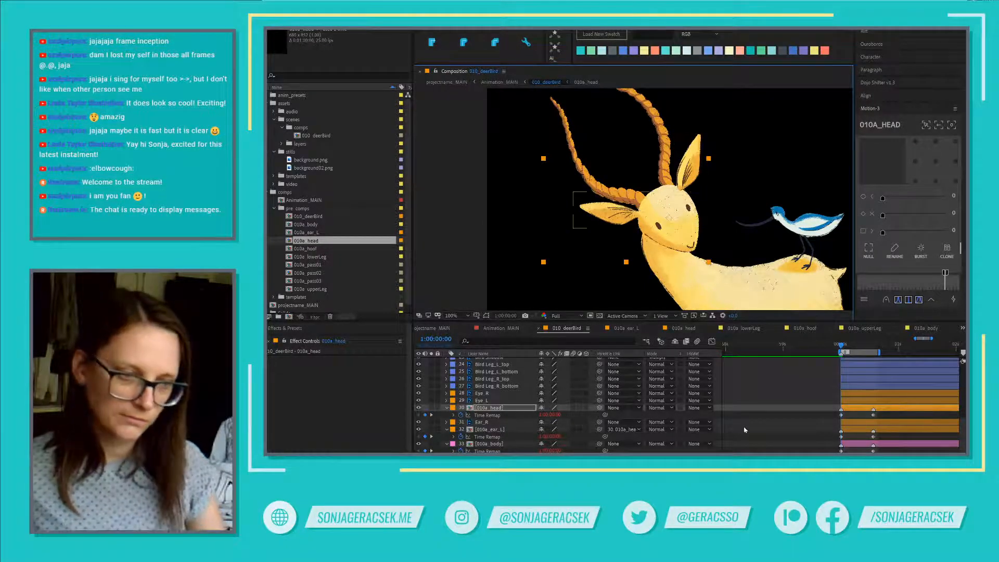
- Duplicate the Ear_R layer and precompose the original with Ear 2_R and Ear 3_R as 010a_ear_R
left_click(498, 423)
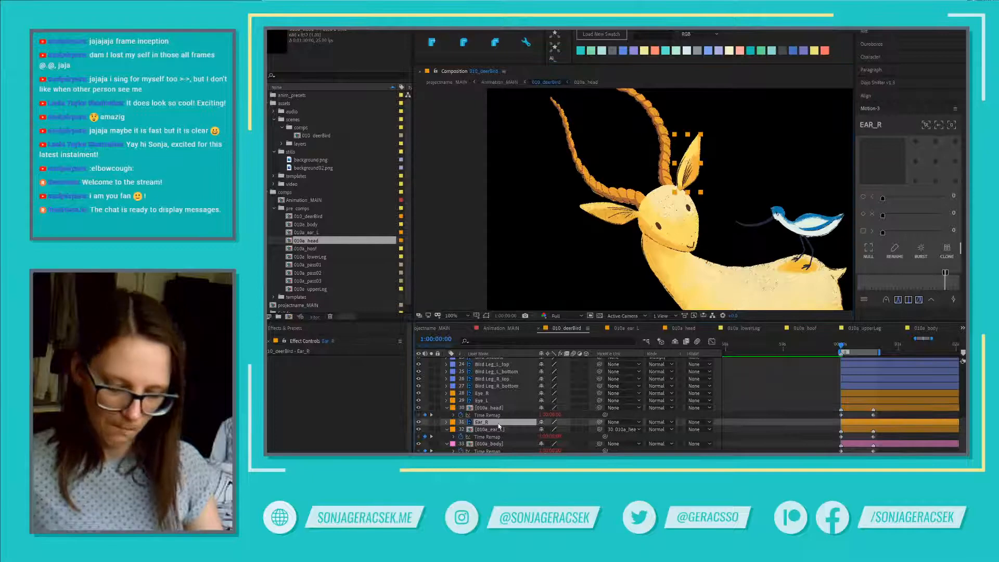
key("ctrl+d")
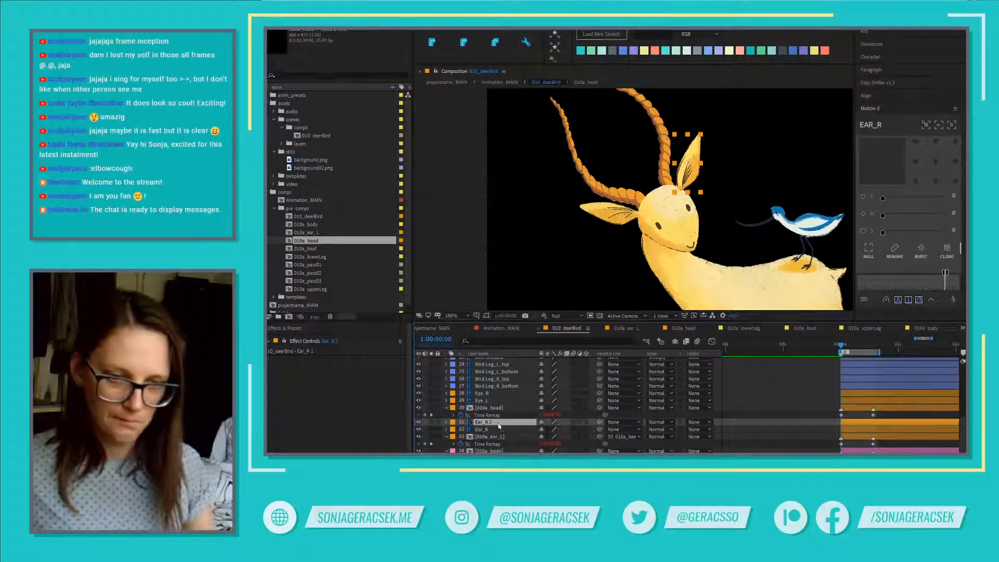
left_click(487, 430)
scroll(489, 431, "up", 5)
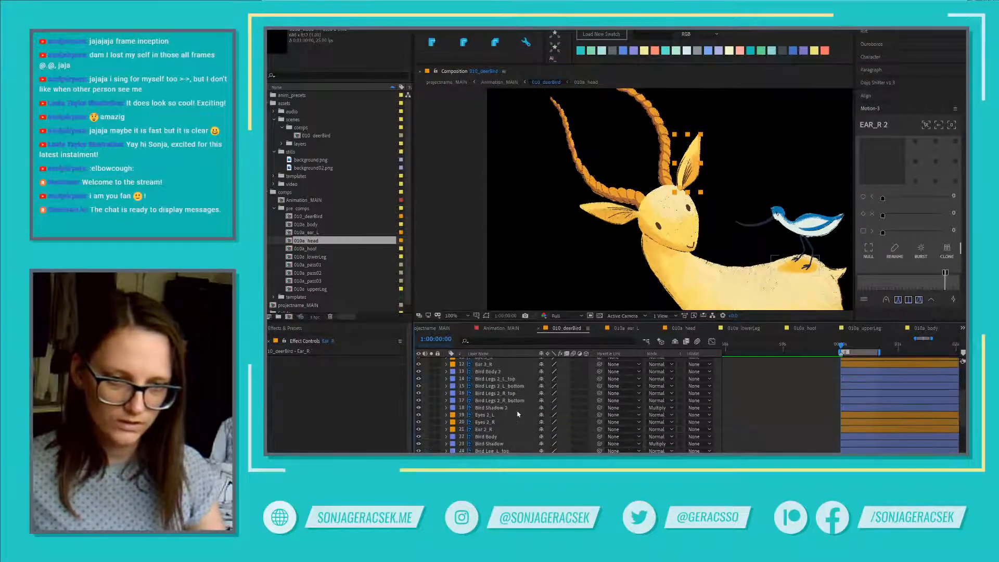
scroll(495, 427, "up", 3)
left_click(489, 394, "ctrl")
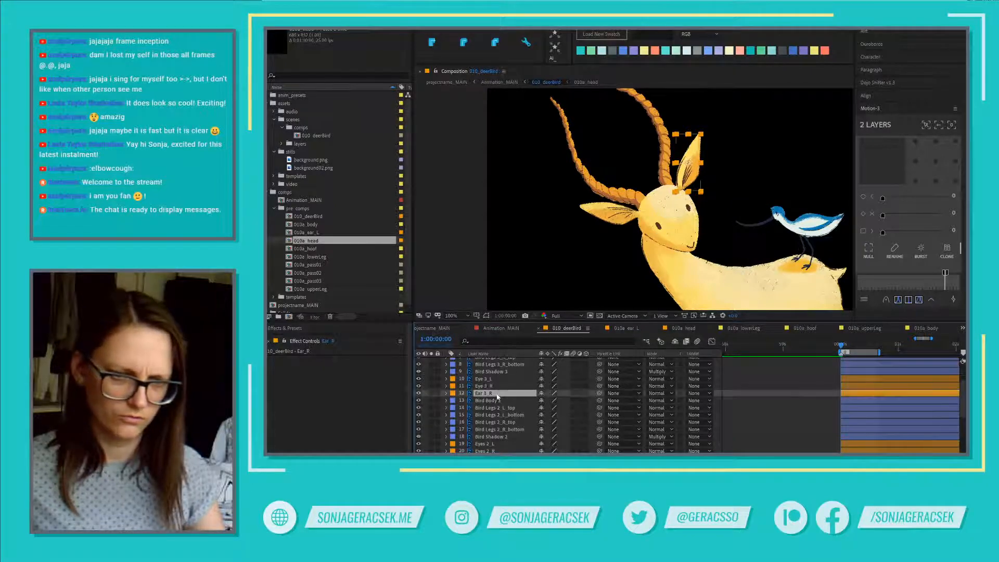
scroll(515, 409, "up", 3)
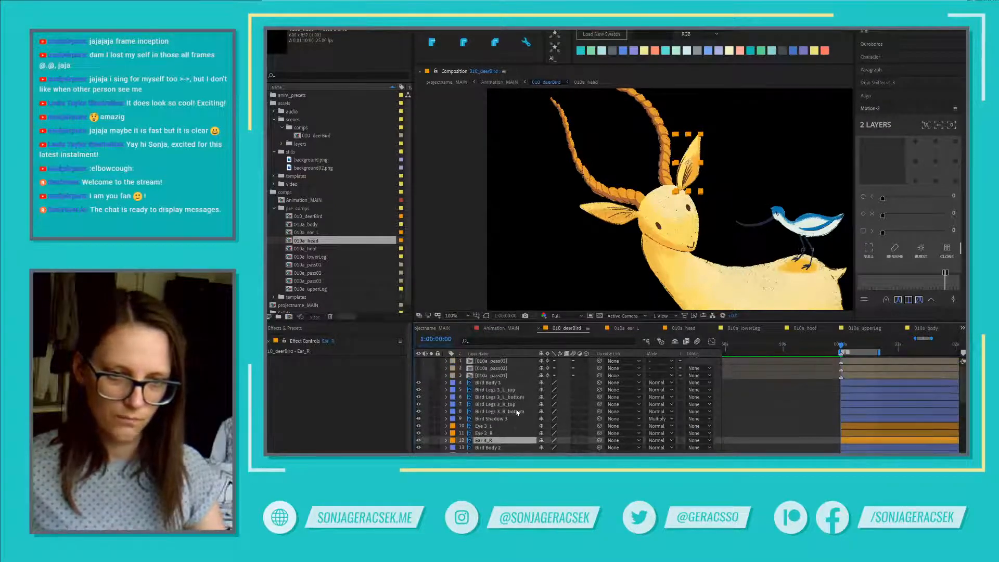
scroll(517, 412, "down", 5)
left_click(517, 415, "ctrl")
key("ctrl+shift+c")
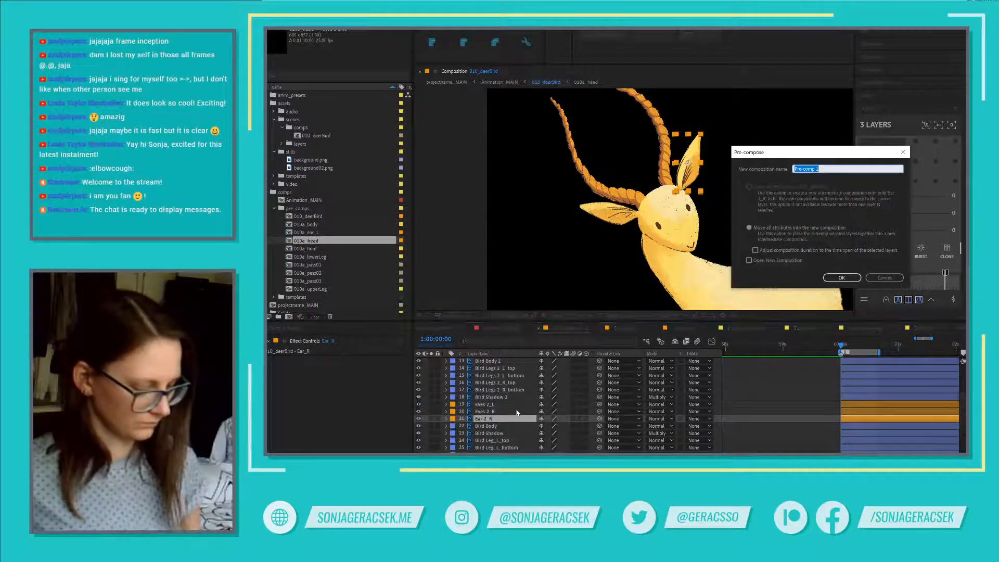
type("010a_ear_R")
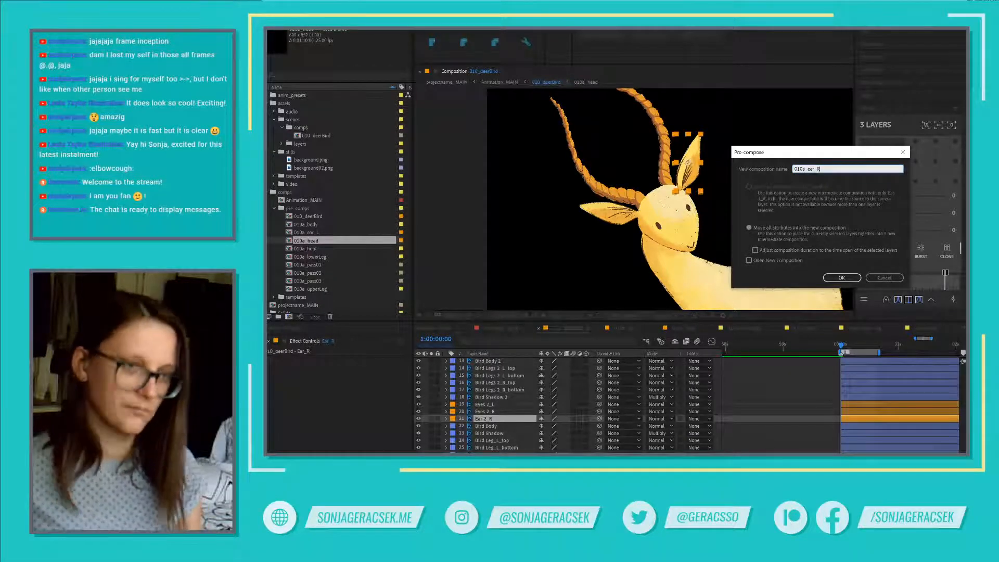
key("Return")
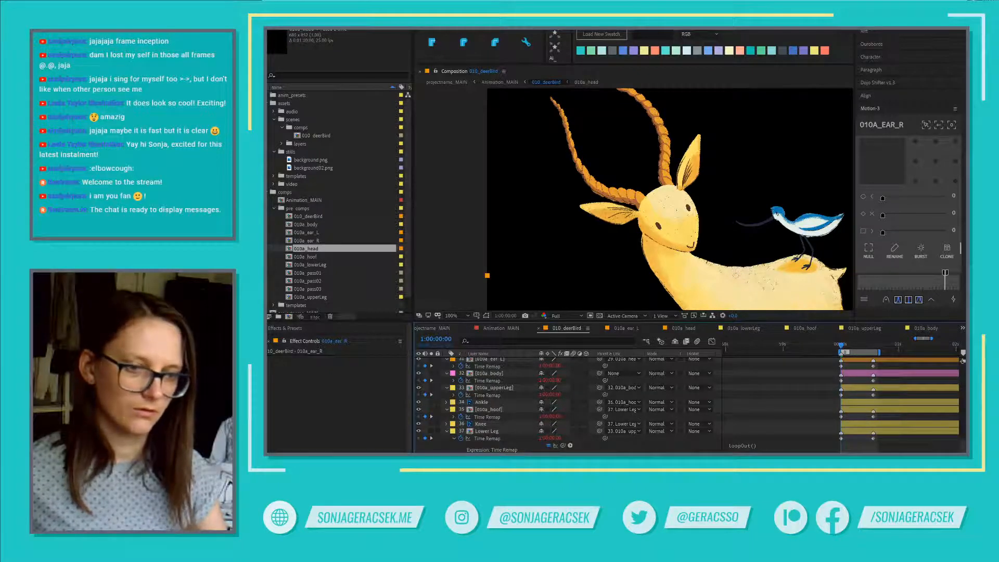
- Move the 010a_ear_R layer down the stack to just below Ear_R 2 and above 010a_ear_L
scroll(635, 441, "up", 3)
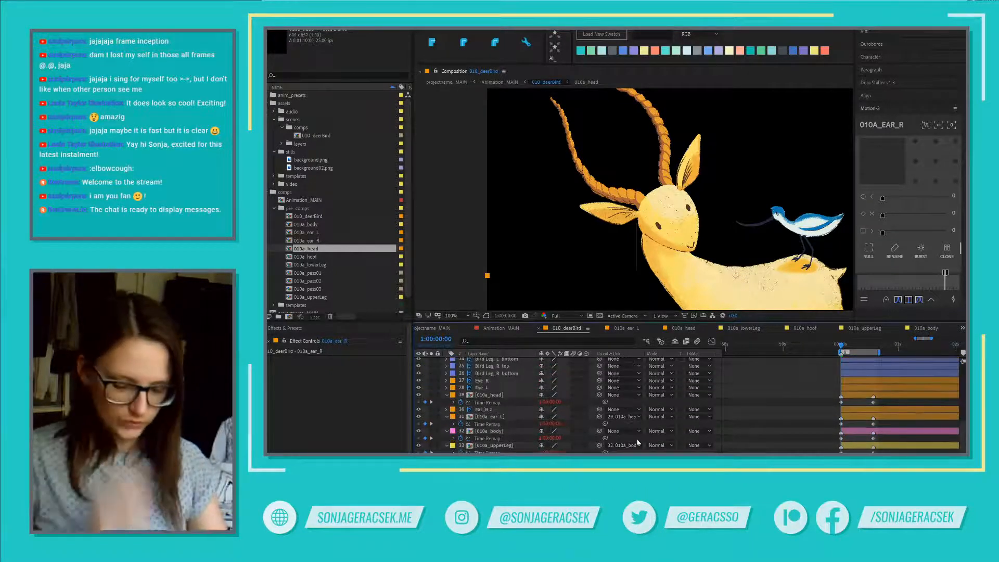
scroll(638, 442, "up", 4)
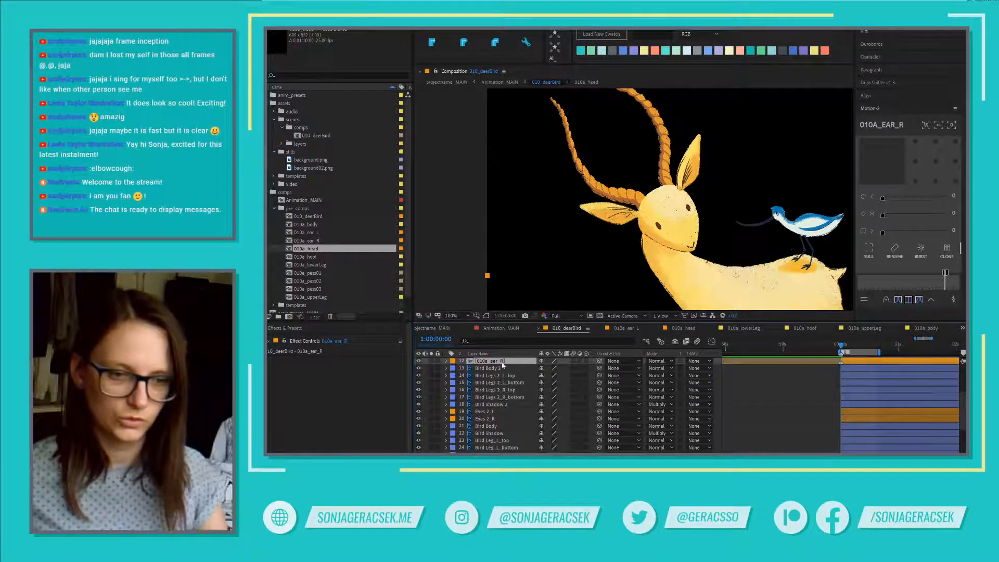
scroll(520, 406, "down", 1)
scroll(509, 375, "down", 5)
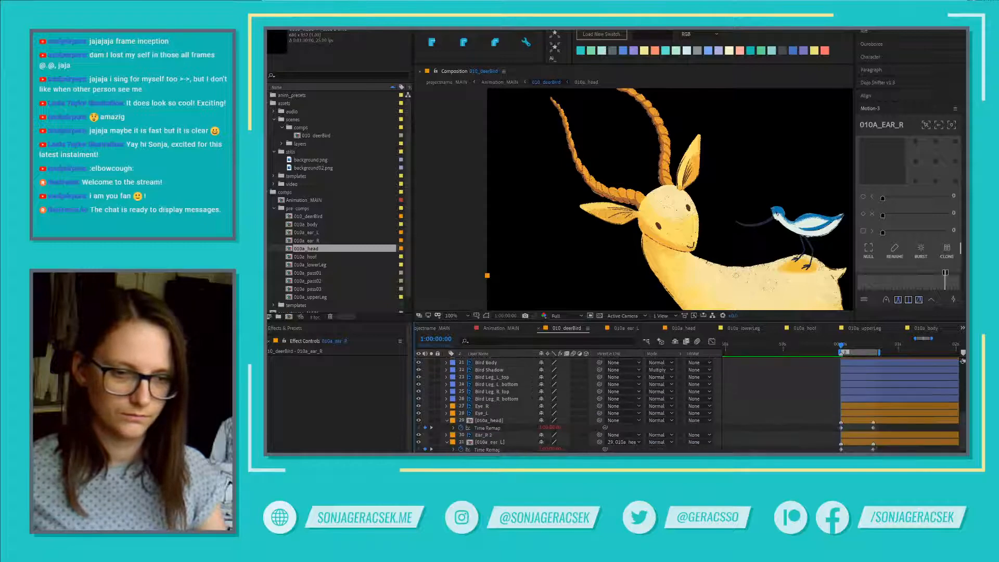
left_click_drag(509, 375, 510, 416)
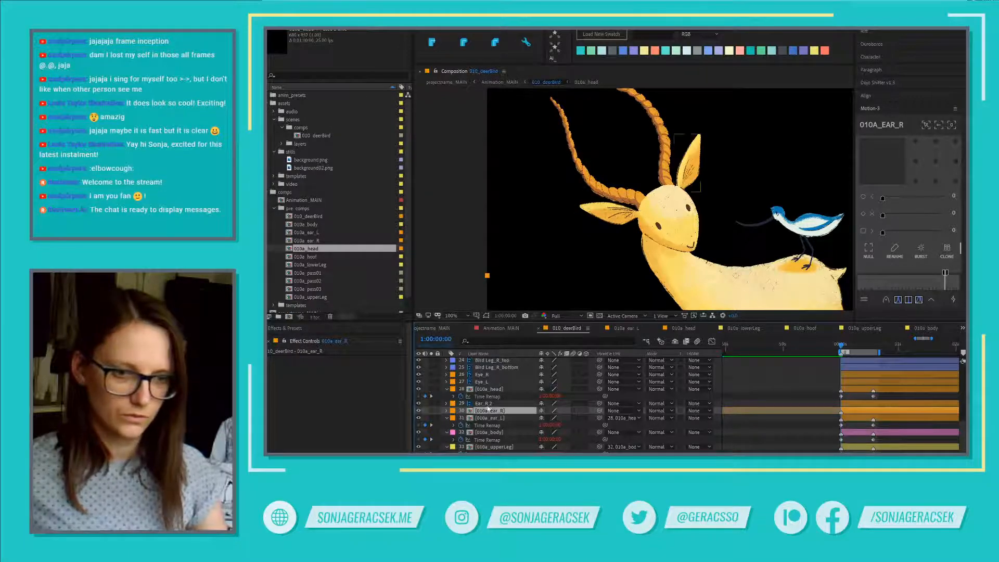
left_click(489, 405)
- Crop the 010a_ear_R composition to a tight region of interest around the ear artwork
double_click(495, 411)
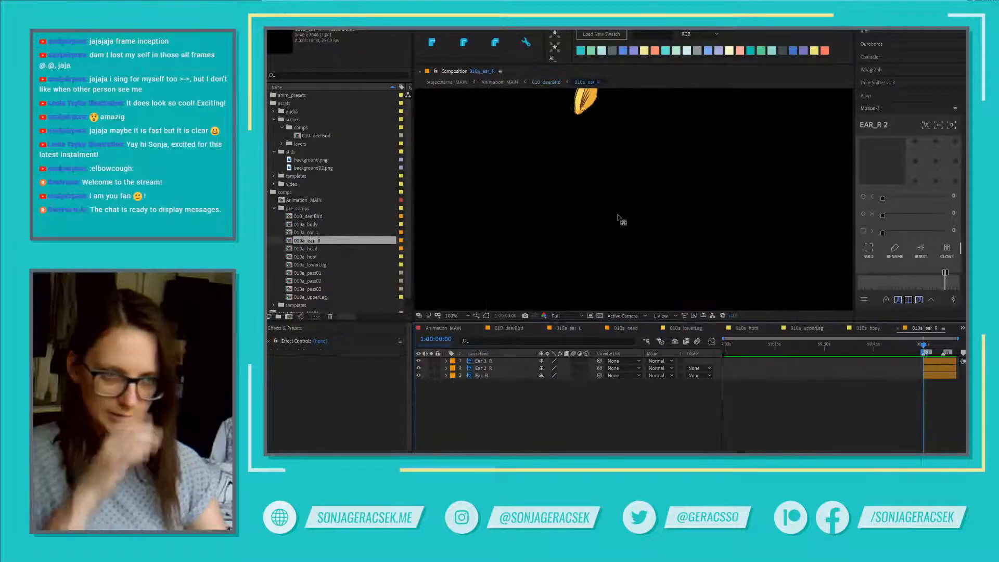
key("h")
left_click_drag(620, 150, 625, 188)
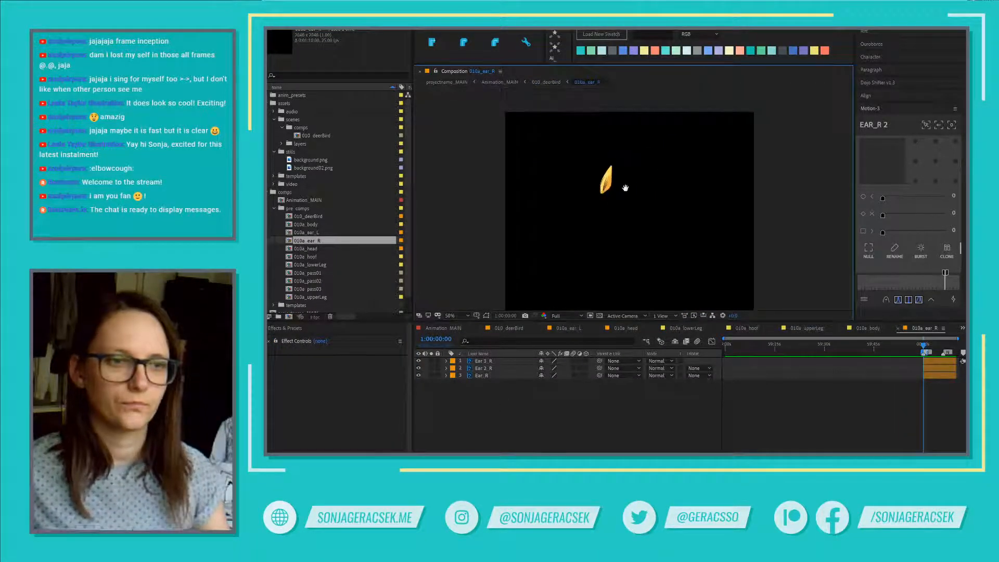
left_click(939, 380)
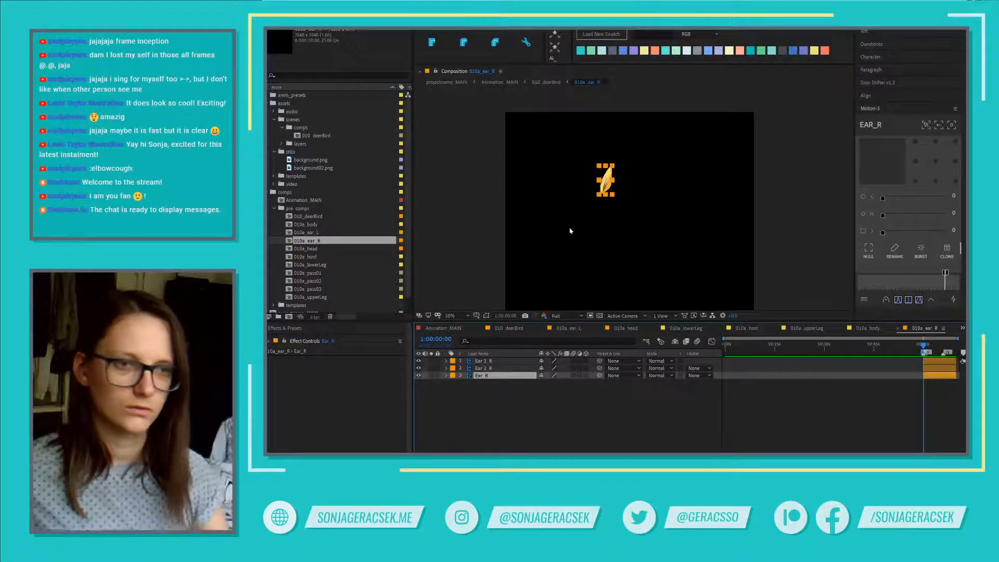
left_click(590, 315)
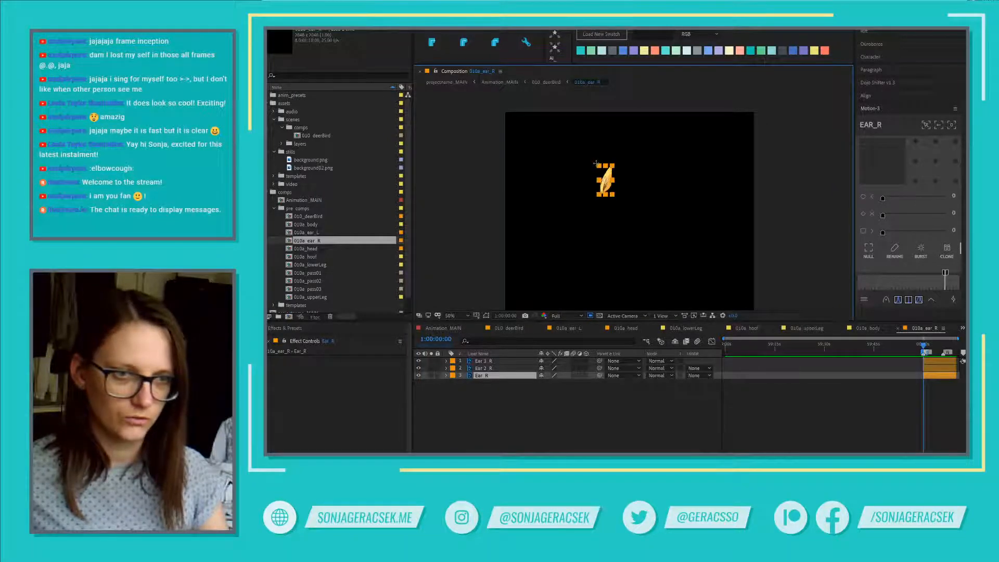
left_click_drag(595, 161, 617, 198)
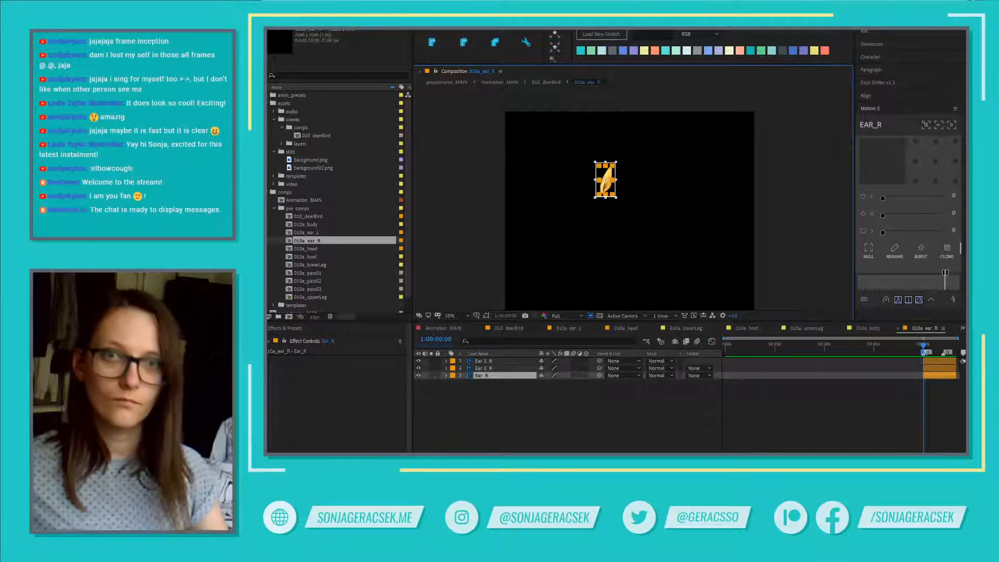
left_click(305, 29)
left_click(355, 39)
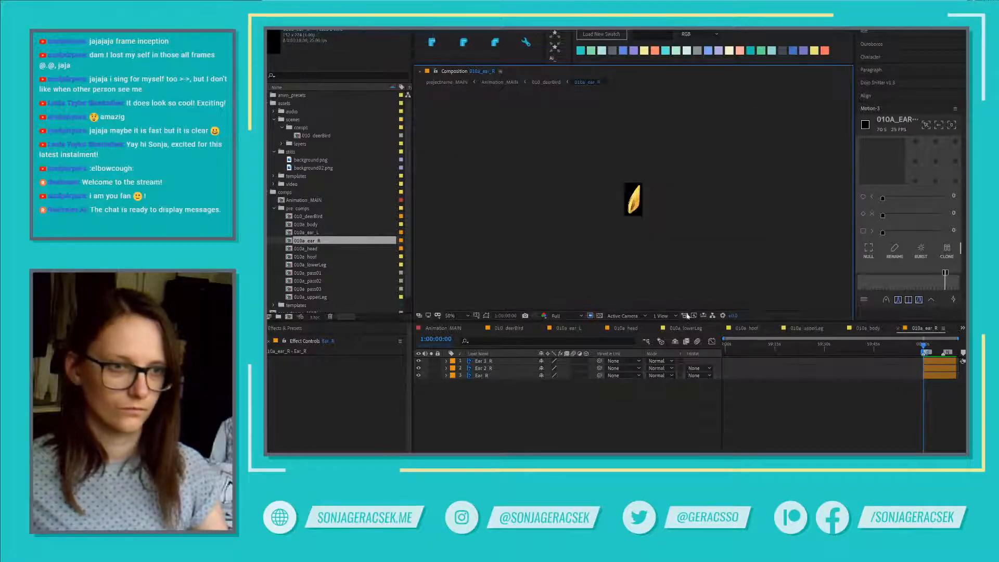
- Apply the Ear_R 2 layer's Position to the cropped 010a_ear_R layer in 010_deerBird and compare their alignment
left_click(524, 331)
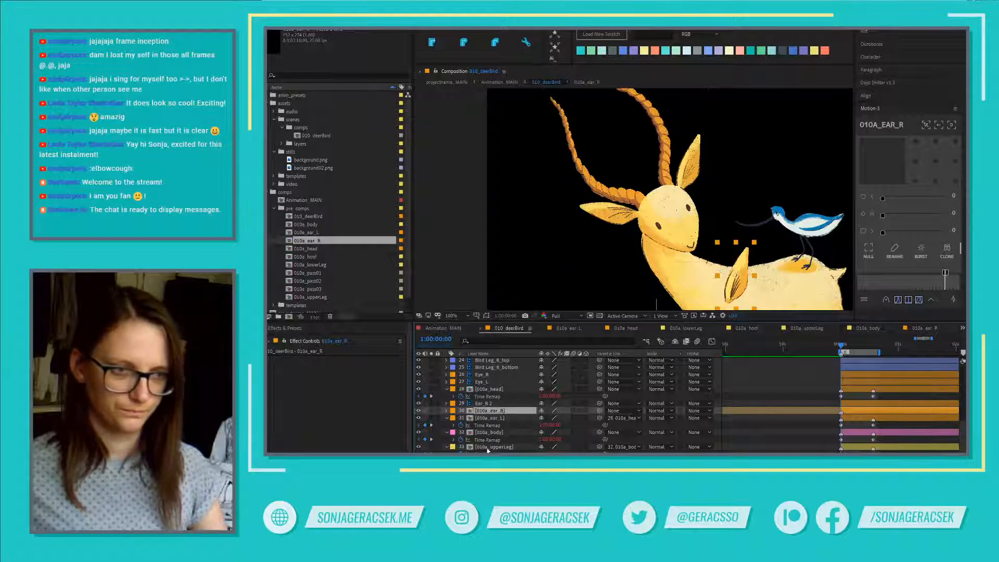
left_click(487, 404)
key("p")
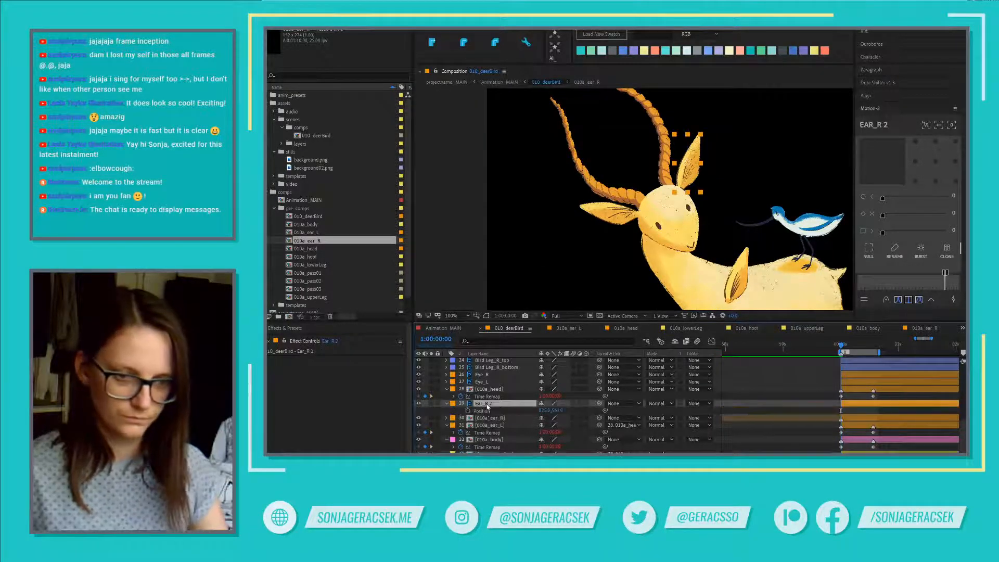
left_click(497, 419)
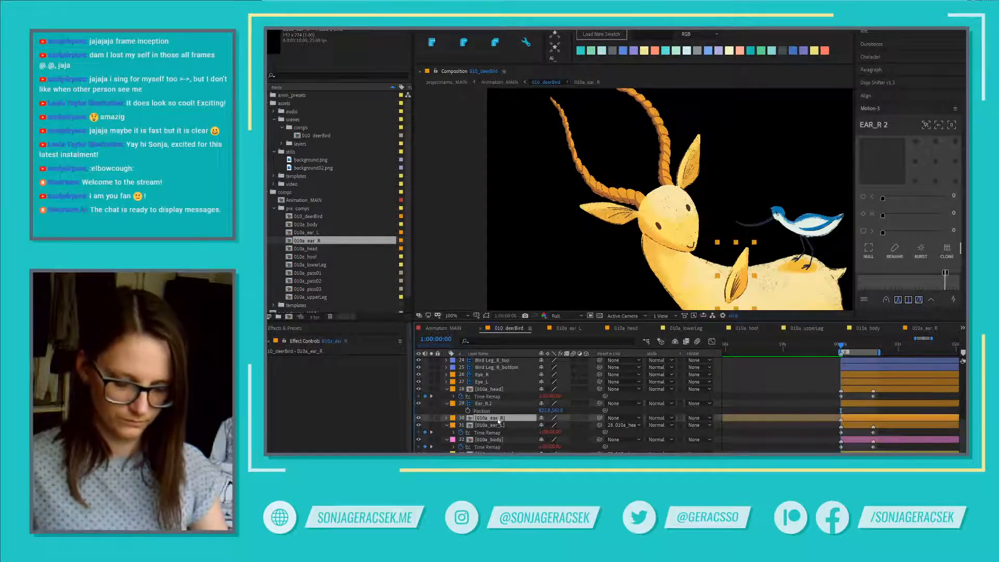
scroll(691, 166, "up", 2)
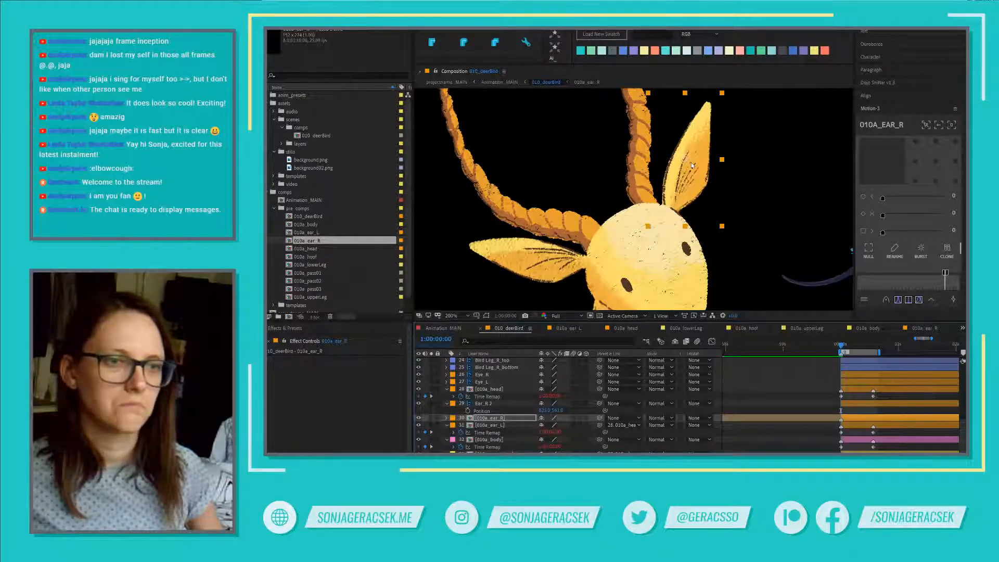
left_click(419, 404)
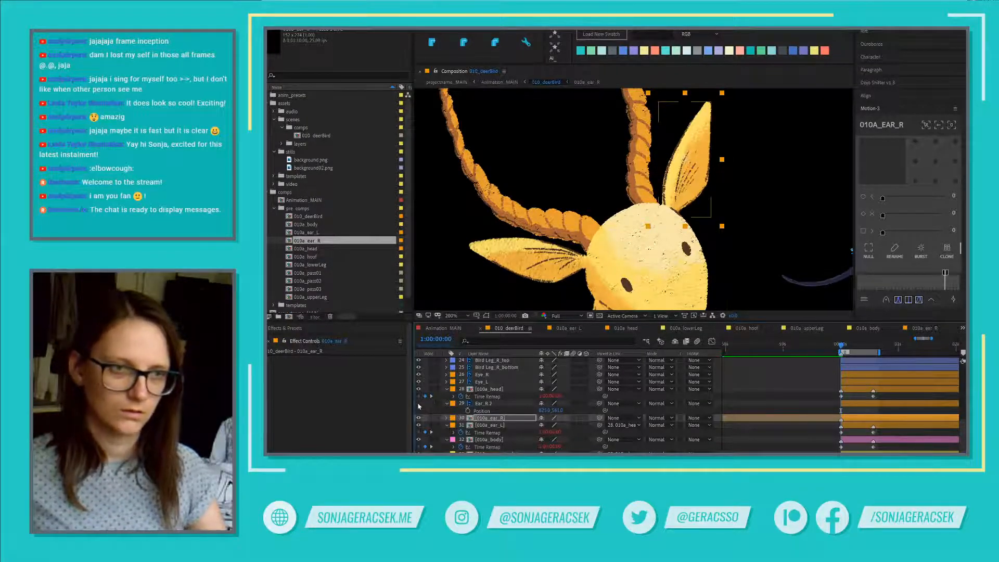
left_click(418, 404)
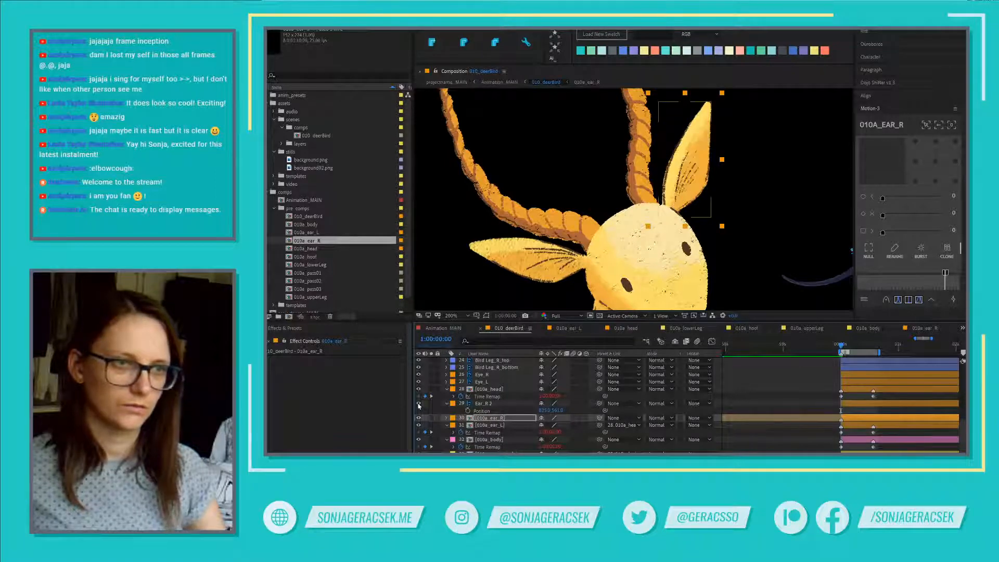
- Delete the Ear_R 2 layer and parent 010a_ear_R to 010a_head
left_click(501, 403)
key("Delete")
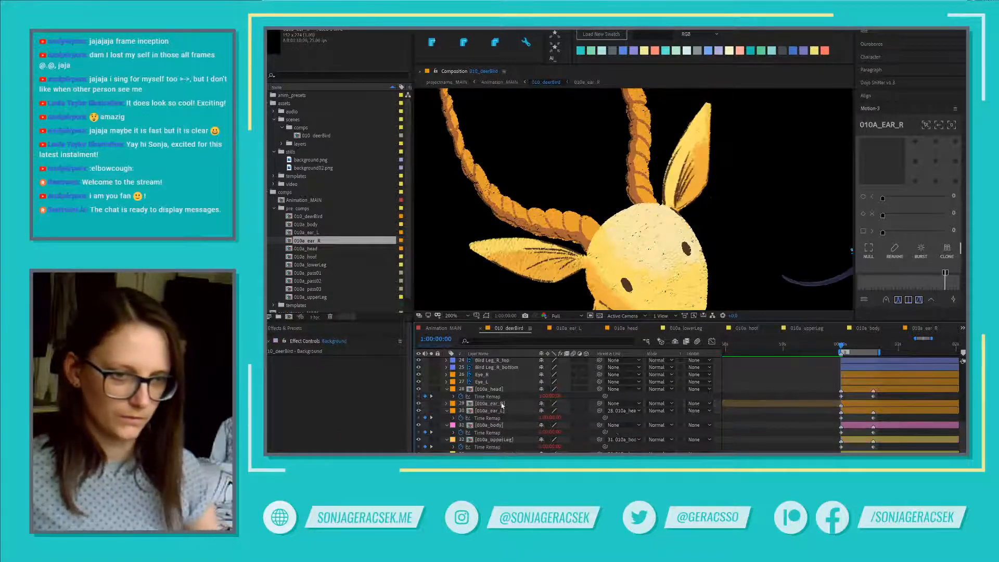
left_click_drag(599, 403, 492, 389)
- Compare the layer timing in 010a_ear_R with the staggered frames in 010a_lowerLeg, and close the 010a_lowerLeg timeline
double_click(510, 405)
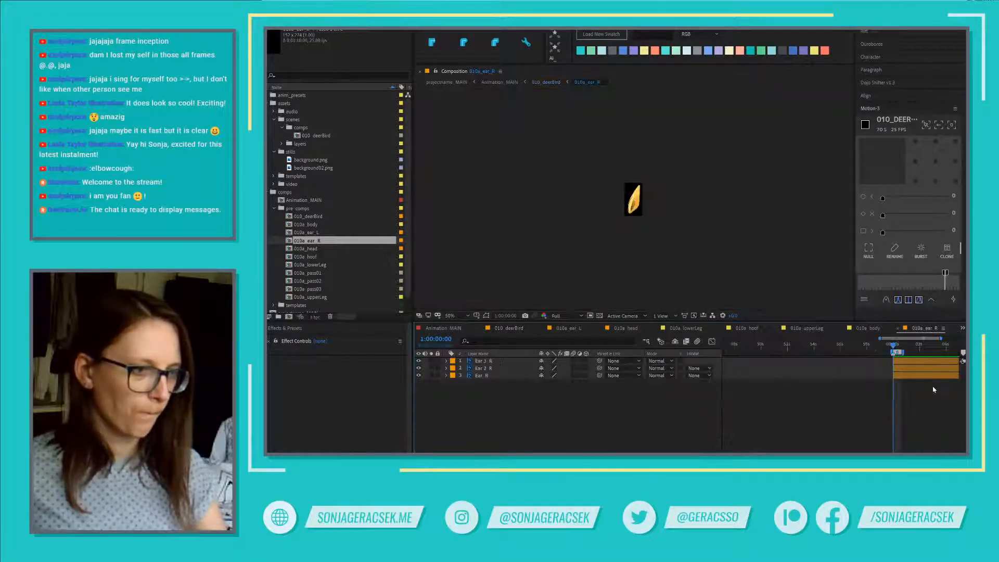
scroll(883, 398, "up", 5)
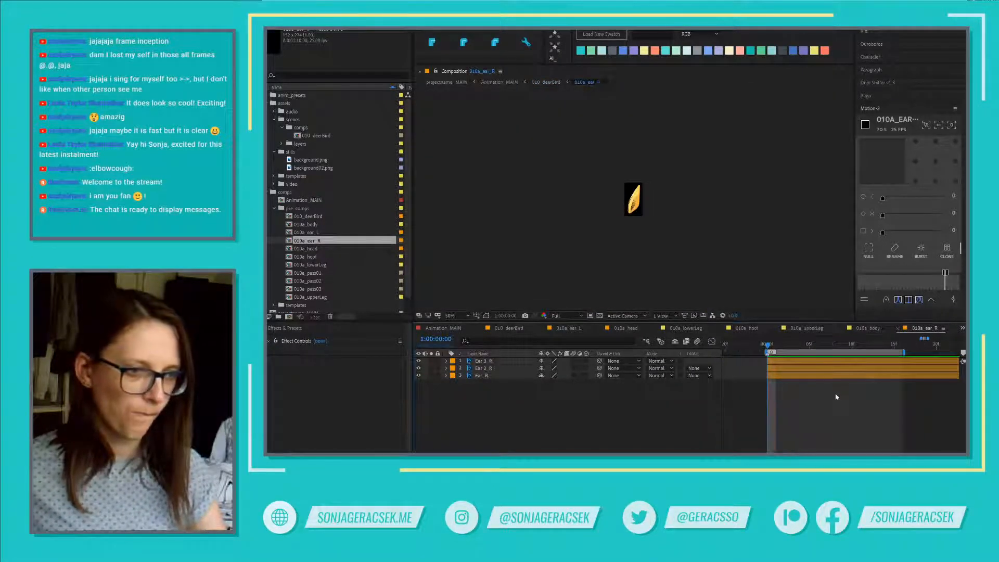
left_click(685, 329)
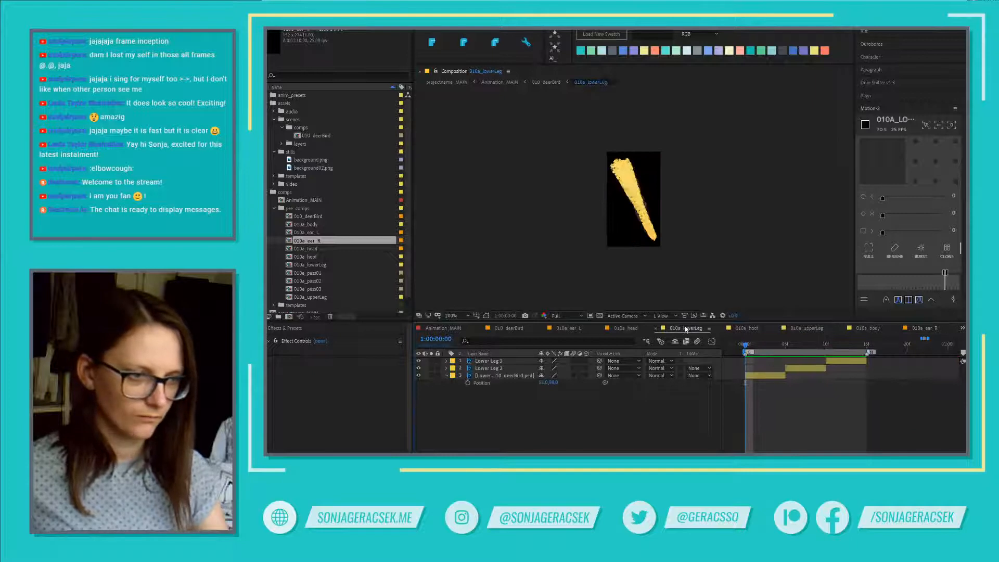
scroll(854, 388, "down", 5)
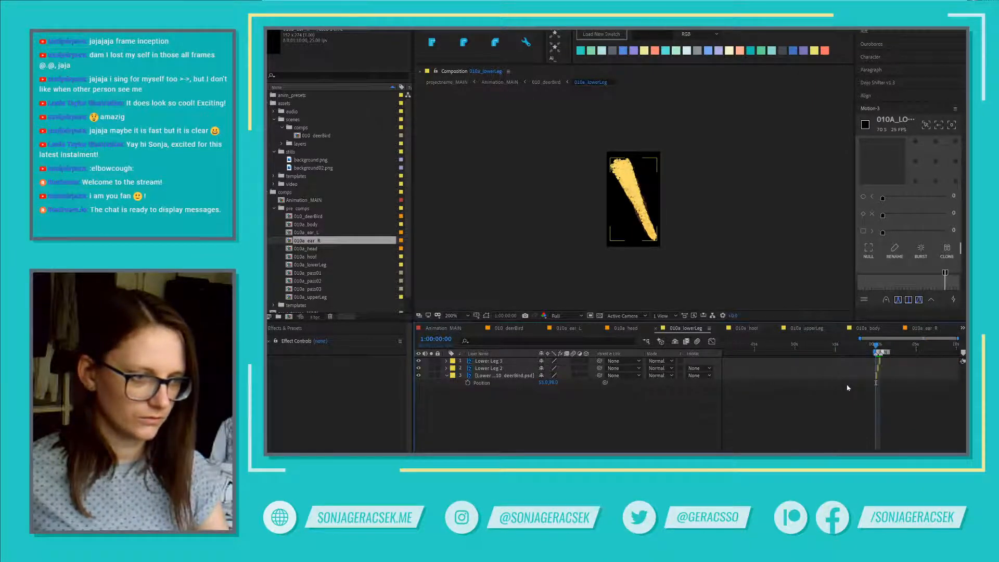
left_click(656, 328)
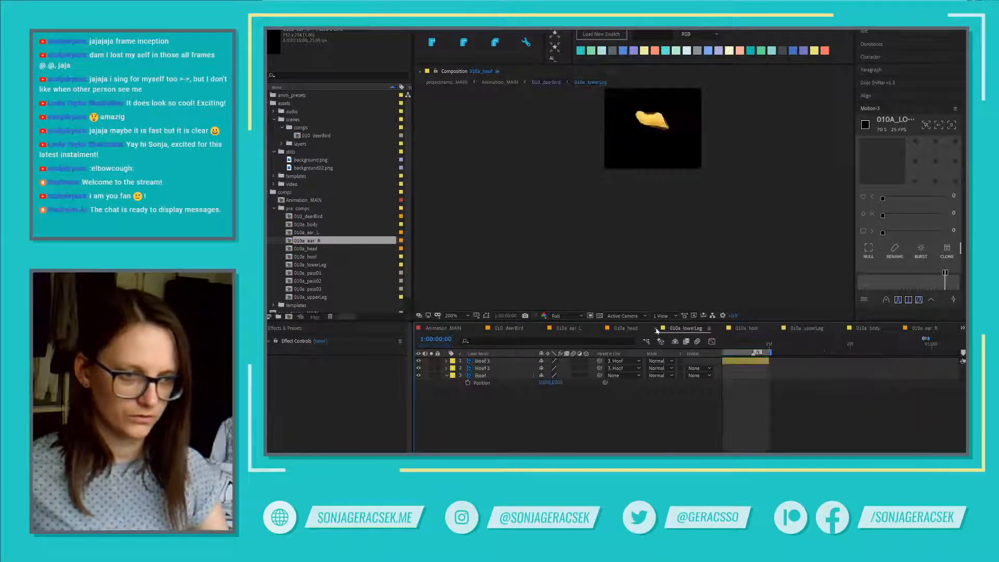
- Check the layer timing in 010a_hoof and 010a_upperLeg, and close both timelines
scroll(802, 396, "down", 5)
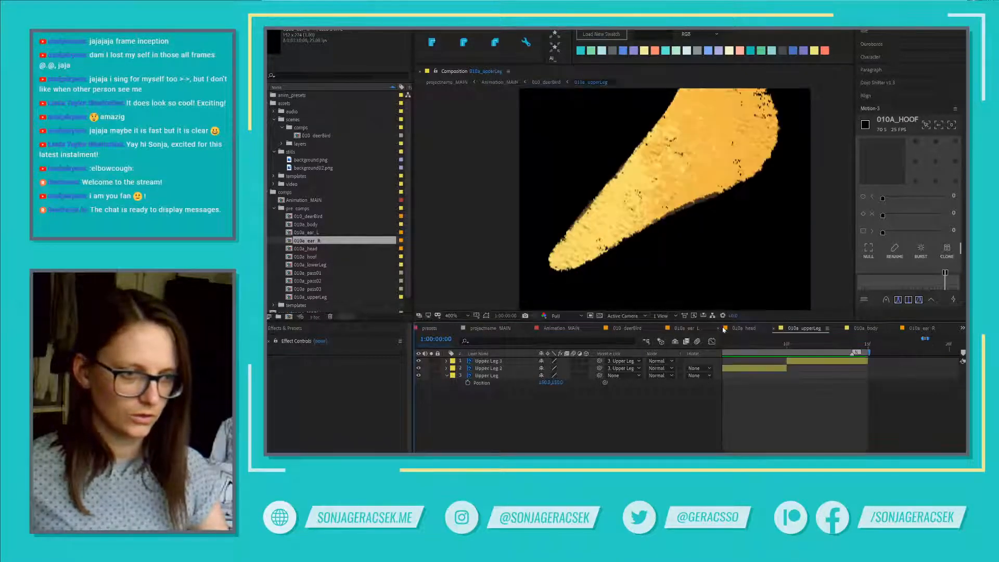
left_click(721, 328)
scroll(848, 404, "down", 5)
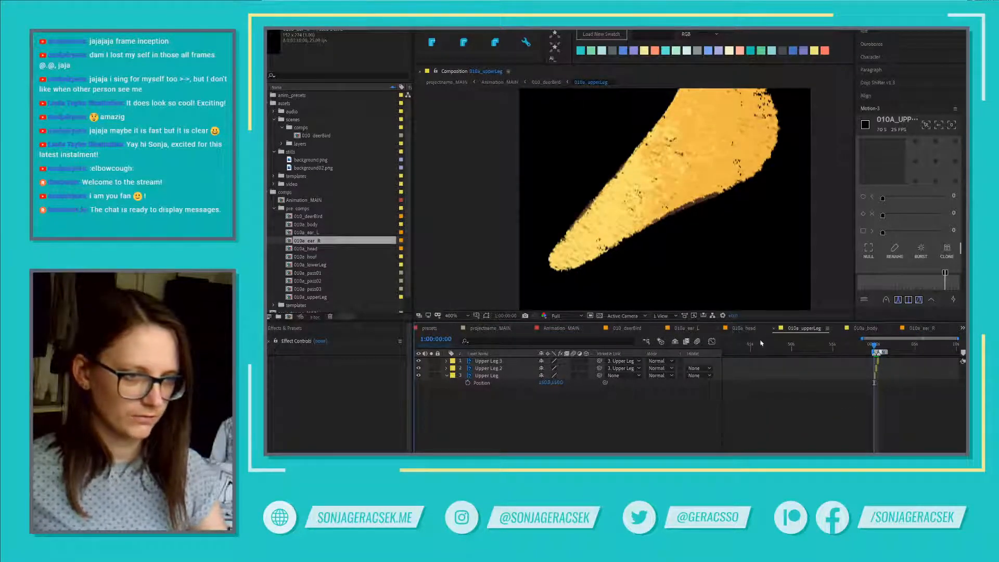
left_click(773, 329)
scroll(880, 392, "down", 4)
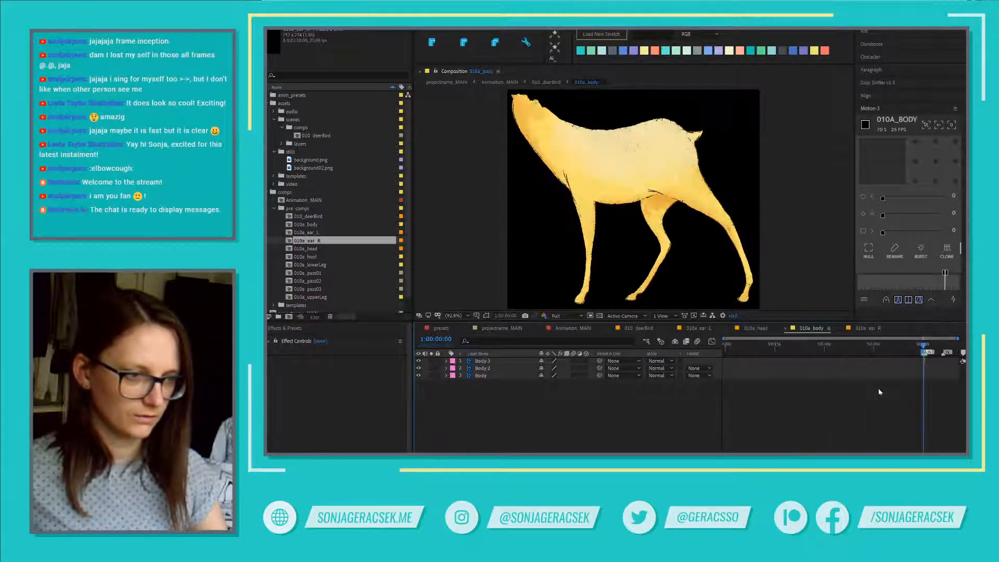
- Delete the extra second composition marker in 010a_body and close its timeline
right_click(943, 353)
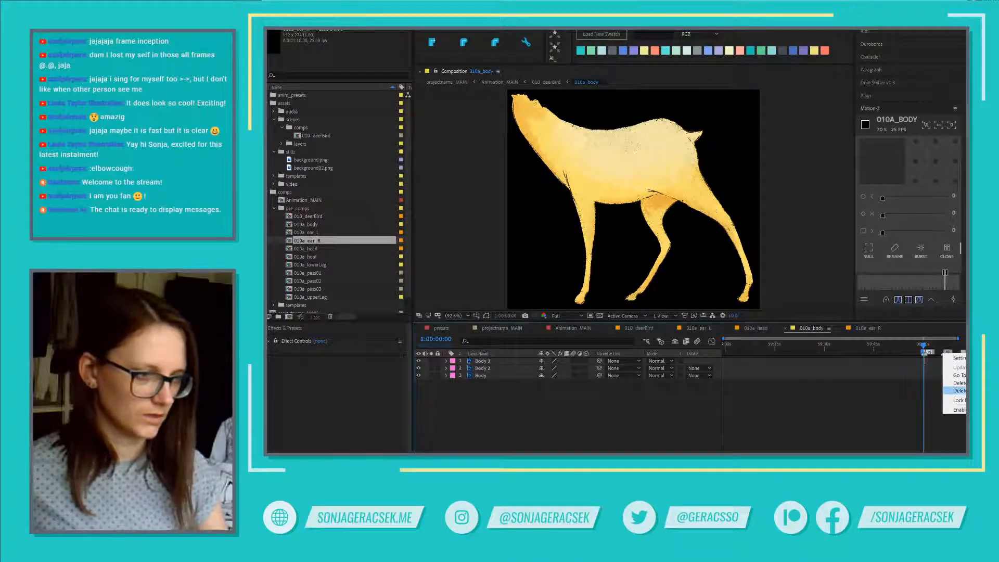
left_click(957, 383)
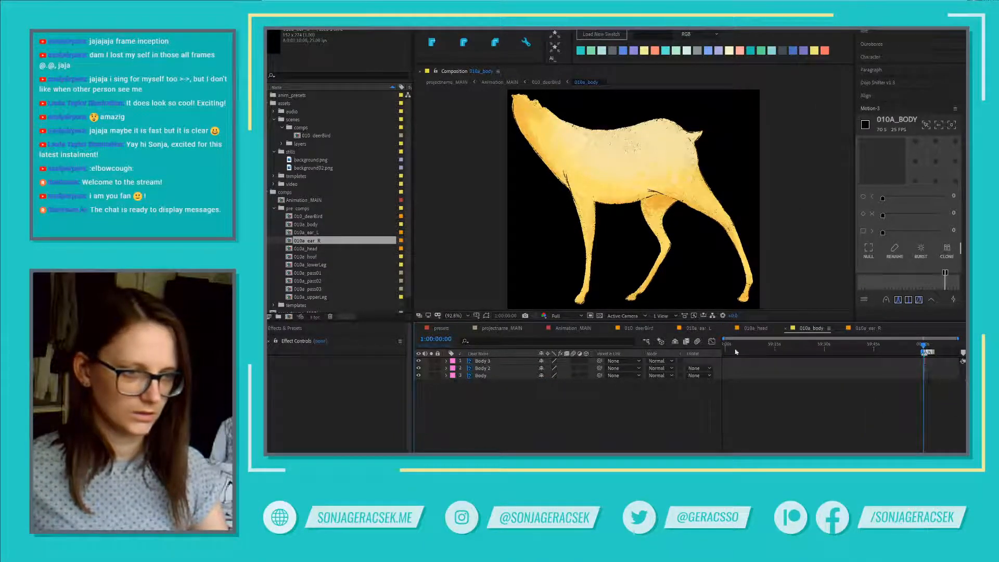
left_click(785, 329)
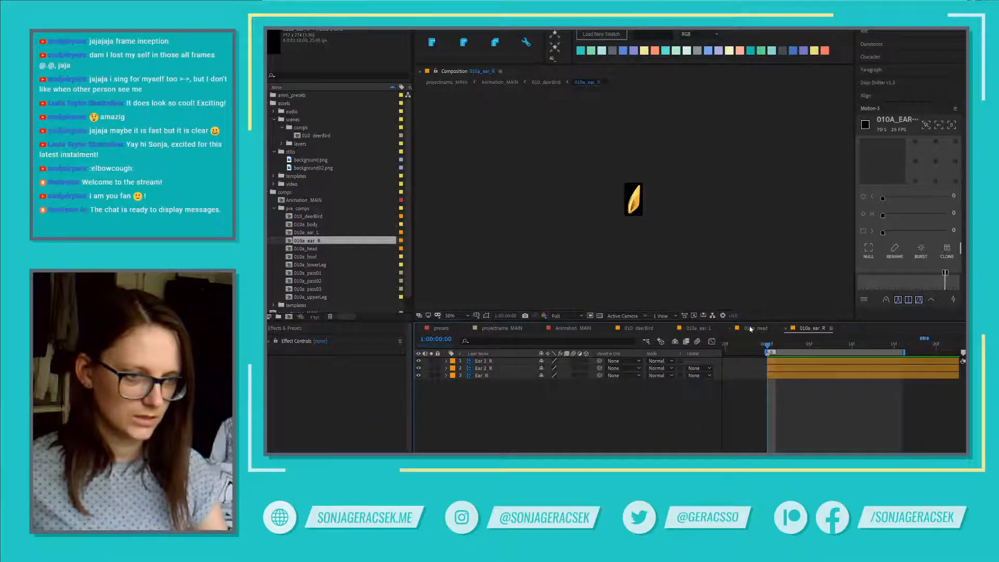
- Remove the extra composition marker from 010a_head and close its timeline
left_click(753, 328)
scroll(904, 385, "down", 6)
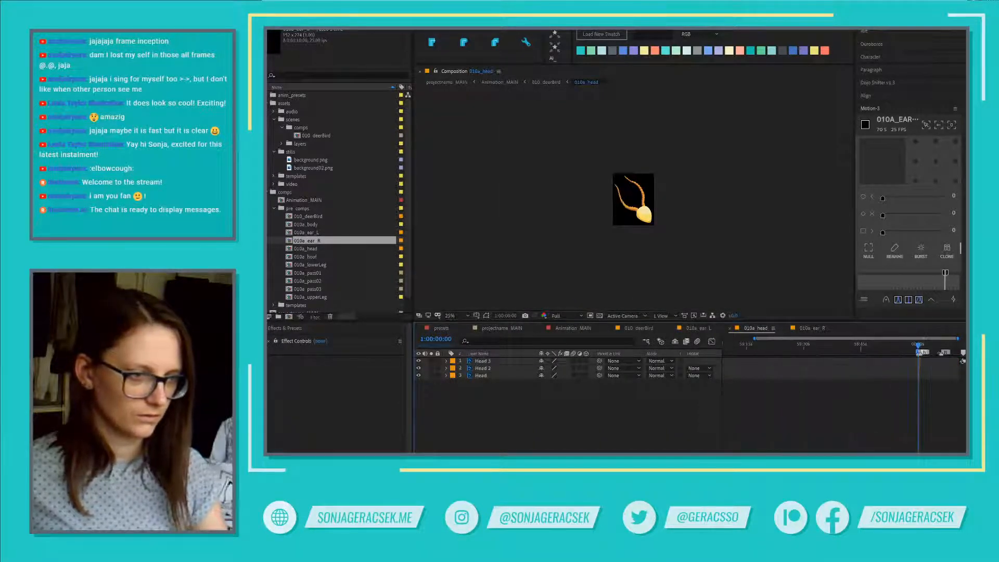
left_click(730, 329)
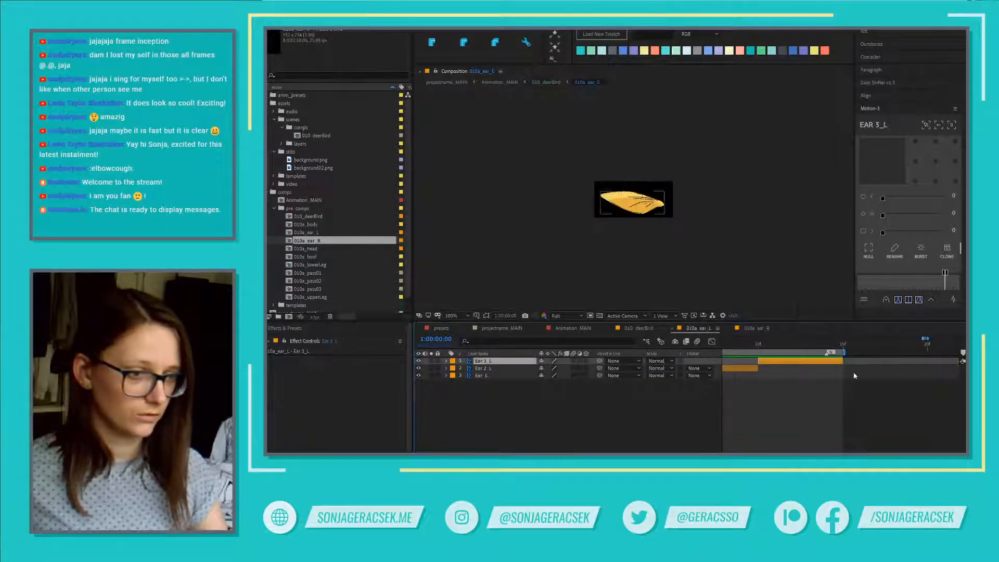
- Examine the staggered timing of the three ear layers in 010a_ear_L, and close its timeline
scroll(870, 390, "down", 3)
scroll(870, 390, "up", 3)
scroll(934, 371, "up", 5)
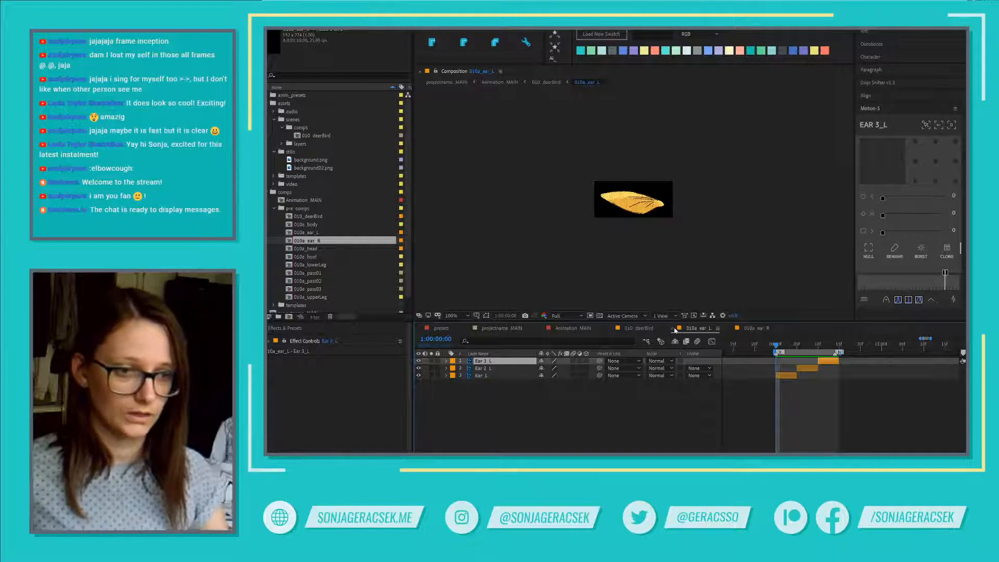
left_click(674, 331)
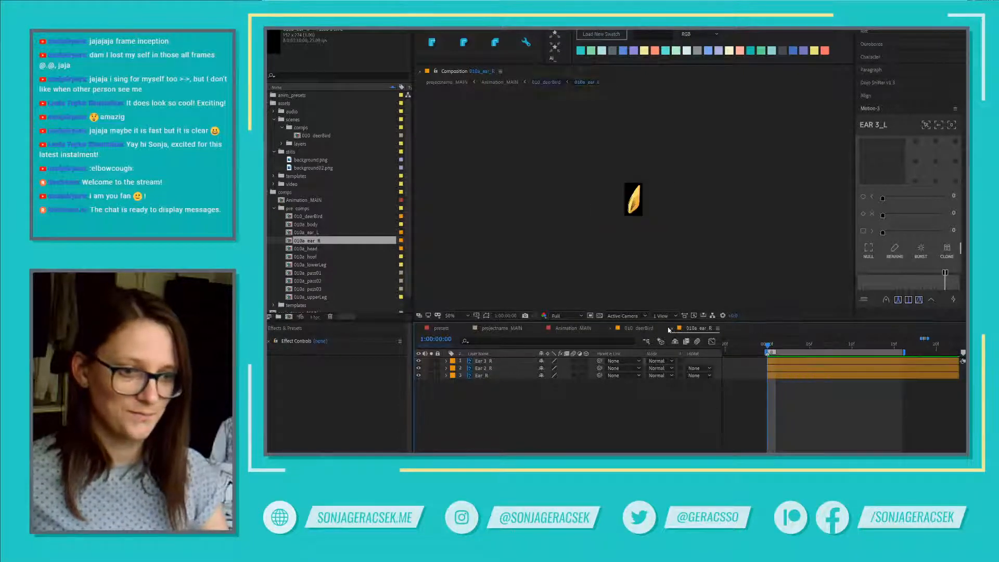
- In 010a_ear_R, advance five frames to 1:00:00:05 and trim the Ear_R layer's end there
scroll(871, 398, "down", 5)
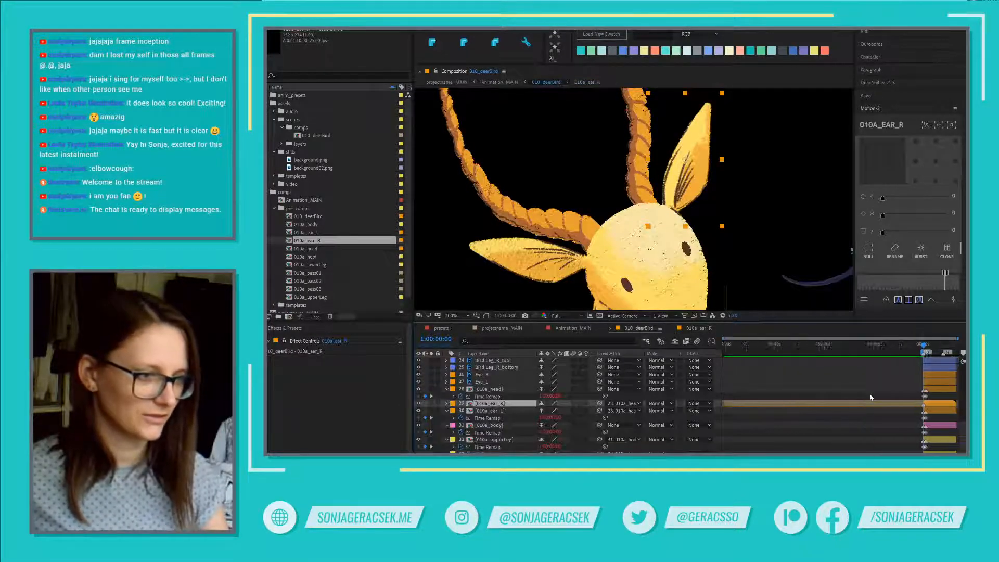
scroll(931, 384, "up", 7)
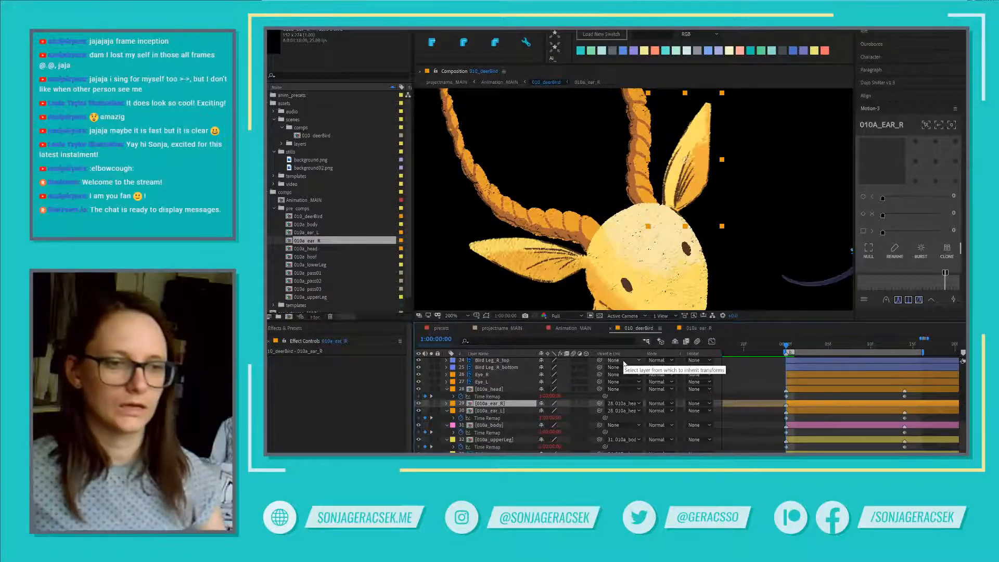
left_click(700, 329)
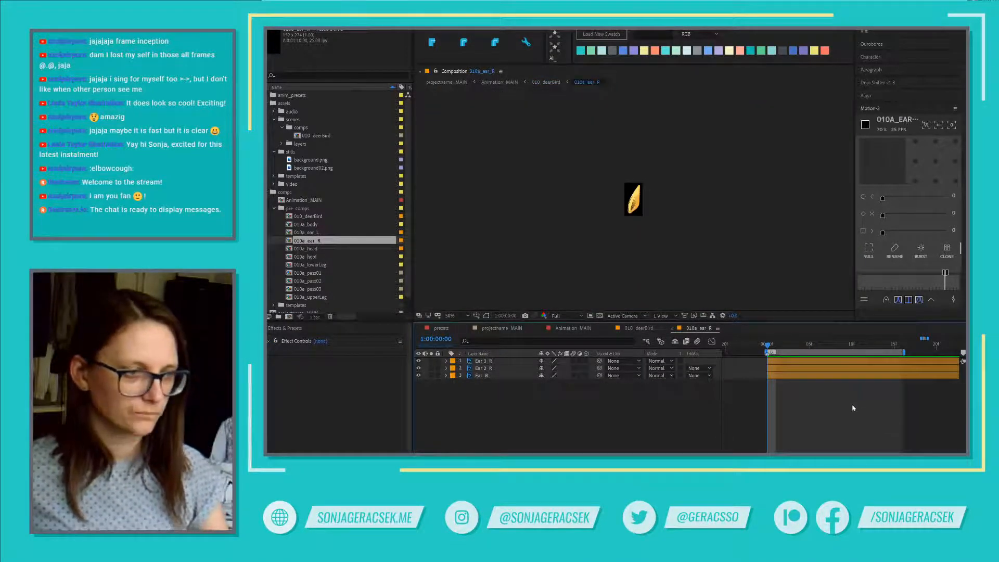
left_click(438, 340)
type("+5")
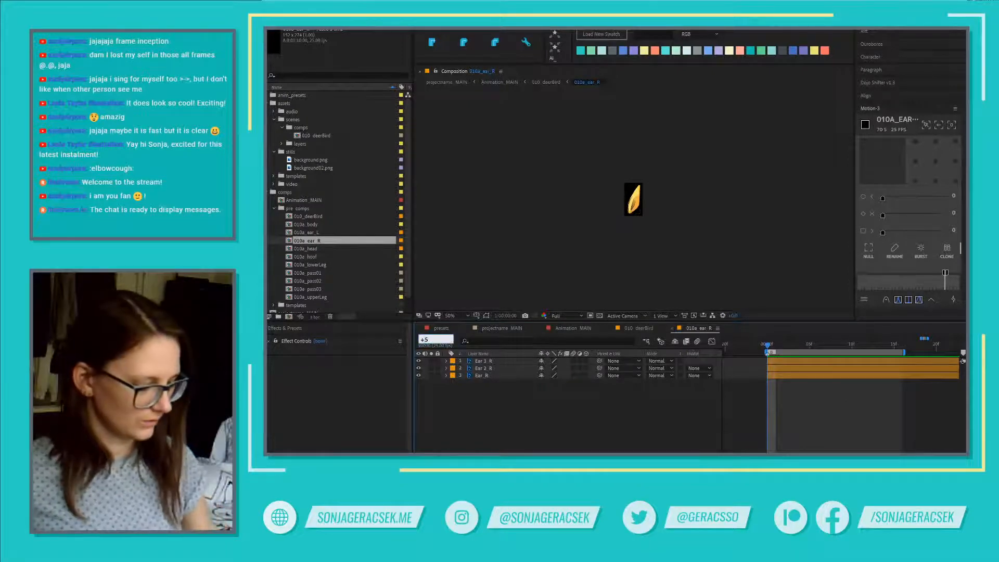
key("Return")
left_click(810, 375)
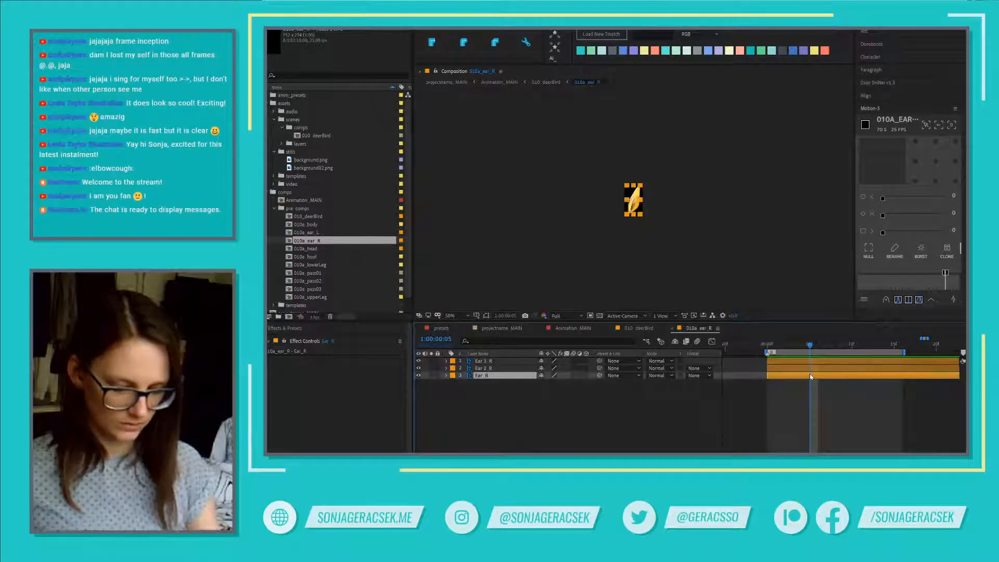
- Trim the Ear 2_R layer to run from 1:00:00:05 to 1:00:00:10, five frames long
left_click(813, 368)
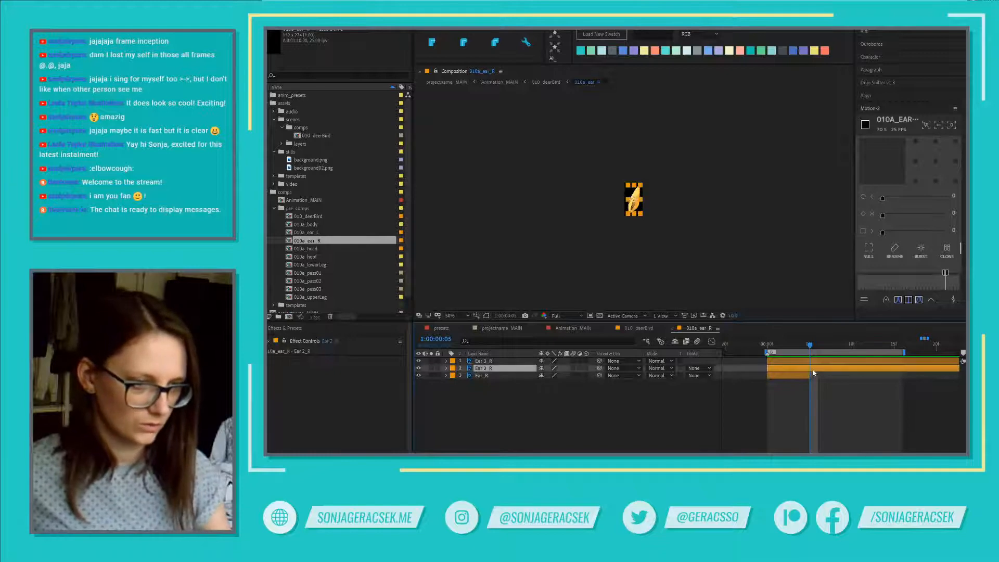
key("alt+bracketleft")
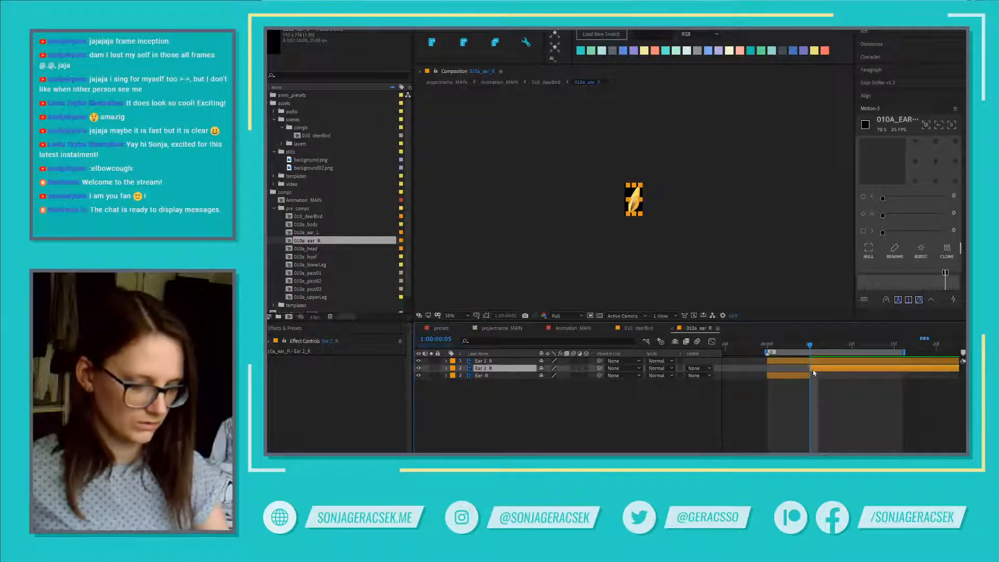
left_click(446, 340)
type("+5")
key("Return")
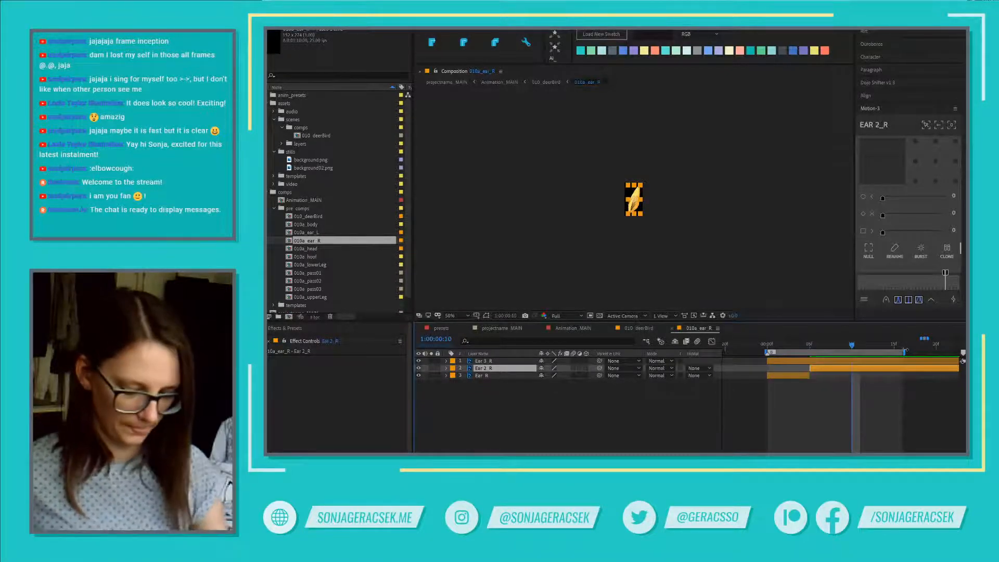
key("alt+bracketright")
key("F2")
- Start the Ear 3_R layer at 1:00:00:10, split it at 1:00:00:15 and delete the remainder
left_click(899, 362)
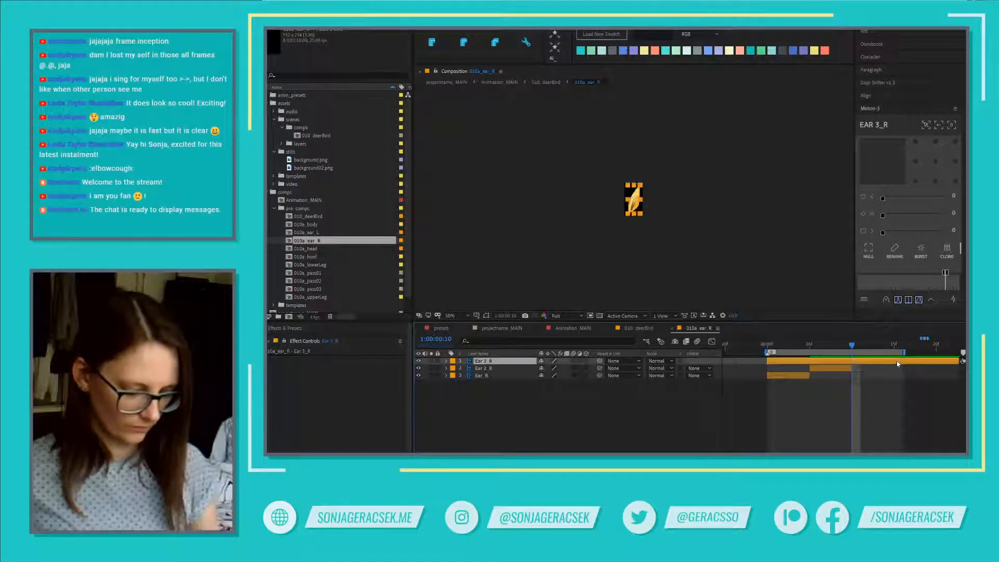
key("alt+bracketleft")
left_click(436, 339)
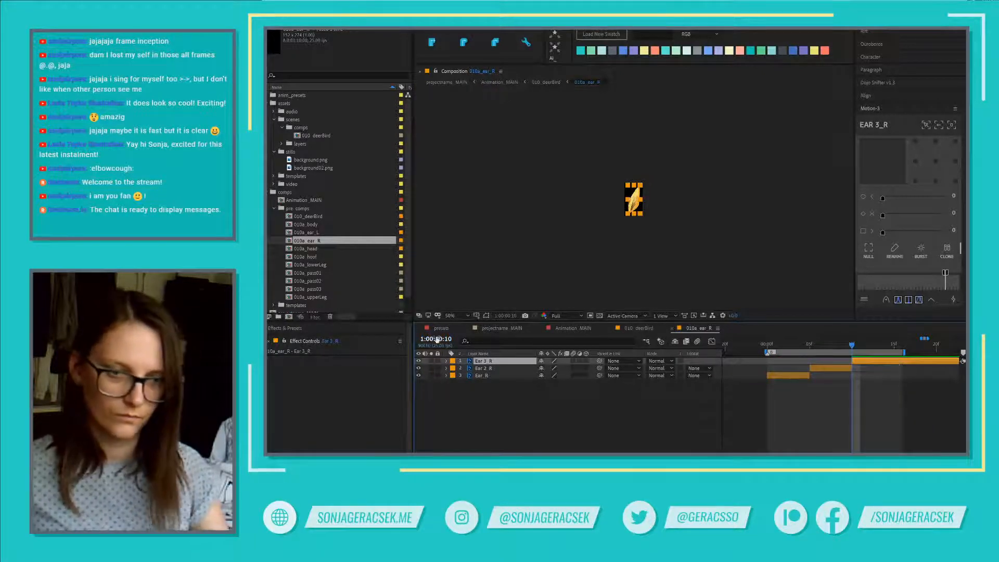
type("+5")
key("Return")
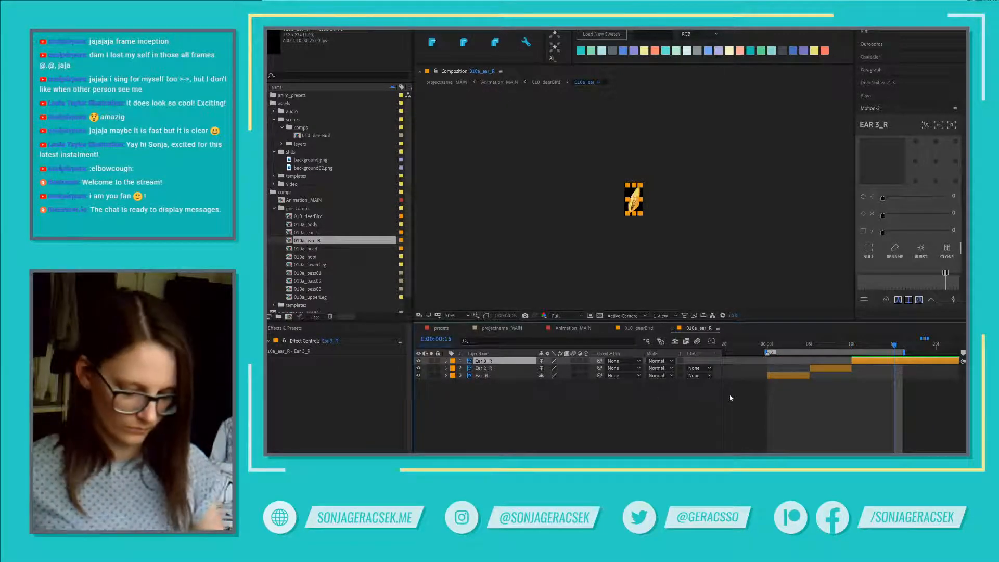
key("ctrl+shift+d")
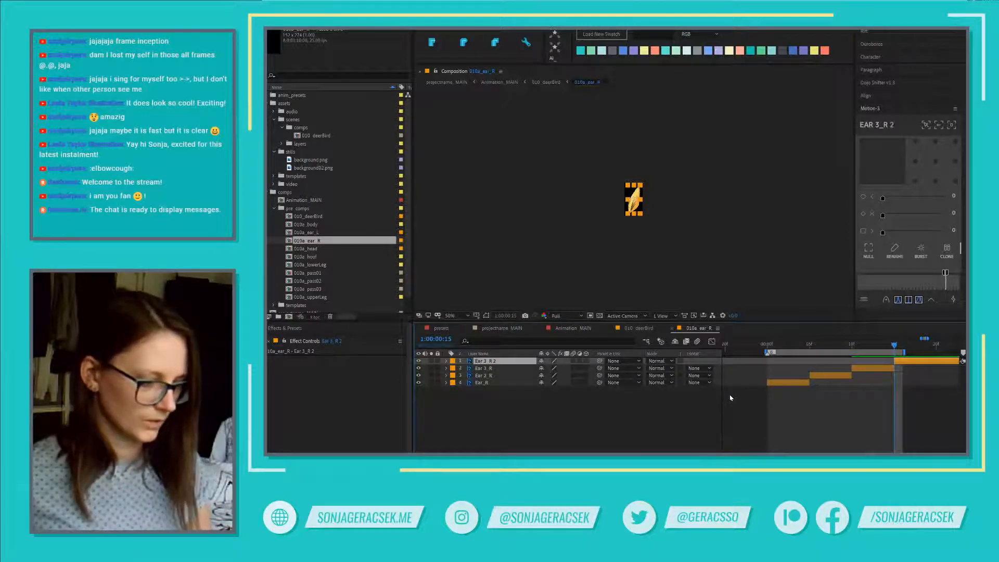
key("Delete")
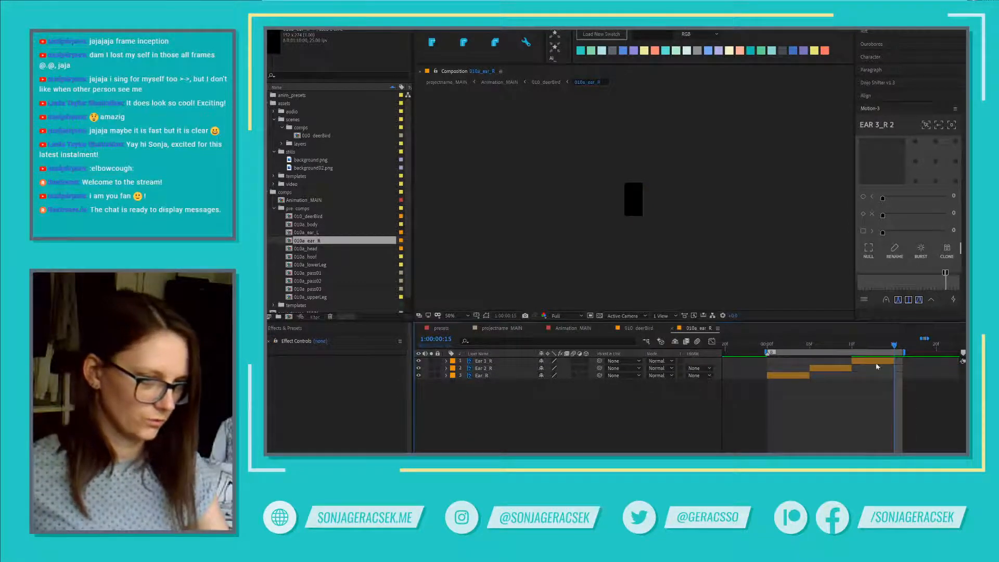
left_click(880, 363)
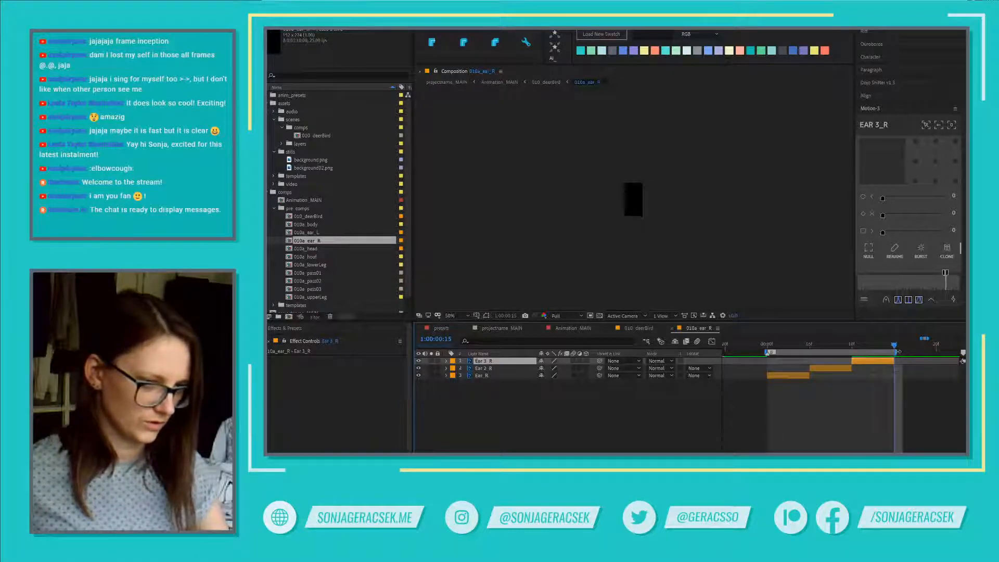
- From 010_deerBird, open 010a_head and examine where its last layer and work area end
left_click(638, 328)
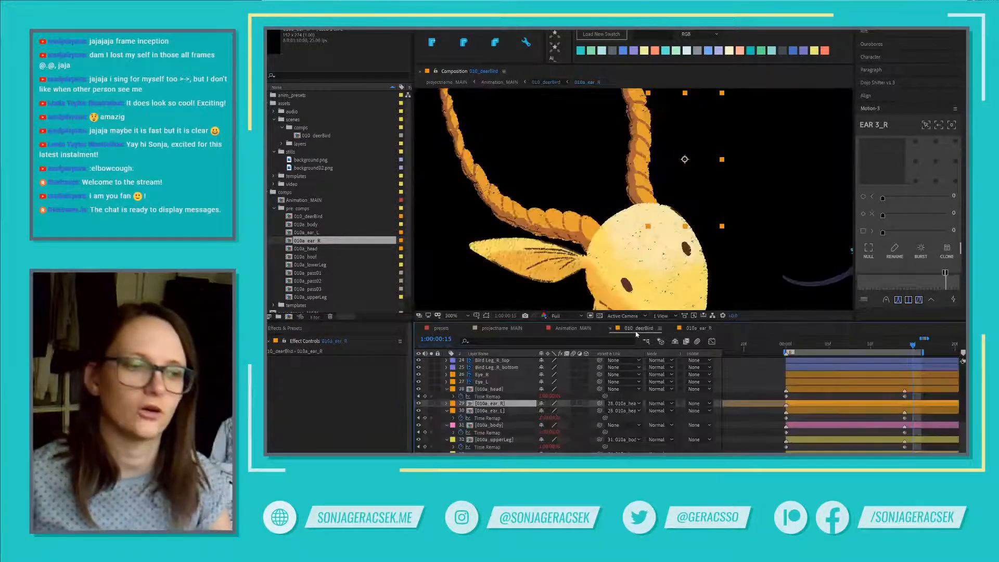
double_click(885, 392)
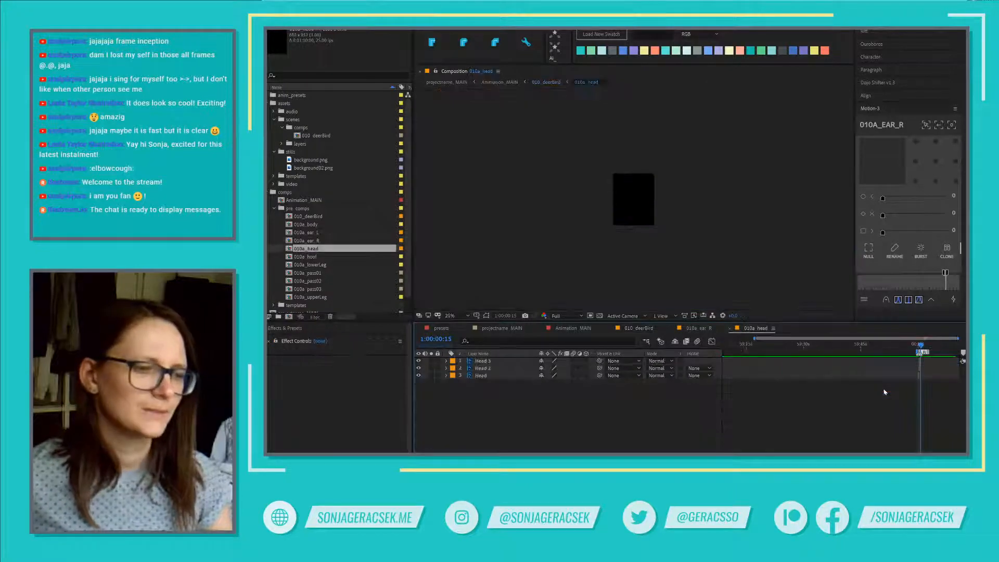
scroll(930, 381, "up", 4)
scroll(783, 375, "up", 3)
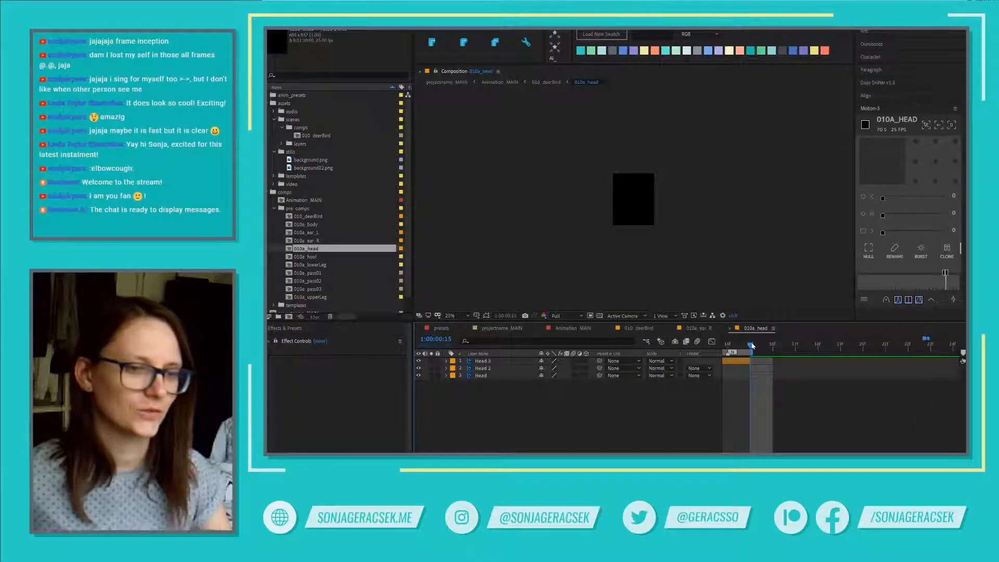
- End the 010a_ear_R work area at frame 1:00:00:14 and place the loop's end marker on that frame
left_click(703, 329)
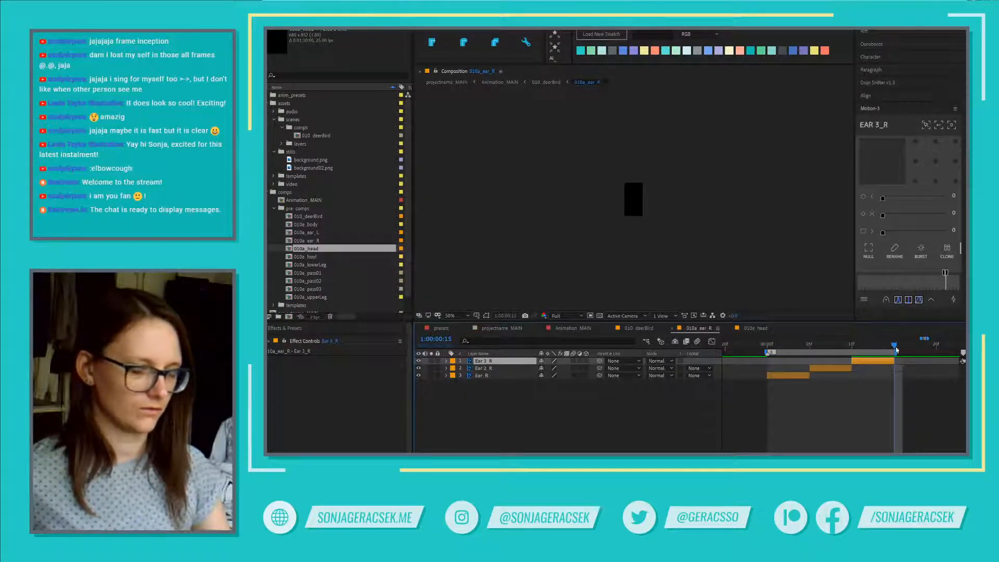
left_click_drag(895, 347, 887, 348)
left_click(896, 414)
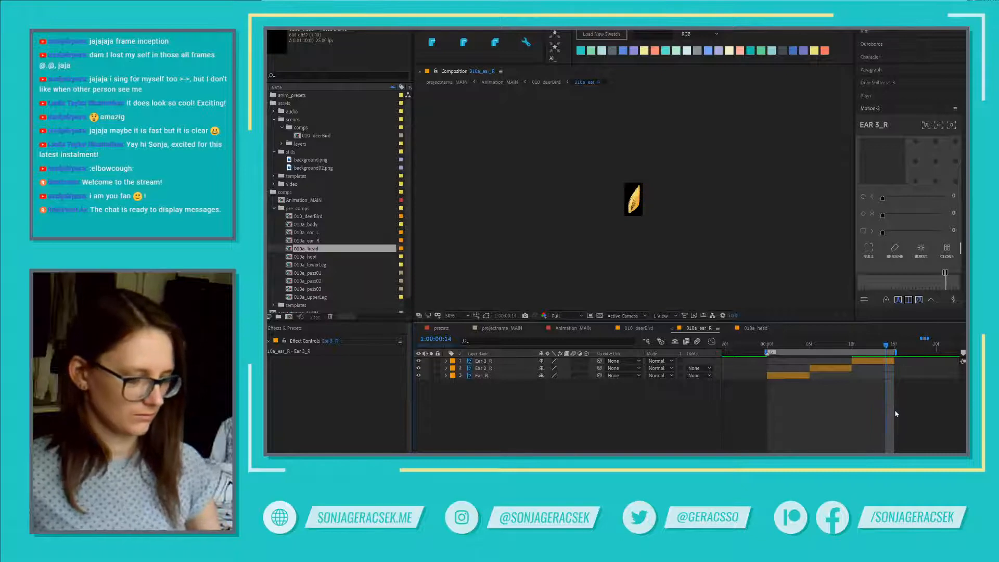
scroll(896, 413, "down", 6)
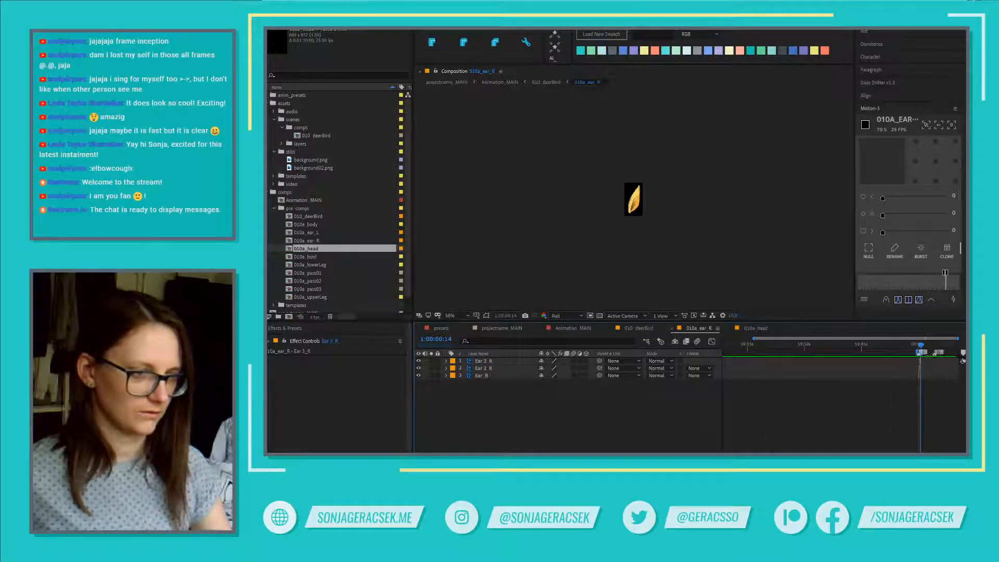
scroll(921, 359, "up", 6)
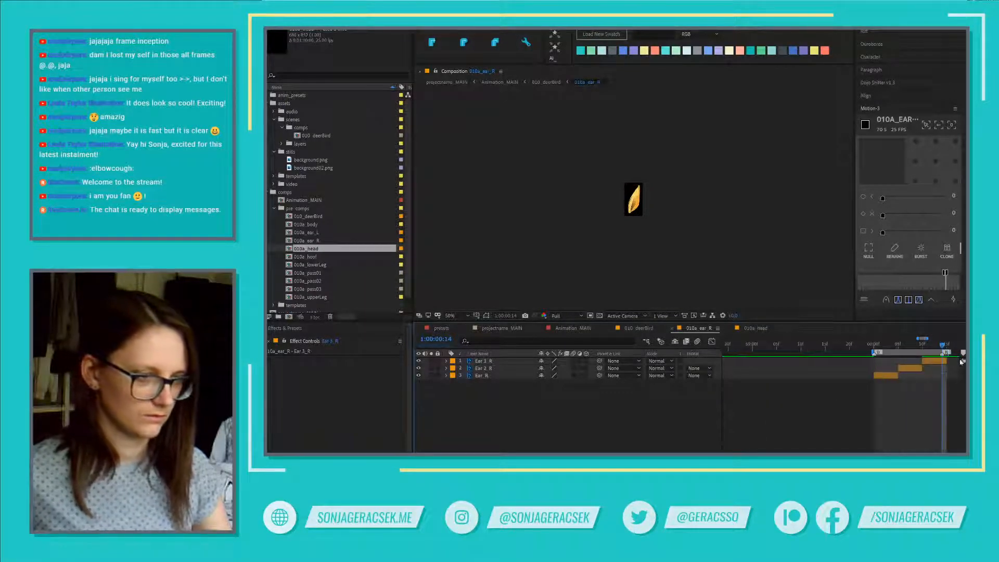
scroll(957, 362, "up", 3)
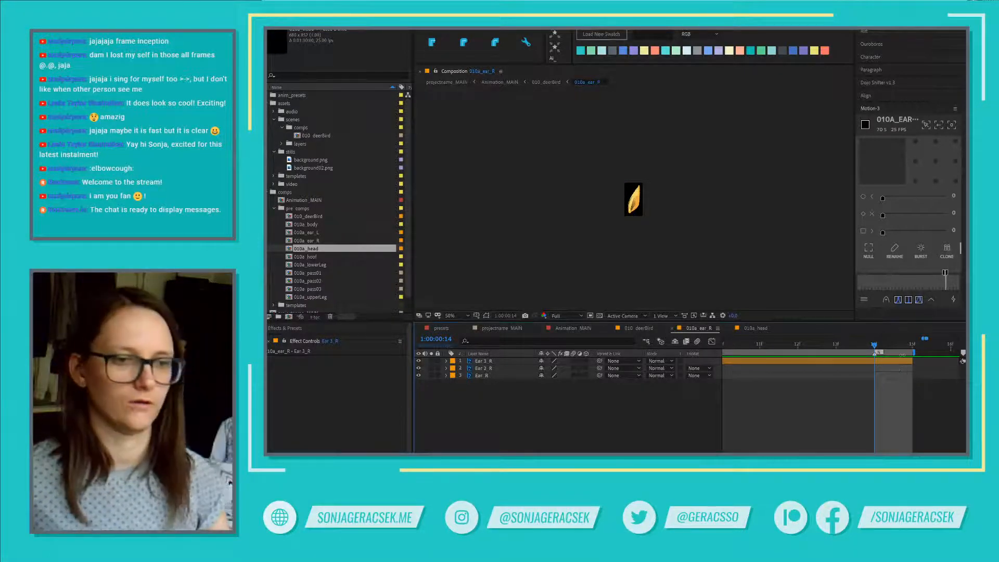
- In 010_deerBird, copy the 010a_head layer's Time Remap keyframes onto 010a_ear_R at 1:00:00:00 and reveal them
left_click(644, 329)
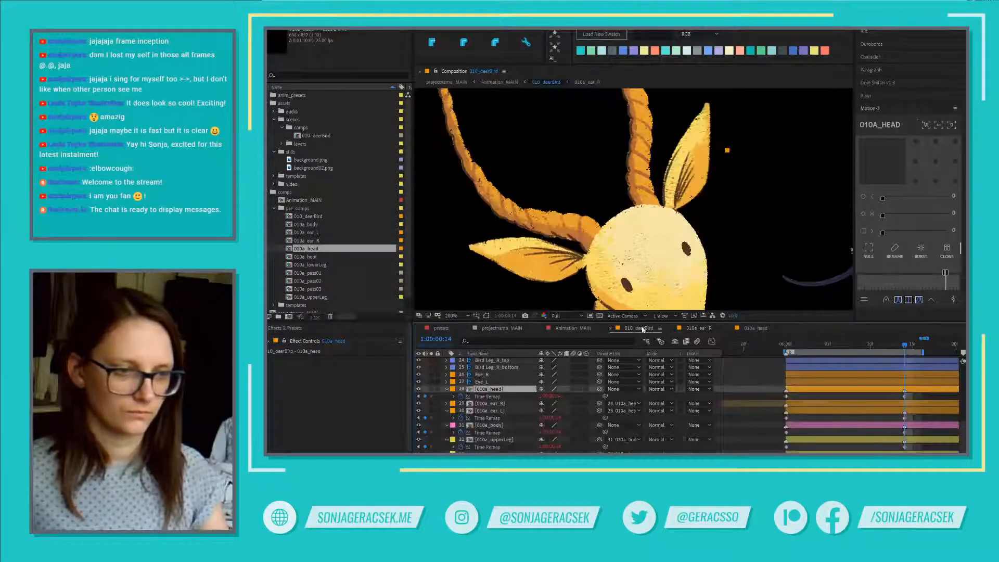
left_click(495, 397)
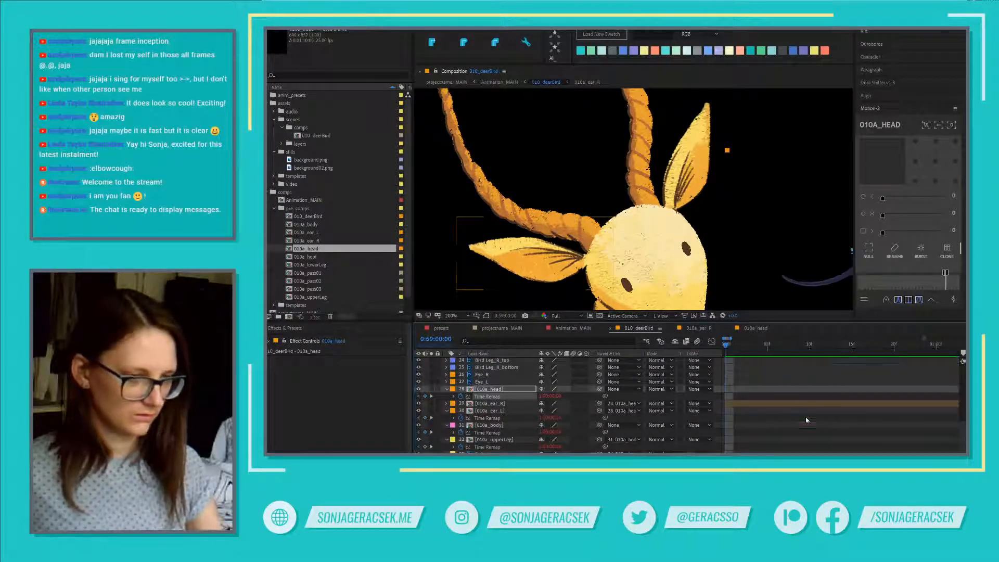
key("Home")
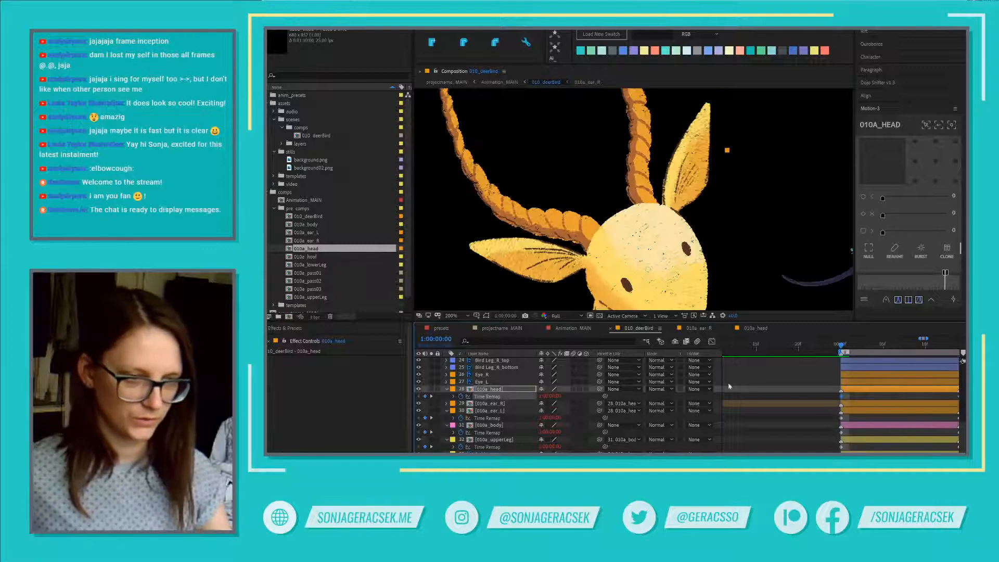
left_click(506, 405)
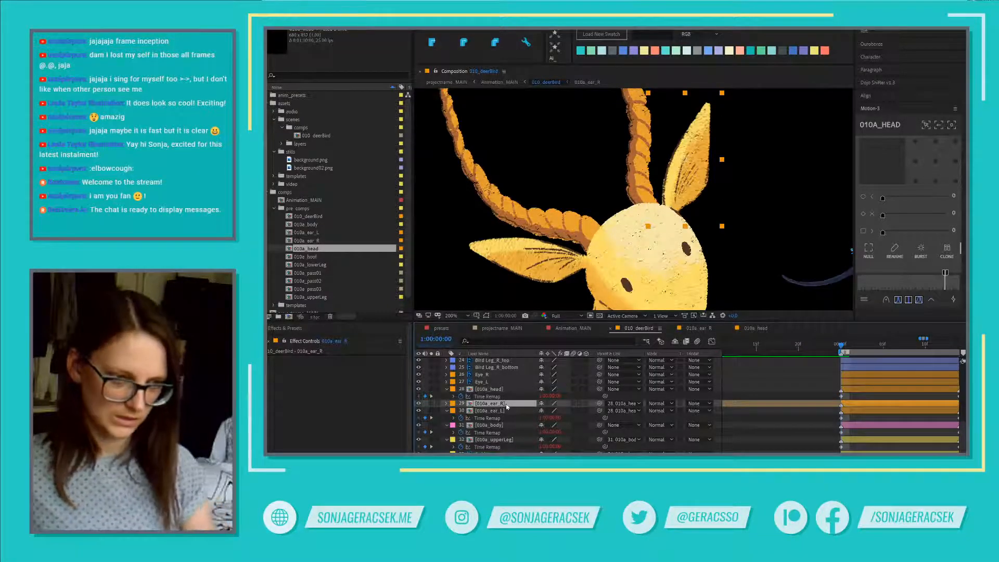
key("u")
key("minus")
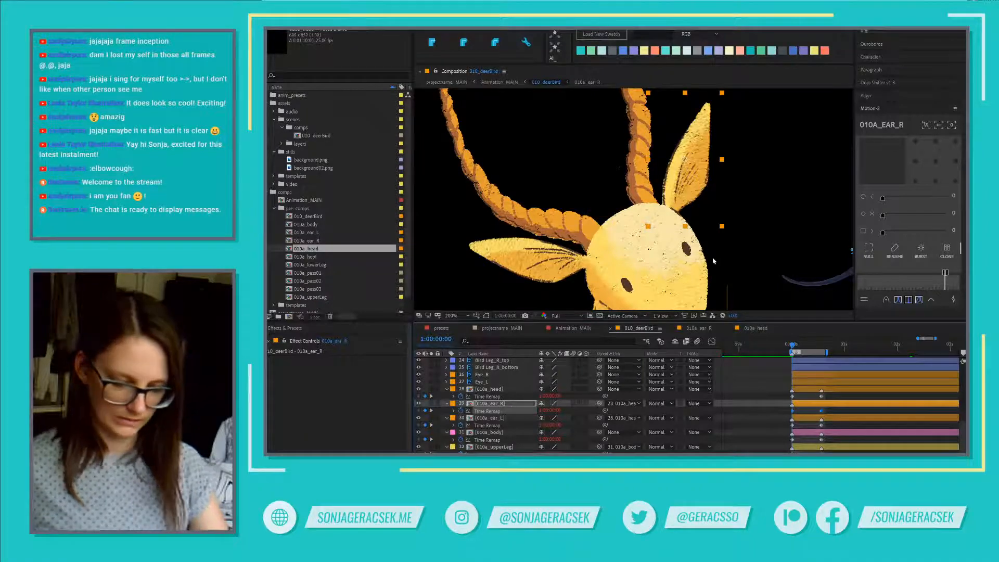
- Select the deer's Eye_L layer in 010_deerBird
left_click(686, 160)
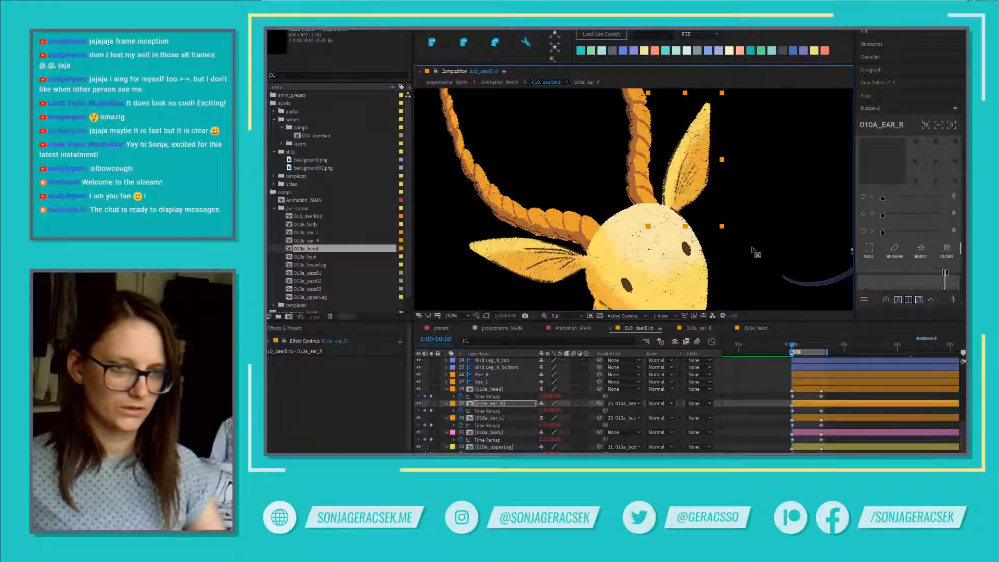
scroll(753, 251, "down", 4)
scroll(775, 255, "up", 2)
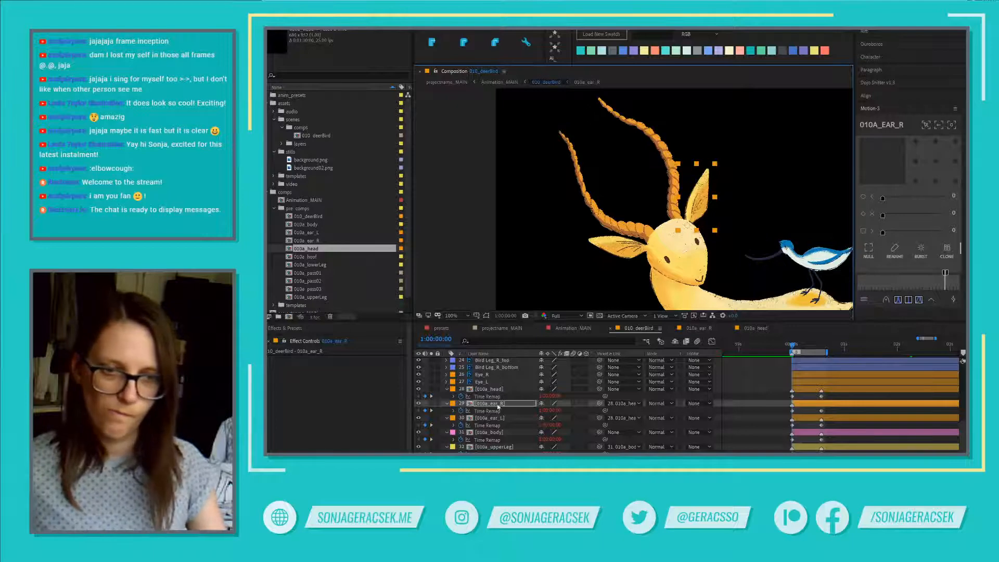
left_click(482, 382)
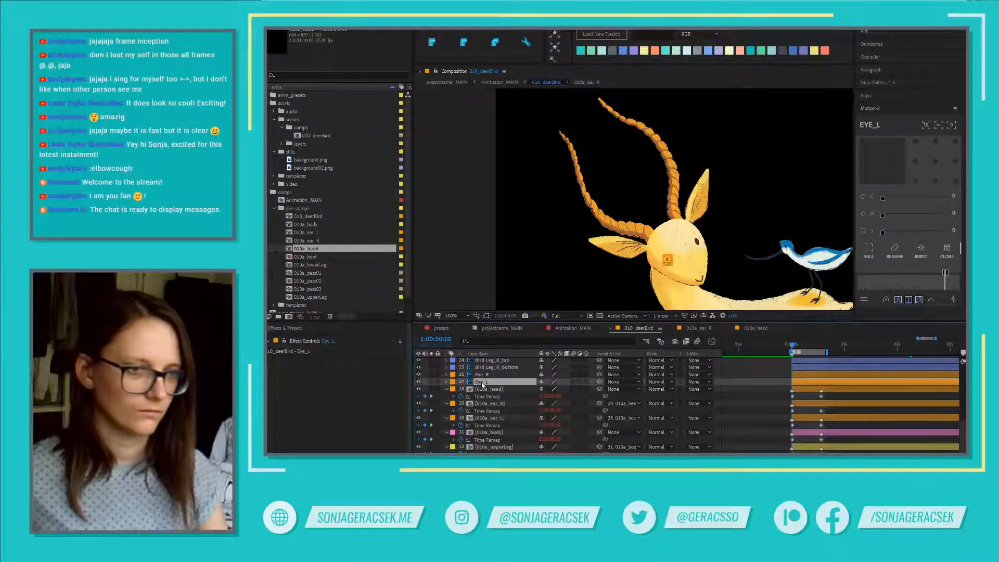
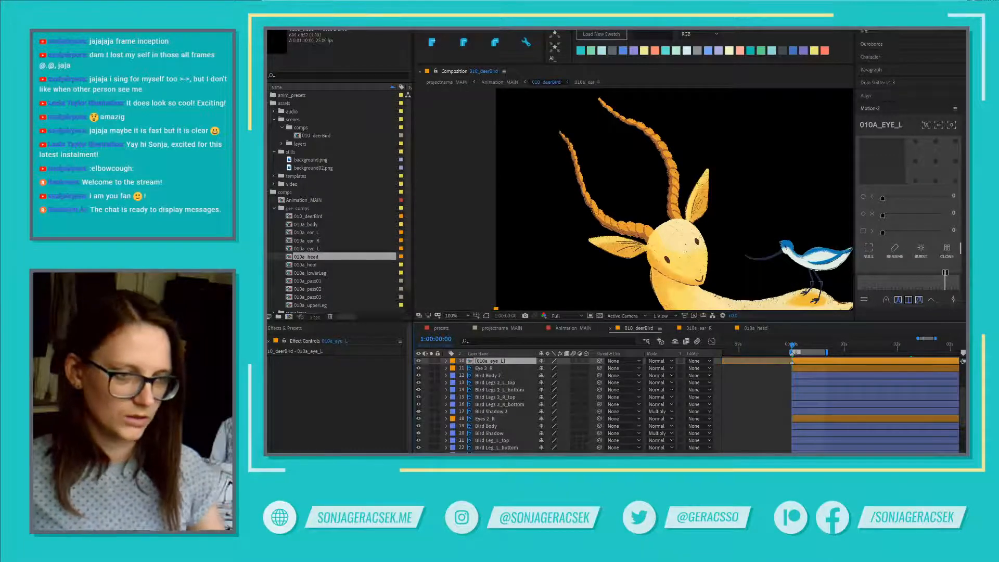
- Move the 010a_eye_L layer down the 010_deerBird stack to directly above 010a_head
left_click_drag(503, 362, 504, 452)
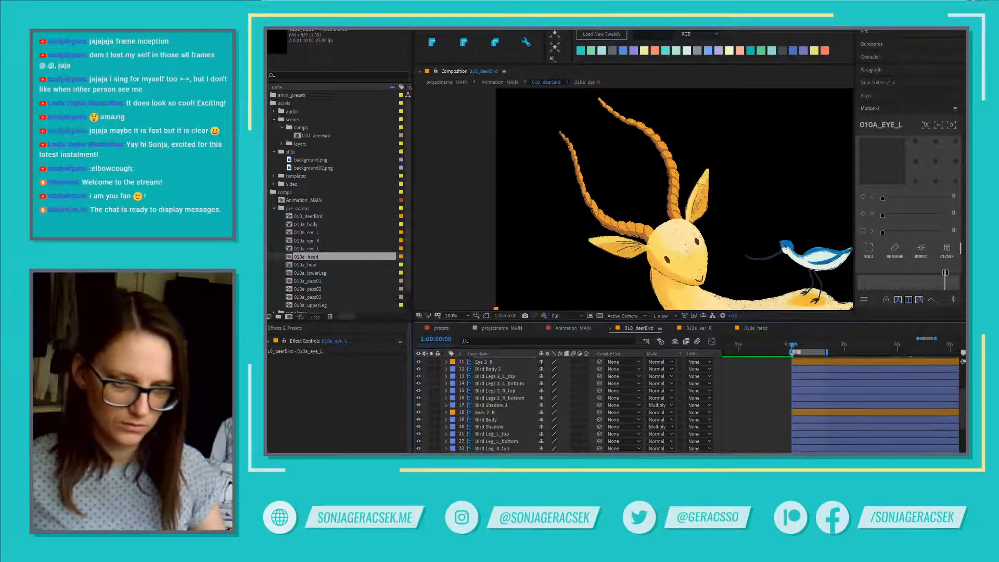
scroll(504, 451, "down", 1)
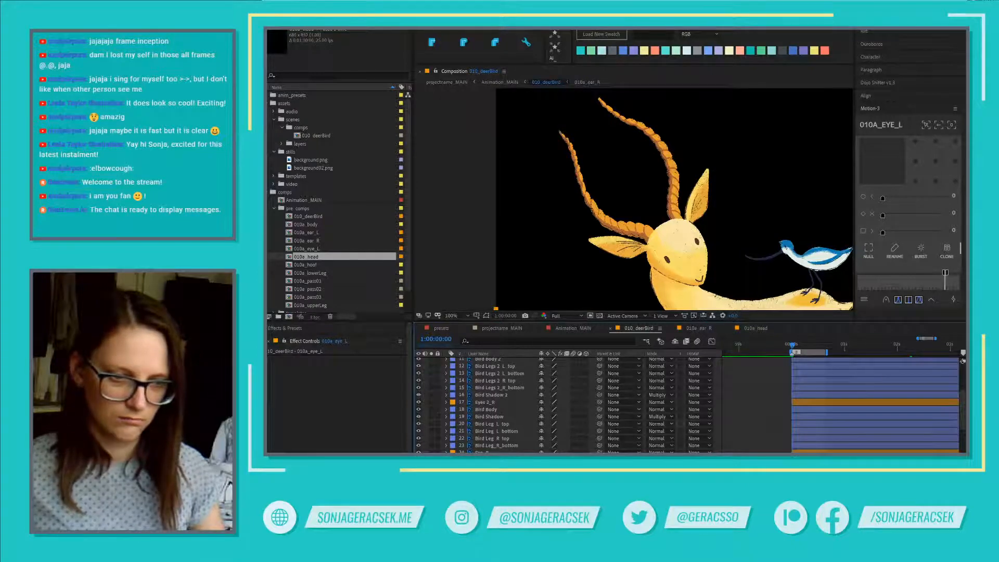
scroll(497, 424, "down", 2)
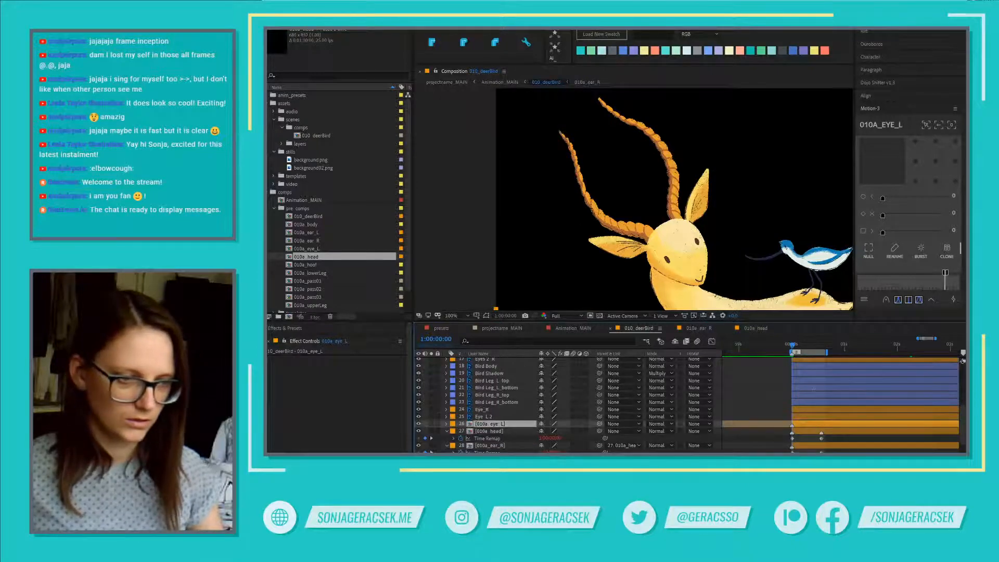
- Open 010a_eye_L and crop the composition to a small region of interest around the eye
double_click(497, 424)
scroll(543, 149, "up", 1)
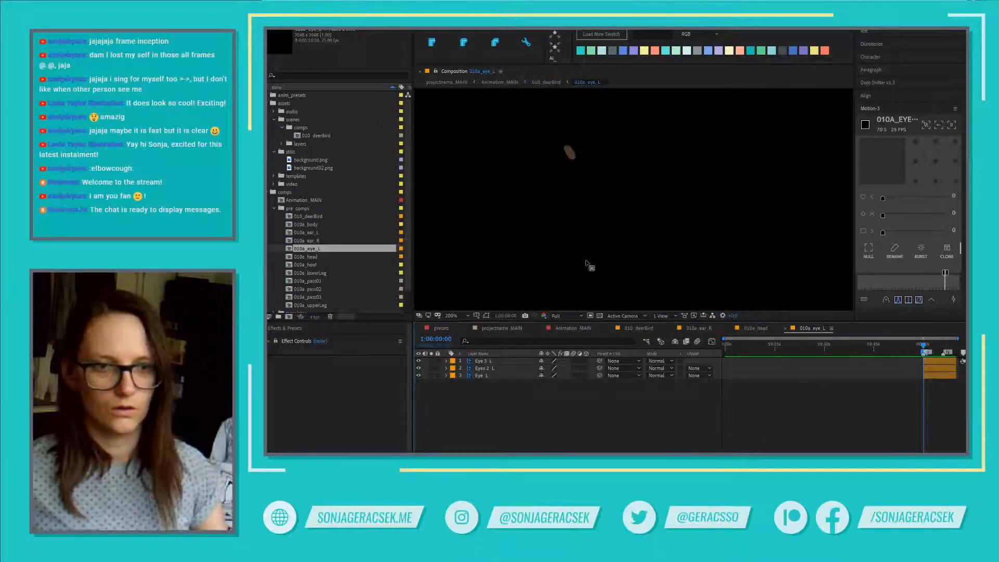
left_click(591, 317)
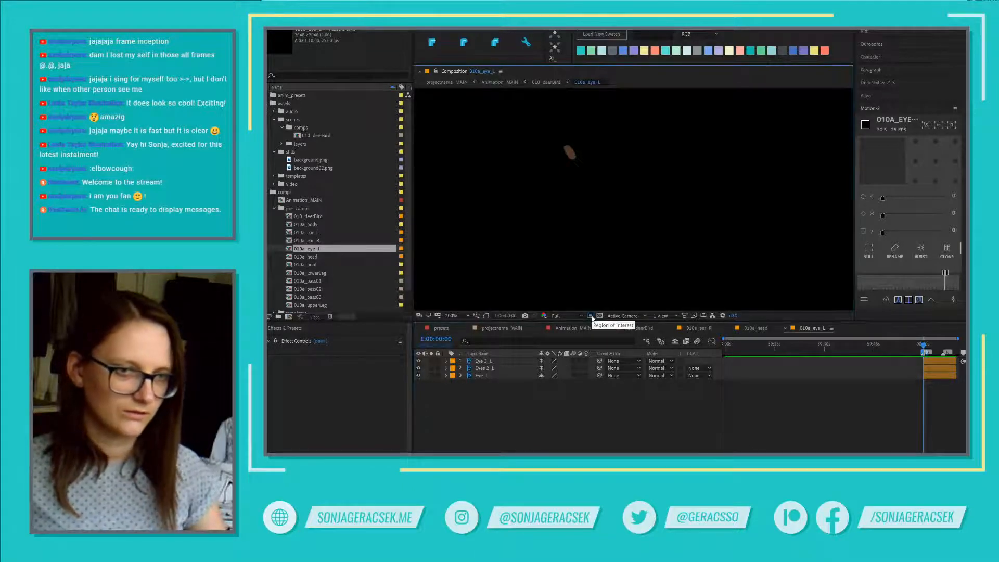
left_click_drag(556, 141, 584, 166)
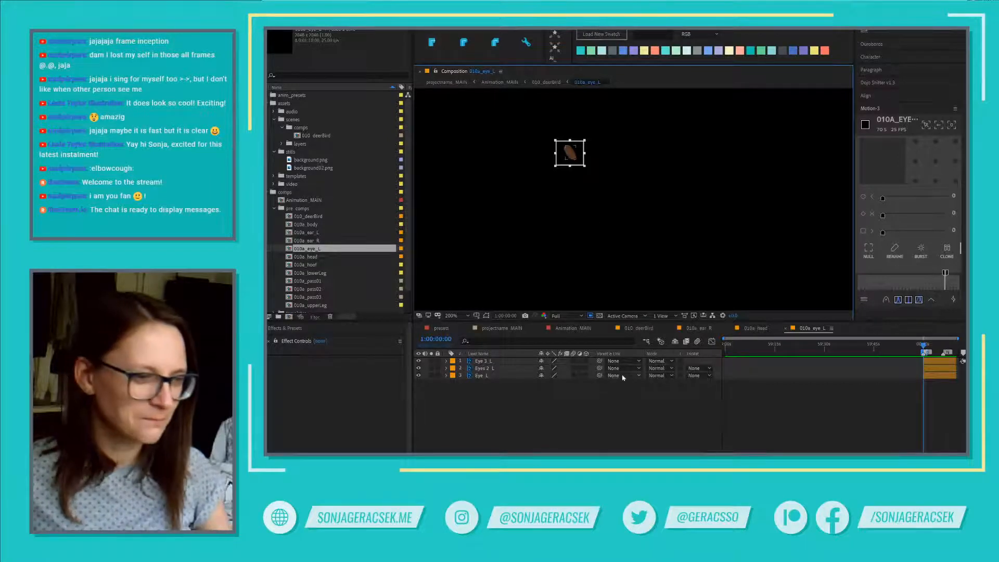
left_click(300, 30)
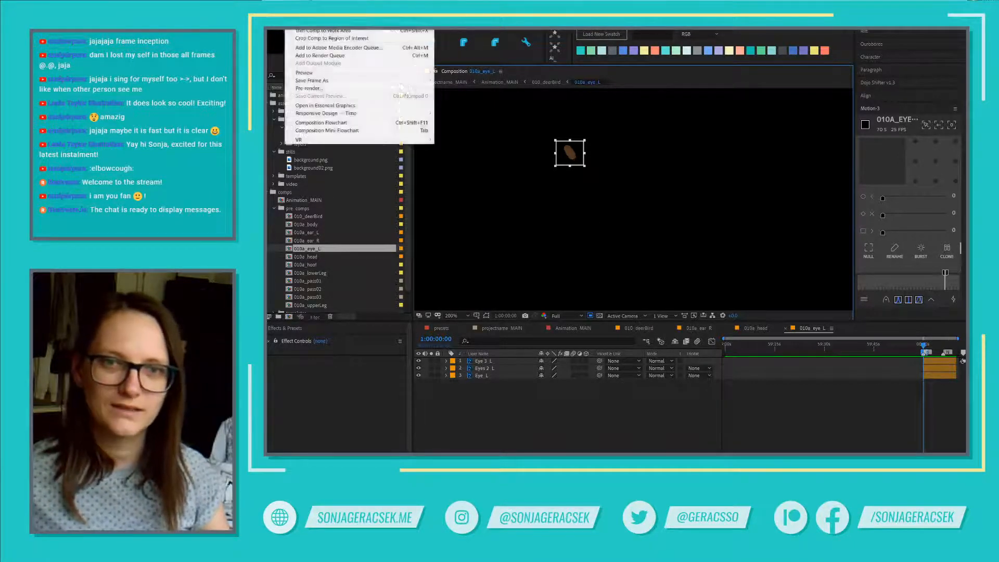
mouse_move(333, 31)
mouse_move(300, 29)
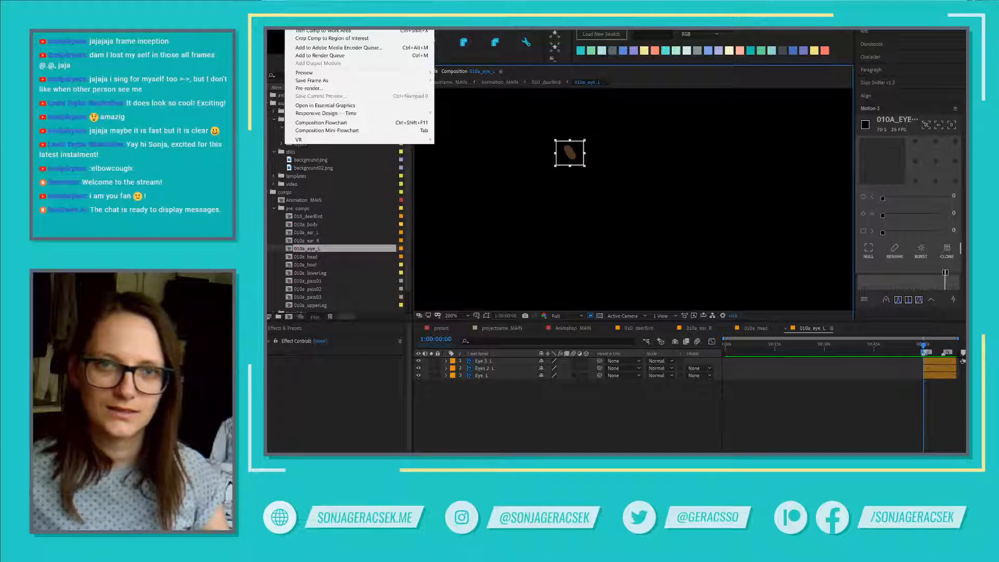
left_click(333, 41)
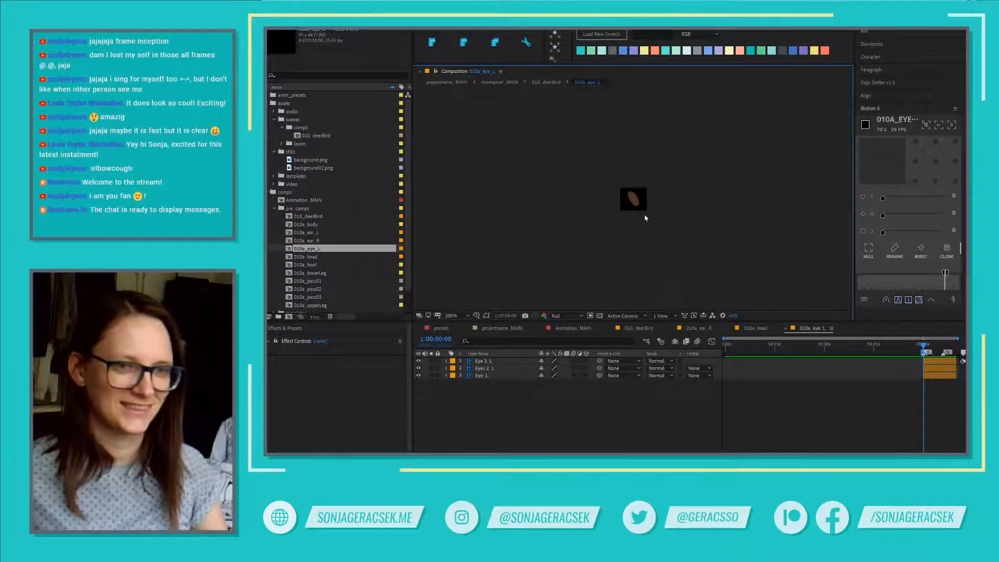
- Draw a tighter region of interest around the Eye_L artwork and crop the 010a_eye_L composition to it
scroll(944, 376, "up", 3)
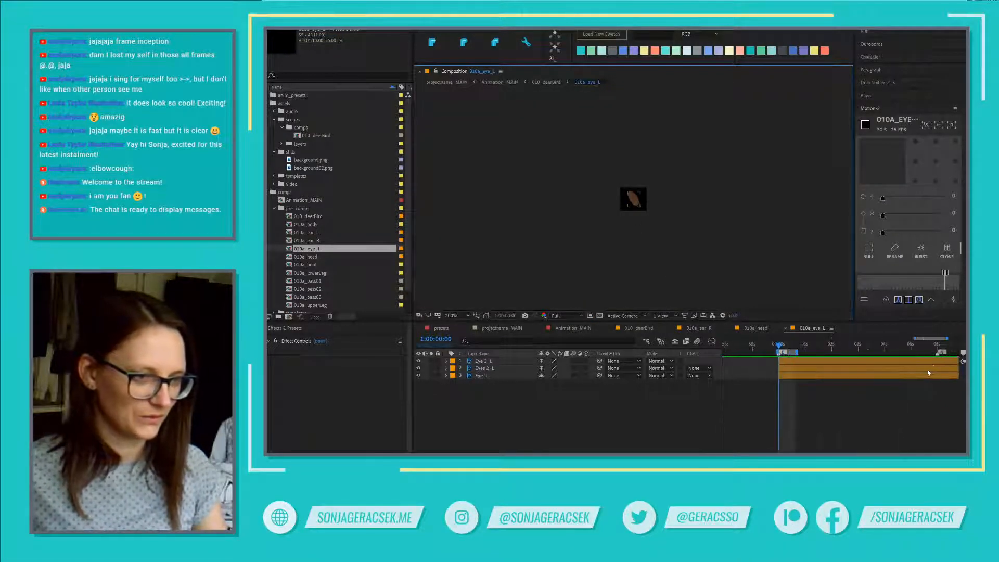
scroll(778, 398, "up", 3)
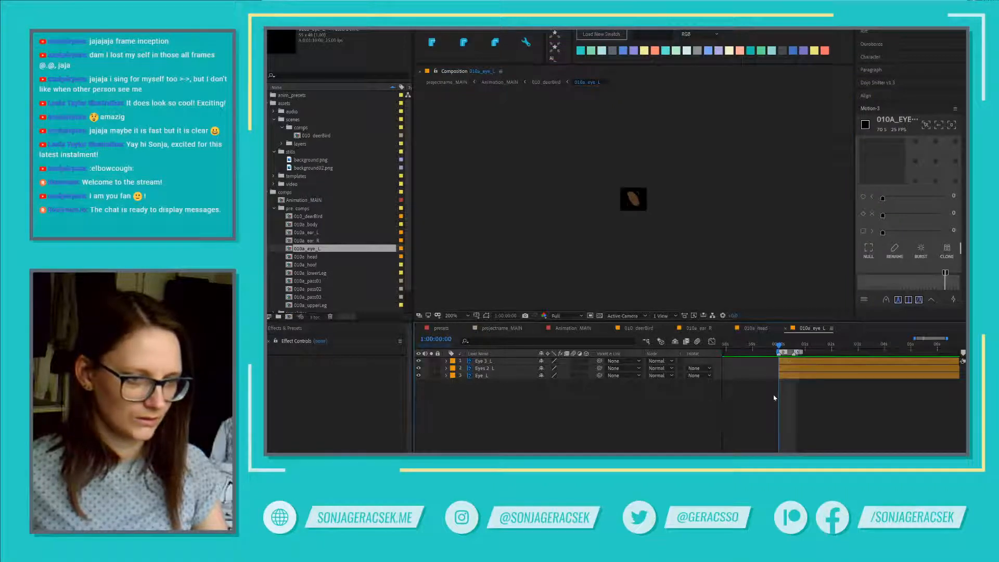
scroll(778, 397, "up", 1)
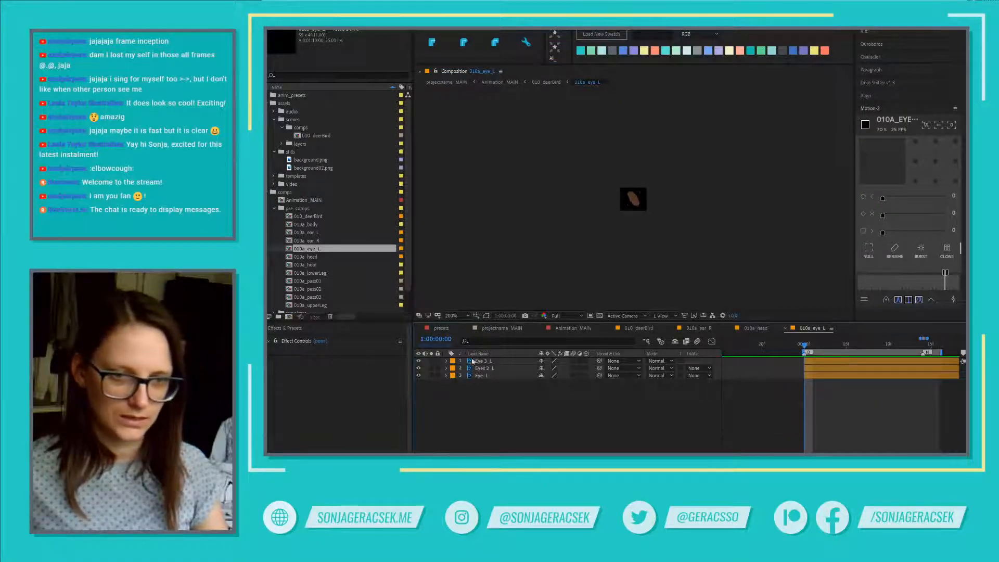
left_click(488, 375)
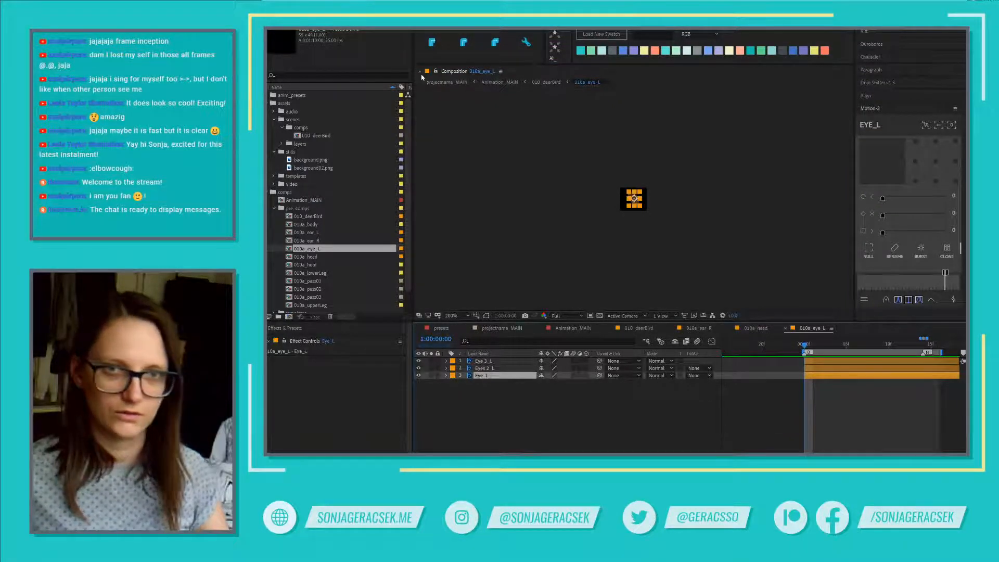
left_click(592, 315)
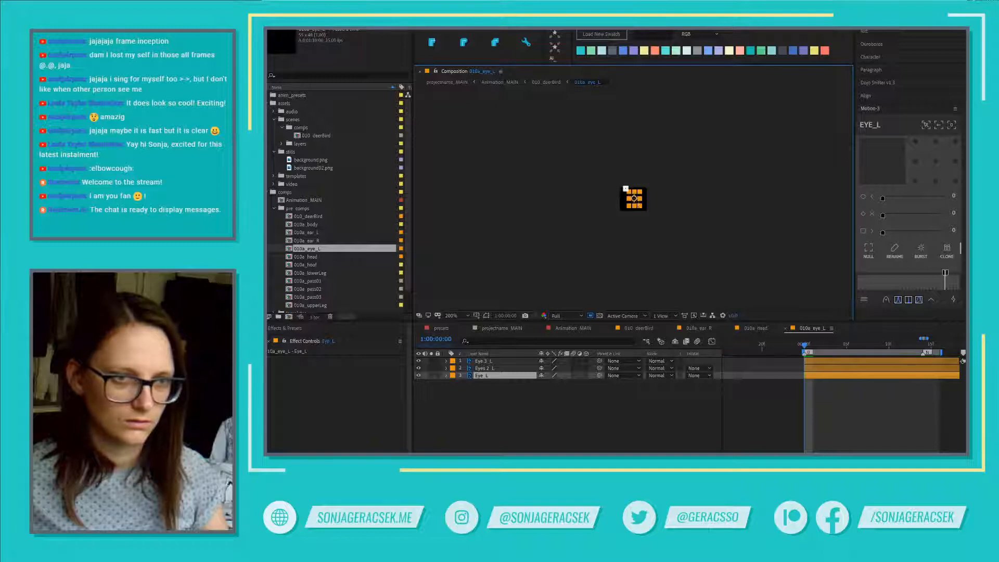
left_click(634, 199)
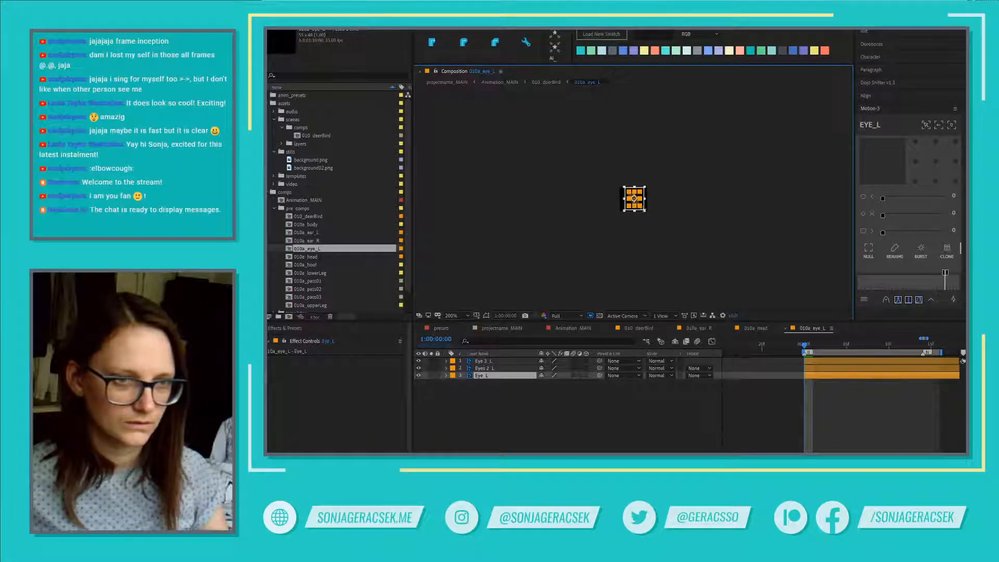
left_click(299, 30)
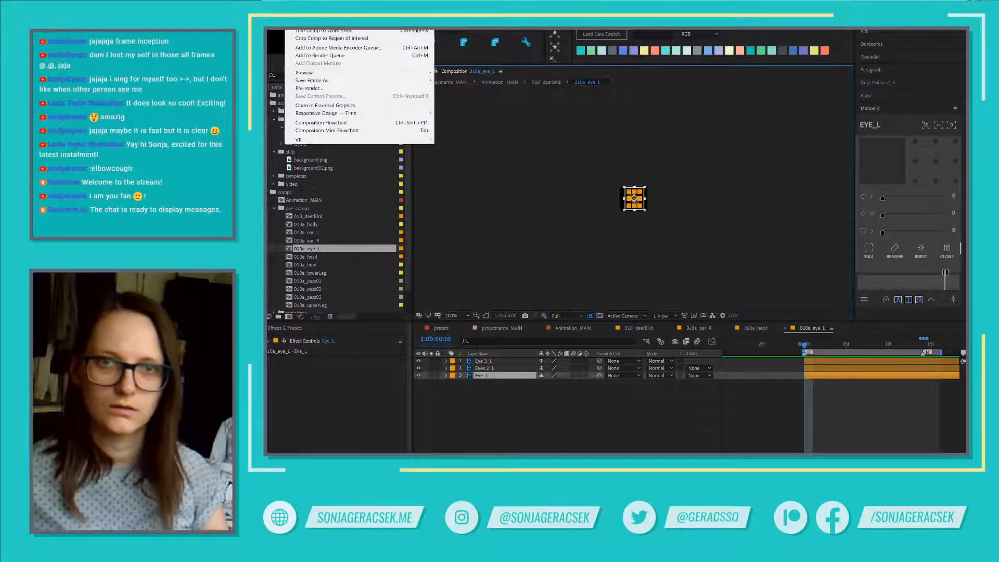
left_click(338, 38)
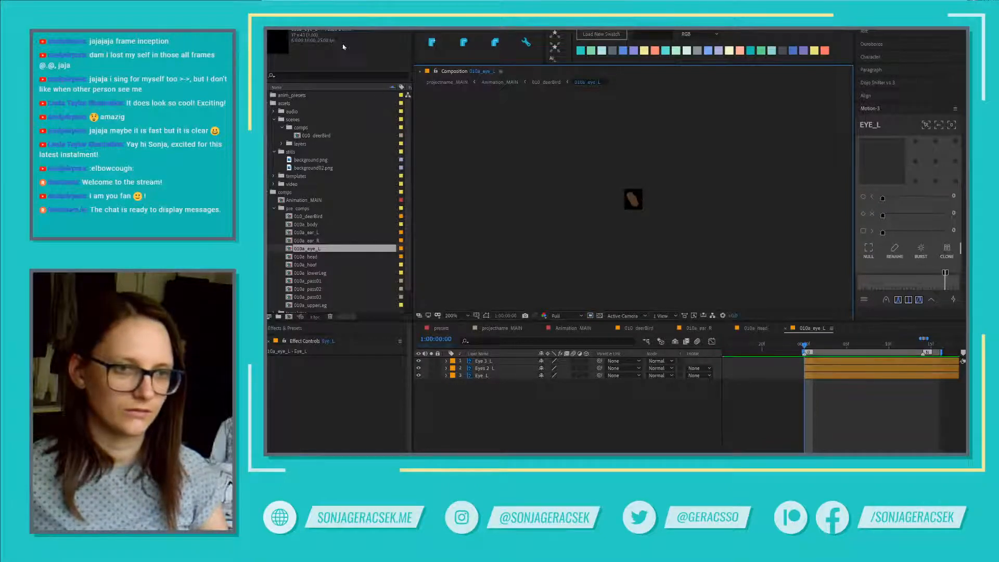
left_click(828, 413)
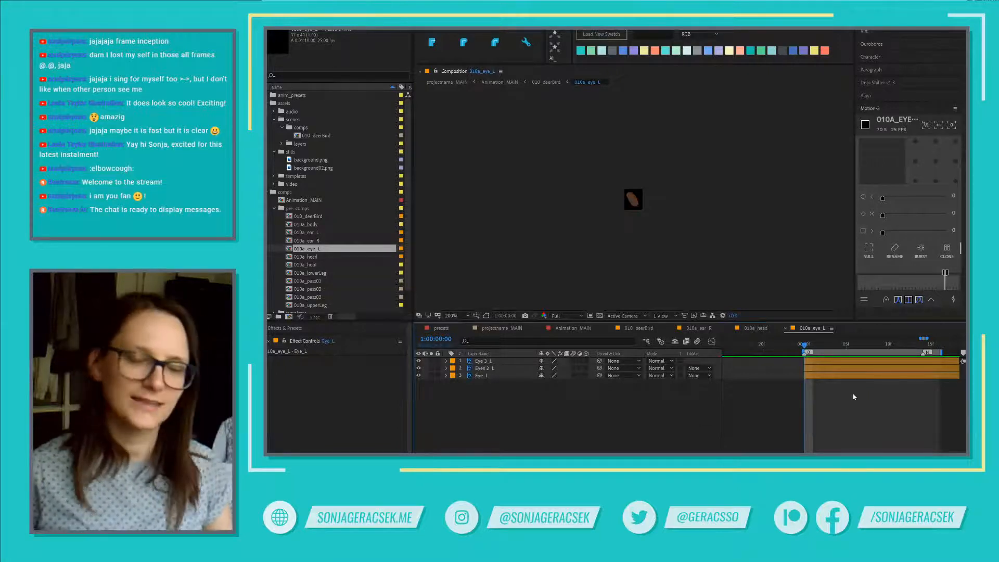
- Trim the Eye_L layer to end at 1:00:00:05
left_click(489, 376)
scroll(861, 406, "up", 2)
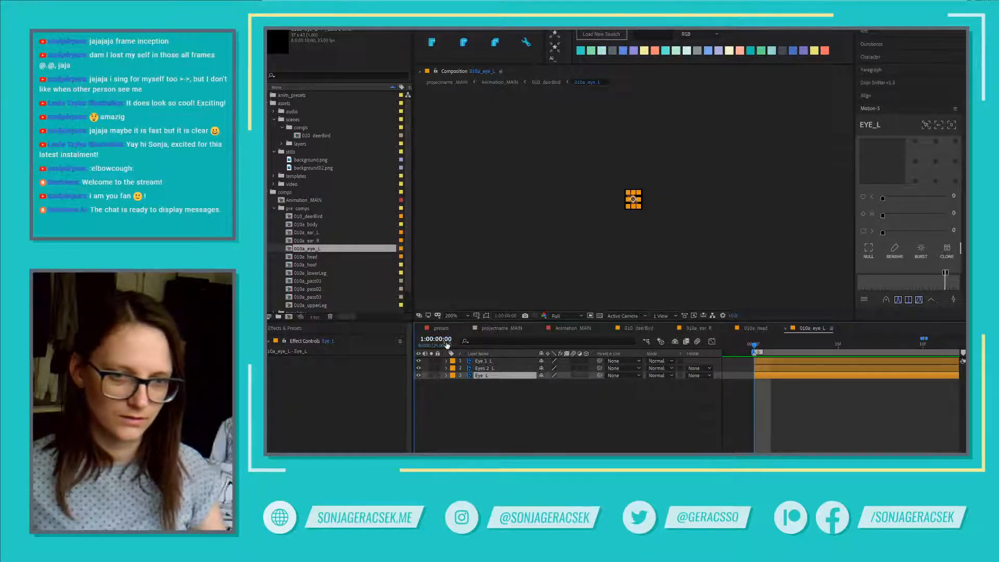
left_click_drag(432, 341, 435, 350)
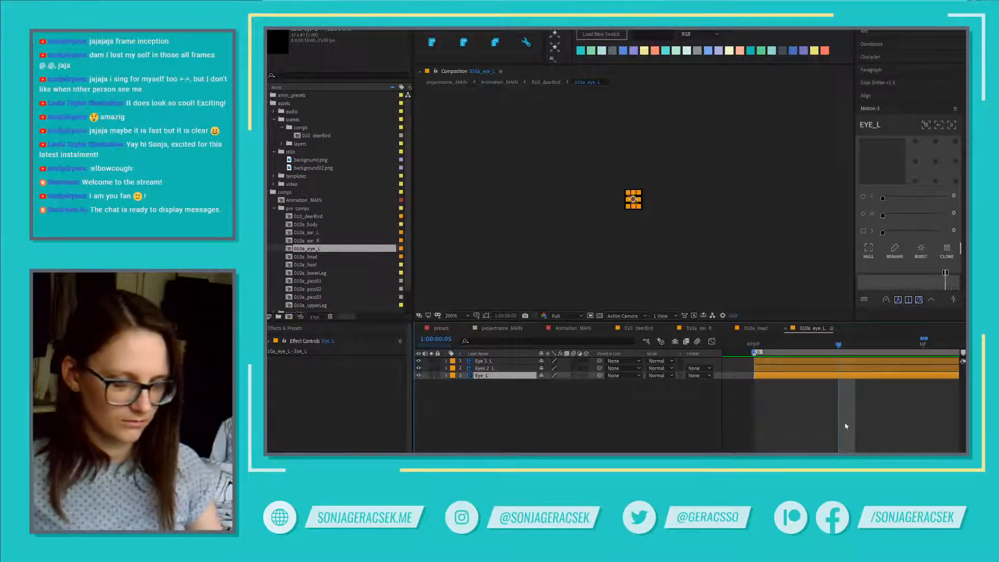
key("alt+bracketright")
left_click(845, 425)
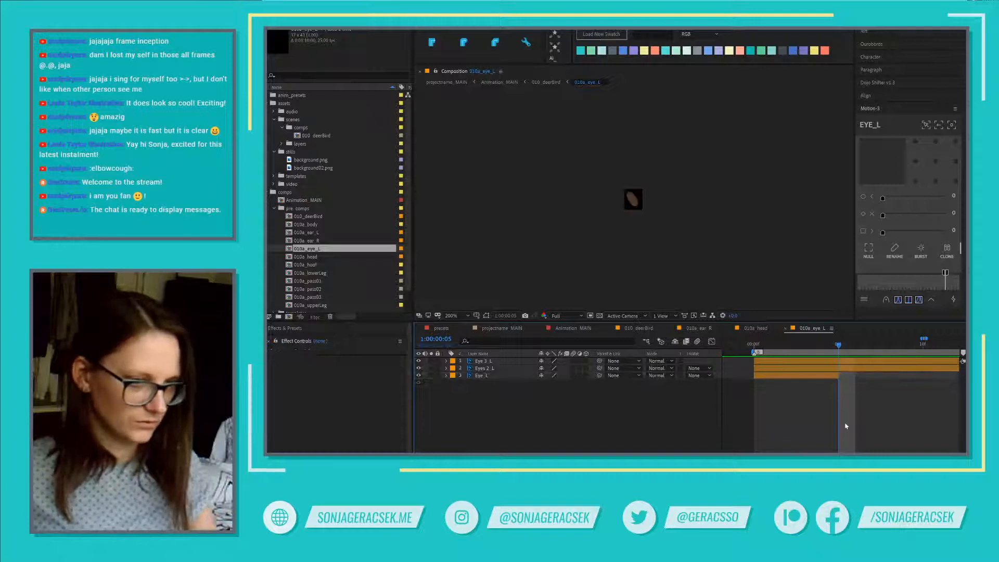
- Trim the Eyes 2_L layer to run from 1:00:00:05 to 1:00:00:10, moving the playhead forward five frames for its end
left_click(822, 369)
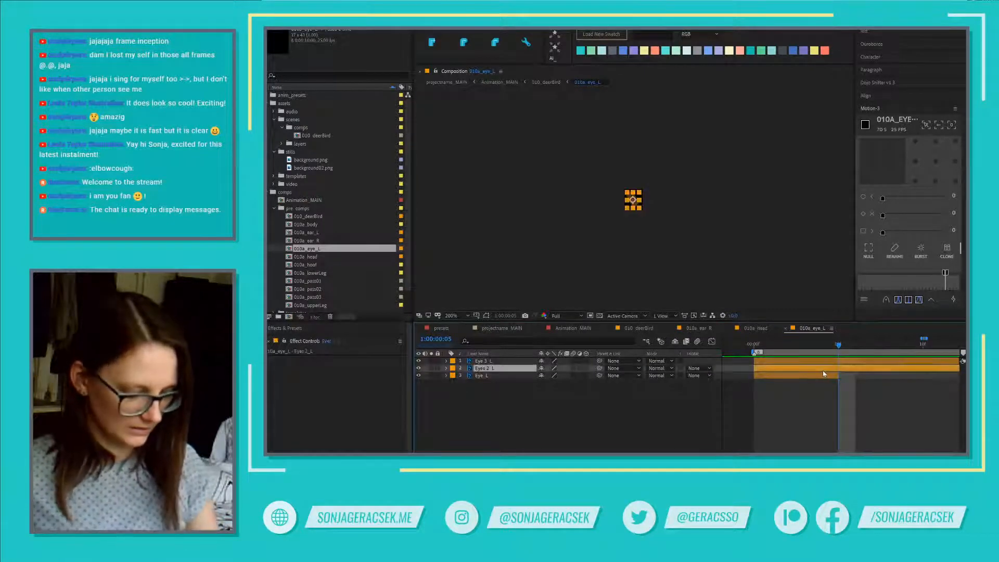
key("alt+bracketleft")
left_click(436, 340)
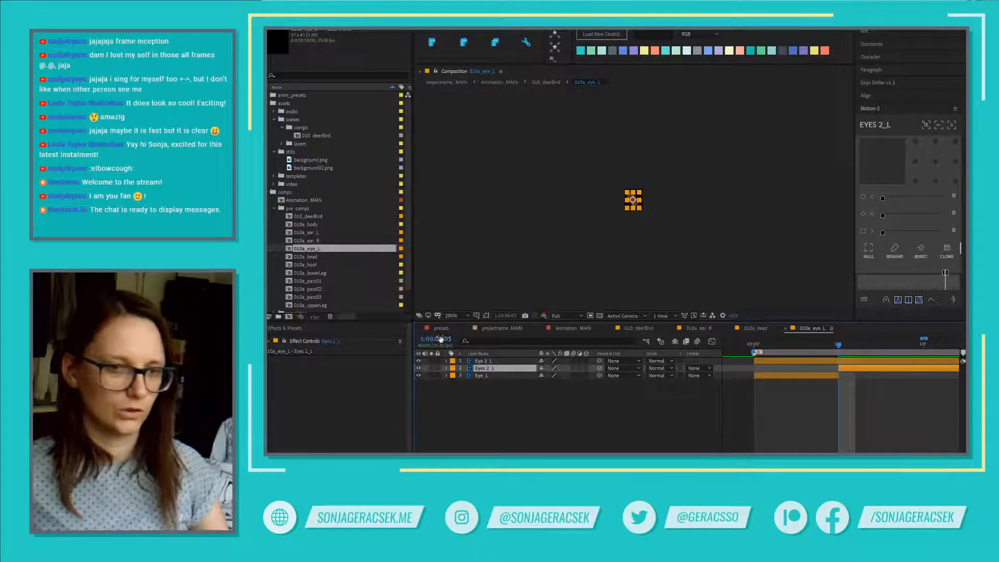
type("+5")
key("Return")
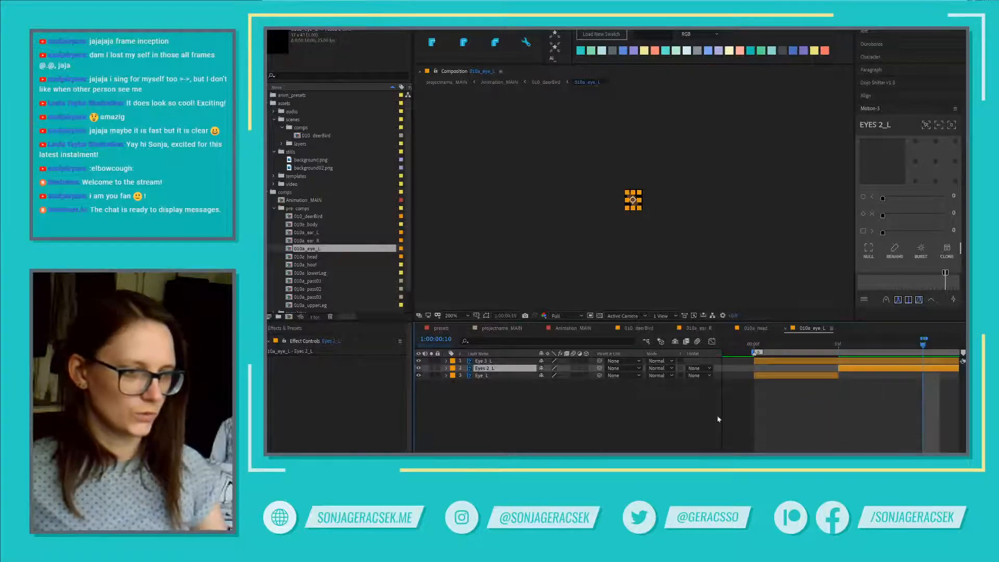
left_click(764, 399)
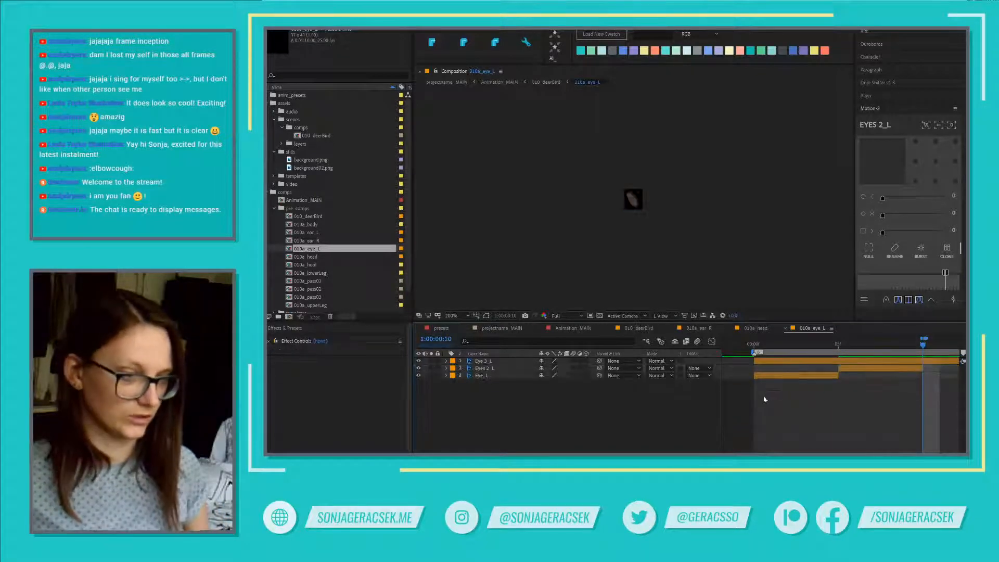
- Trim the Eye 3_L layer to run from 1:00:00:10 to 1:00:00:15, advancing five frames, and end the work area there
left_click(913, 360)
key("alt+bracketleft")
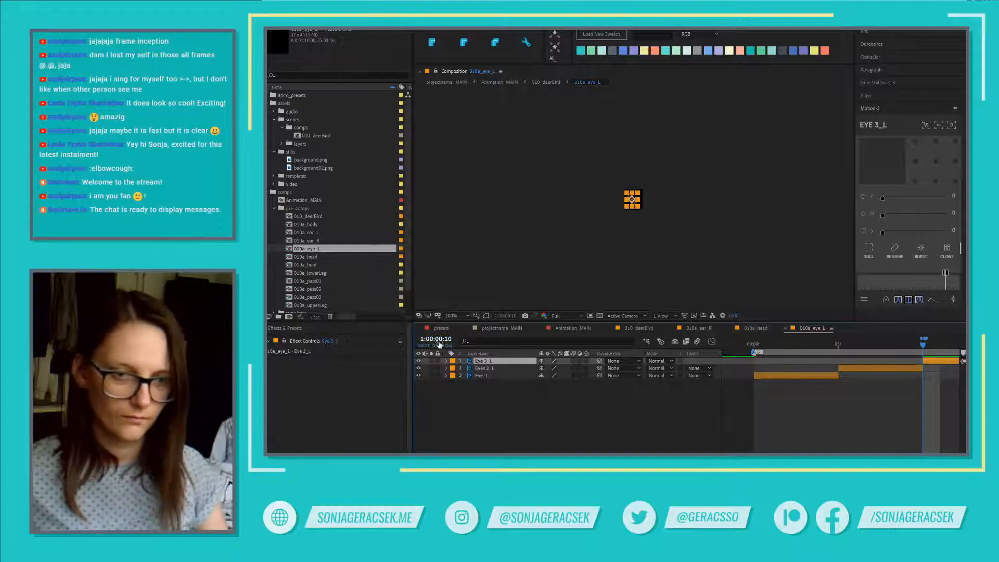
left_click(437, 339)
type("+5")
key("Return")
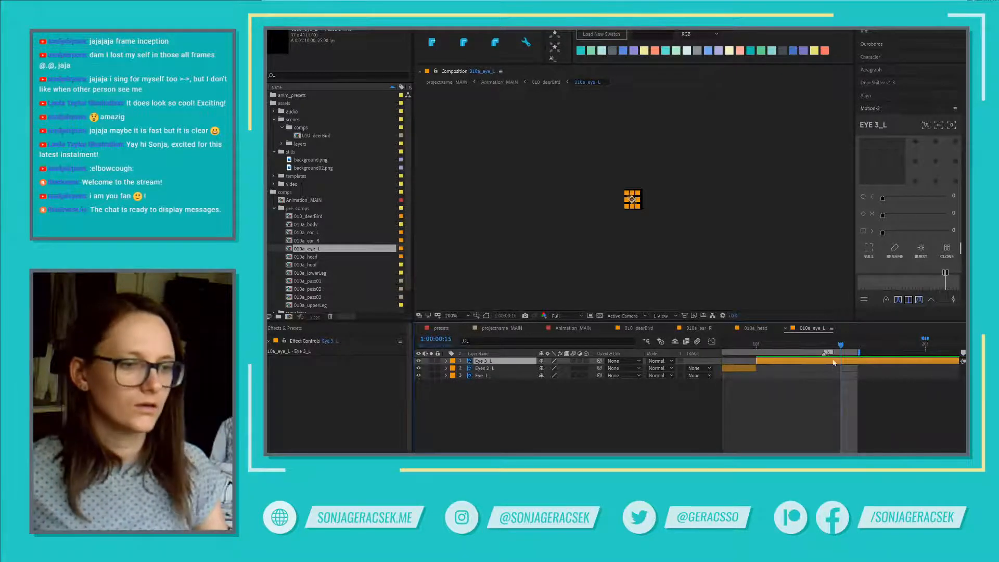
left_click_drag(827, 352, 840, 352)
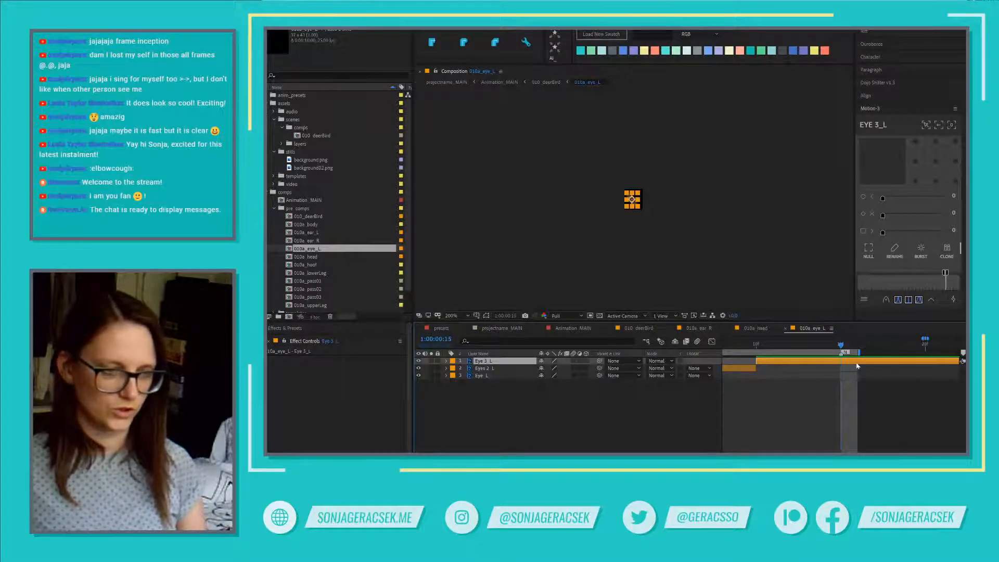
key("alt+bracketright")
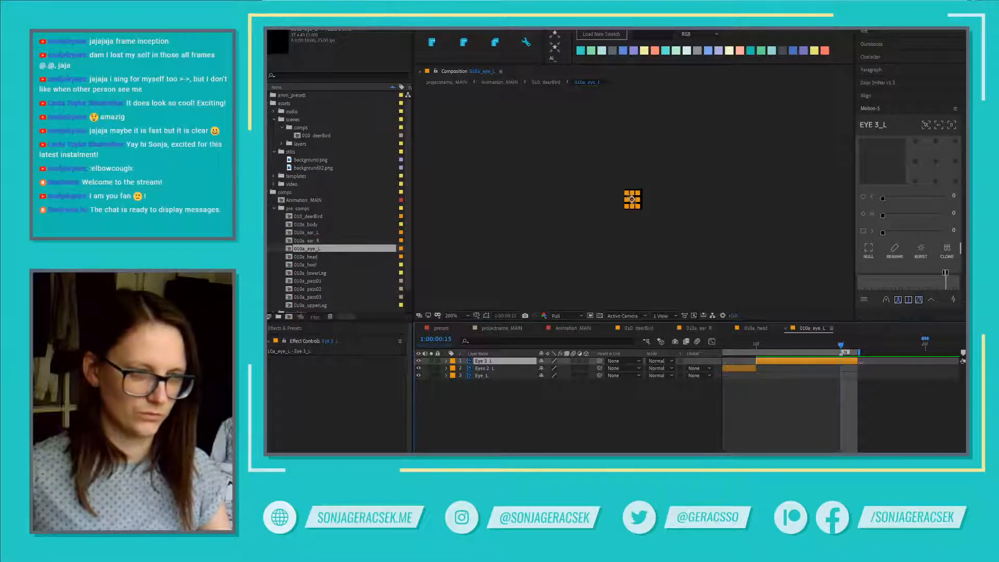
left_click_drag(858, 362, 841, 363)
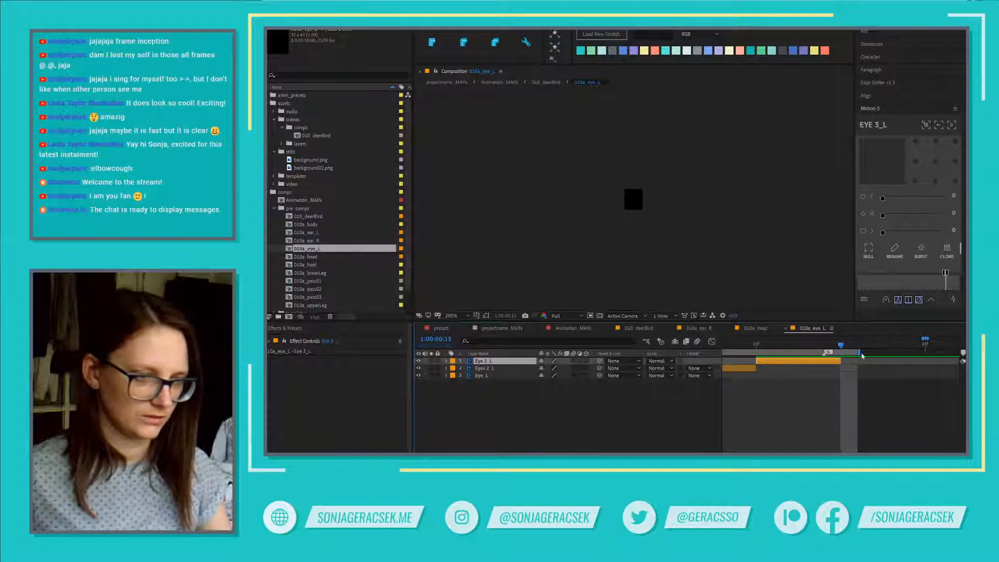
left_click_drag(859, 352, 841, 353)
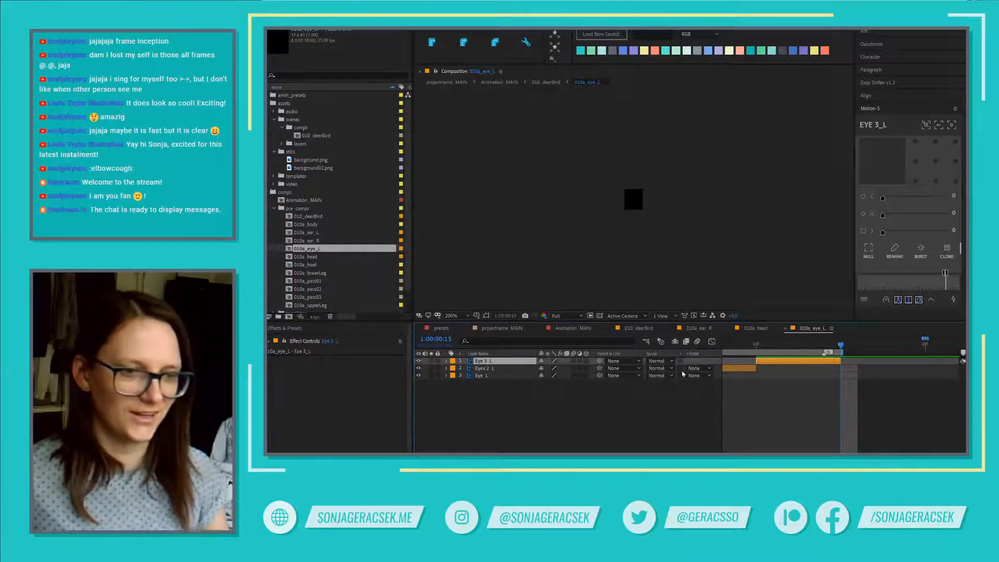
- Close the 010a_eye_L, 010a_head and 010a_ear_R timelines and return to the 010_deerBird composition
left_click(785, 329)
left_click(730, 329)
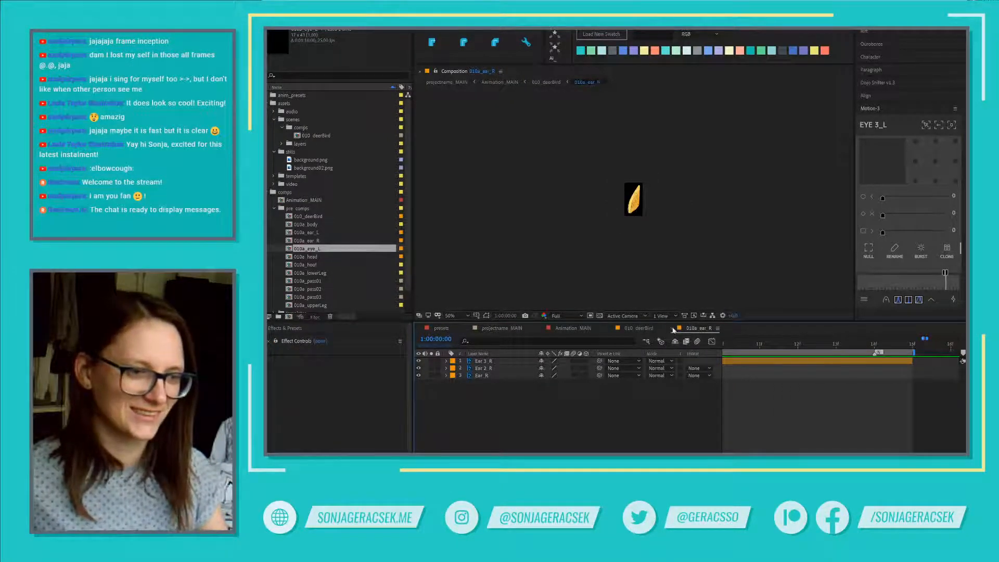
left_click(673, 328)
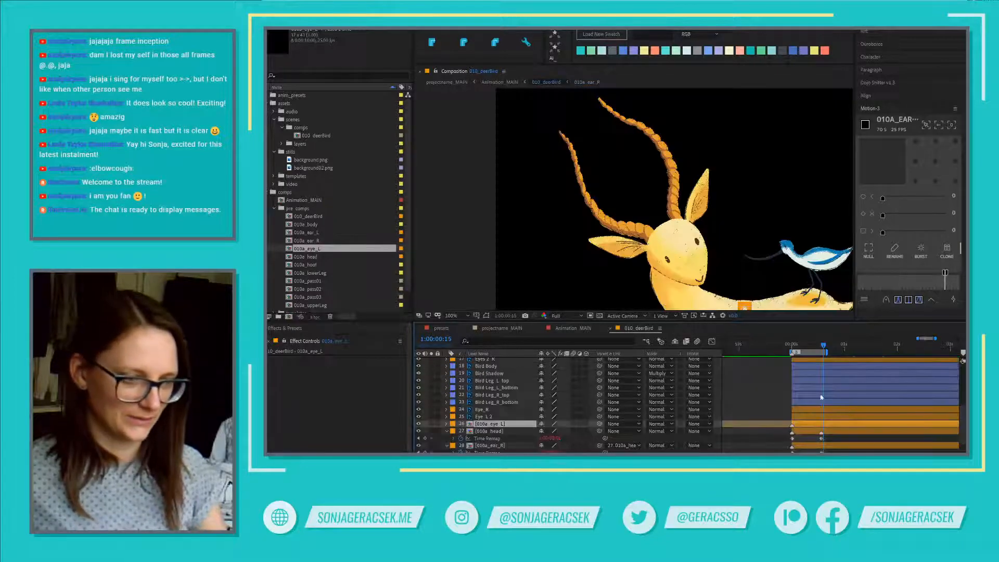
- Copy the Time Remap keyframes from 010a_head onto 010a_eye_L, starting at 1:00:00:00, and reveal them
left_click_drag(824, 347, 822, 348)
key("ctrl+v")
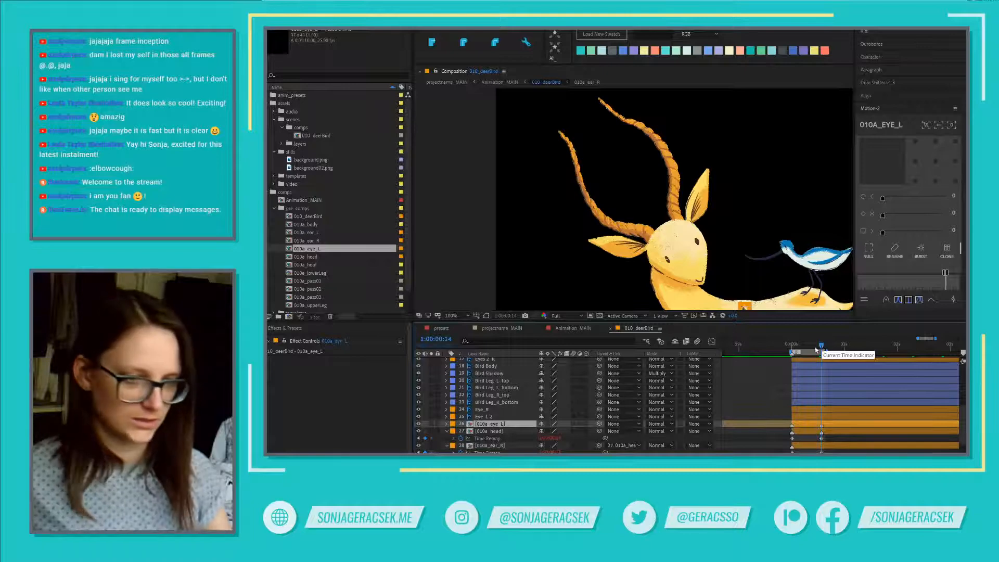
left_click(488, 439)
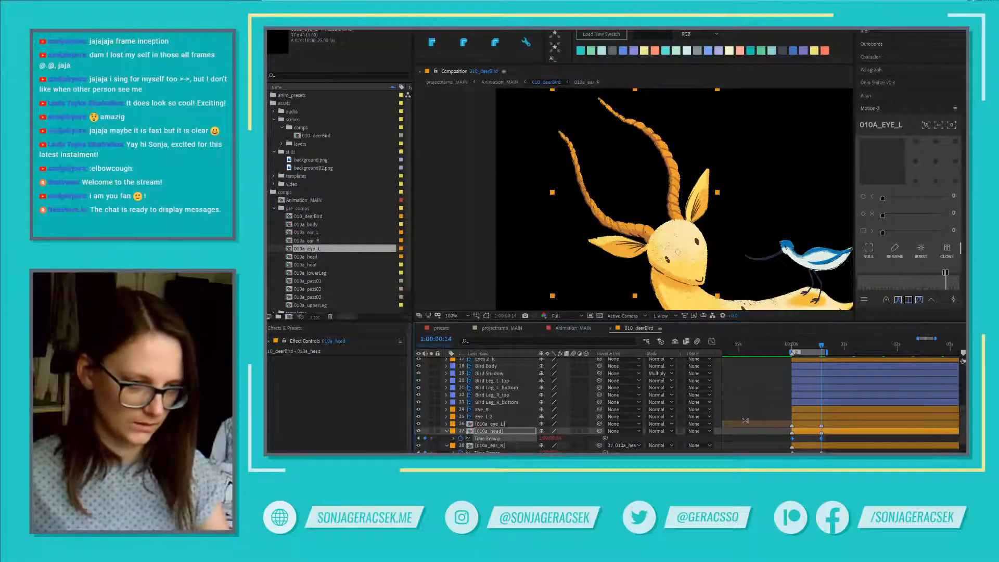
key("Home")
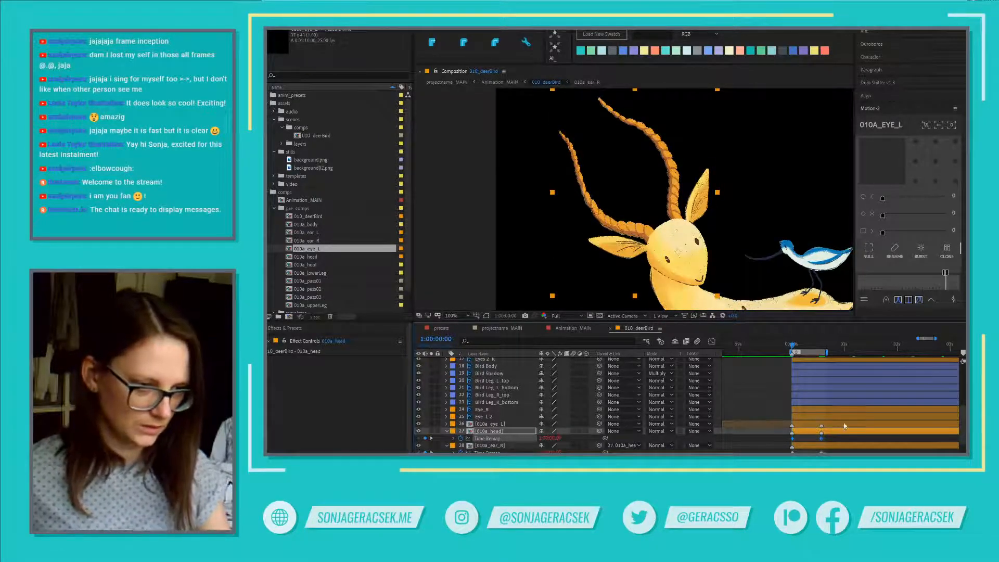
left_click(844, 426)
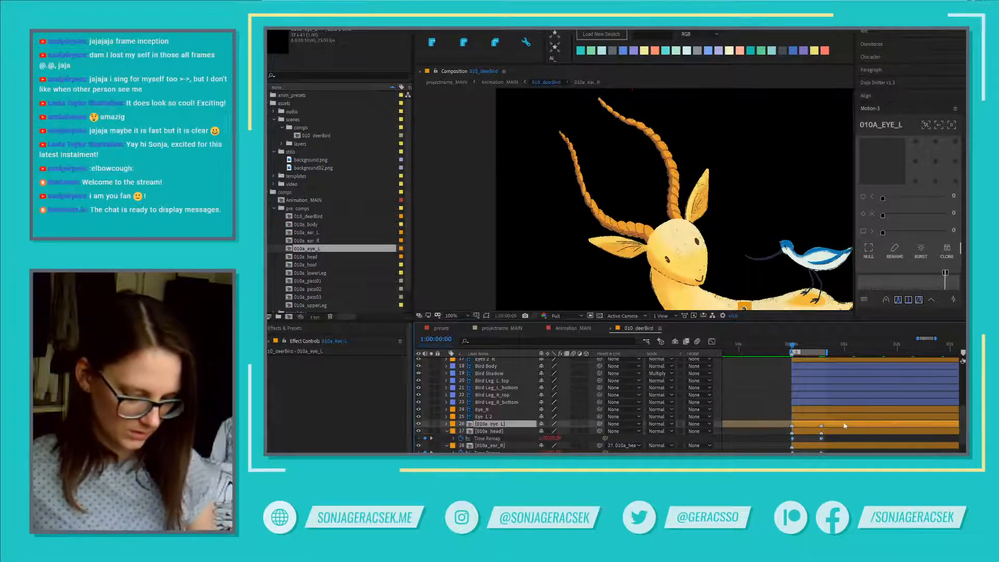
key("u")
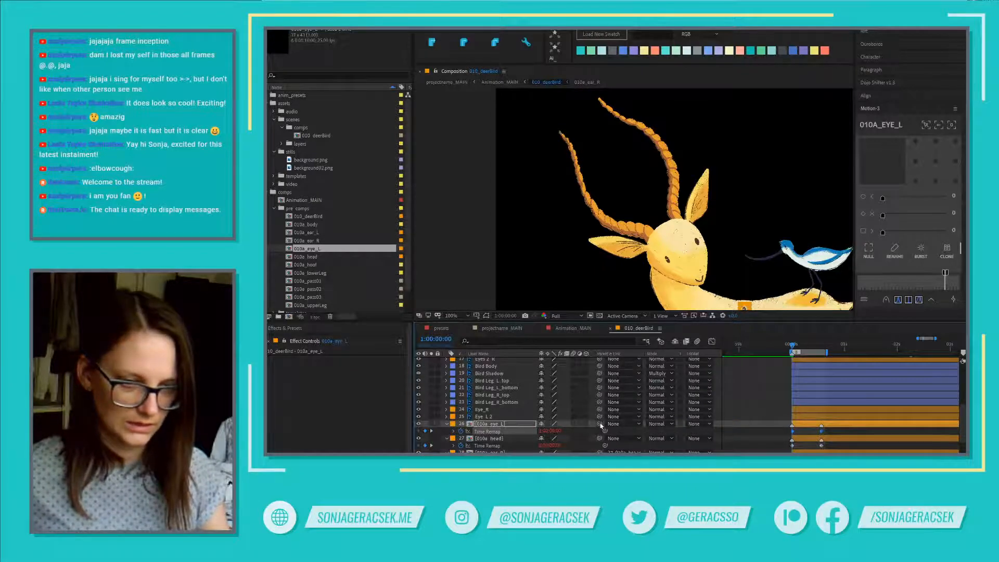
- Parent 010a_eye_L to 010a_head and try to give it the copied Position of the Eye_L 2 layer
left_click_drag(599, 424, 513, 439)
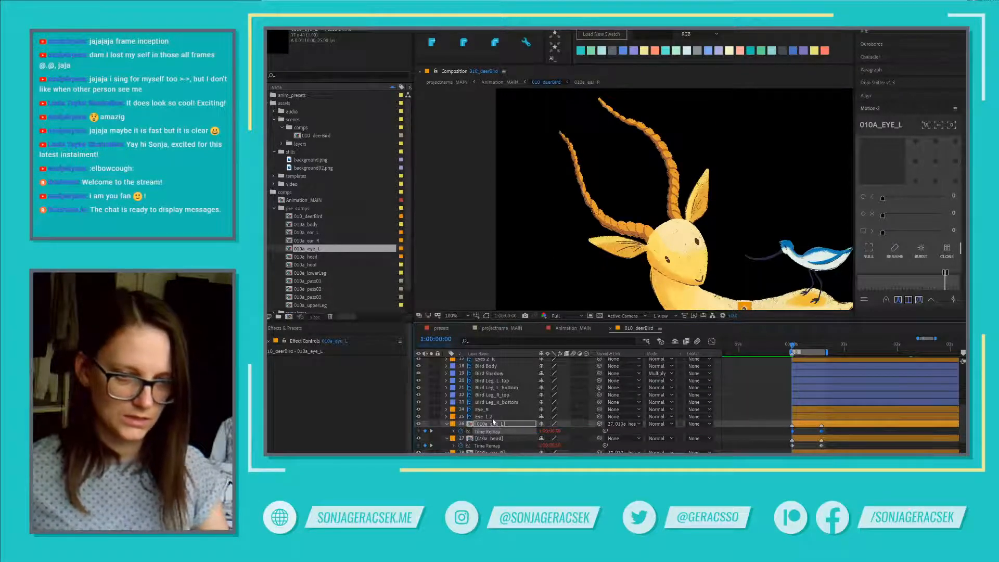
left_click(491, 418)
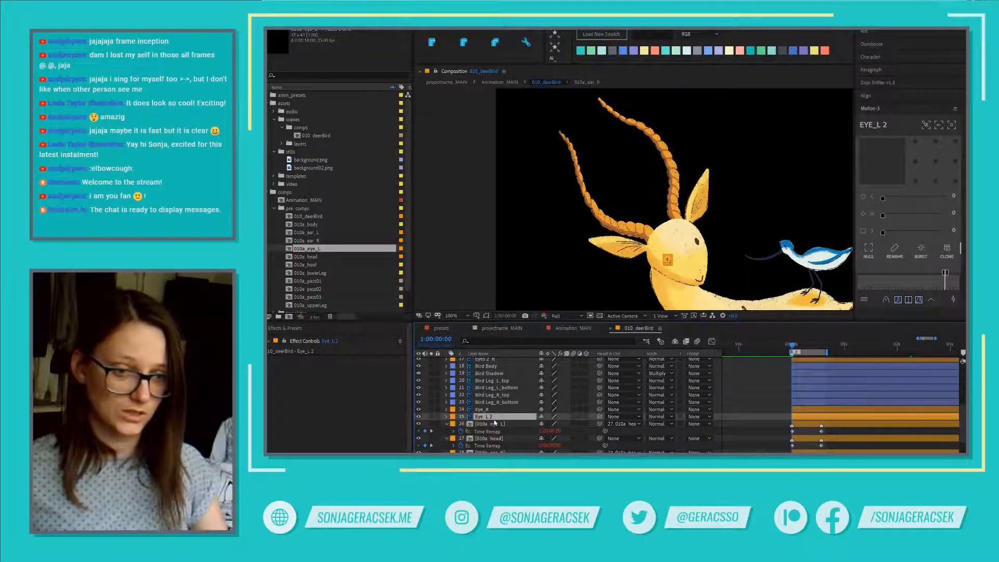
key("p")
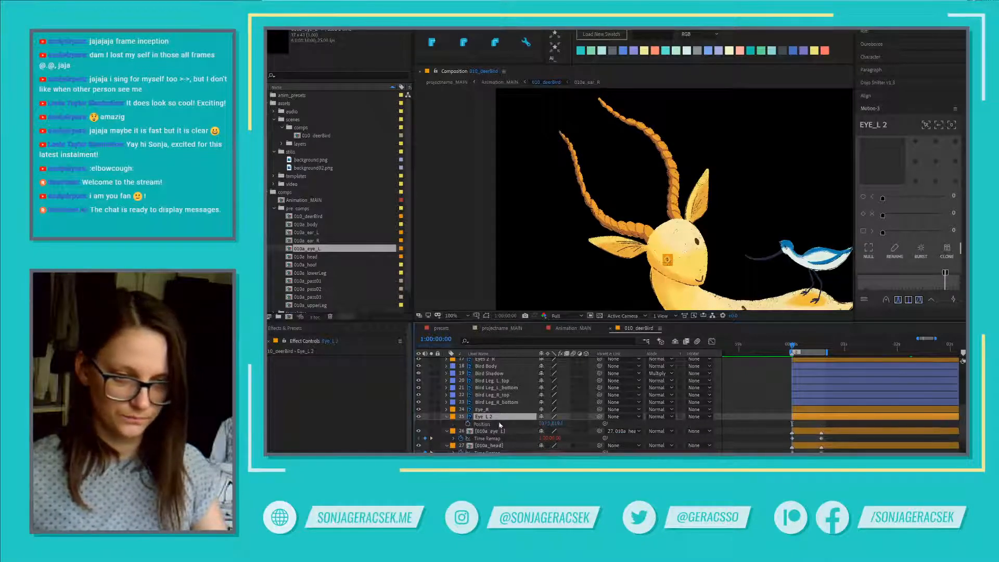
left_click(492, 432)
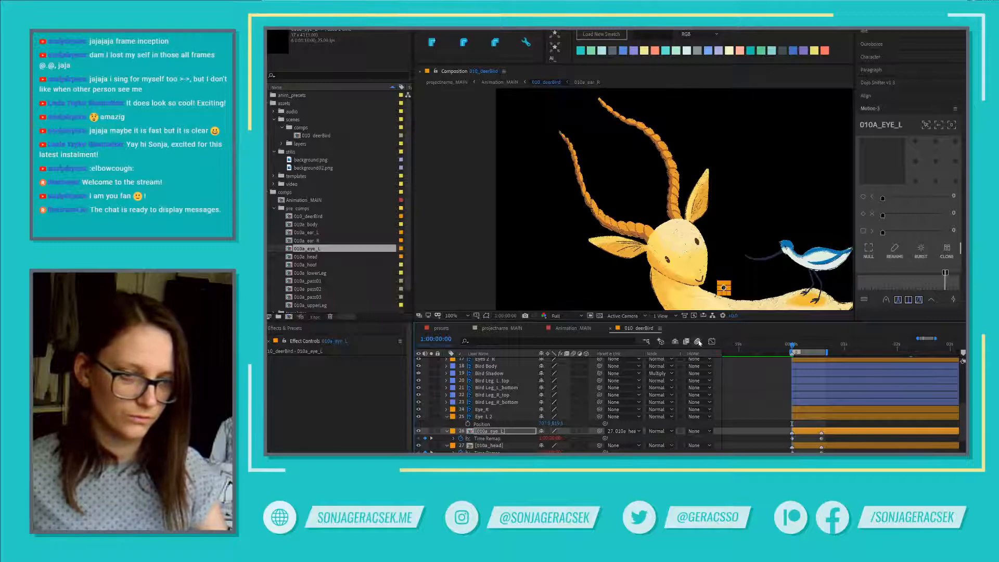
left_click(497, 418)
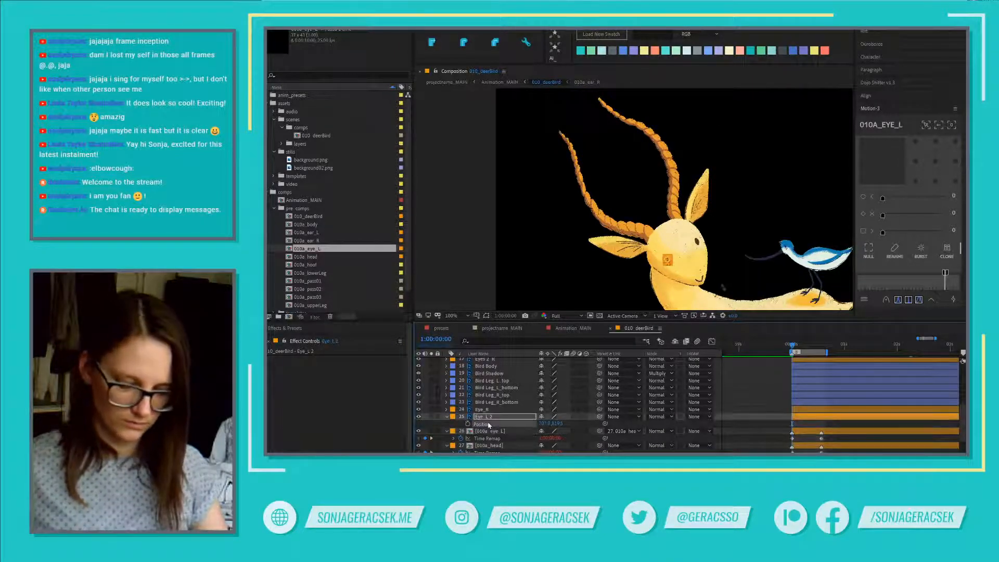
left_click(487, 431)
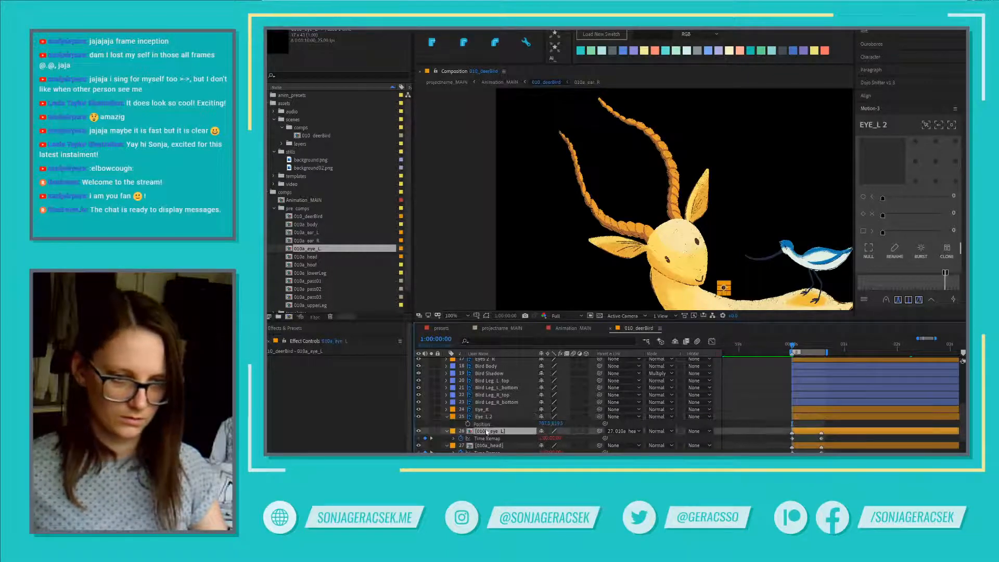
key("Return")
- Move 010a_eye_L by hand onto the deer's left eye in the composition view
scroll(744, 289, "up", 1)
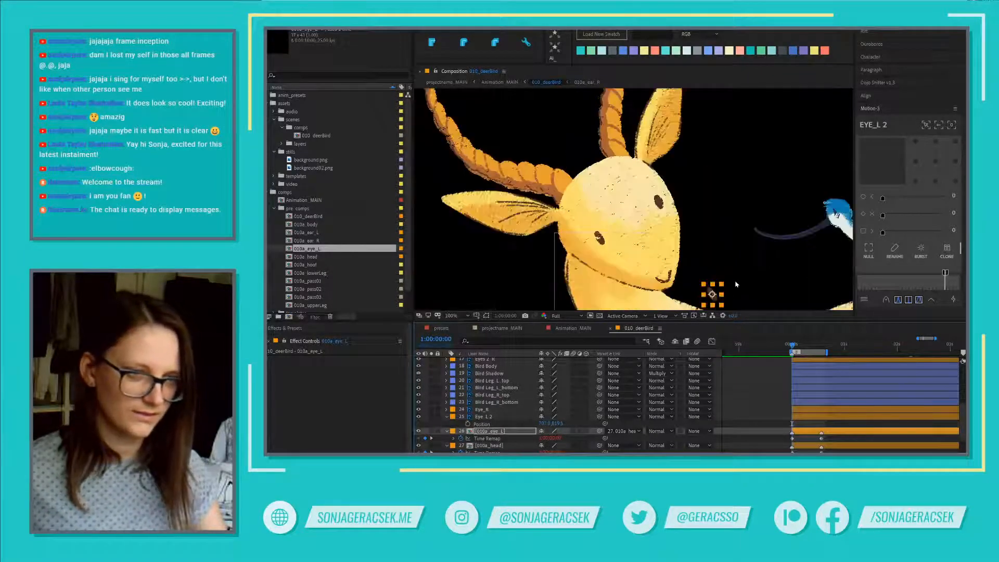
scroll(723, 215, "up", 1)
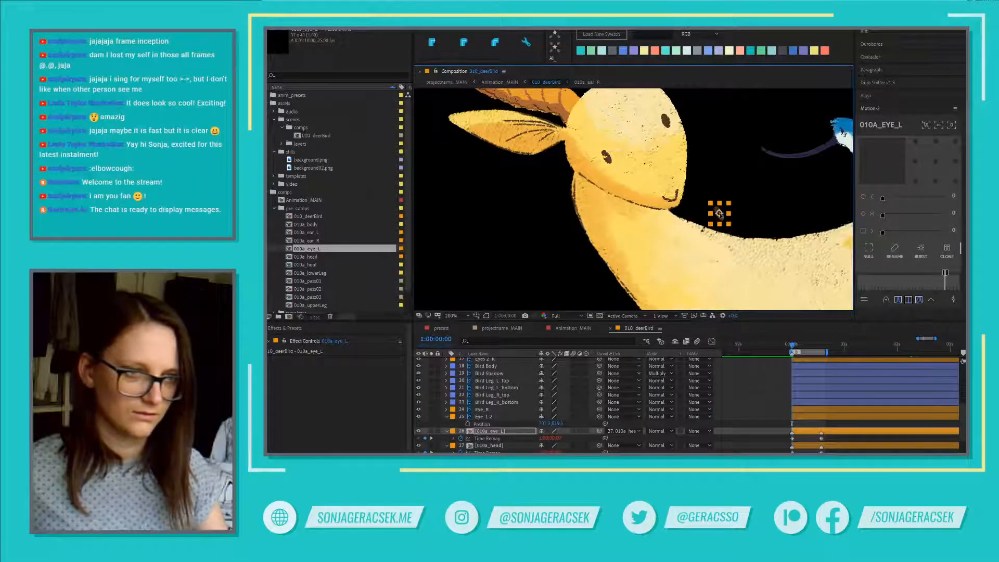
left_click_drag(722, 214, 603, 156)
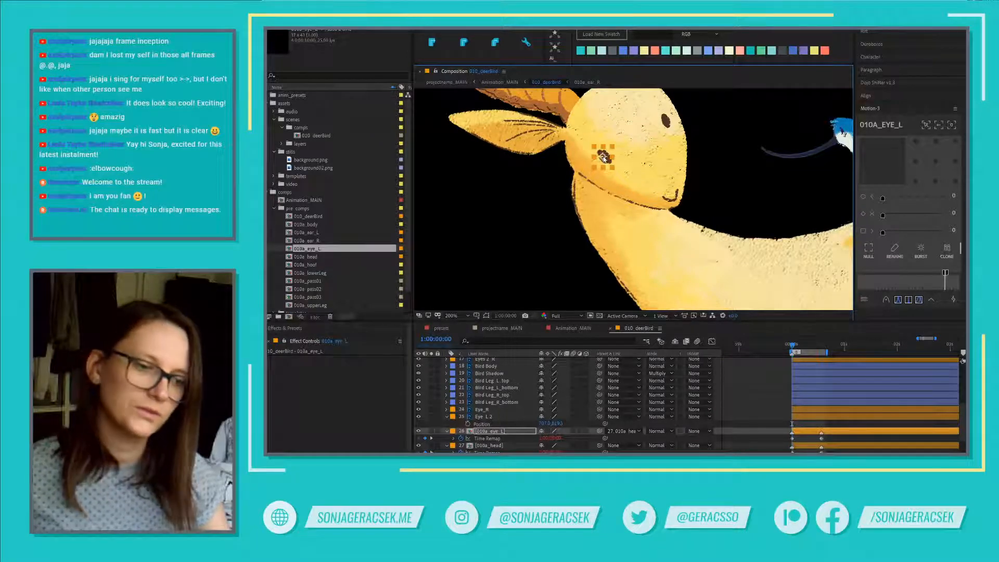
- Remove the parent from 010a_eye_L and paste the Position of Eye_L 2 onto it
left_click(631, 431)
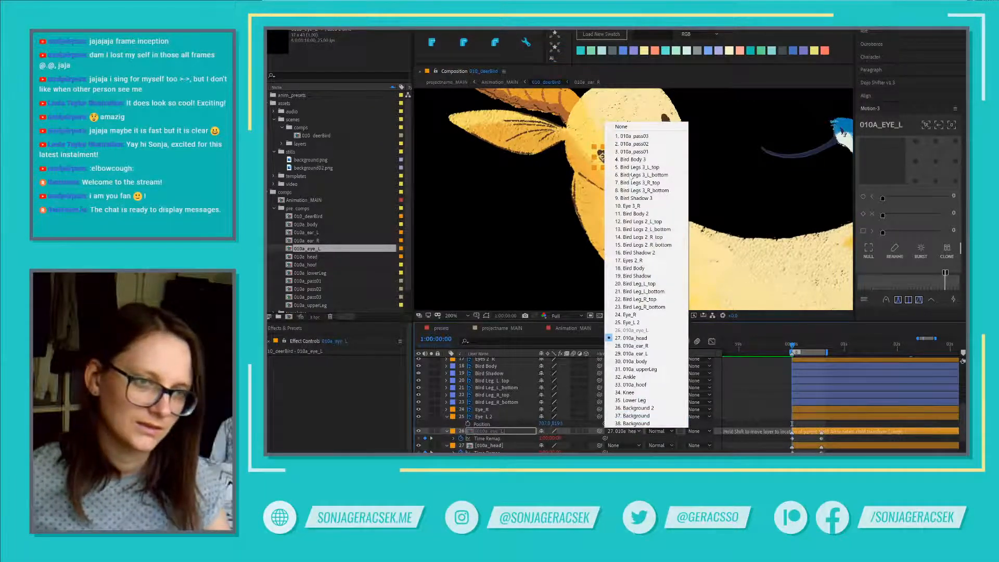
left_click(621, 127)
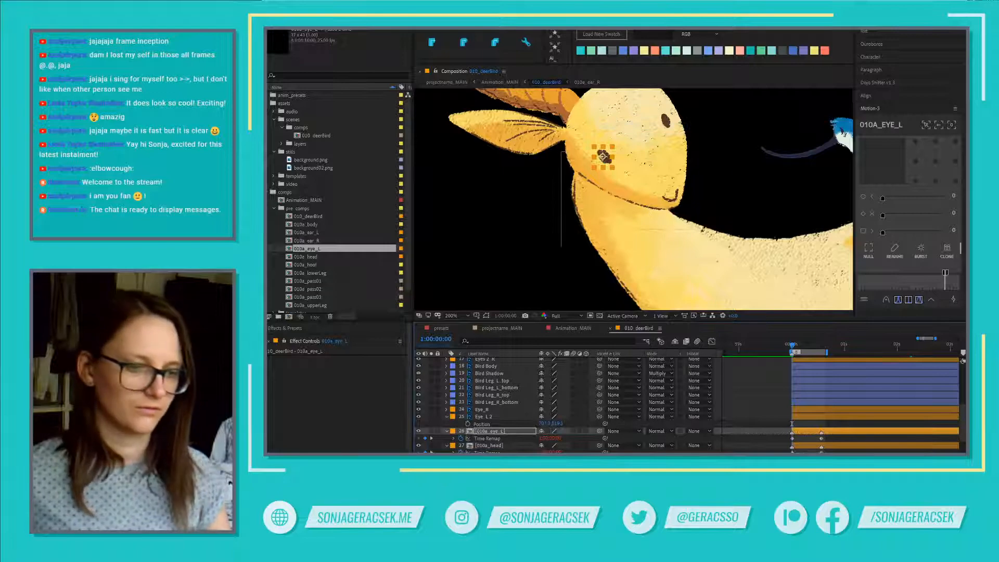
left_click(492, 425)
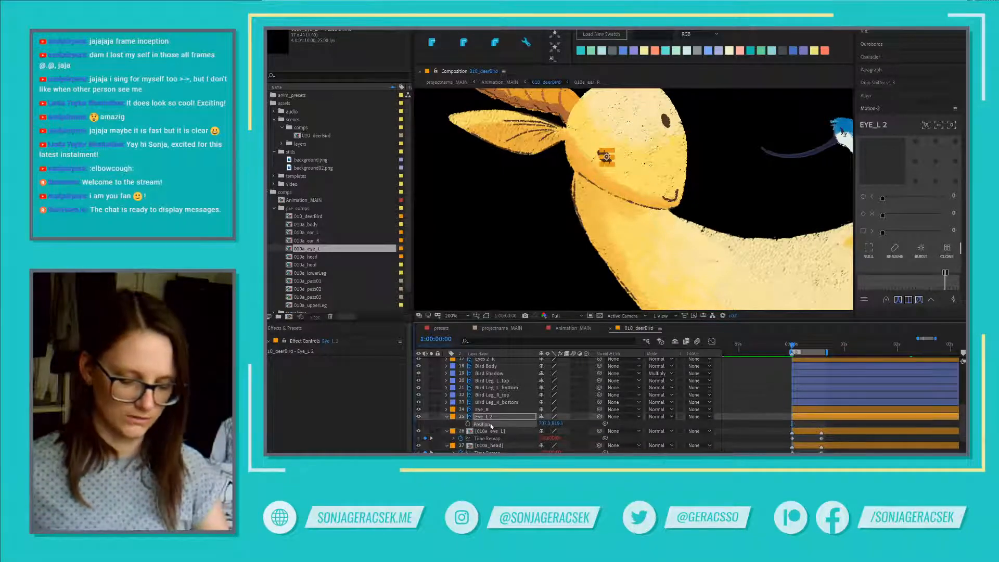
left_click(495, 431)
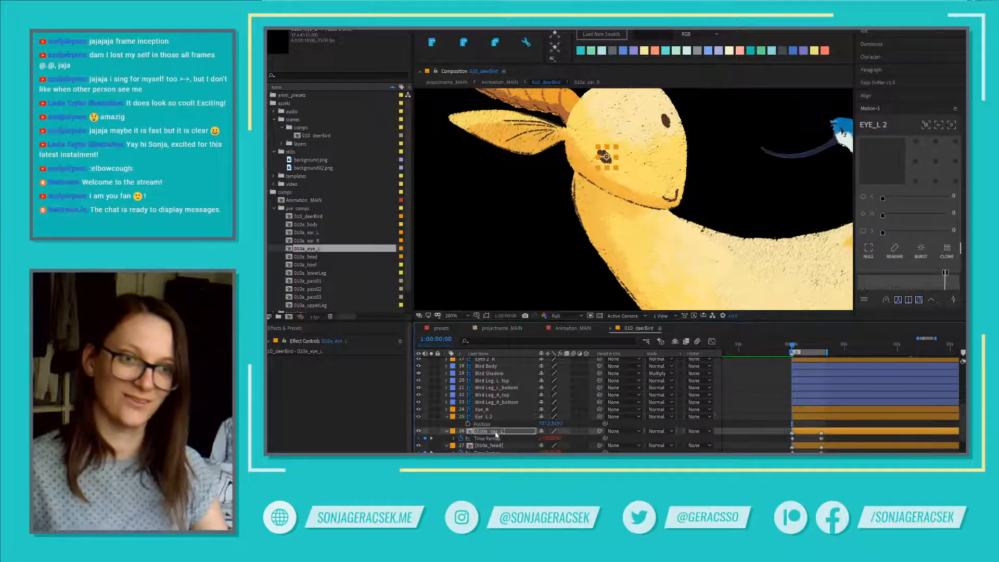
- Delete the Eye_L 2 reference layer from 010_deerBird
left_click(756, 446)
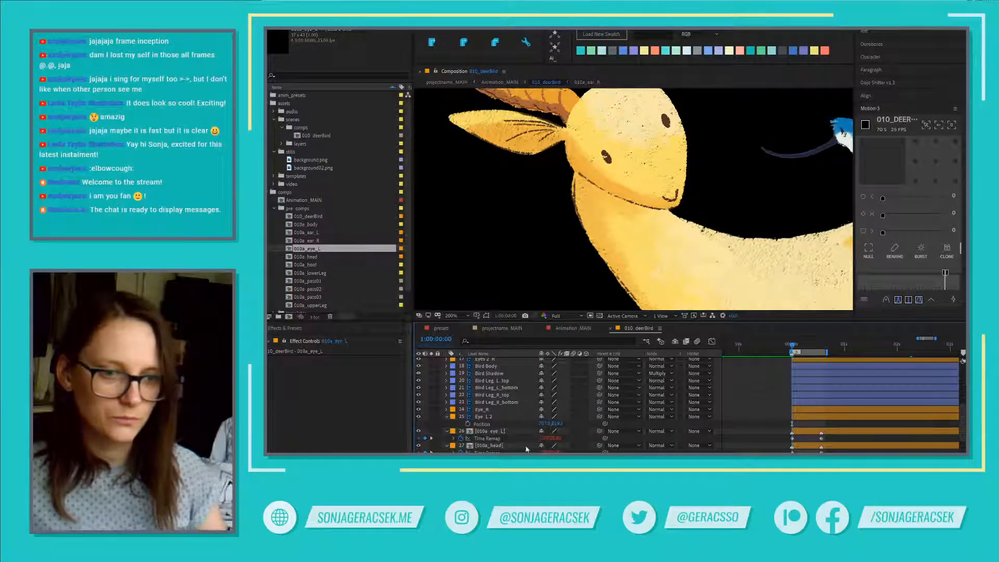
left_click(487, 417)
key("Delete")
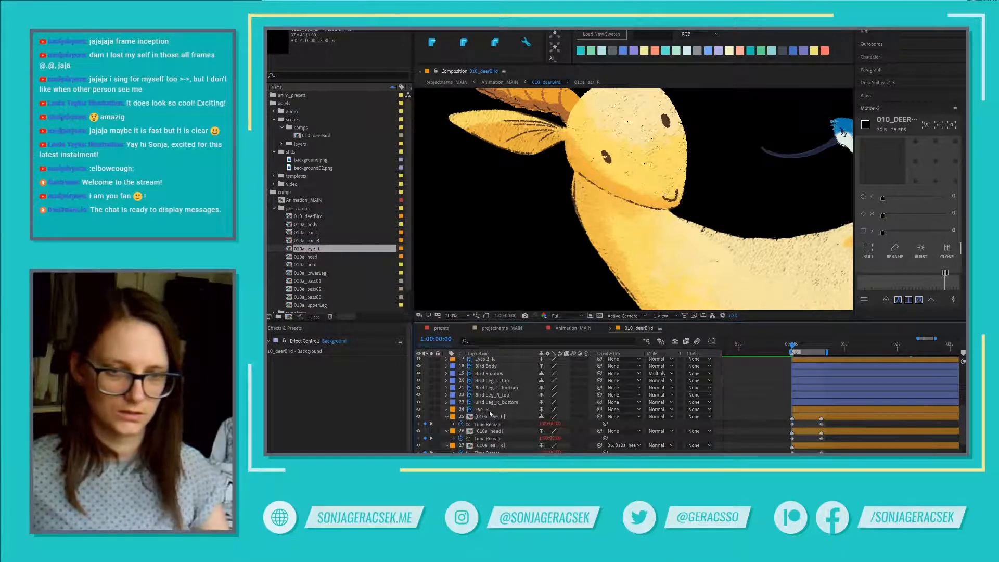
- Duplicate the Eye_R layer and place the duplicate directly below the original
left_click(489, 409)
key("ctrl+d")
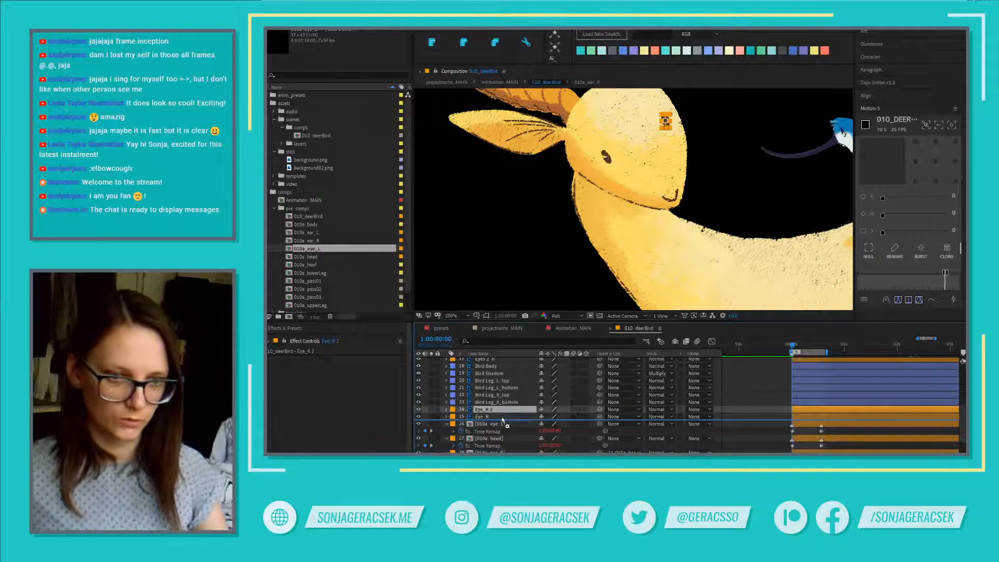
key("ctrl+bracketleft")
- Precompose the Eye_R, Eyes 2_R and Eye 3_R layers together as 010a_
left_click(496, 410)
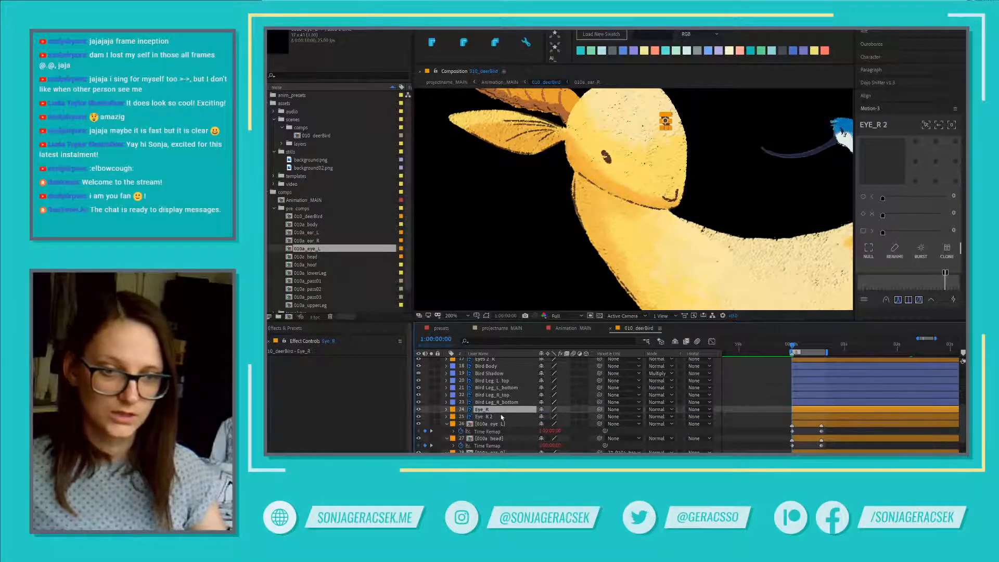
scroll(502, 417, "up", 1)
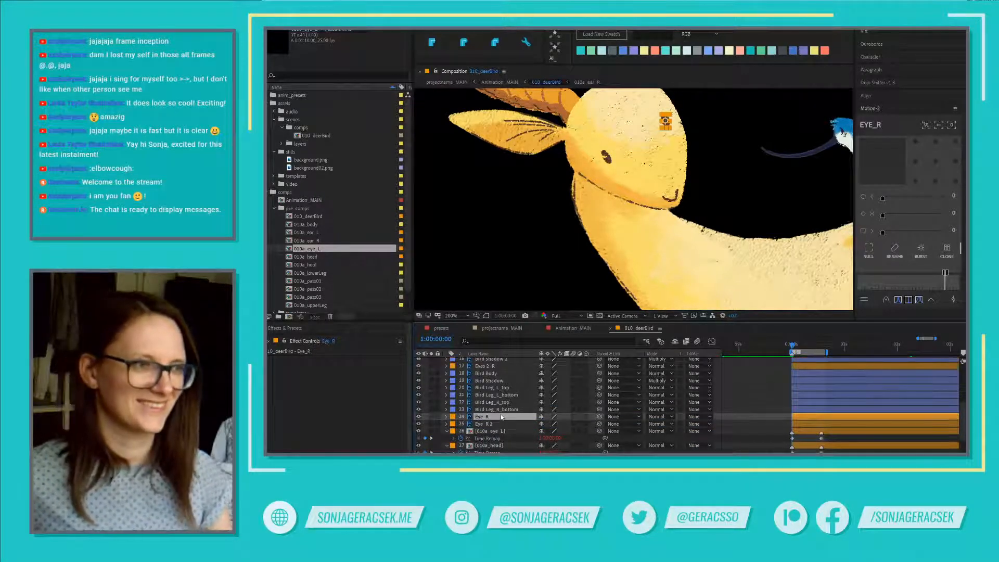
scroll(503, 417, "up", 2)
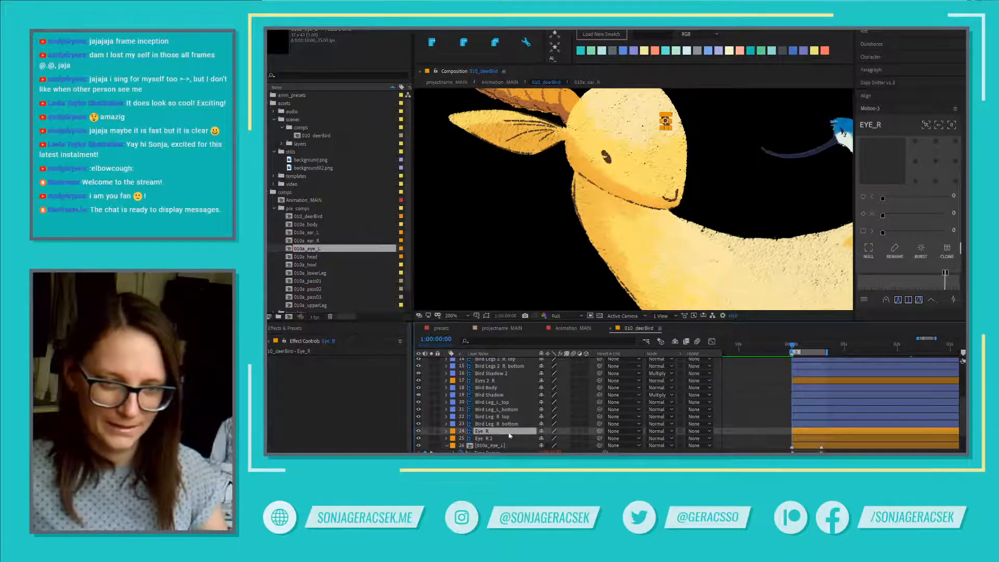
scroll(503, 436, "up", 1)
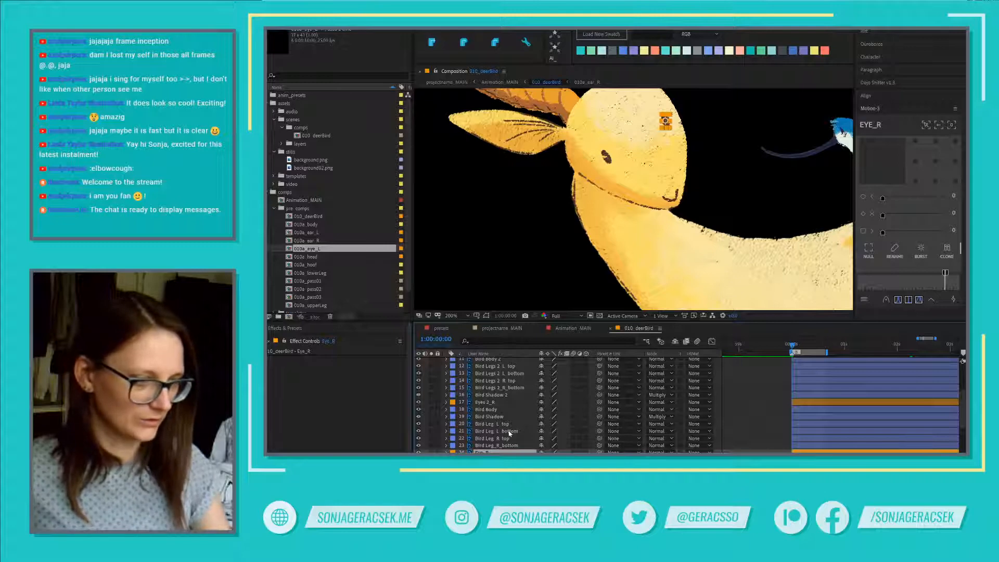
left_click(496, 404)
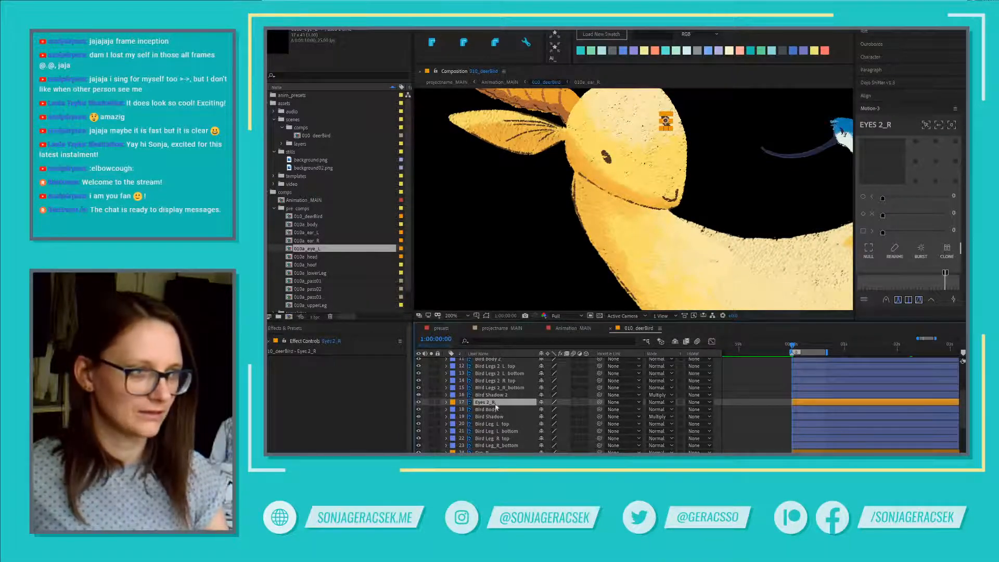
scroll(498, 438, "down", 2)
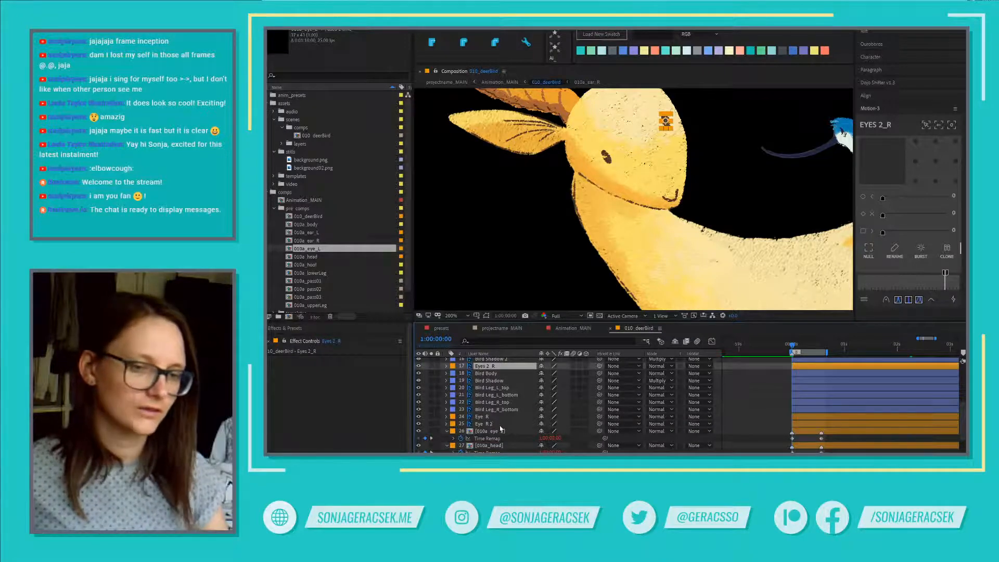
left_click(490, 418)
left_click(503, 366, "ctrl")
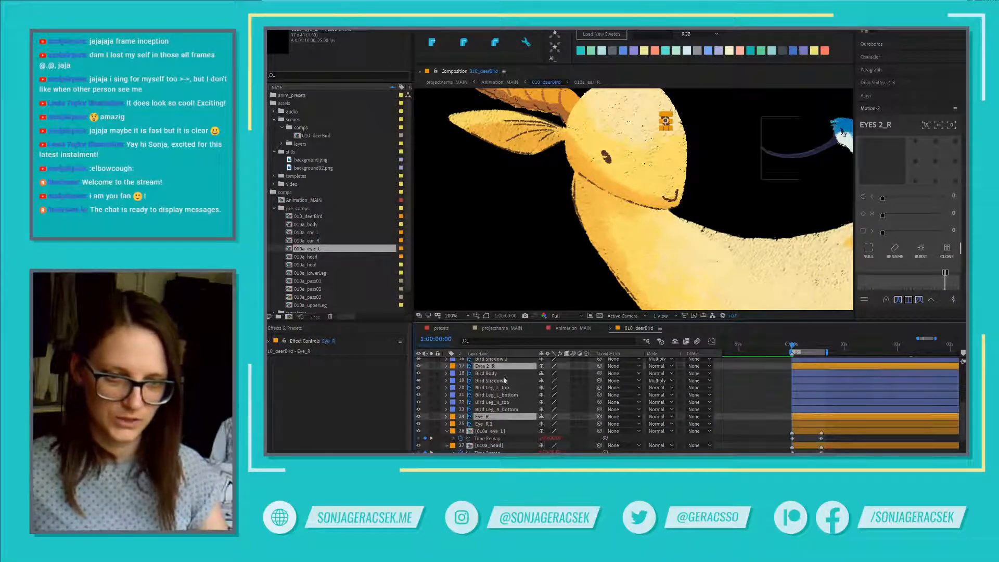
scroll(497, 380, "up", 3)
left_click(496, 381, "ctrl")
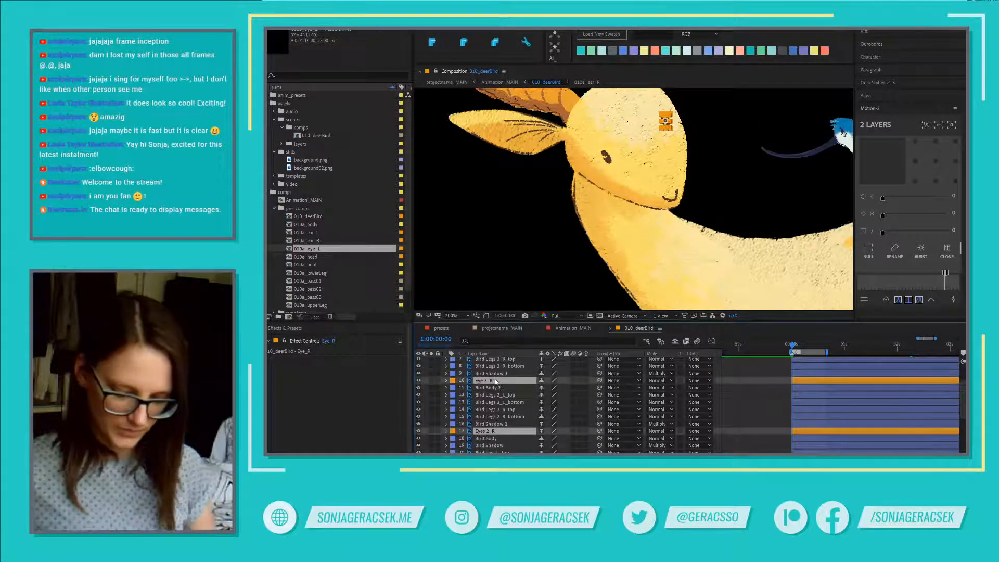
key("ctrl+shift+c")
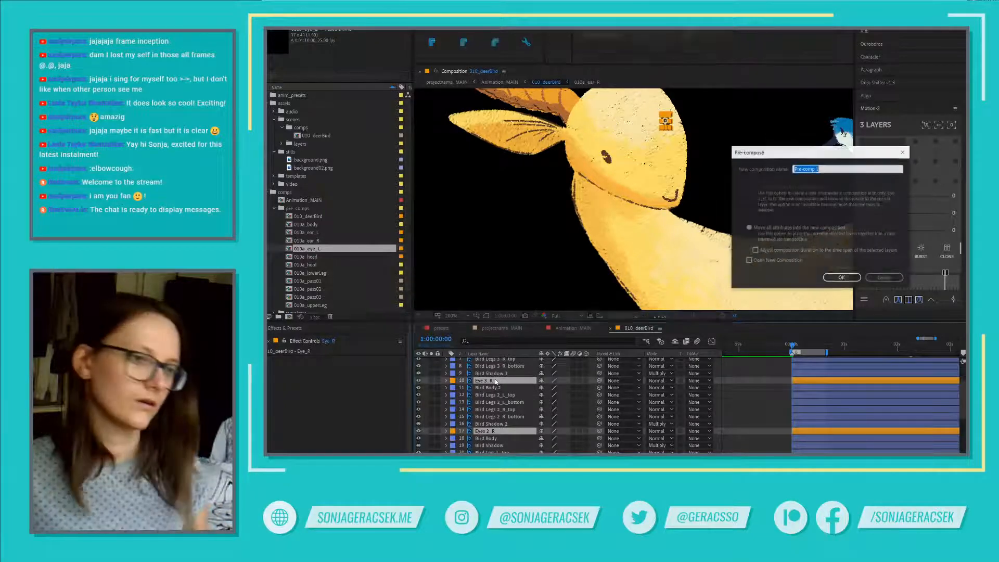
type("010")
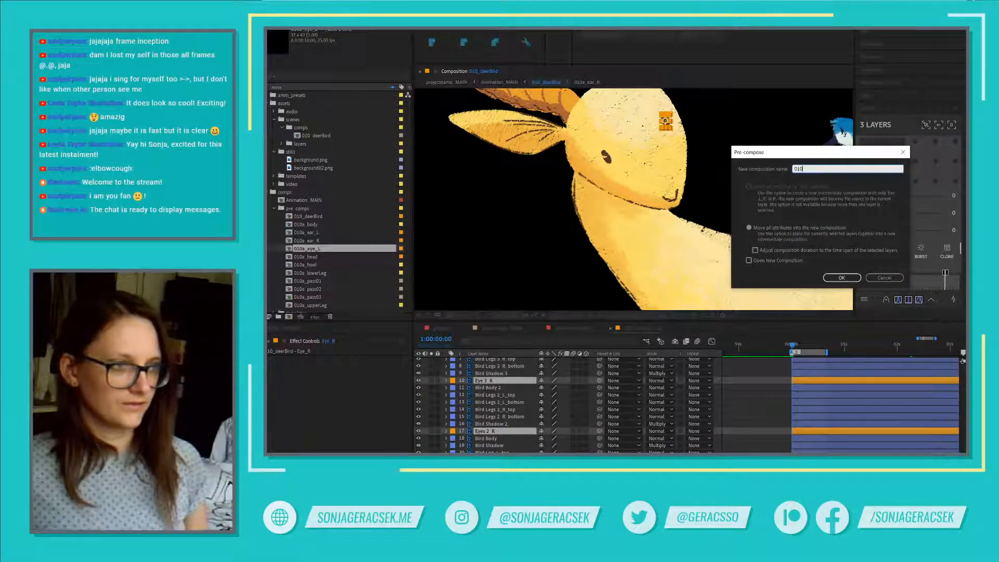
type("a")
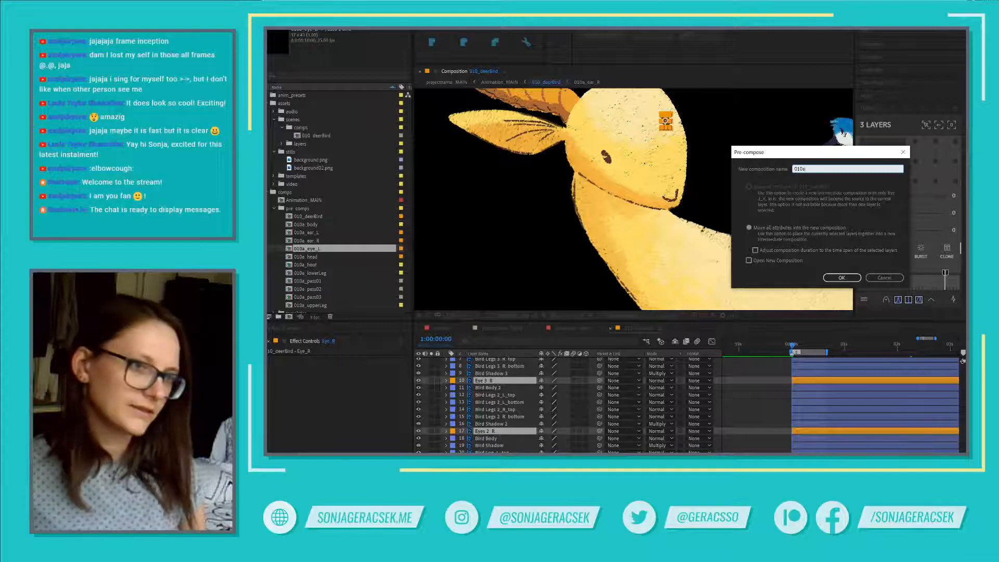
type("_")
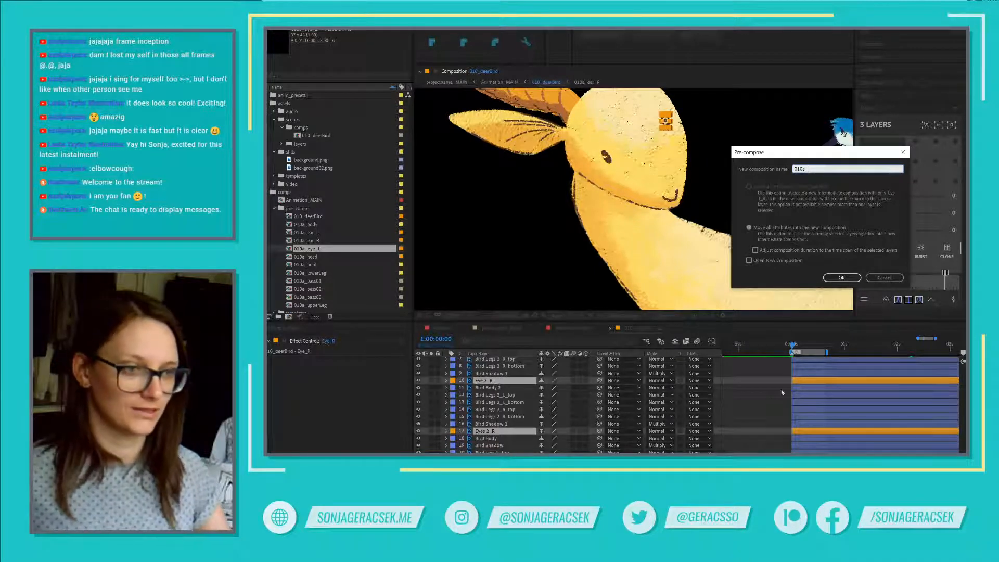
left_click(840, 278)
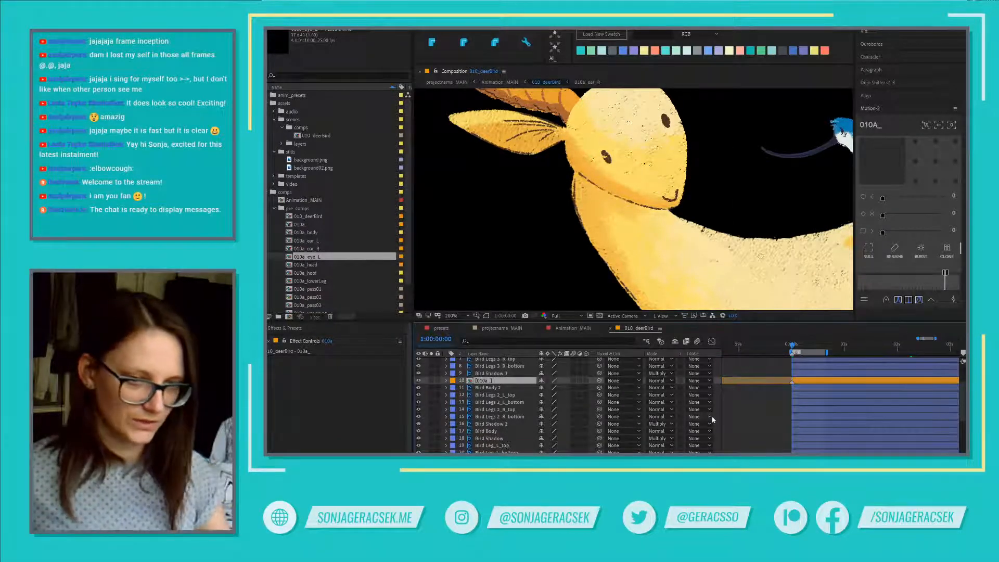
- Open the 010a_ precomp and rename the composition as 010a_eye_R in its settings
left_click(492, 381)
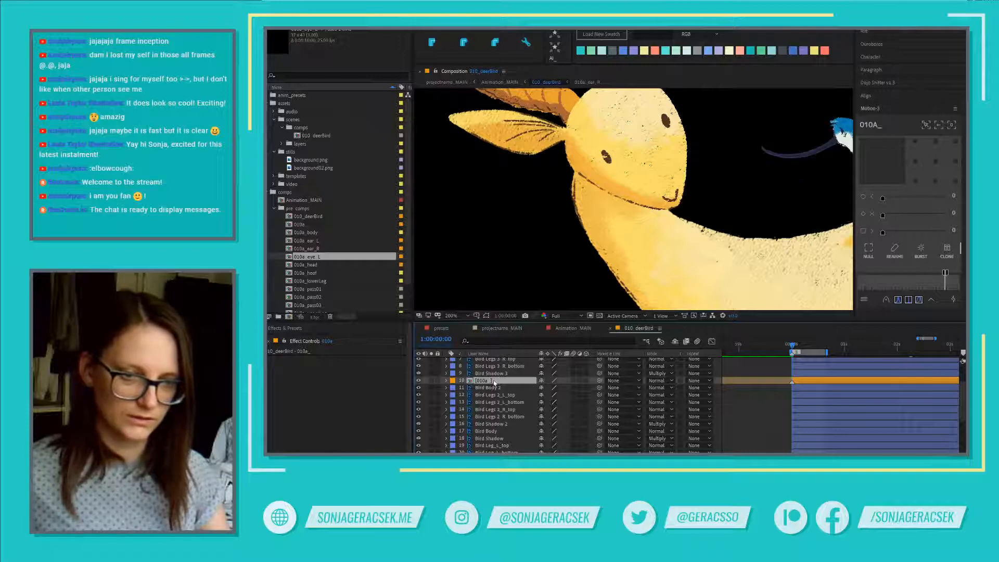
right_click(494, 381)
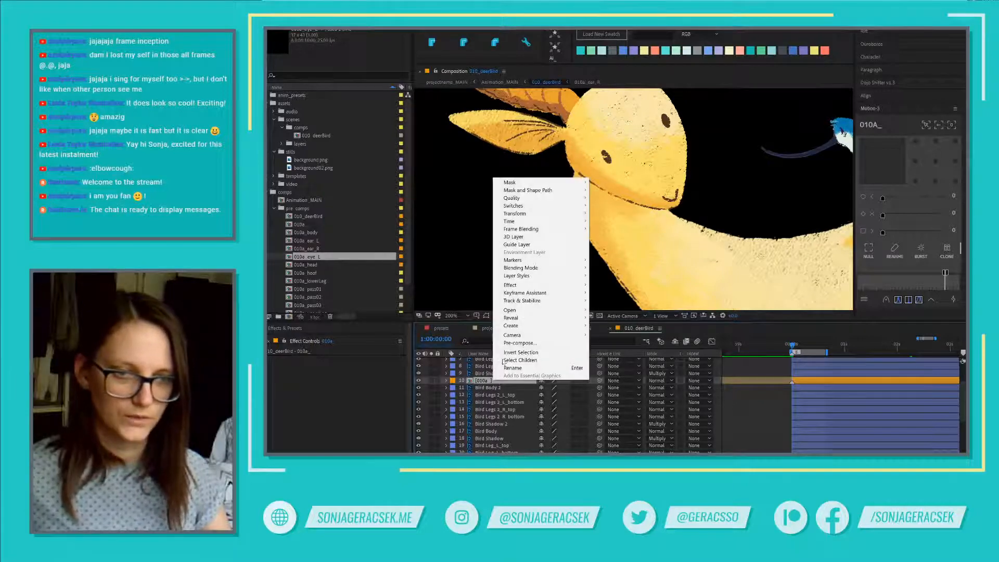
double_click(820, 379)
right_click(660, 340)
left_click(700, 353)
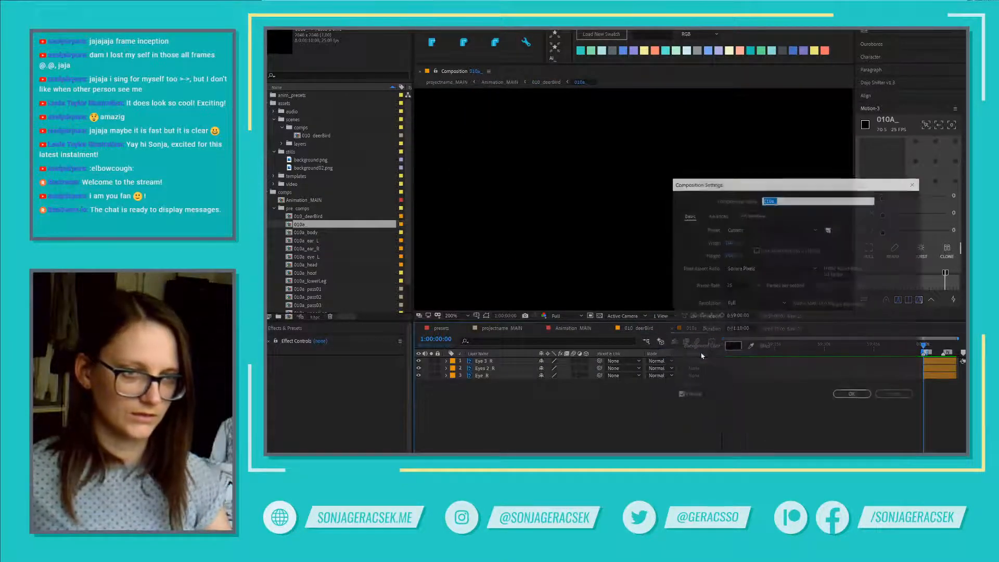
left_click(811, 199)
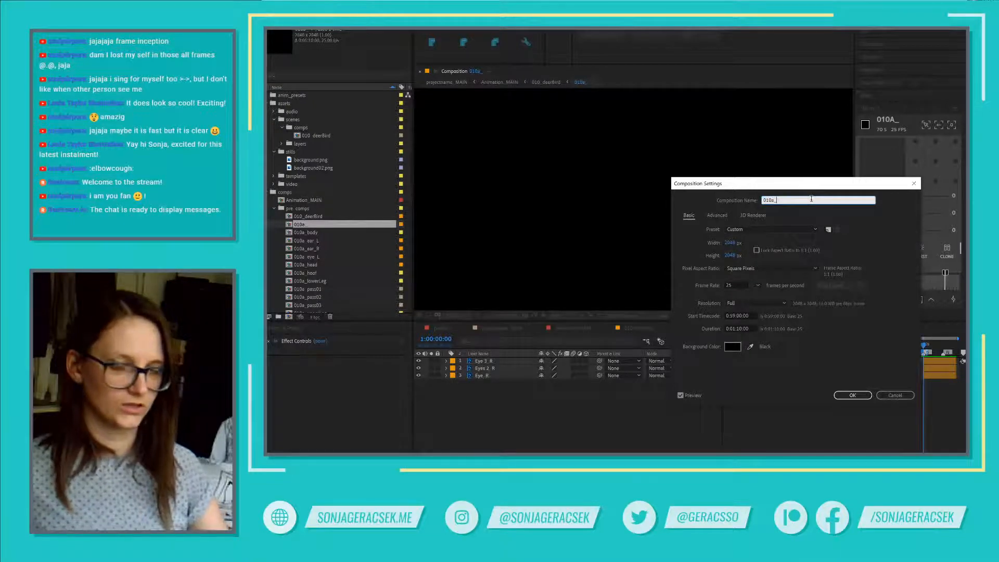
type("eye")
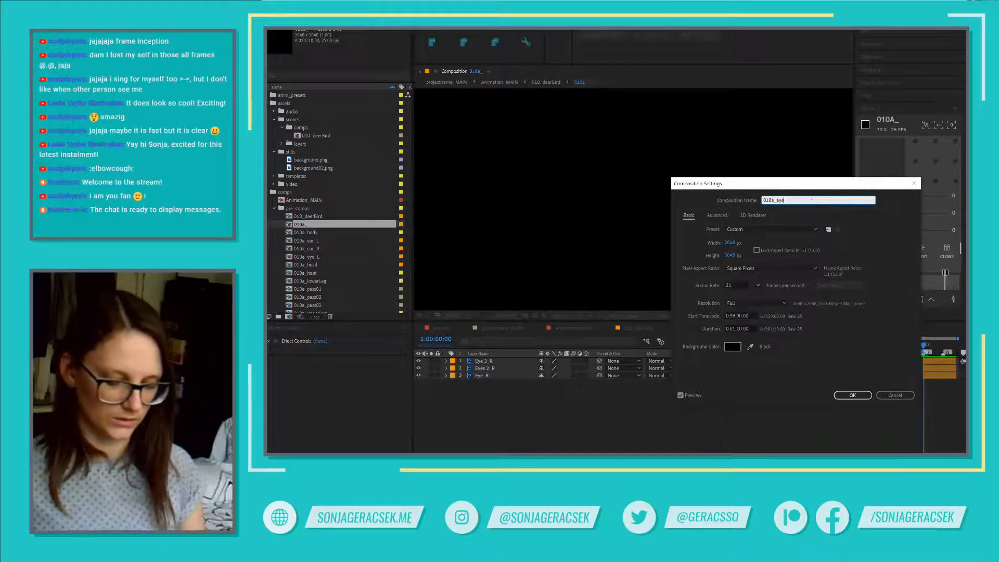
type("_")
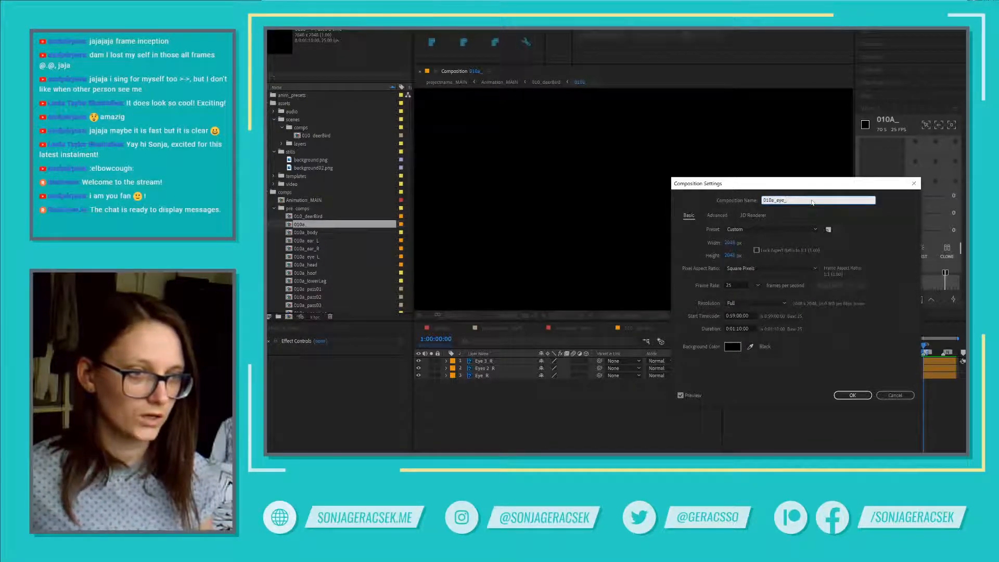
type("R")
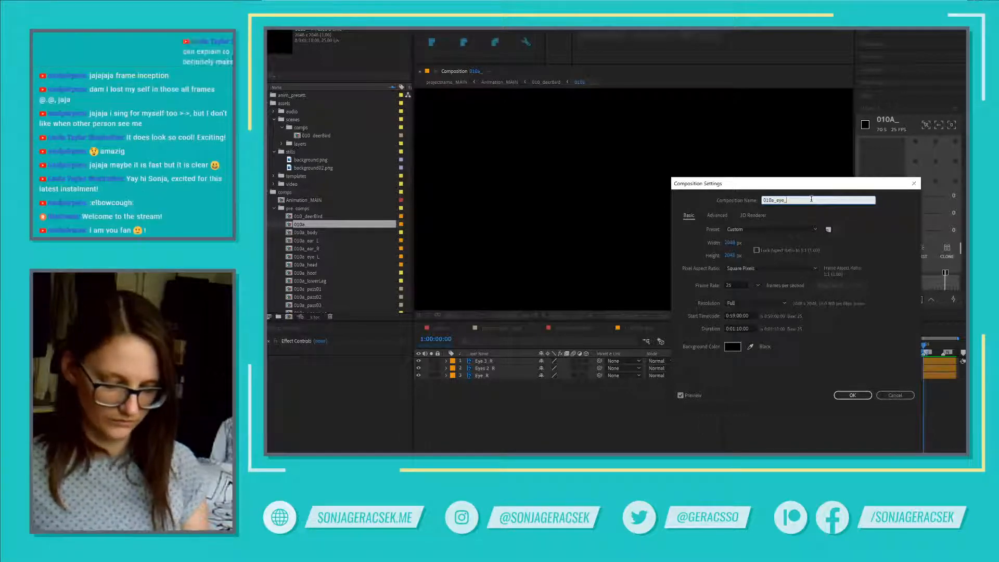
left_click(853, 396)
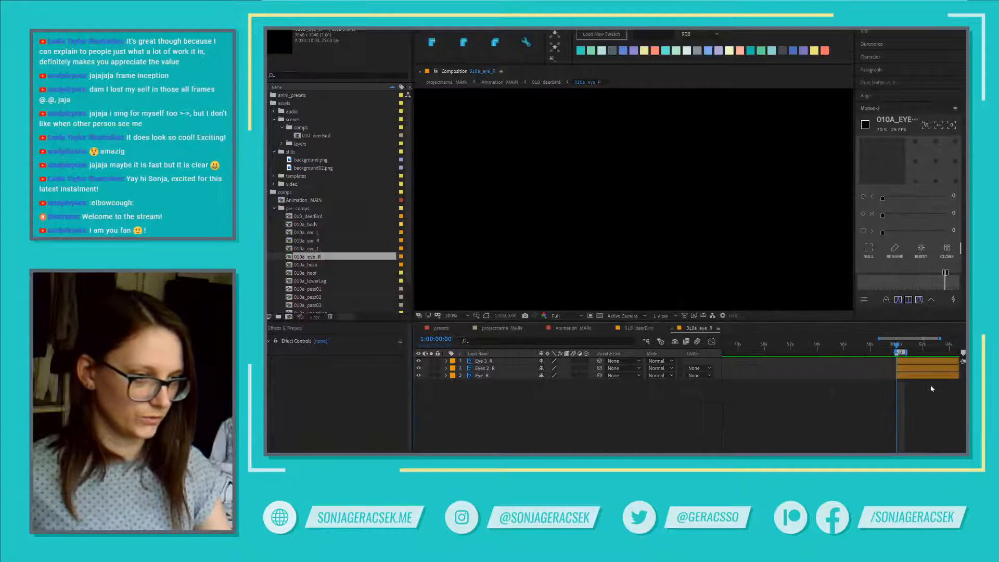
- Trim the end of the Eye_R layer to 1:00:00:05 in 010a_eye_R
scroll(944, 384, "down", 2)
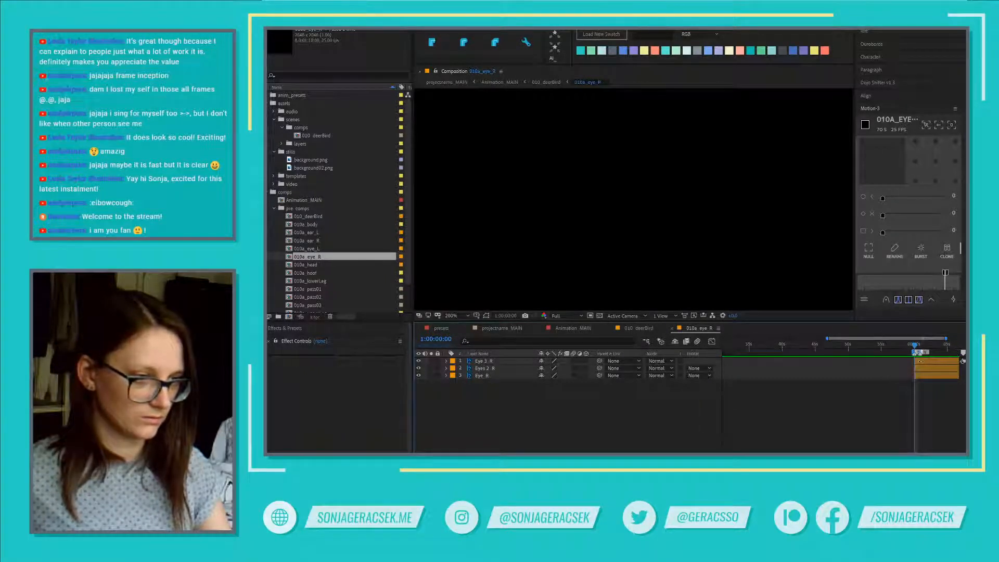
scroll(921, 367, "up", 3)
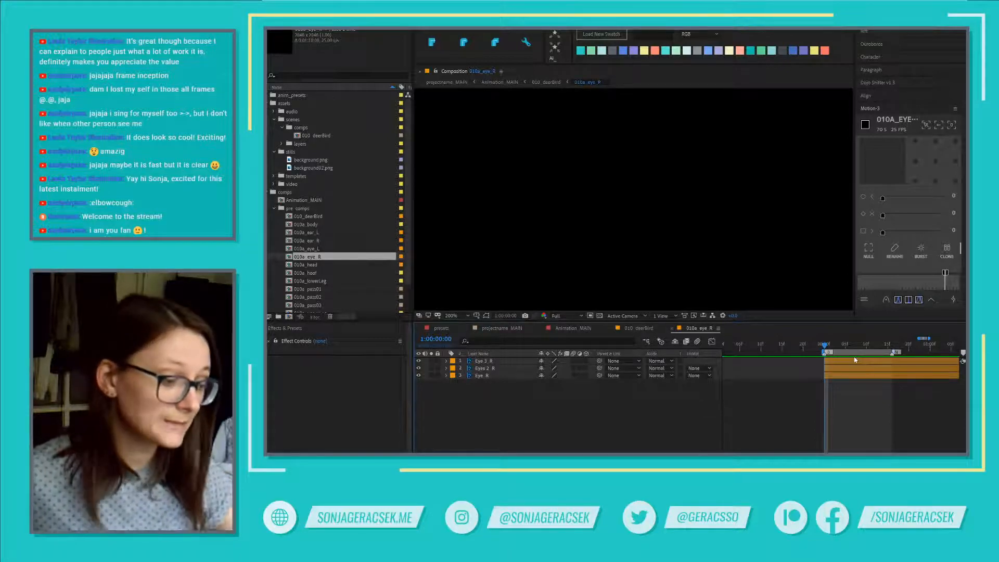
scroll(885, 409, "up", 2, "alt")
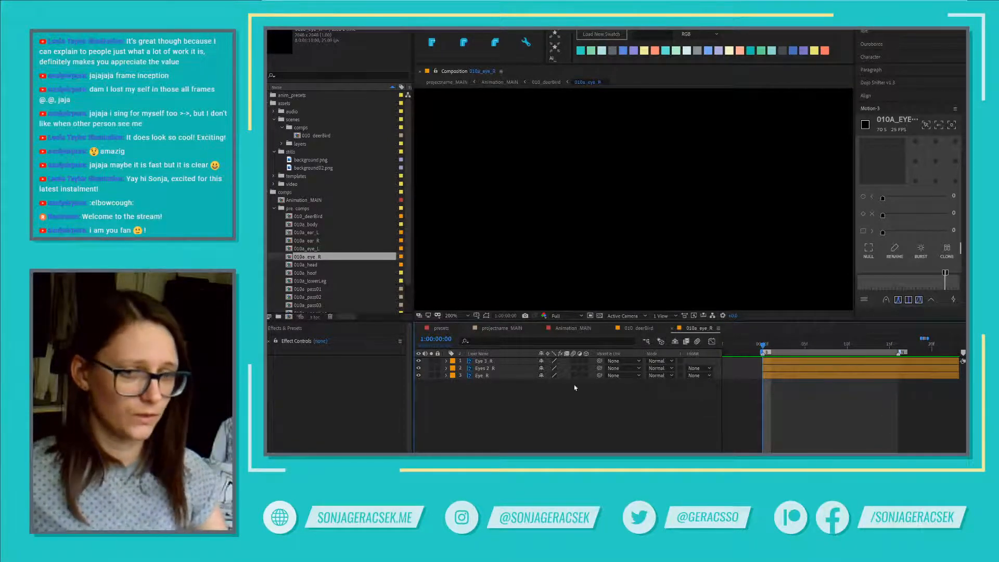
left_click(479, 376)
left_click(440, 339)
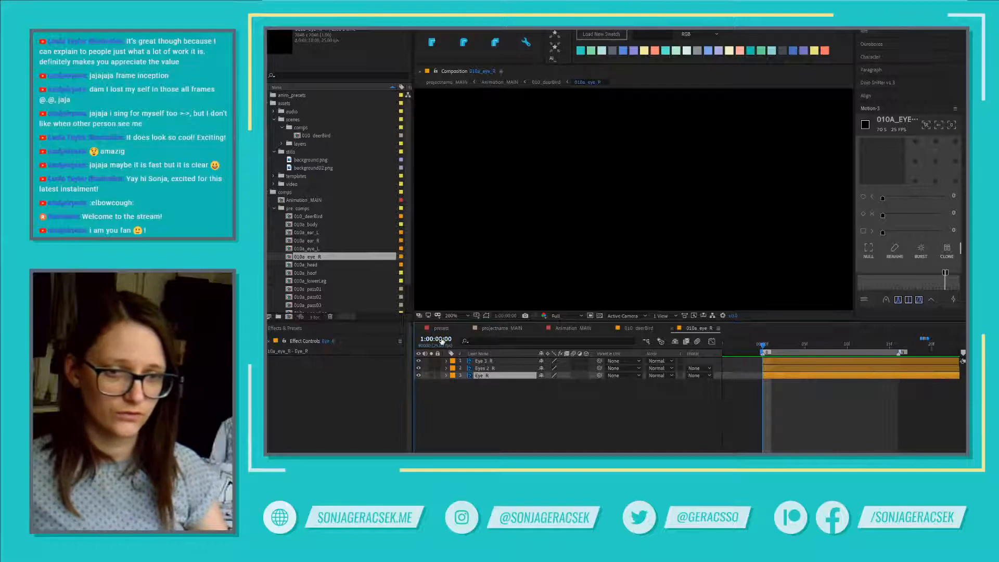
type("5")
key("Return")
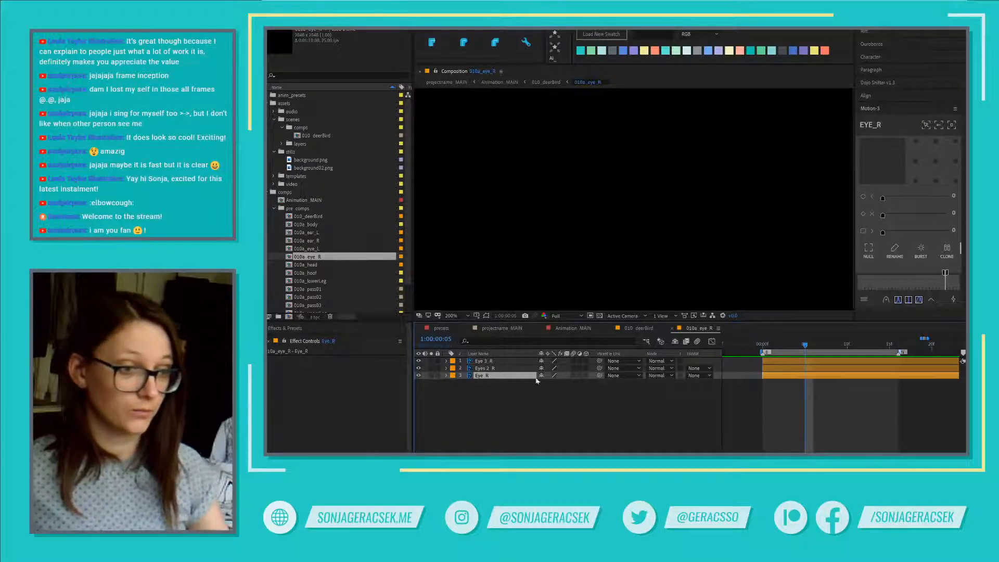
key("alt+bracketright")
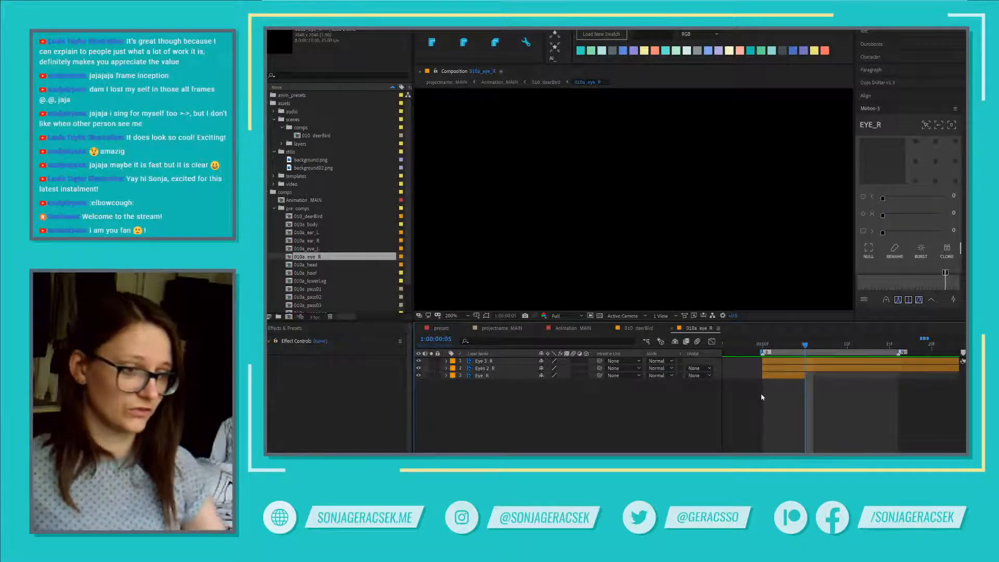
- Trim the Eyes 2_R layer so it runs from 1:00:00:05 to 1:00:00:10
left_click(810, 371)
key("alt+bracketleft")
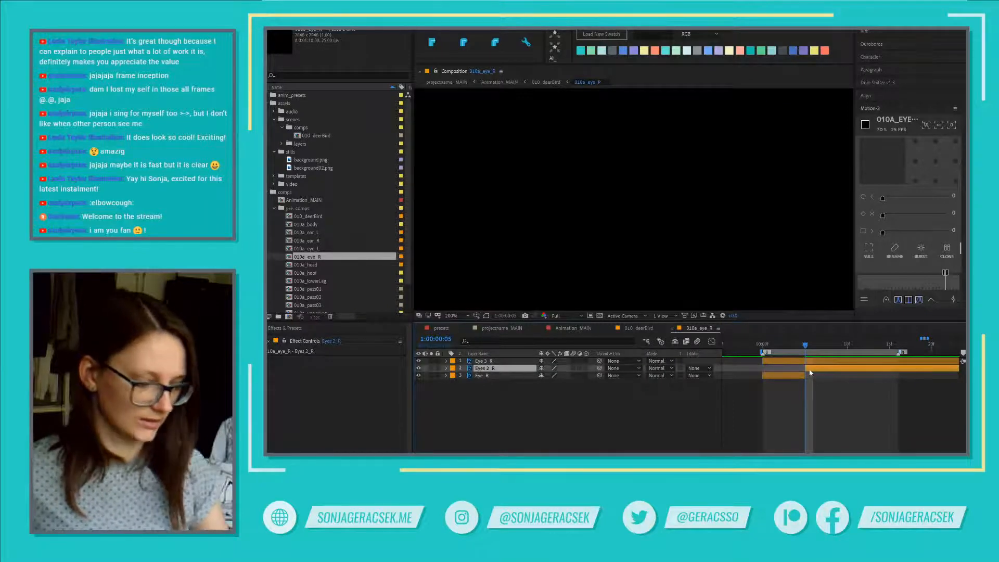
left_click(436, 340)
type("10")
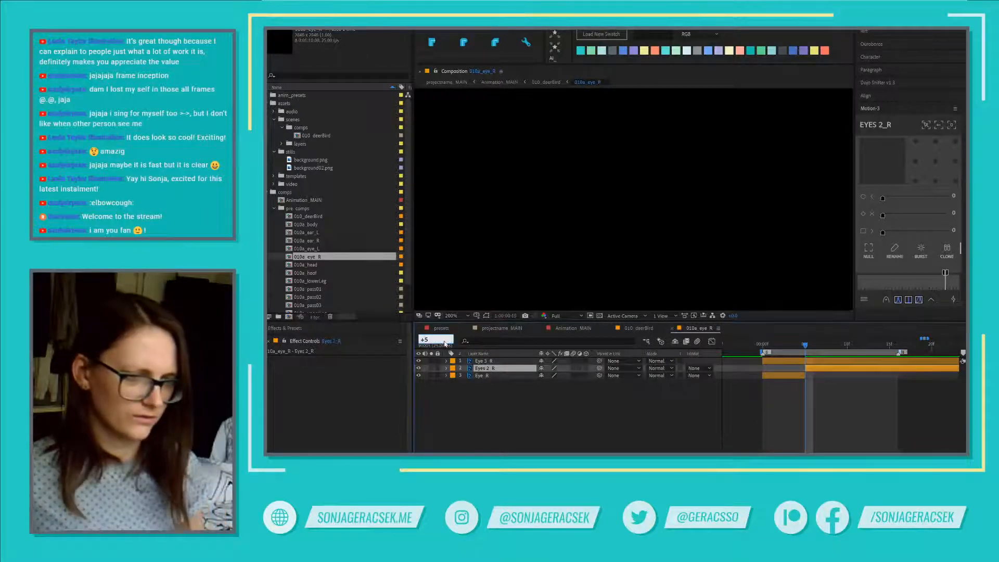
key("Return")
key("alt+bracketright")
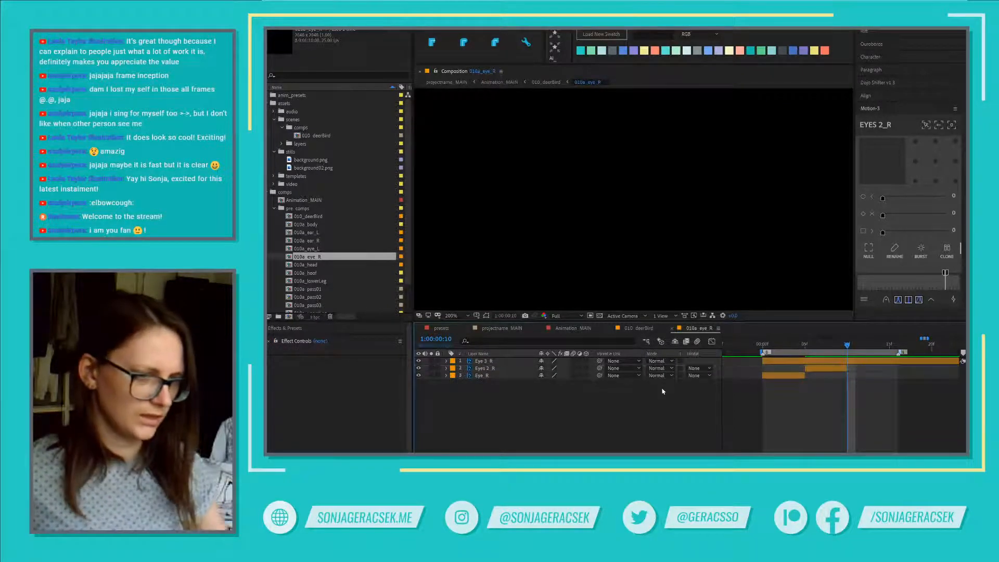
- Trim the Eye 3_R layer so it starts at 1:00:00:10 and ends at 1:00:00:15
left_click(848, 362)
key("alt+bracketleft")
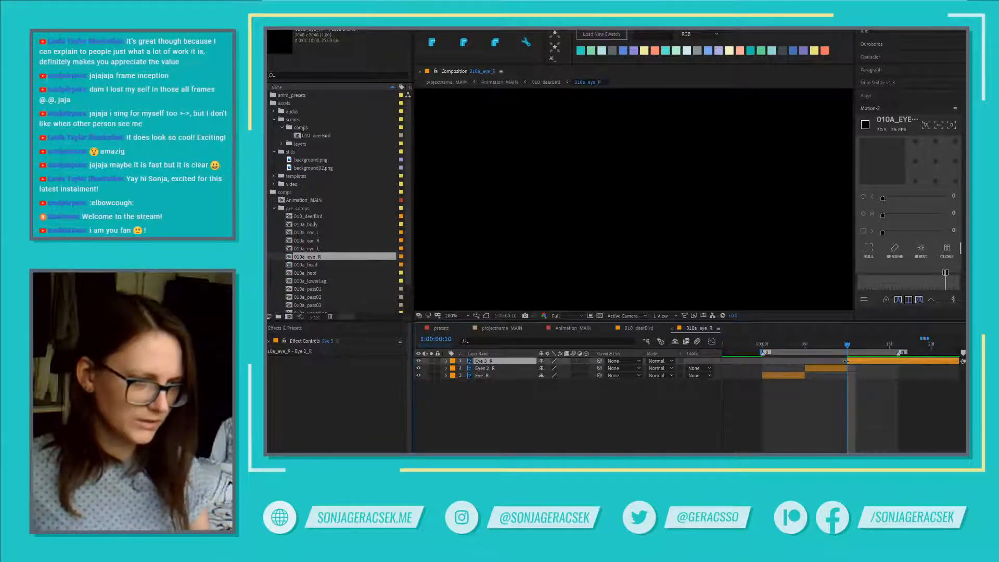
left_click(890, 348)
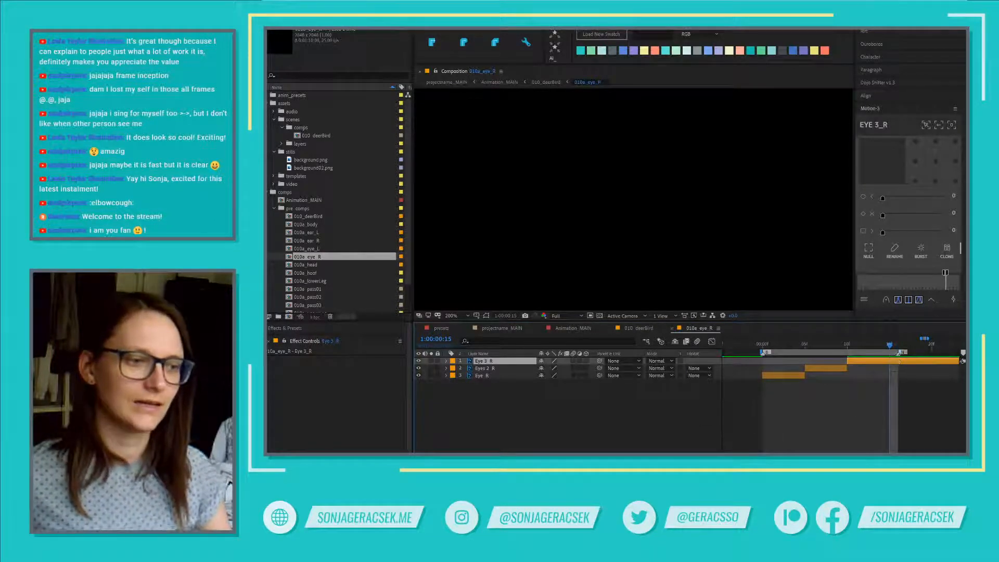
left_click_drag(900, 353, 891, 353)
scroll(902, 377, "up", 3)
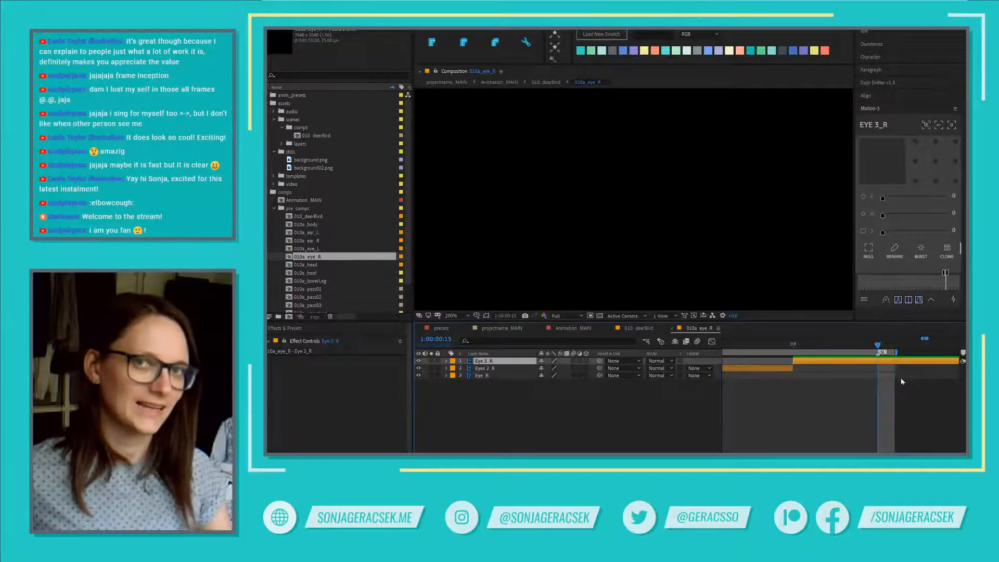
scroll(886, 406, "down", 3)
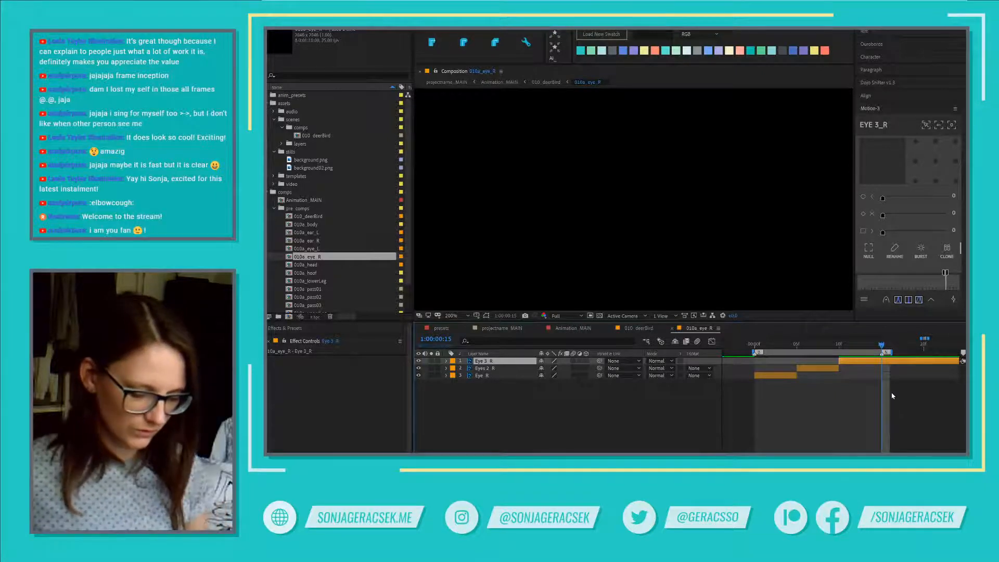
key("alt+]")
key("=")
key("=")
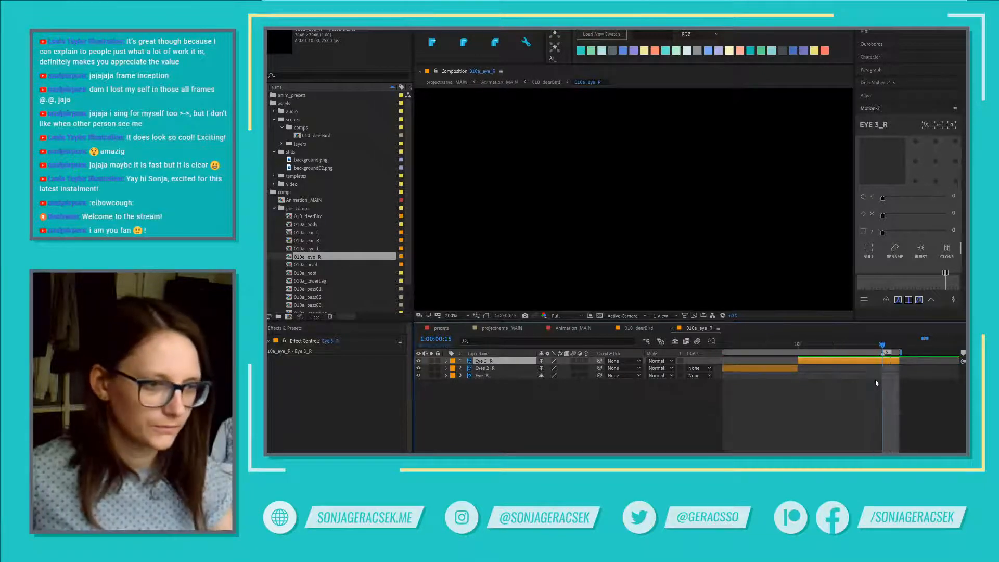
- Return to the 010_deerBird composition and move the 010a_eye_R layer directly beneath Eye_R 2
left_click_drag(873, 362, 851, 364)
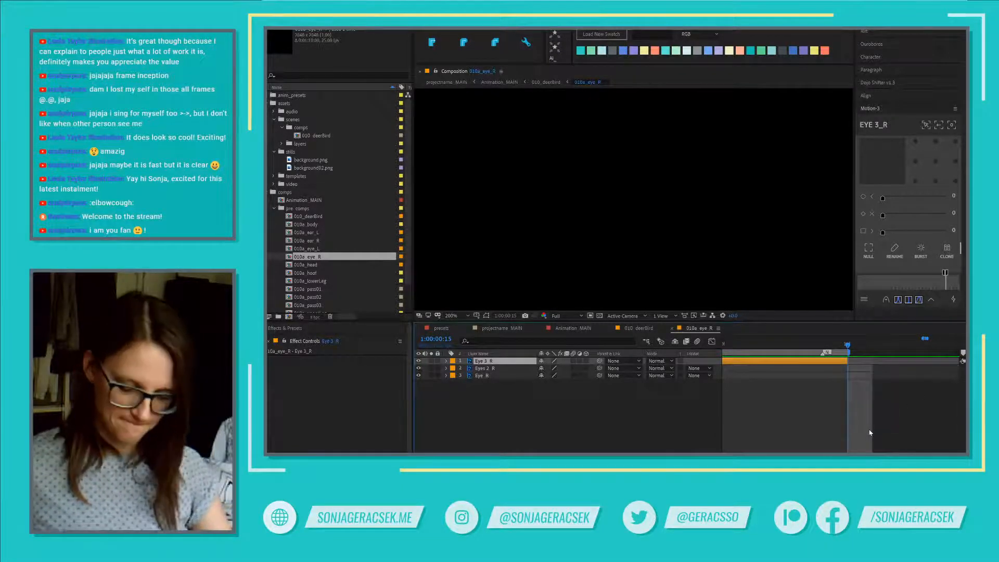
left_click(674, 329)
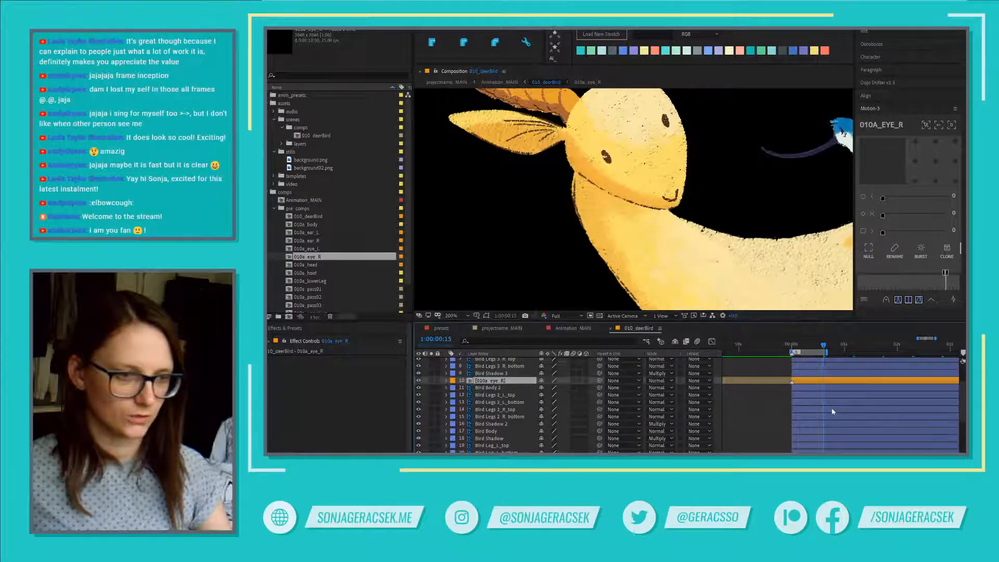
scroll(831, 410, "down", 3)
left_click(822, 348)
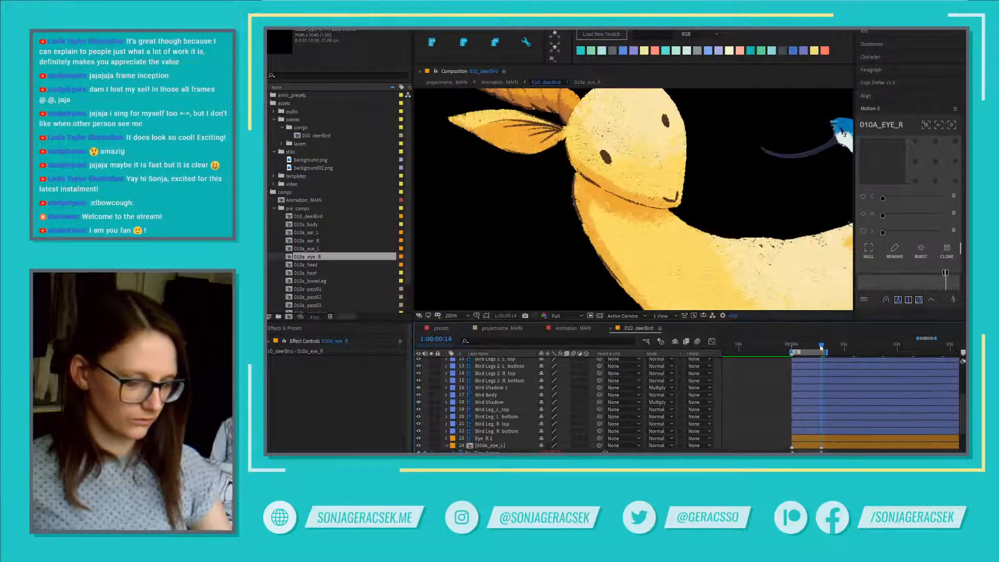
scroll(820, 417, "up", 1)
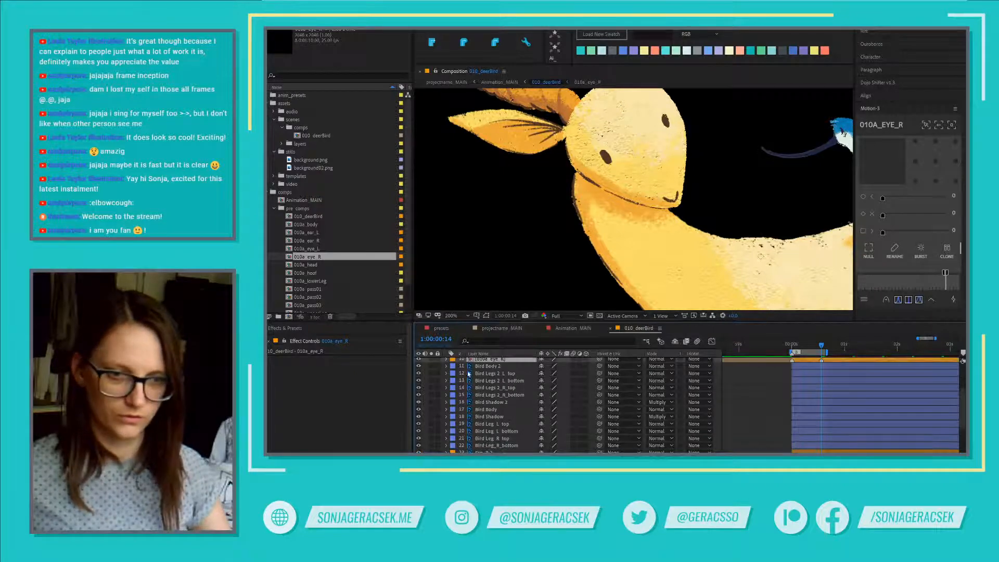
left_click_drag(498, 361, 500, 451)
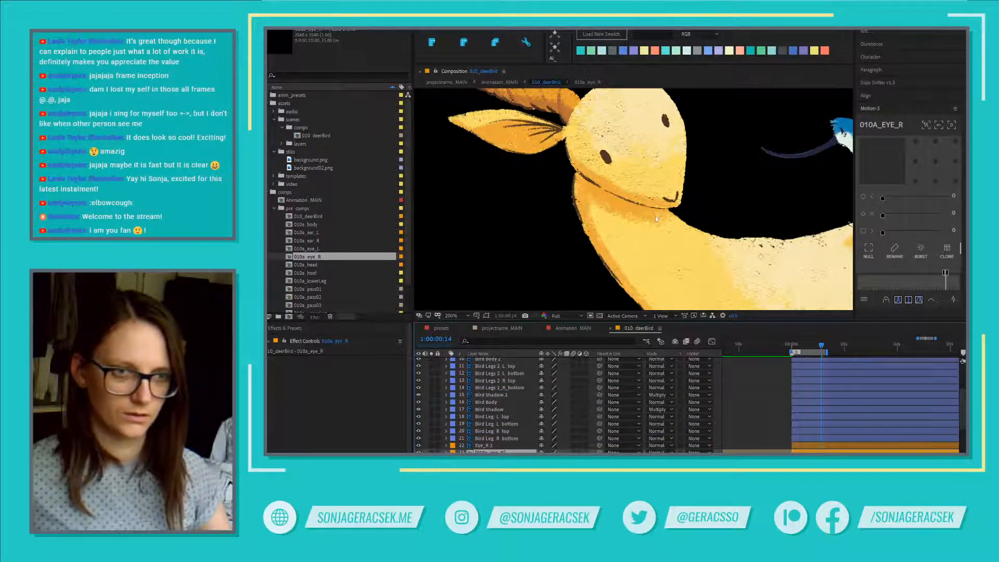
scroll(657, 219, "down", 1)
- Open the 010a_eye_R precomp and crop the composition to a small region of interest around the eye
left_click(659, 169)
left_click(630, 186)
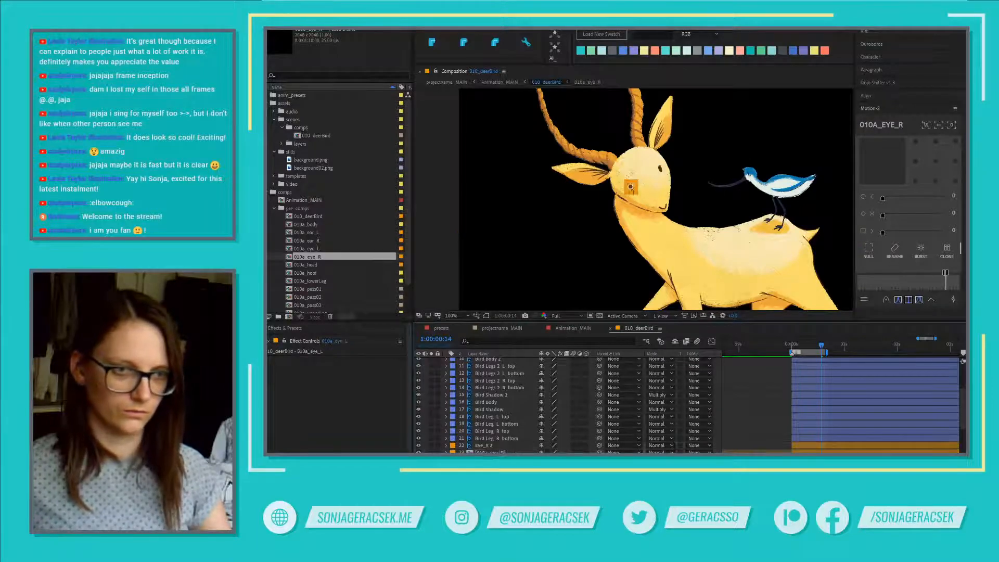
double_click(630, 186)
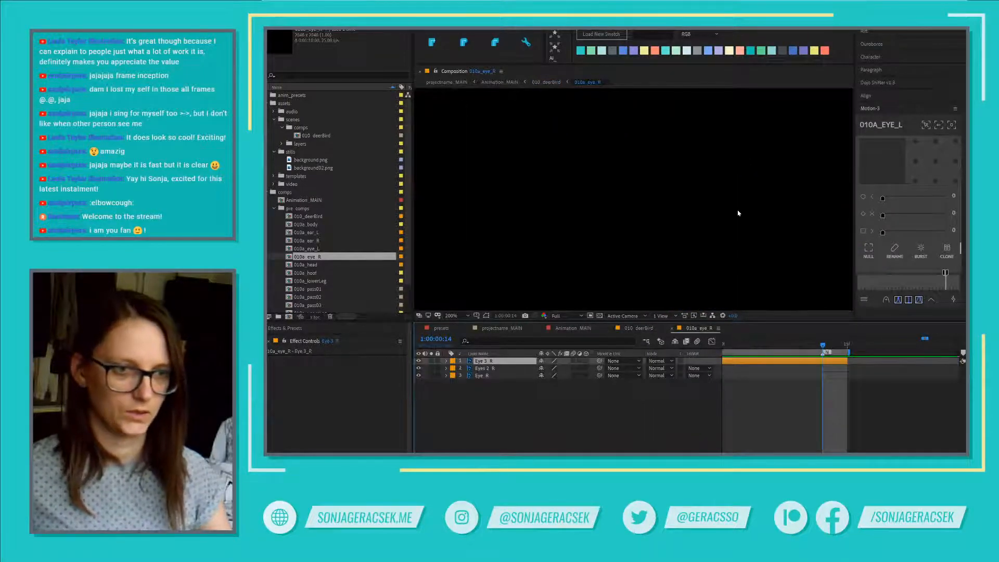
scroll(835, 417, "down", 3)
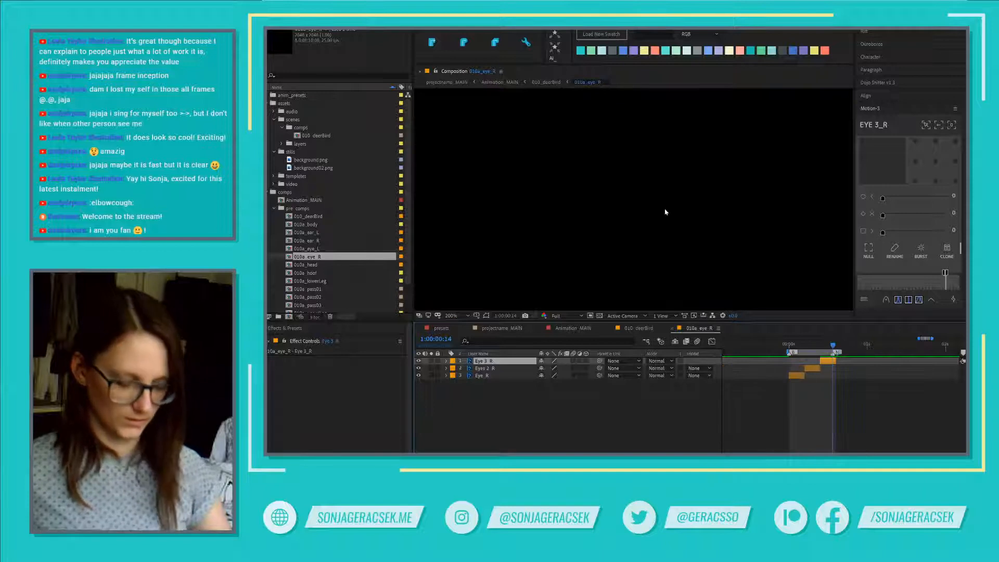
key("shift+/")
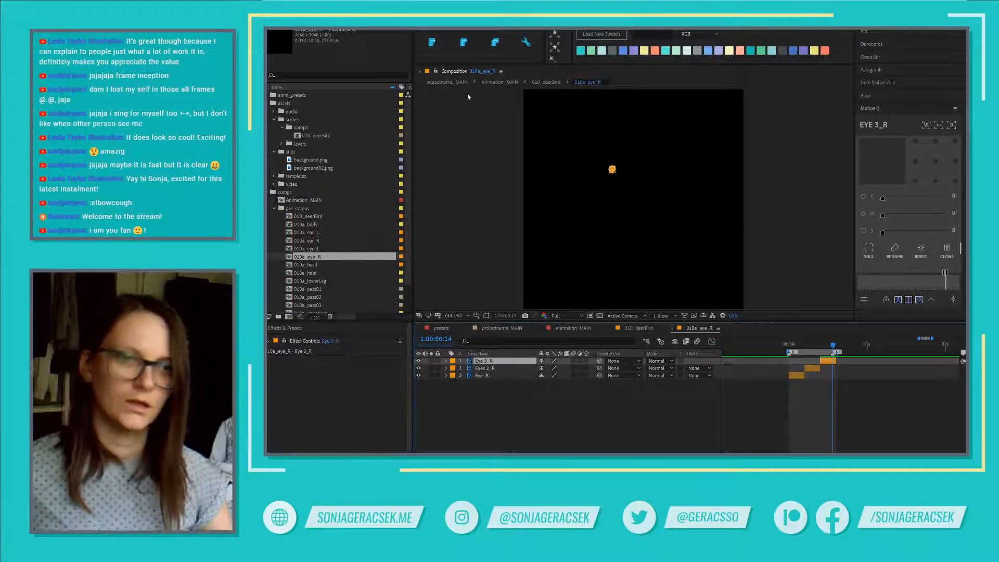
scroll(587, 137, "up", 4)
left_click_drag(749, 217, 690, 126)
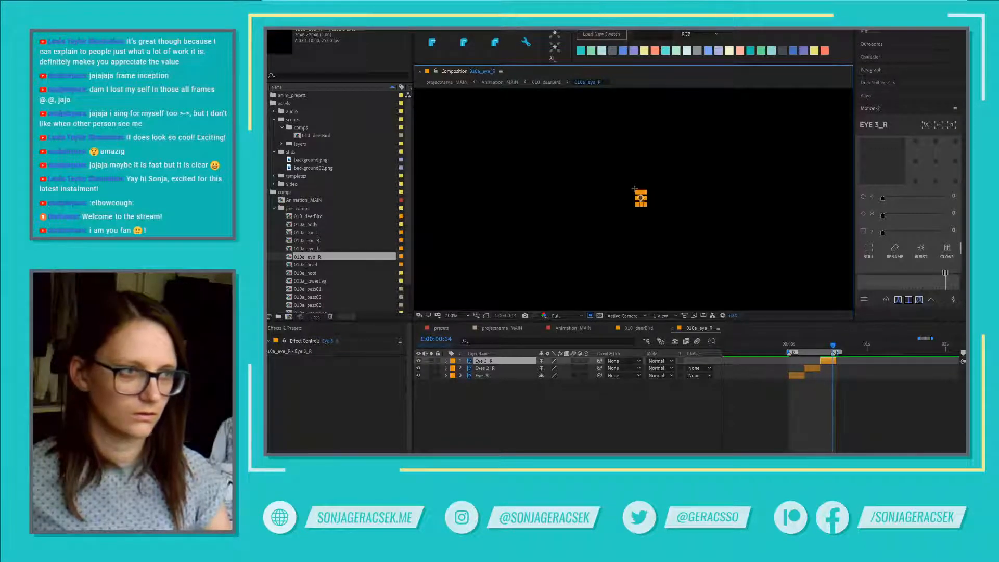
left_click(636, 190)
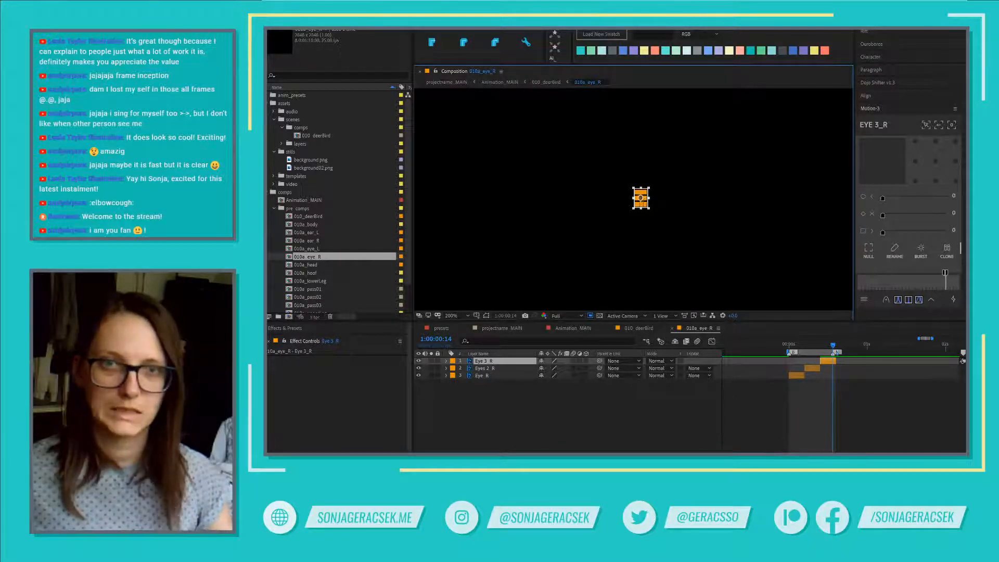
left_click(298, 29)
left_click(352, 38)
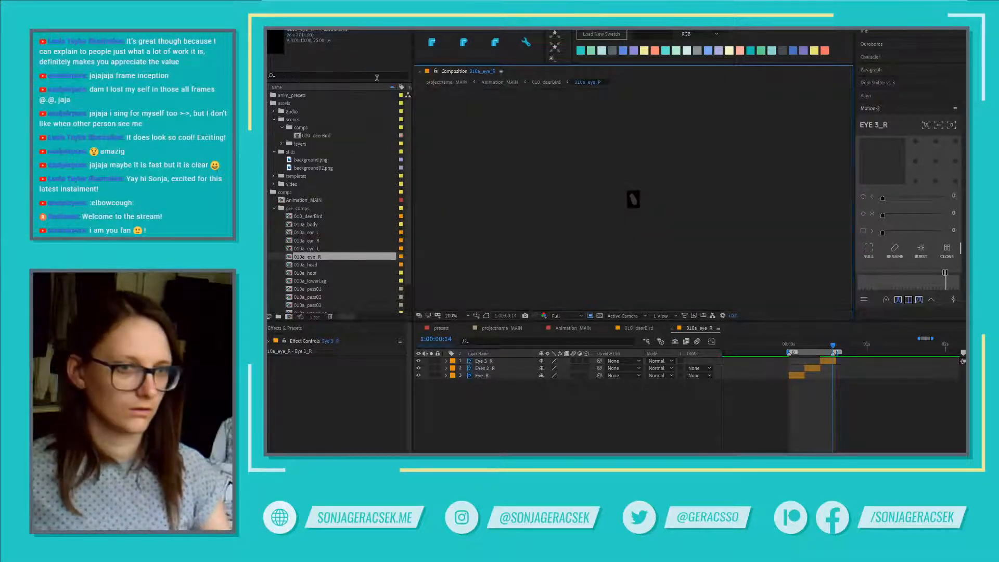
- Copy the position of the Eye_R 2 layer onto 010a_eye_R in 010_deerBird
left_click(638, 328)
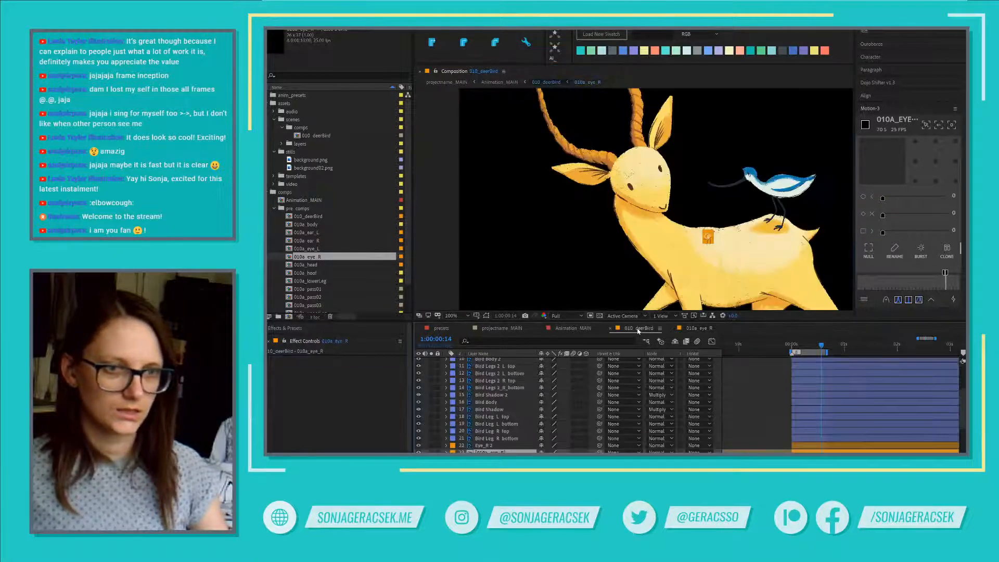
left_click(501, 447)
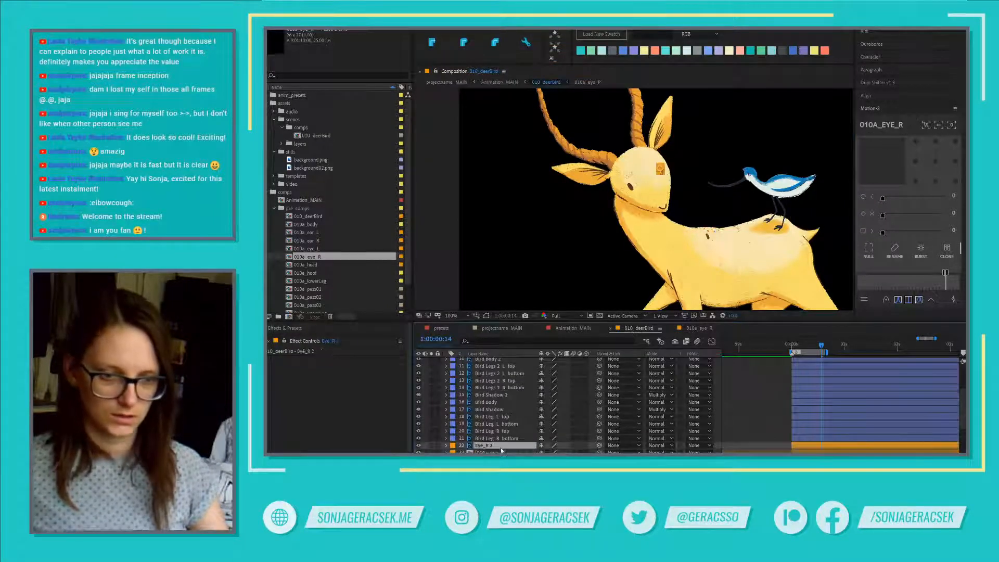
key("p")
left_click(484, 453)
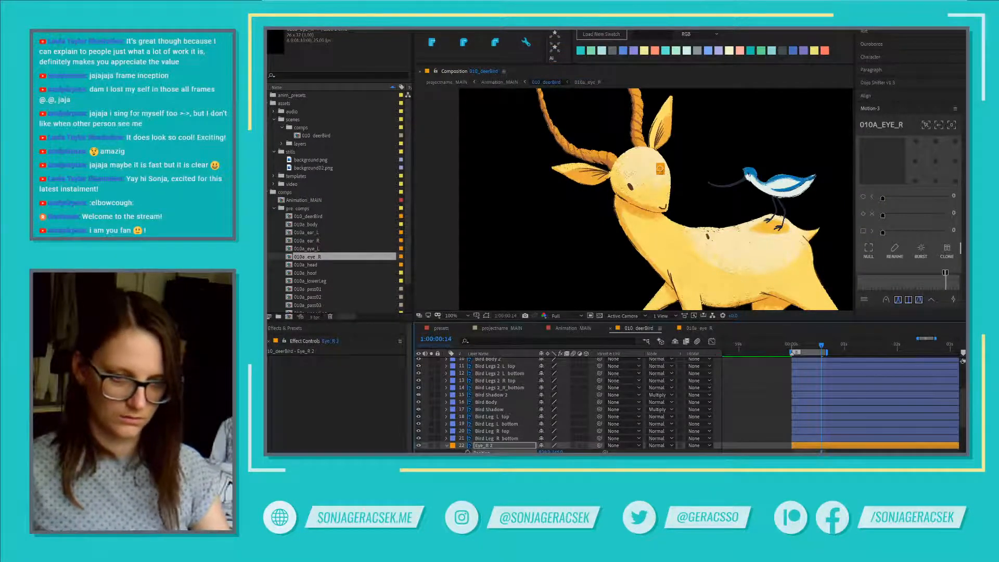
left_click(492, 459)
key("ctrl+v")
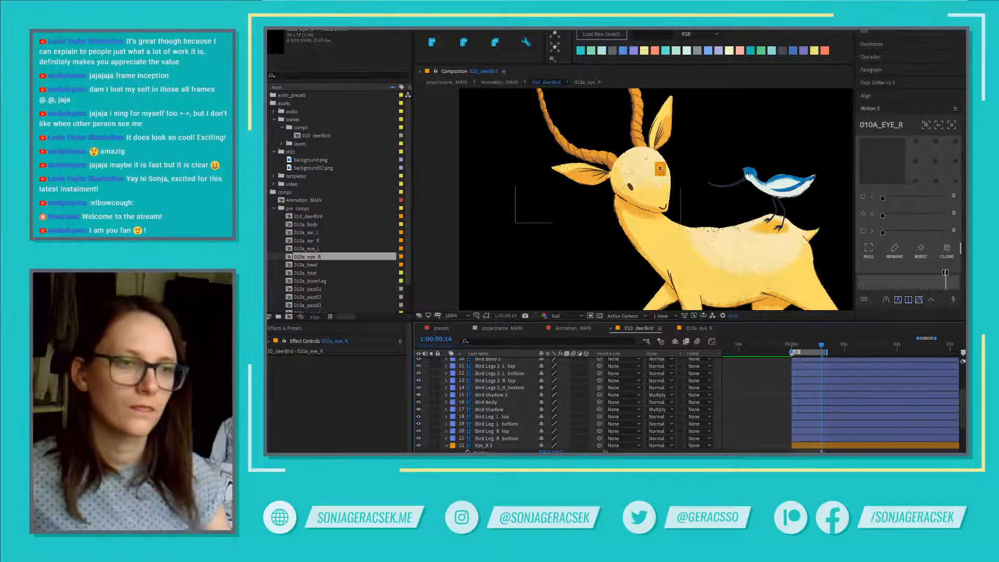
- Check the eye's alignment at 1:00:00:10, delete the Eye_R 2 layer and parent 010a_eye_R to 010a_head
scroll(669, 148, "up", 4)
scroll(677, 149, "down", 2)
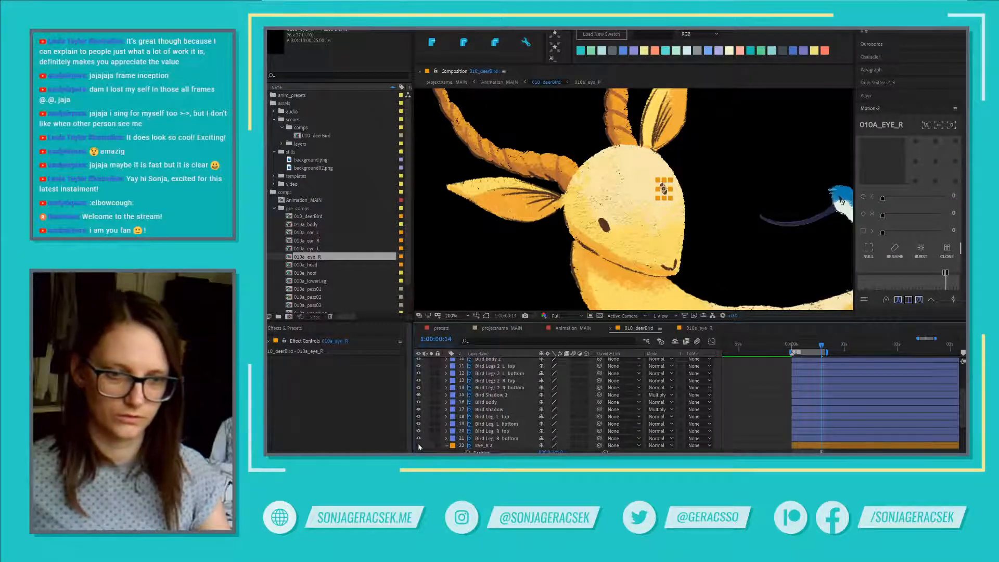
mouse_move(821, 349)
left_mouse_down()
mouse_move(800, 349)
mouse_move(813, 349)
left_mouse_up()
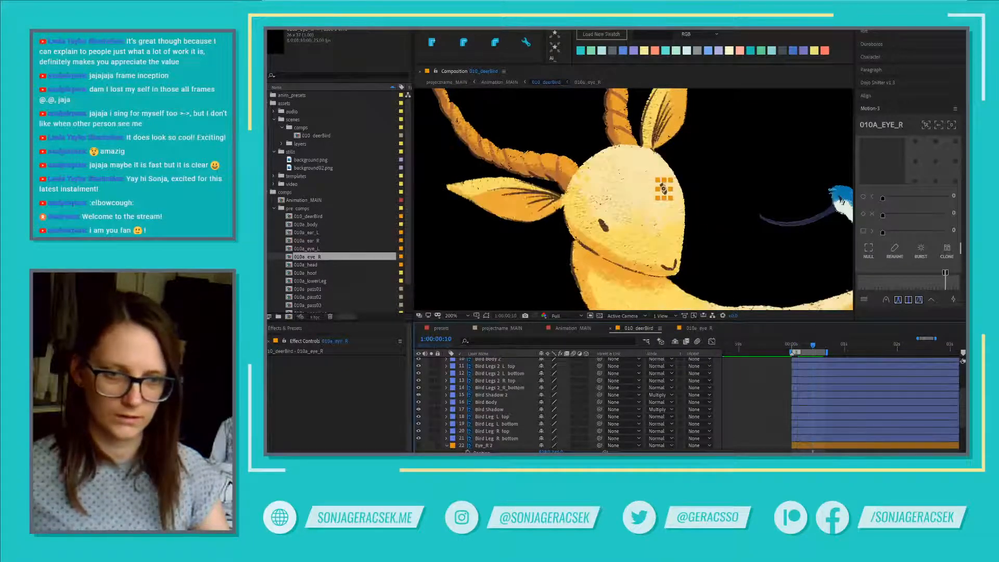
left_click(487, 446)
key("Delete")
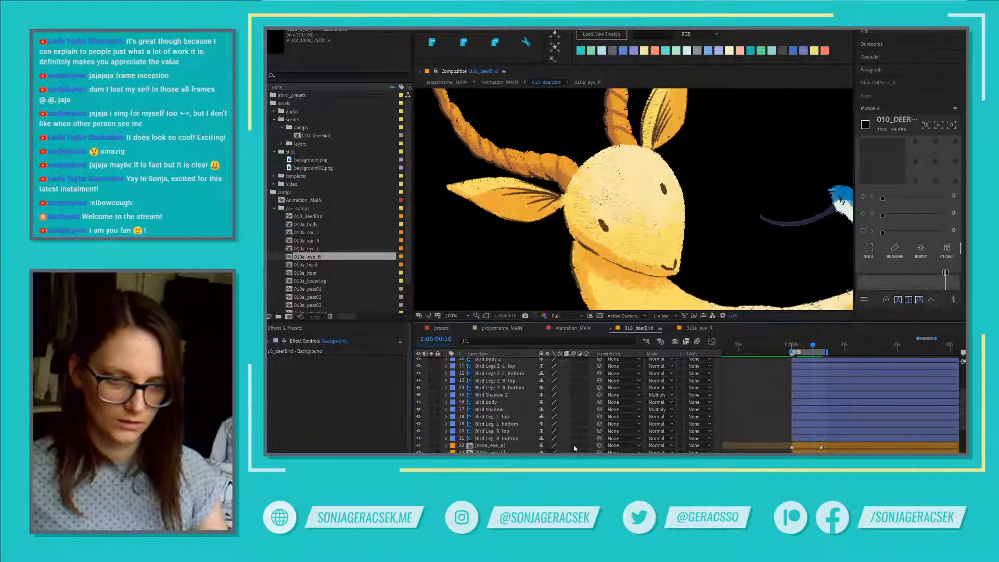
left_click_drag(599, 446, 762, 193)
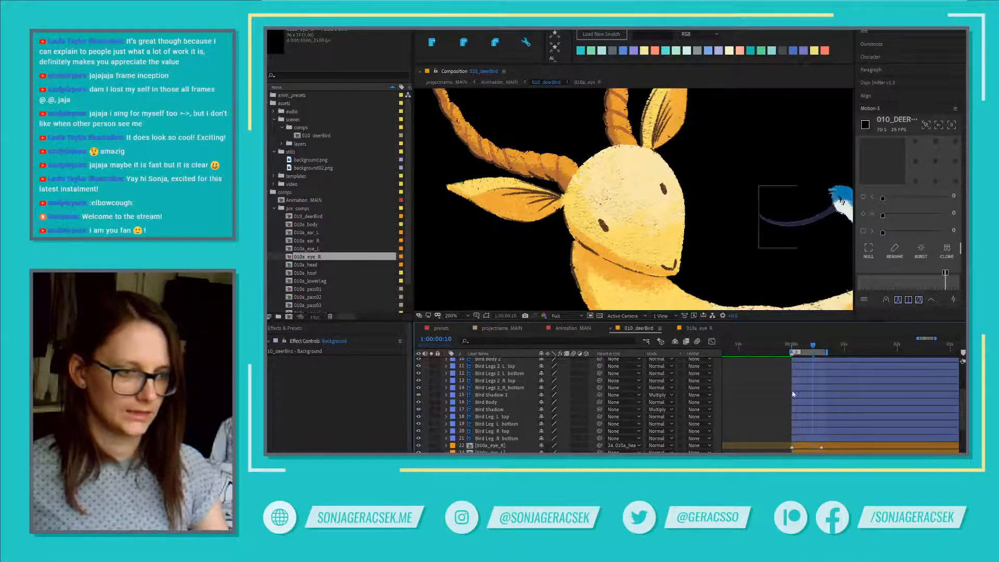
- Trim the start of the 010a_eye_R layer to 1:00:00:00 and reveal its Time Remap keyframes
left_click(814, 451)
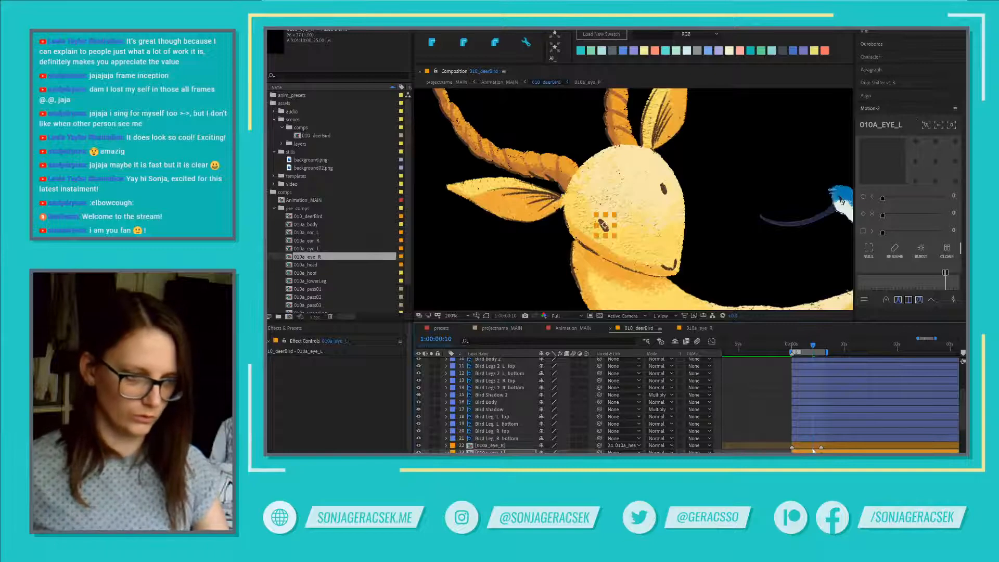
left_click(813, 447)
key("Home")
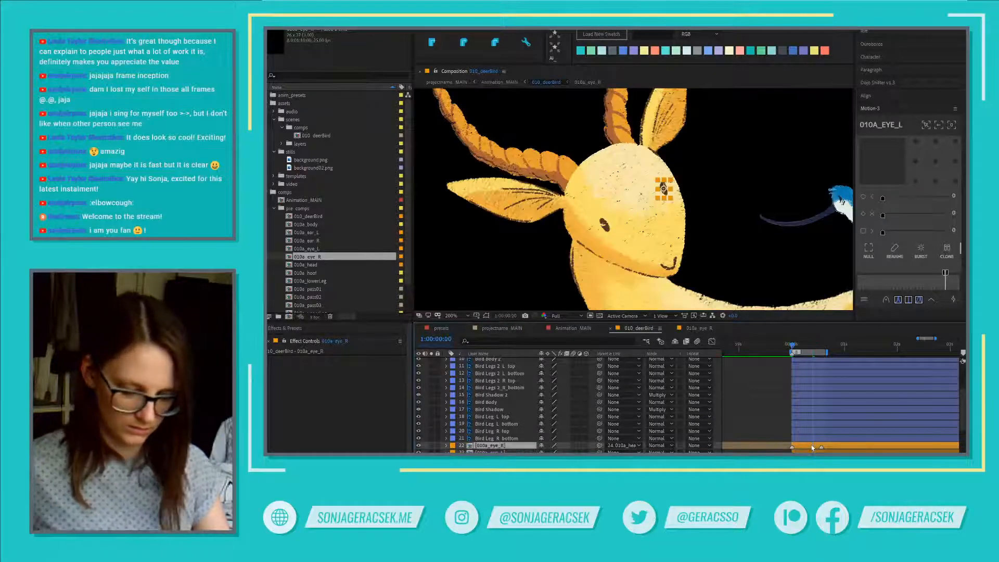
key("ctrl+alt+t")
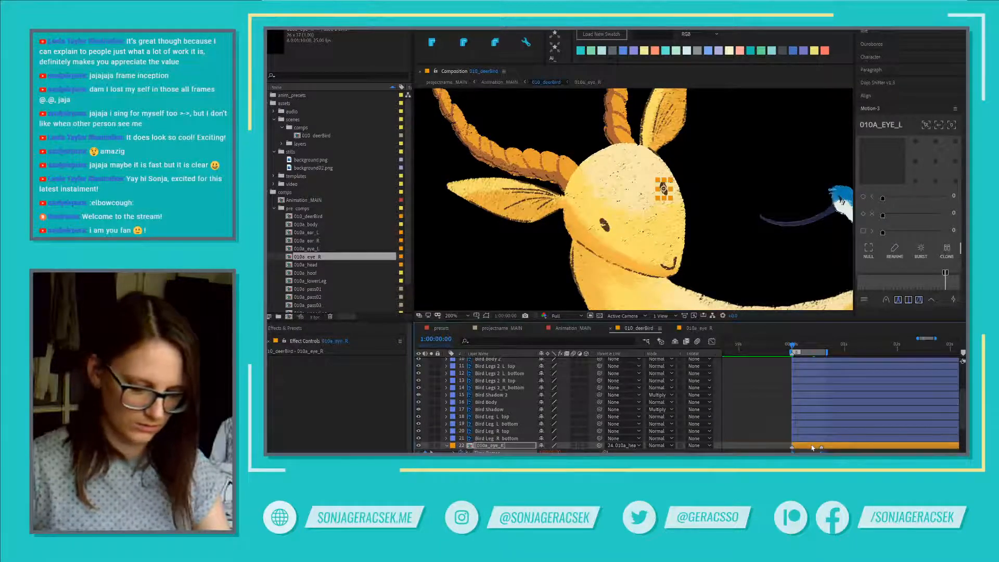
key("u")
key("u")
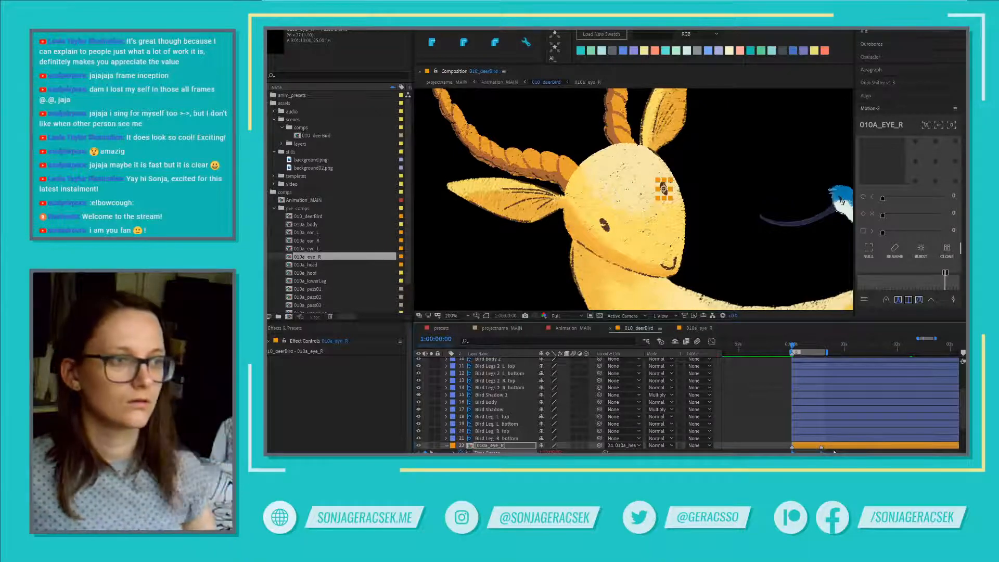
- Delete the 010a_pass01, 010a_pass02 and 010a_pass03 layers from 010_deerBird
scroll(497, 440, "up", 3)
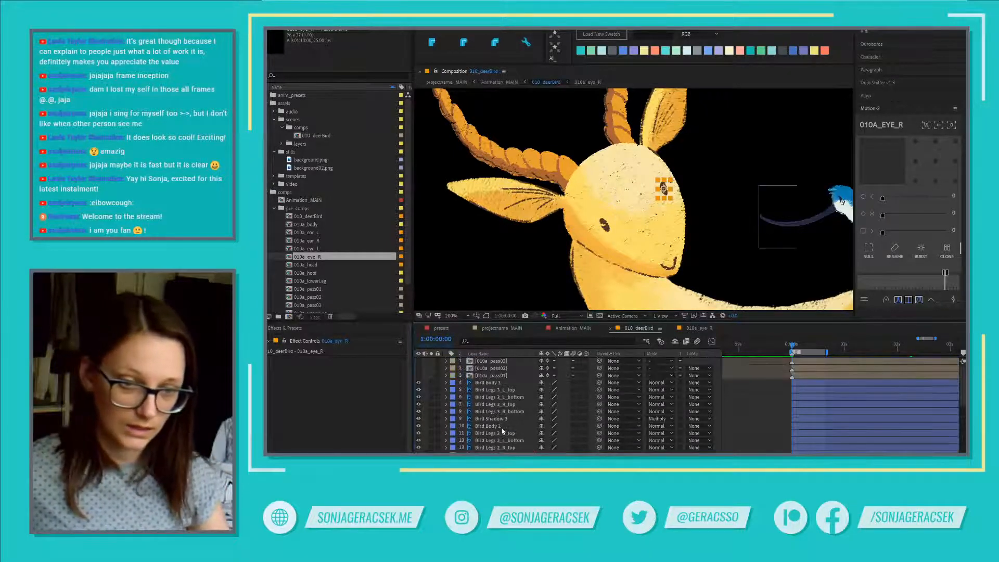
left_click(498, 384)
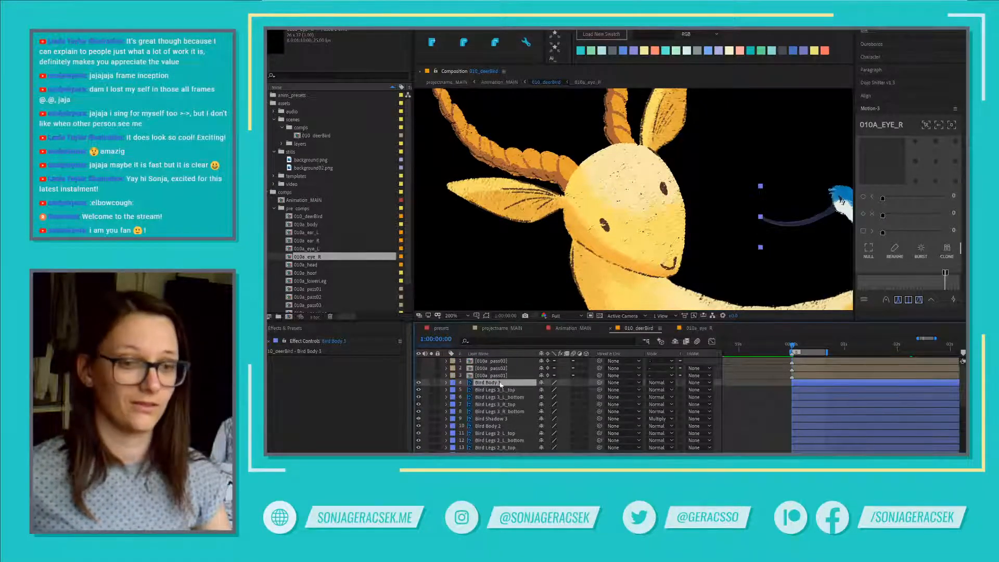
left_click(499, 375)
left_click(503, 362, "shift")
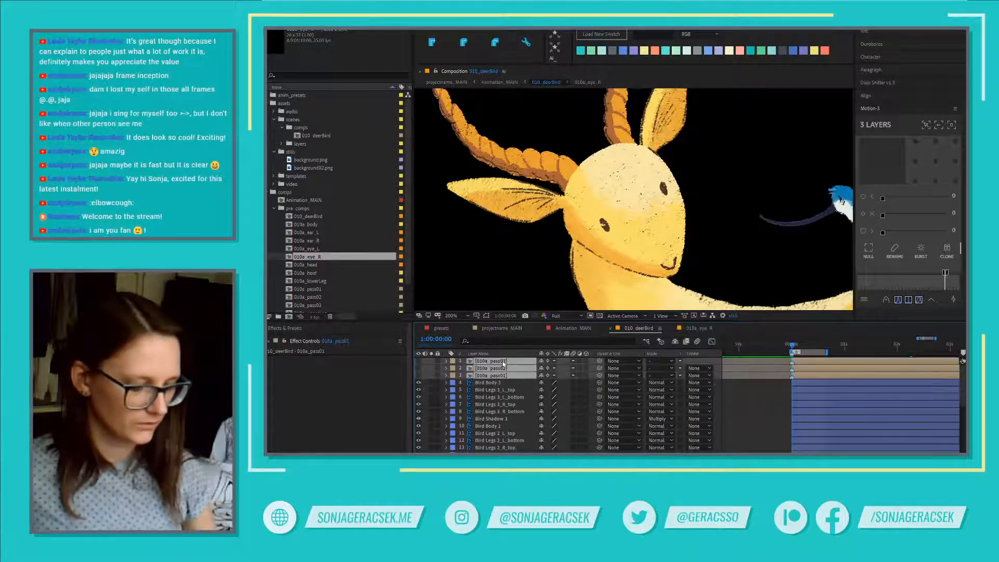
key("Delete")
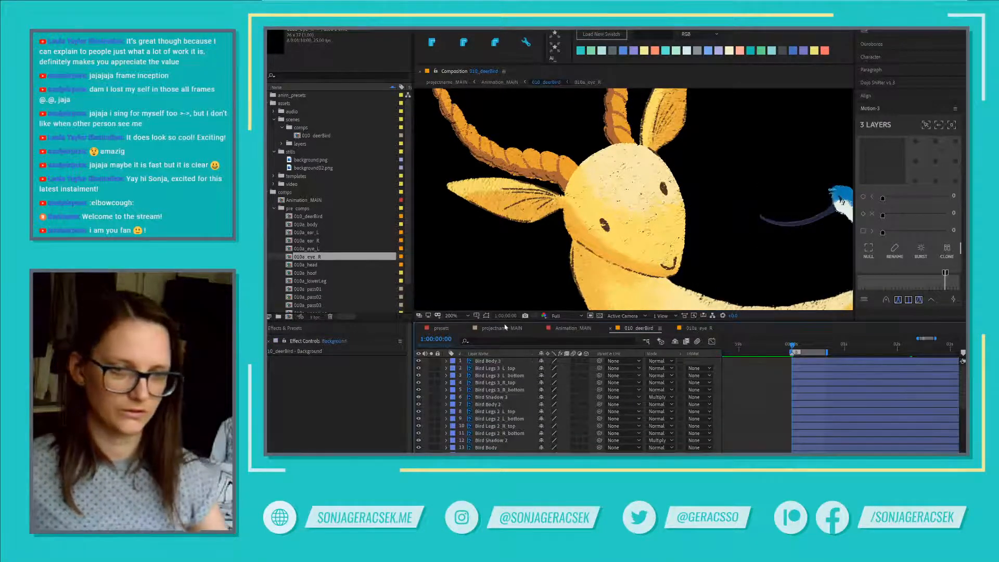
- Delete the 010a_pass01, 010a_pass02 and 010a_pass03 compositions from the project
scroll(333, 238, "down", 2)
left_click(315, 257)
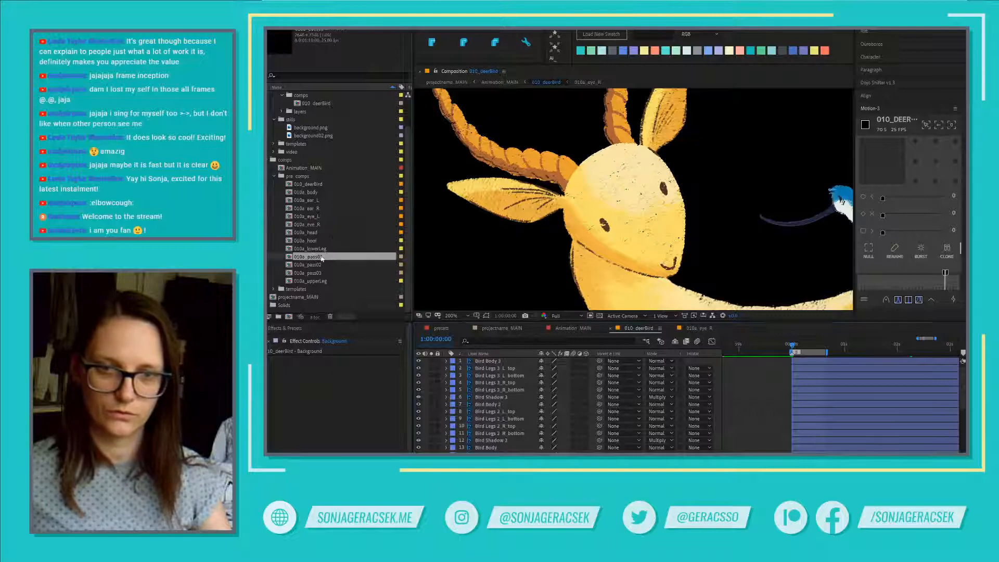
left_click(321, 274, "shift")
key("Delete")
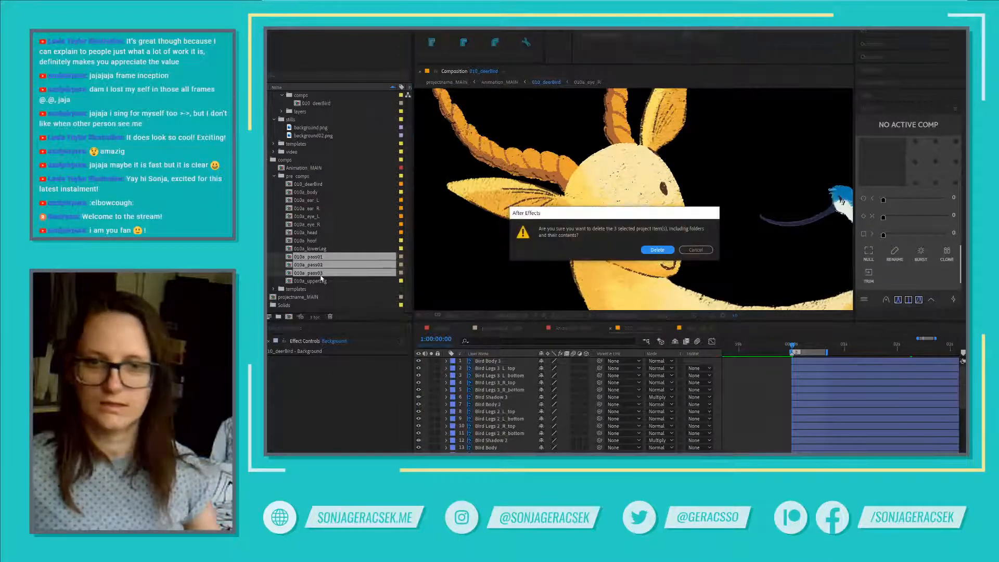
left_click(657, 250)
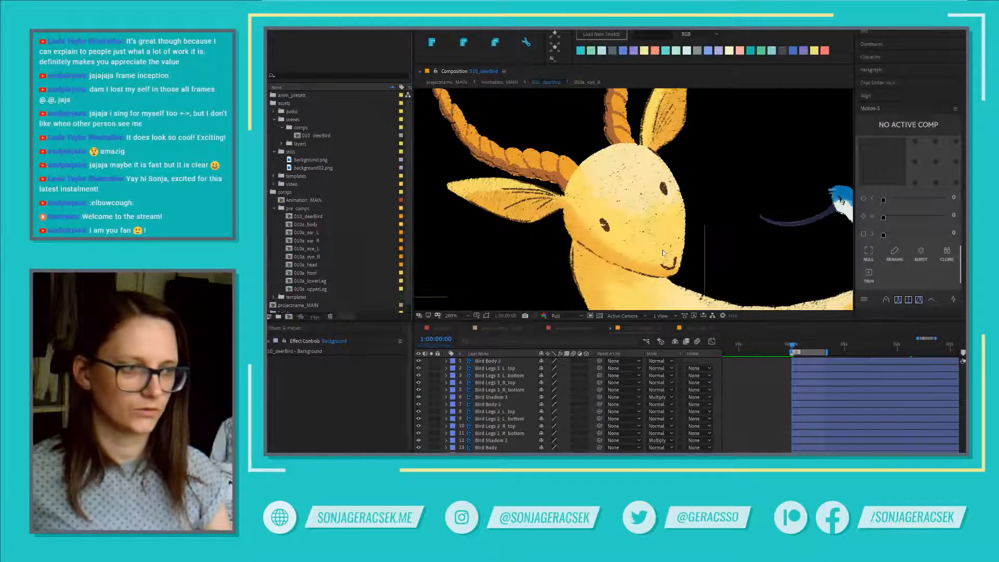
- Collapse the stills, scenes and assets folders in the project
left_click(274, 151)
left_click(275, 119)
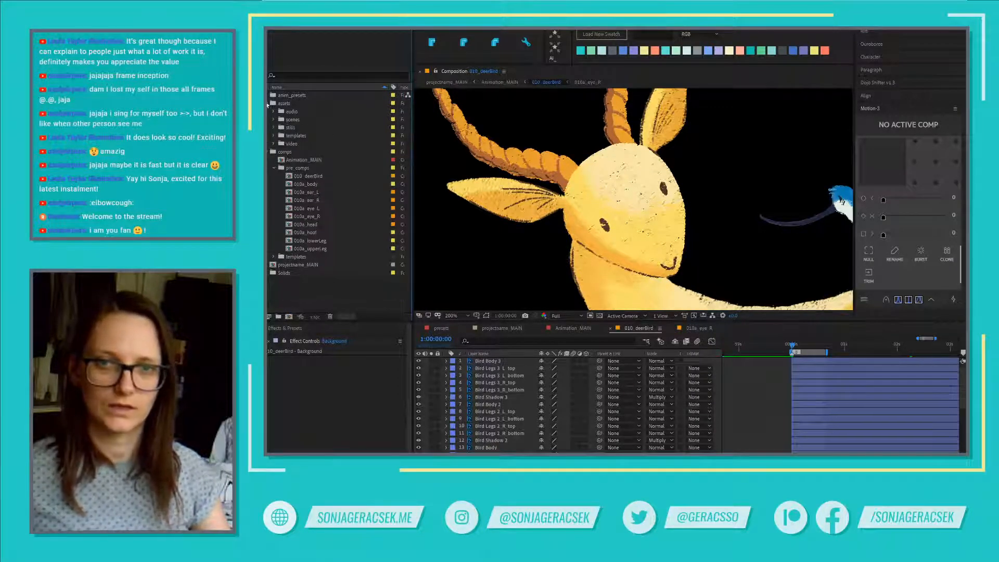
left_click(268, 103)
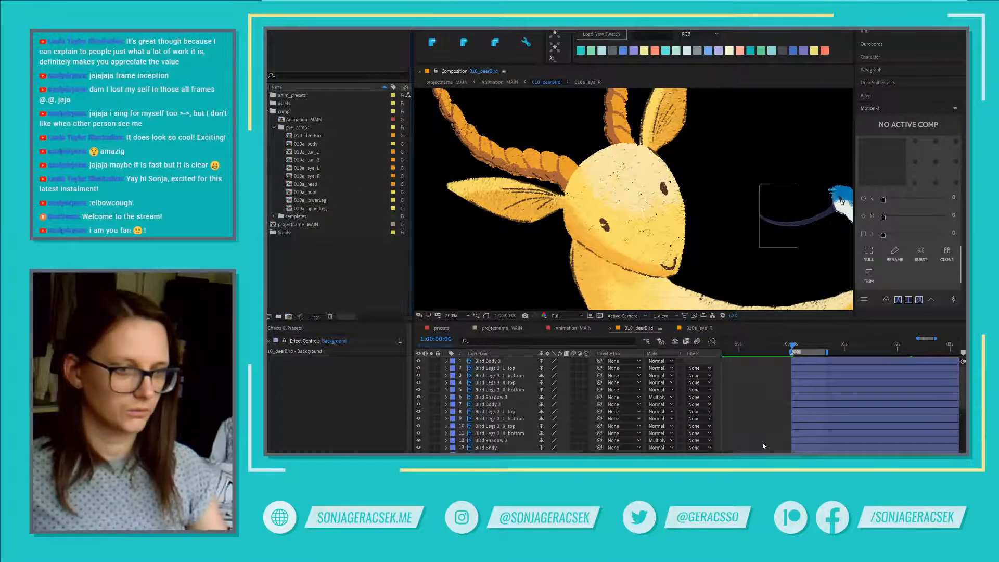
- Examine the deer's head, body and leg layers in 010_deerBird and preview the composition's animation
left_click(692, 228)
key("shift+slash")
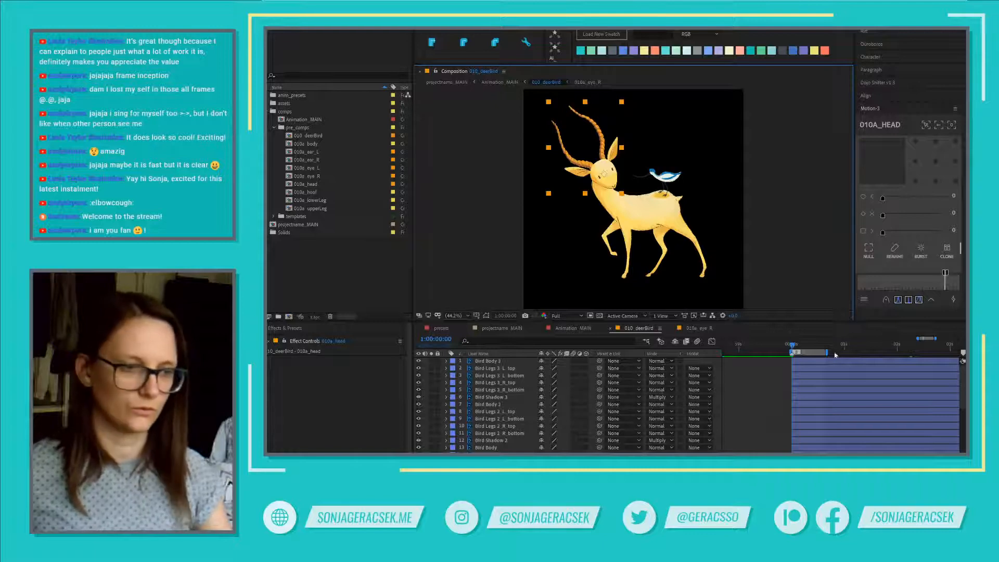
scroll(509, 410, "down", 5)
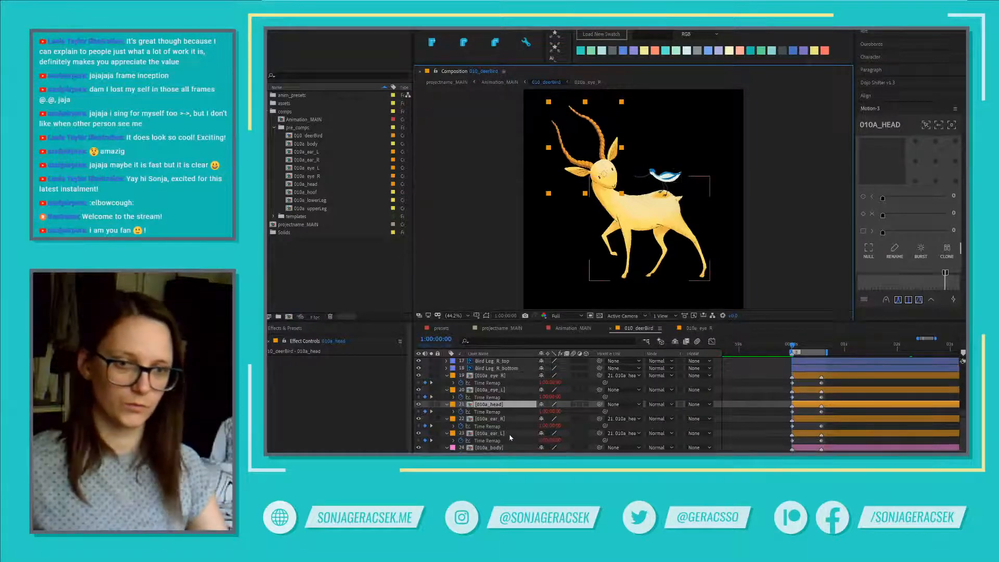
scroll(498, 368, "up", 4)
scroll(505, 377, "up", 1)
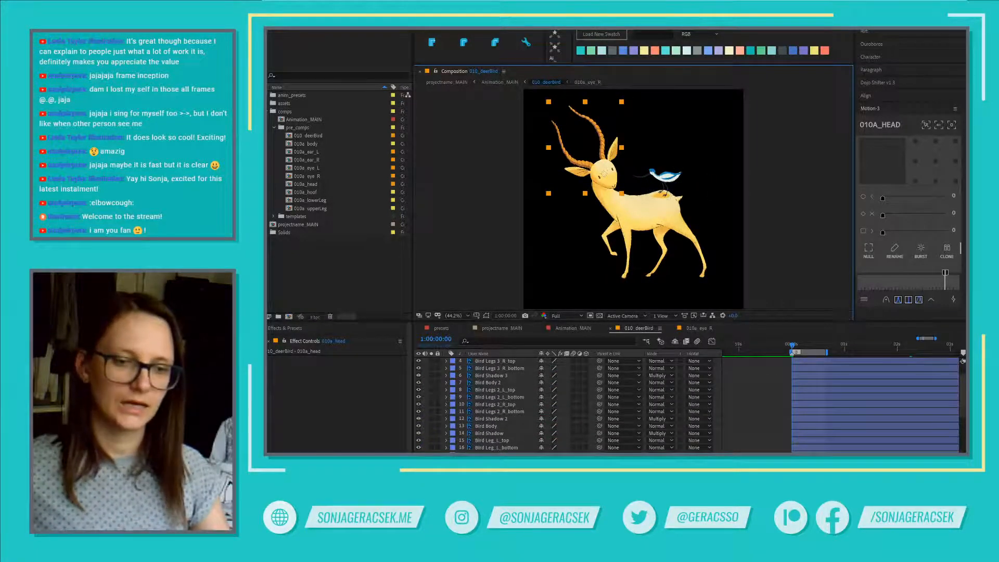
scroll(495, 447, "down", 6)
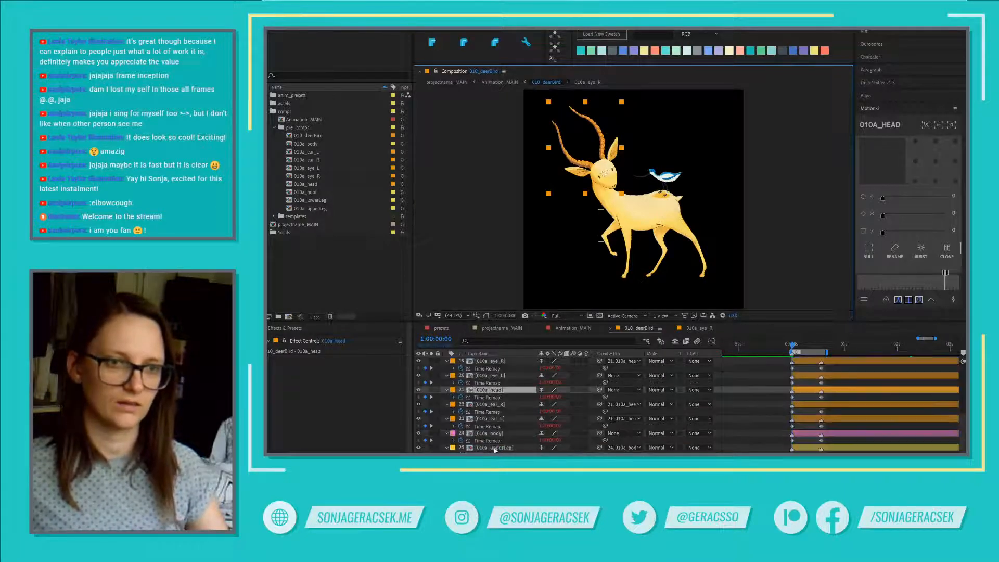
scroll(495, 450, "down", 1)
left_click(496, 439)
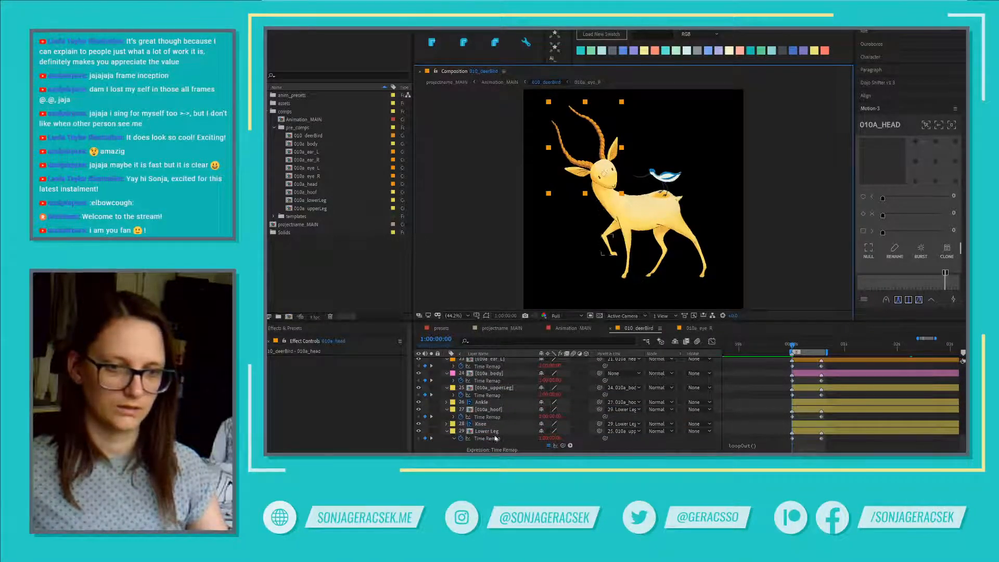
left_click(495, 431)
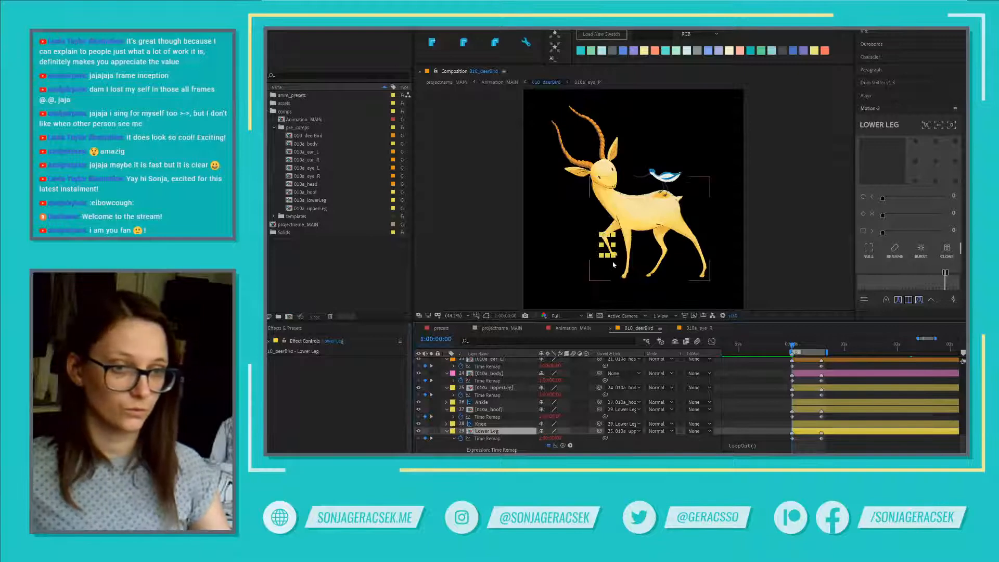
scroll(616, 260, "up", 1)
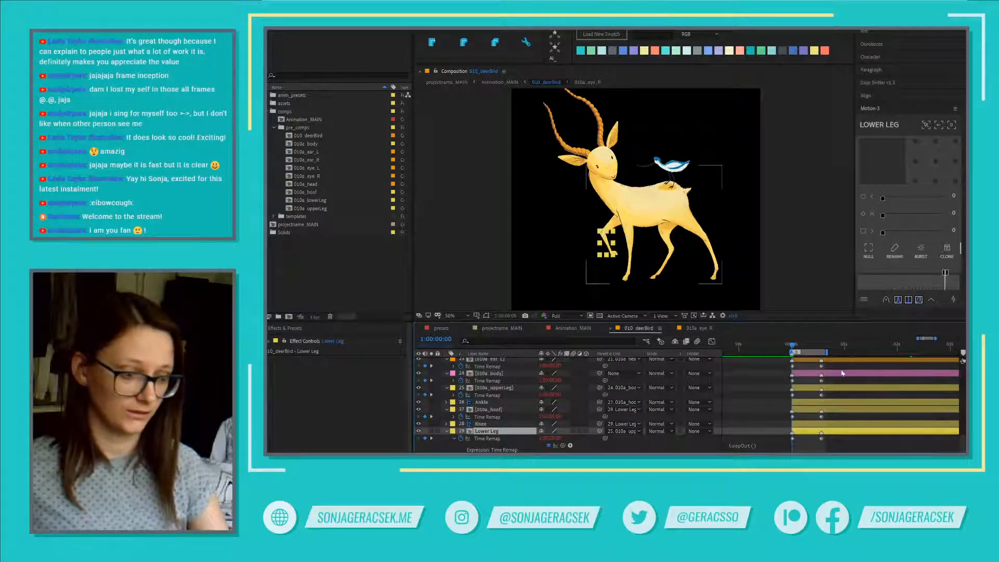
key("space")
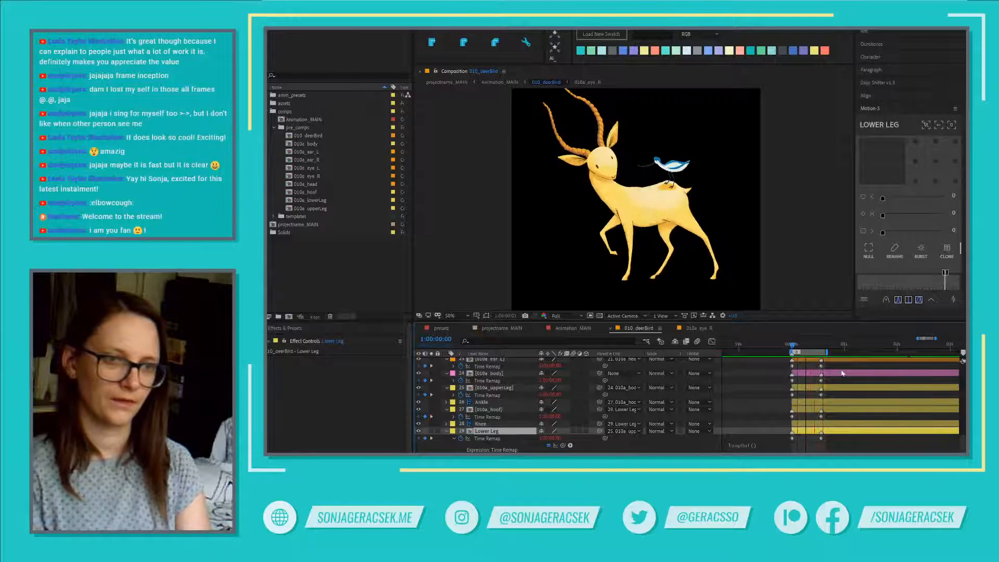
key("space")
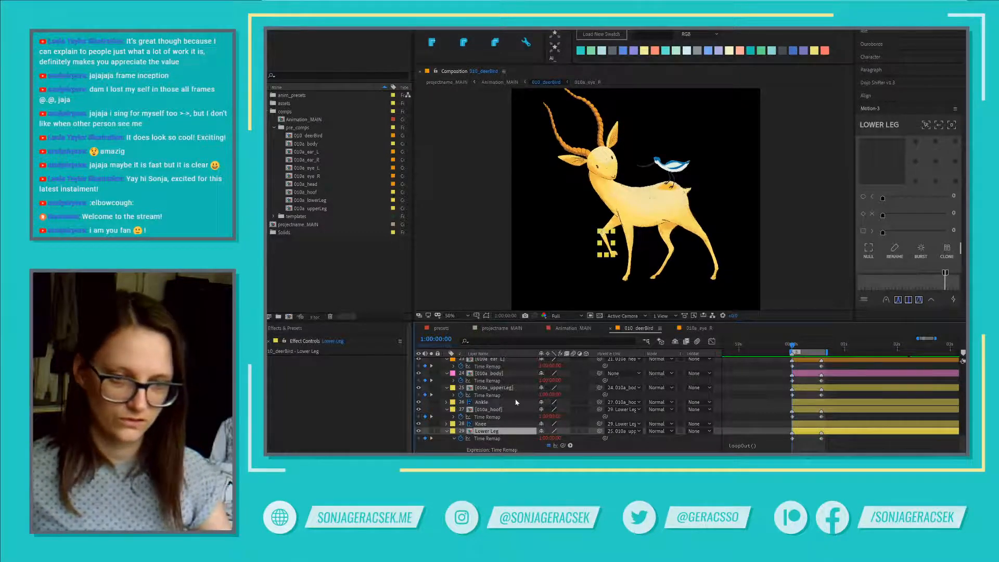
- Keyframe the 010a_head layer's Rotation, with a hold keyframe before 1:00:00:00 and another keyframe at 1:00:00:00
scroll(516, 402, "up", 3)
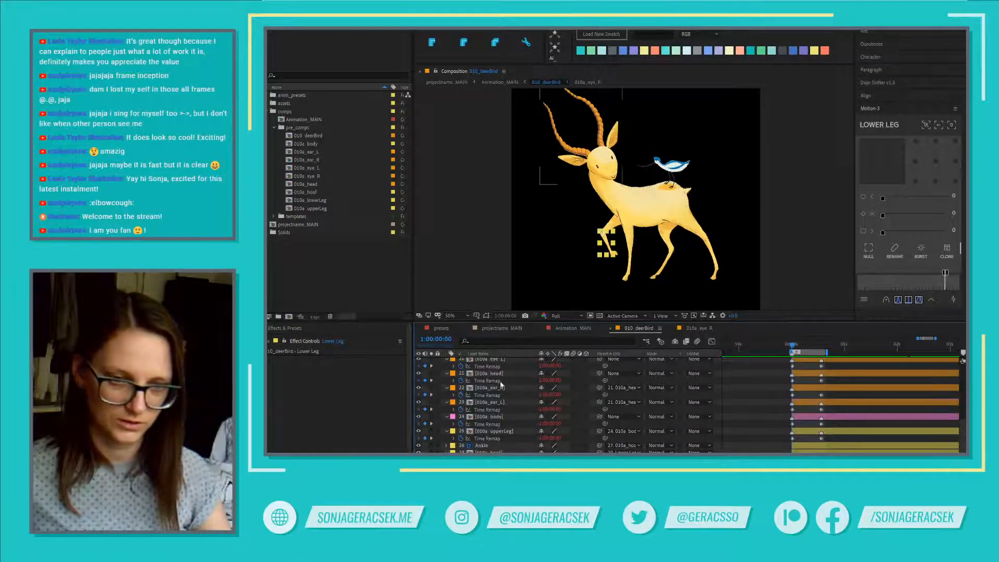
left_click(499, 373)
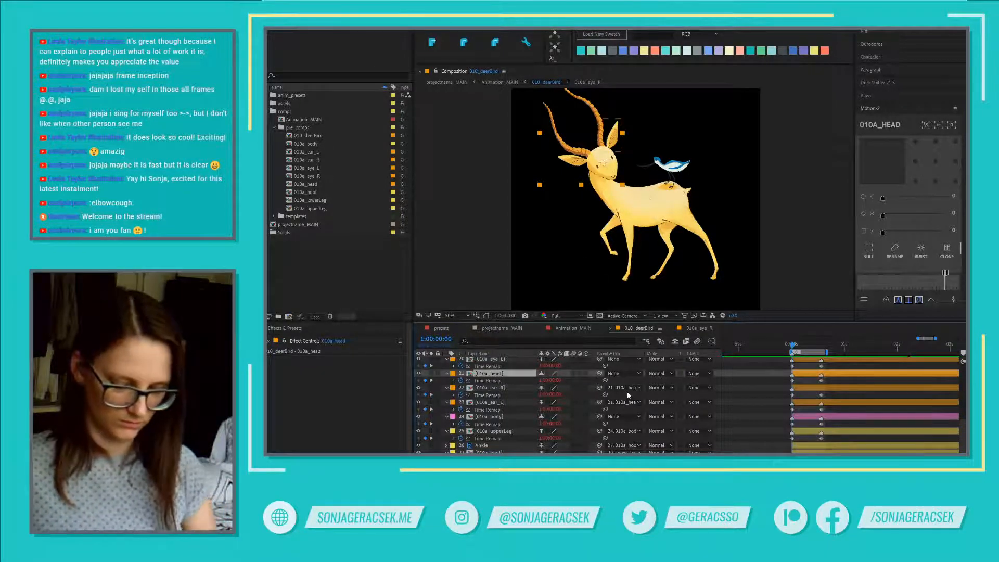
key("shift+r")
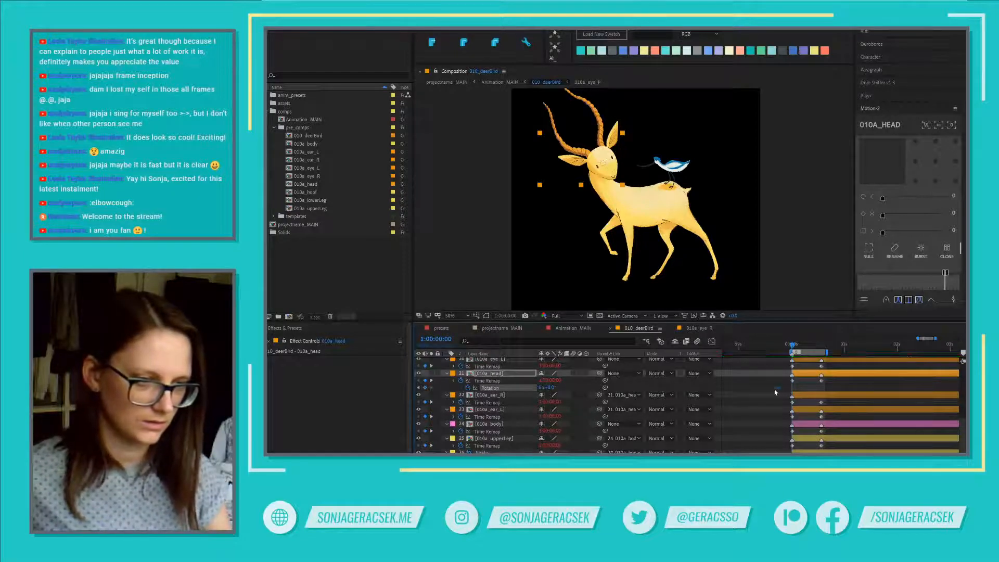
right_click(792, 389)
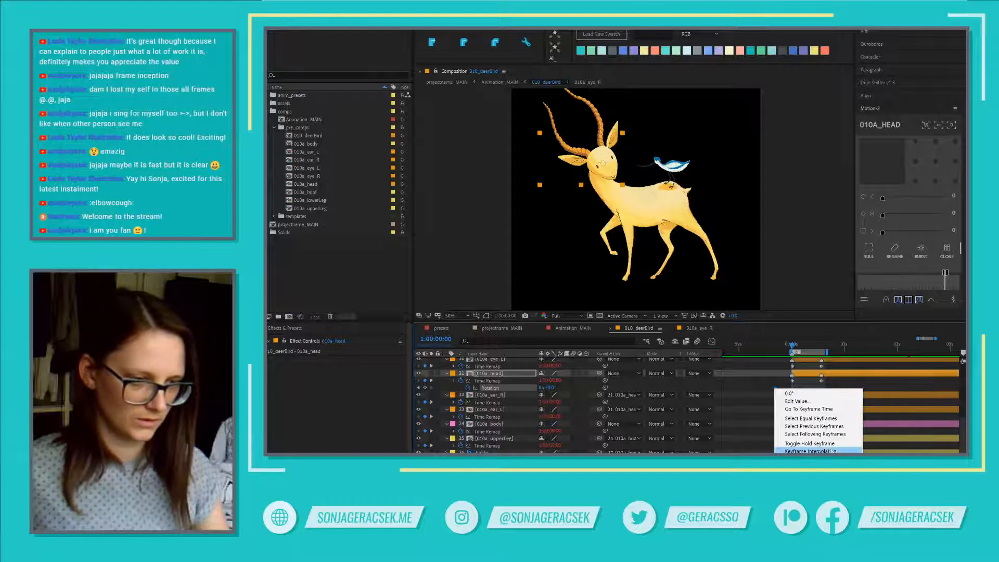
left_click(835, 445)
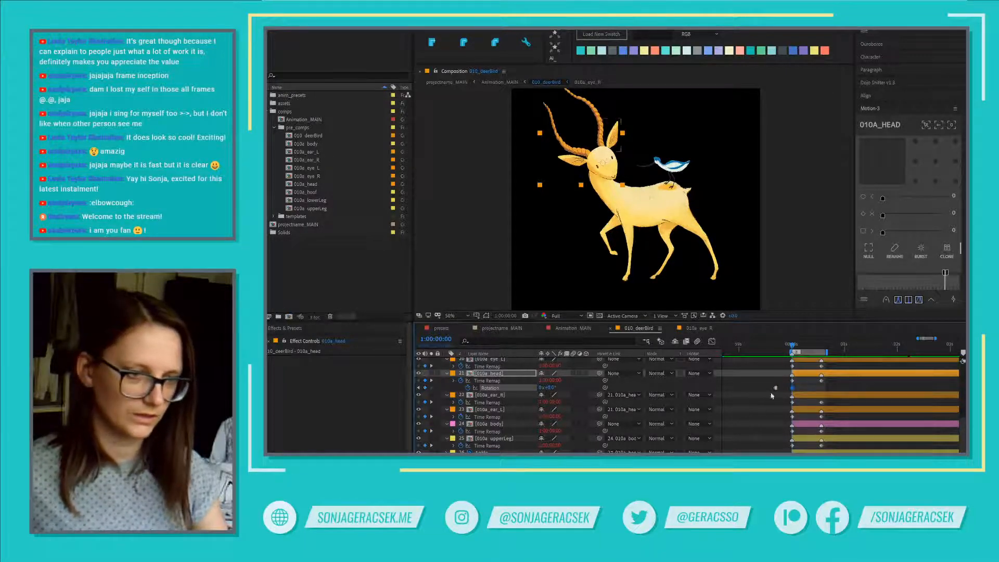
- Extend the work area past 1:00:01:05 and add a Rotation keyframe to 010a_head at 1:00:01:05
scroll(849, 405, "up", 2)
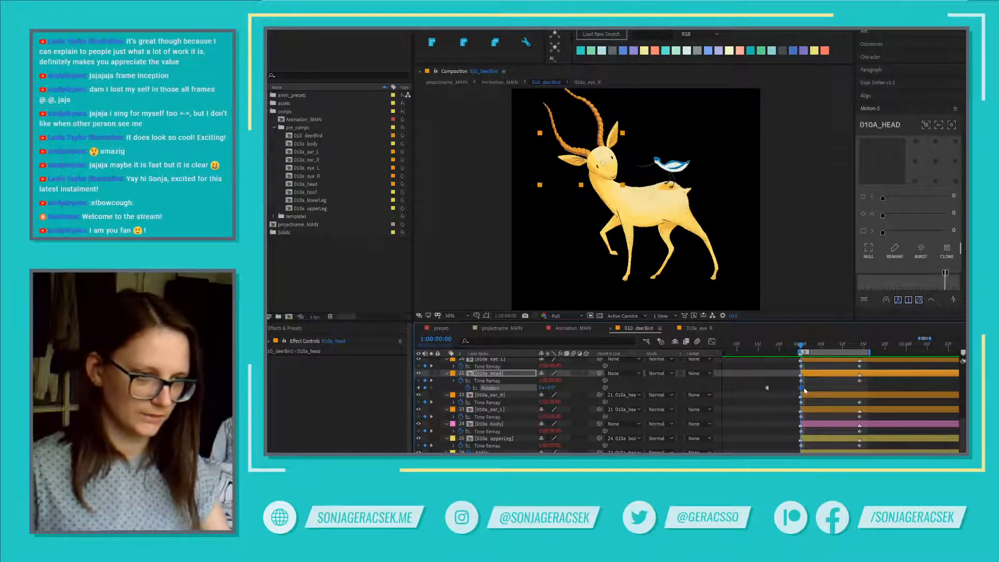
key("space")
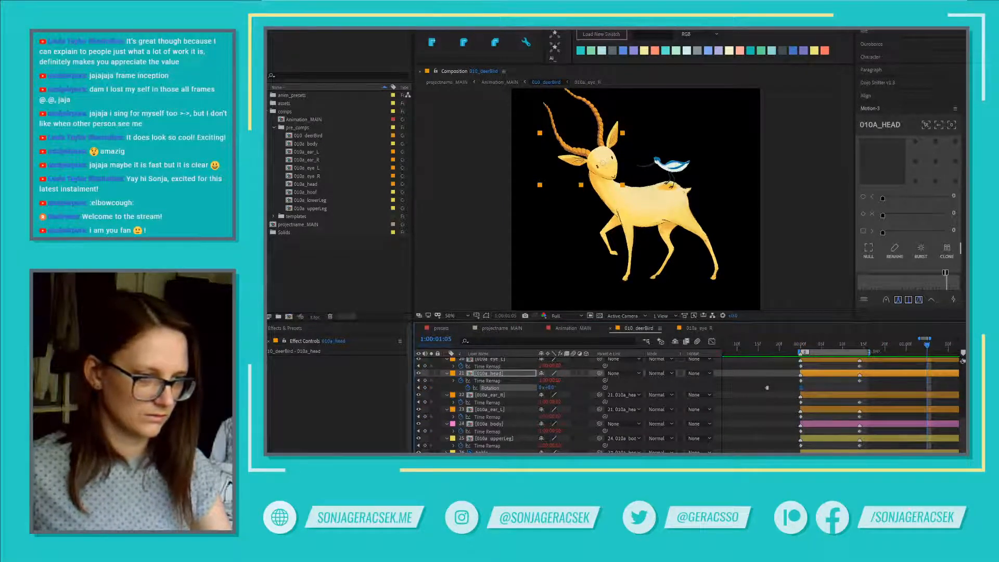
left_click_drag(873, 355, 940, 353)
left_click(424, 388)
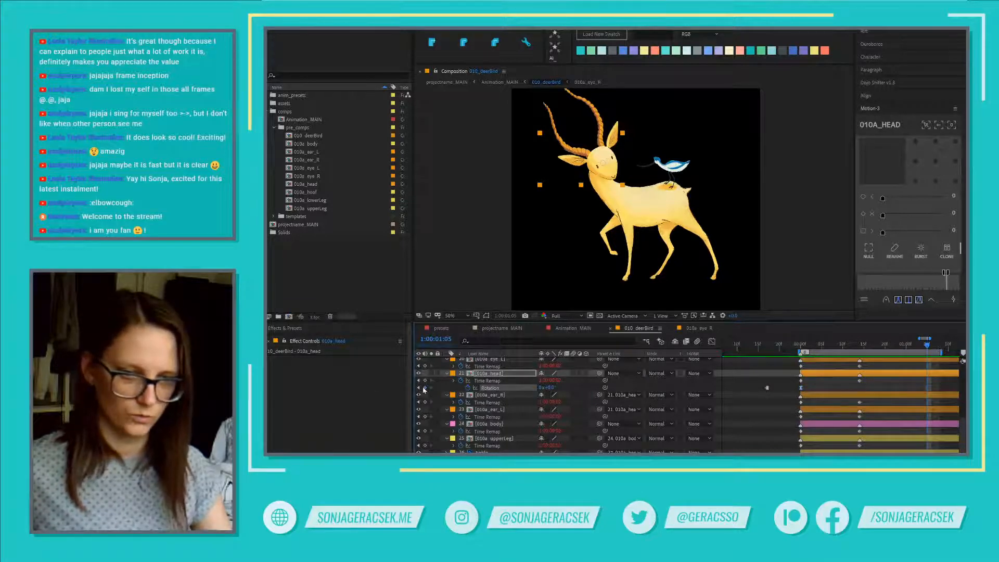
left_click(418, 388)
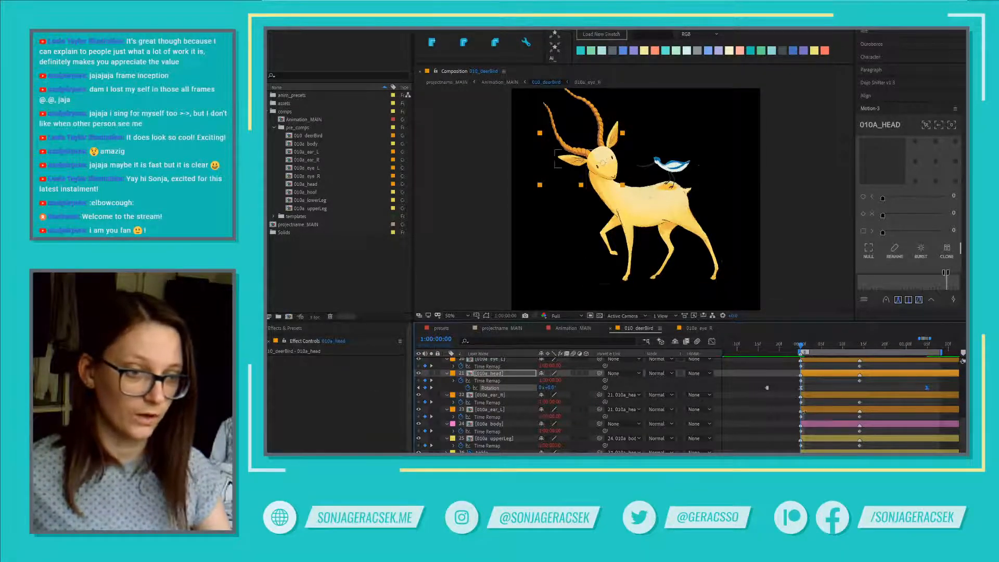
key("minus")
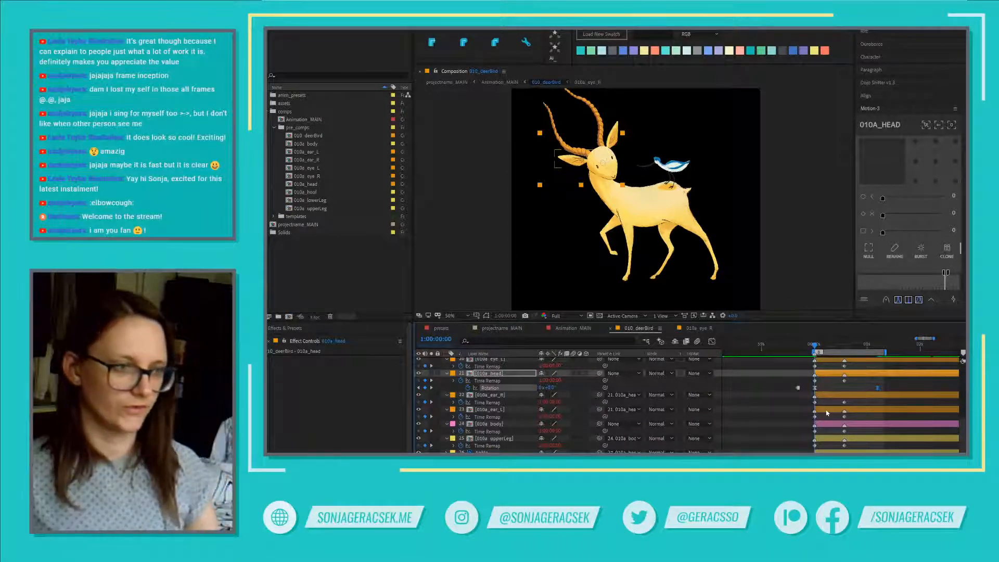
left_click(591, 389)
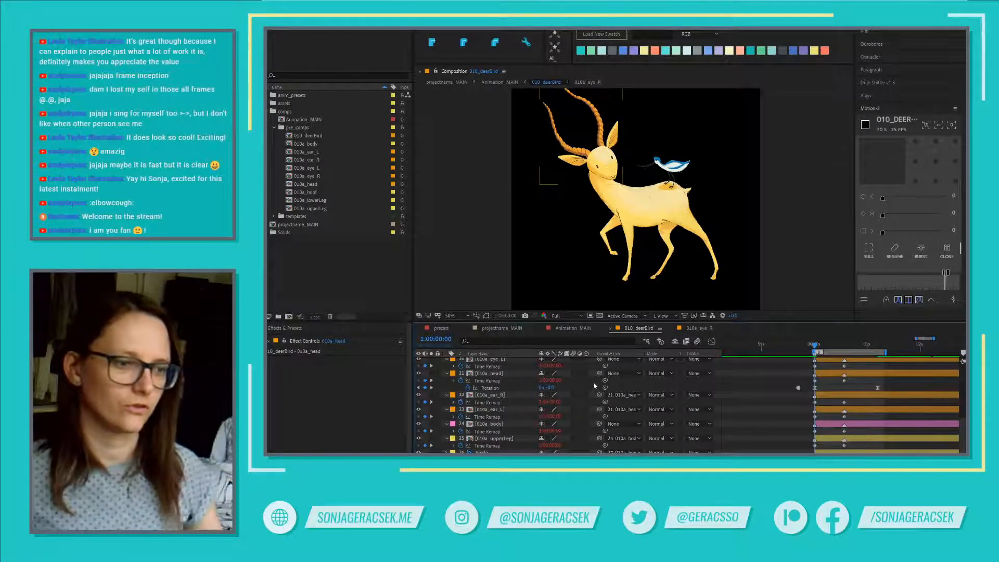
- Open the 010a_ear_R precomp and check its three ear drawings across the loop
double_click(831, 393)
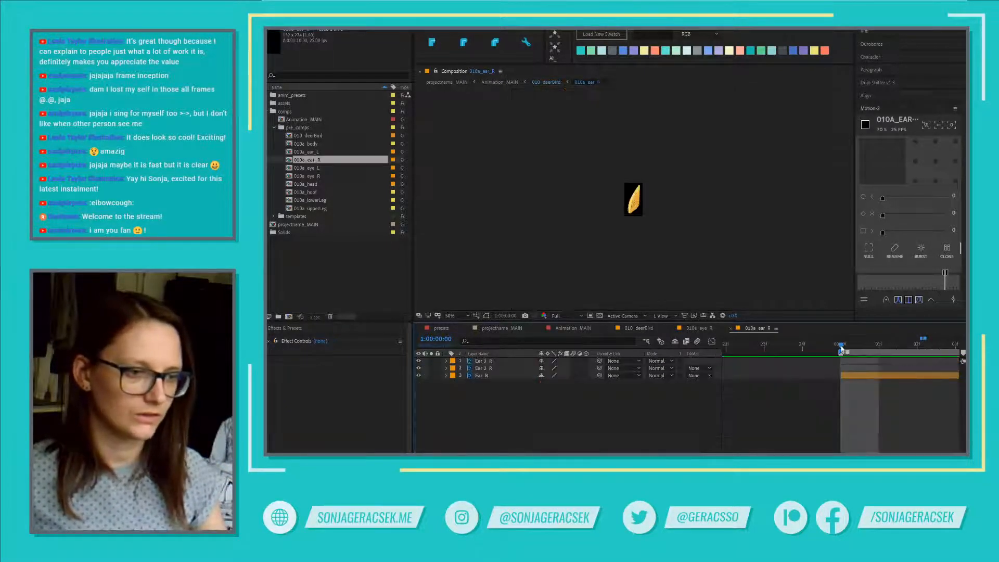
left_click_drag(842, 348, 955, 348)
key("shift+slash")
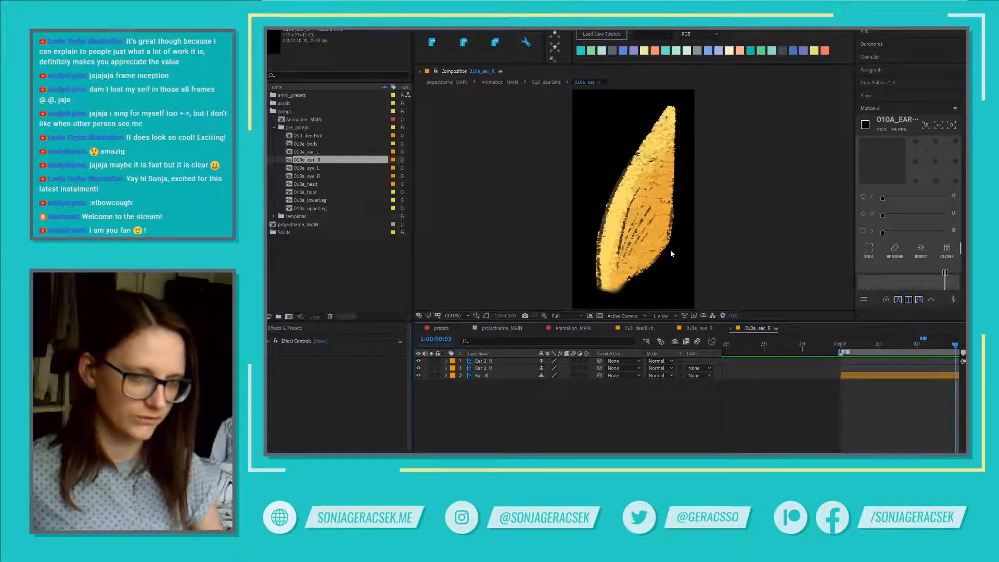
scroll(912, 405, "down", 3, "alt")
left_click_drag(910, 404, 779, 395)
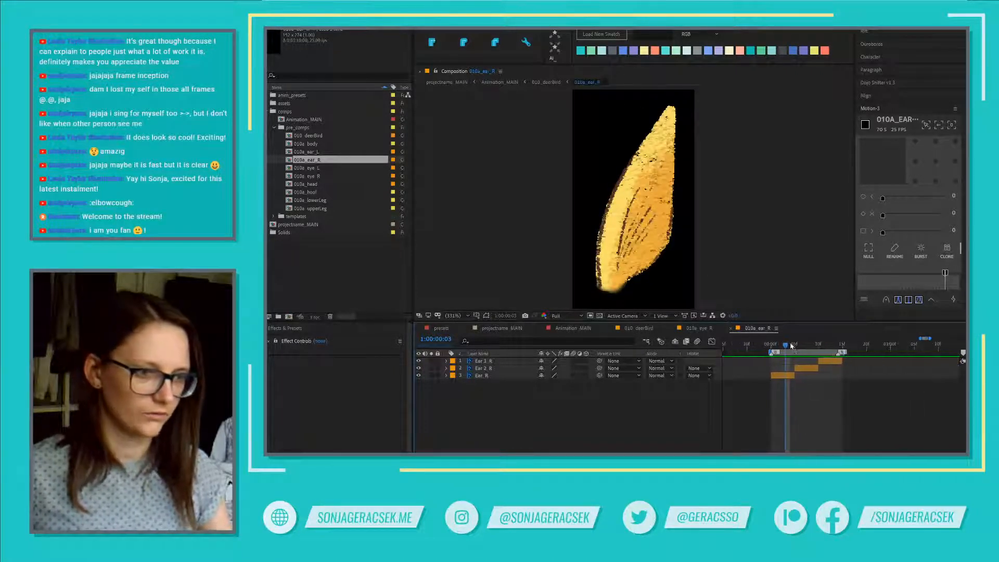
key("space")
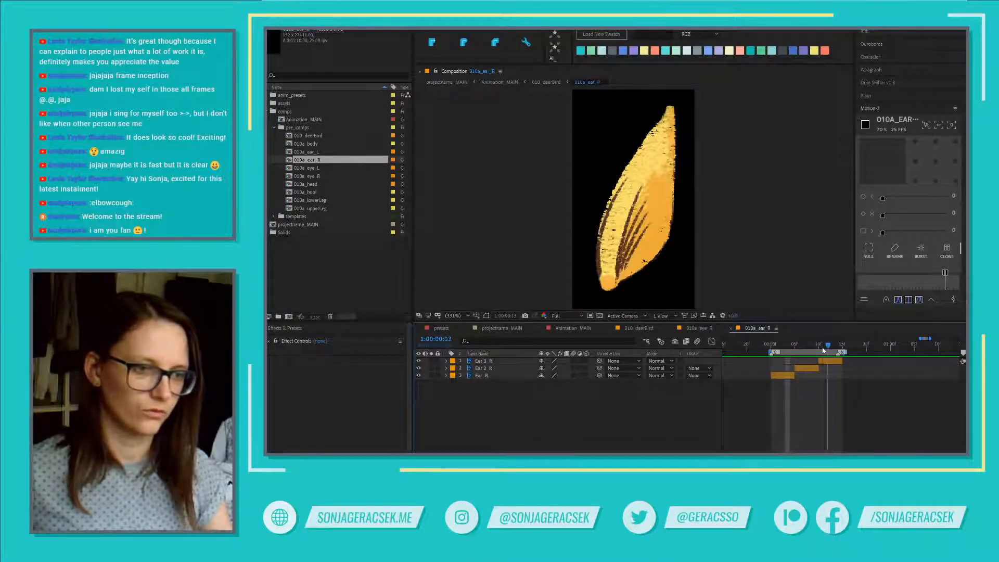
left_click_drag(784, 357, 827, 366)
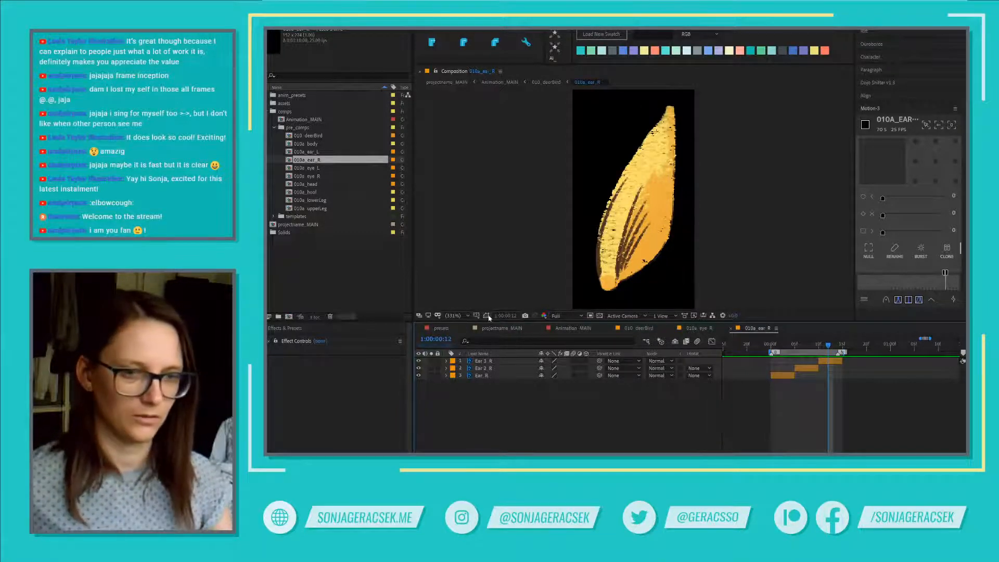
- Return to 010_deerBird and preview the looping animation from the start of the work area
left_click(642, 328)
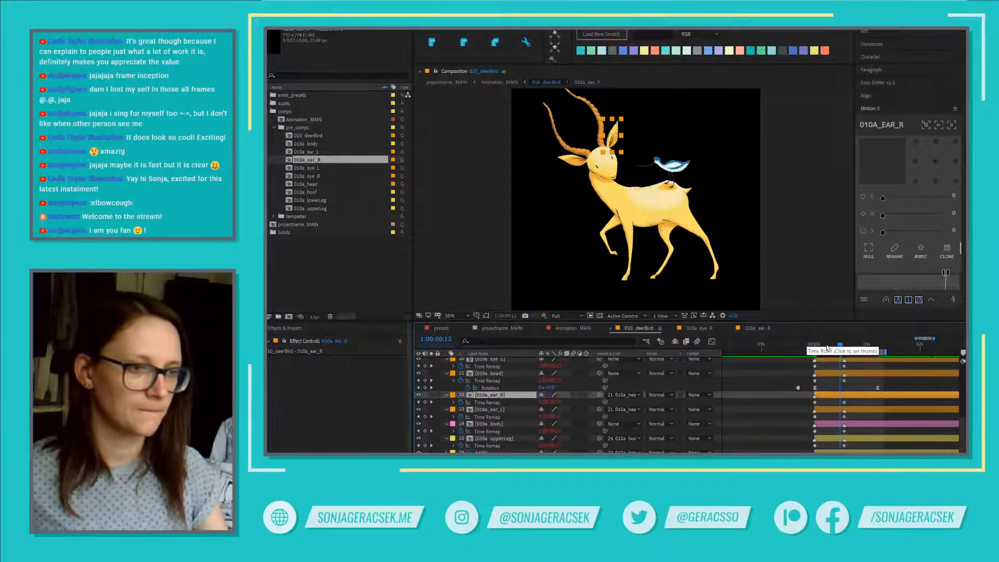
left_click_drag(828, 347, 819, 347)
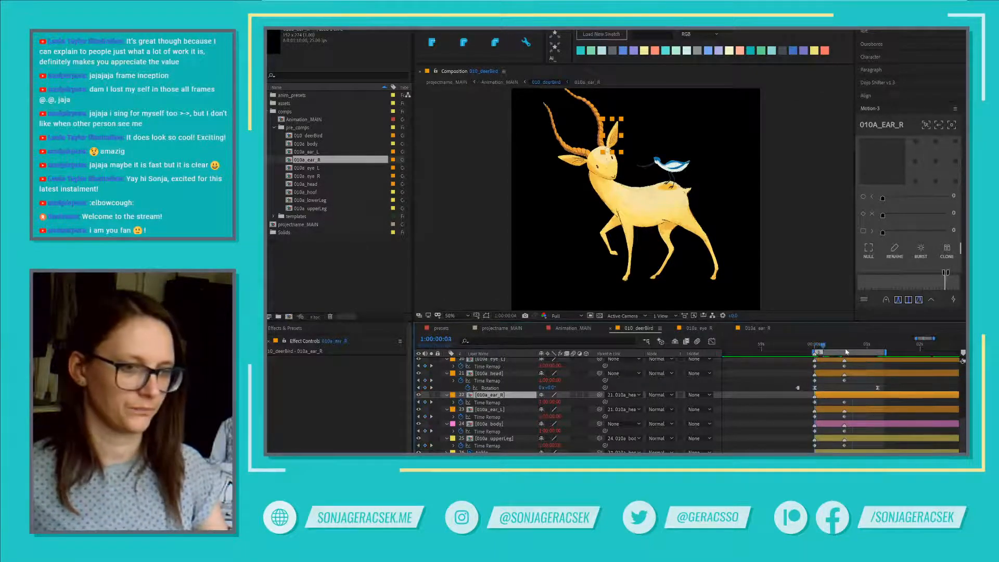
key("space")
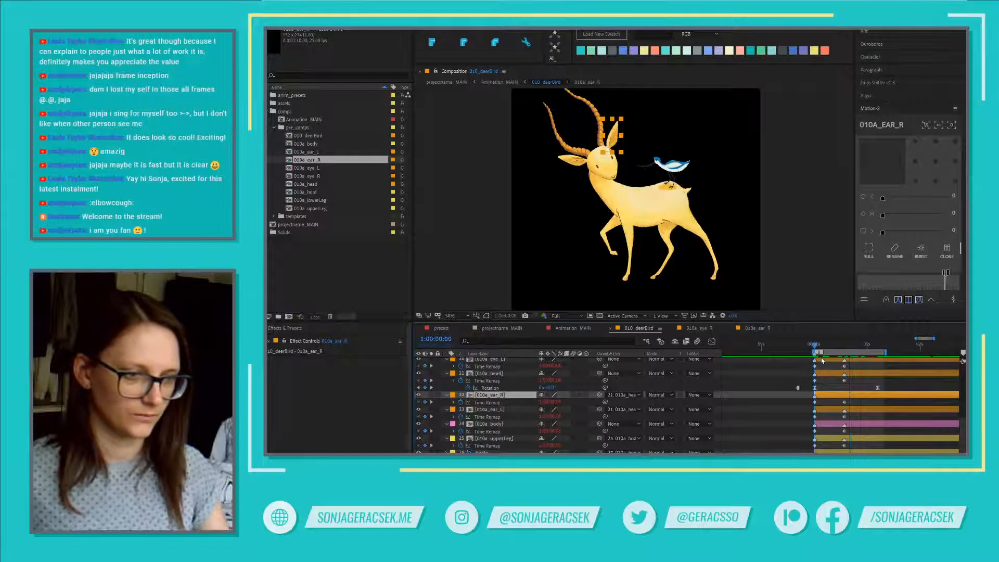
key("space")
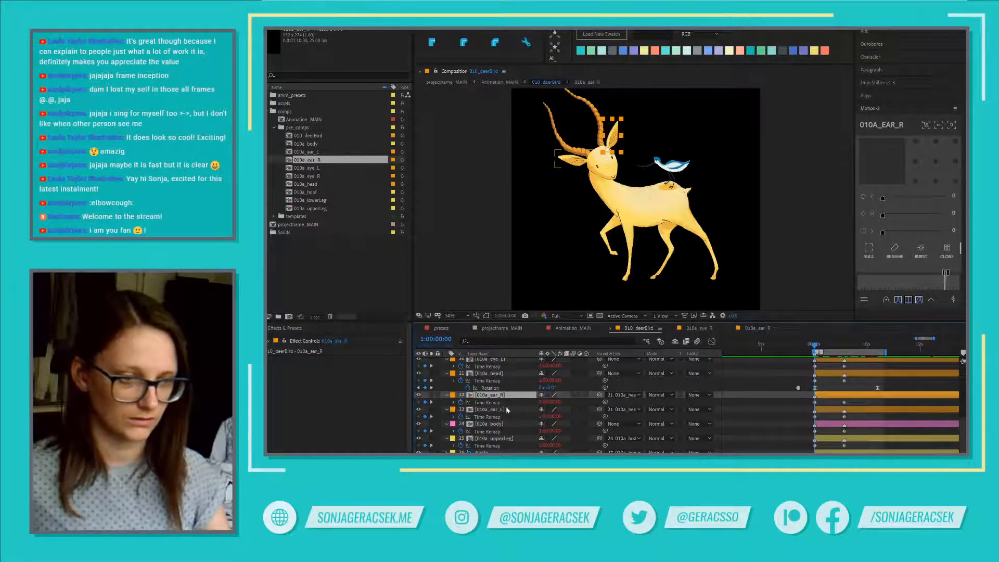
- Try rotating the 010a_head layer at 1:00:00:00 to test its pivot, and undo the rotation
left_click_drag(549, 388, 563, 386)
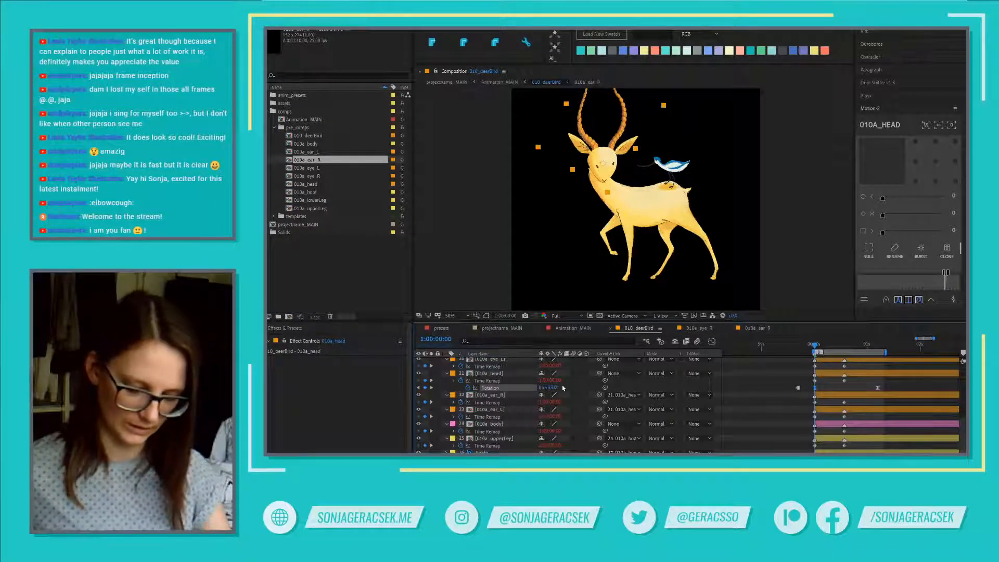
key("ctrl+z")
key("ctrl+z")
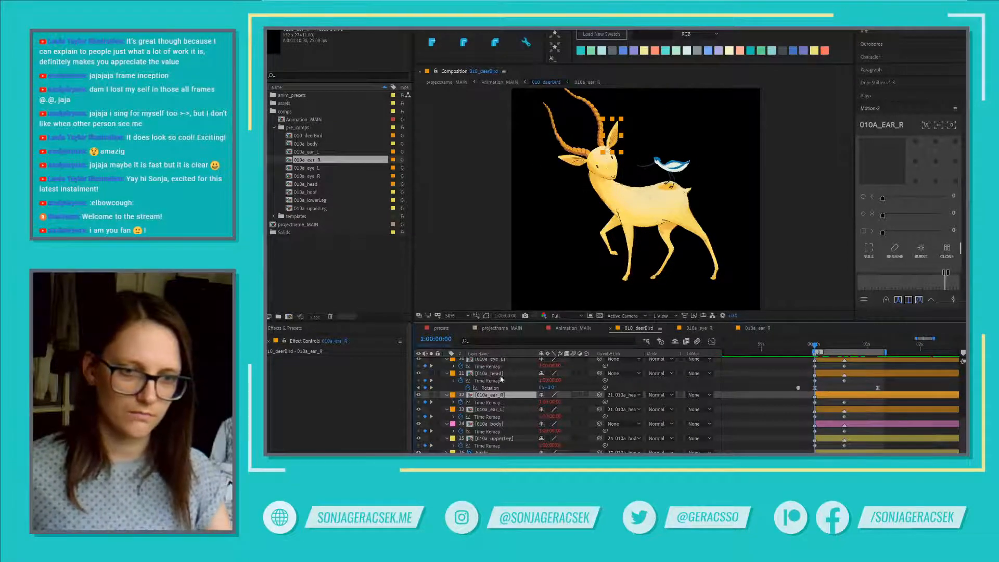
- Reposition the 010a_head layer's anchor point on the deer's head, test the head's rotation and undo the test
left_click(594, 149)
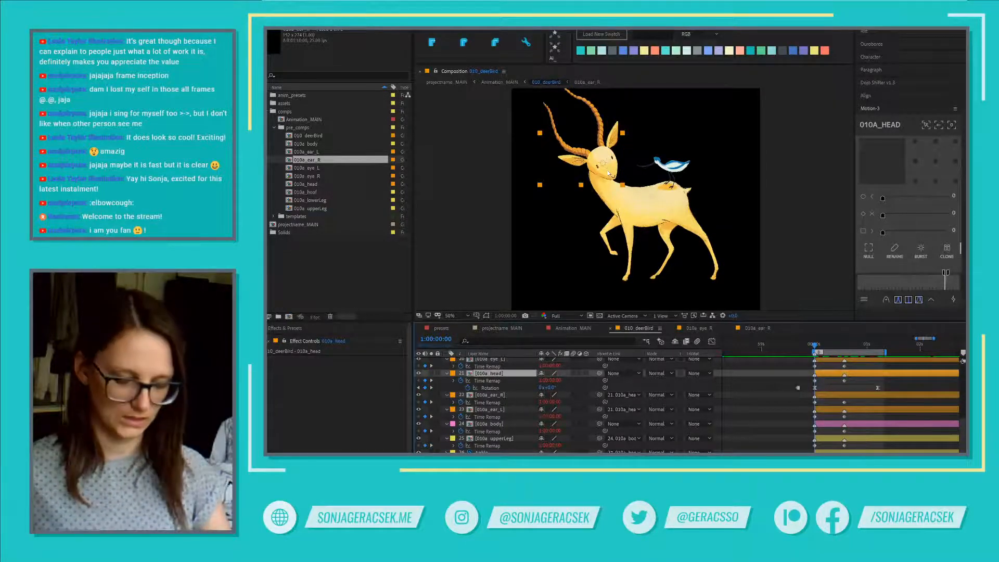
left_click(605, 167)
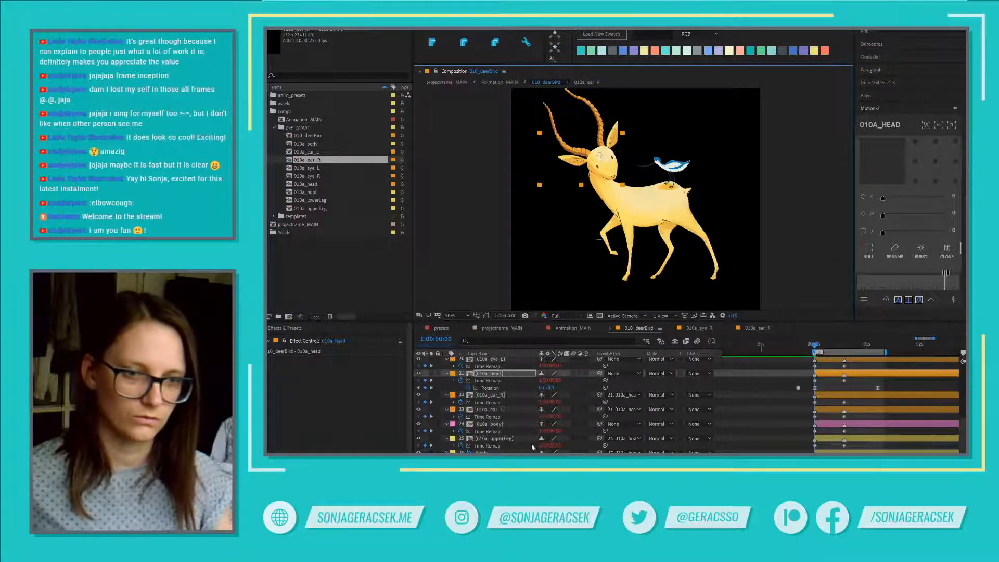
left_click_drag(546, 387, 556, 388)
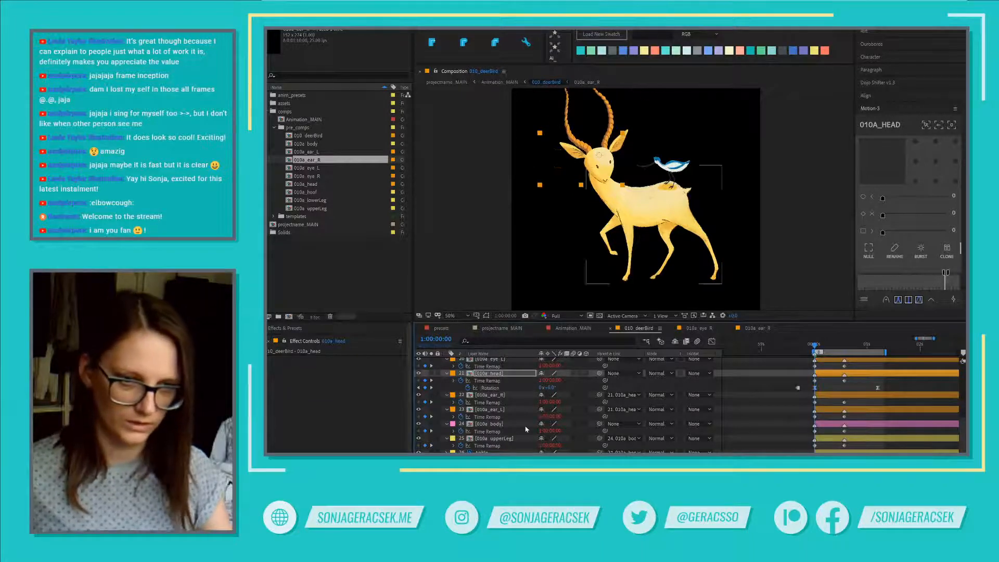
key("ctrl+z")
- Parent the 010a_eye_L layer to 010a_head and rotate the head about 31° clockwise at 1:00:00:00
scroll(520, 420, "up", 1)
scroll(519, 420, "up", 2)
left_click(497, 388)
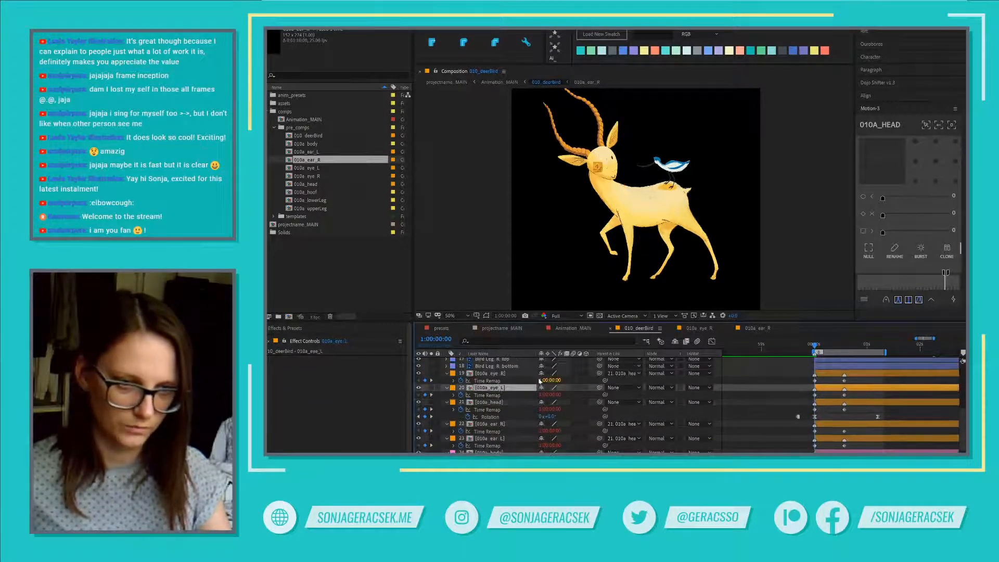
left_click_drag(600, 387, 494, 402)
left_click(489, 403)
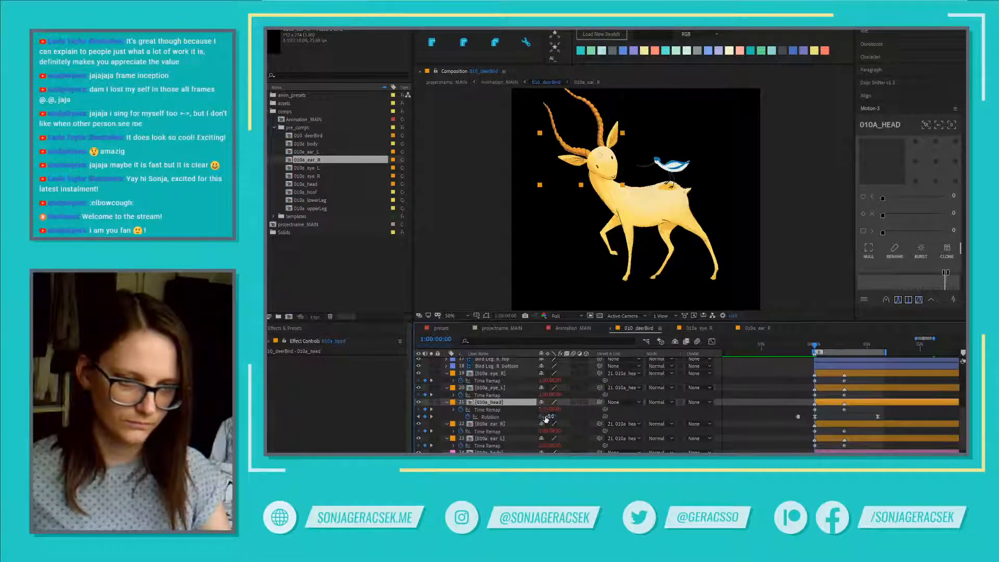
left_click_drag(549, 417, 559, 415)
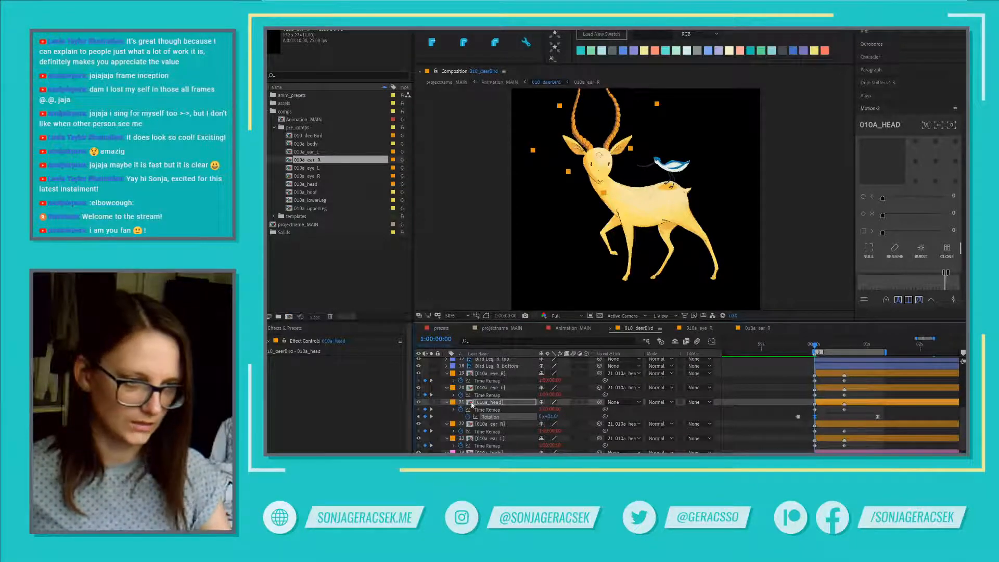
- Add position keyframes to both eye layers, align them with the head's first rotation keyframe and make them hold keyframes
left_click(503, 388)
left_click(505, 374, "shift")
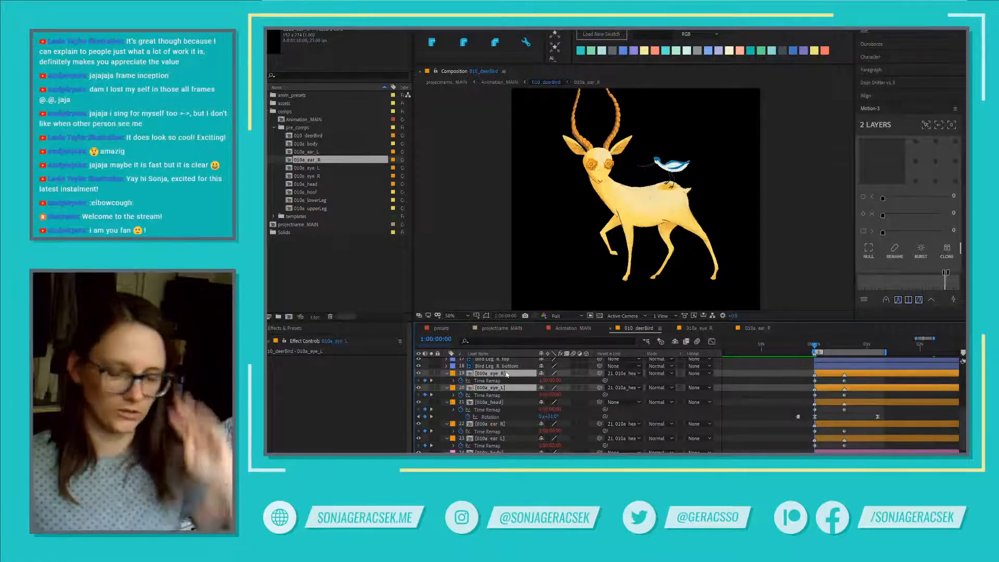
key("p")
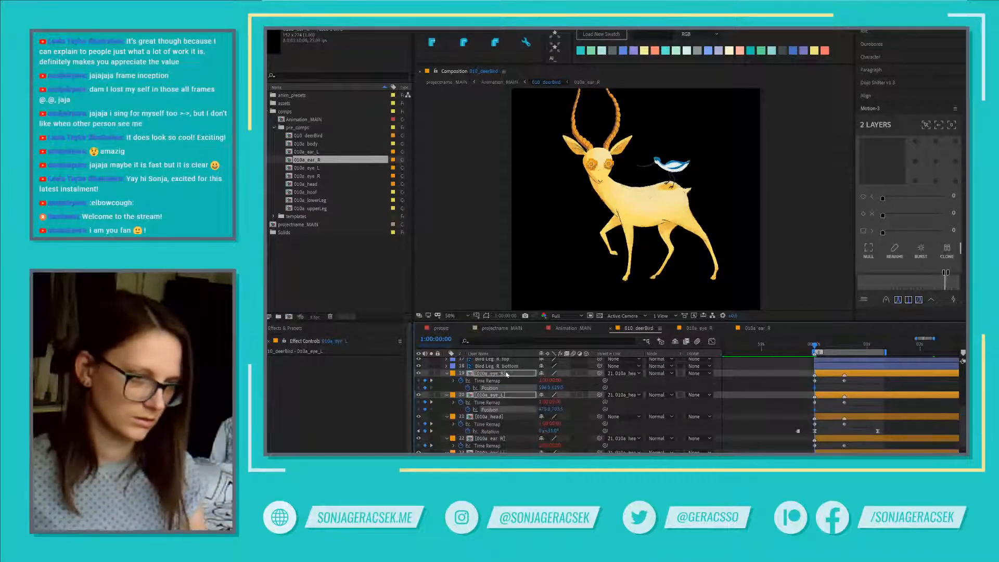
left_click_drag(815, 410, 800, 415)
right_click(799, 410)
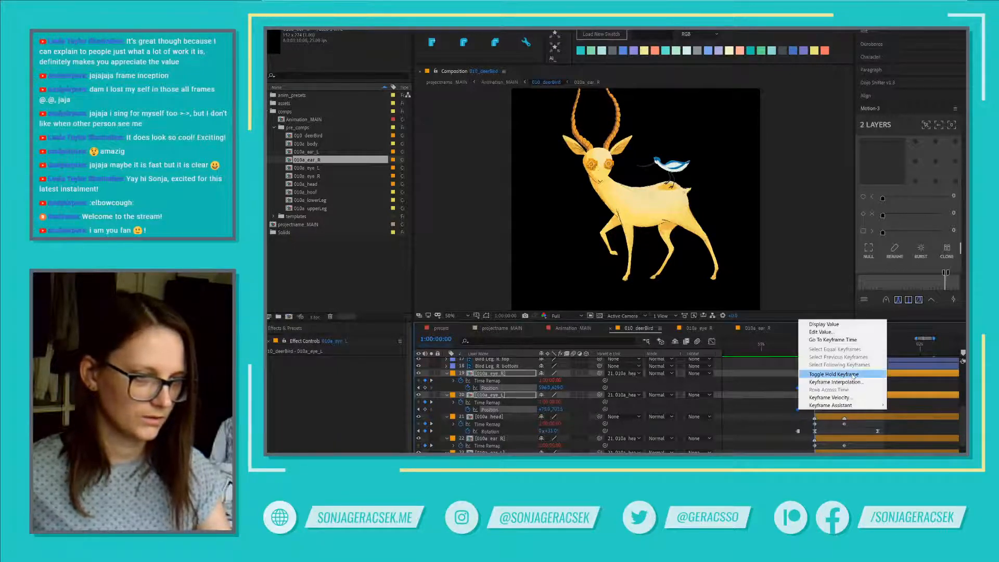
left_click(833, 375)
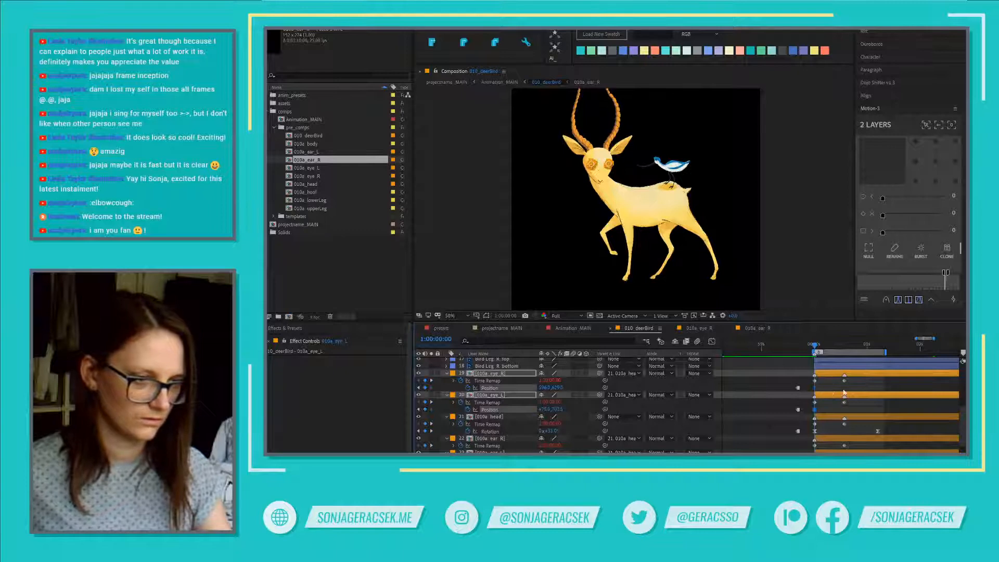
- Place a further position keyframe for each eye at the head's last rotation keyframe and ease it at 75
left_click_drag(844, 393, 877, 391)
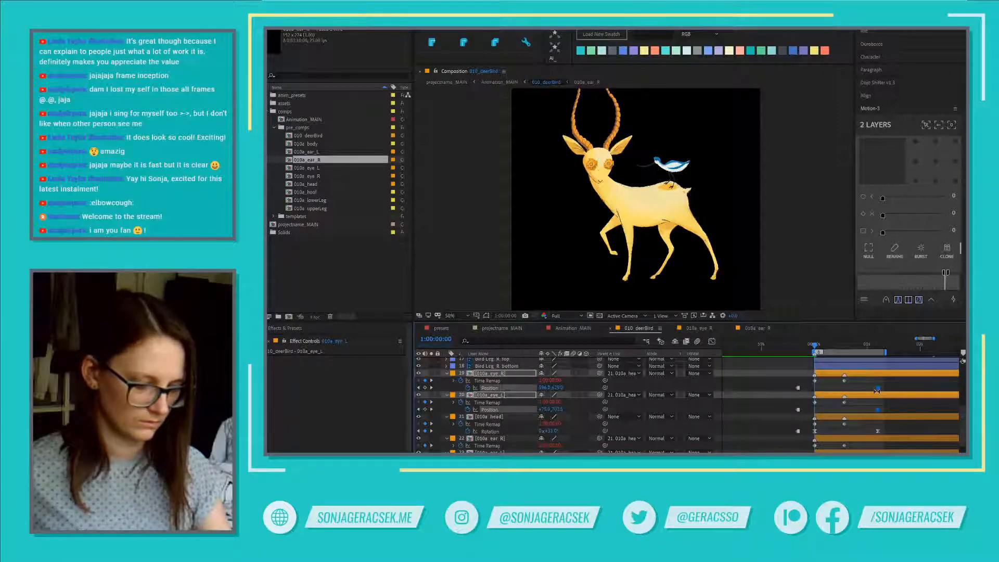
left_click(898, 301)
left_click(878, 431)
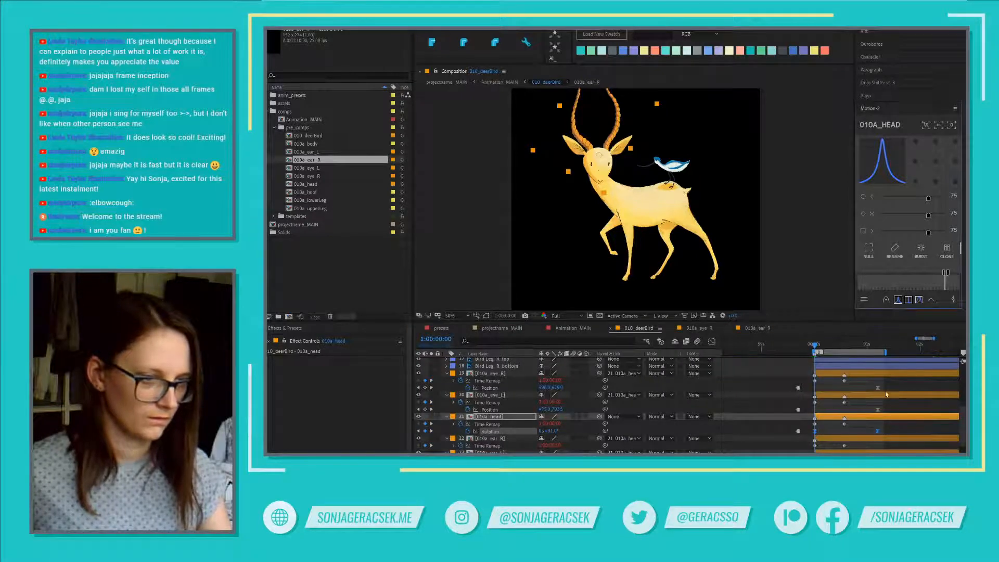
- Add position keyframes for both eyes at 1:00:00:00 and shift the two eyes together slightly left on the deer's face
left_click(425, 387)
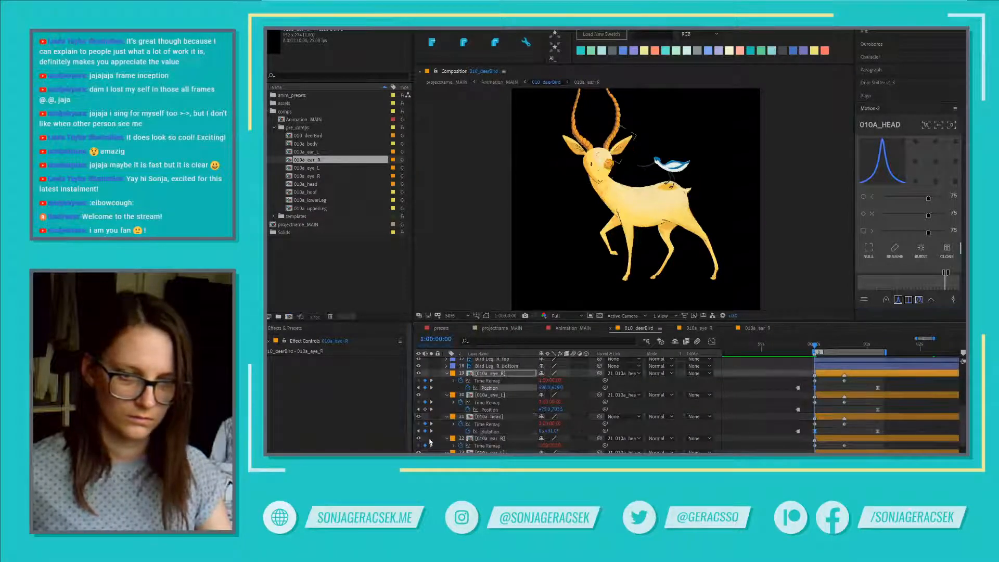
left_click(426, 410)
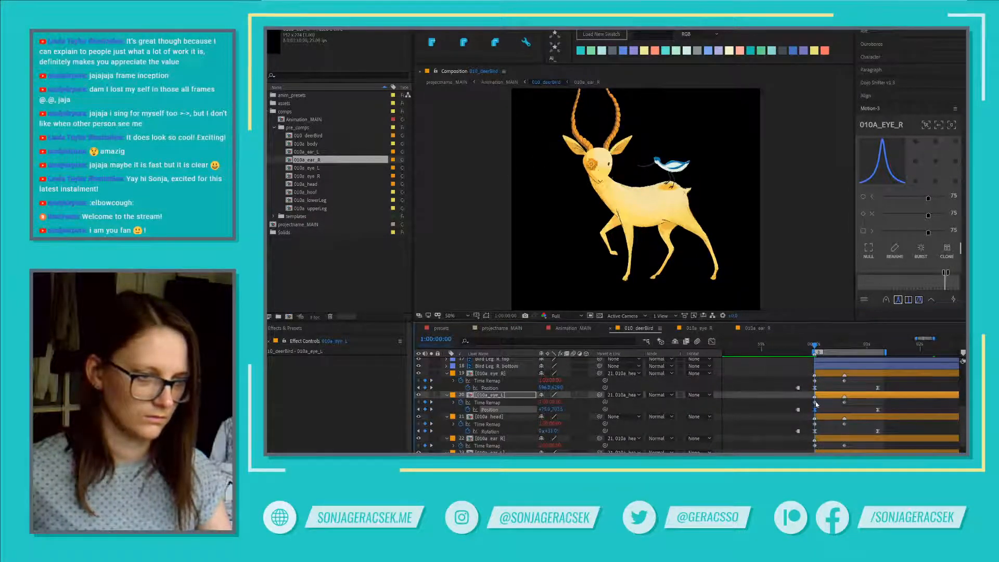
left_click(829, 376, "shift")
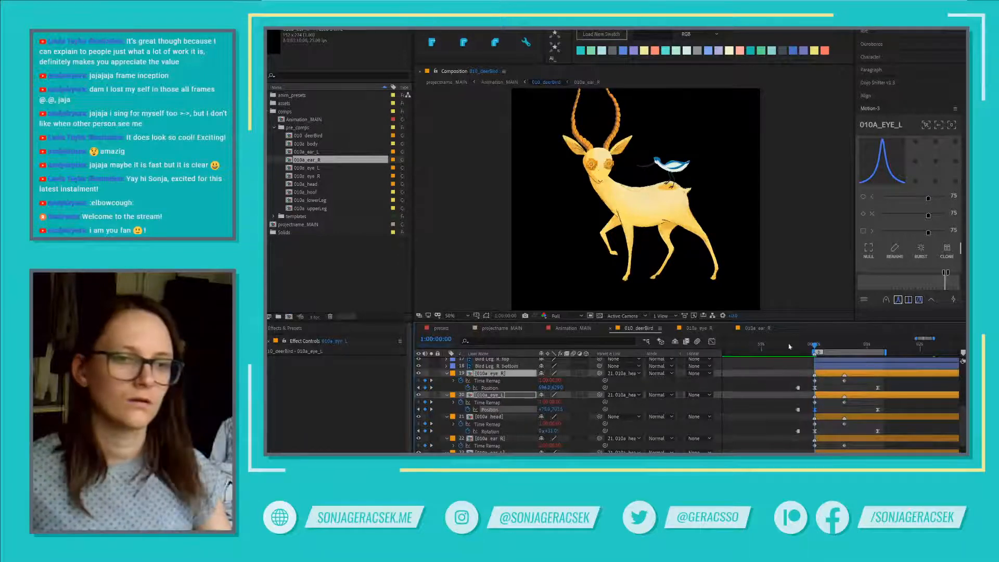
scroll(614, 170, "up", 2)
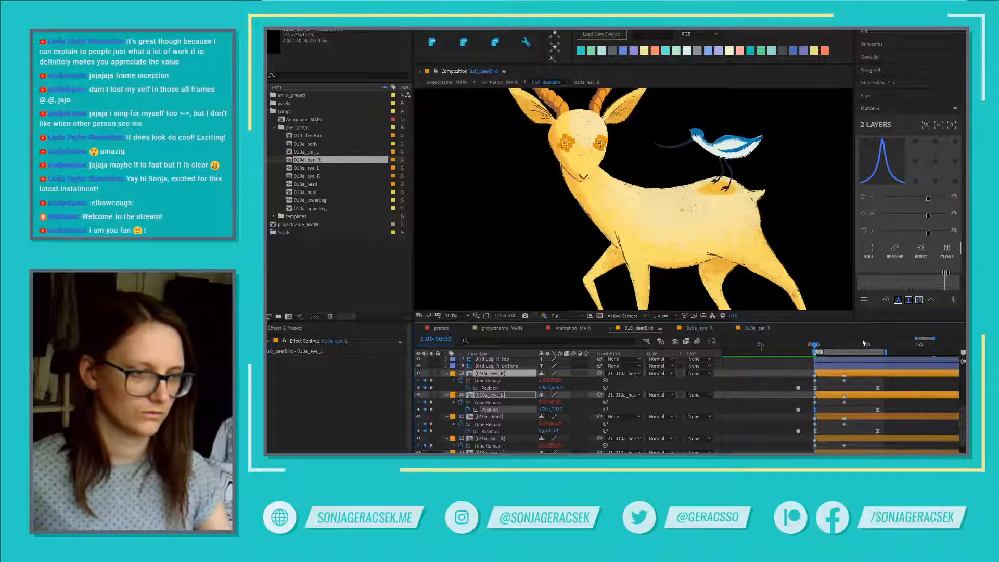
left_click(828, 397)
left_click(825, 375, "shift")
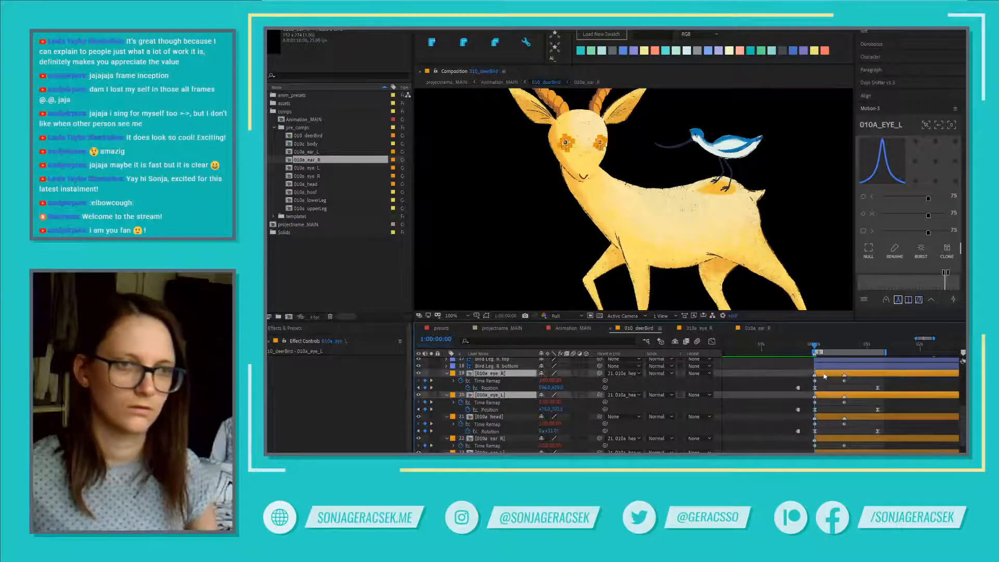
key("shift+Left")
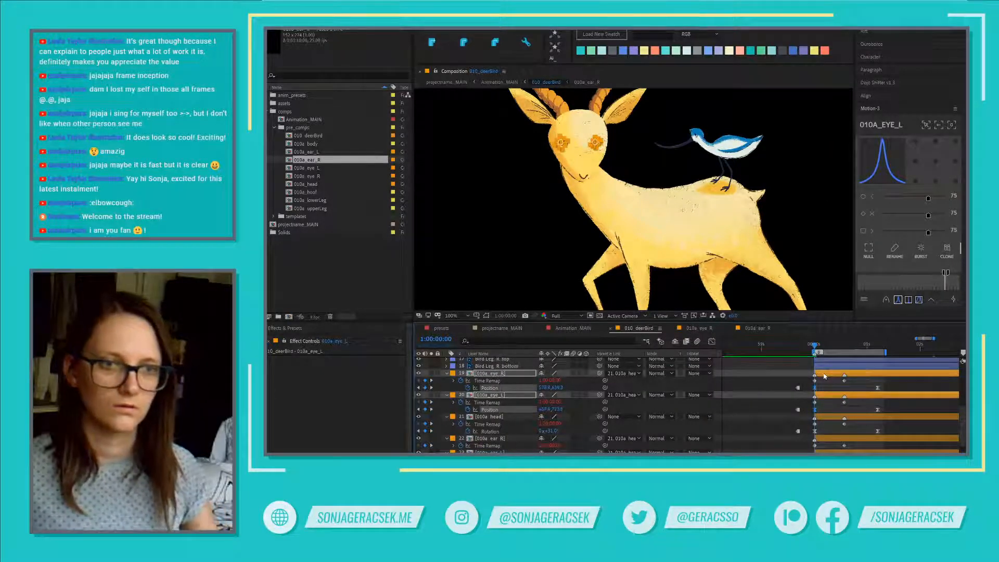
left_click(774, 421)
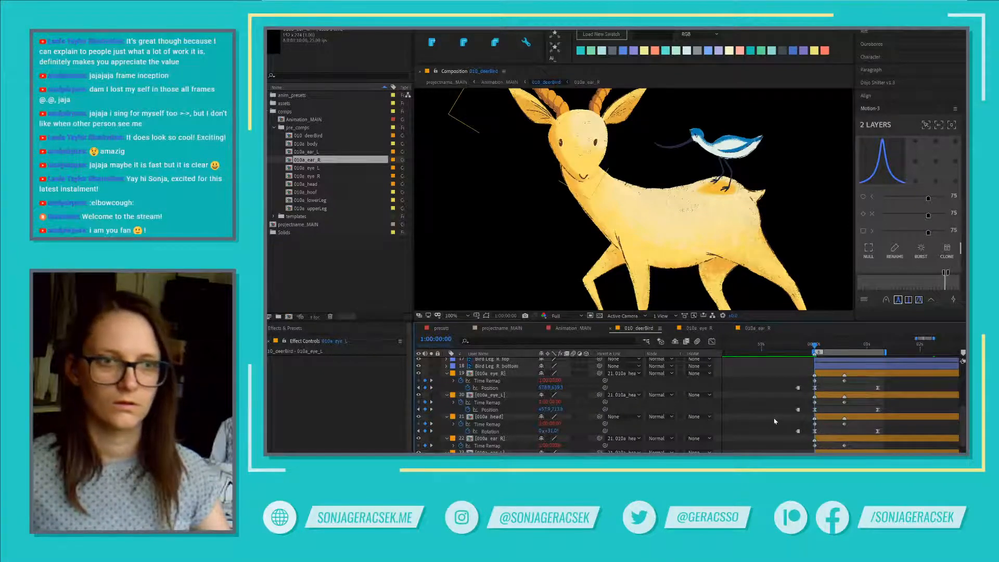
- Preview the animation in 010_deerBird to check the turned head and shifted eyes
scroll(619, 195, "down", 2)
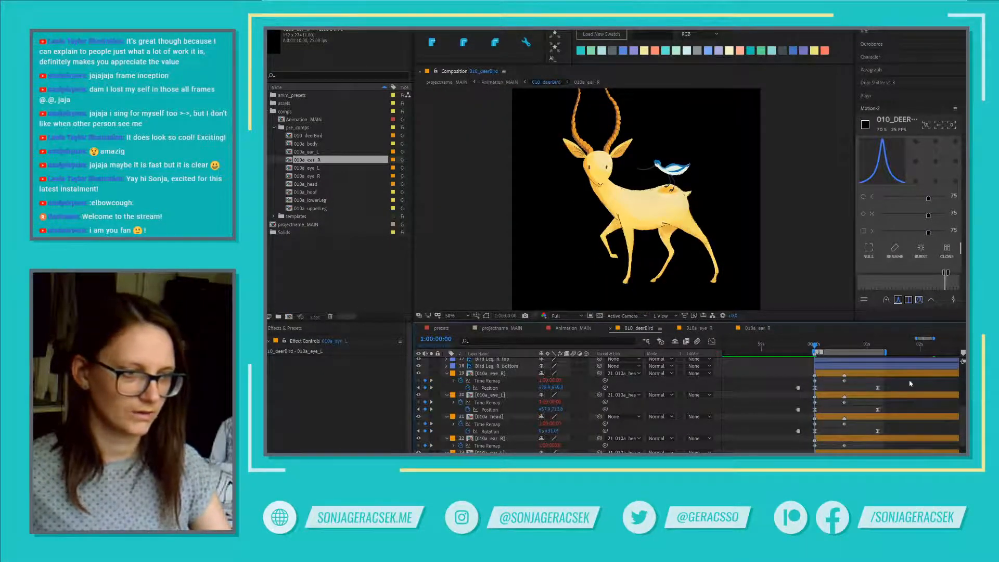
key("space")
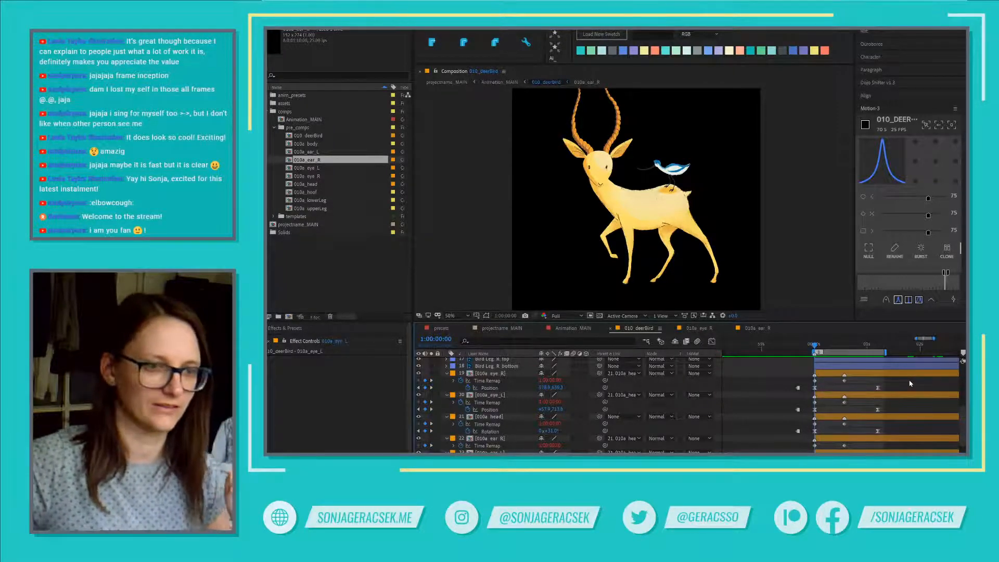
key("space")
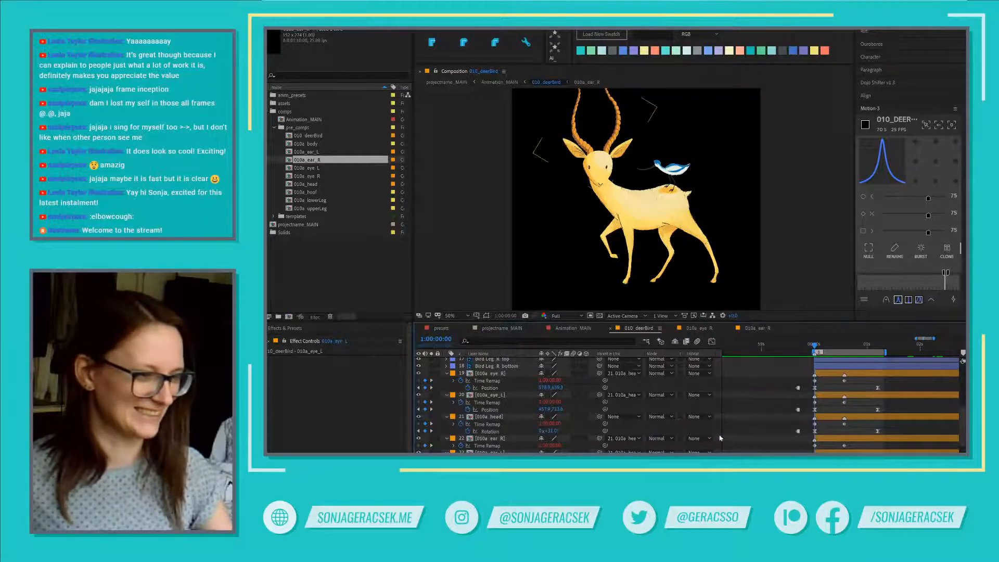
scroll(755, 418, "up", 2)
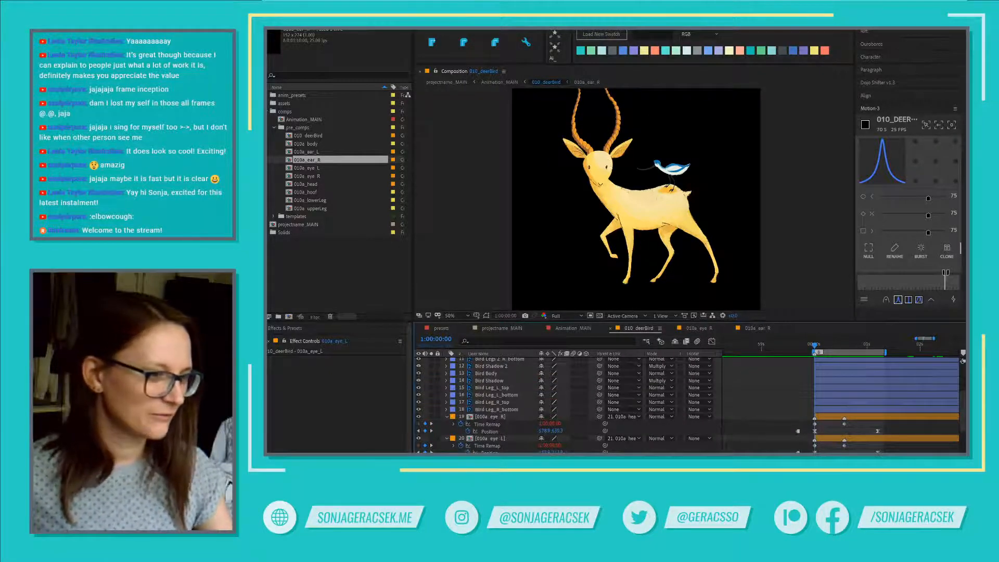